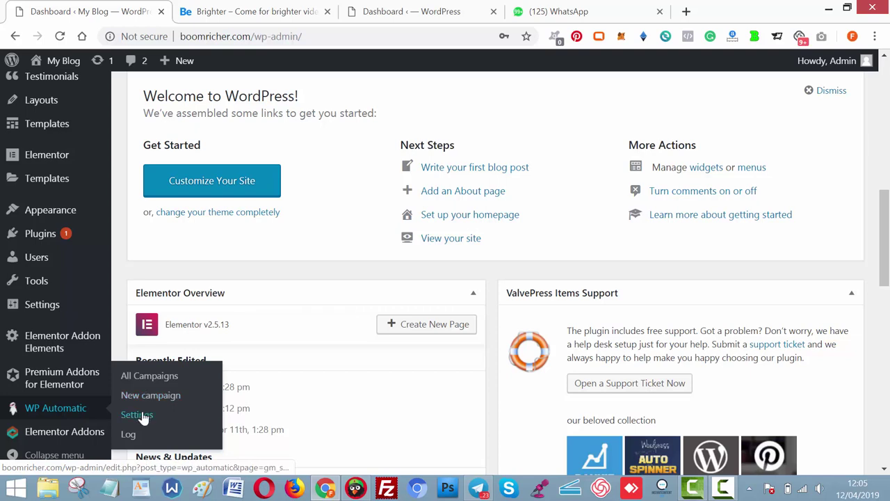
Open WP Automatic's New campaign page in a new tab, then scroll the Brighter site tab.
right_click(142, 416)
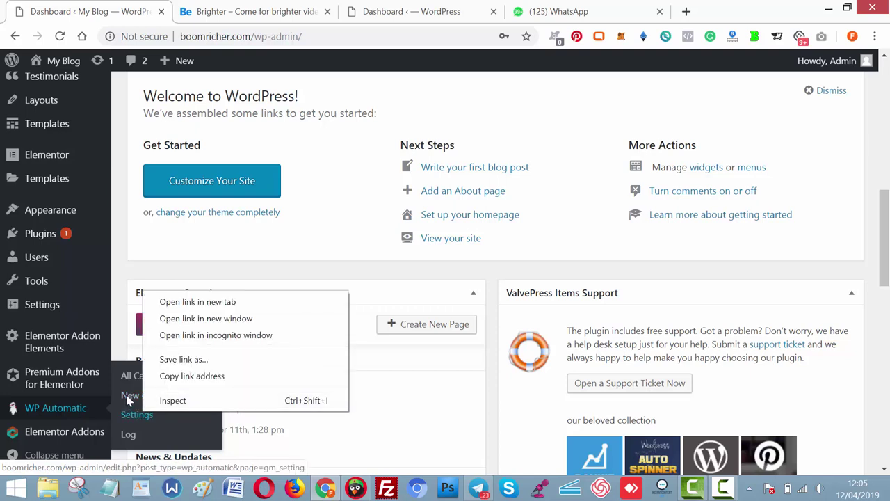
right_click(147, 388)
click(206, 286)
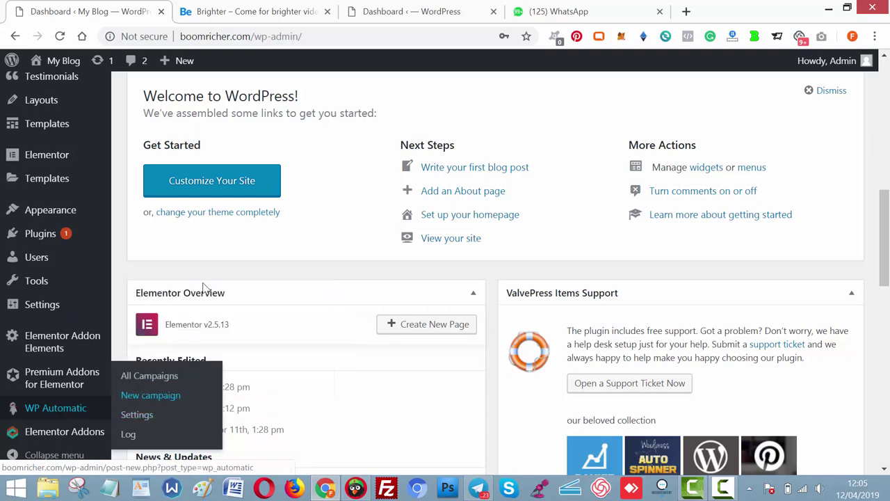
click(254, 14)
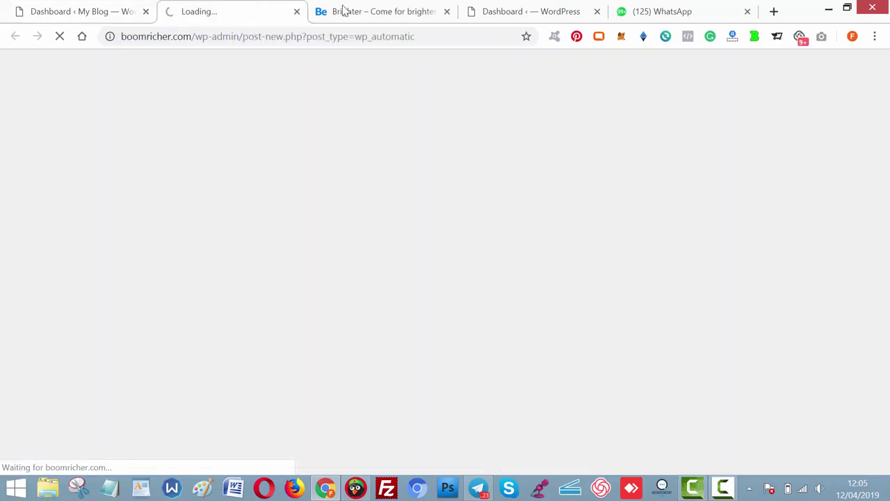
click(386, 9)
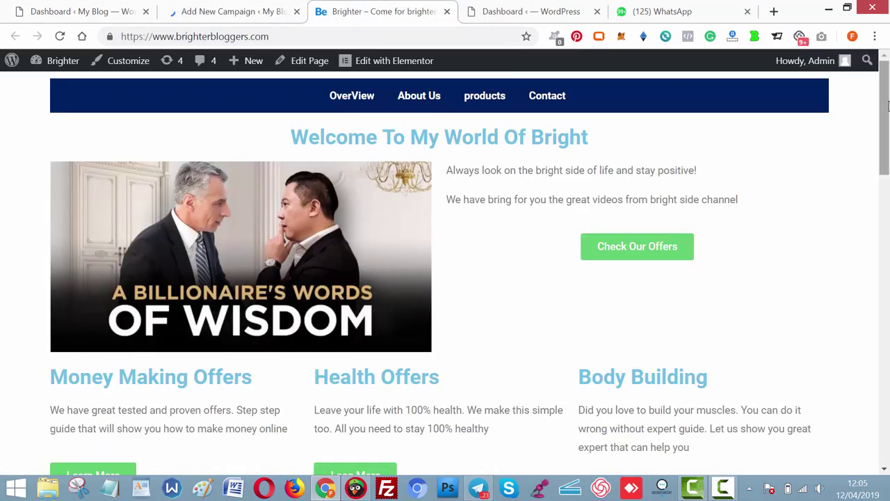
drag(888, 104, 886, 59)
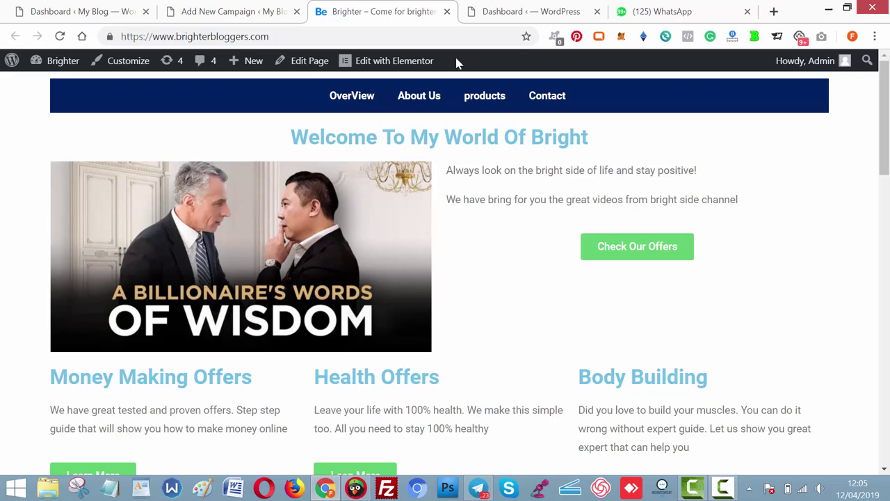
Open Pages > Add New in a new tab, placed after the Brighter tab.
click(226, 13)
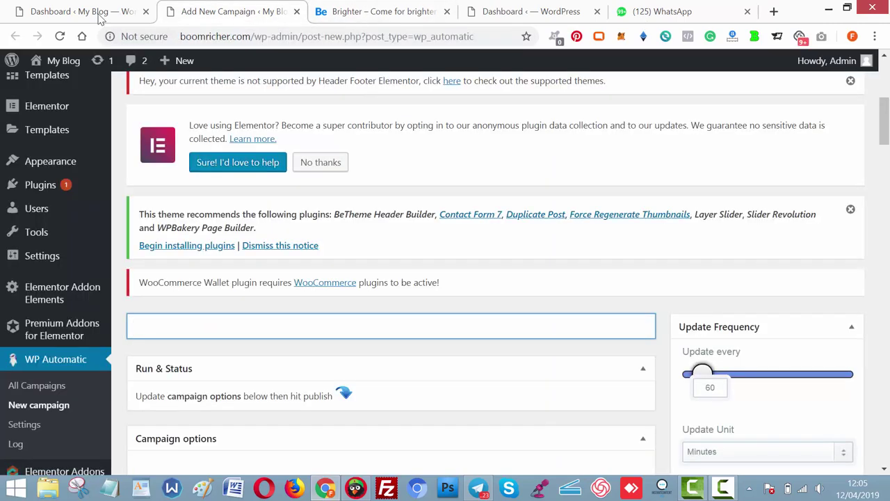
scroll(410, 198, up, 5)
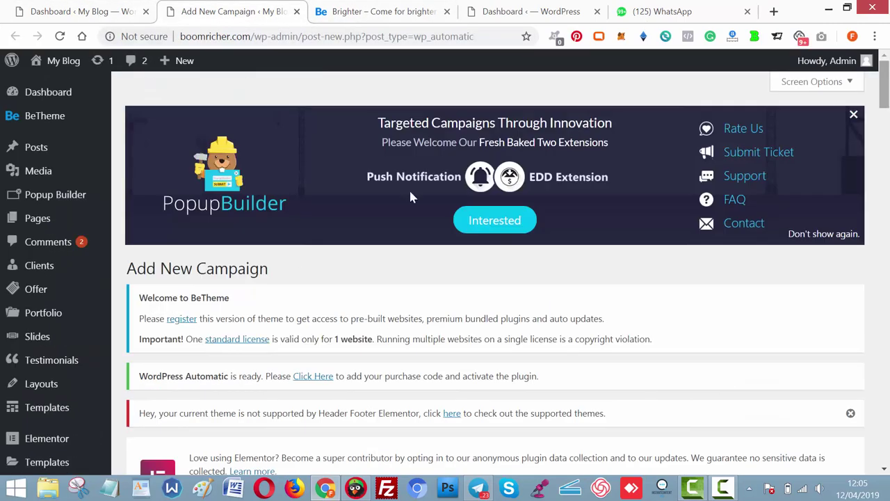
mouse_move(56, 218)
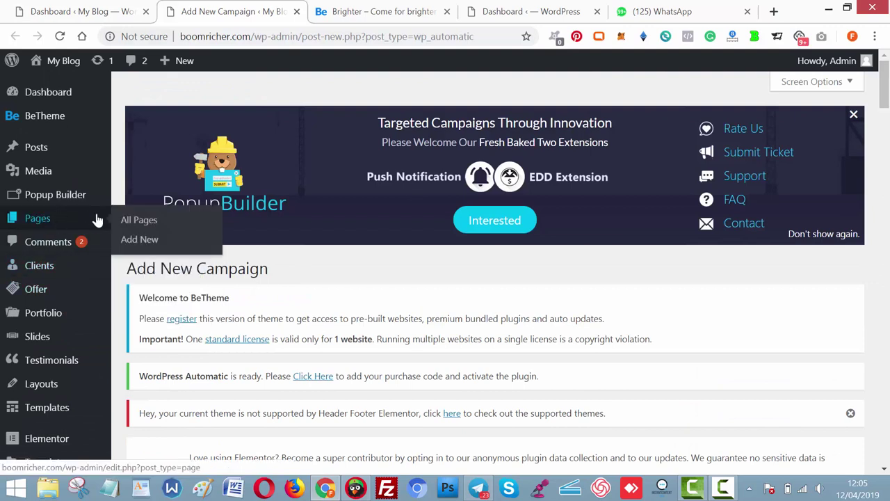
right_click(132, 239)
click(157, 243)
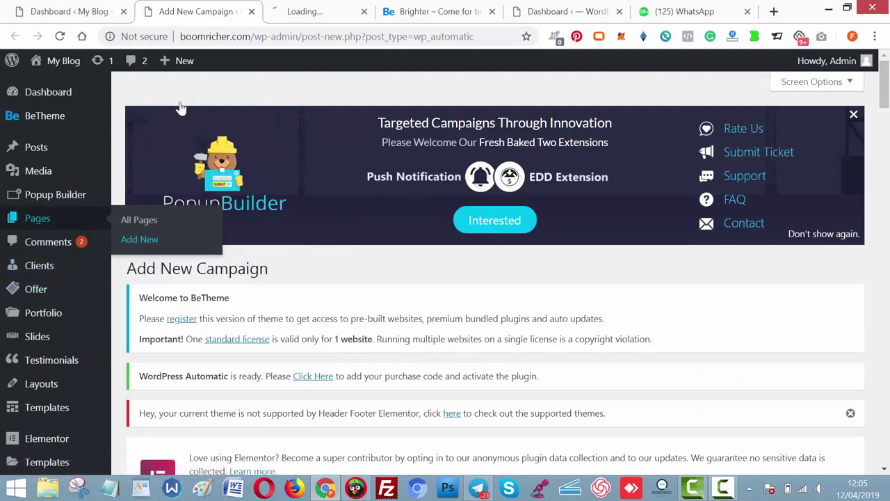
click(361, 7)
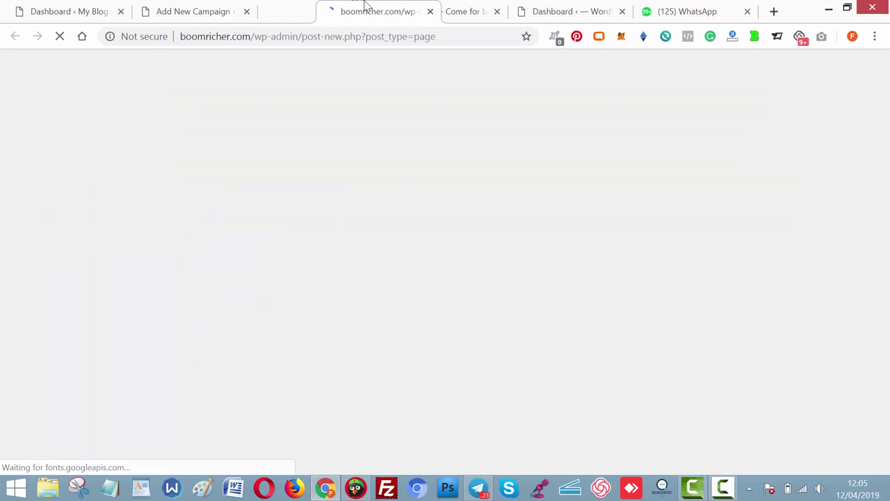
drag(367, 5, 379, 8)
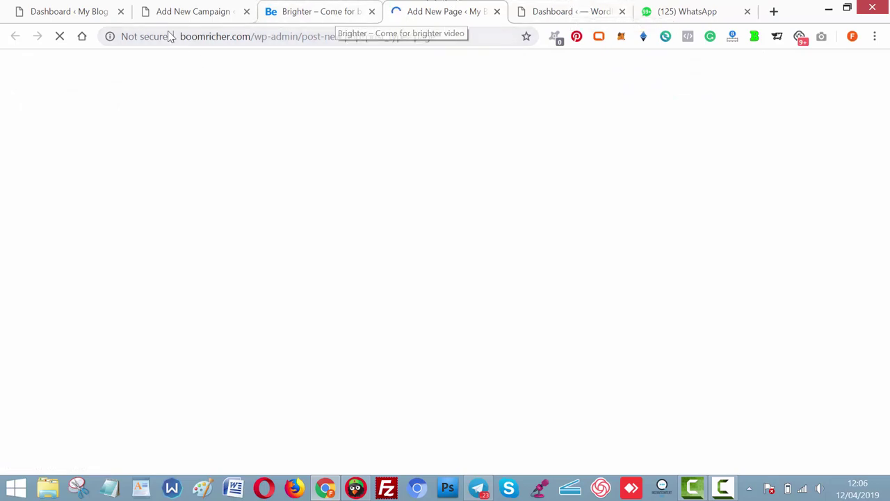
Open the live boomricher.com site in a new tab and dismiss the WhatsApp popup.
click(189, 8)
mouse_move(61, 63)
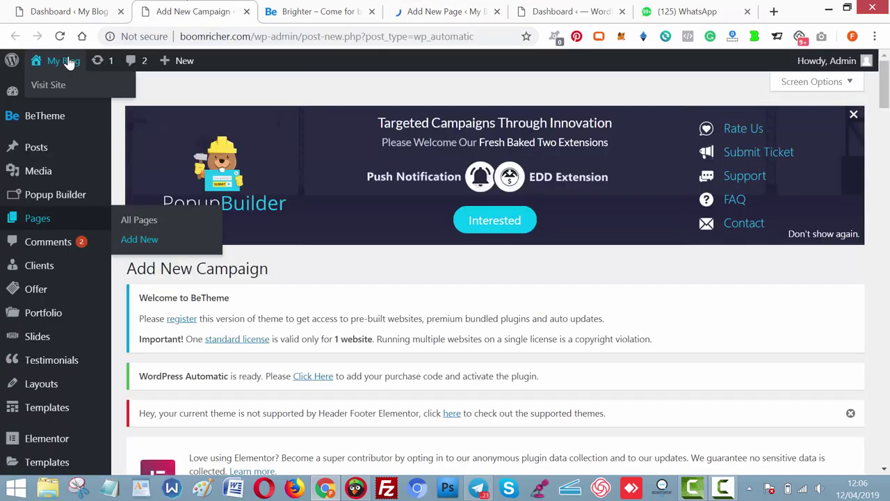
right_click(54, 85)
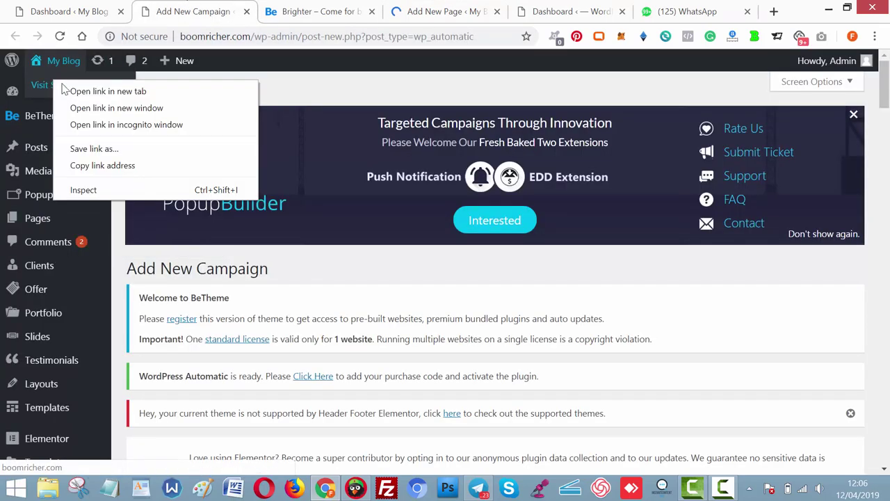
click(66, 89)
drag(250, 8, 471, 7)
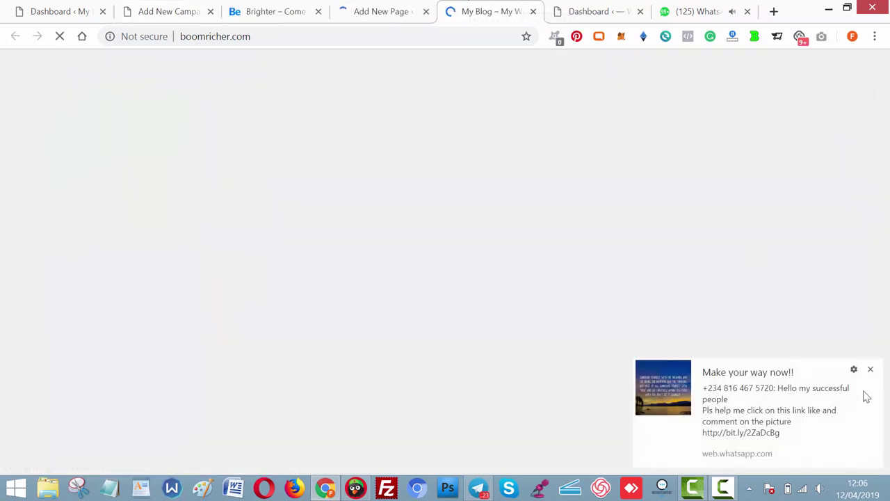
click(872, 371)
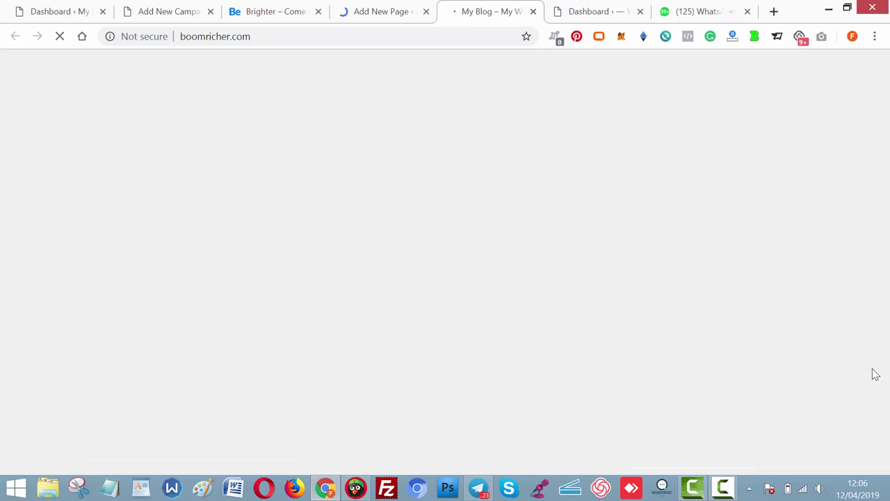
click(365, 9)
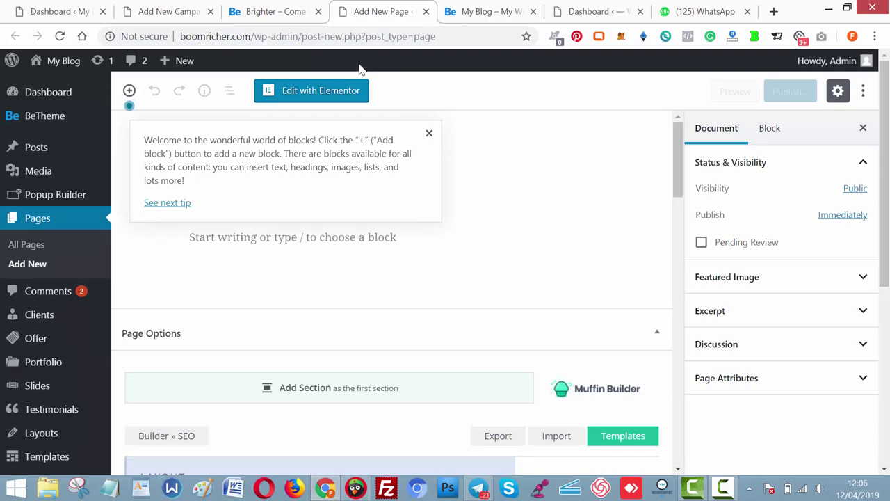
Close the block-editor tip and open the My Blog Customizer in a new tab.
click(430, 133)
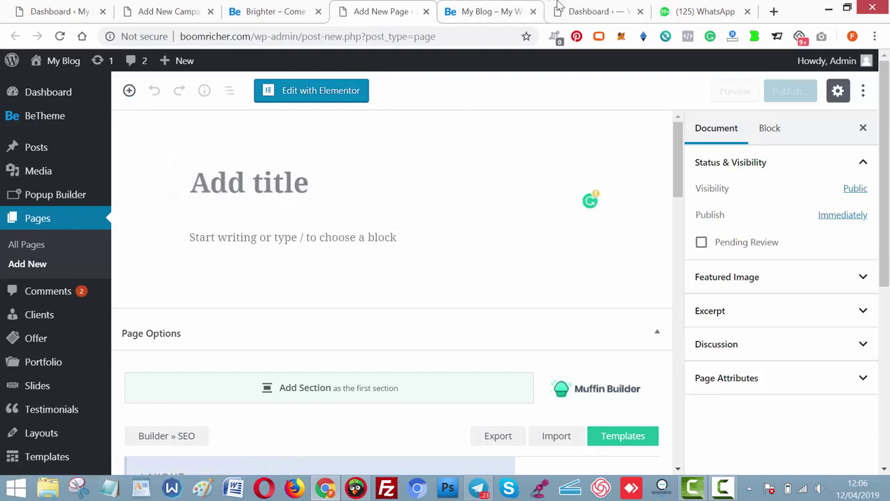
click(560, 7)
click(489, 11)
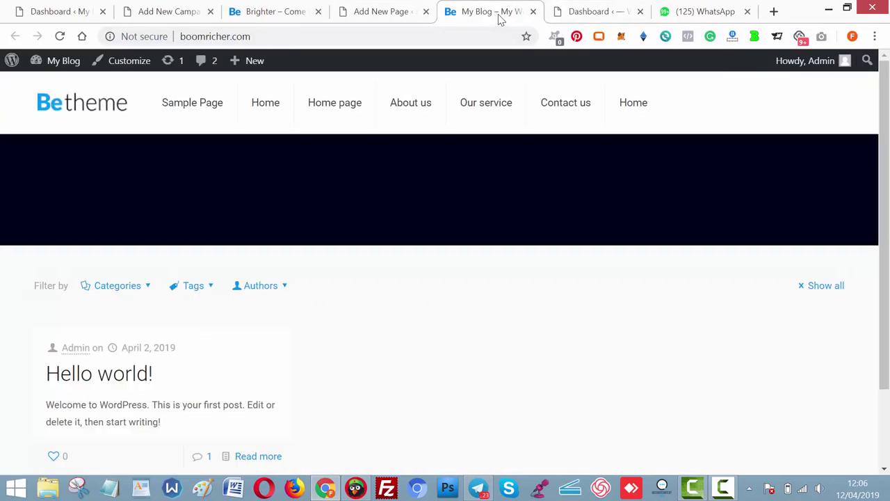
right_click(119, 62)
click(143, 73)
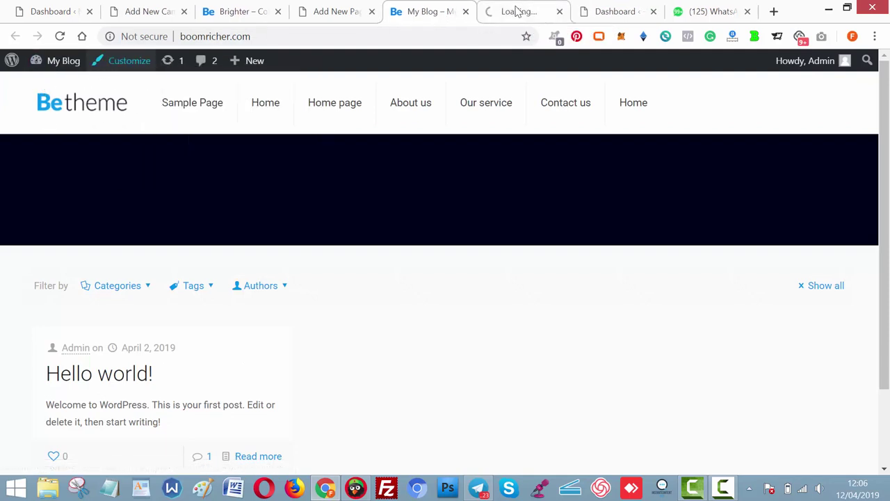
click(516, 10)
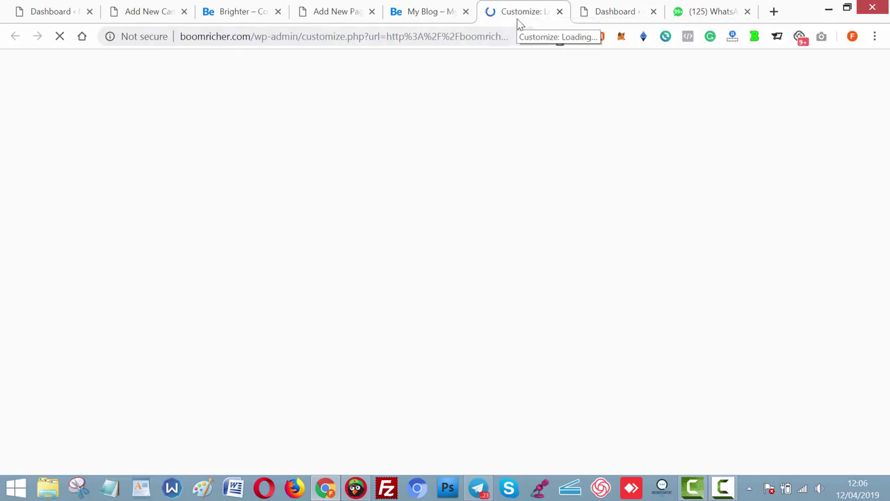
click(315, 15)
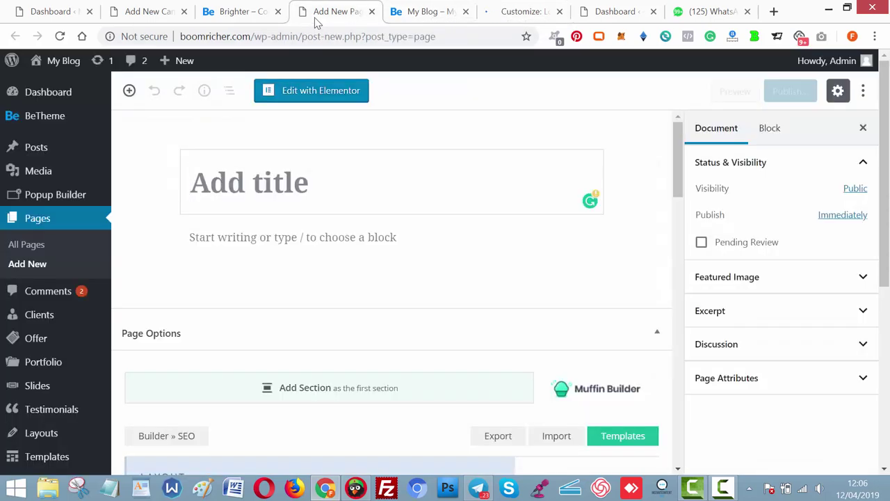
click(523, 12)
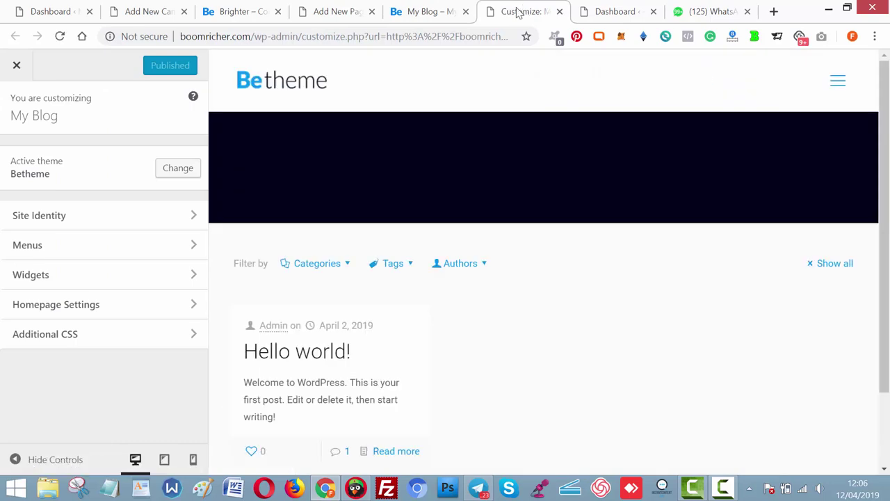
Open the Customizer's Menus panel, comparing it with the live site's header menu.
click(173, 245)
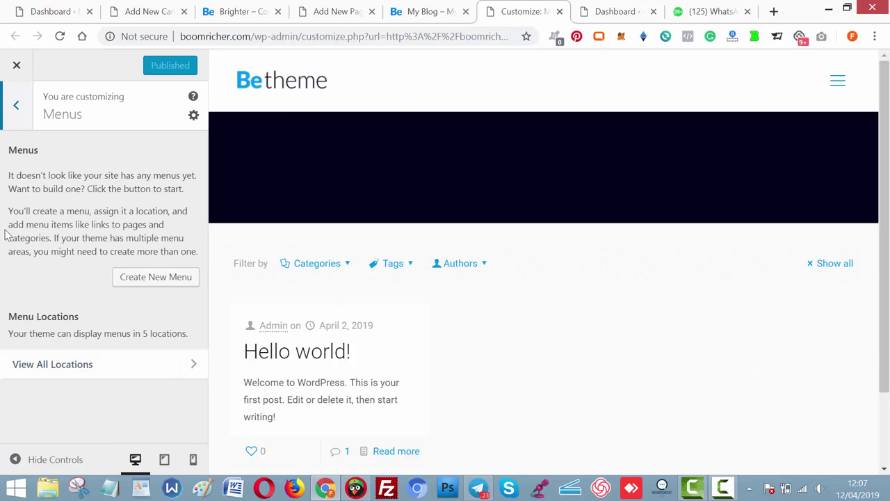
click(425, 9)
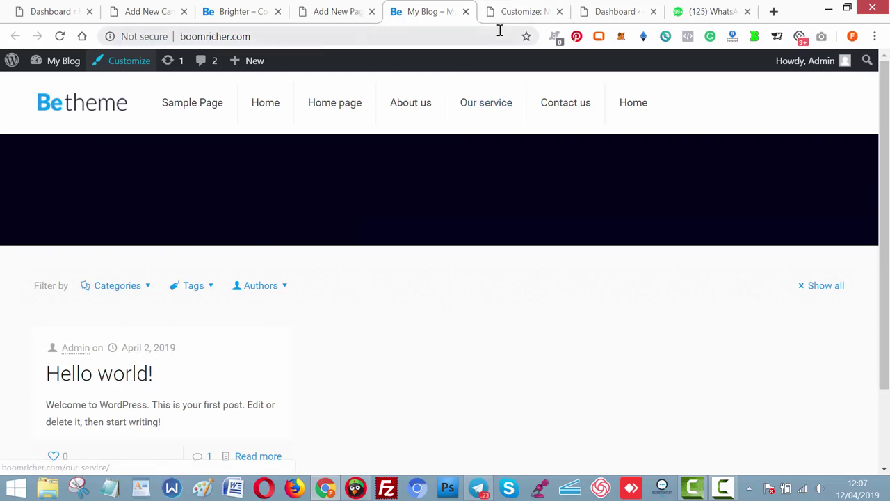
click(518, 9)
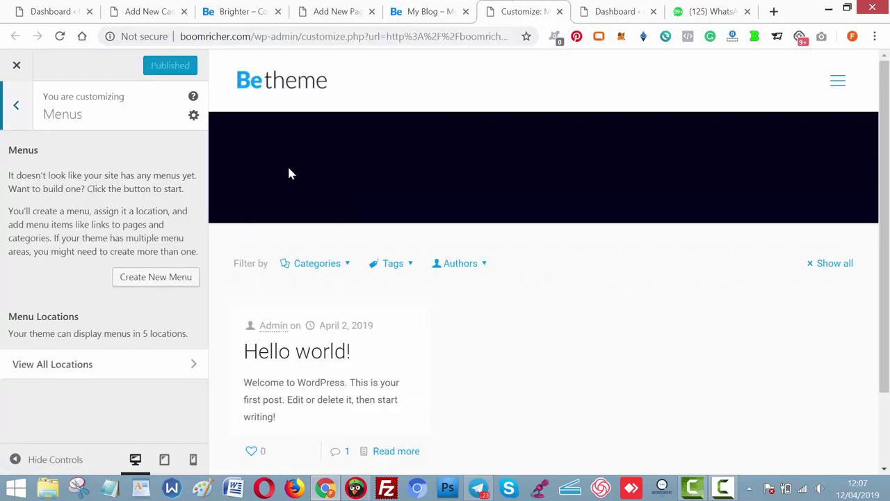
click(420, 11)
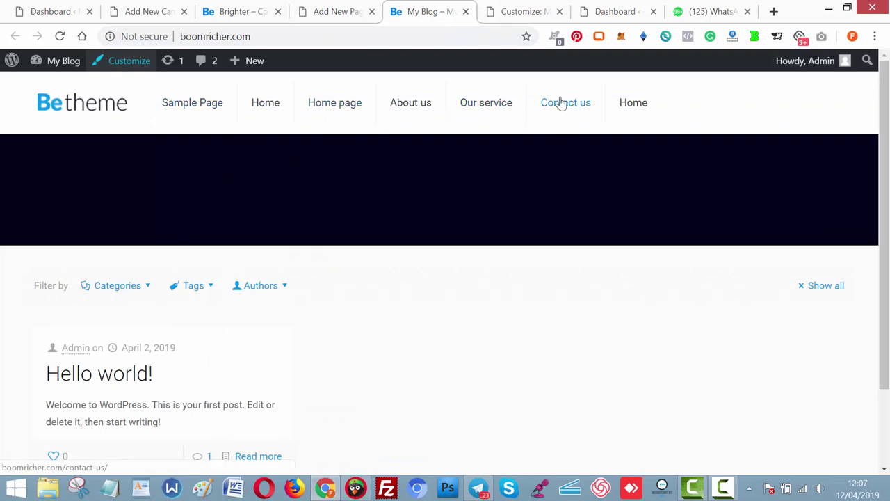
click(524, 13)
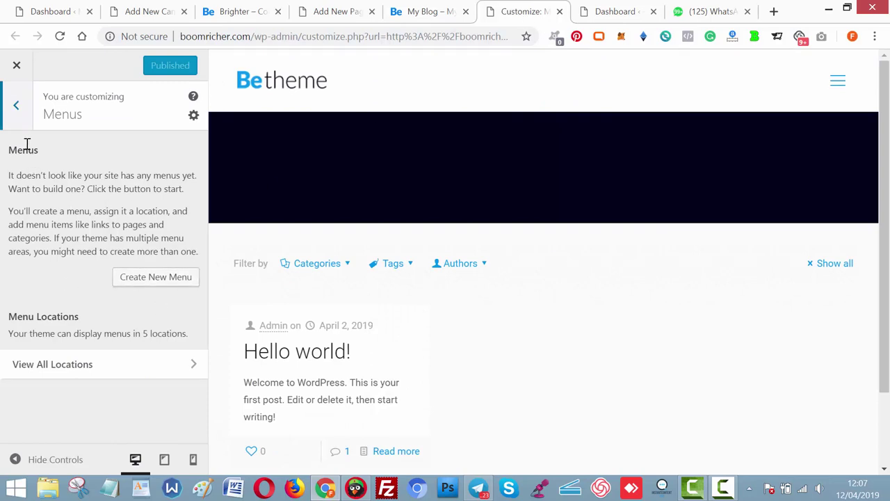
Create a menu named Main Menu assigned to the Main Menu location.
click(162, 279)
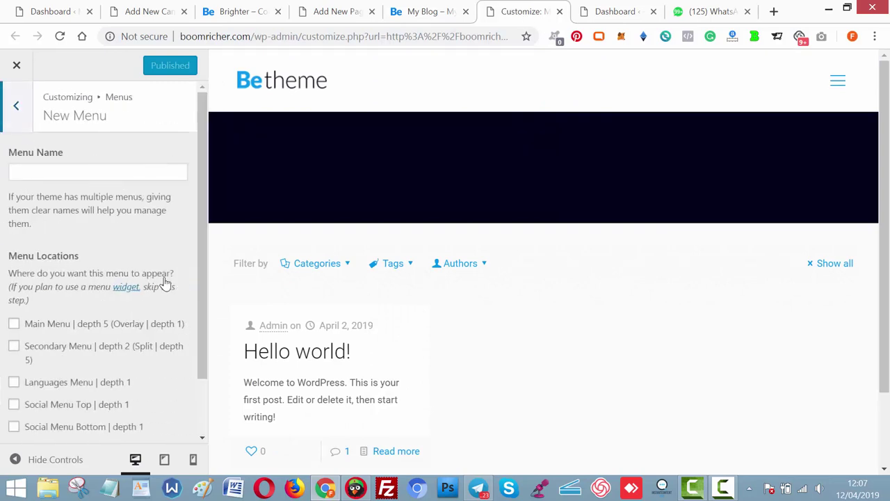
click(107, 172)
text(M)
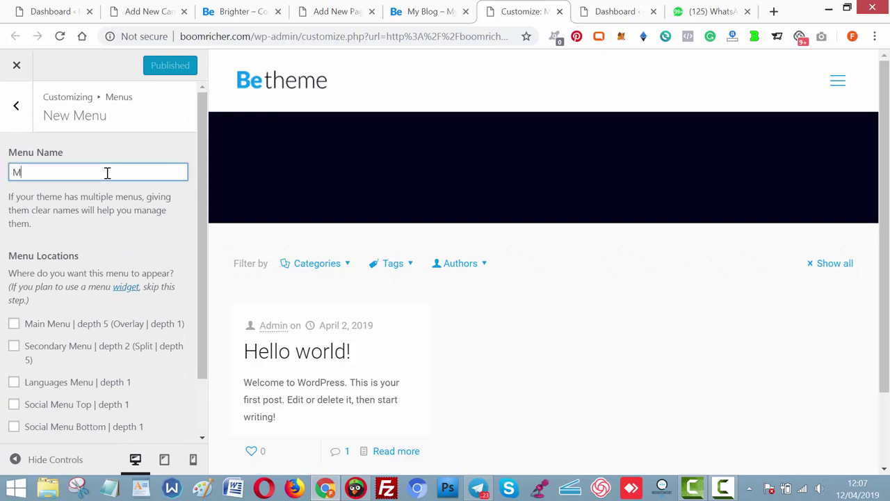
text(ain Menu)
click(14, 324)
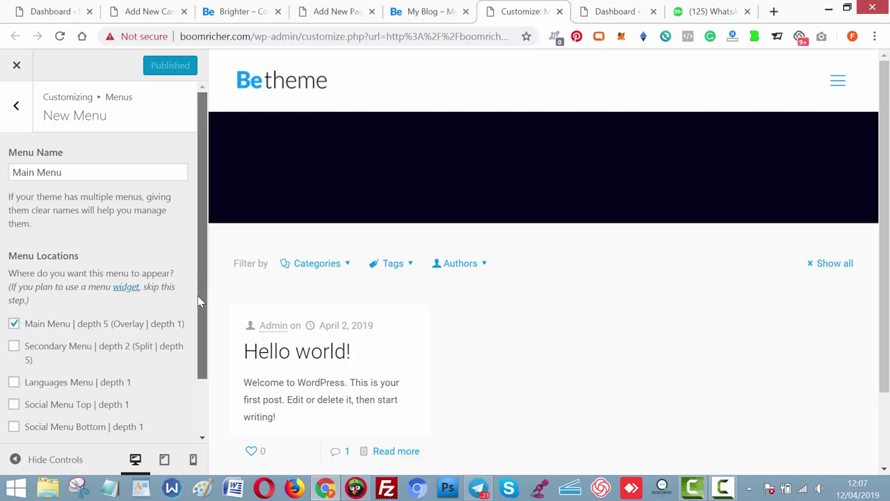
drag(198, 295, 200, 352)
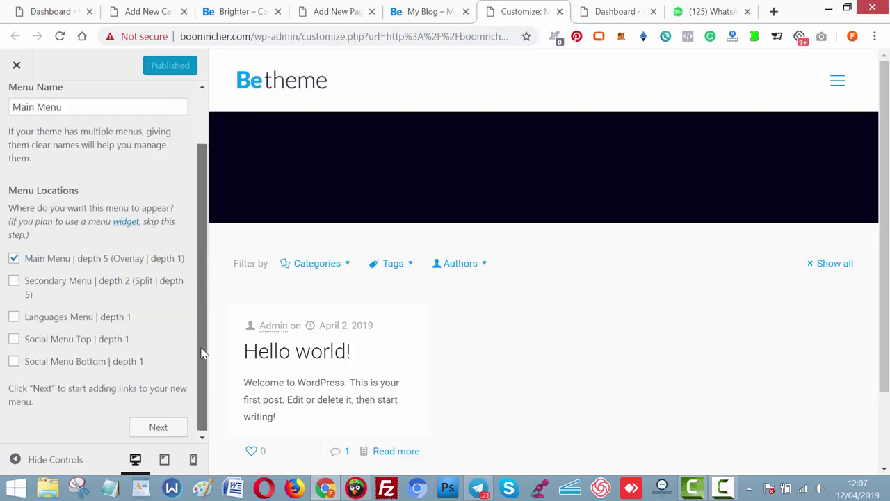
click(182, 426)
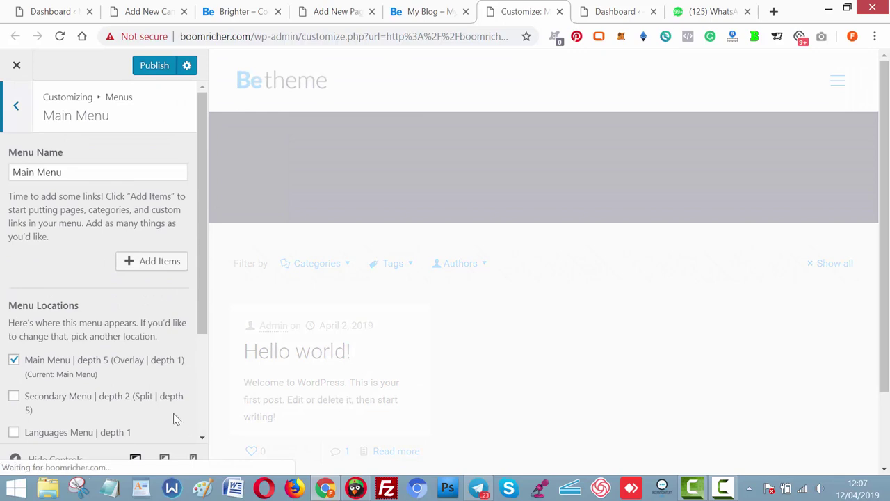
drag(173, 418, 66, 183)
click(54, 274)
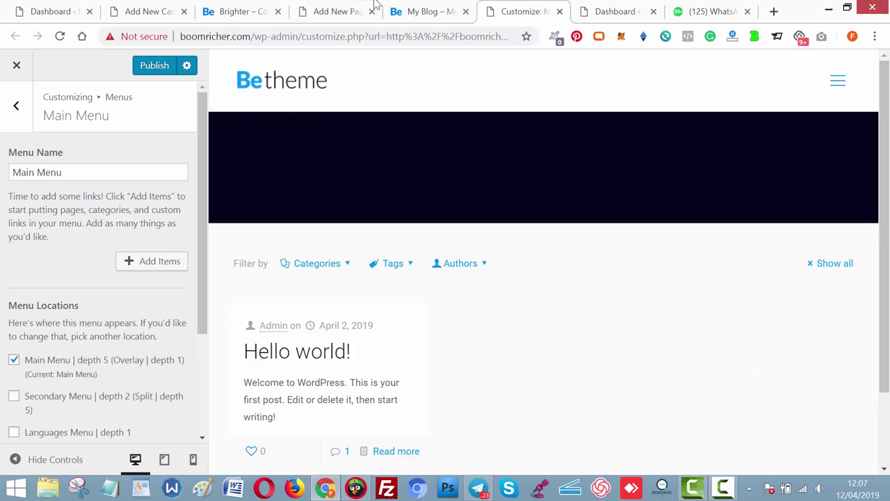
Open Pages > All Pages in a new tab, glancing at the Brighter reference site.
click(410, 11)
click(121, 14)
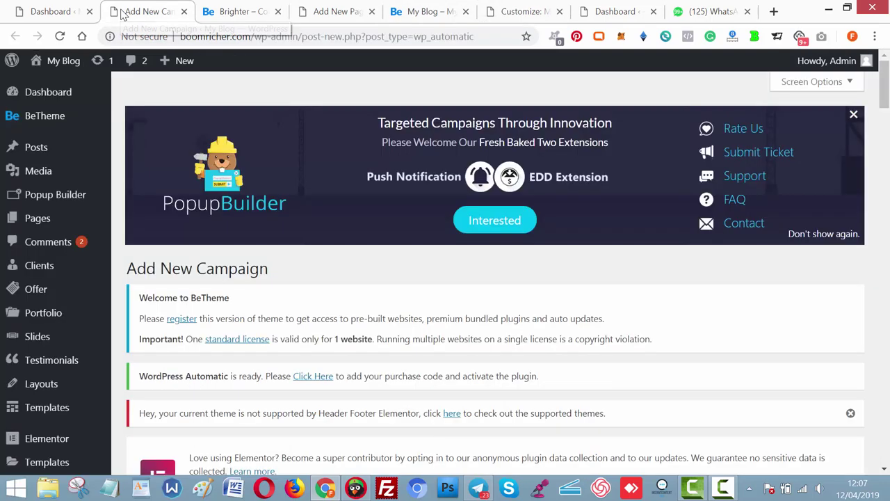
mouse_move(66, 218)
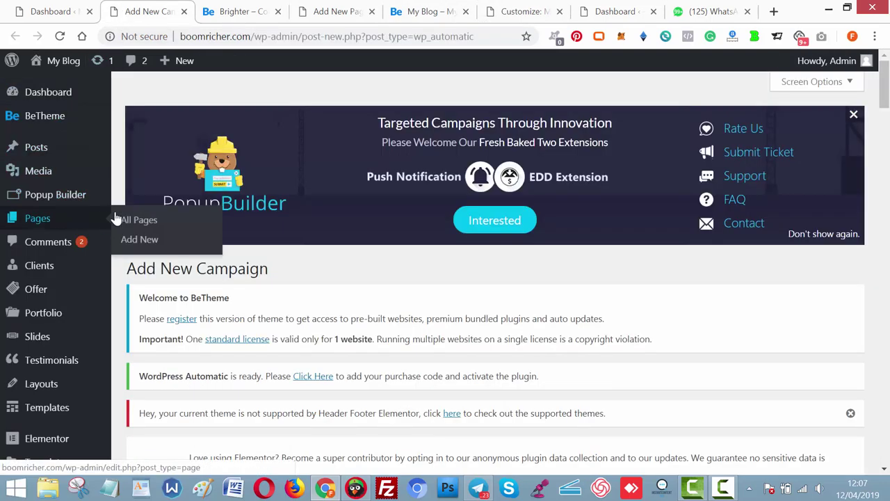
right_click(143, 221)
key(Escape)
middle_click(157, 224)
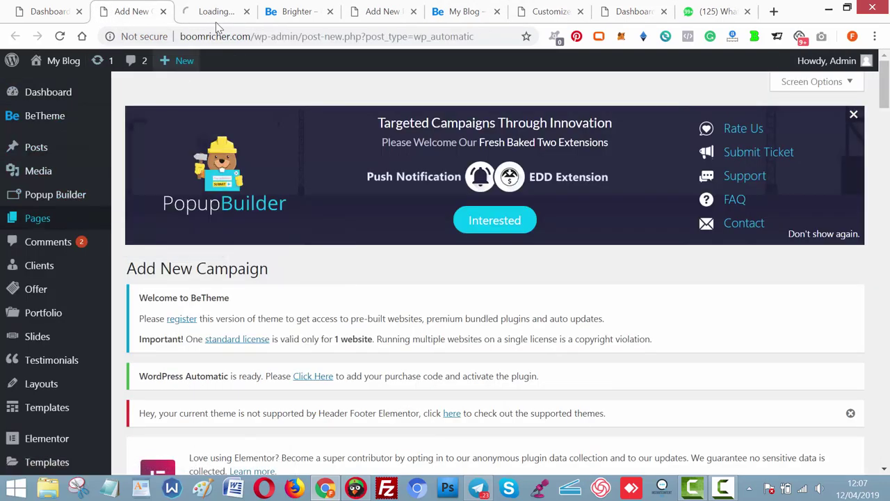
click(212, 11)
click(306, 8)
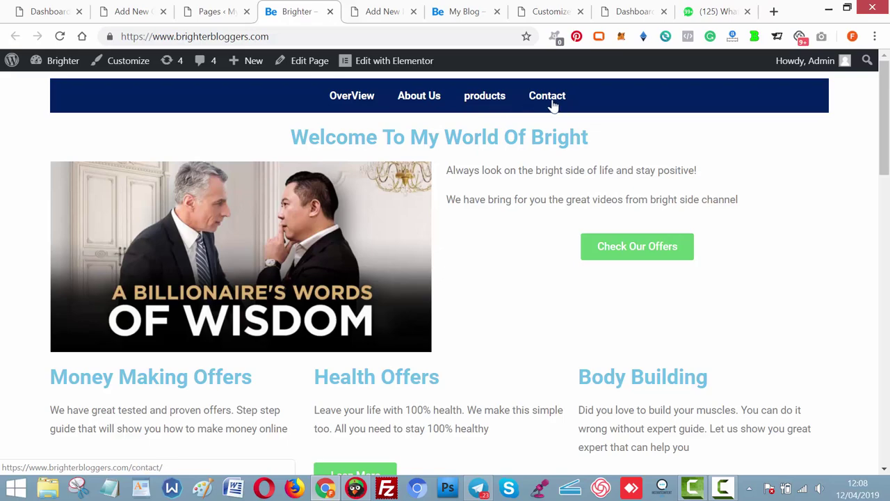
click(211, 11)
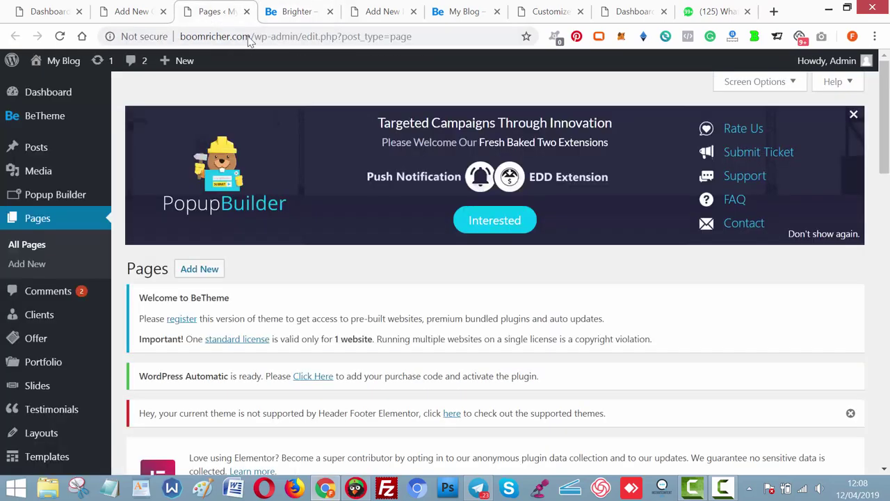
Select all 18 pages and move them to the Trash with Bulk Actions.
scroll(845, 157, down, 12)
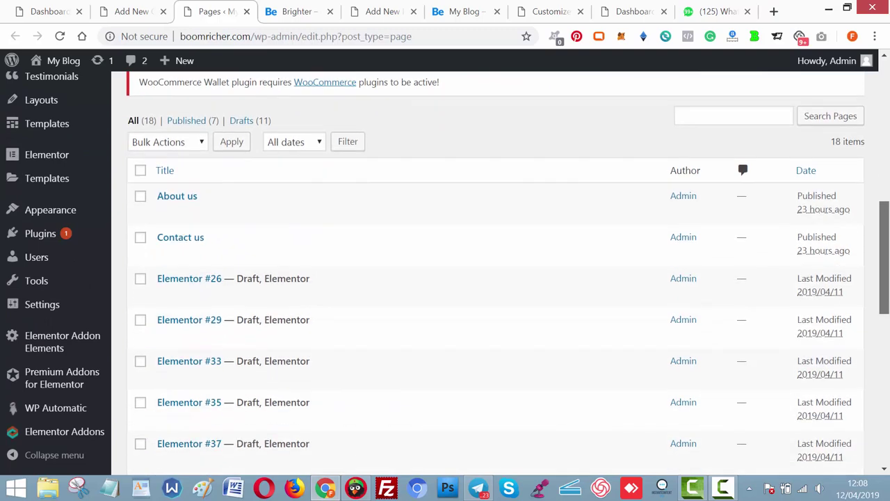
scroll(884, 434, down, 6)
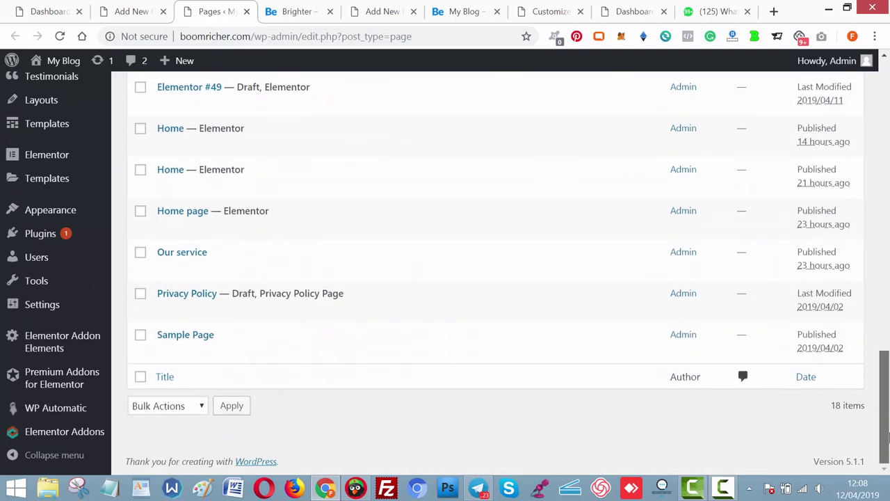
drag(884, 433, 885, 277)
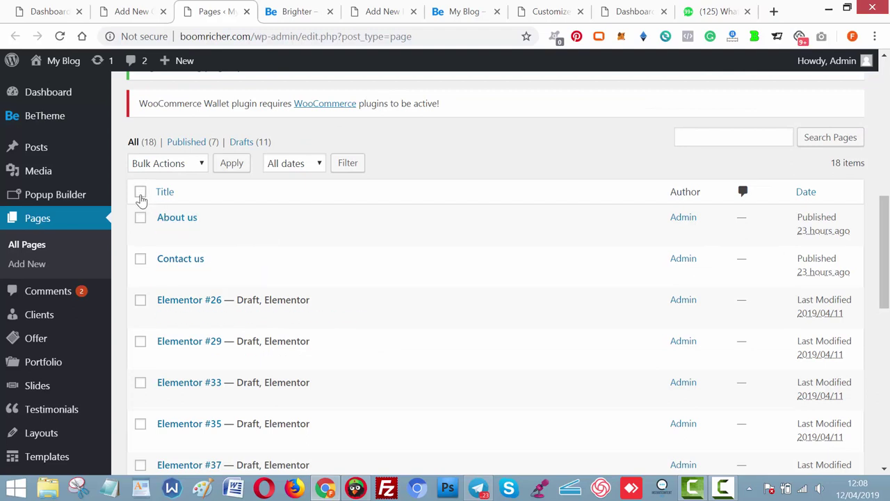
click(140, 192)
click(173, 166)
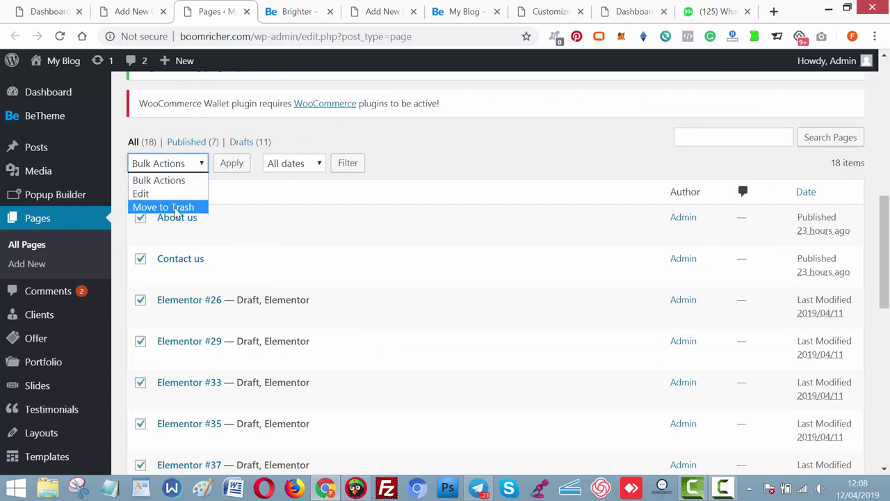
click(167, 206)
click(232, 163)
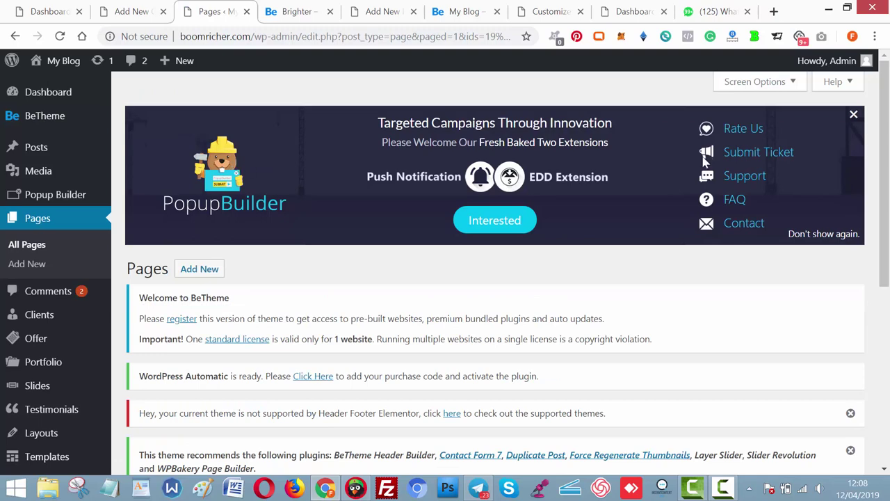
drag(888, 151, 888, 327)
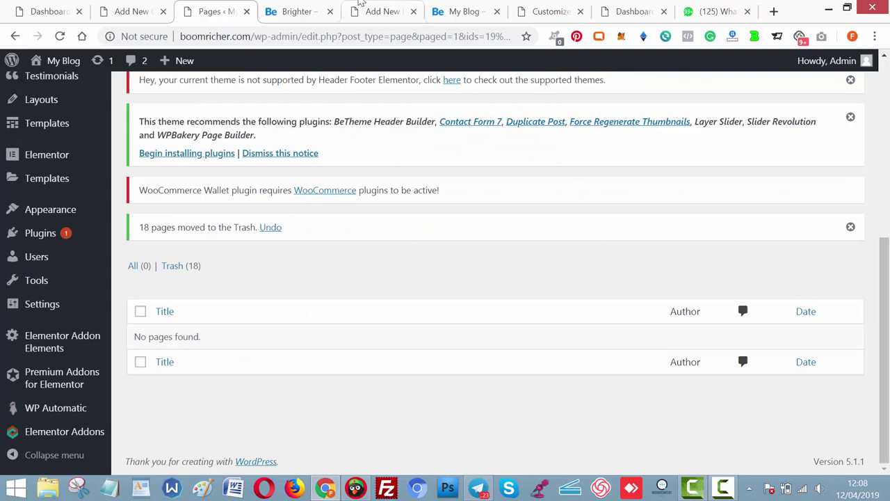
click(359, 6)
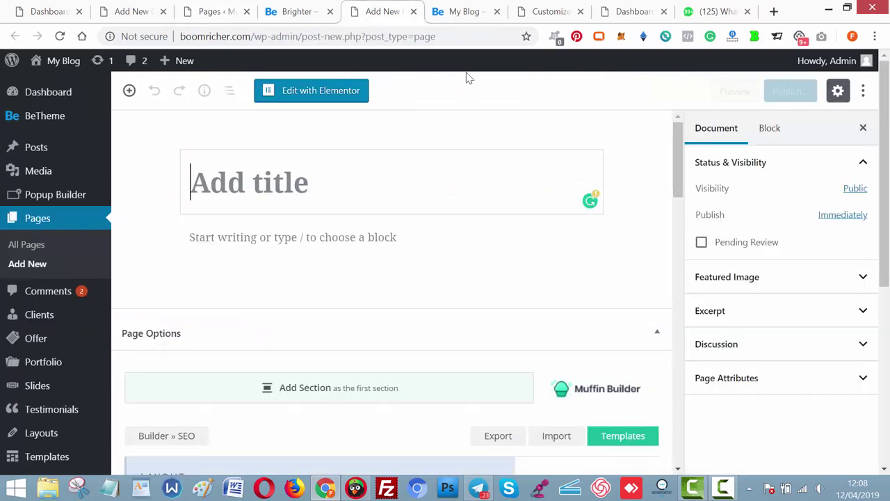
Add a new OverView page to the Main Menu.
click(529, 12)
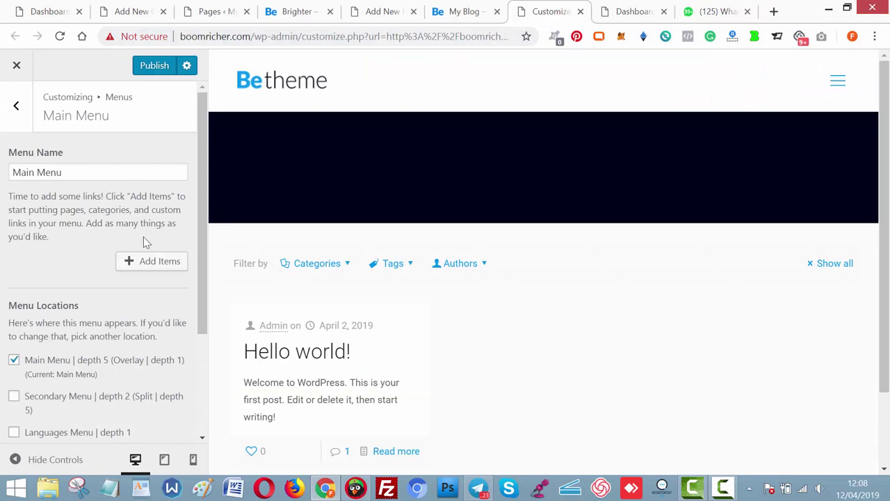
click(150, 268)
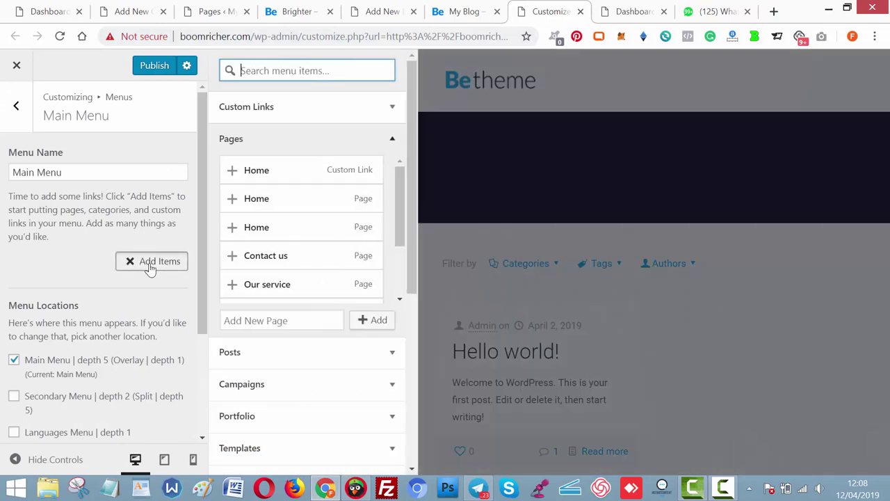
click(293, 326)
text(OverView)
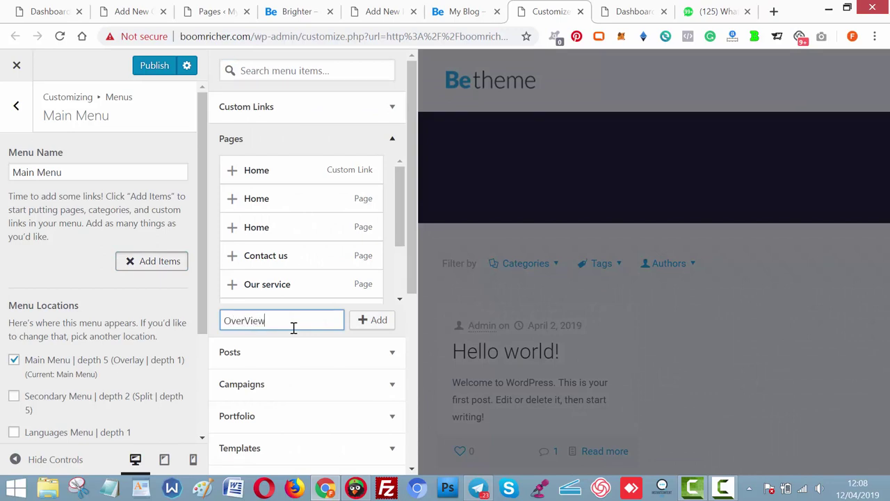
click(375, 320)
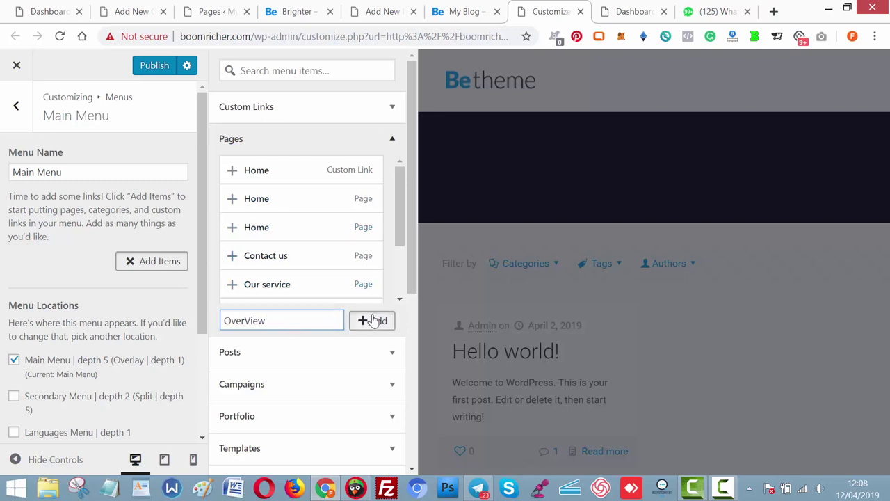
Close the stray Add New Page editor and return to the menu customizer.
click(314, 14)
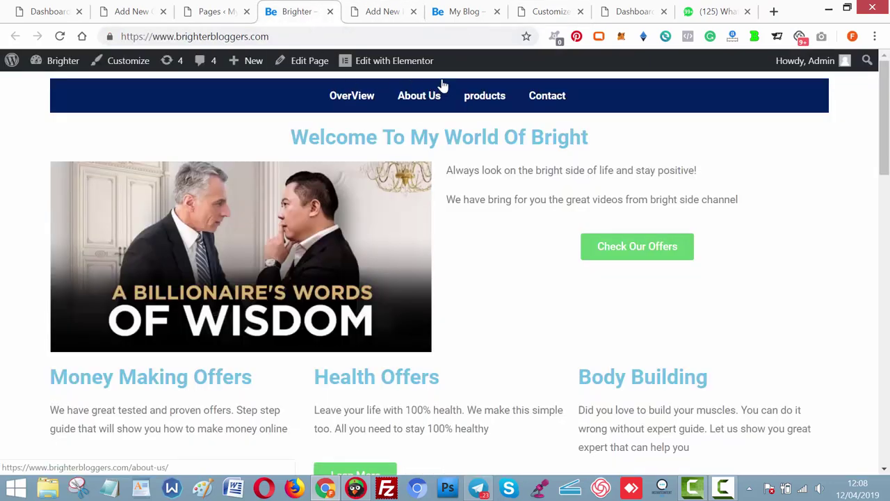
drag(391, 14, 507, 49)
drag(122, 14, 289, 59)
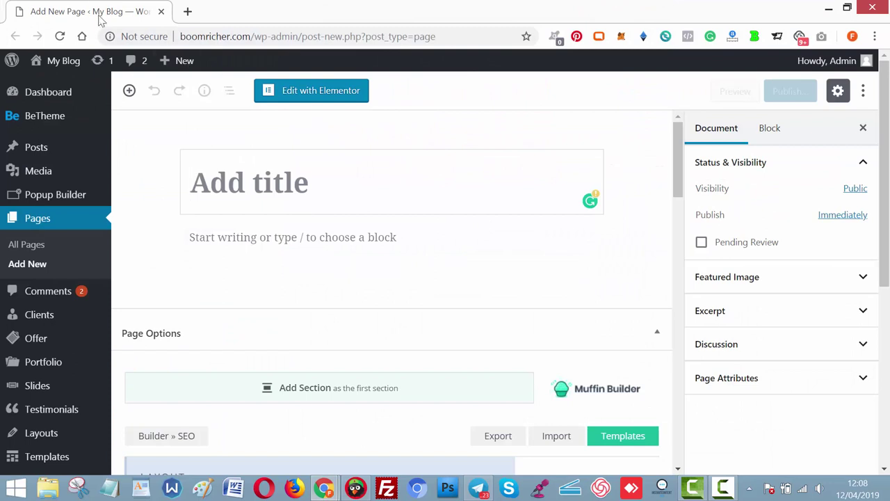
click(139, 11)
drag(222, 36, 250, 24)
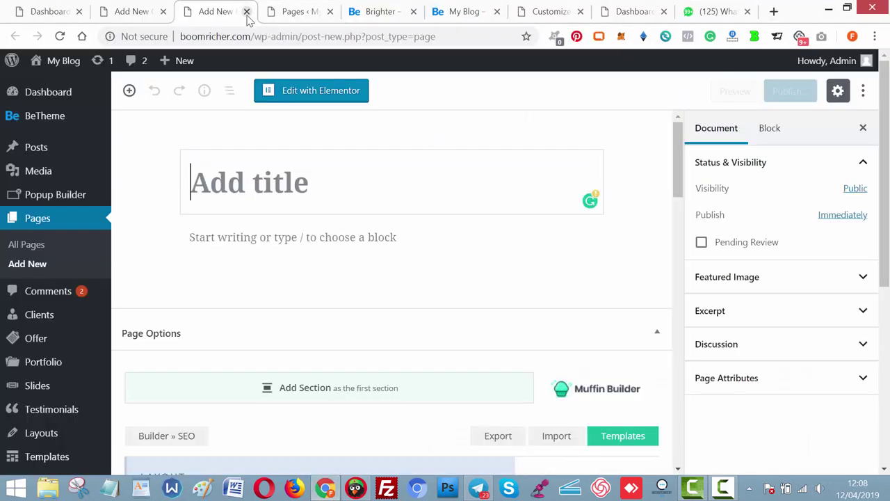
click(247, 11)
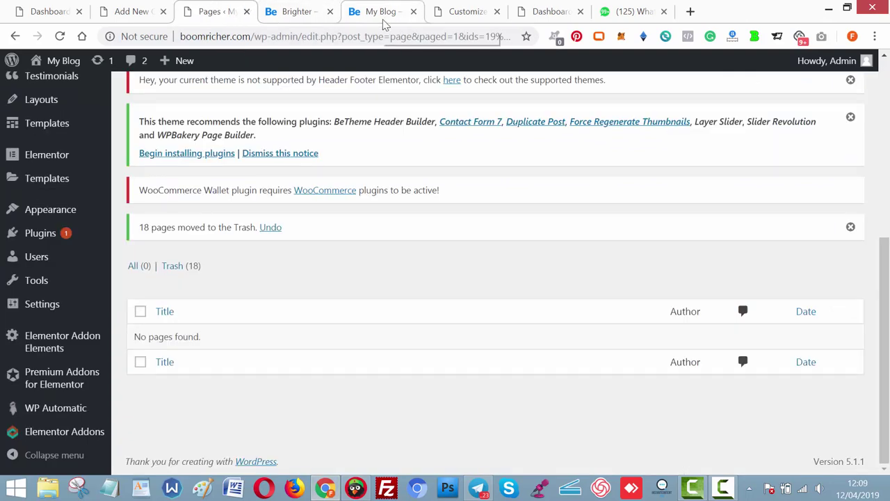
click(459, 12)
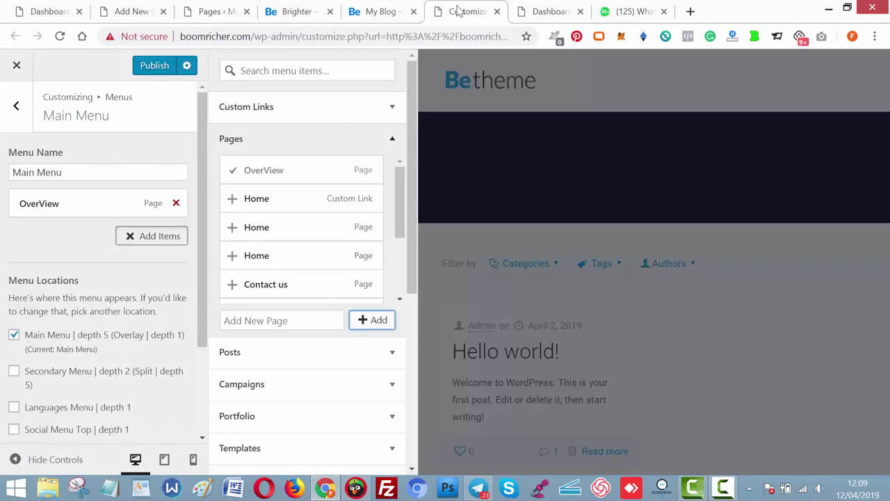
Add new About Us and Products pages to the Main Menu.
click(304, 322)
text(About Us)
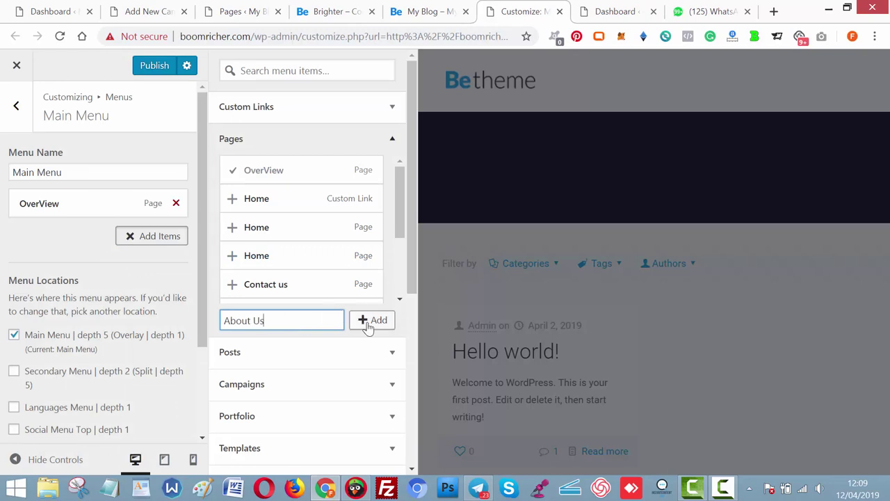
click(369, 322)
click(323, 11)
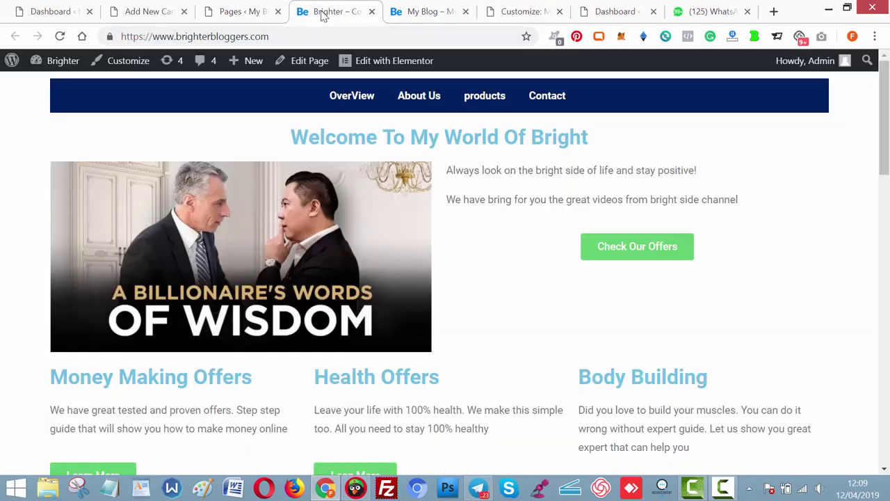
click(410, 7)
click(517, 14)
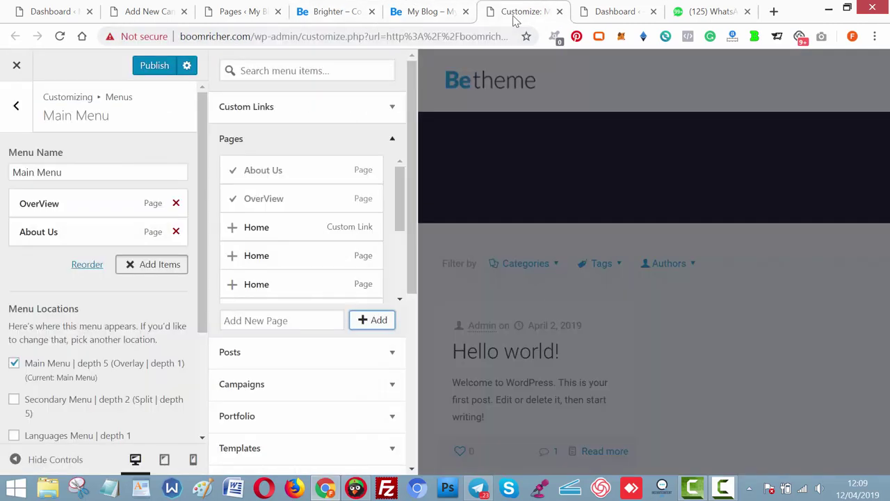
click(288, 324)
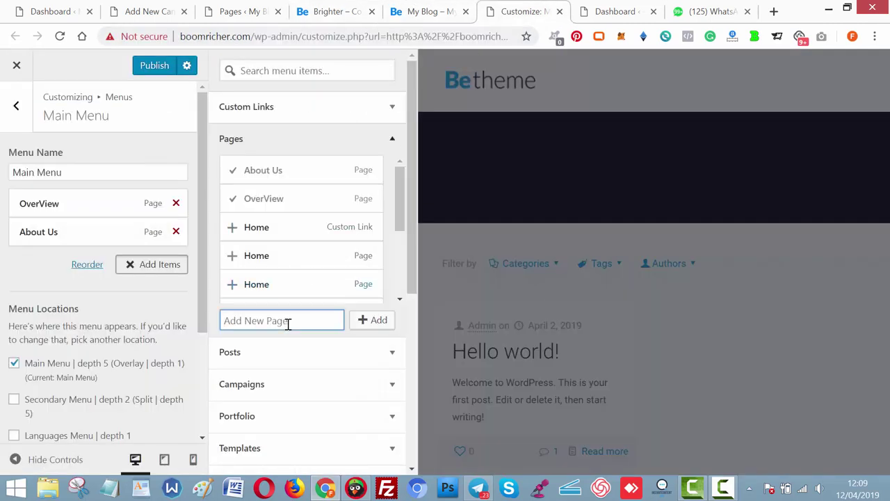
text(Products)
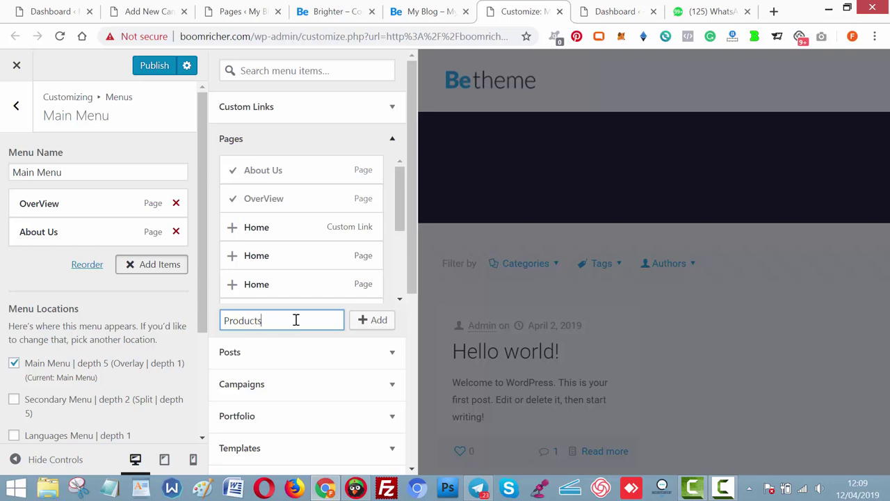
click(373, 320)
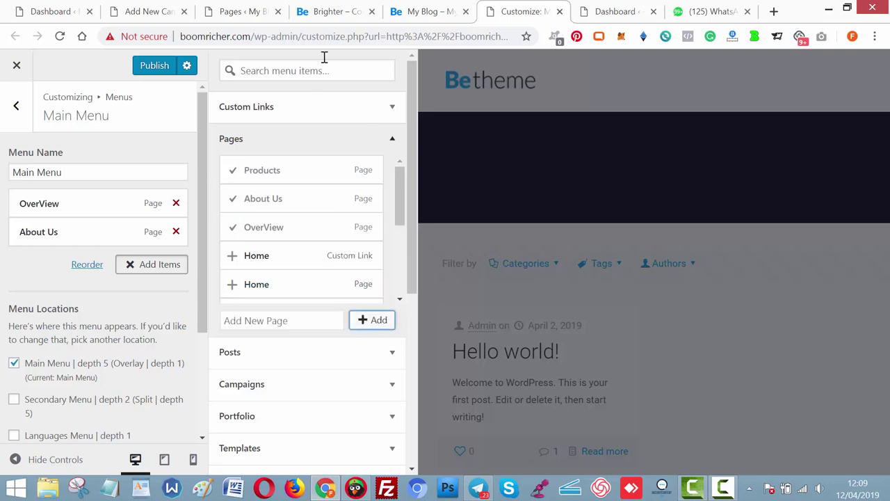
click(319, 9)
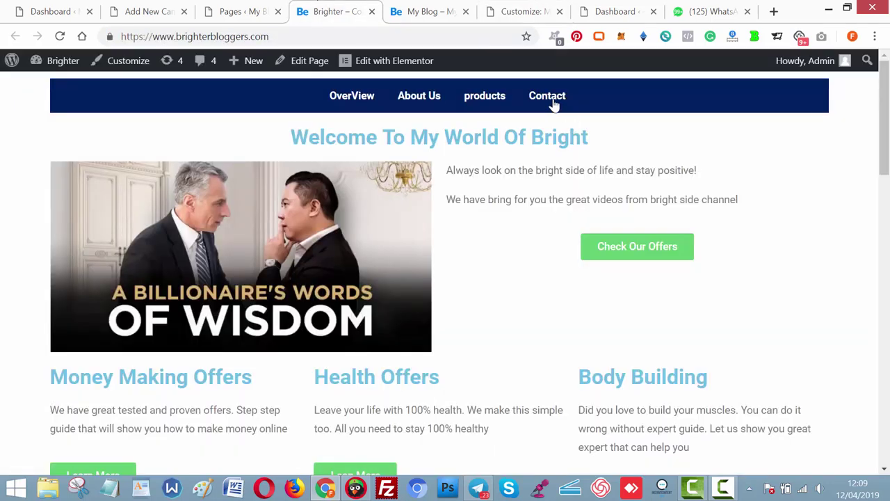
click(504, 10)
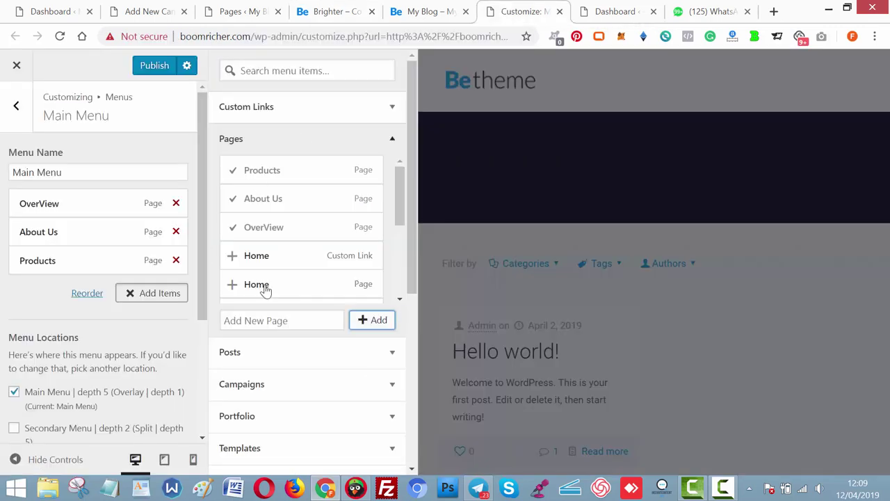
Add a new 'Contact us' page to the menu and publish it.
click(276, 320)
text(Contact)
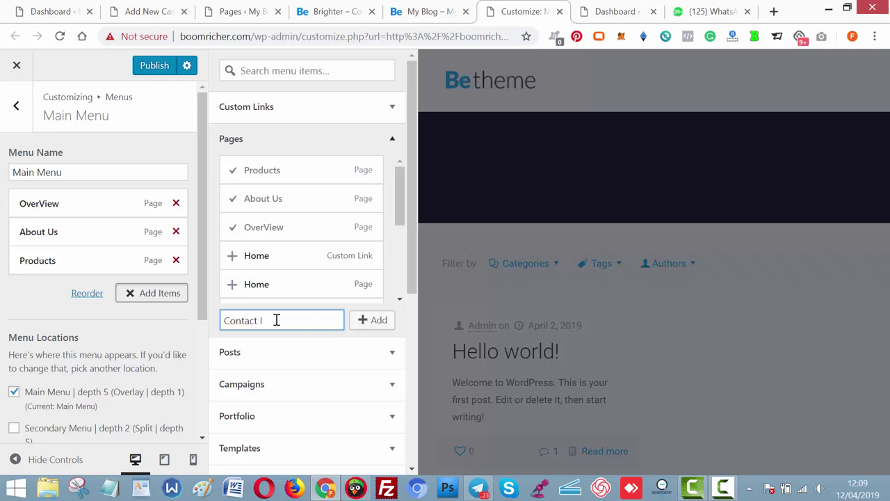
text( us)
click(361, 323)
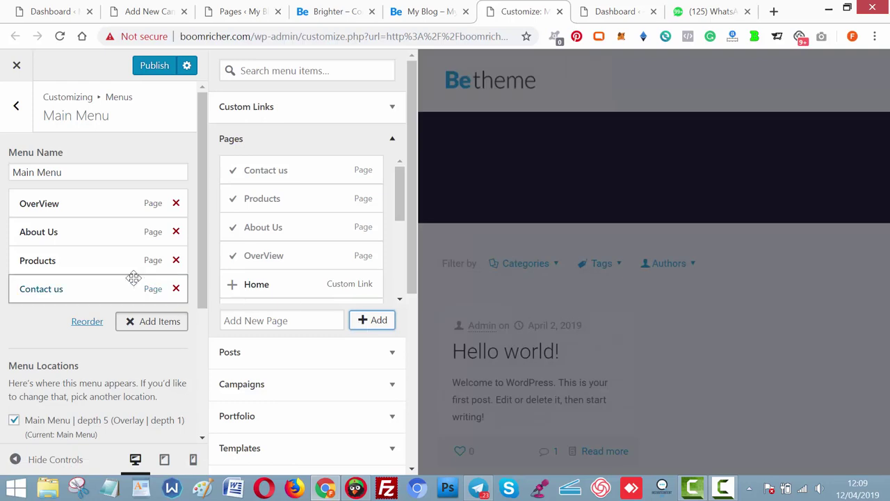
click(154, 66)
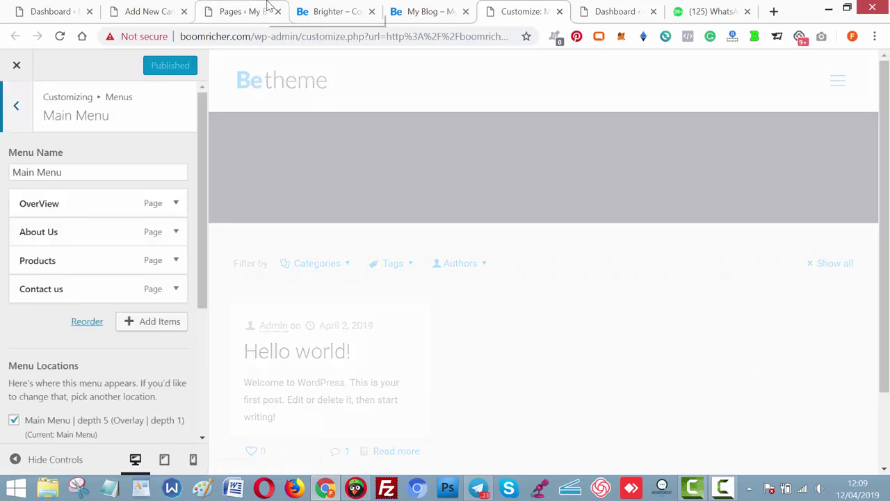
click(235, 12)
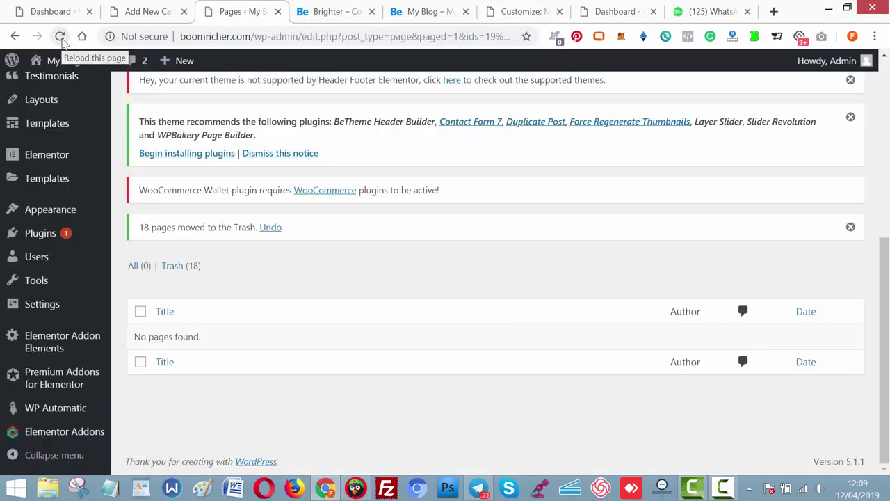
Reload the Pages list showing four published pages, then view the Brighter homepage.
click(61, 38)
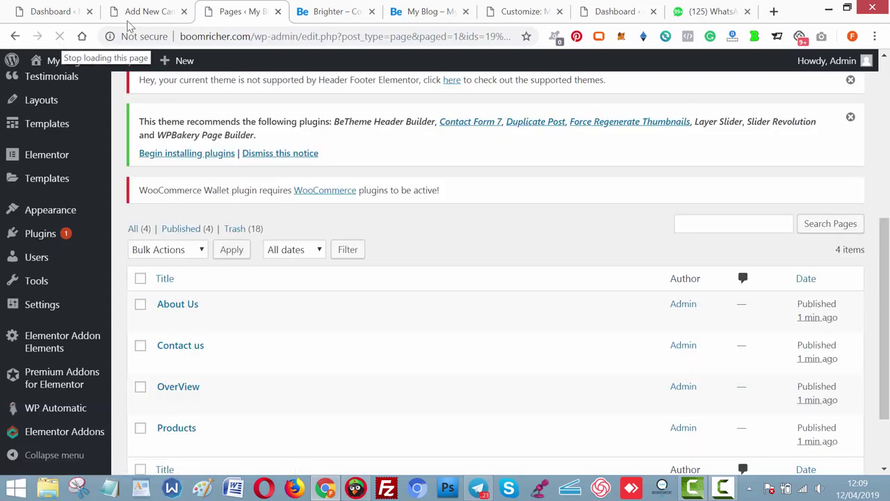
scroll(888, 309, down, 2)
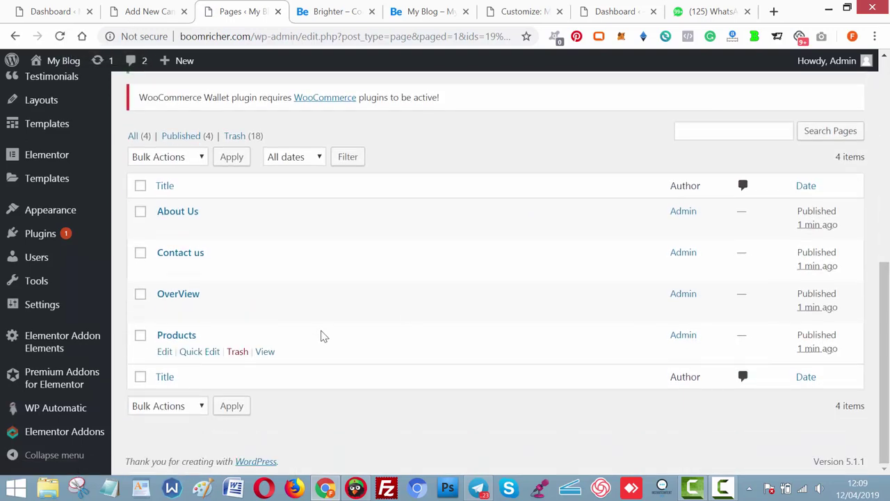
right_click(165, 313)
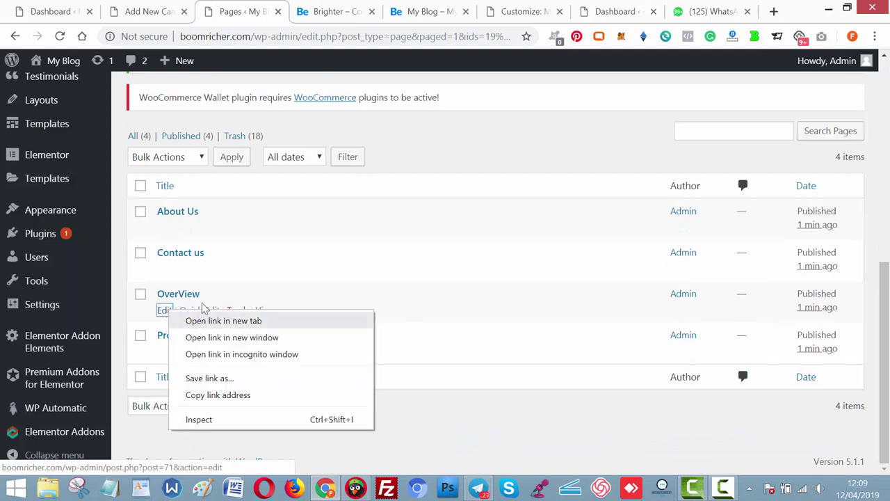
click(328, 8)
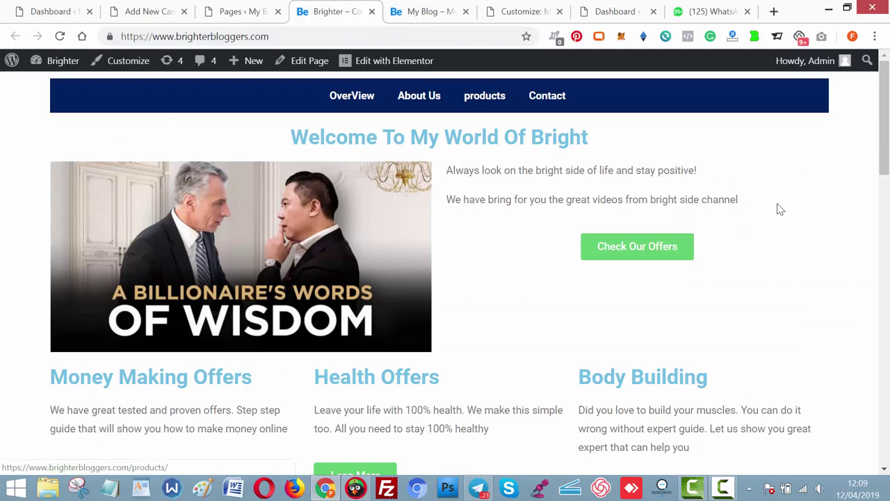
Review the Brighter homepage's offers and Contents You May Love posts, then return to Add New Campaign.
drag(886, 153, 886, 323)
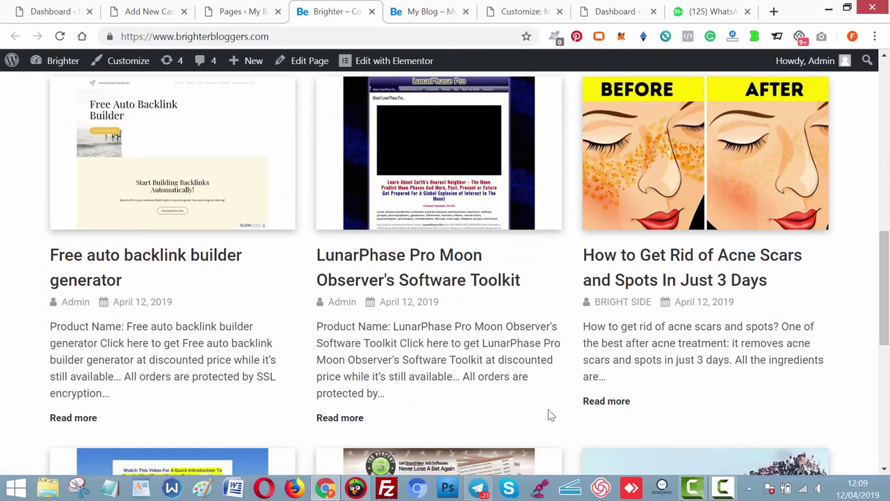
scroll(718, 319, down, 6)
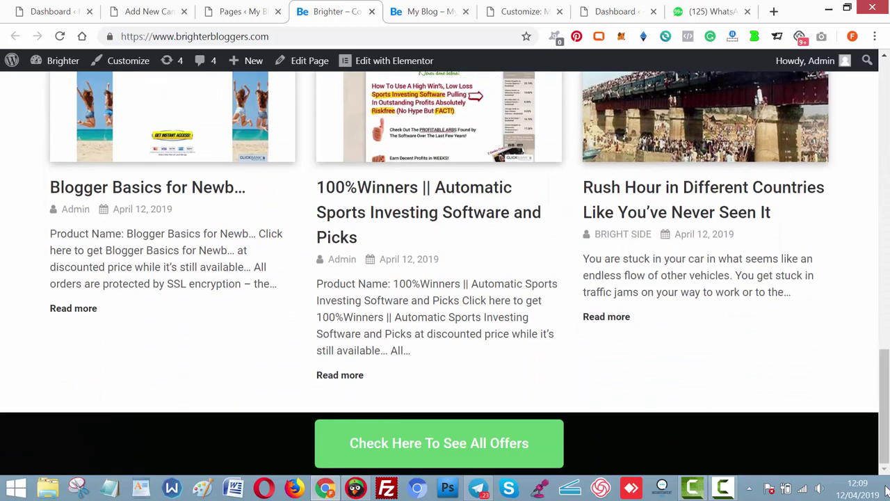
scroll(870, 193, up, 10)
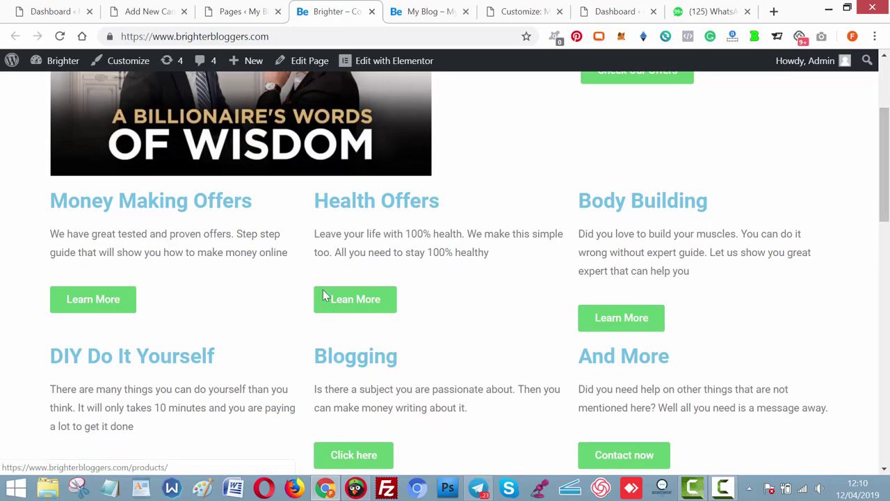
drag(886, 219, 888, 402)
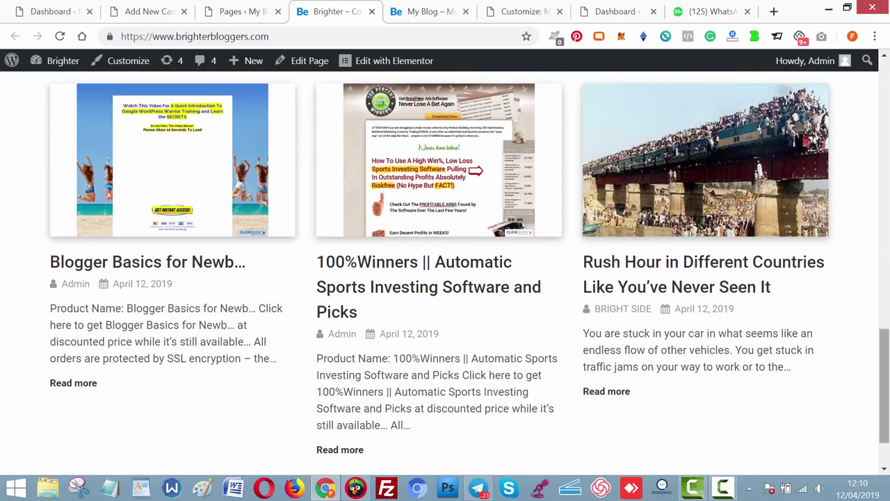
scroll(445, 272, up, 7)
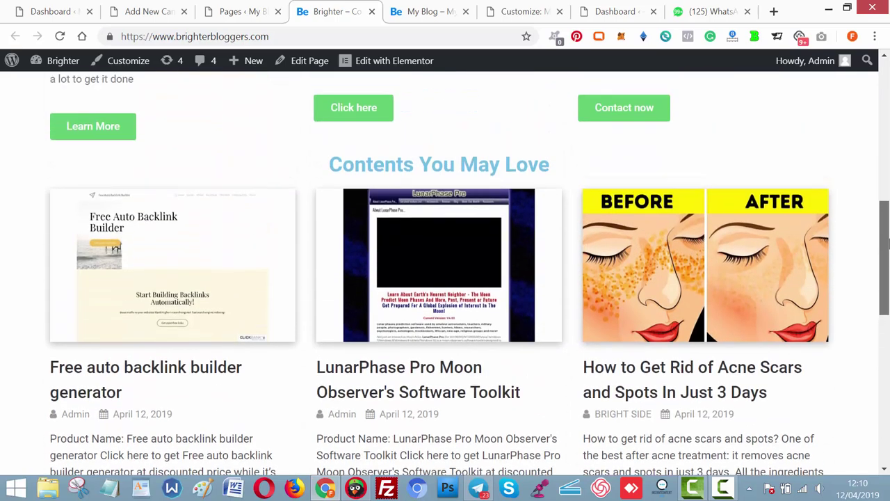
drag(886, 259, 888, 315)
click(132, 12)
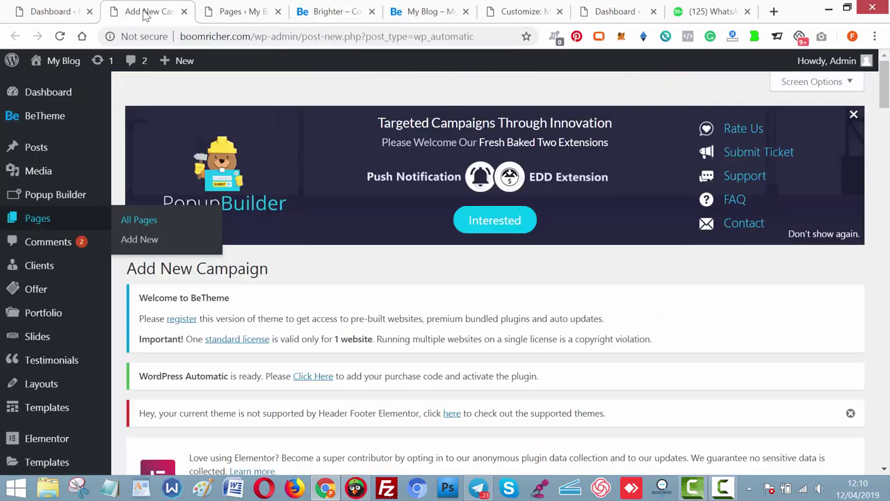
Open WP Automatic > Settings from the admin sidebar.
drag(886, 91, 887, 257)
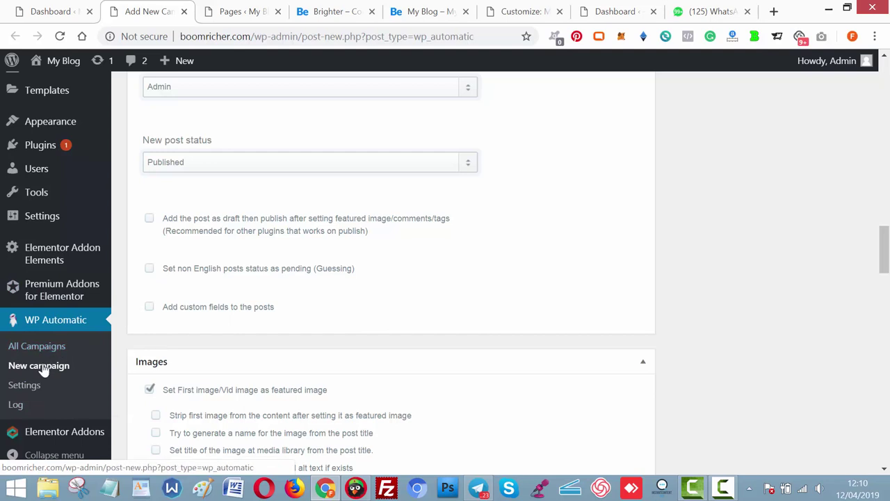
click(25, 385)
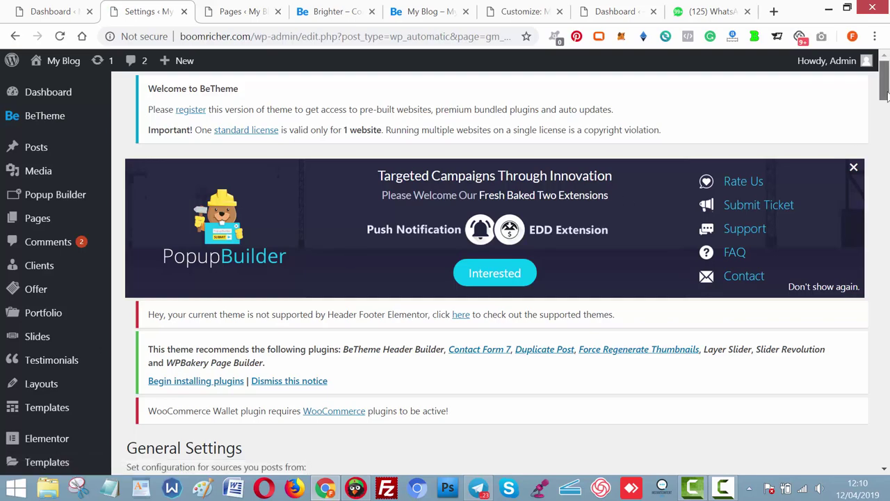
Open the YouTube API key tutorial in a new tab.
drag(887, 97, 886, 280)
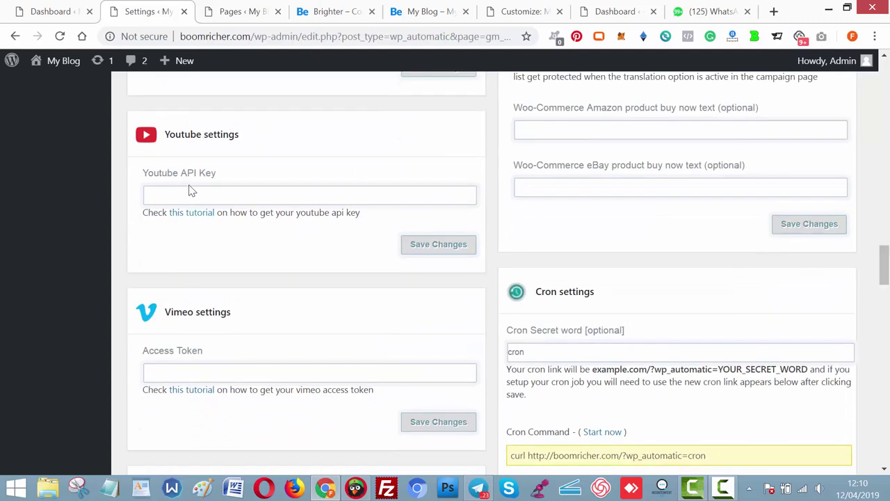
right_click(194, 212)
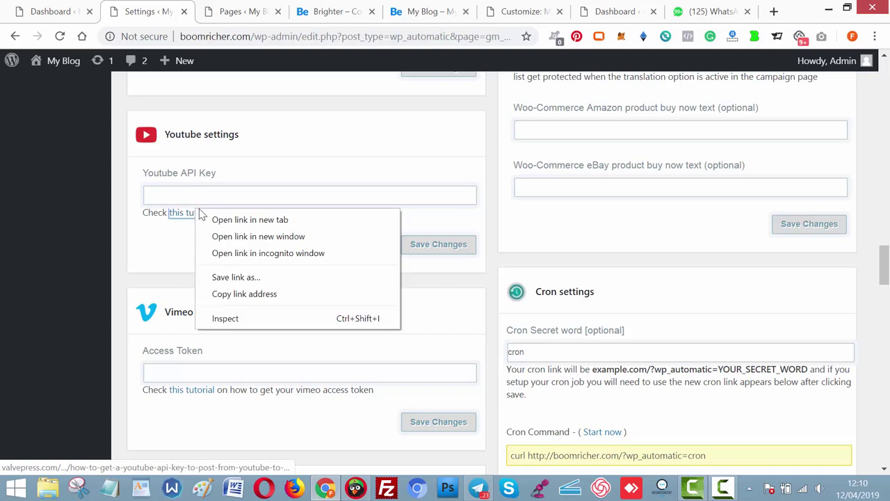
click(229, 219)
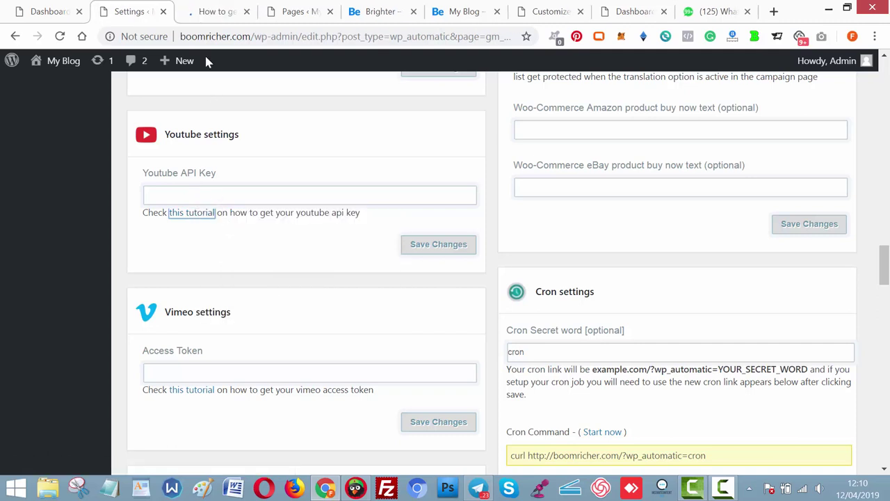
click(212, 9)
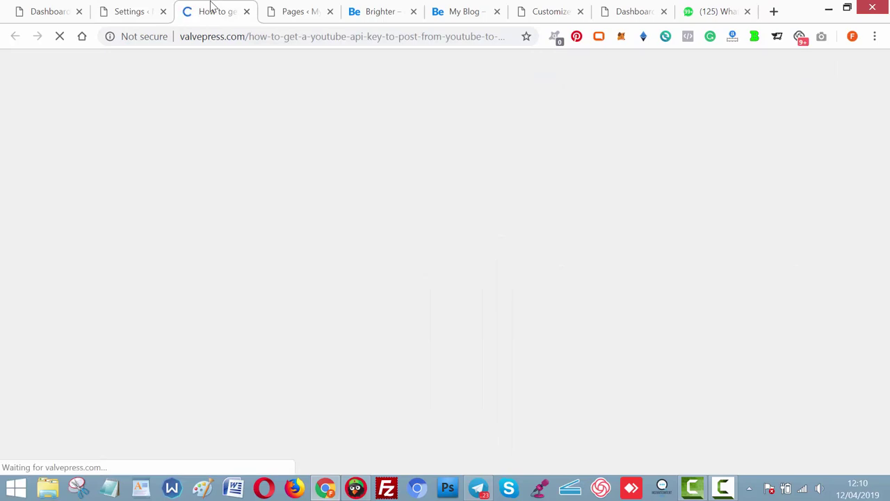
click(104, 8)
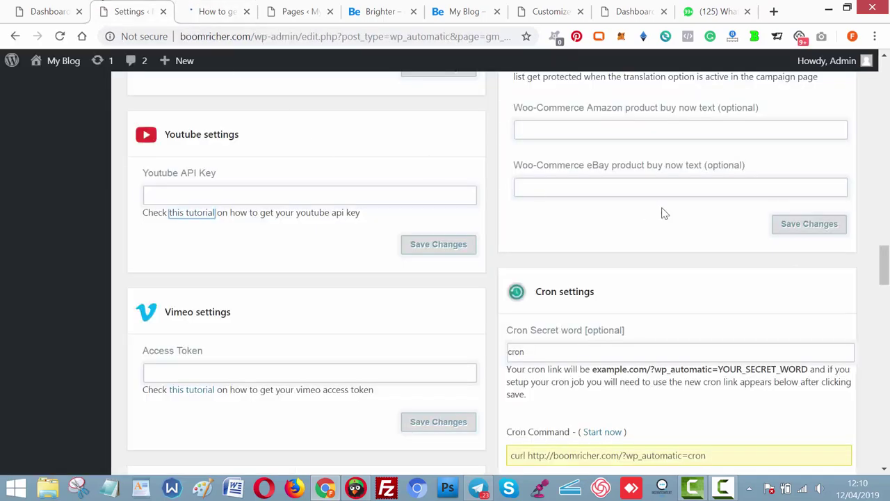
Fill in the saved Clickbank username and save the settings.
drag(885, 259, 883, 137)
click(281, 328)
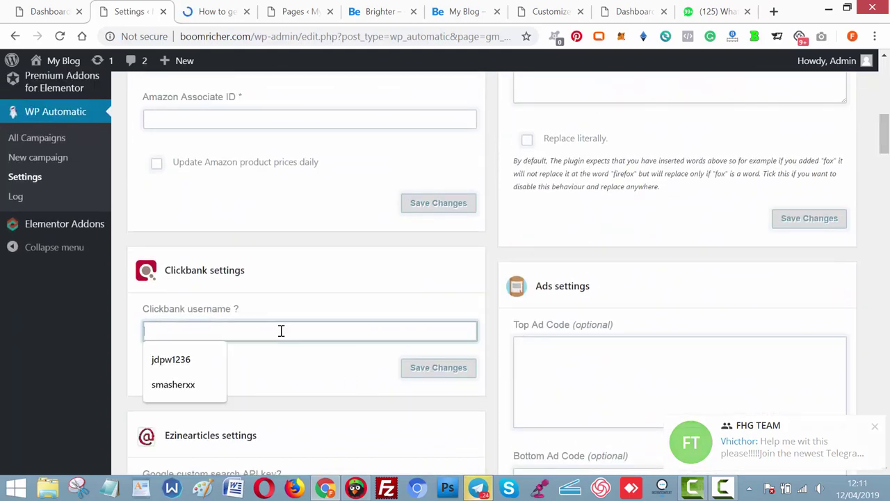
click(174, 385)
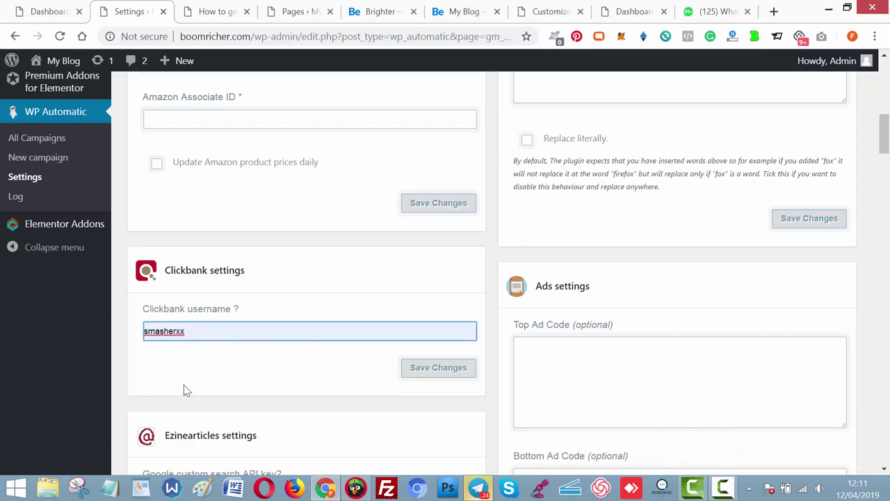
click(432, 371)
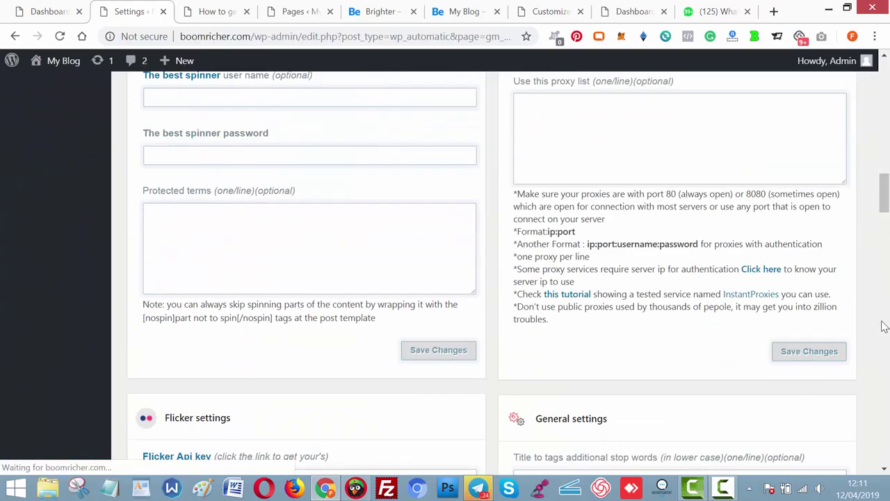
drag(885, 192, 886, 190)
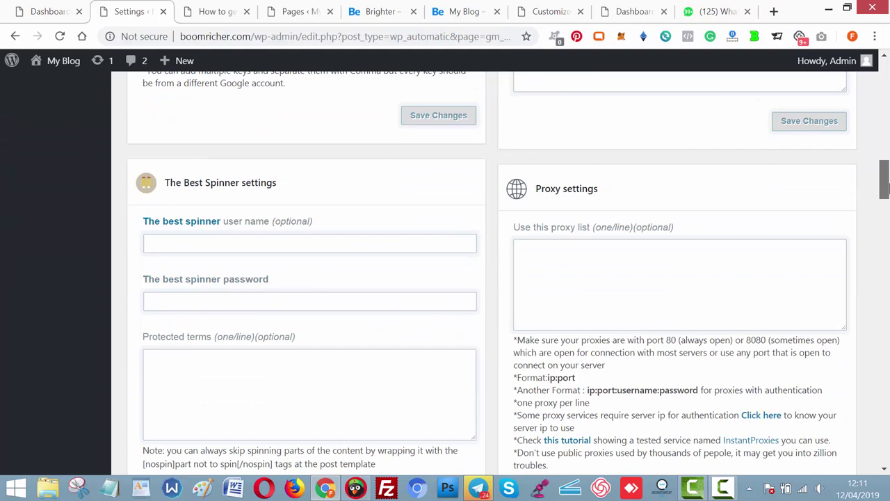
drag(886, 189, 887, 278)
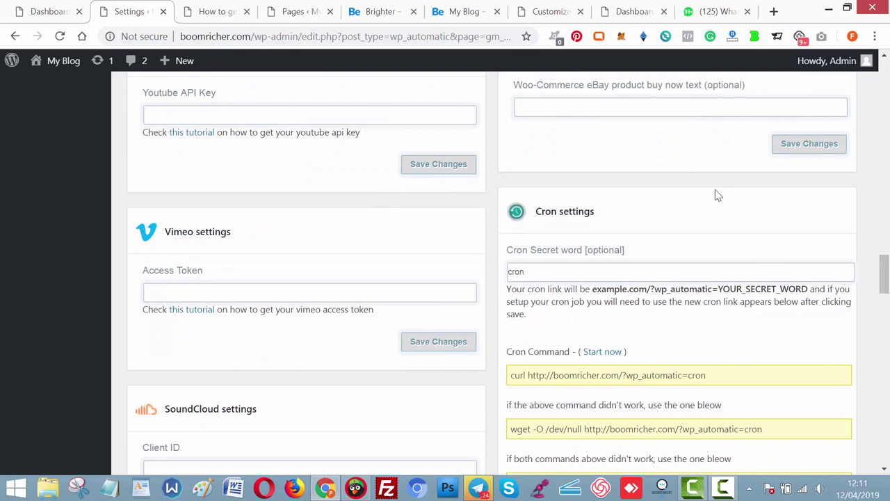
From the YouTube API key tutorial, open the Google Developer Console link in a new tab.
click(213, 20)
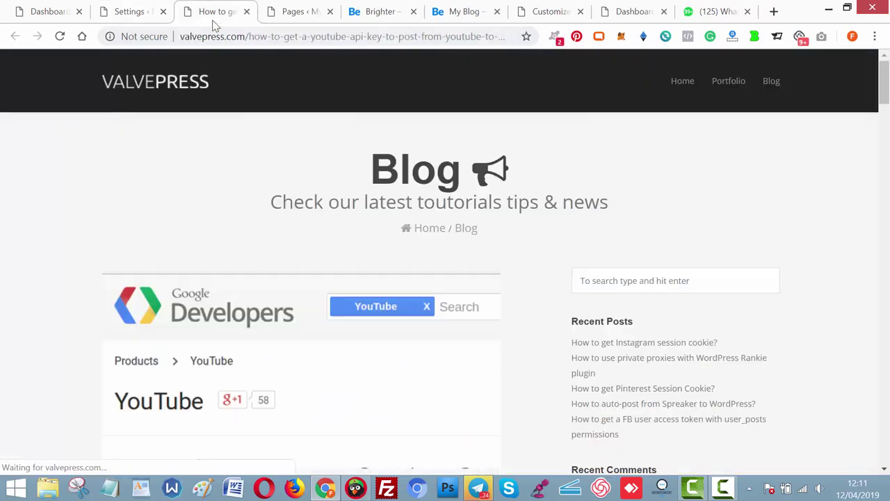
drag(884, 82, 885, 130)
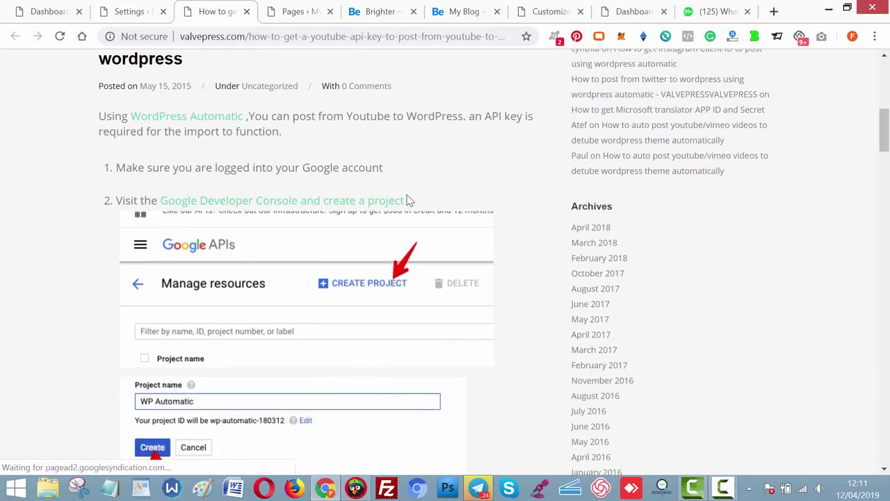
right_click(295, 202)
click(314, 208)
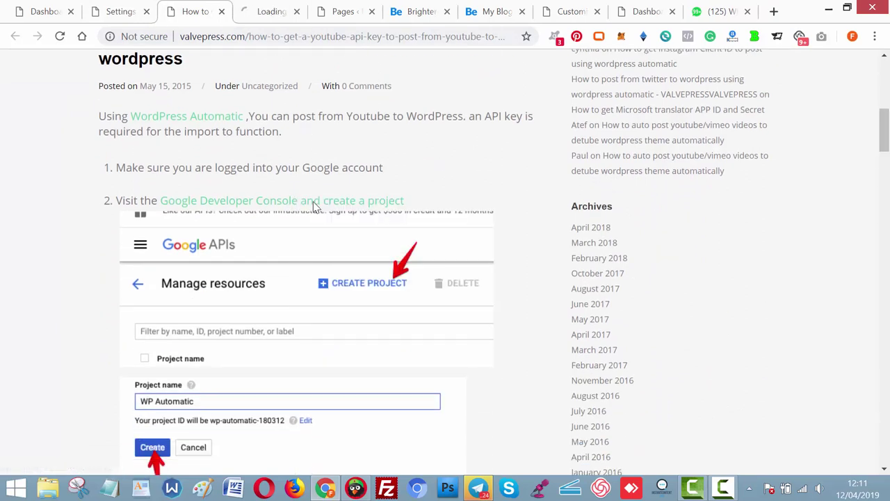
click(264, 11)
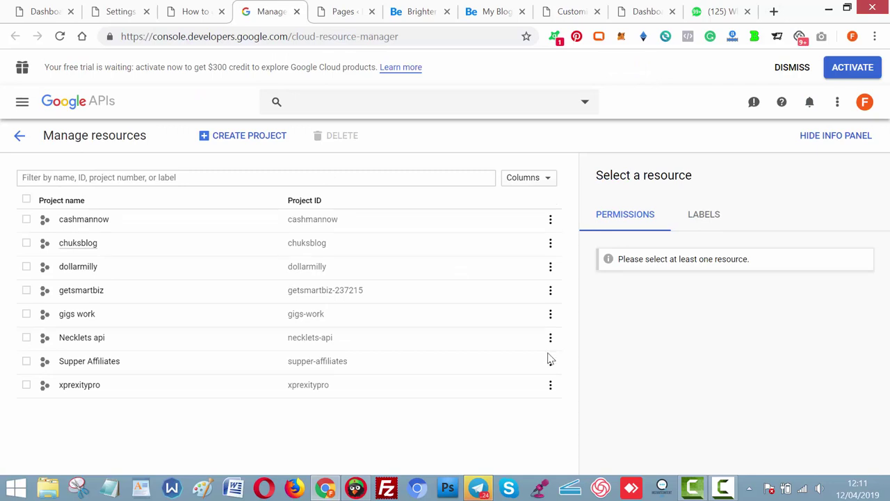
Switch Cloud Console to the other Google account and close the old project list tab.
mouse_move(725, 485)
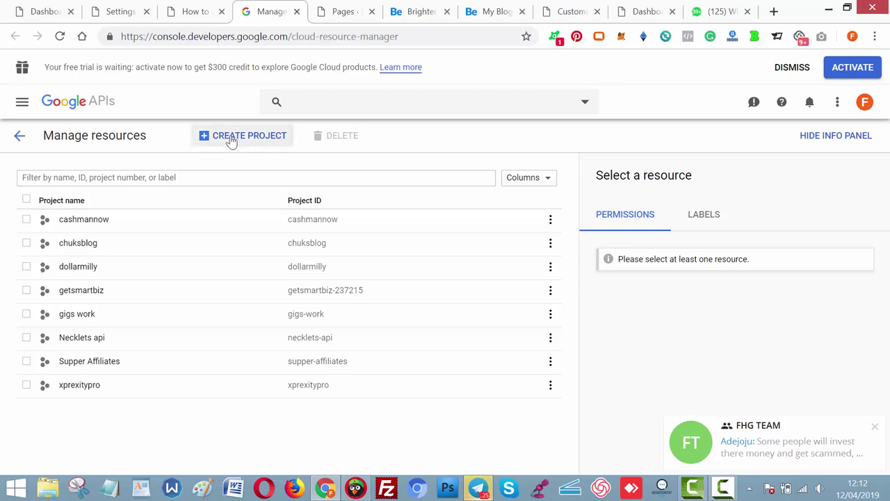
click(865, 106)
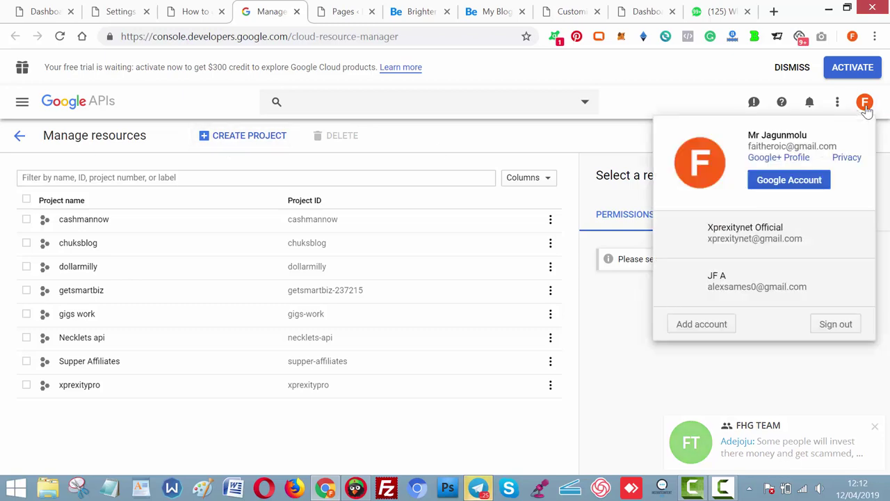
click(763, 280)
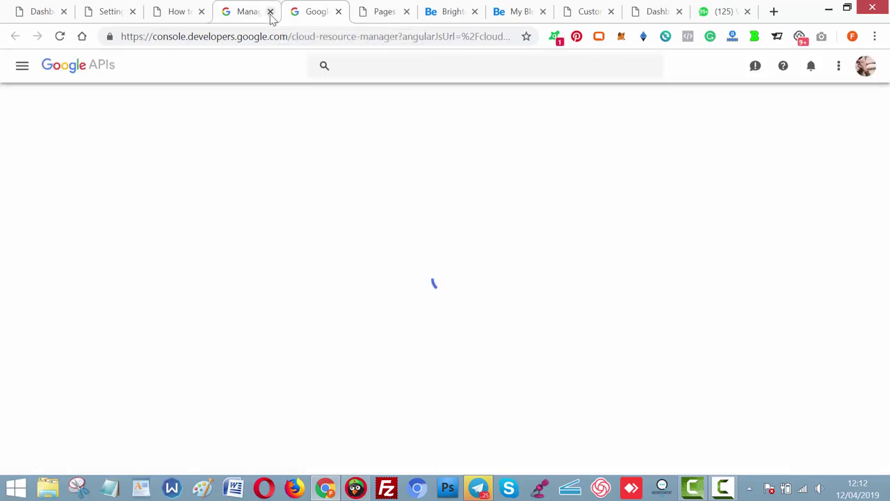
click(271, 12)
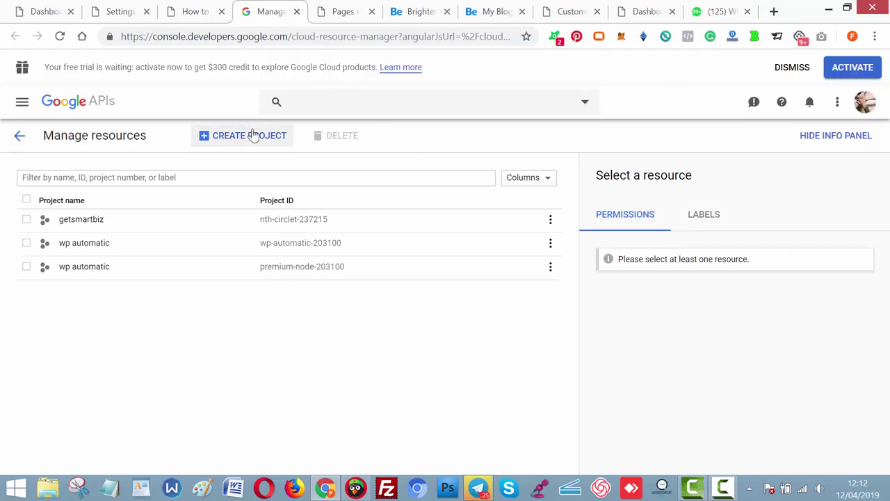
Start a new Cloud Console project, name it 'boomricher', and create it.
click(254, 135)
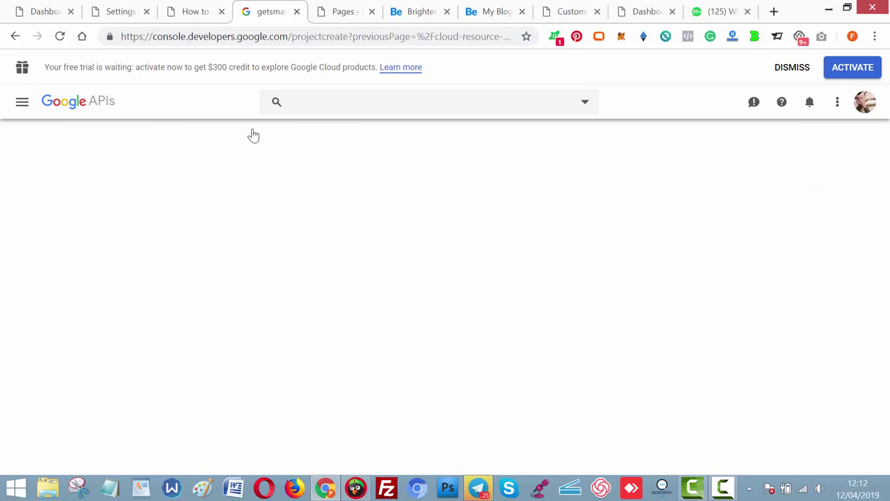
click(193, 11)
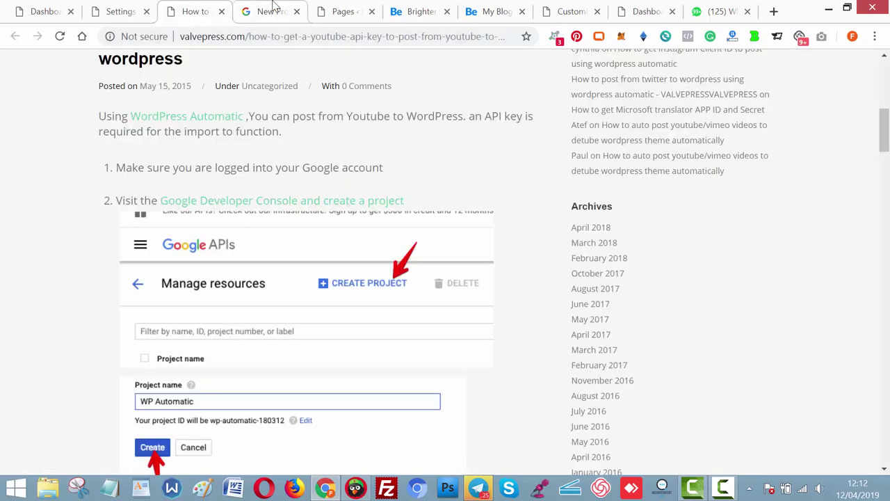
click(128, 12)
mouse_move(211, 61)
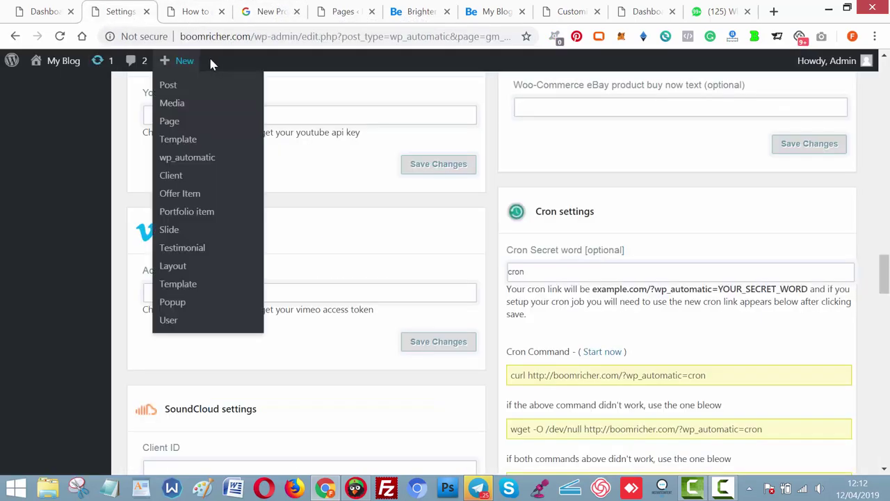
click(271, 11)
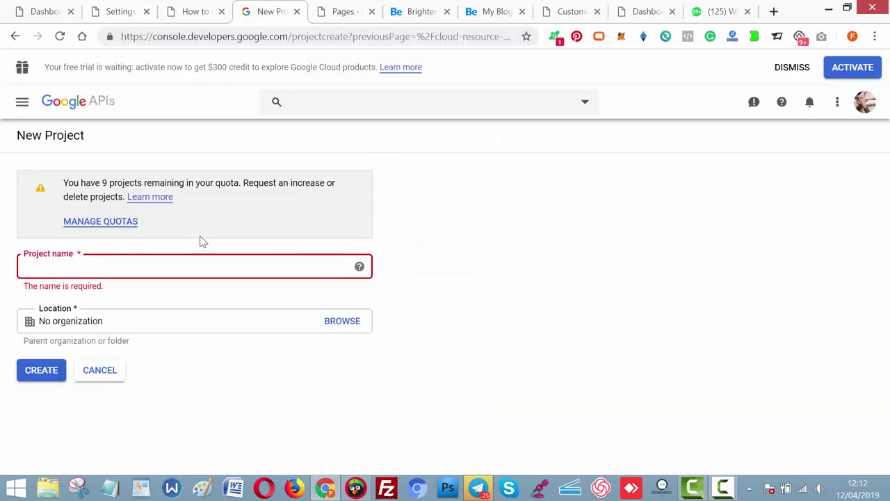
text(boom)
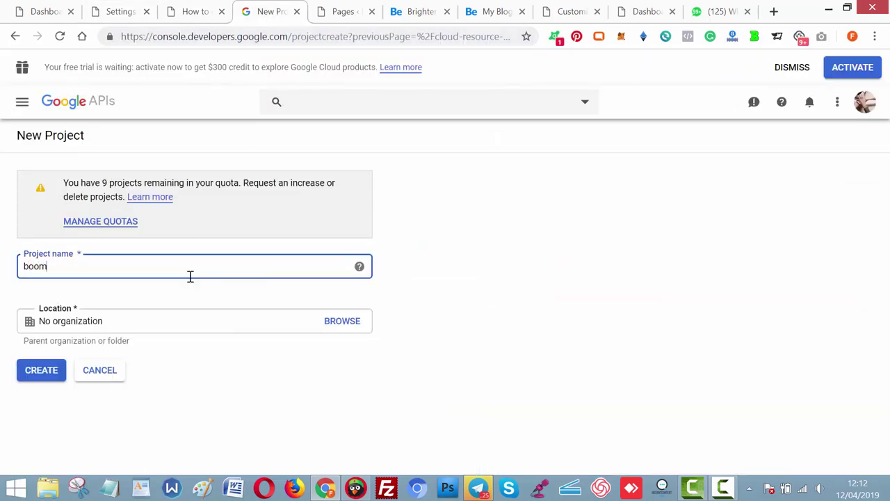
text(ric)
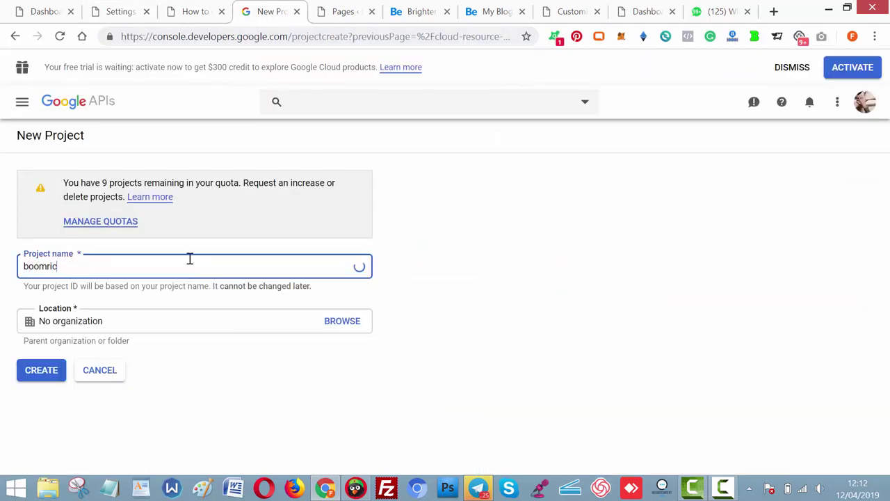
text(her)
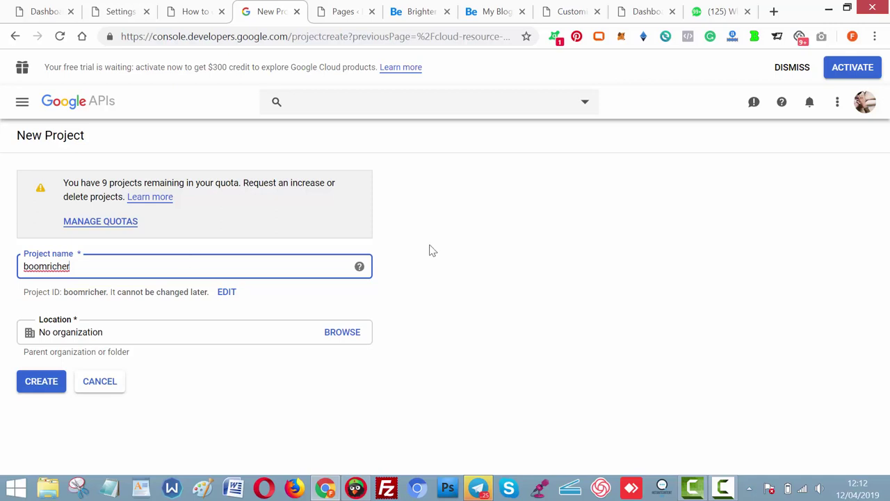
click(33, 386)
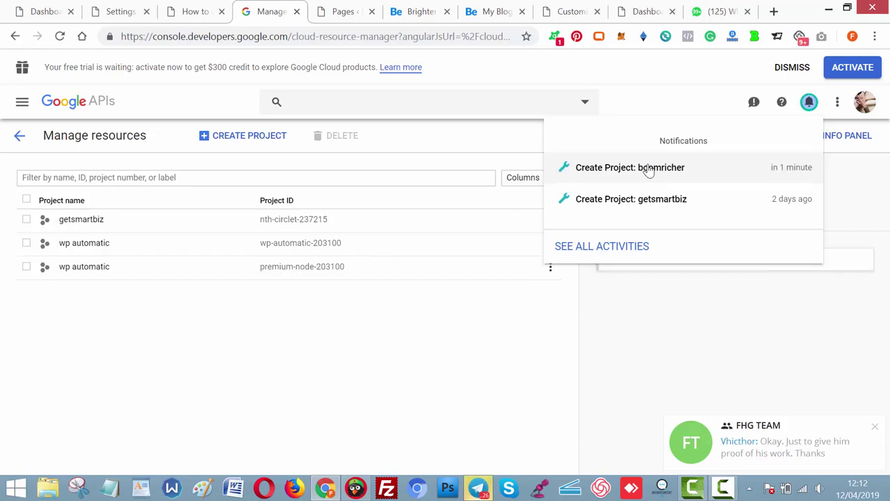
Select the boomricher project via its notification and project picker, then go to Credentials.
click(687, 167)
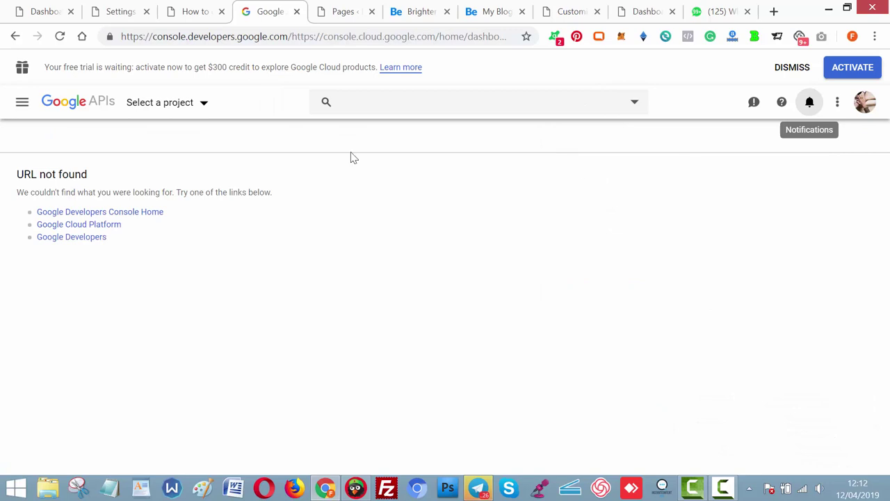
click(184, 107)
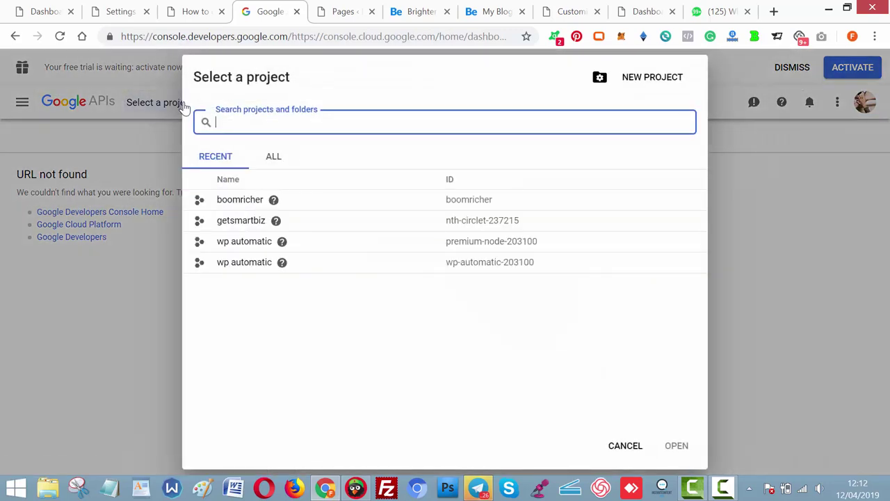
click(245, 202)
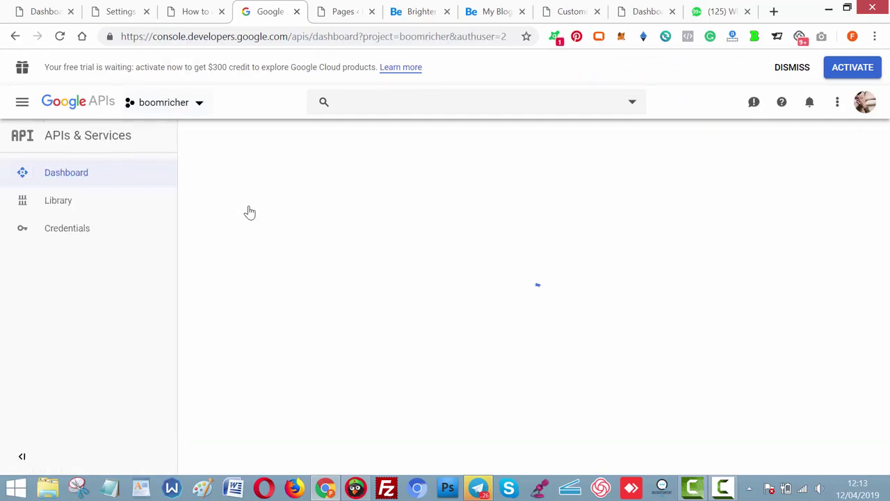
click(66, 235)
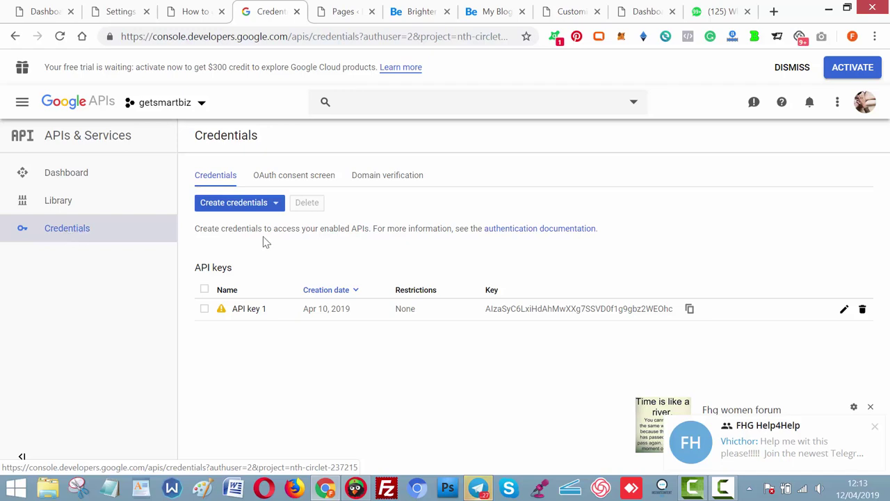
Create a new API key from Create credentials and dismiss its confirmation dialog.
click(275, 206)
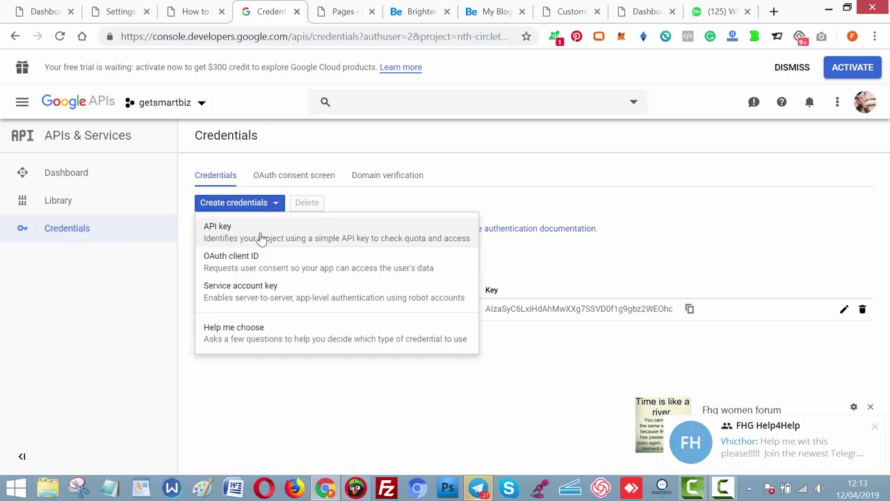
click(261, 237)
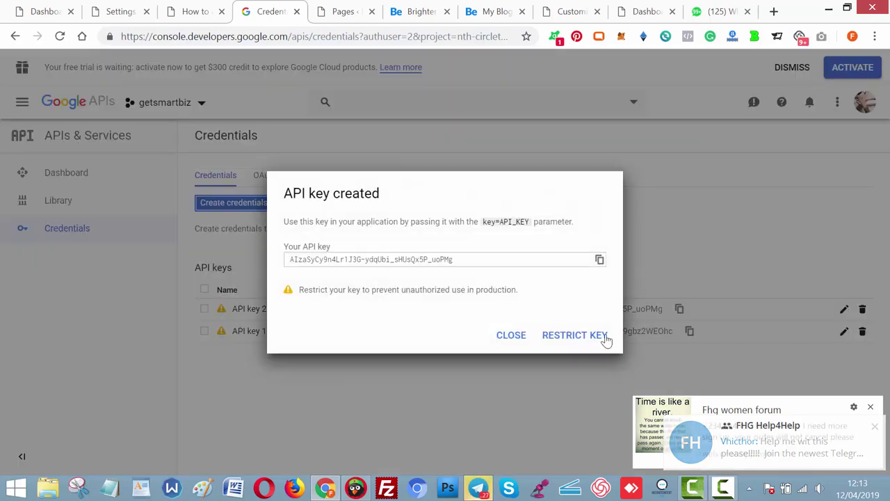
click(517, 339)
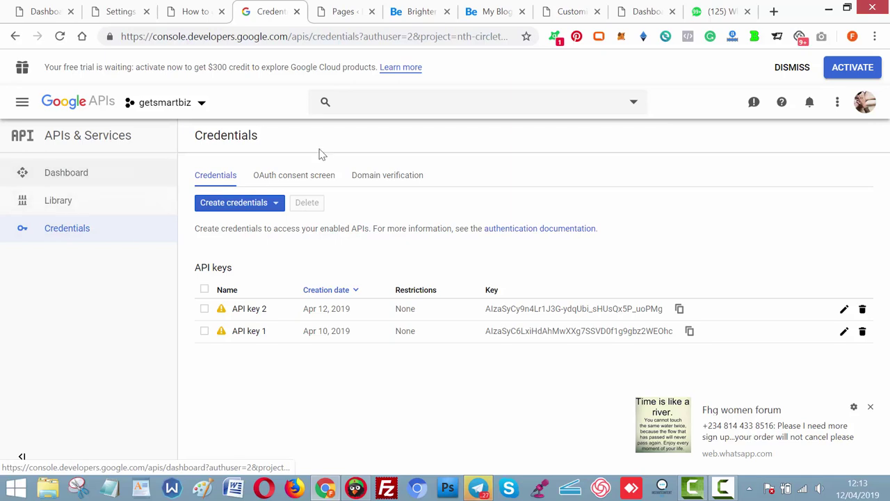
Return to the APIs & Services dashboard.
click(427, 106)
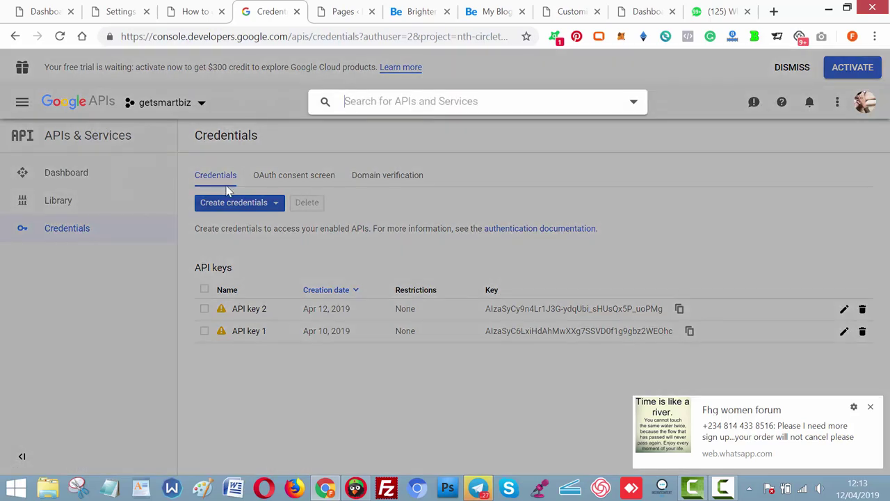
click(77, 265)
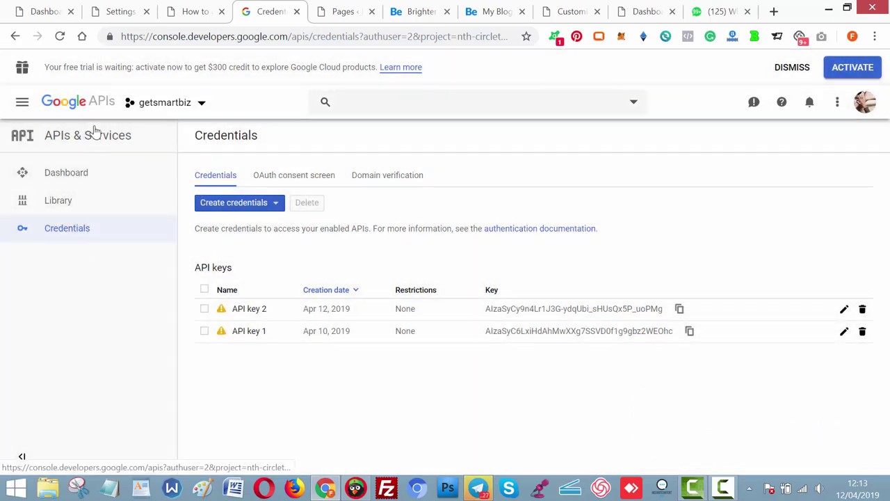
click(96, 139)
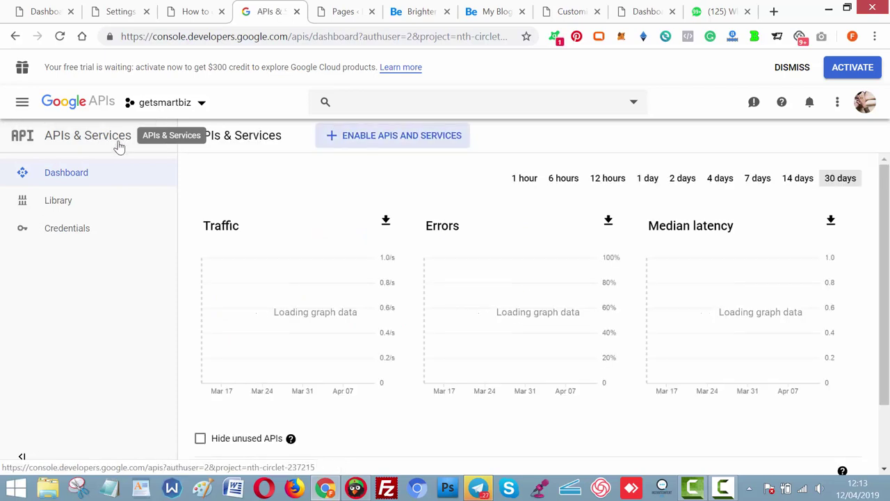
Find YouTube Data API v3 in the API library and open its management overview.
click(407, 144)
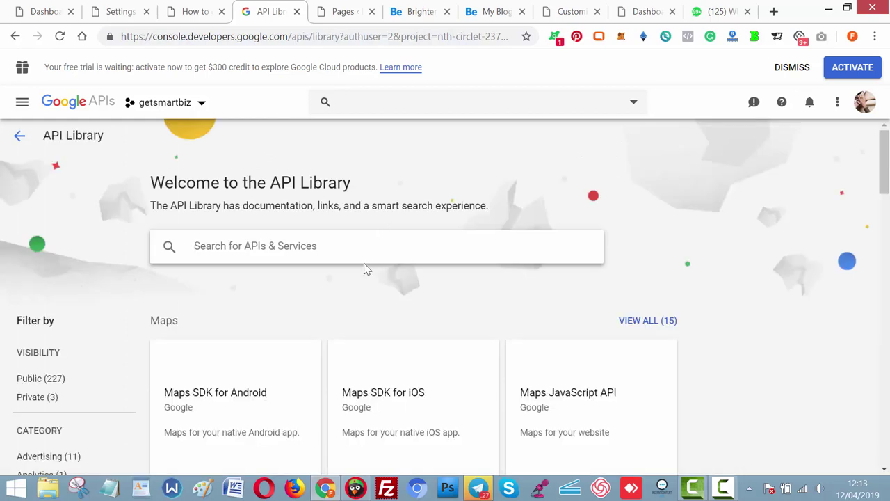
text(youtube)
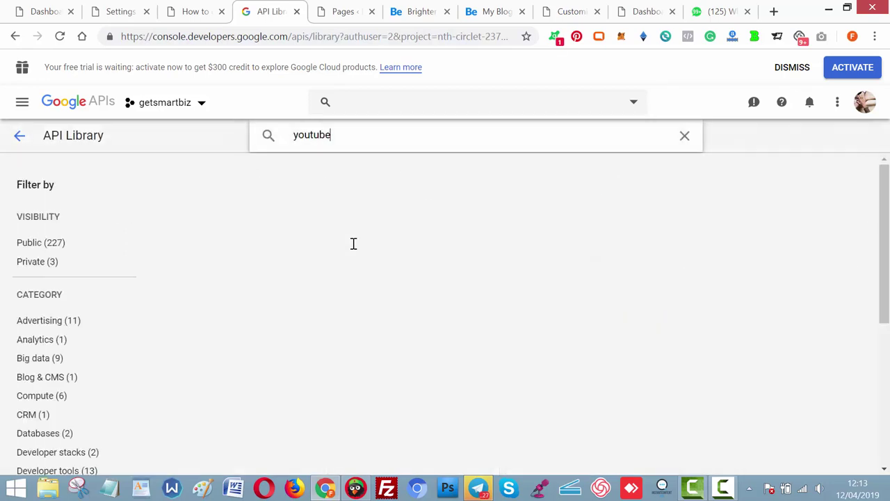
key(Return)
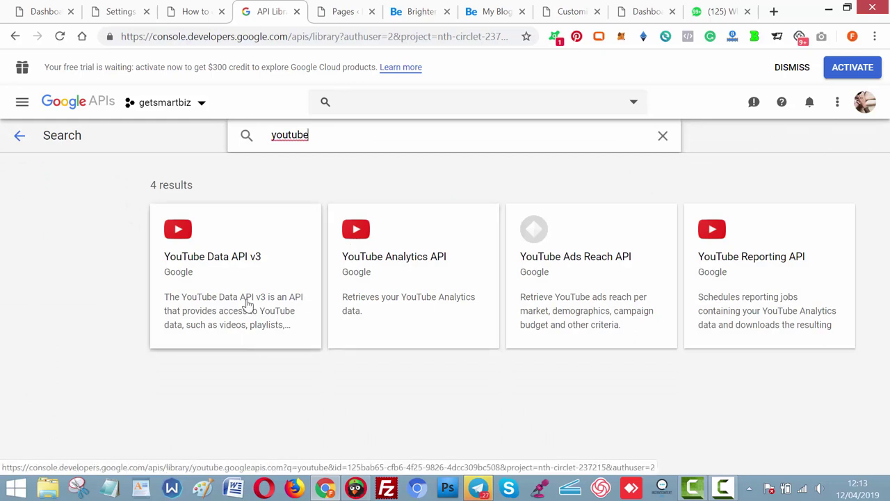
click(249, 257)
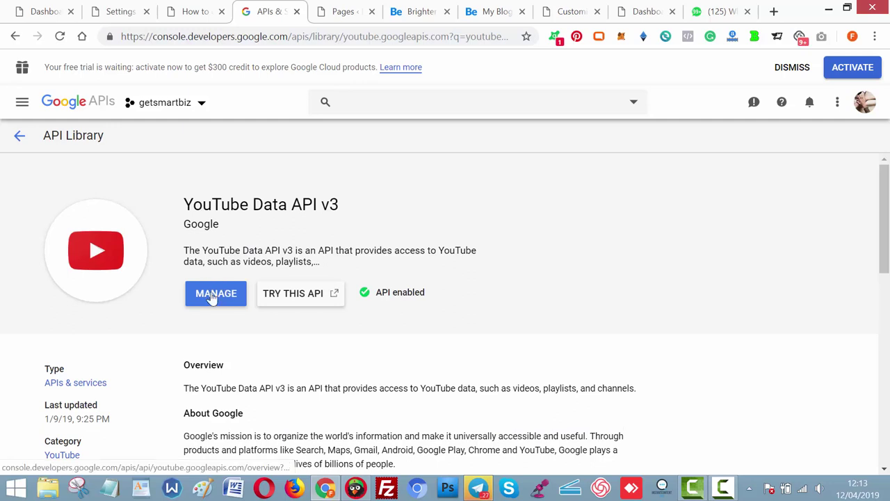
click(216, 295)
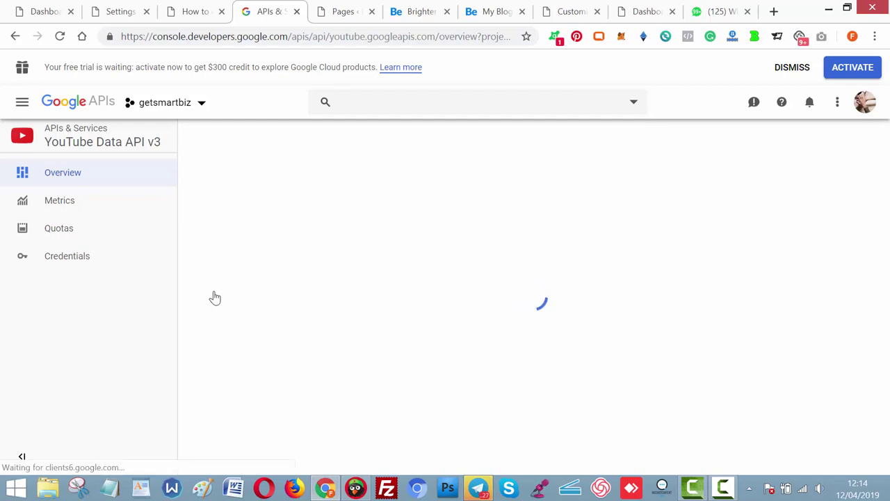
Copy the first API key from Credentials and return to the WordPress settings tab.
click(76, 272)
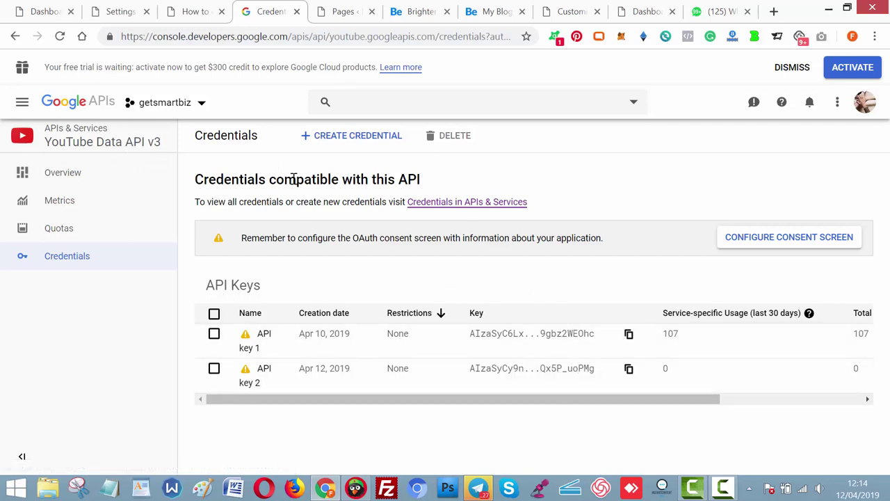
click(629, 336)
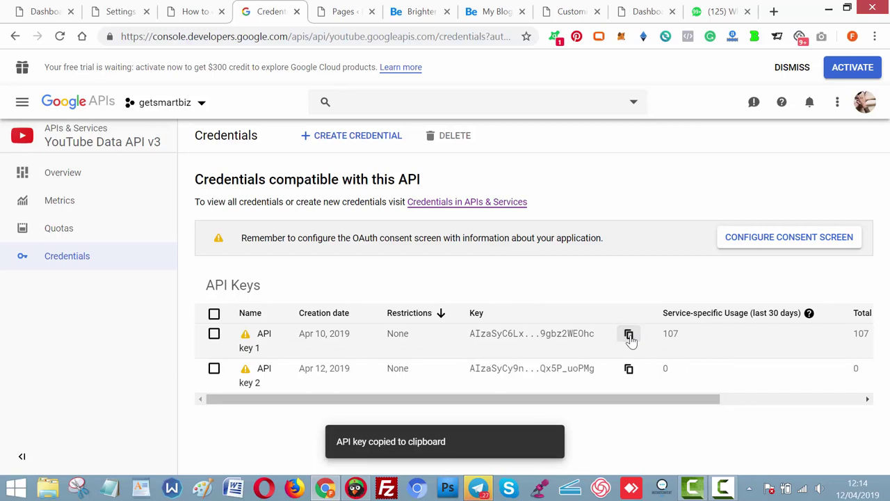
click(123, 21)
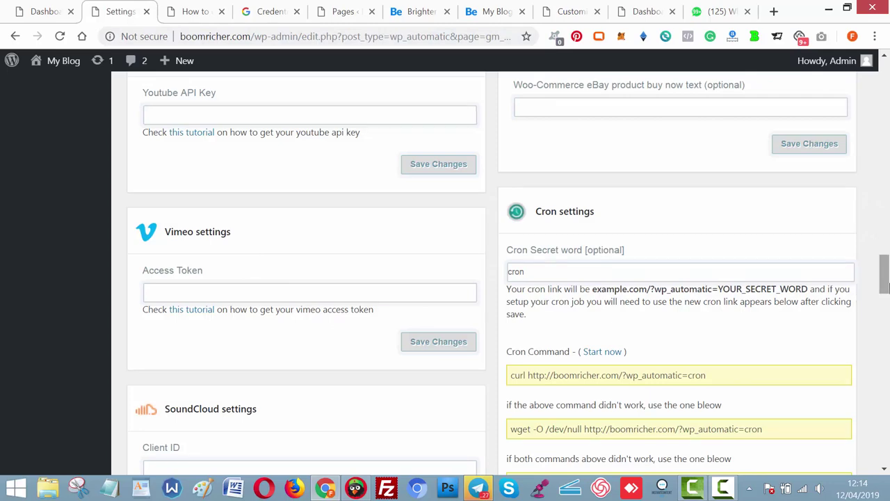
Paste the copied key into the Youtube API Key field and save the settings.
scroll(654, 264, up, 3)
click(352, 289)
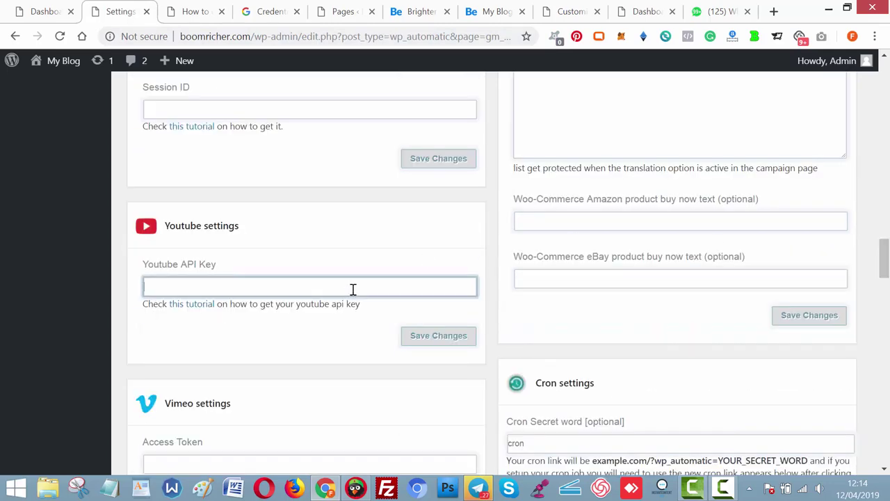
key(ctrl+v)
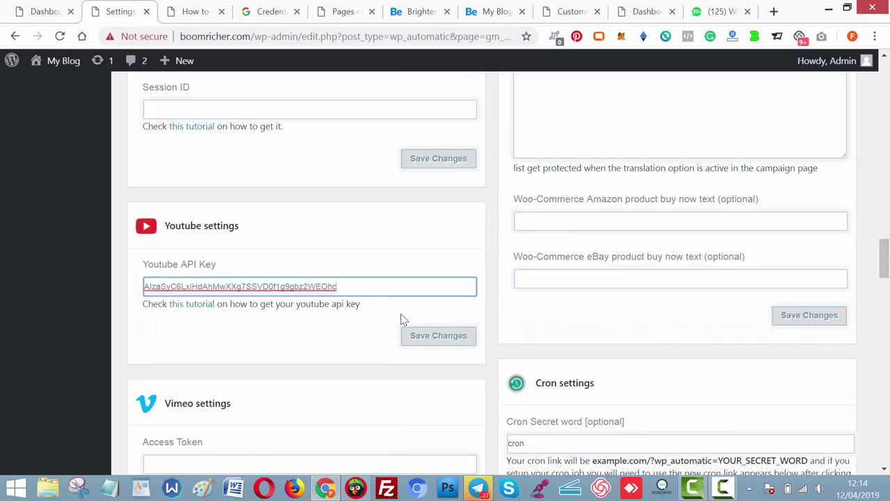
click(420, 337)
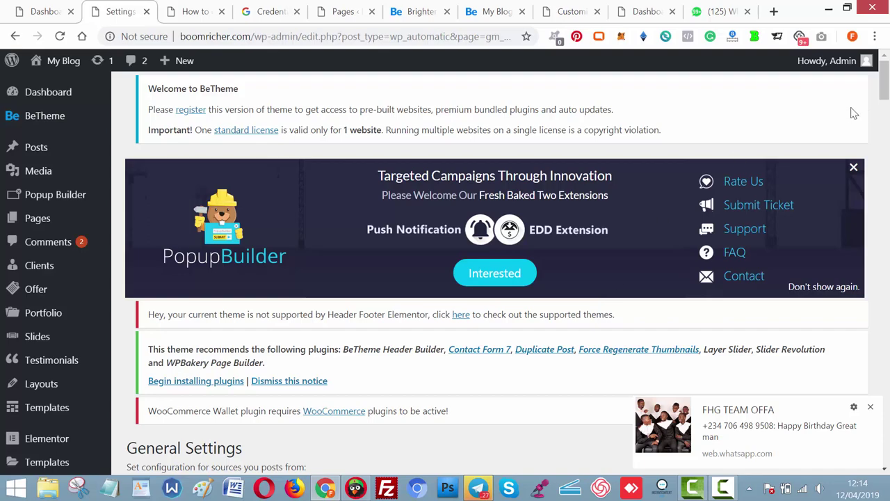
Open WP Automatic's New campaign page in a new tab and switch to it.
drag(884, 80, 884, 142)
right_click(46, 168)
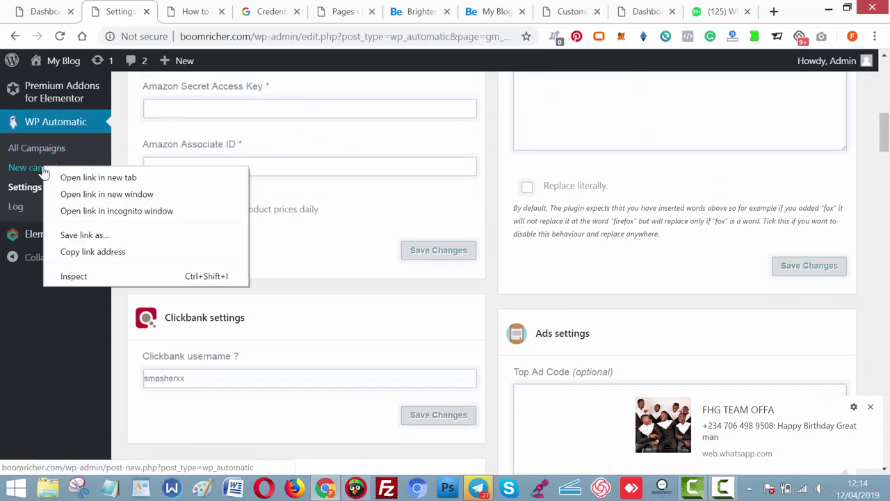
click(64, 176)
click(175, 9)
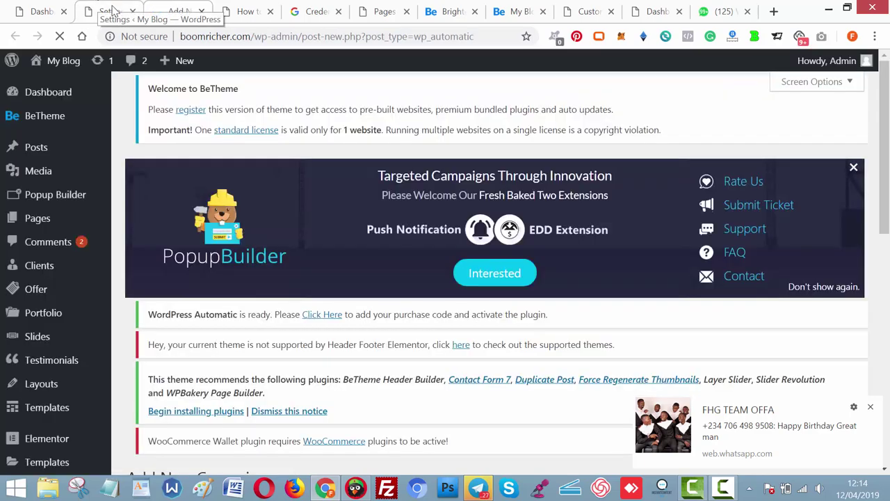
Scroll through the Add New Campaign form, dismiss the WhatsApp notification, and open a blank tab.
scroll(494, 279, down, 3)
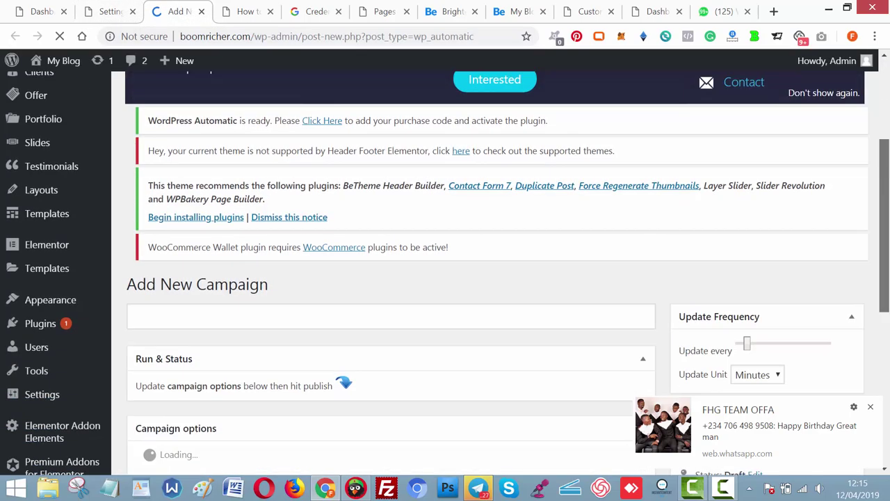
scroll(494, 279, down, 2)
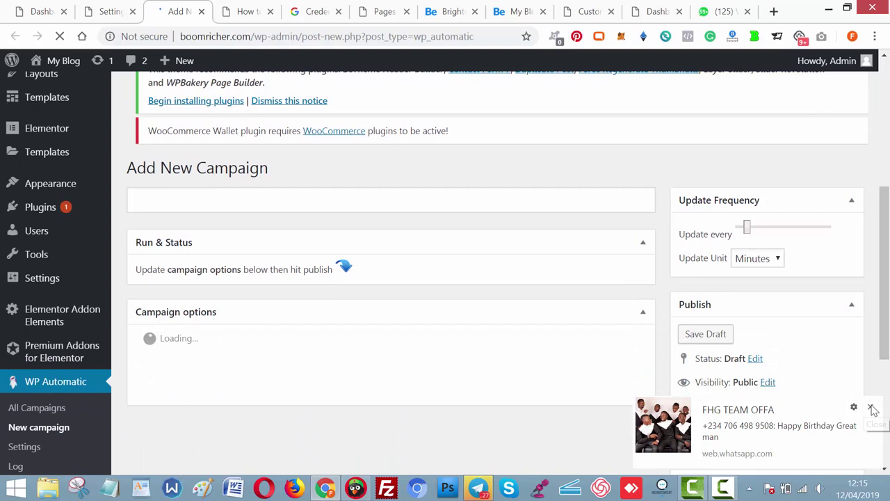
click(874, 409)
scroll(885, 306, down, 1)
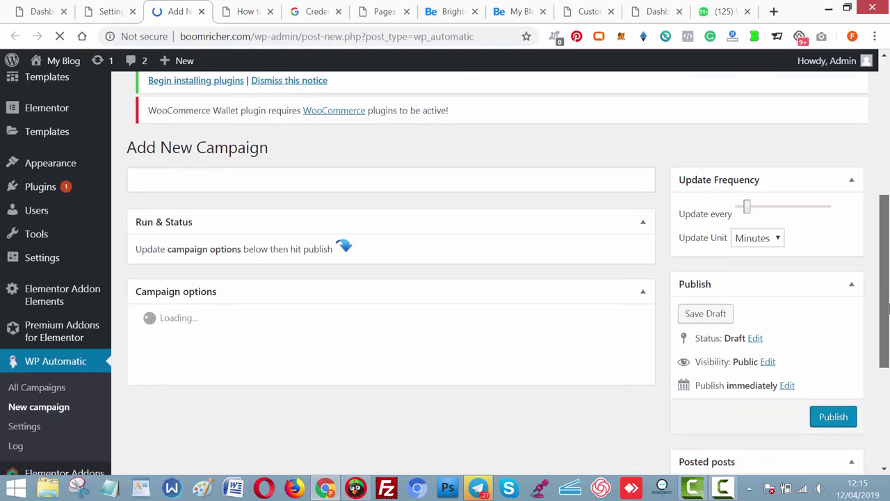
drag(887, 306, 888, 314)
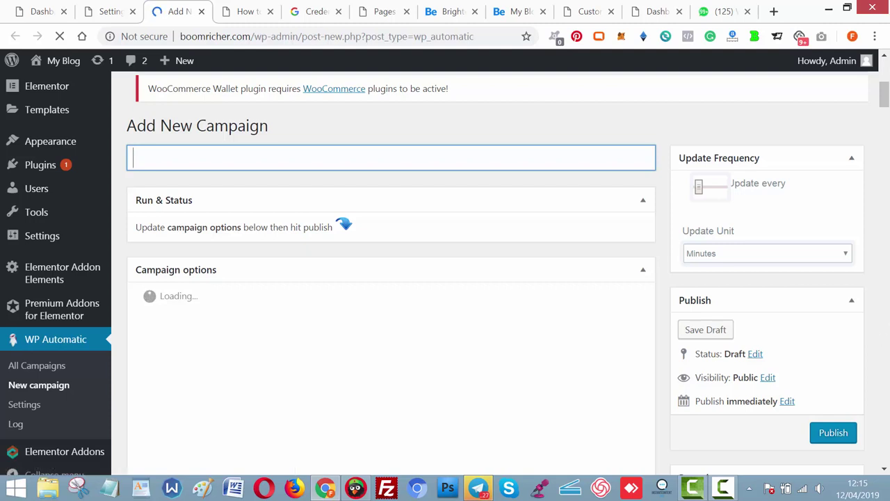
scroll(887, 151, up, 5)
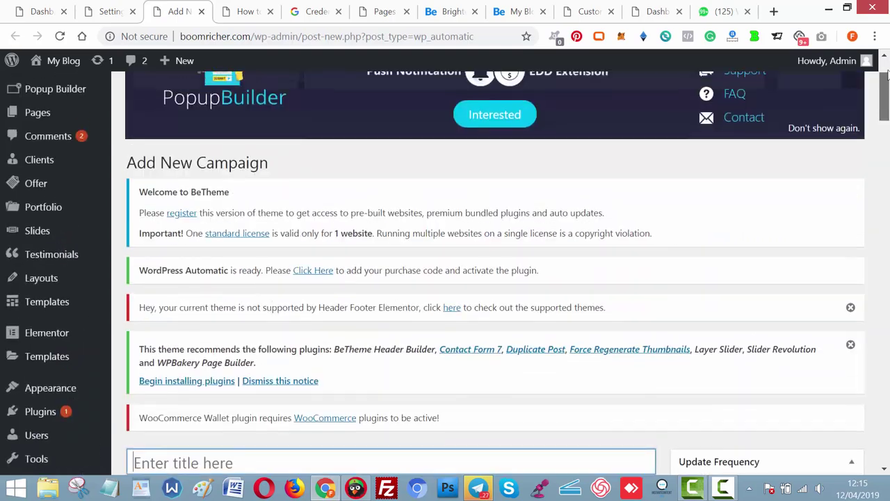
scroll(887, 72, down, 7)
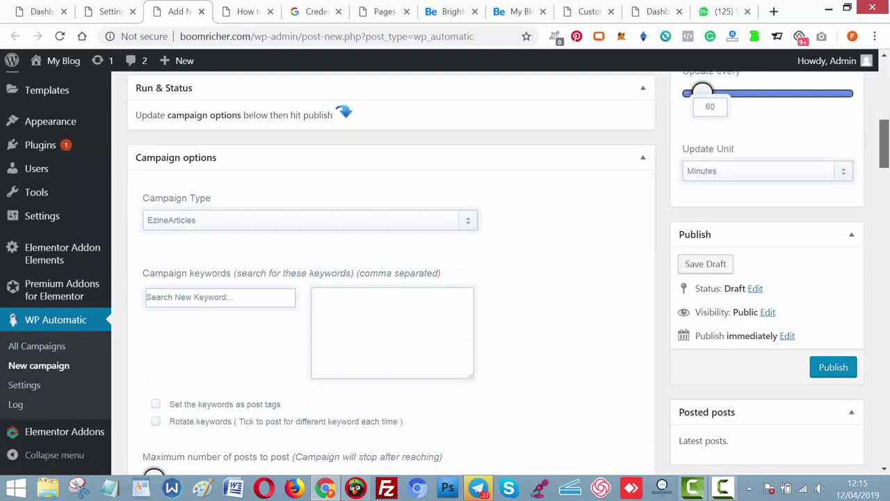
scroll(886, 139, up, 5)
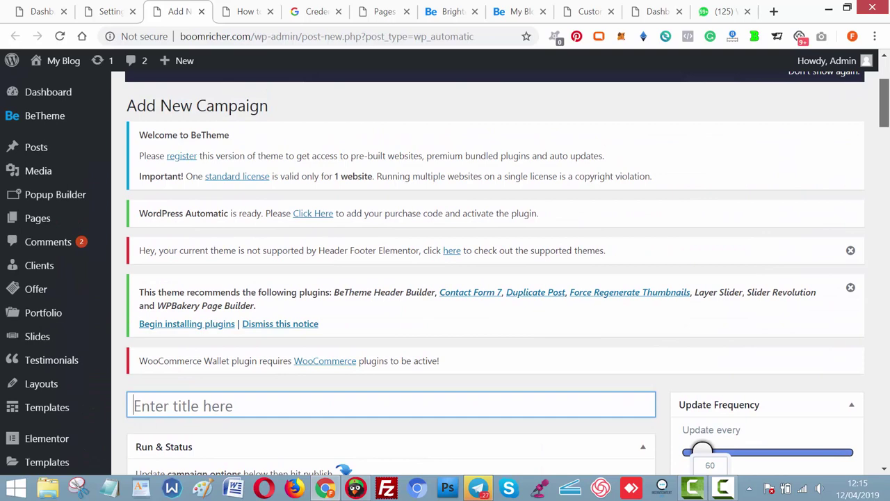
scroll(886, 121, down, 5)
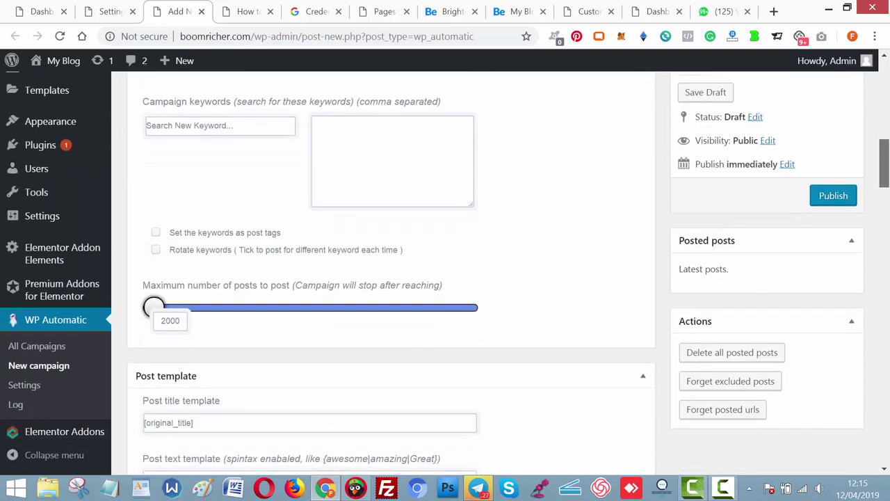
scroll(887, 121, up, 3)
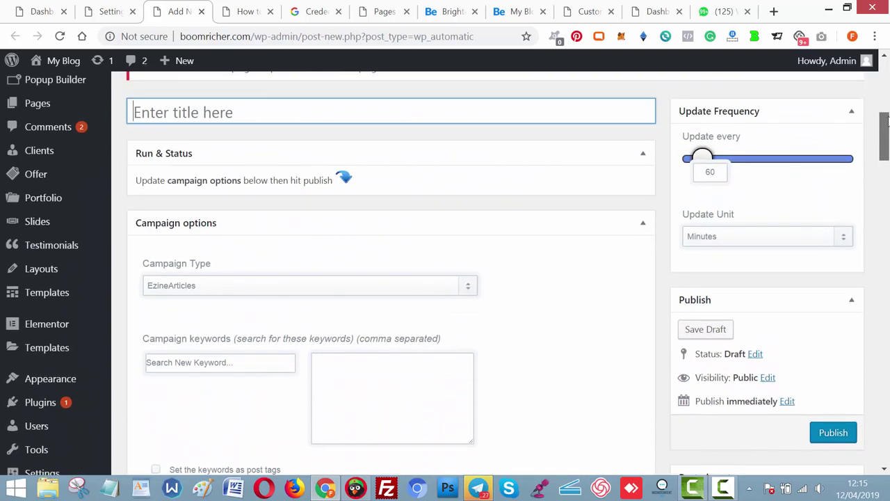
scroll(888, 121, up, 3)
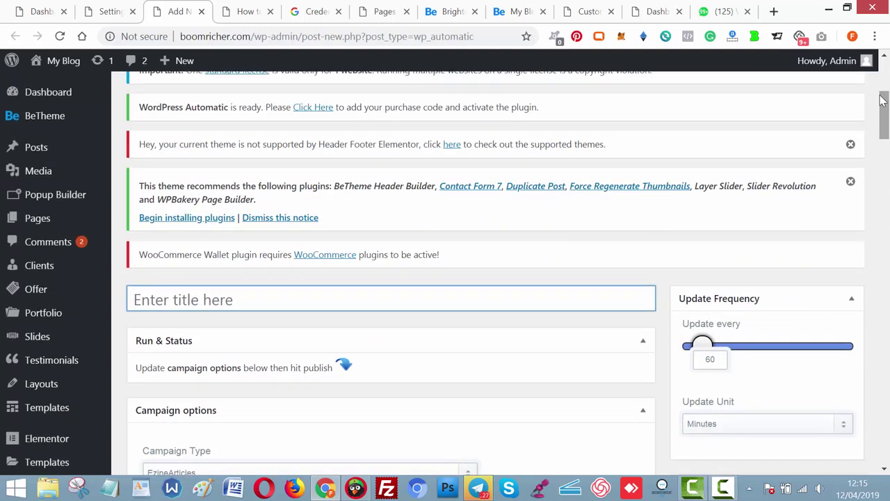
click(777, 12)
Open YouTube in the new tab and search for 'how to get rich'.
drag(723, 11, 276, 33)
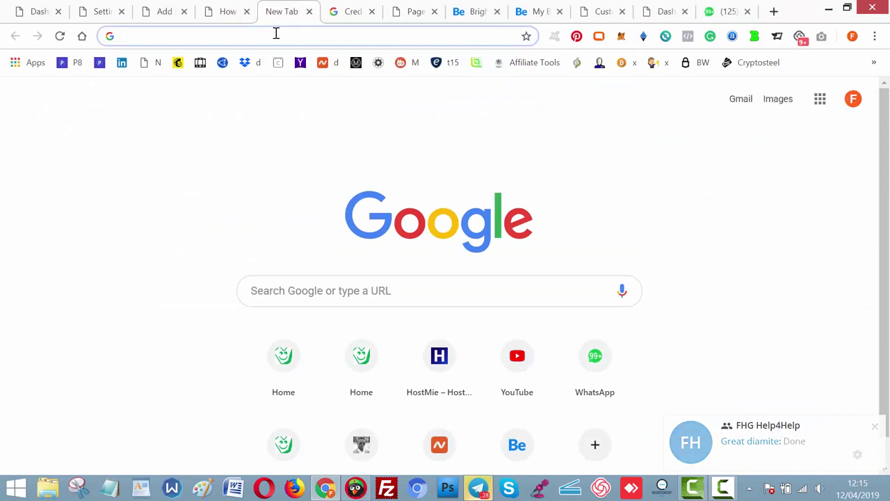
text(you)
key(Return)
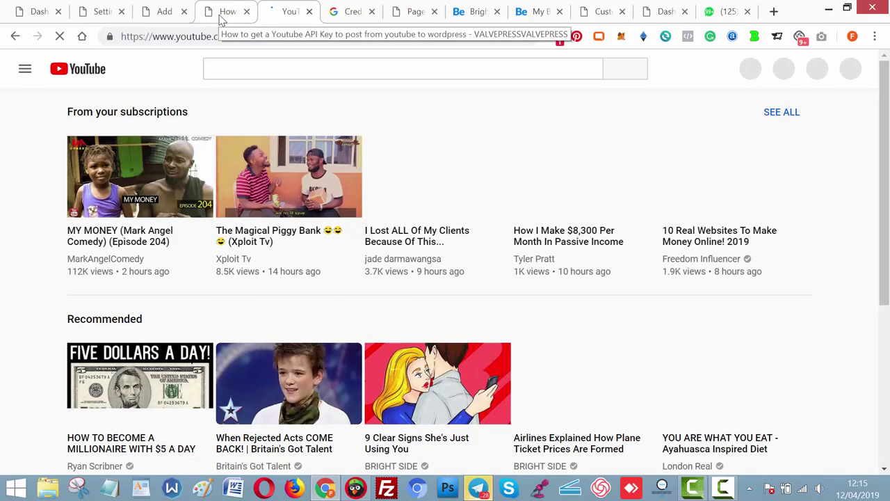
click(330, 73)
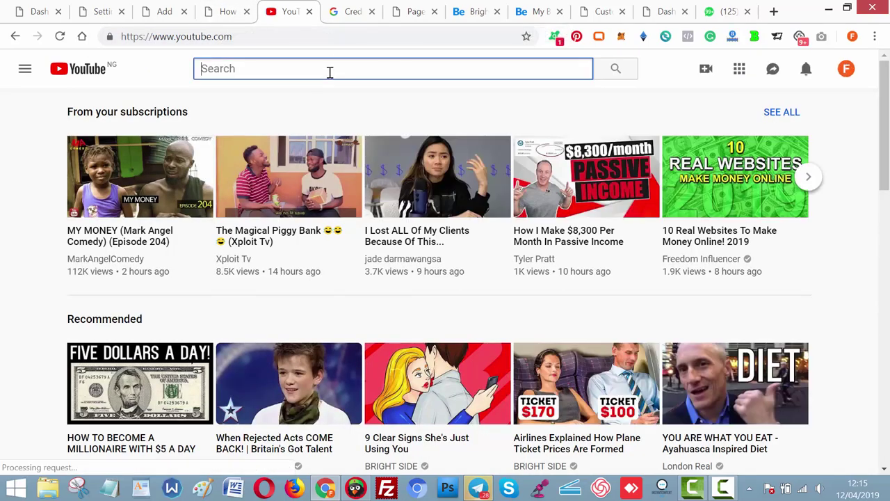
text(rich)
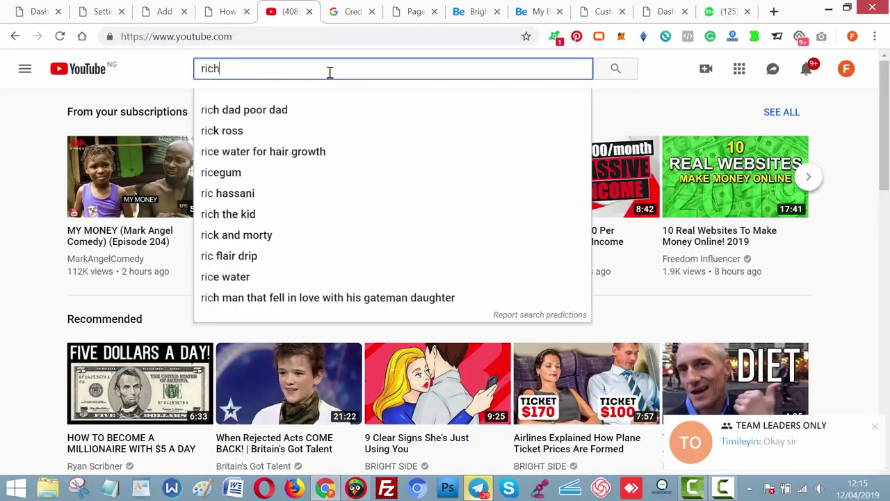
key(Return)
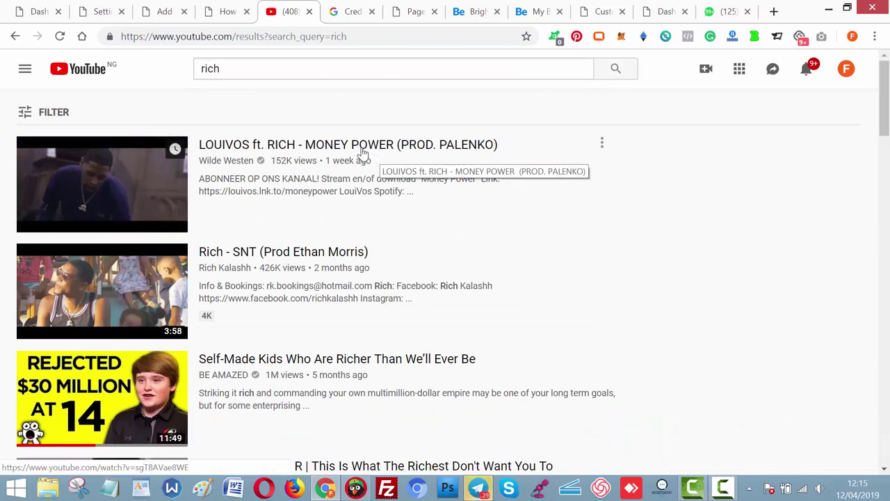
click(354, 66)
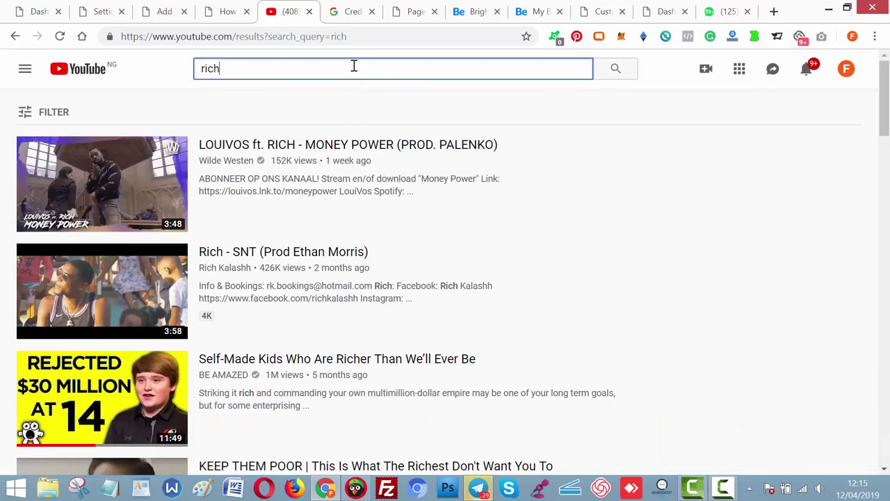
key(ctrl+a)
text(how to)
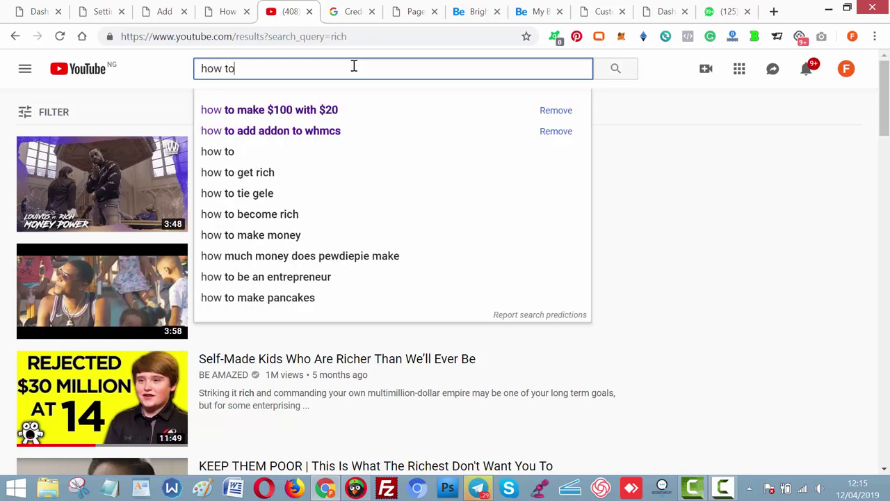
text( get rich)
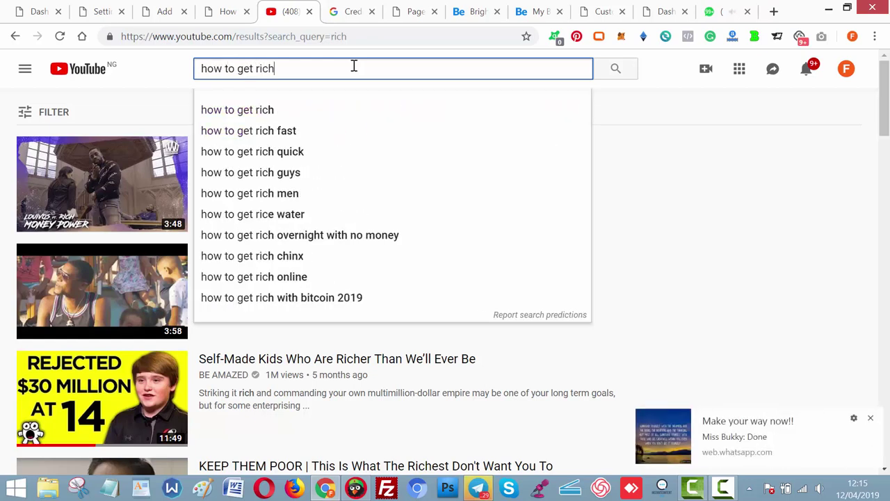
key(Return)
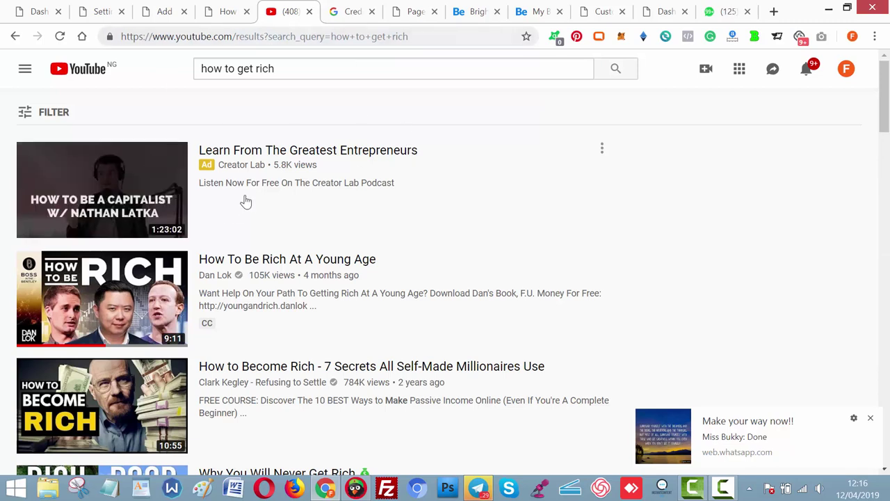
Copy the channel ID of the How to Become Rich video's creator, then return to ValvePress.
click(323, 373)
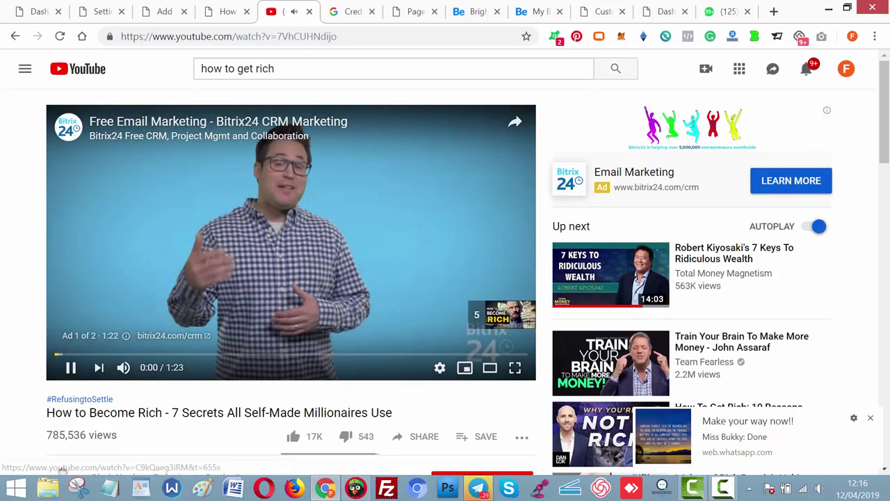
drag(888, 132, 887, 181)
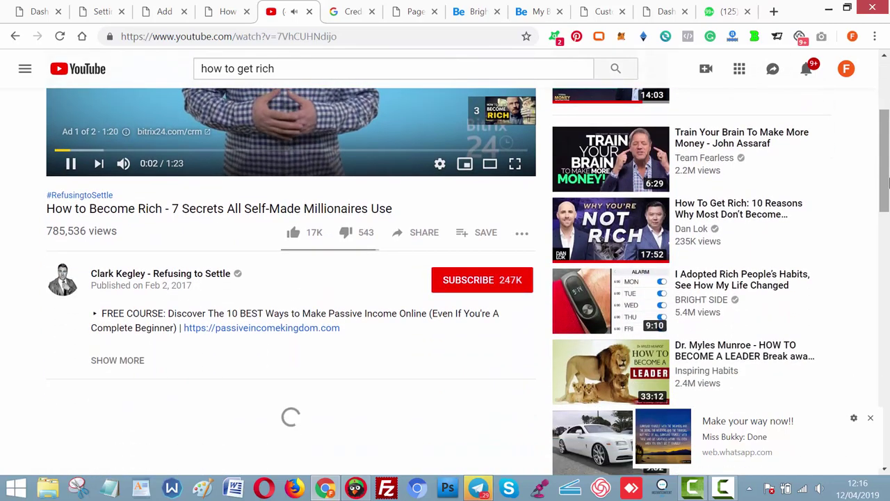
click(180, 278)
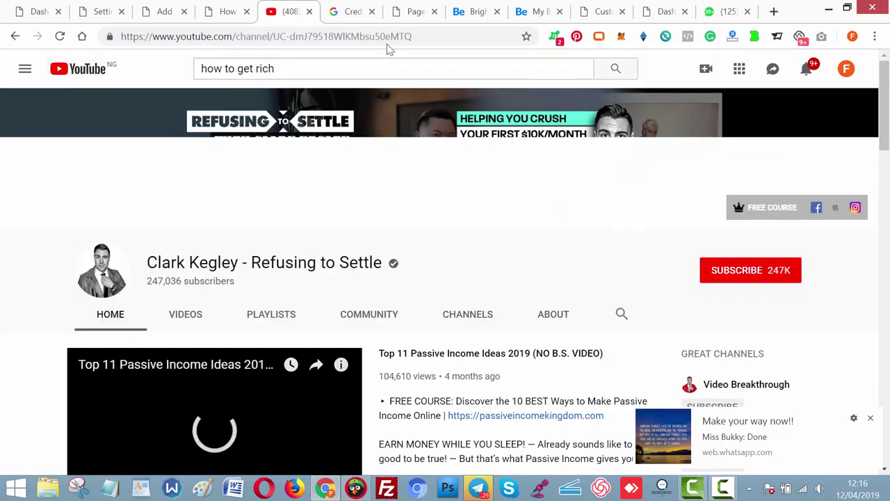
drag(422, 36, 276, 34)
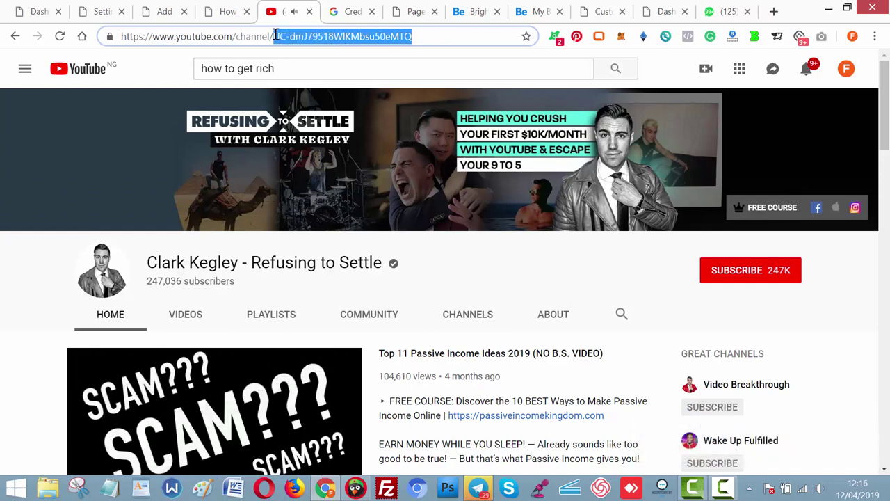
click(205, 305)
scroll(205, 304, down, 1)
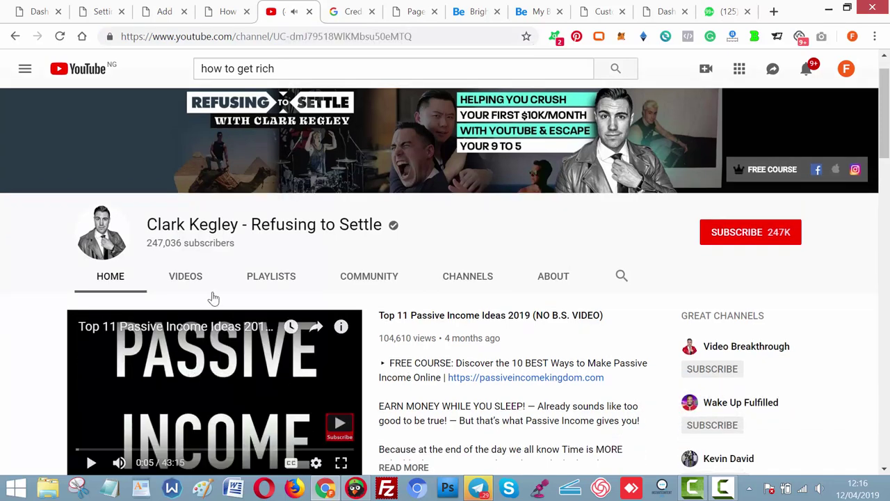
click(229, 11)
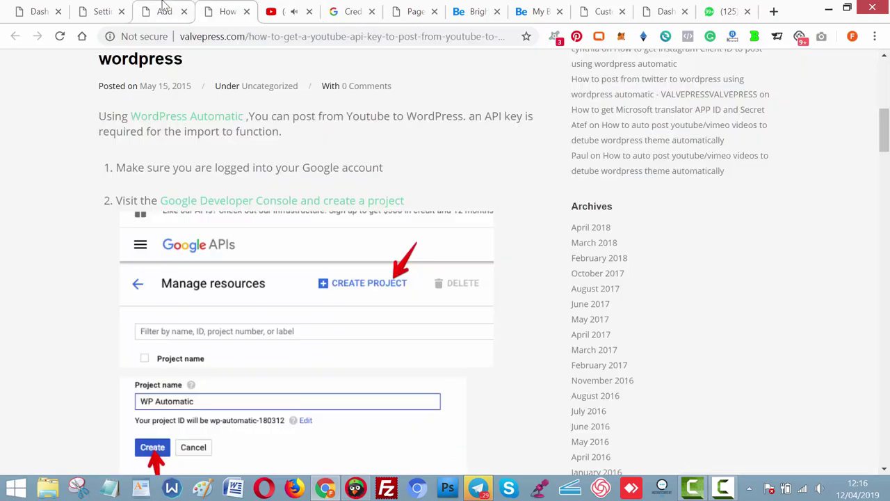
Title the new campaign 'Getting richer'.
click(164, 7)
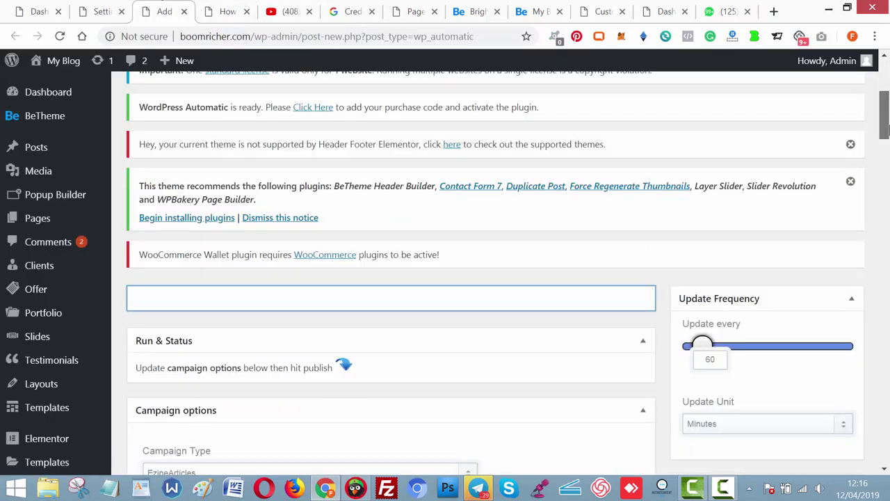
scroll(884, 129, down, 1)
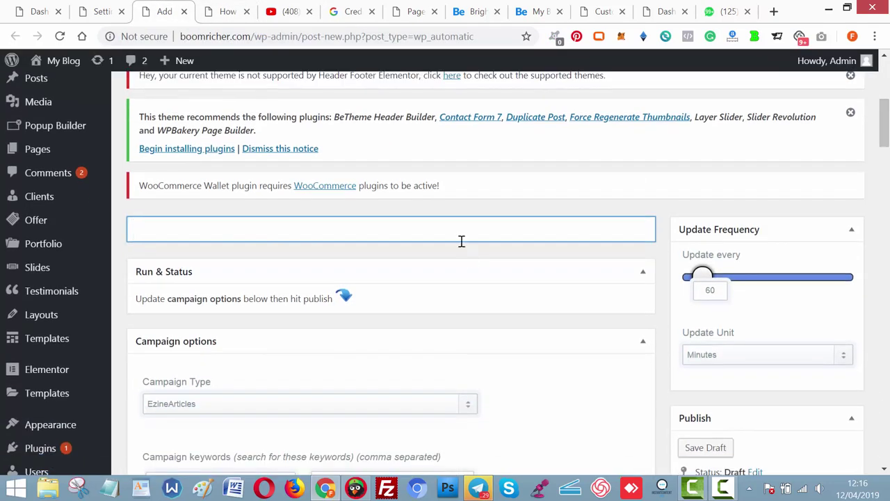
text(Getting )
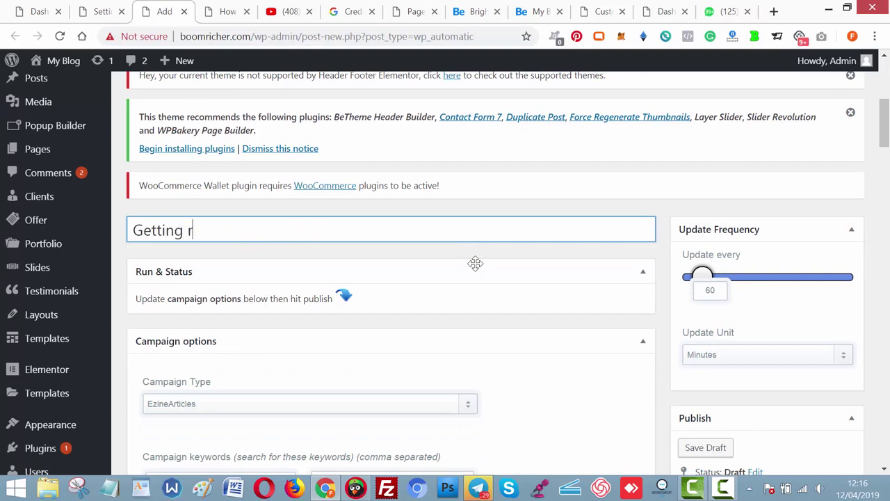
text(riher)
key(BackSpace)
key(BackSpace)
text(cher)
Set the Campaign Type to Youtube.
scroll(422, 252, down, 3)
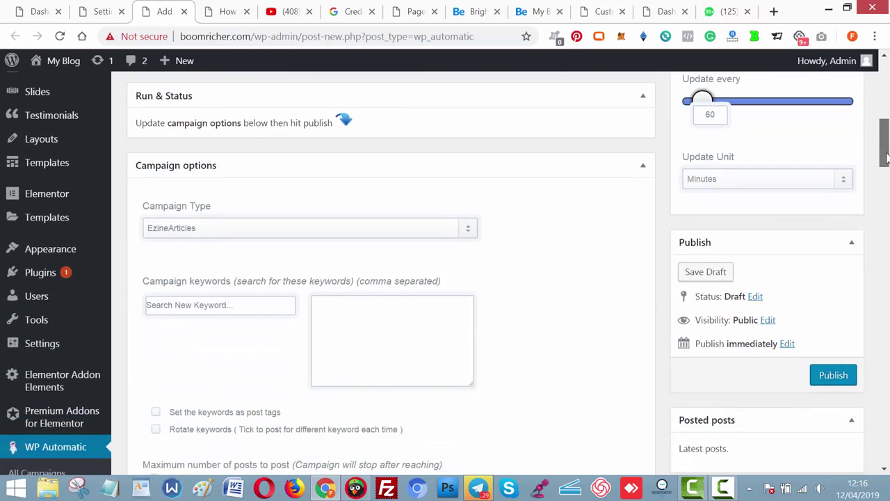
click(397, 230)
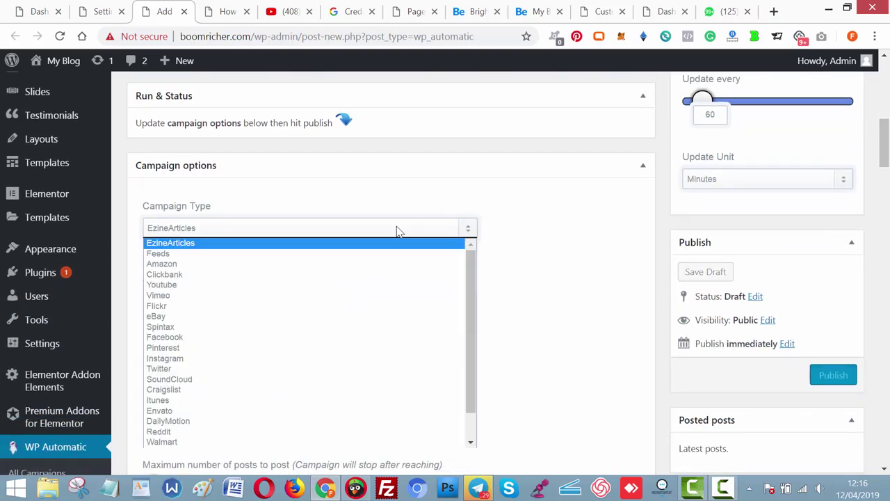
click(266, 290)
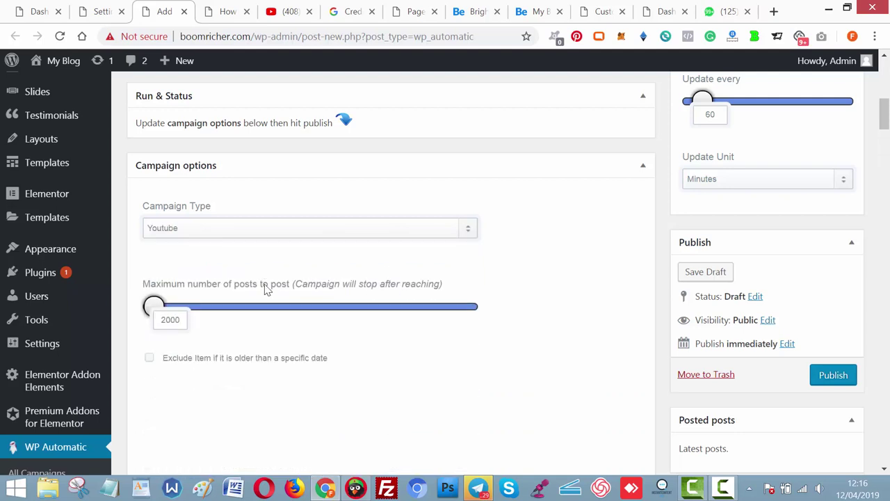
Add the keywords getting richer, money and wealth.
click(257, 304)
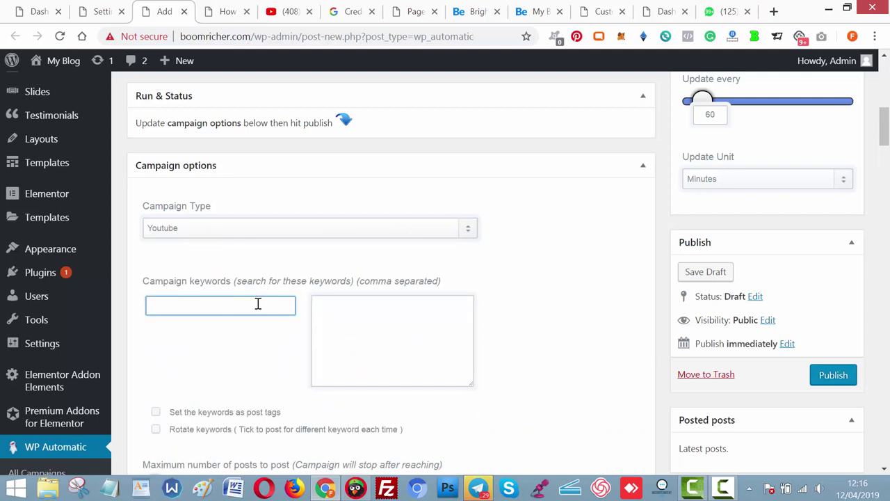
text(Getting)
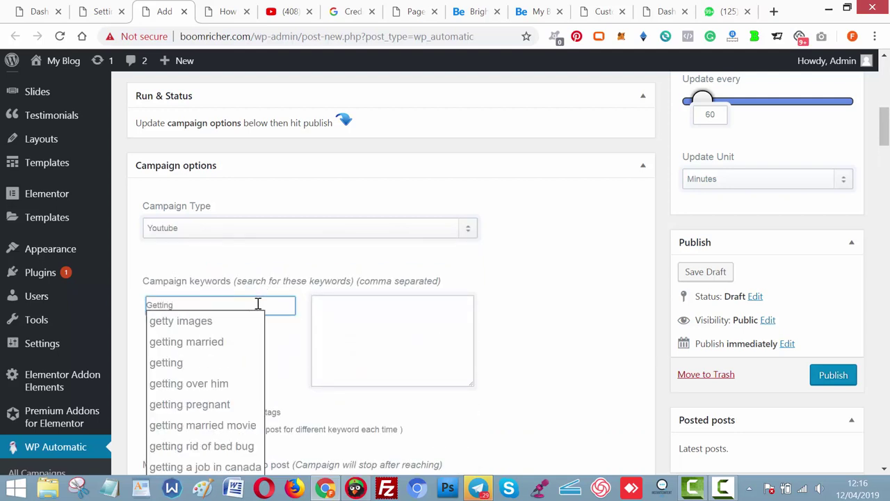
text( r)
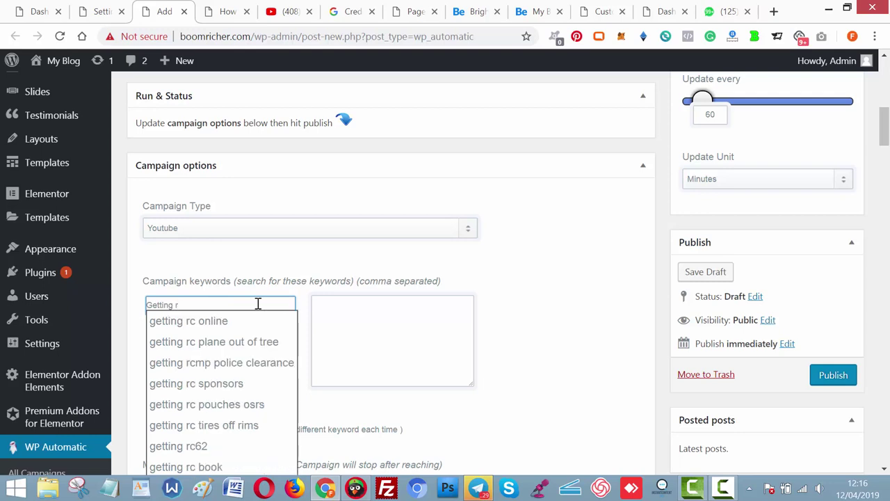
text(id)
text(her)
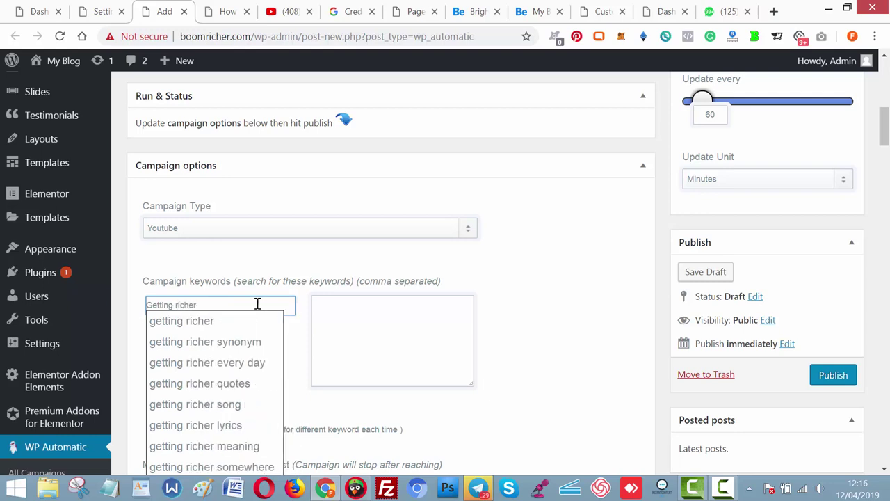
click(222, 322)
click(219, 306)
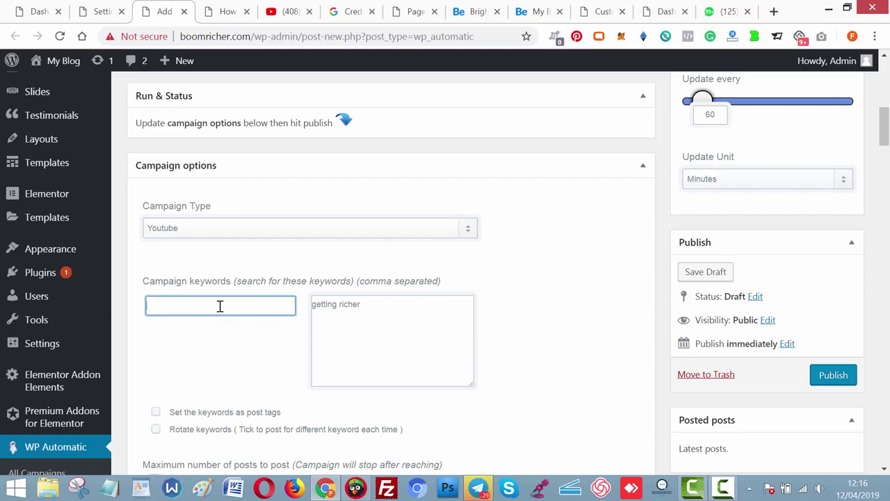
text(money)
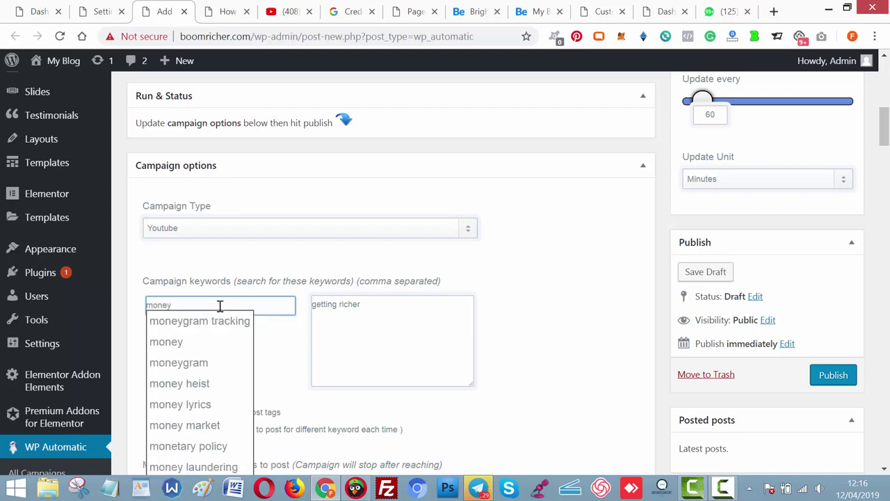
click(207, 341)
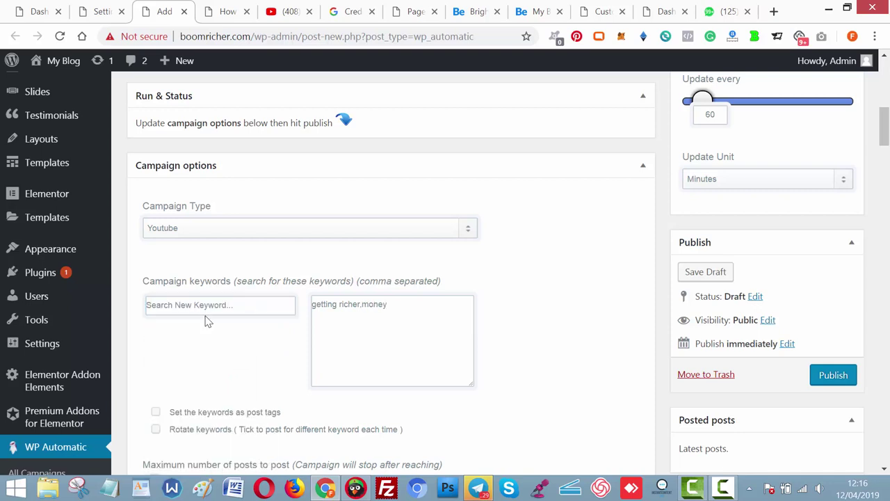
click(205, 304)
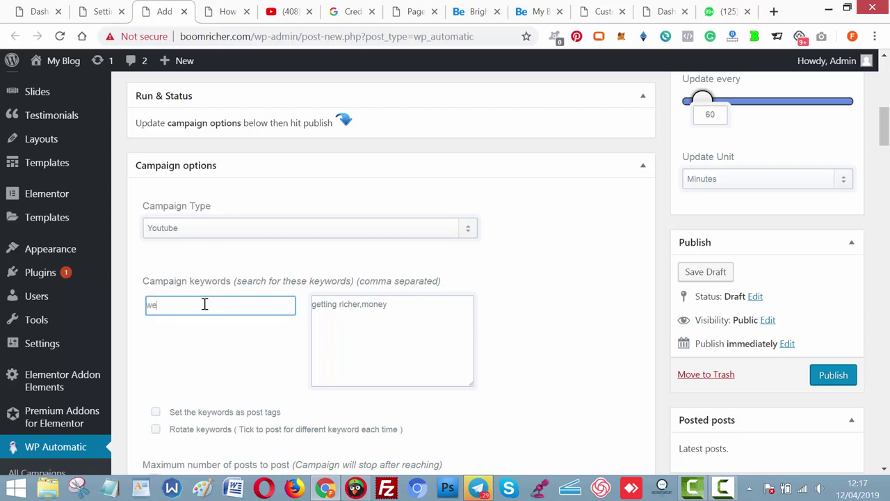
text(wealth)
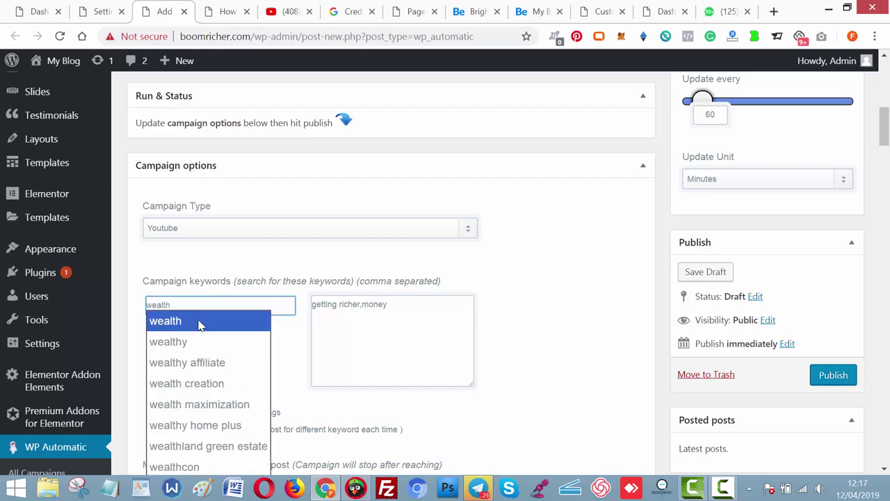
click(199, 320)
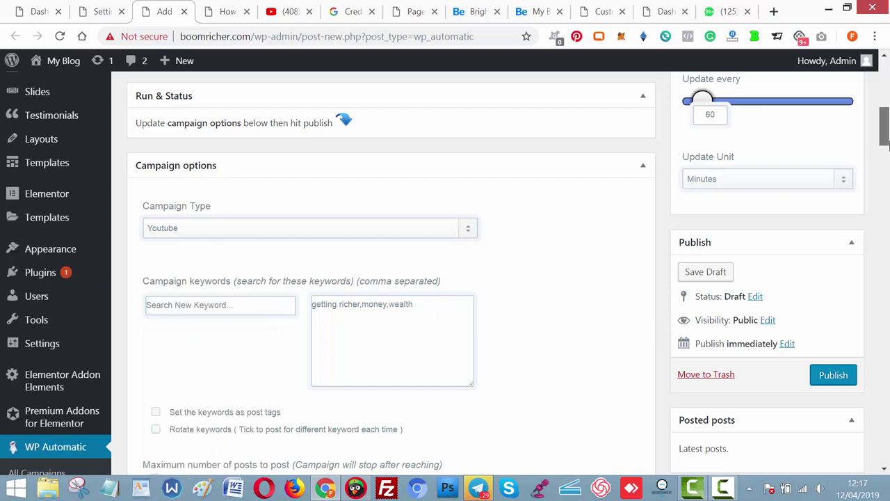
scroll(803, 292, down, 4)
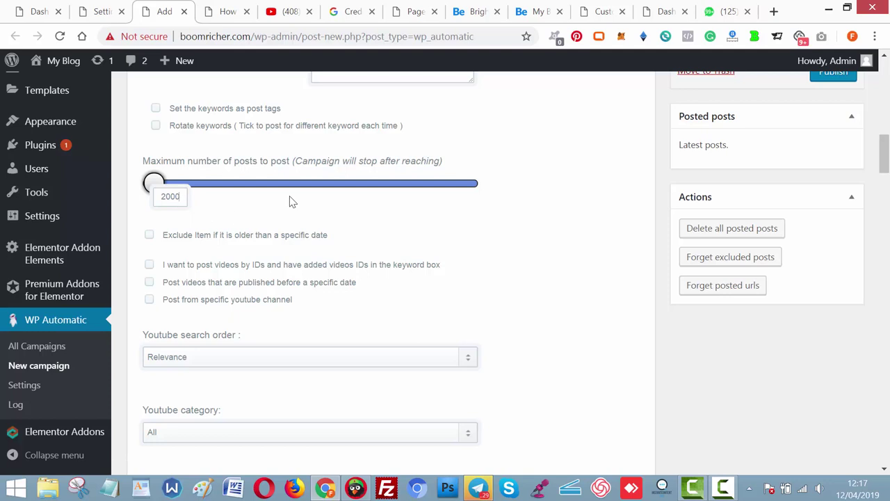
Restrict the campaign to the pasted channel ID, using YouTube tags, channel author and no suggested videos.
click(148, 300)
click(196, 343)
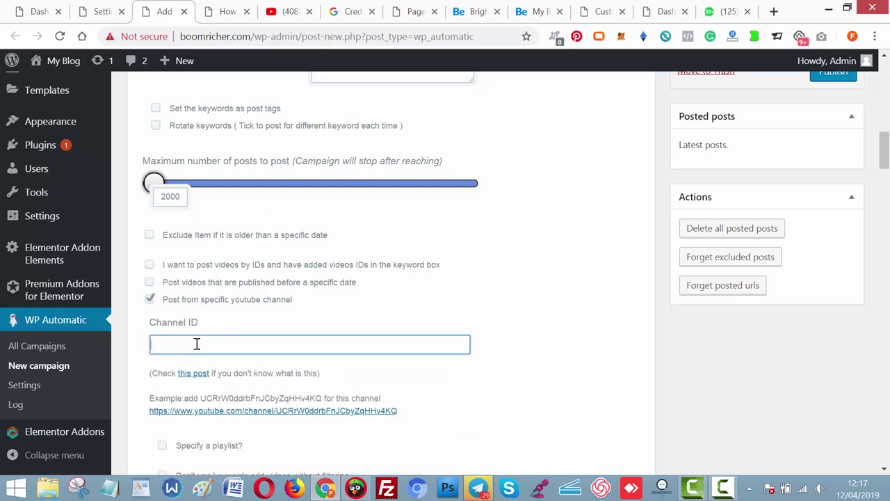
text(UC-dmJ795_8WIKMbsu50eMTQ)
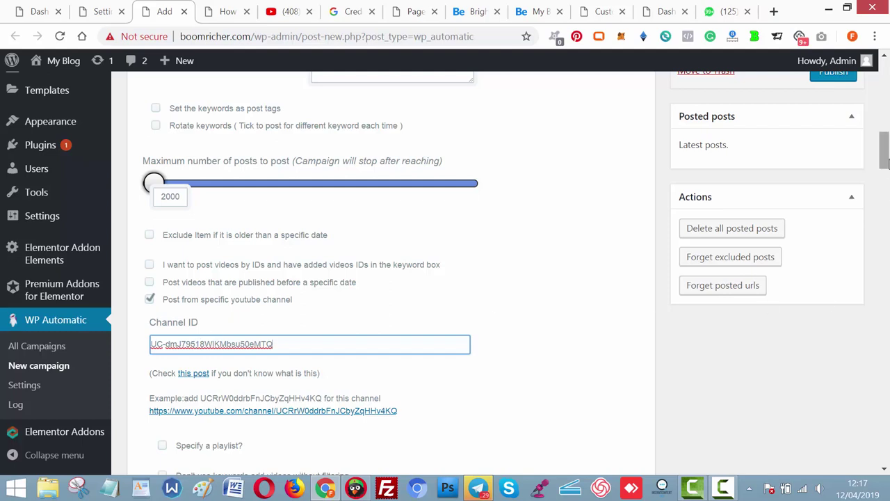
drag(884, 149, 884, 226)
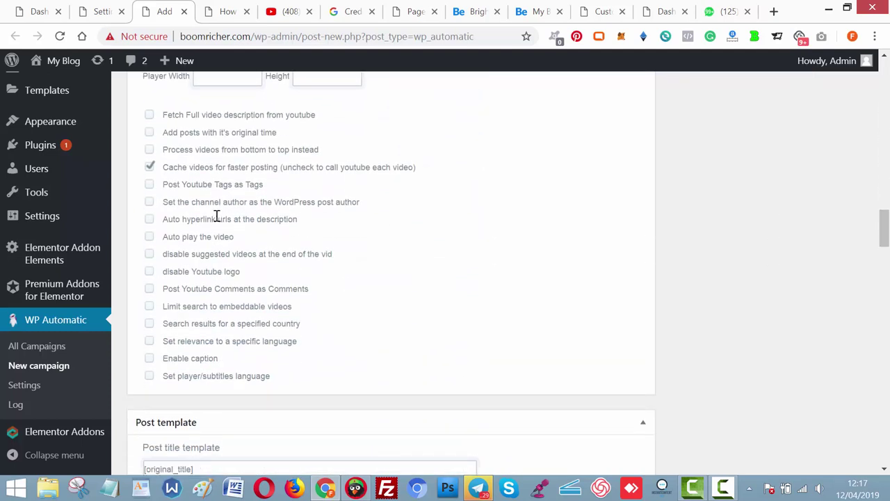
click(149, 185)
click(151, 202)
click(149, 255)
Replace the template's 'source' link text with 'Watch More On This Channel'.
drag(884, 237, 886, 261)
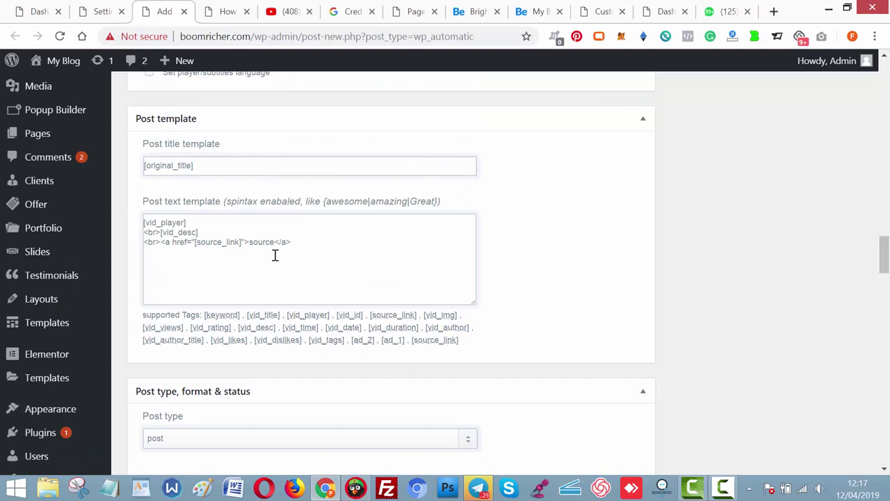
drag(274, 243, 253, 241)
text(Wh)
text(atch)
key(BackSpace)
key(BackSpace)
key(BackSpace)
key(BackSpace)
text(atch More On Th)
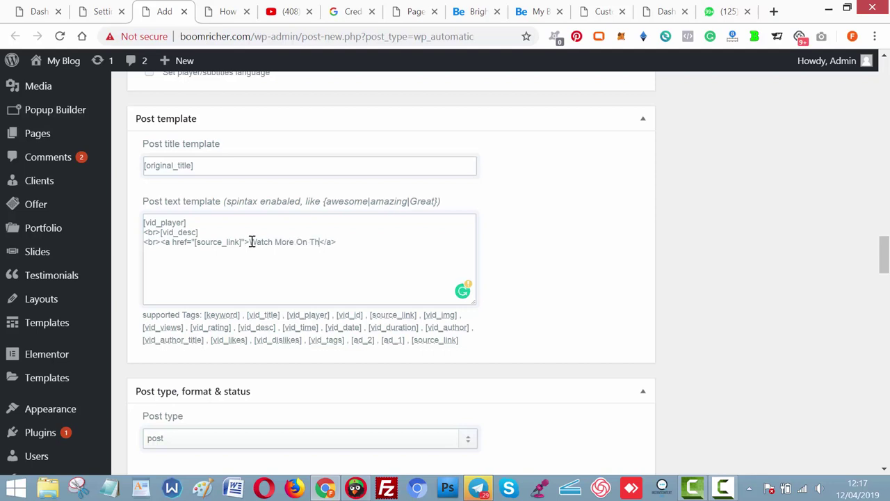
text(is Channel)
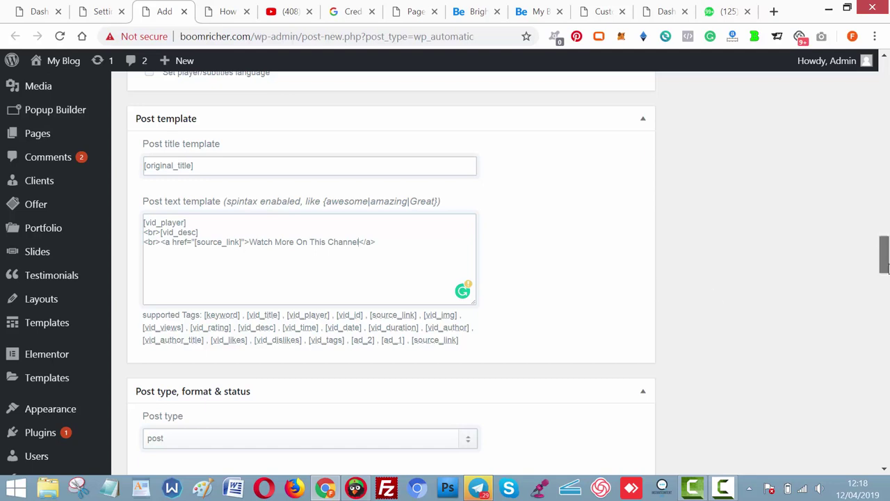
drag(885, 261, 886, 289)
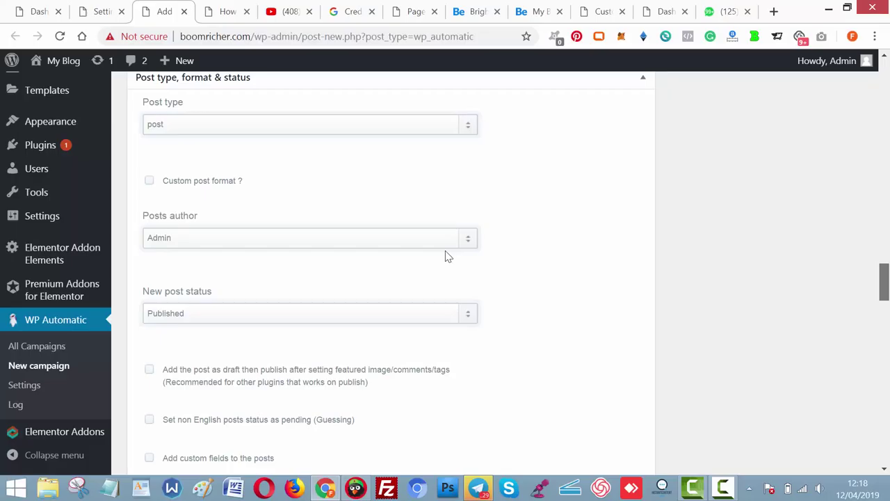
scroll(445, 255, up, 5)
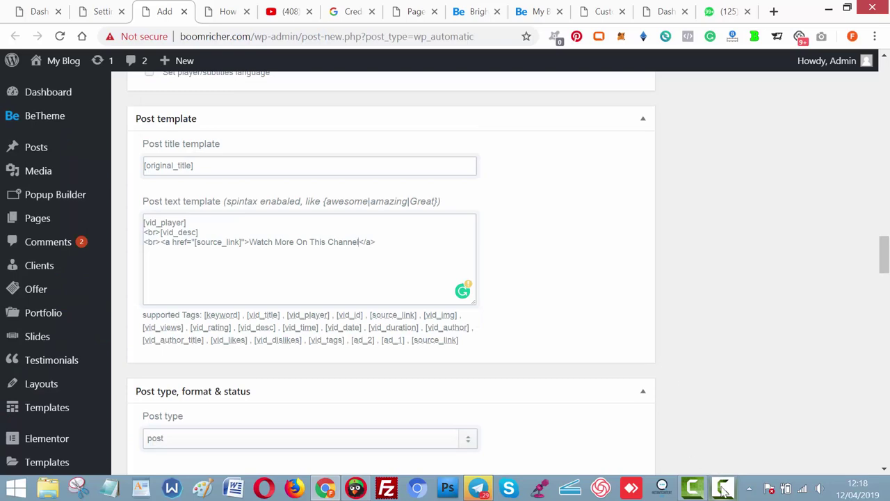
mouse_move(723, 483)
click(723, 459)
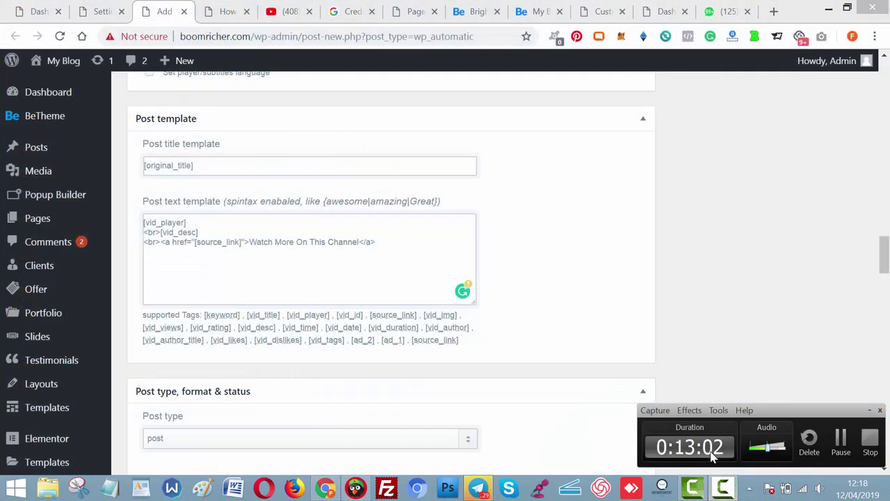
click(840, 438)
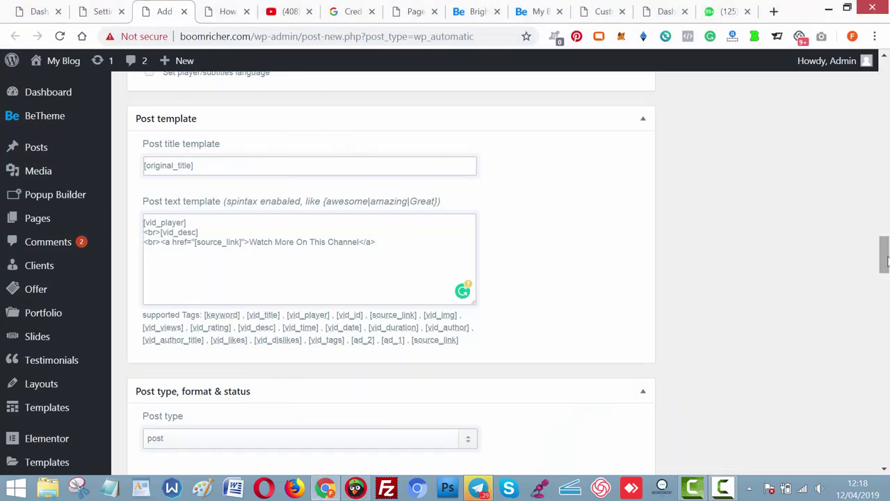
drag(885, 261, 887, 327)
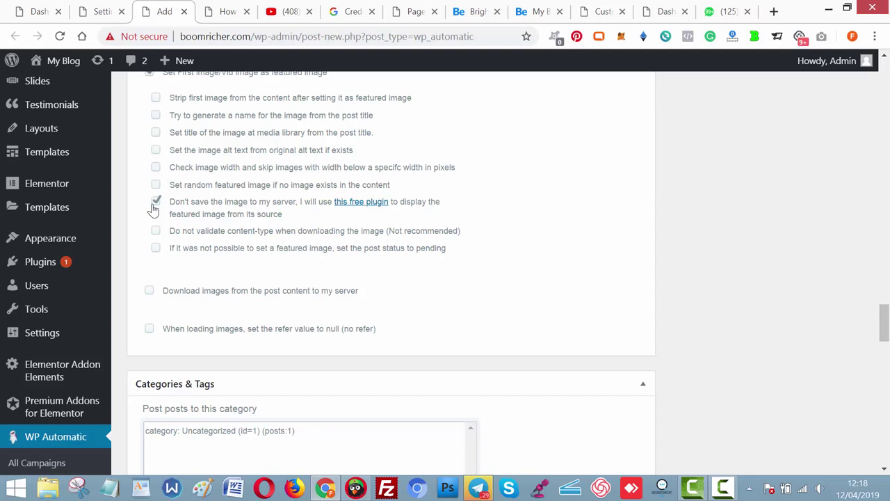
Open the recommended free plugin's WordPress.org page in a new tab.
right_click(359, 211)
ctrl+click(387, 209)
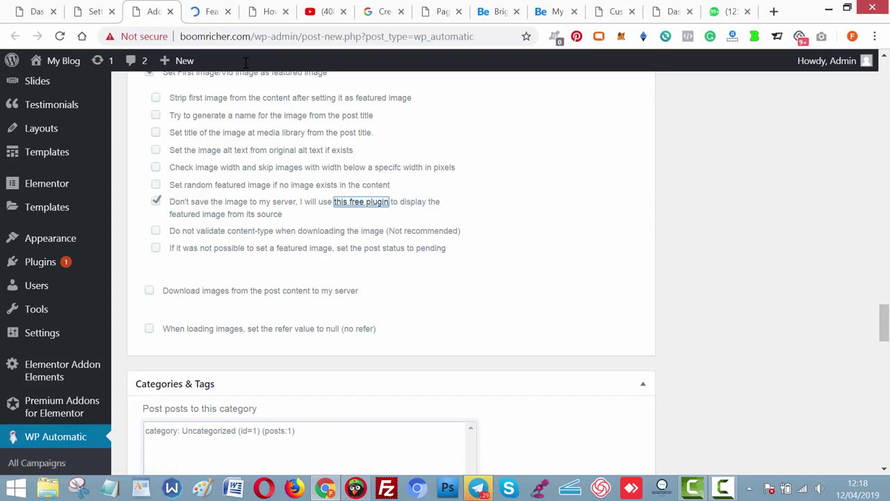
click(210, 19)
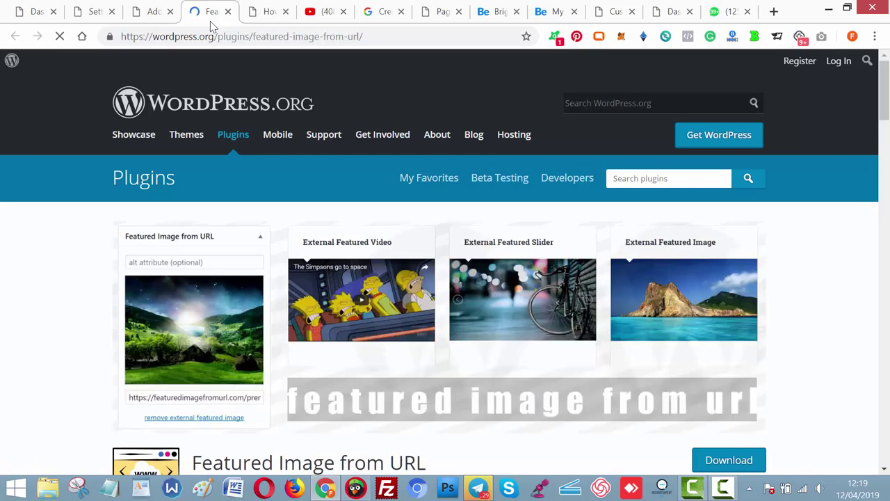
Copy the plugin name 'Featured Image from URL' and return to the dashboard tab.
drag(888, 100, 888, 133)
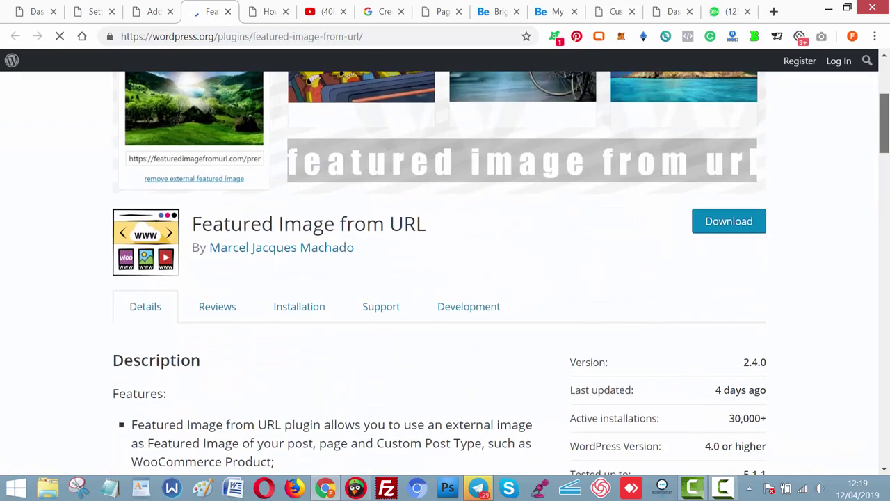
drag(428, 220, 195, 224)
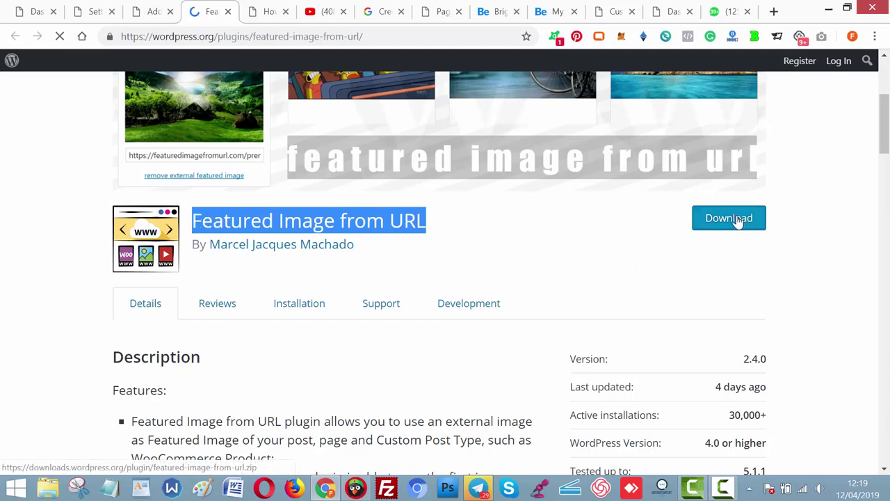
right_click(347, 220)
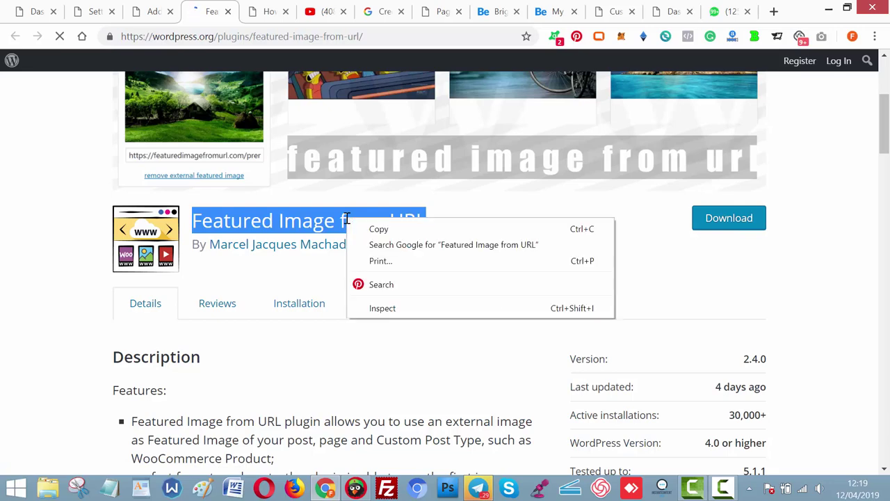
click(375, 230)
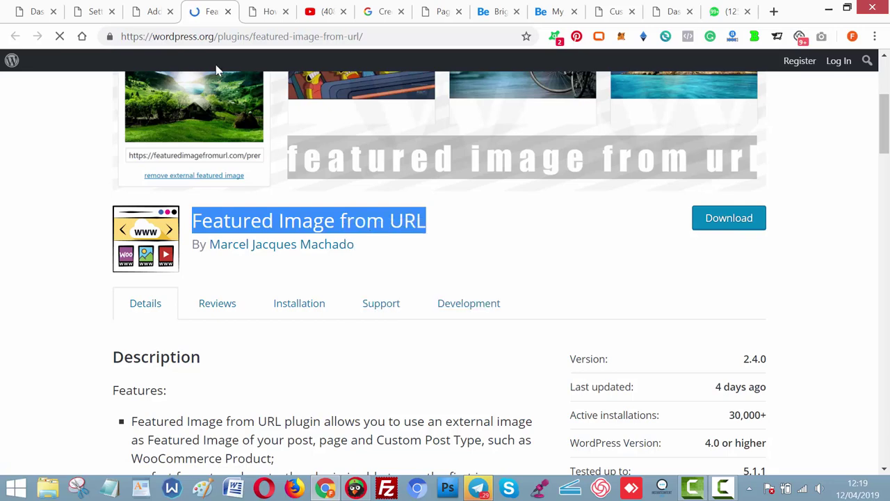
click(39, 16)
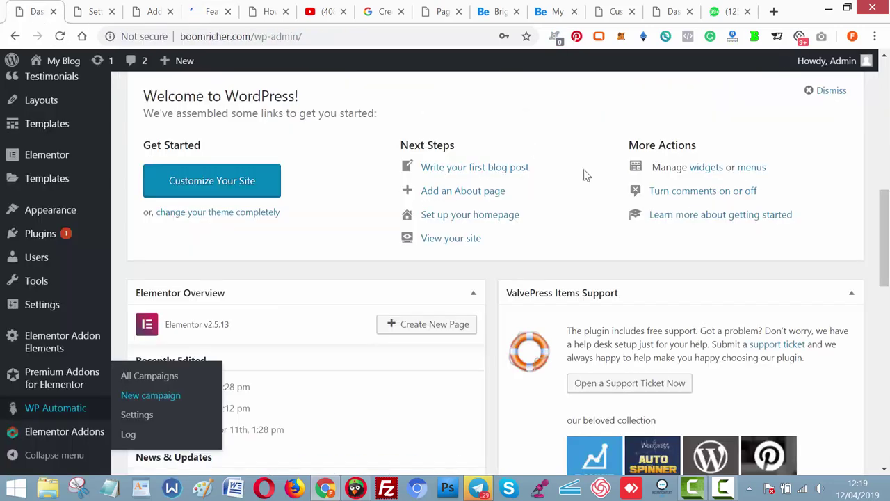
Open the Plugins > Add New page in a new tab.
scroll(886, 226, up, 2)
scroll(883, 226, up, 1)
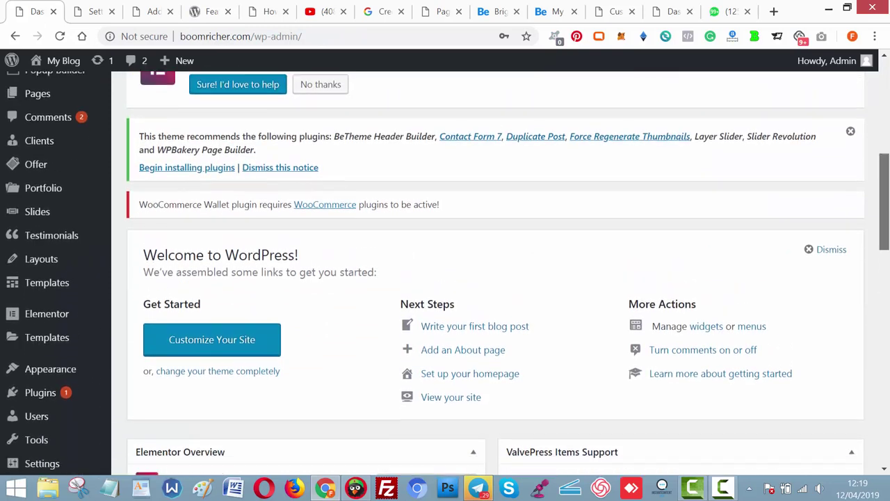
scroll(487, 299, down, 2)
mouse_move(66, 353)
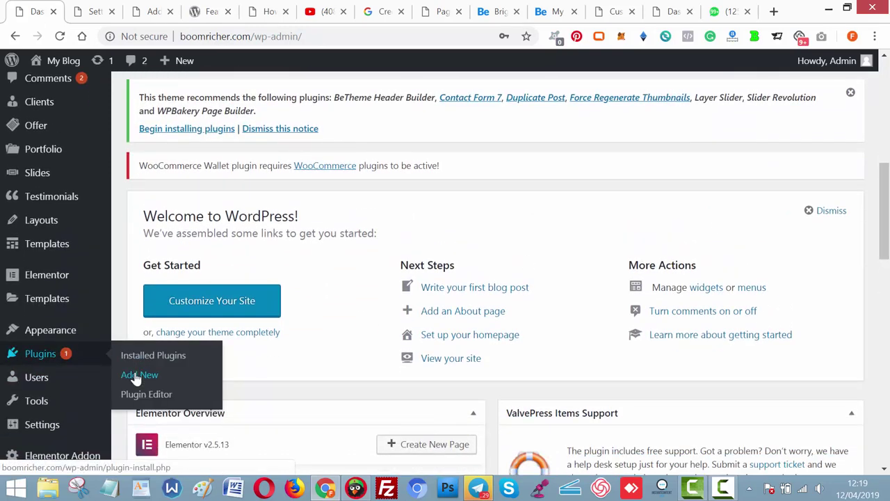
right_click(138, 374)
click(190, 263)
click(89, 8)
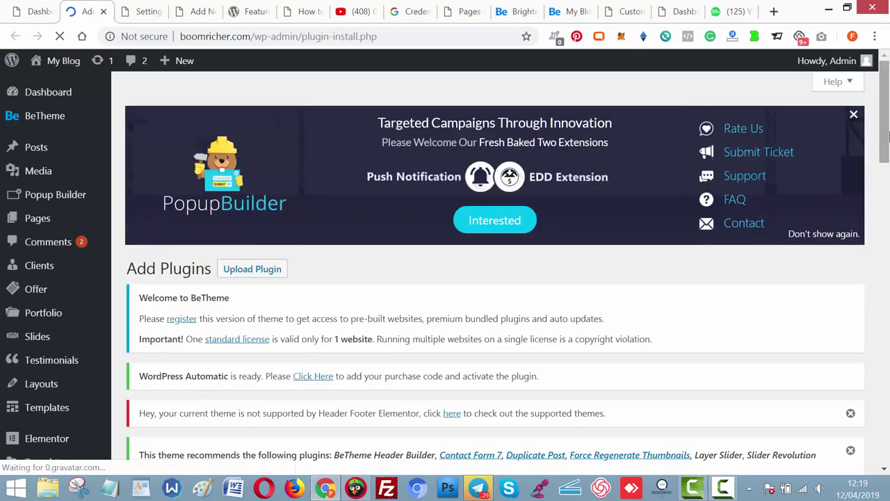
Search for Featured Image from URL, then install and activate it.
scroll(807, 223, down, 3)
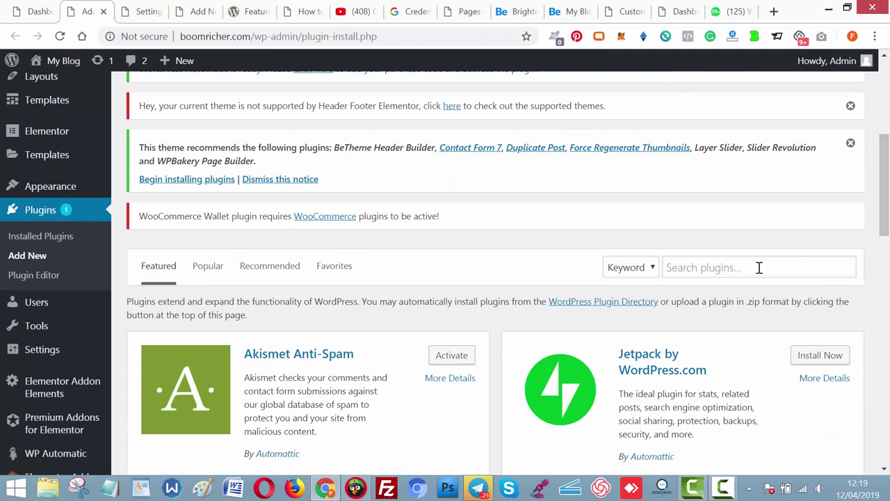
click(760, 268)
key(ctrl+v)
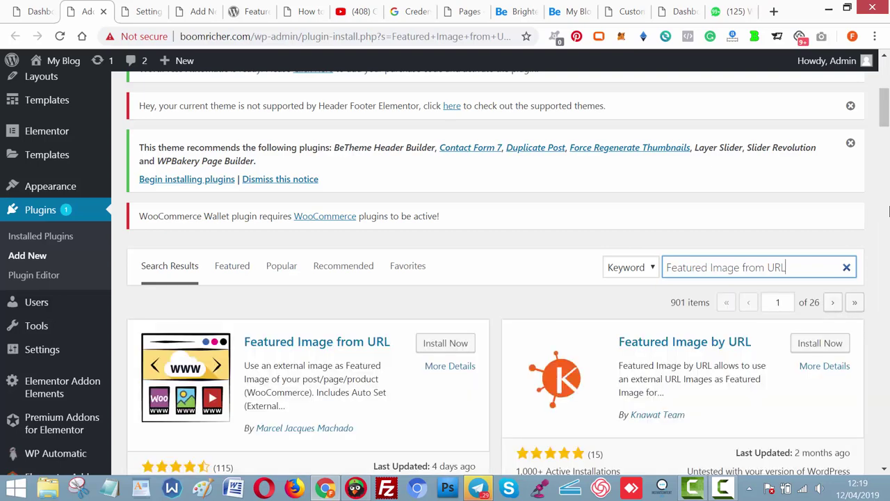
scroll(489, 212, down, 2)
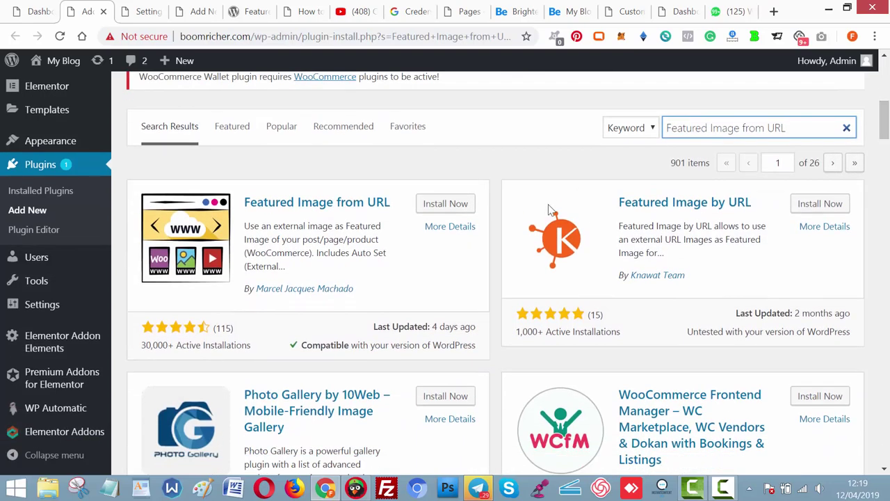
click(468, 204)
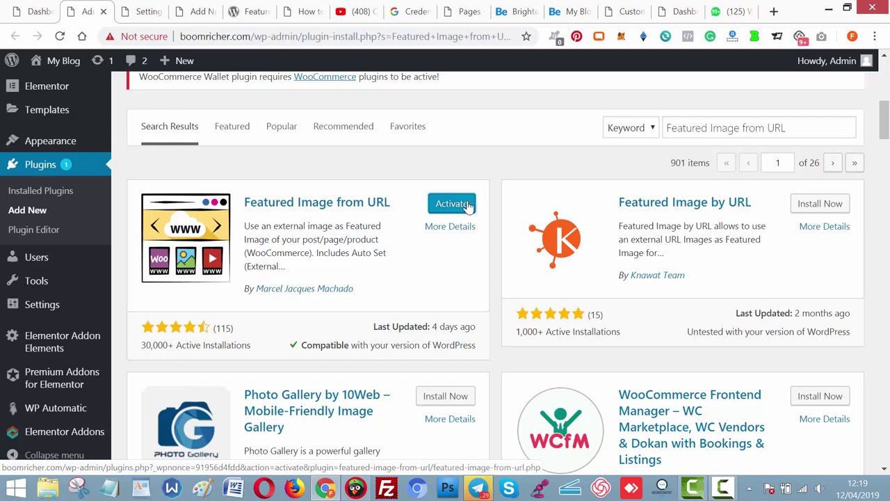
click(469, 204)
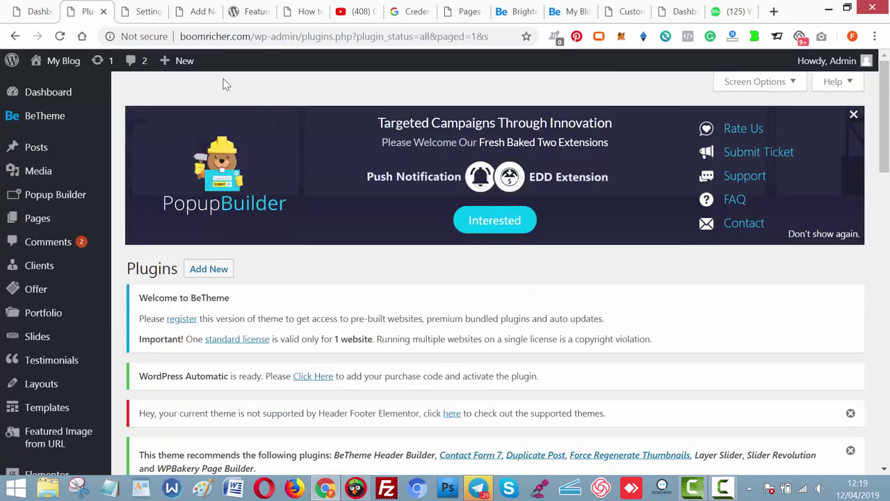
Open Posts > Categories in a new tab and close the Plugins tab.
click(195, 13)
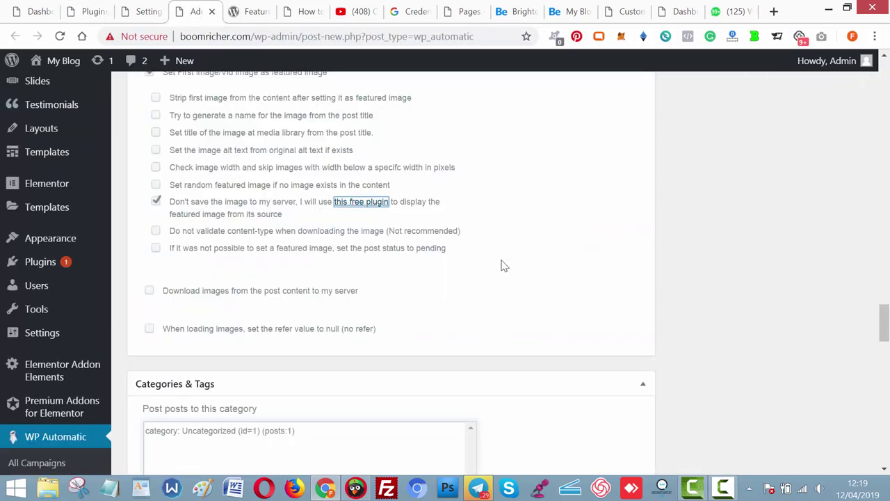
drag(884, 322, 884, 337)
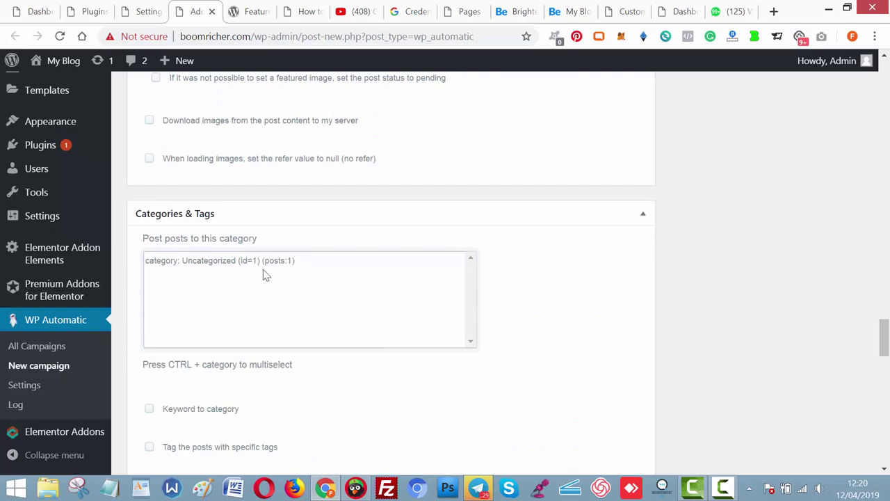
drag(885, 337, 884, 70)
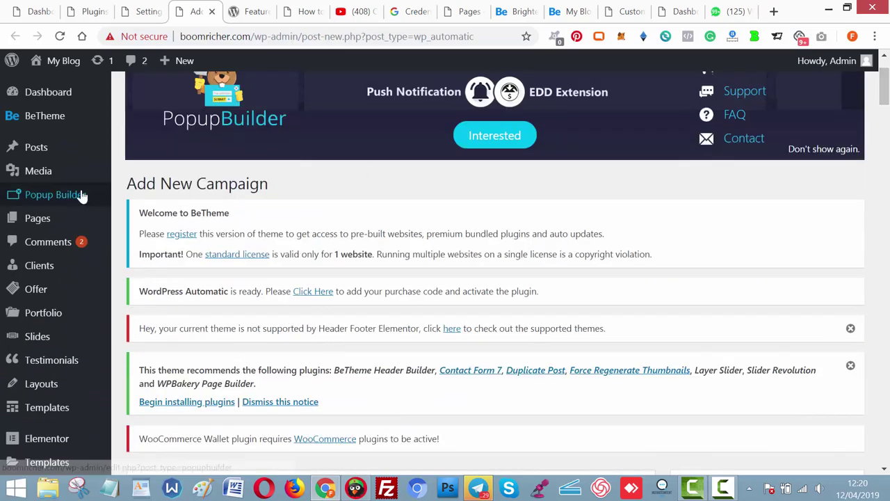
mouse_move(63, 147)
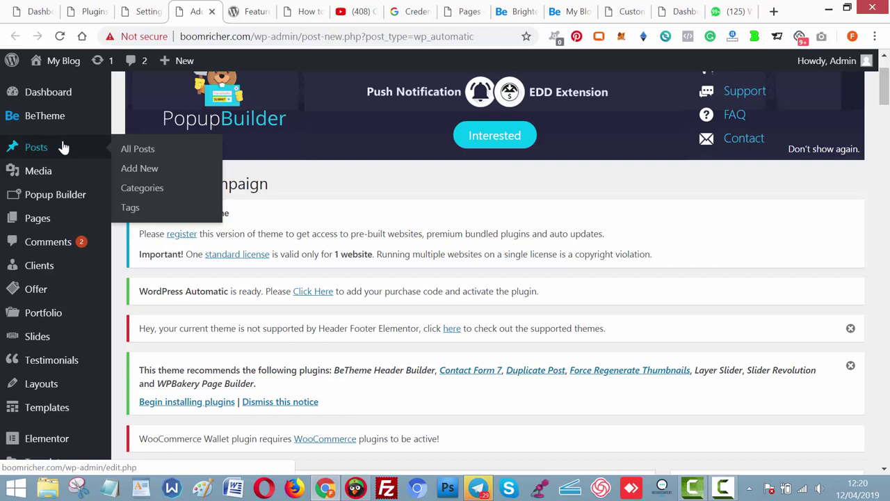
right_click(138, 190)
click(159, 195)
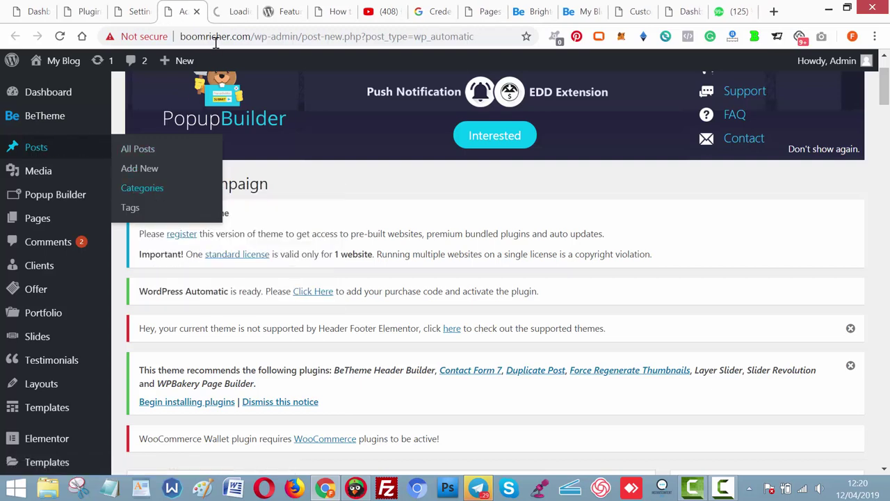
click(232, 20)
click(87, 11)
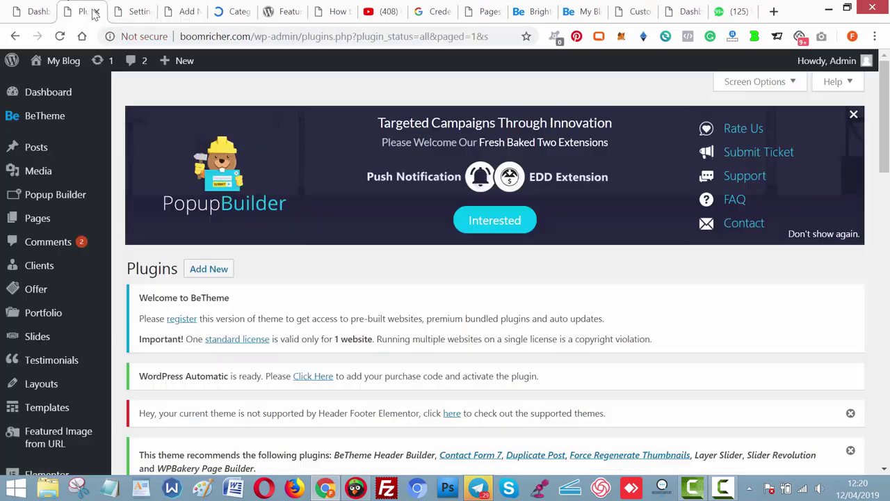
click(96, 12)
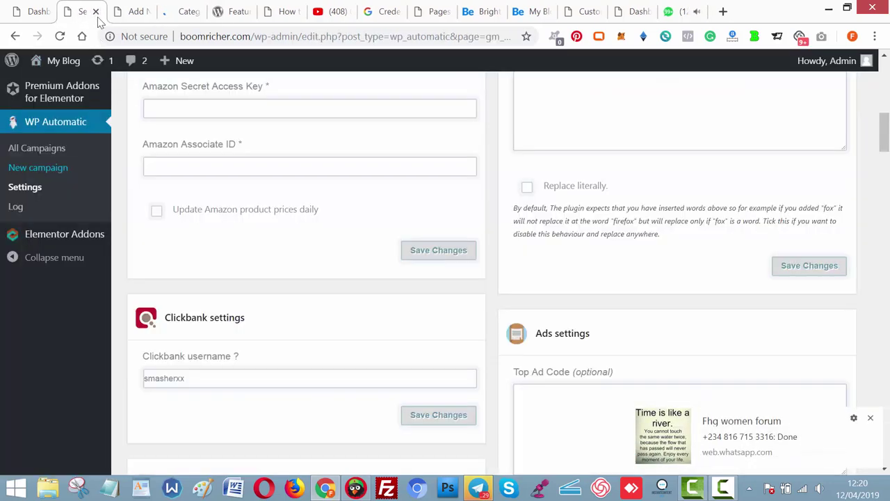
click(187, 14)
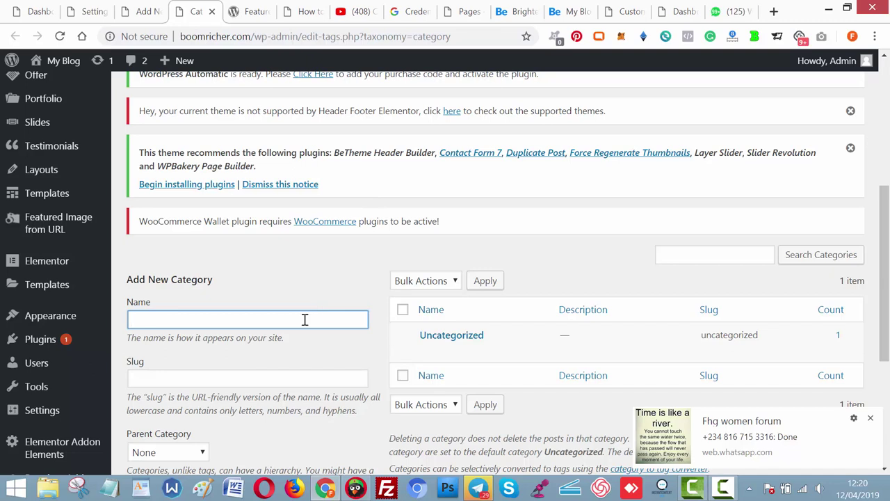
Add the Money, Wealth and Video categories.
text(Money)
key(Return)
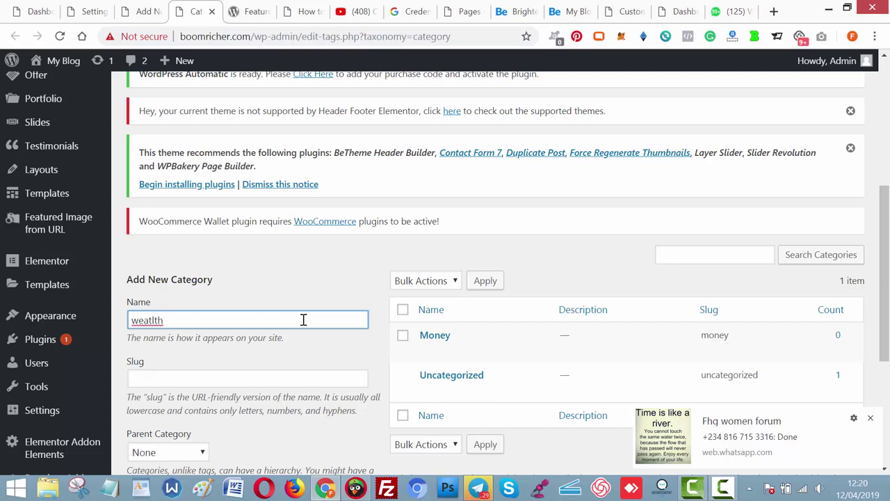
key(Return)
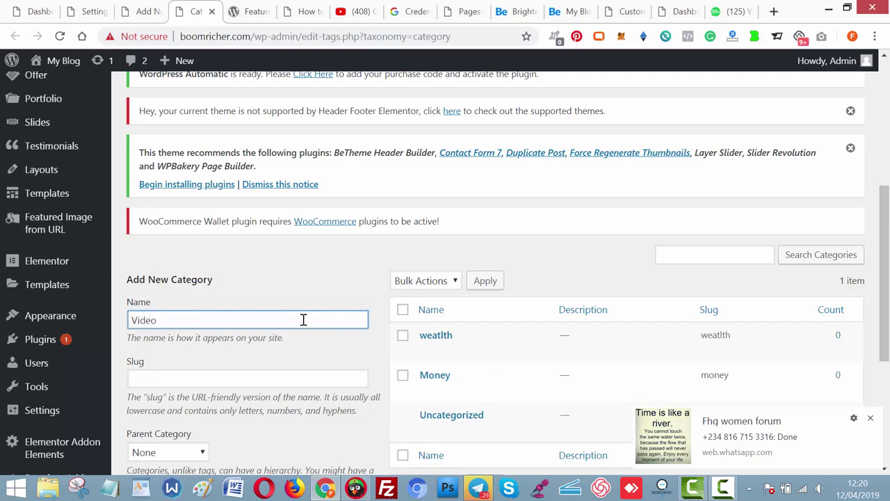
Correct the misspelled Wealth category's name and slug via Quick Edit.
mouse_move(453, 360)
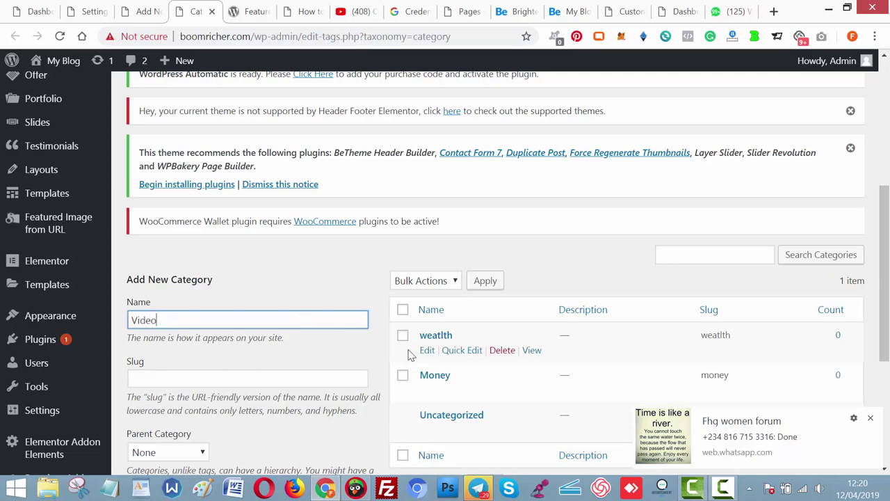
click(460, 360)
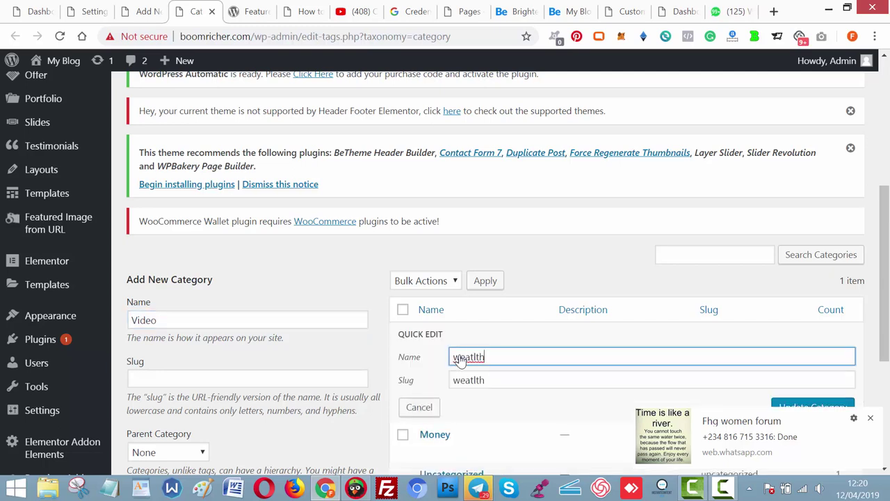
double_click(501, 360)
text(We)
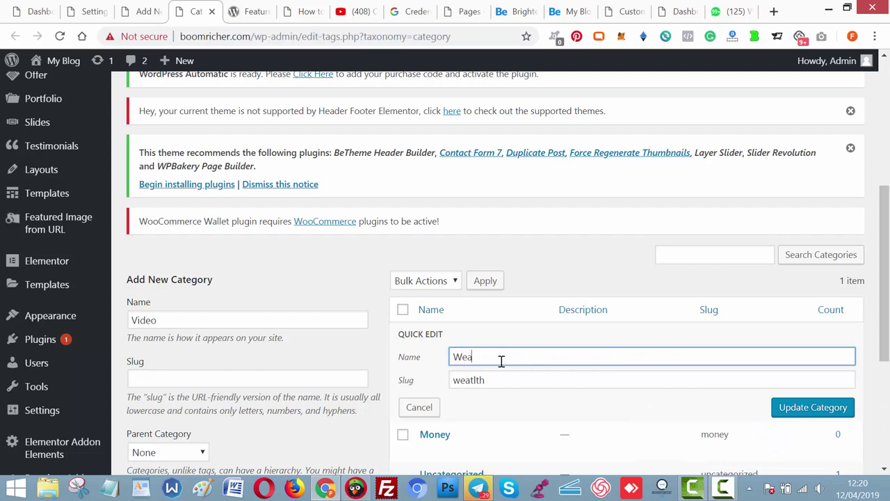
double_click(501, 360)
key(ctrl+c)
key(Tab)
key(ctrl+v)
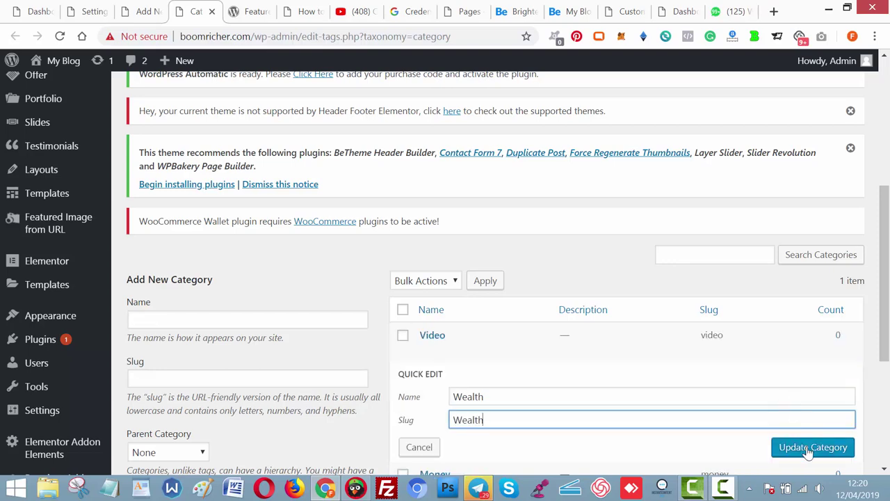
click(804, 446)
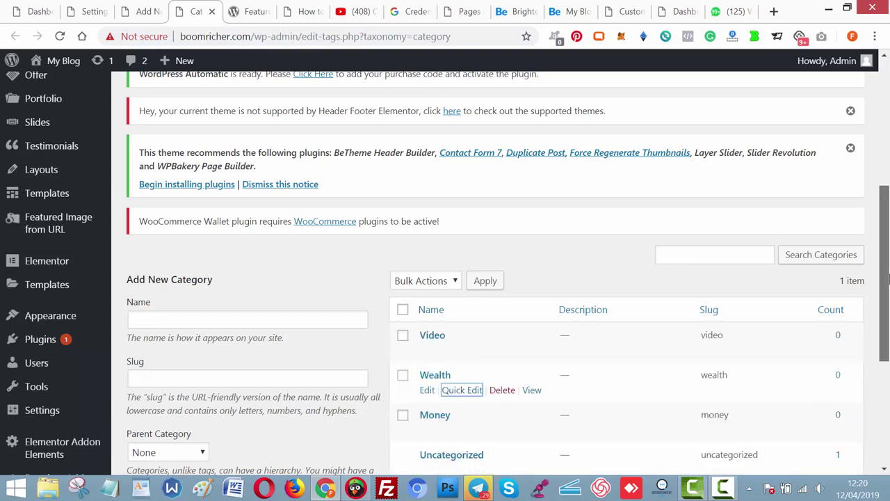
drag(885, 271, 885, 312)
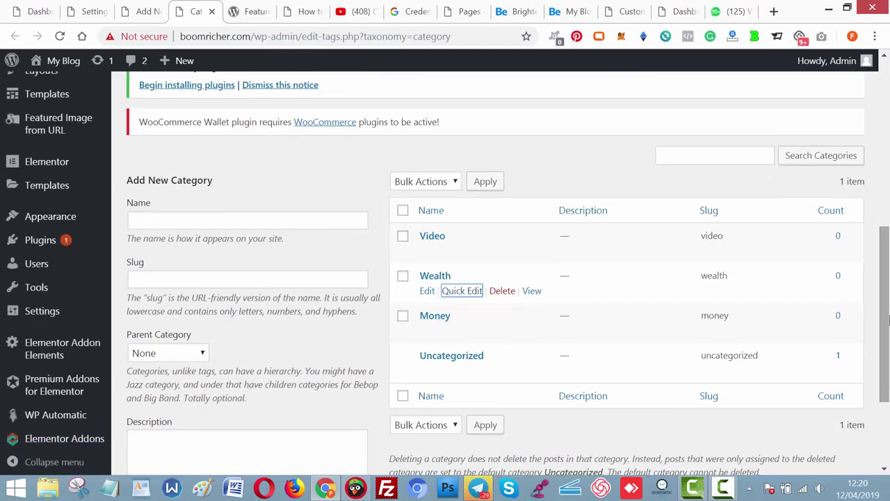
click(239, 12)
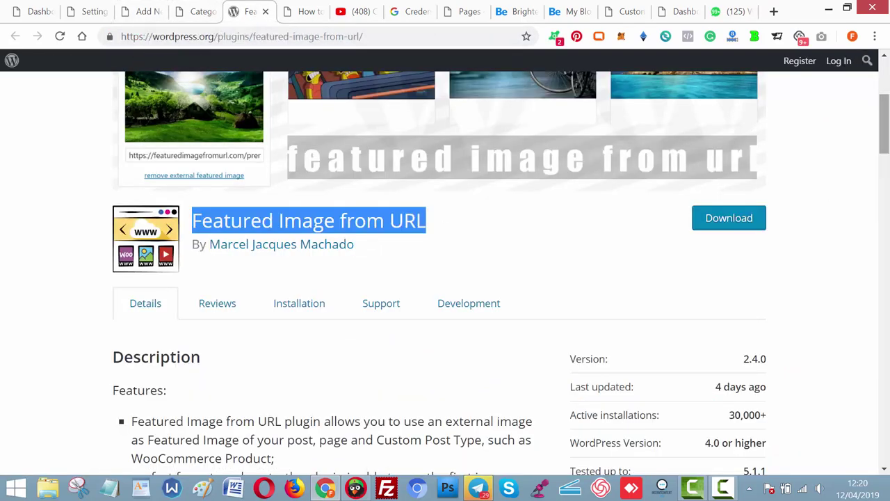
Close the API key guide tab and publish the new YouTube campaign.
drag(885, 125, 885, 139)
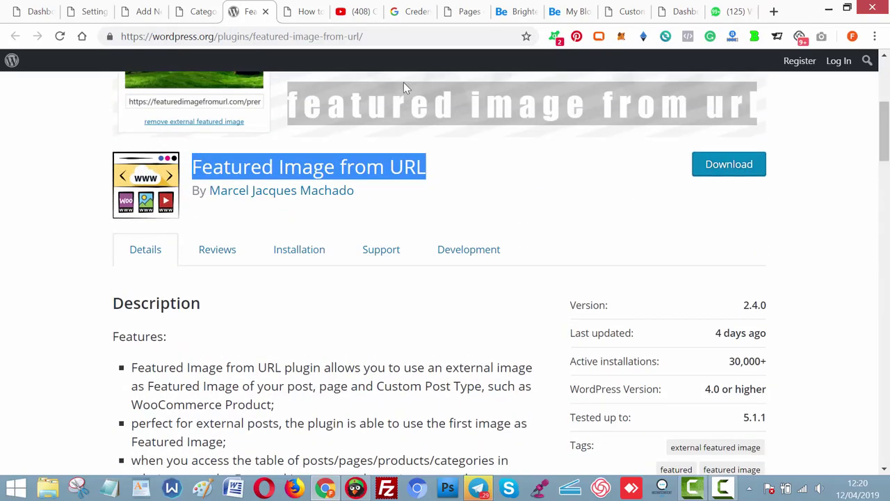
click(266, 13)
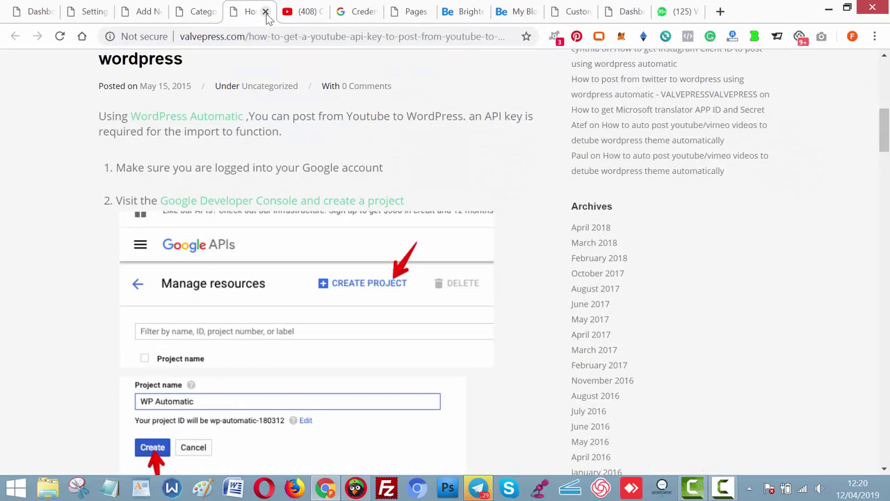
click(265, 12)
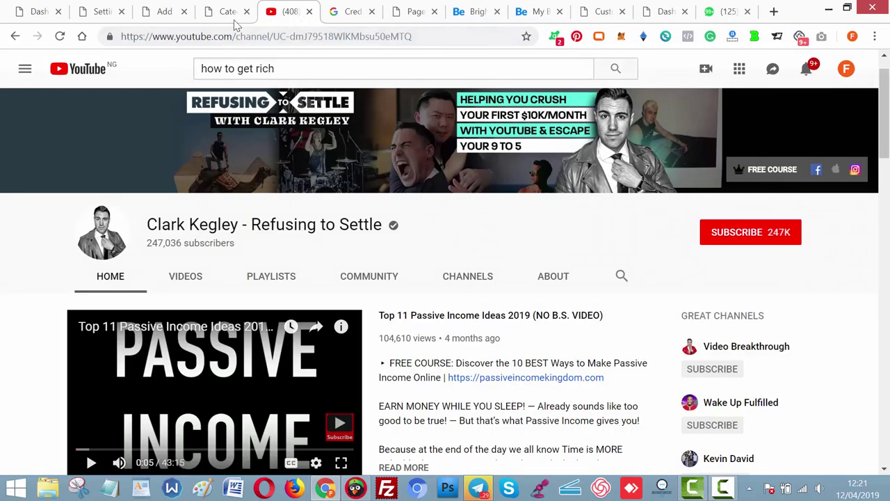
click(230, 14)
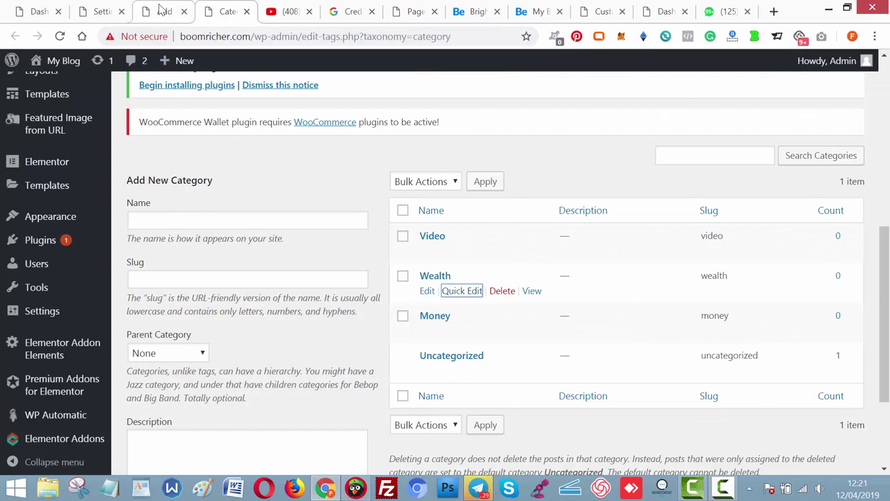
click(162, 12)
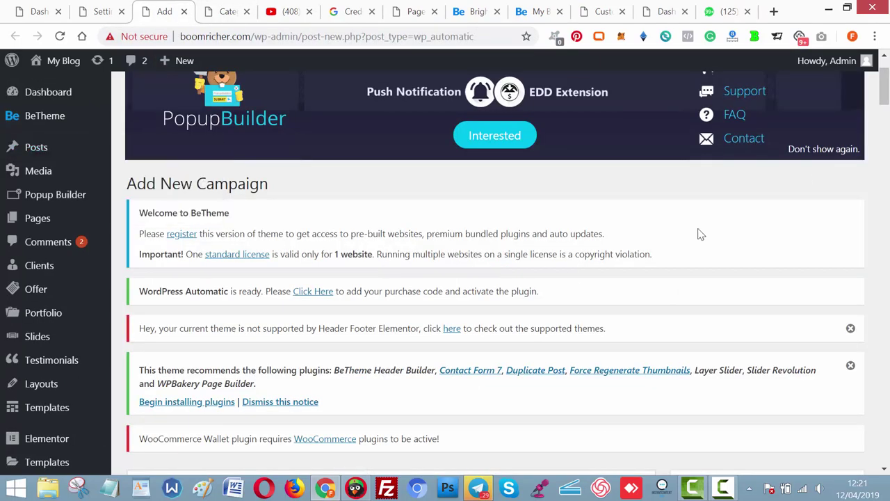
drag(883, 89, 886, 129)
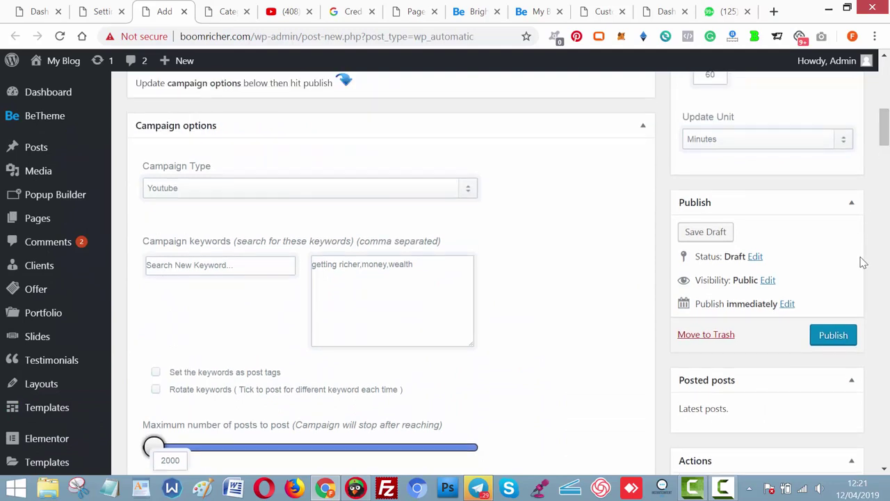
click(837, 335)
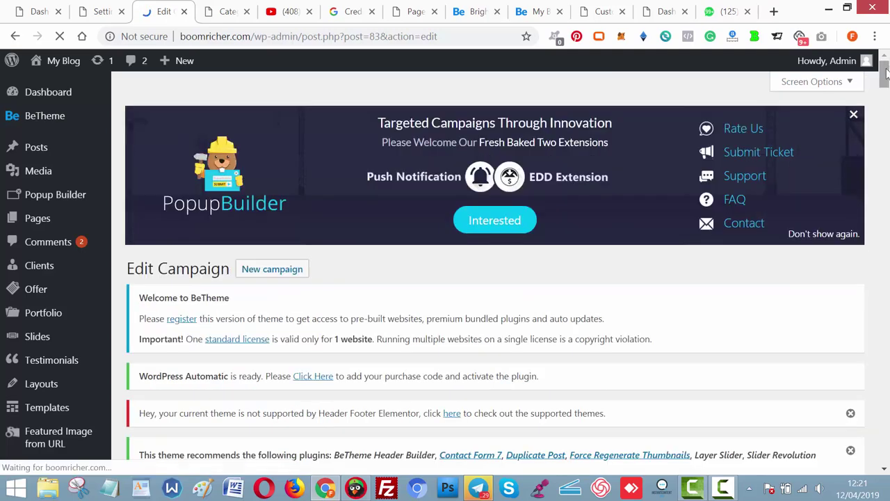
Select Money, Video and Wealth as the campaign's post categories.
drag(885, 89, 886, 346)
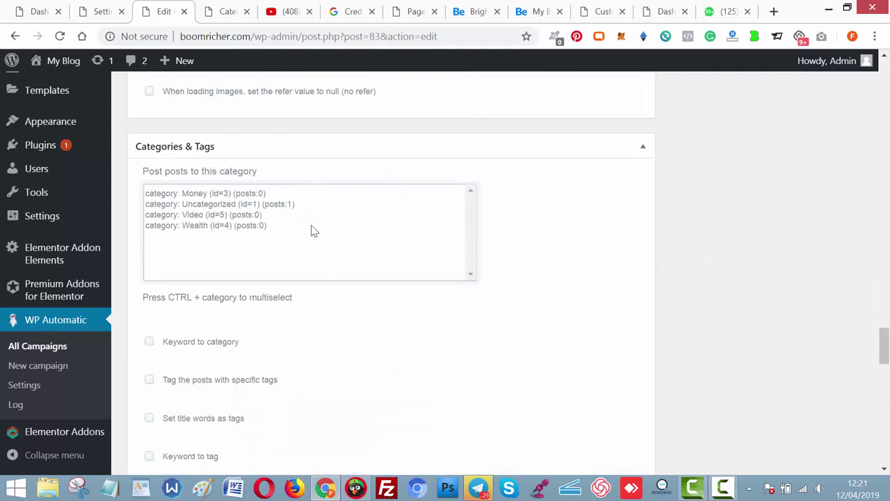
click(253, 195)
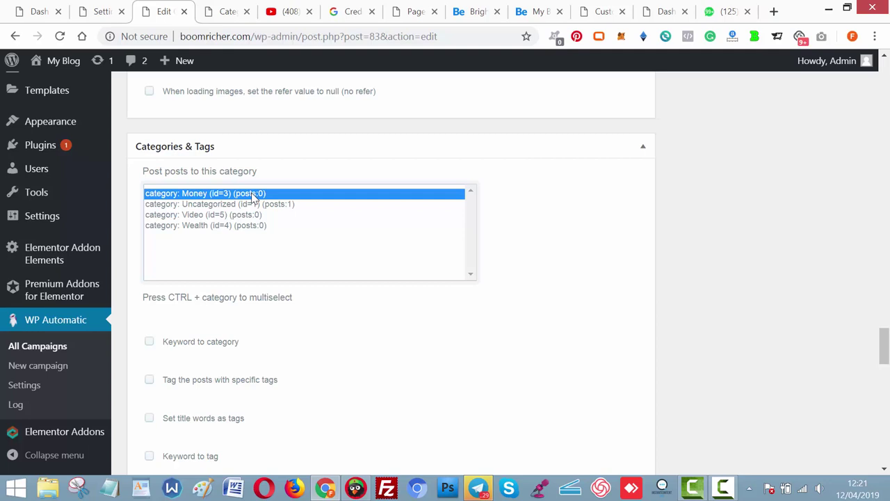
click(247, 217)
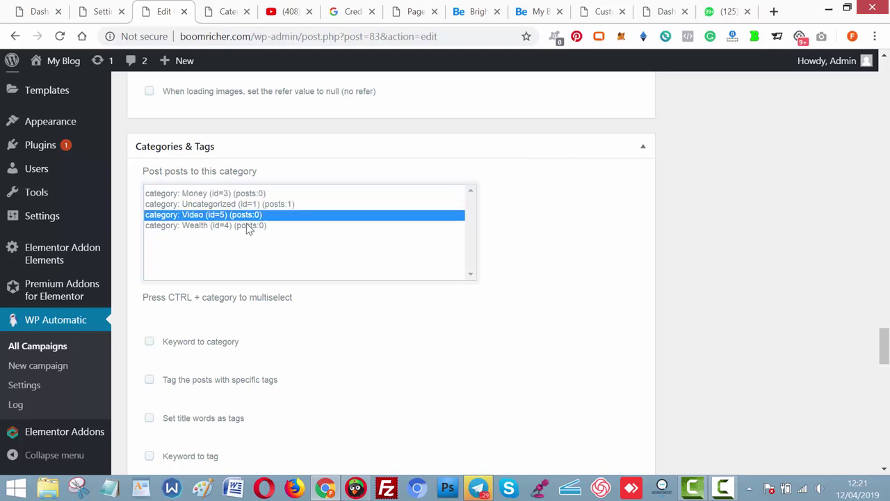
click(249, 226)
click(244, 195)
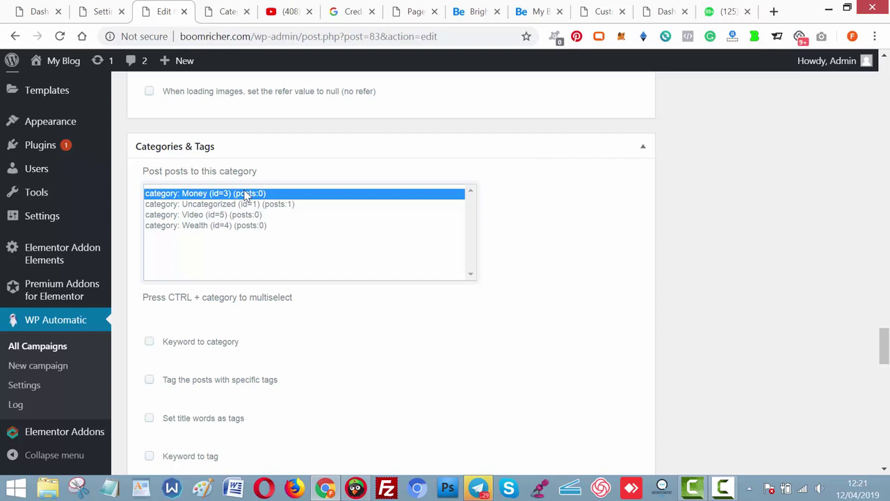
ctrl+click(239, 215)
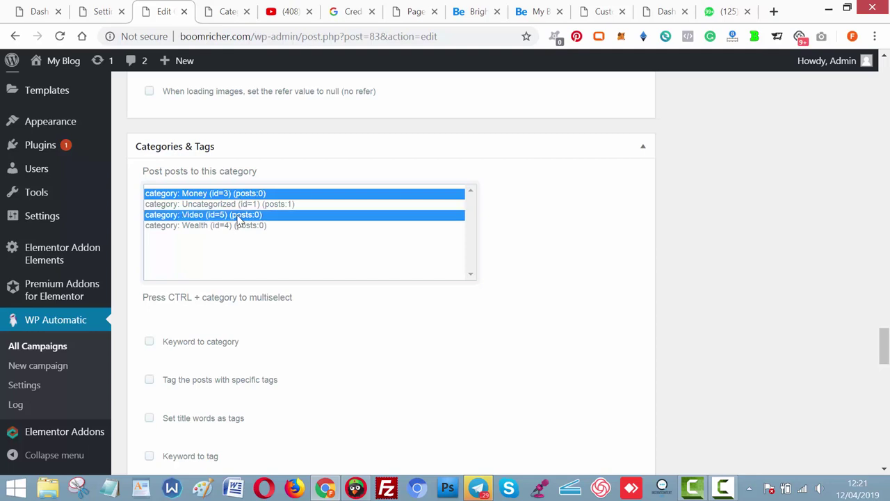
ctrl+click(239, 226)
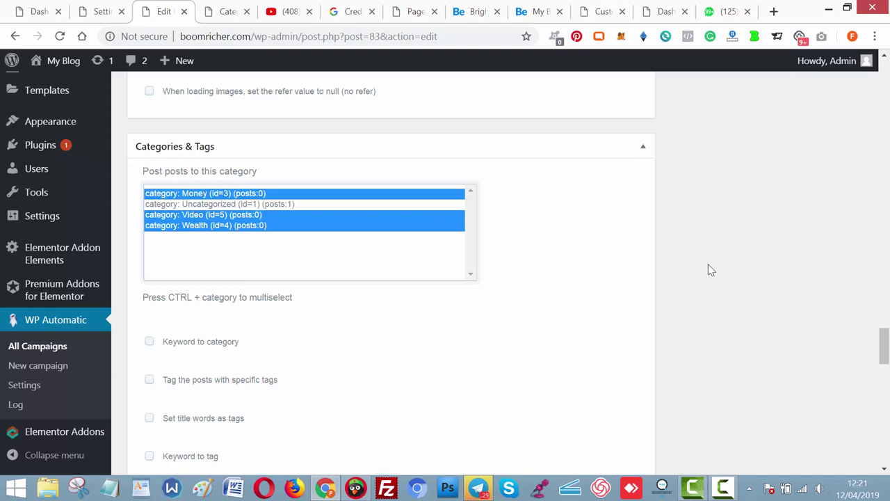
Set the update frequency to every 1 minute and update the campaign.
drag(884, 346, 885, 112)
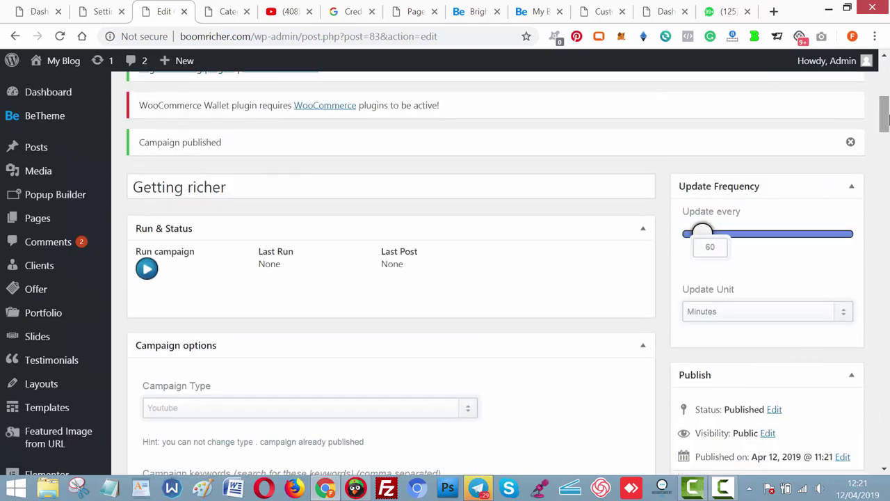
drag(707, 234, 691, 235)
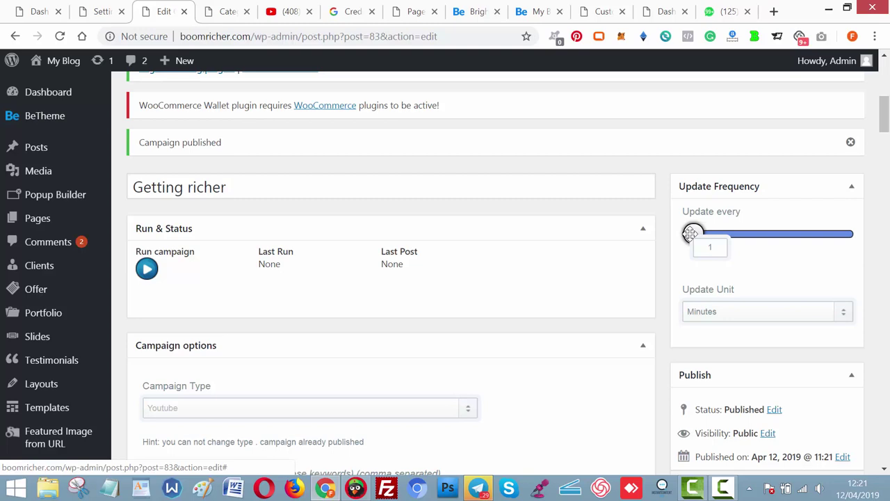
drag(883, 111, 885, 144)
click(846, 245)
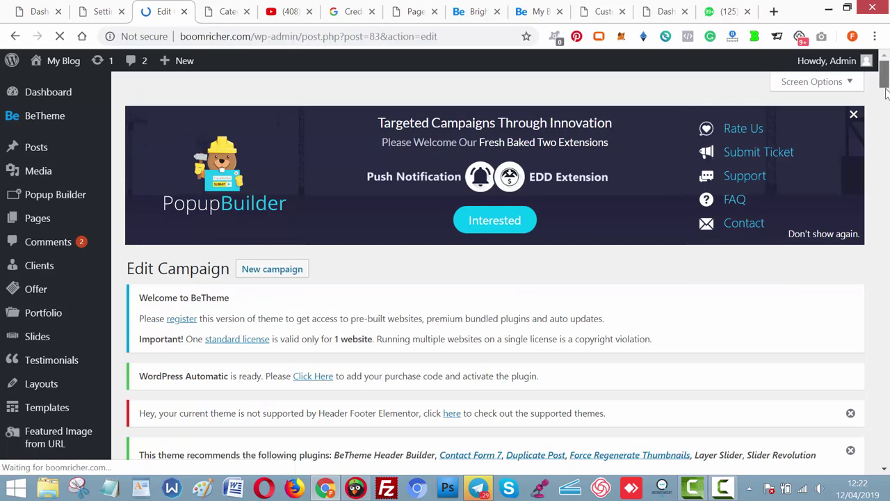
drag(886, 82, 887, 121)
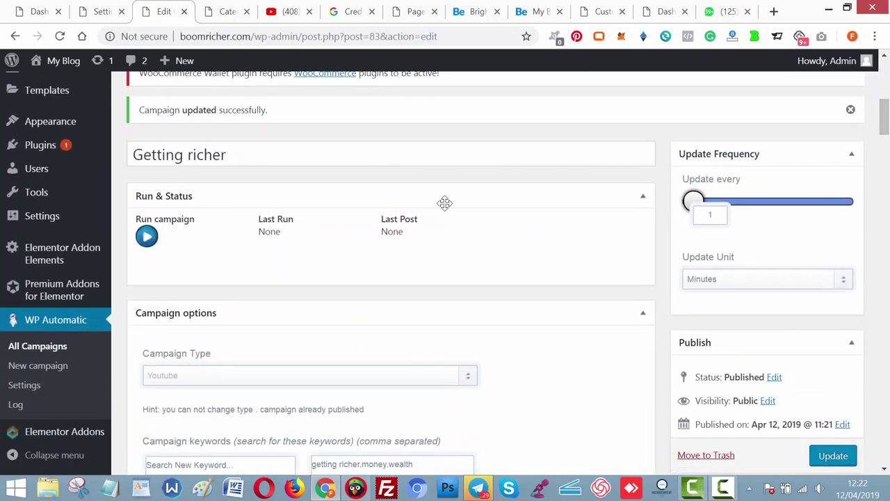
Run the campaign once and review the imported 'How to get Filthy Rich' post.
click(147, 236)
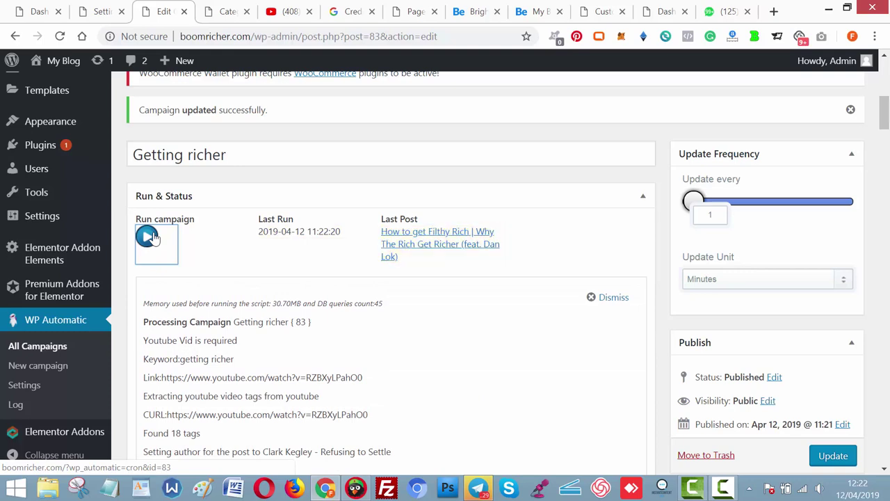
right_click(404, 232)
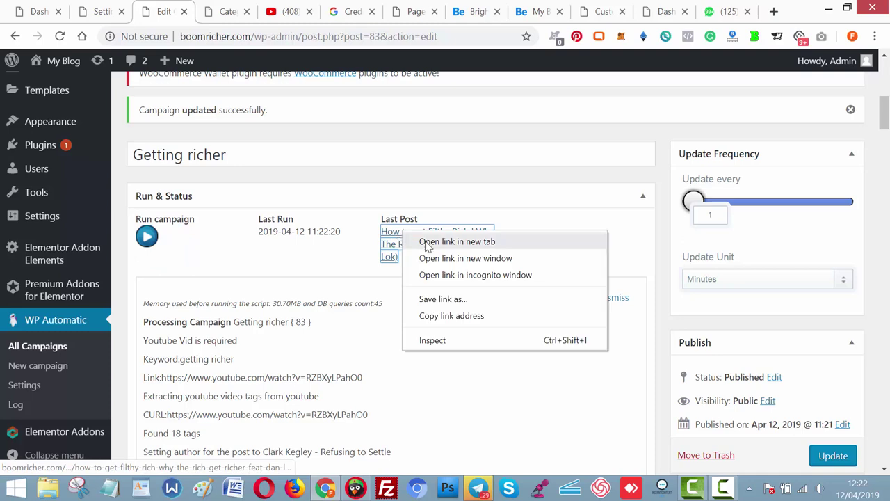
click(428, 242)
click(206, 10)
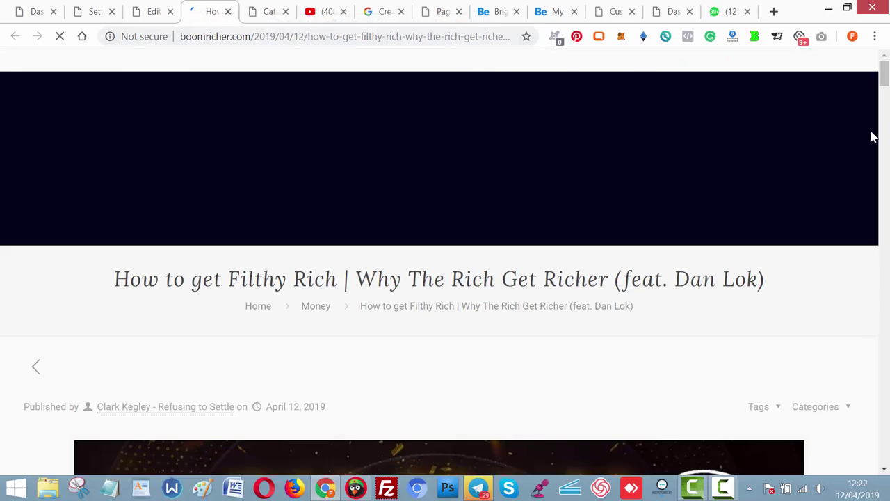
drag(886, 82, 886, 129)
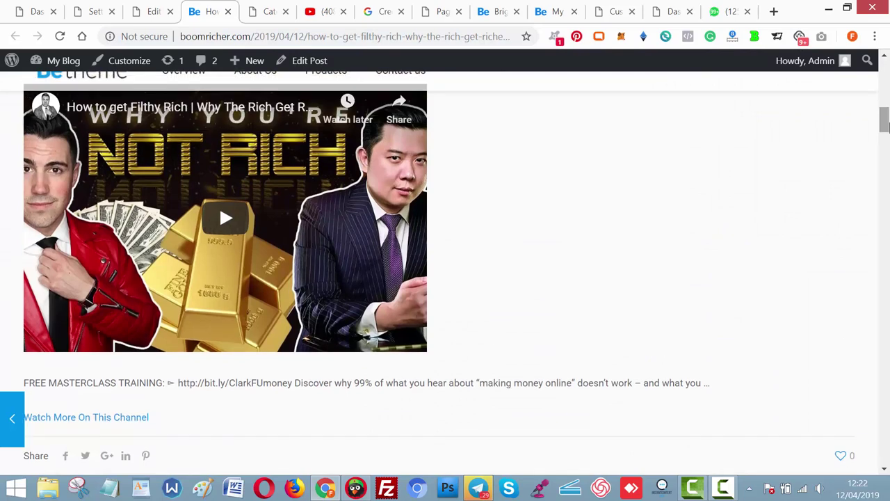
click(229, 12)
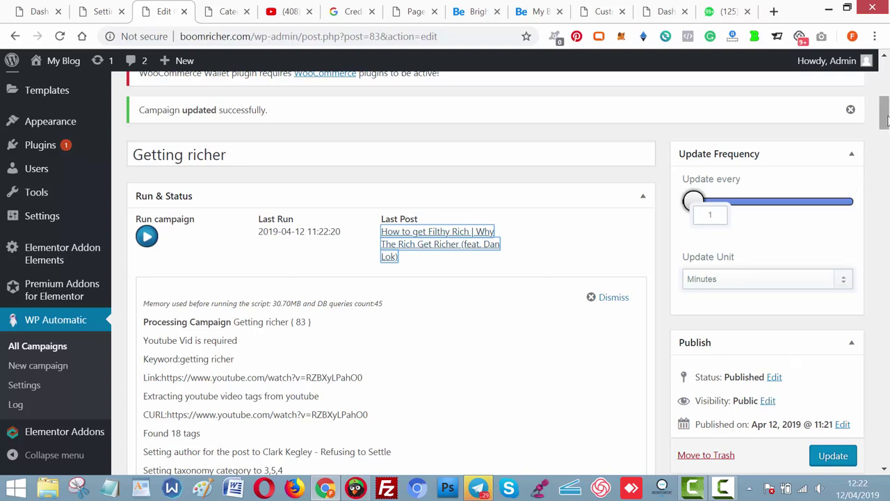
Go to Plugins > Add New and search the directory for woocommerce.
drag(887, 120, 886, 108)
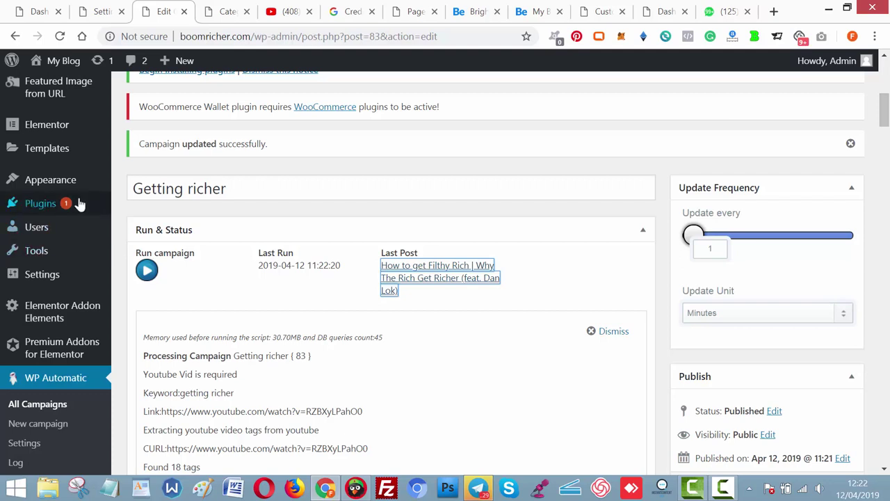
mouse_move(83, 201)
click(140, 225)
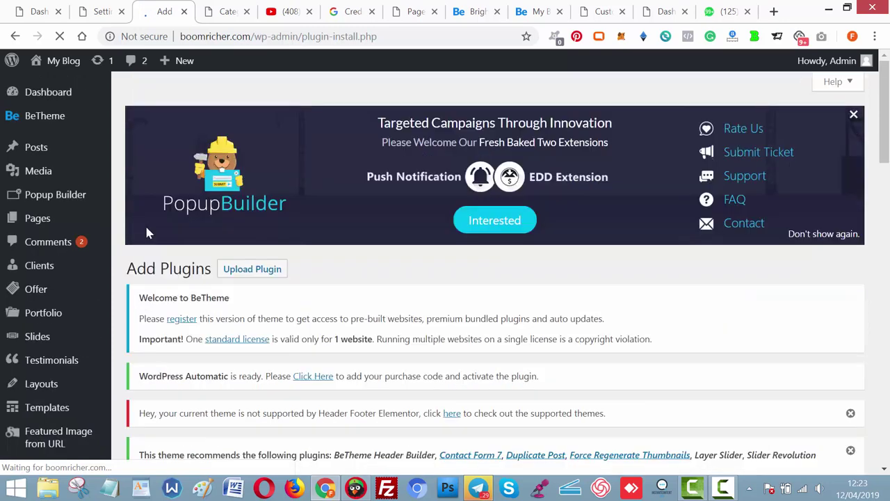
drag(887, 143, 886, 244)
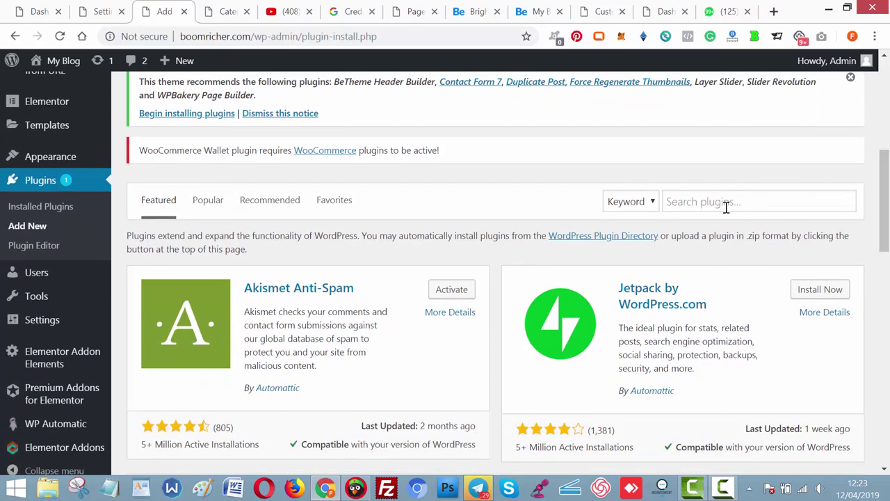
click(725, 206)
text(woo)
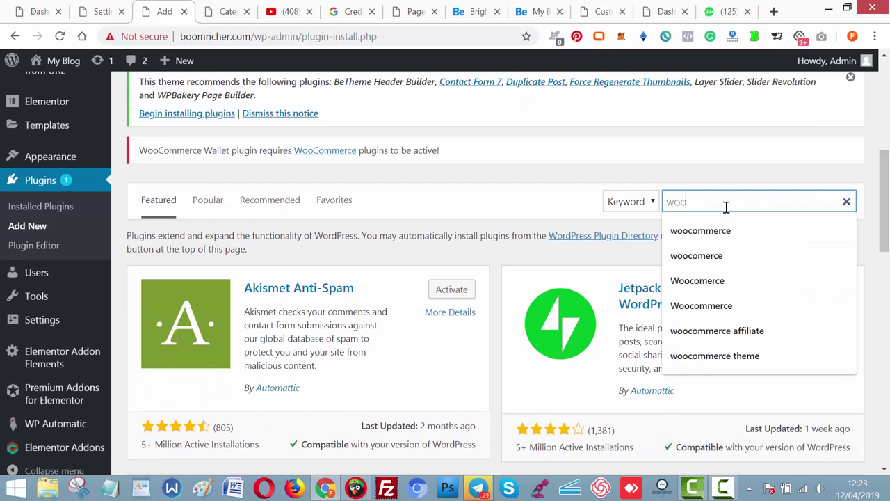
text(commer)
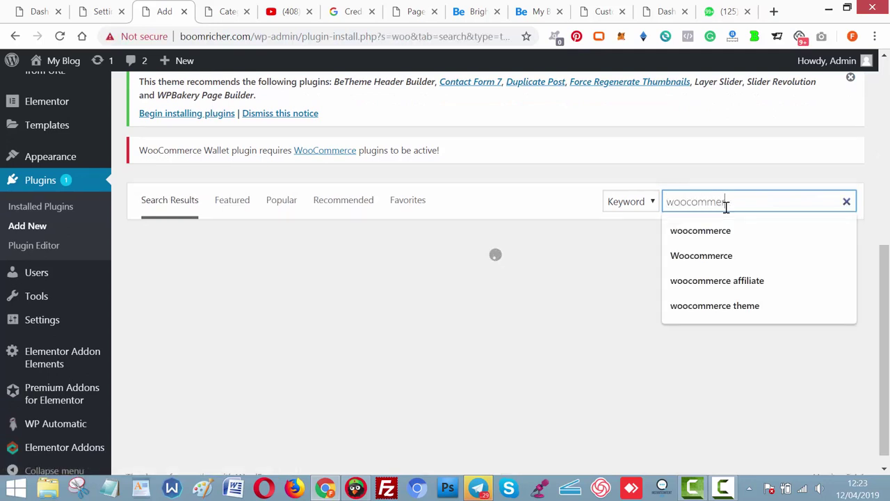
text(ce)
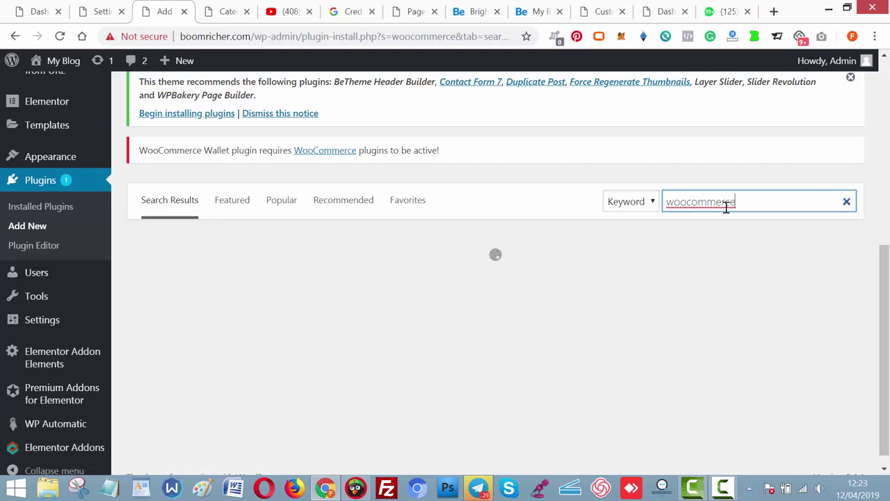
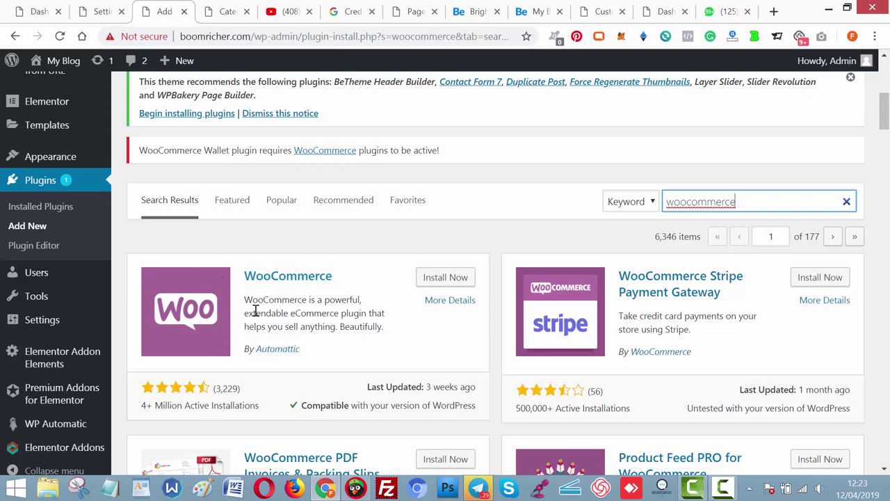
Install WooCommerce and open the OverView page editor in a new tab.
click(447, 277)
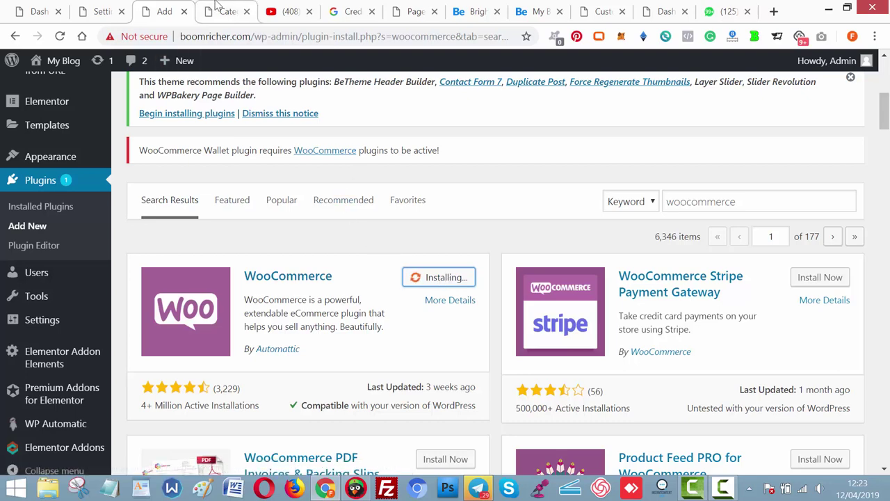
click(415, 11)
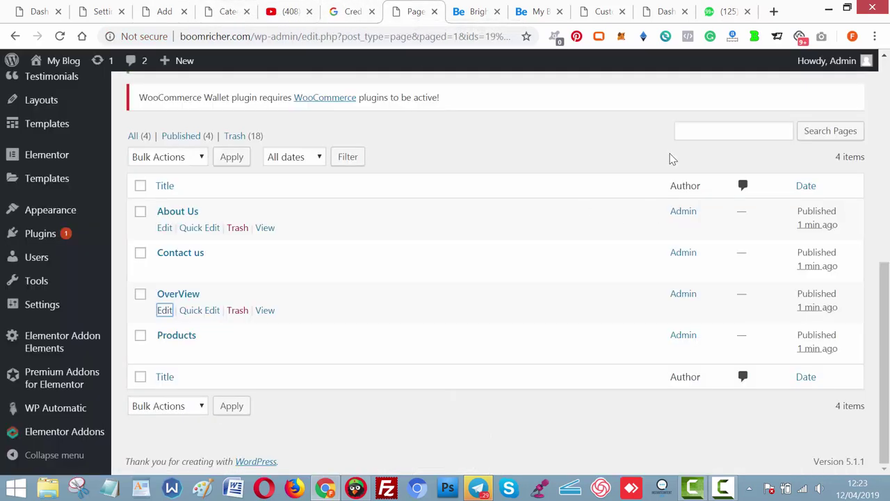
scroll(492, 303, up, 1)
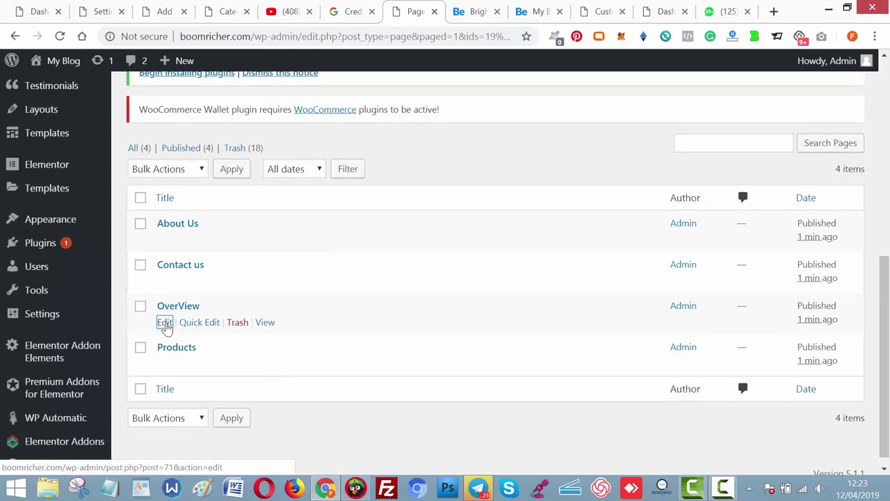
right_click(165, 324)
click(195, 333)
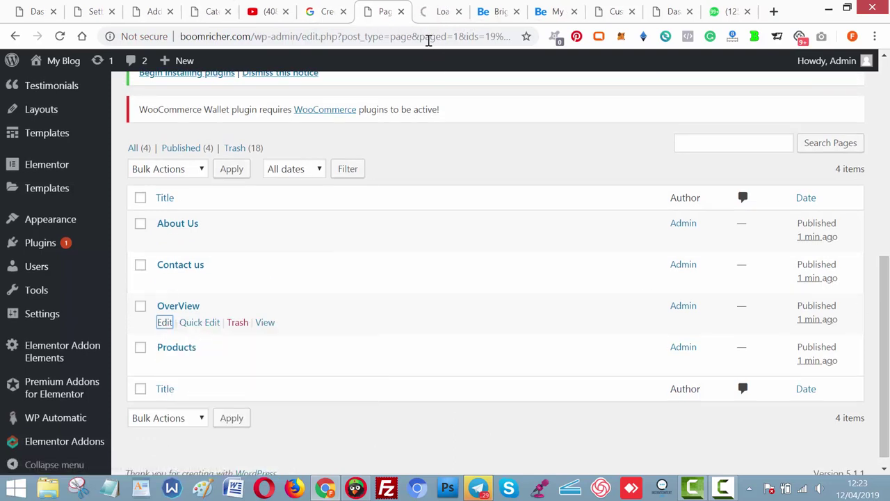
click(431, 14)
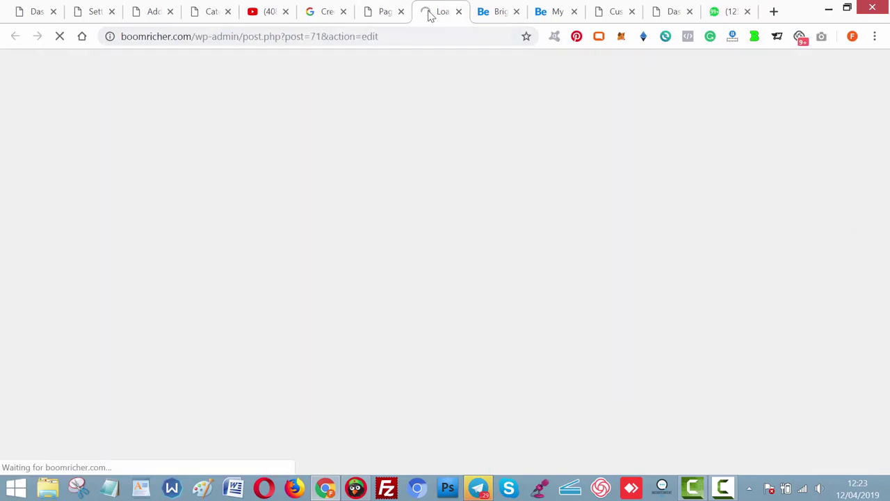
Close the Google API credentials and YouTube channel tabs.
click(318, 15)
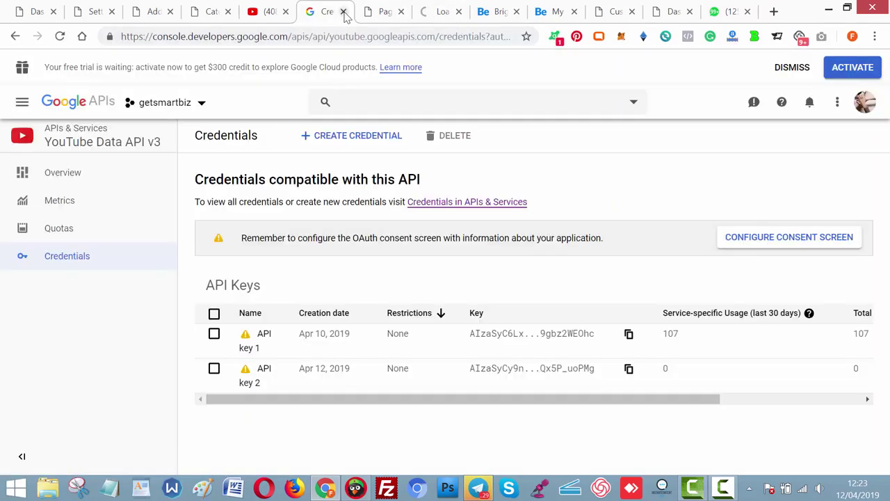
click(343, 12)
click(279, 12)
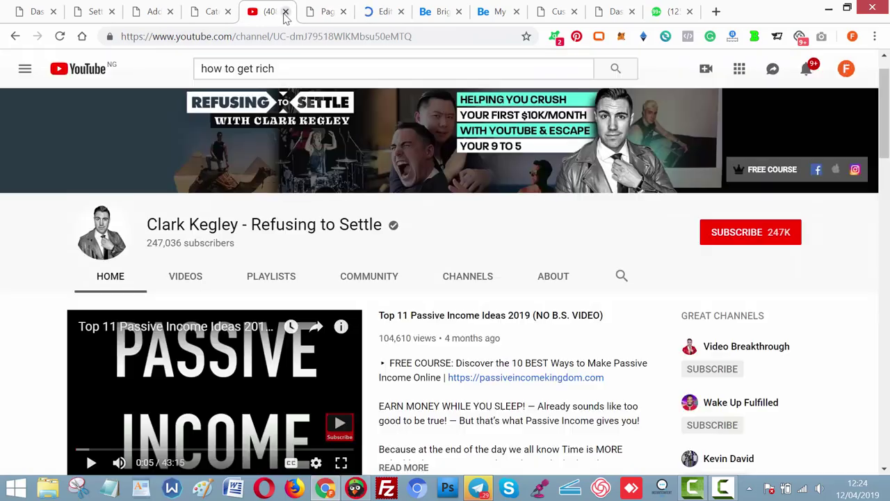
click(285, 11)
Activate the newly installed WooCommerce plugin and return to the OverView editor.
click(220, 14)
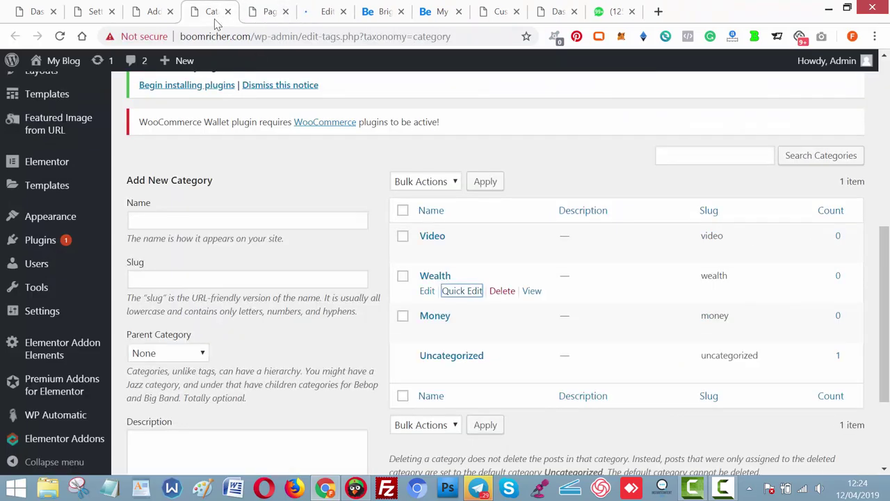
click(170, 14)
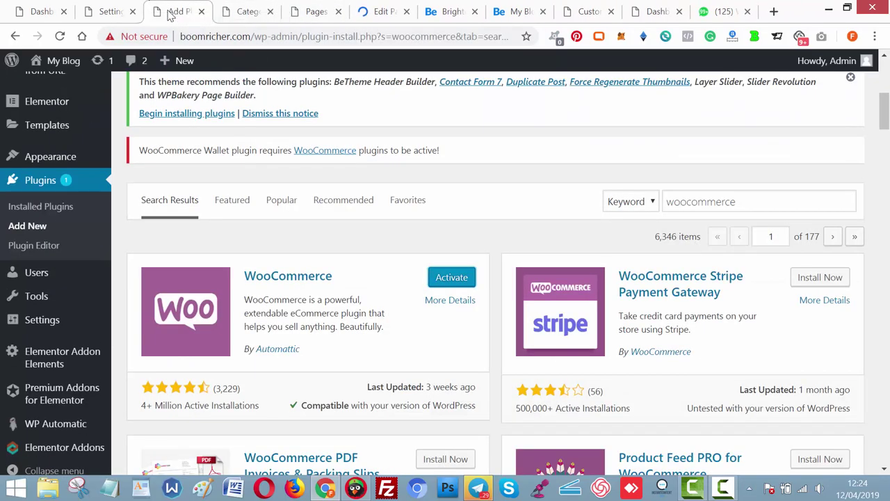
click(445, 284)
click(384, 13)
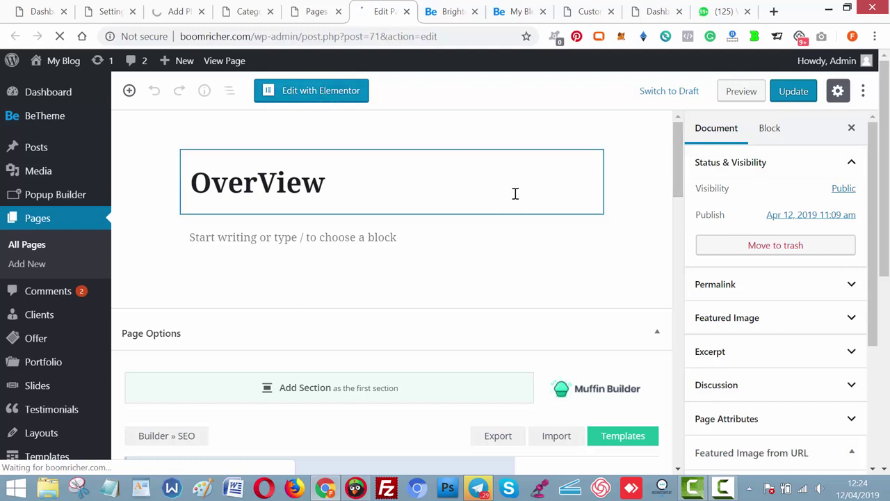
Give the OverView page the Elementor Canvas template, update it, and launch Elementor.
drag(880, 223, 882, 345)
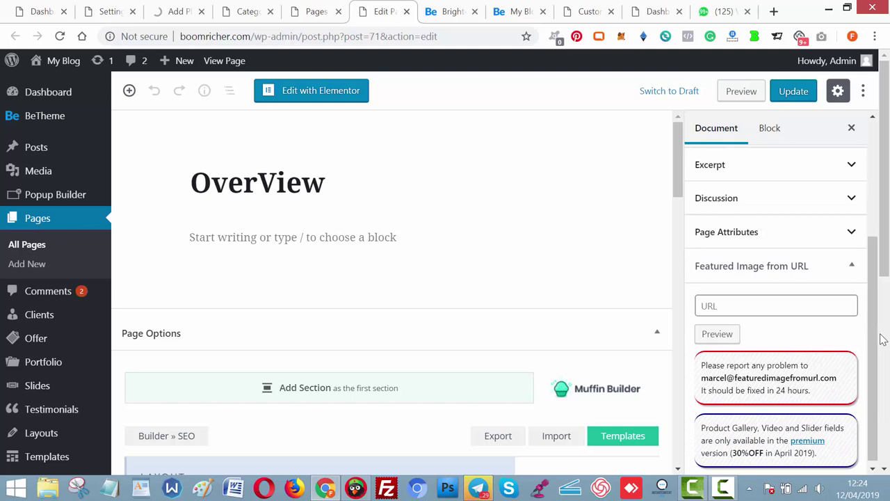
click(831, 236)
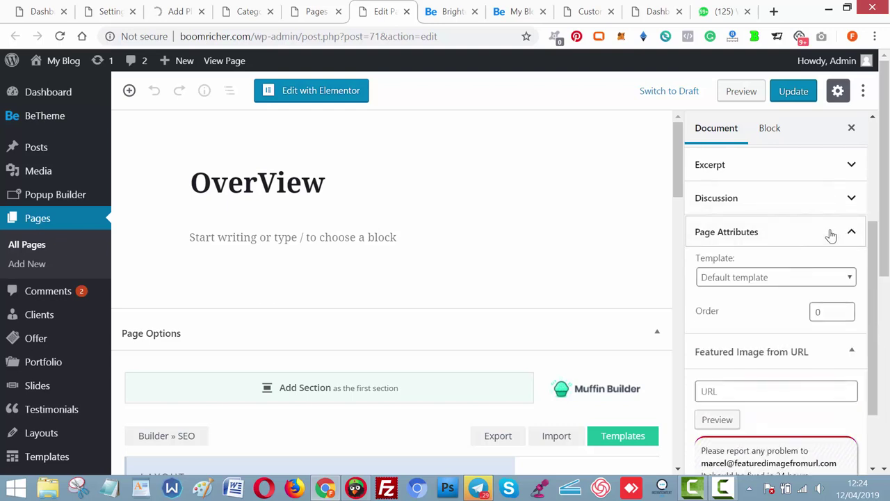
click(780, 280)
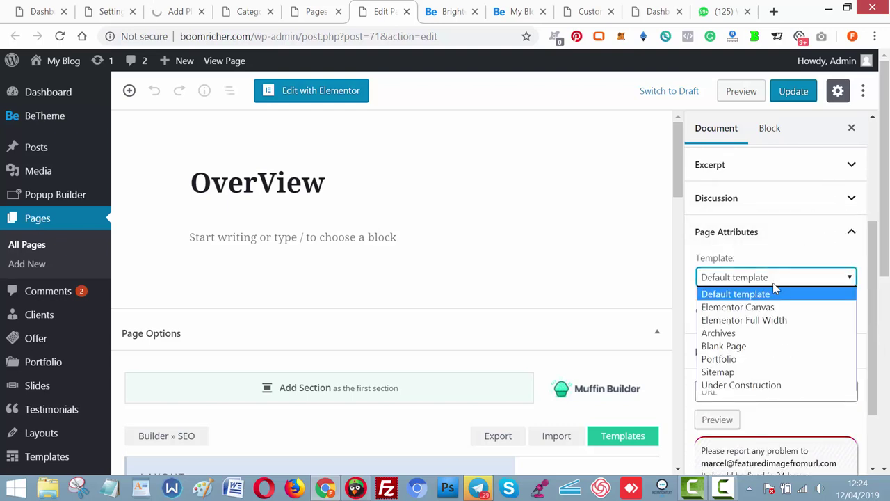
click(753, 308)
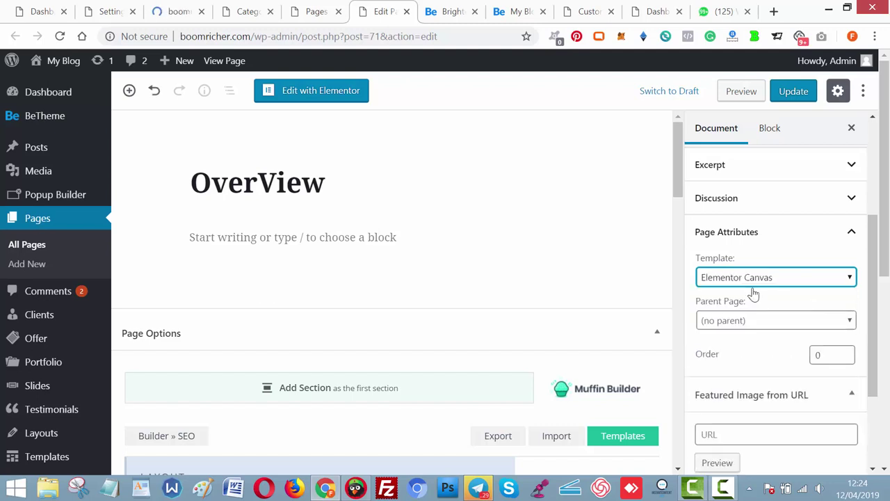
click(799, 97)
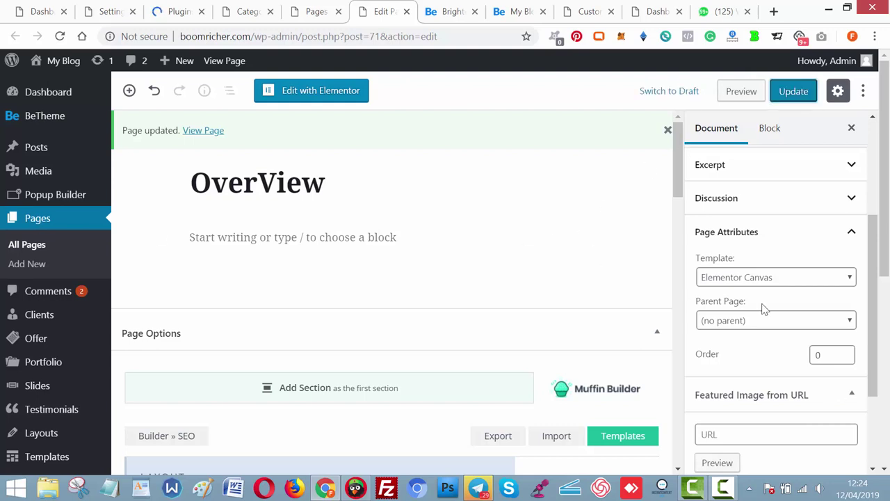
click(349, 99)
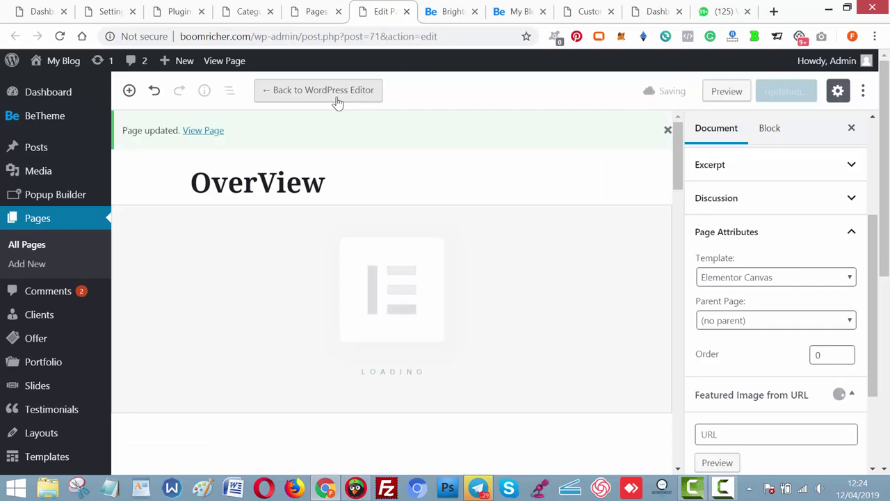
click(431, 12)
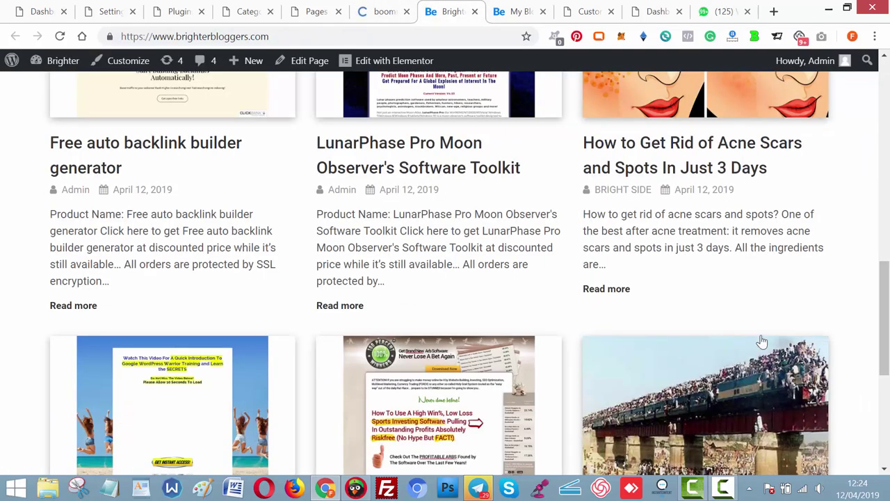
Go to the Installed Plugins page and scroll down the plugin list.
drag(885, 318, 886, 97)
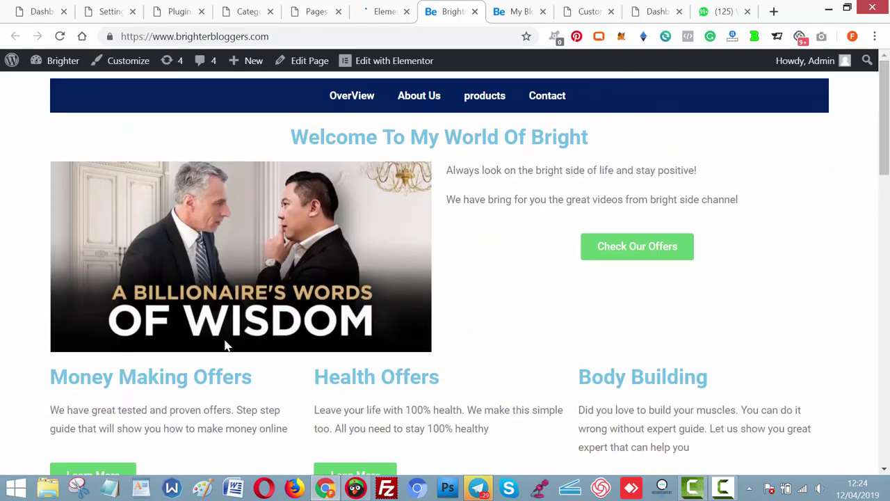
click(389, 8)
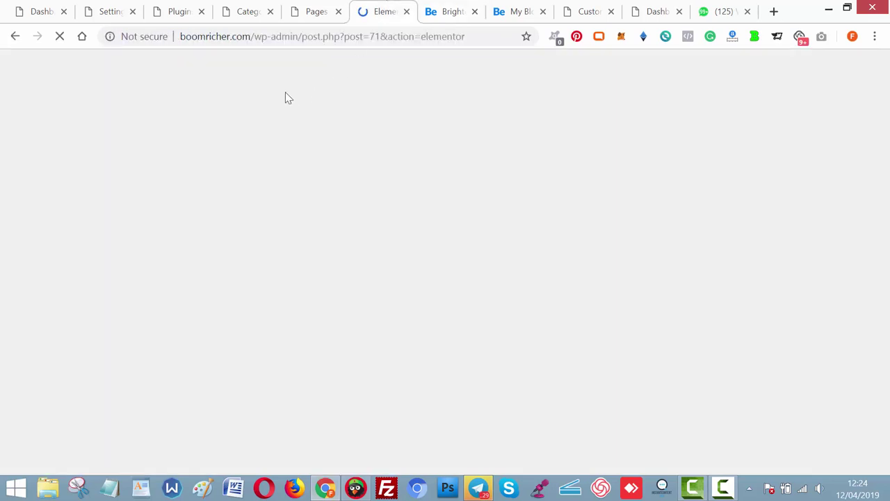
click(310, 15)
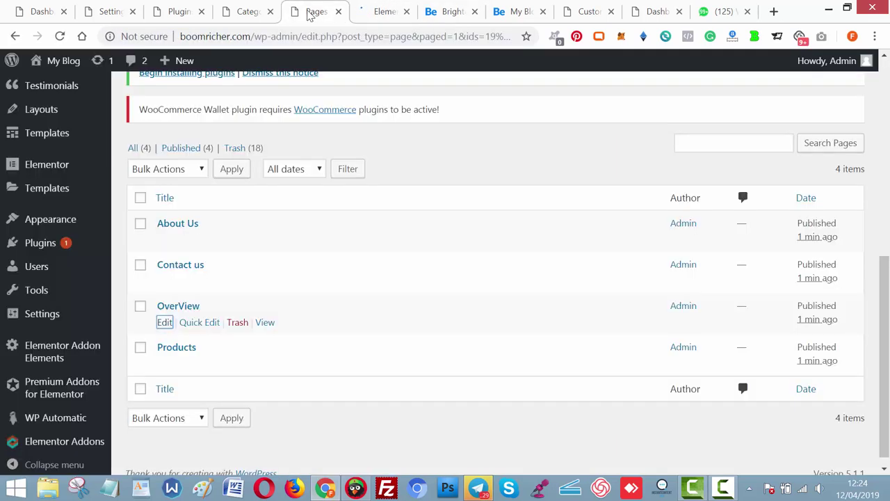
click(178, 12)
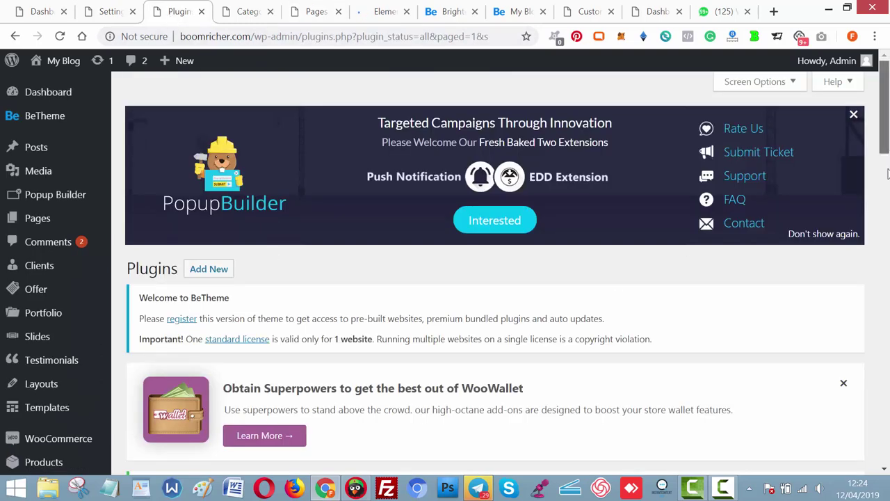
scroll(884, 112, down, 7)
scroll(887, 261, down, 1)
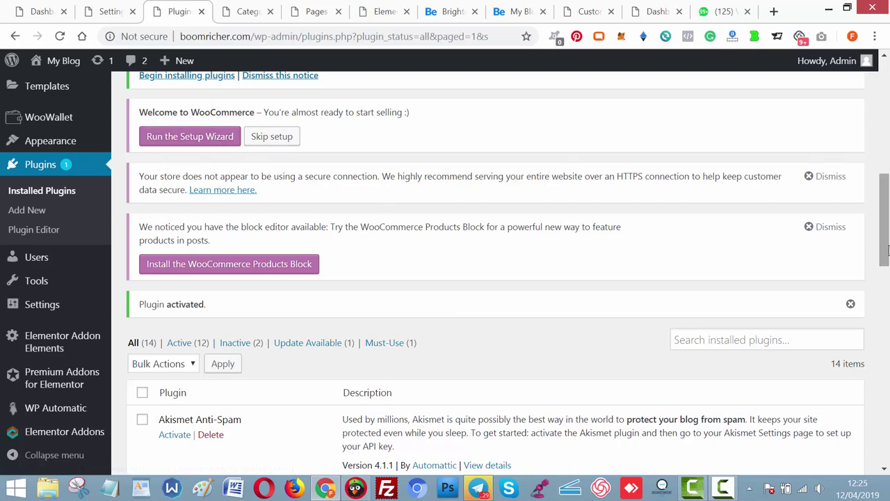
drag(885, 250, 888, 180)
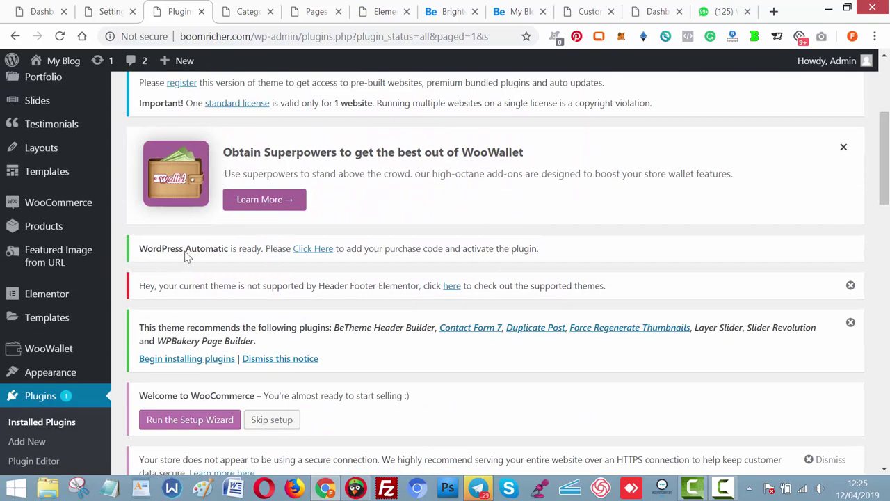
Review the active Elementor add-ons like Flexible Elementor Panel and Livemesh Addons for Elementor.
mouse_move(77, 209)
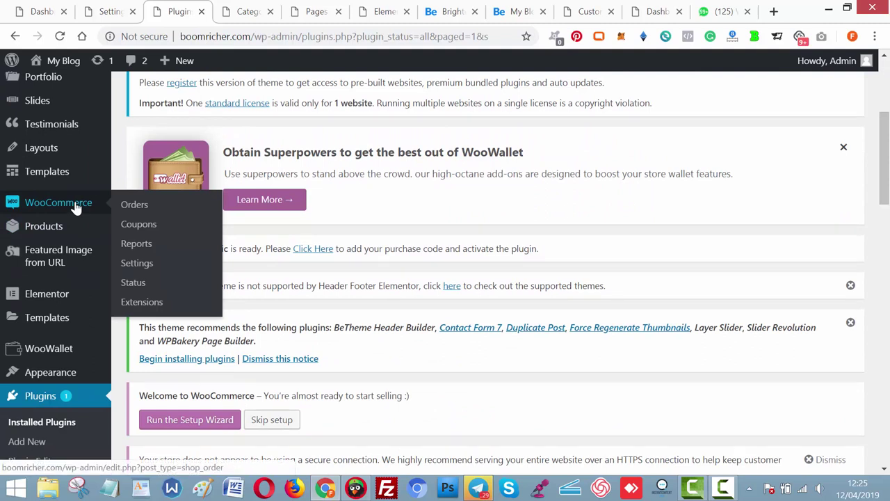
mouse_move(70, 231)
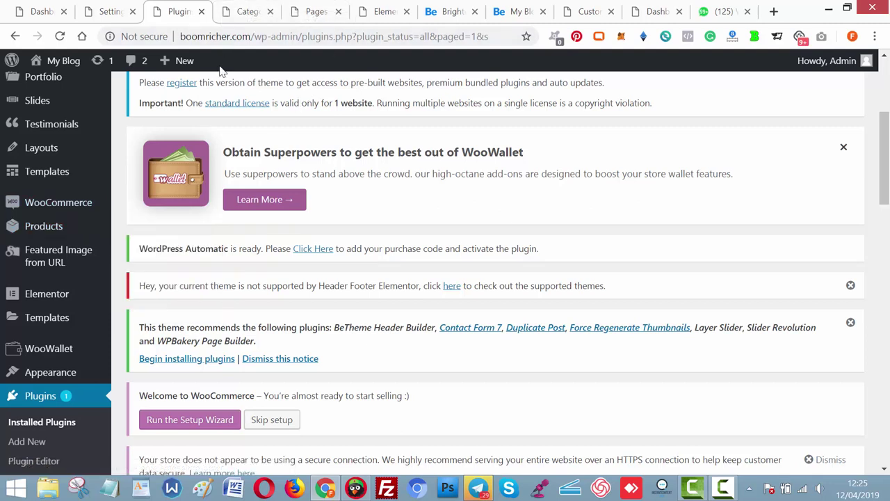
click(246, 13)
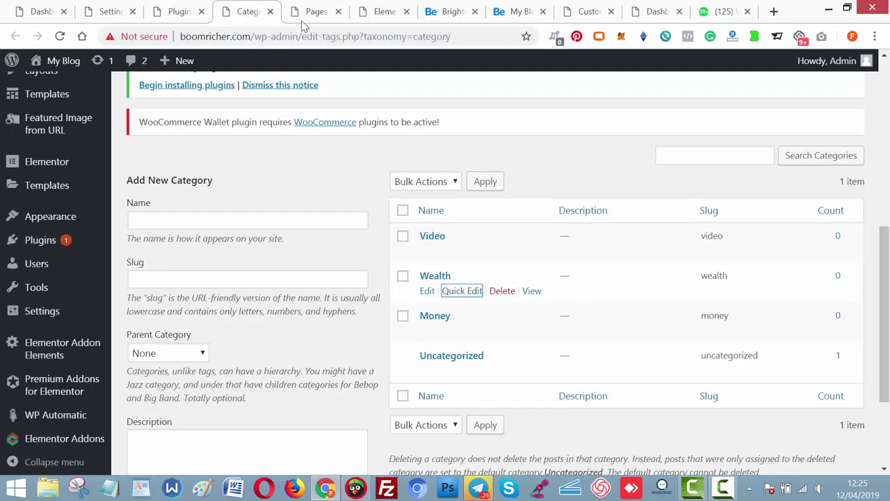
click(376, 13)
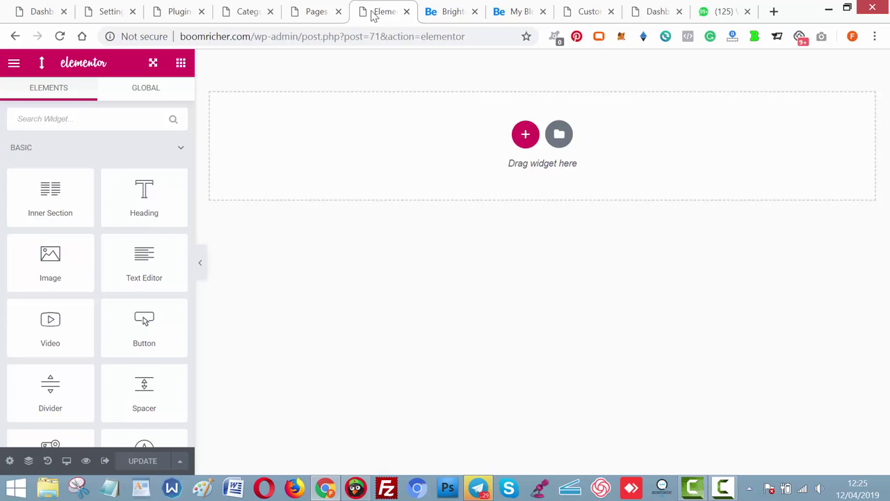
click(174, 10)
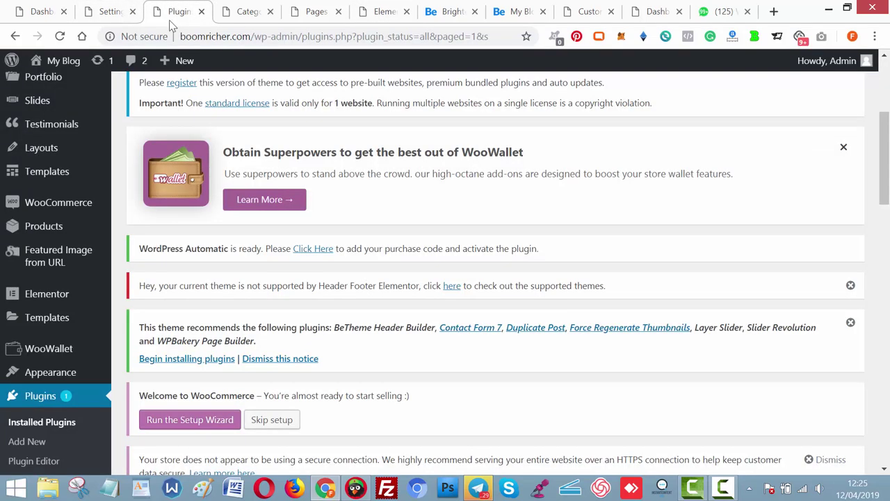
drag(884, 159, 885, 336)
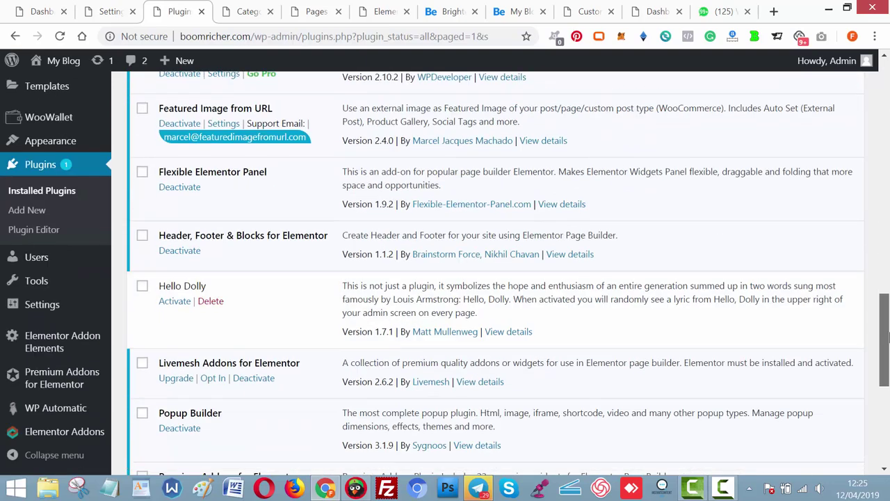
mouse_move(68, 407)
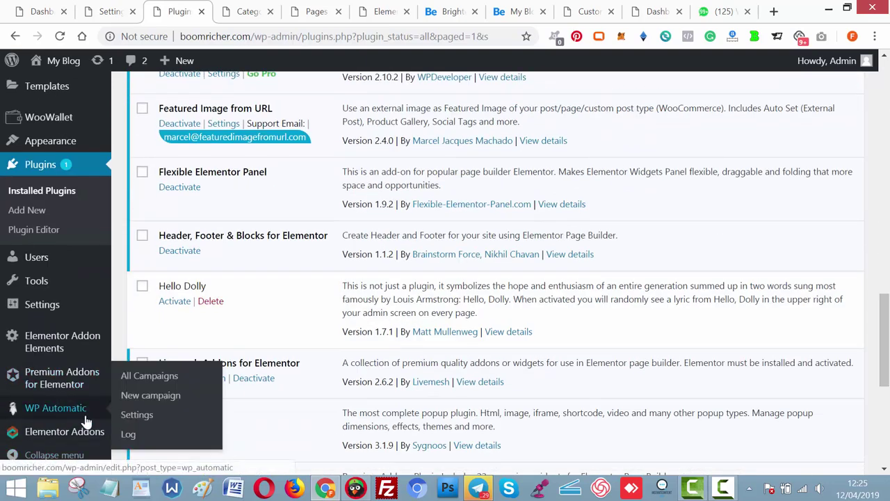
Start a new WP Automatic campaign titled 'Clickbank Products'.
click(142, 400)
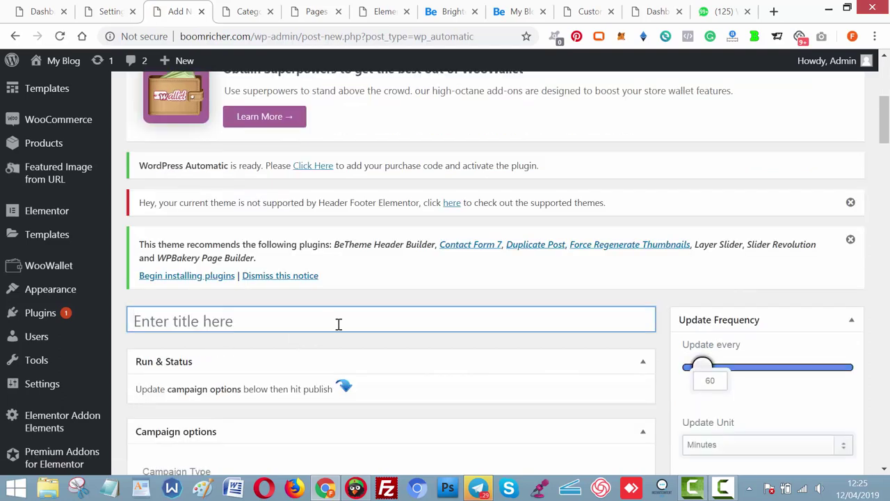
drag(884, 117, 884, 136)
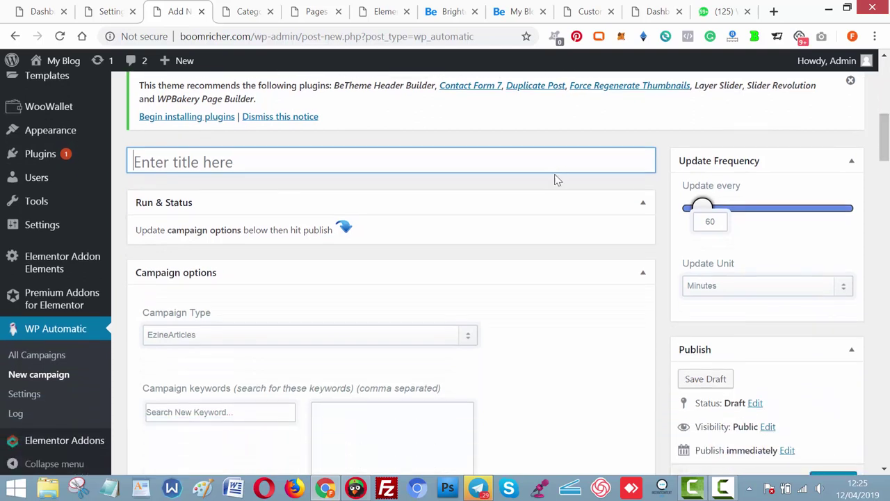
click(476, 168)
text(Cli)
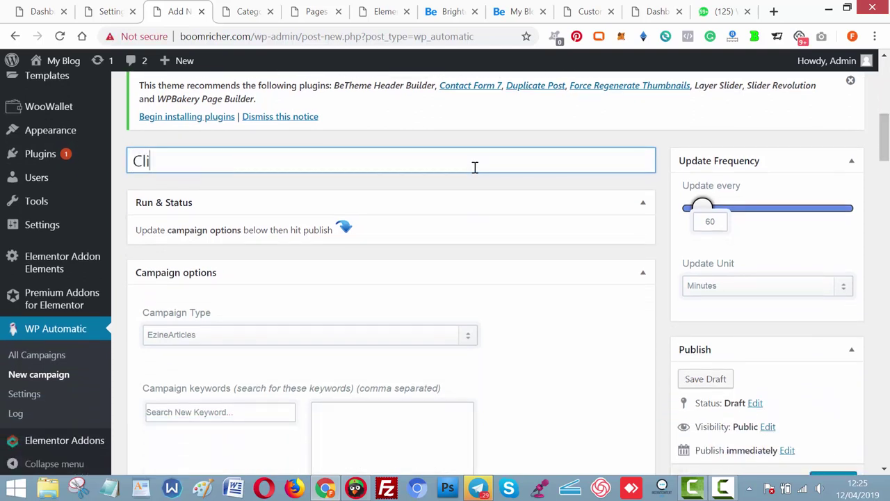
text(ckbank )
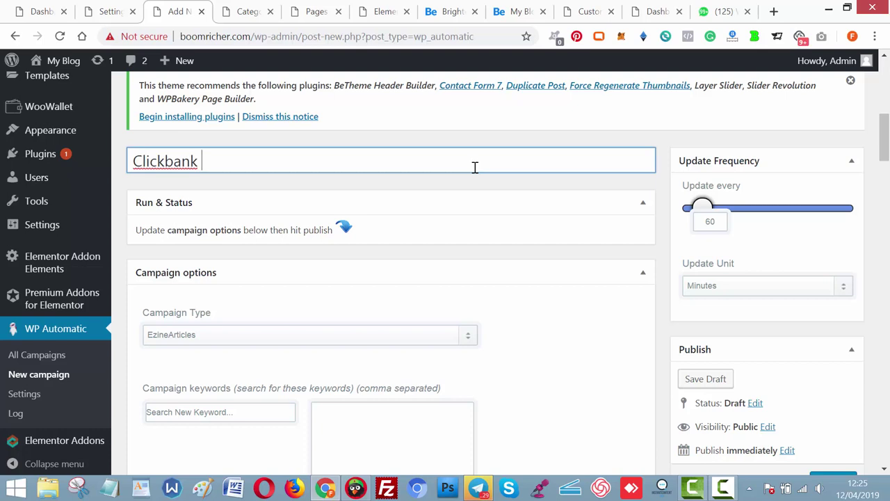
text(Products)
drag(885, 147, 884, 167)
click(417, 183)
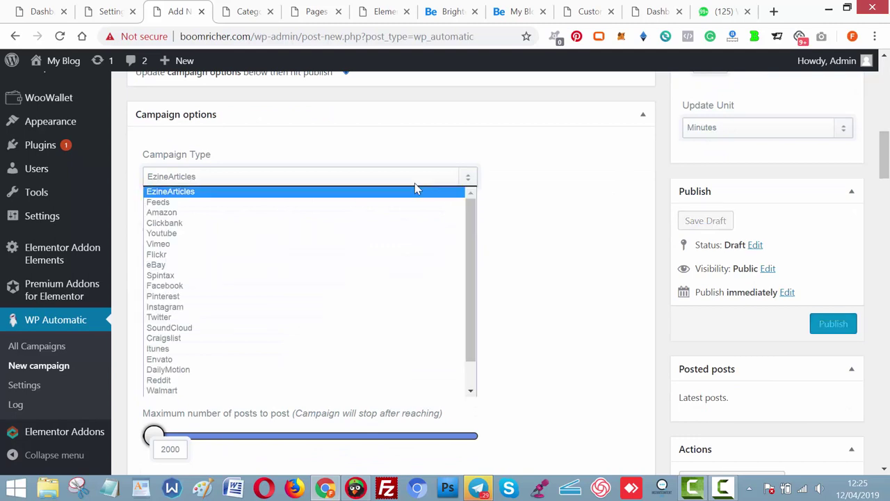
Set the campaign type to Clickbank with keywords how to make money, health and fitness.
click(217, 224)
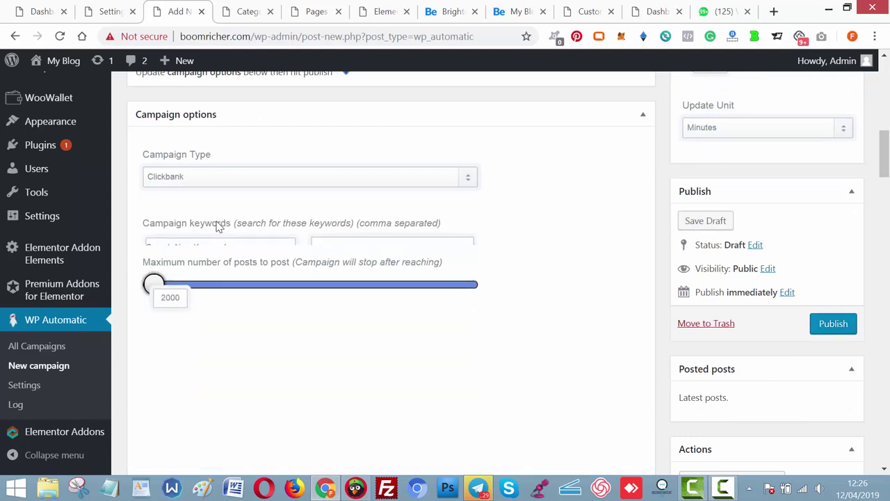
click(243, 259)
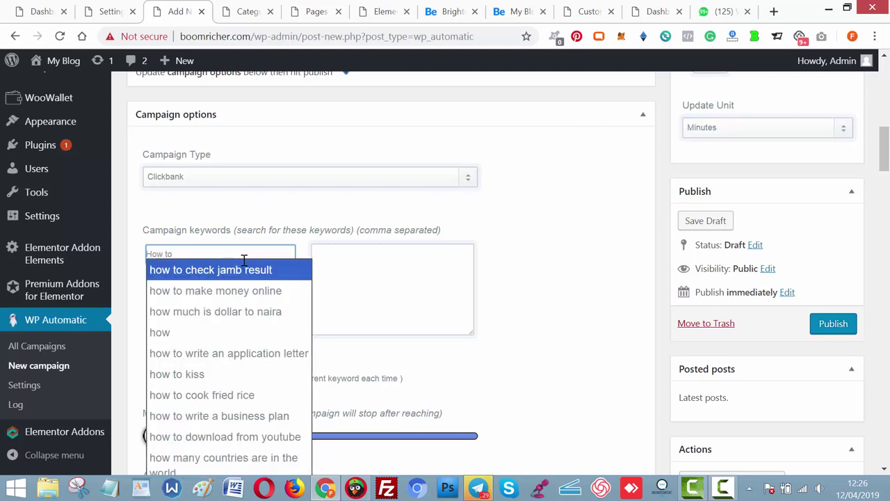
text(moe)
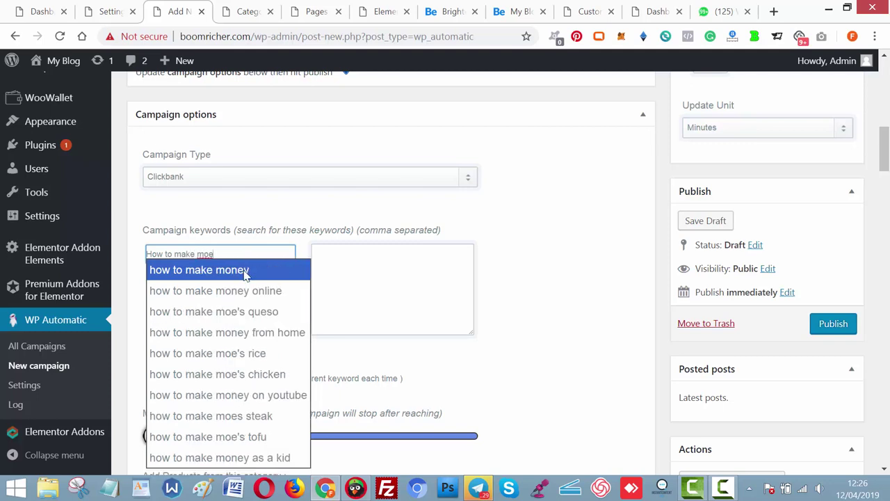
click(245, 275)
click(228, 256)
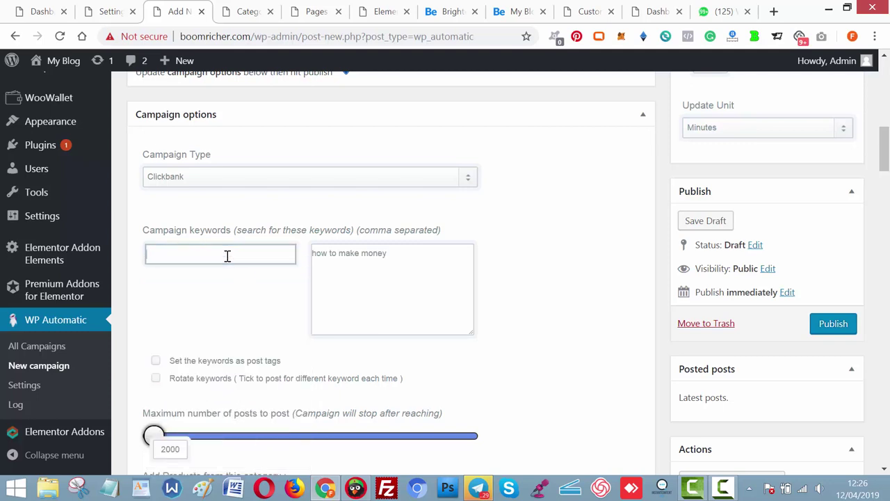
text(Health)
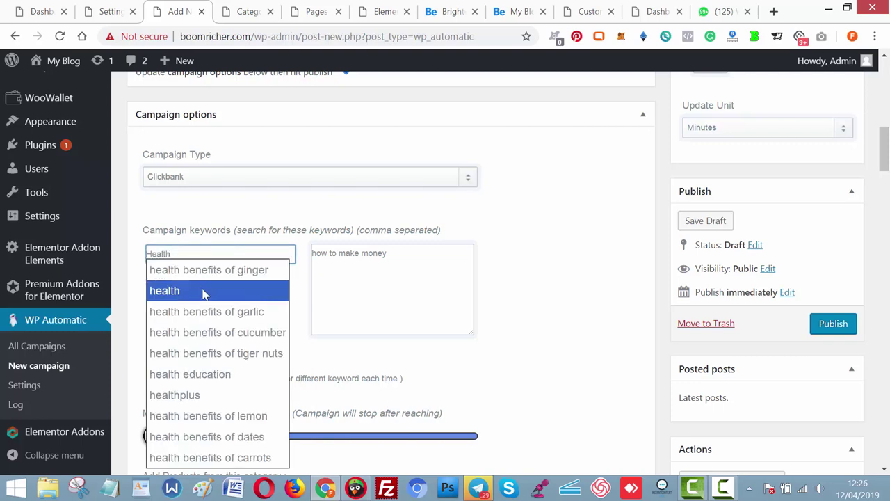
click(202, 288)
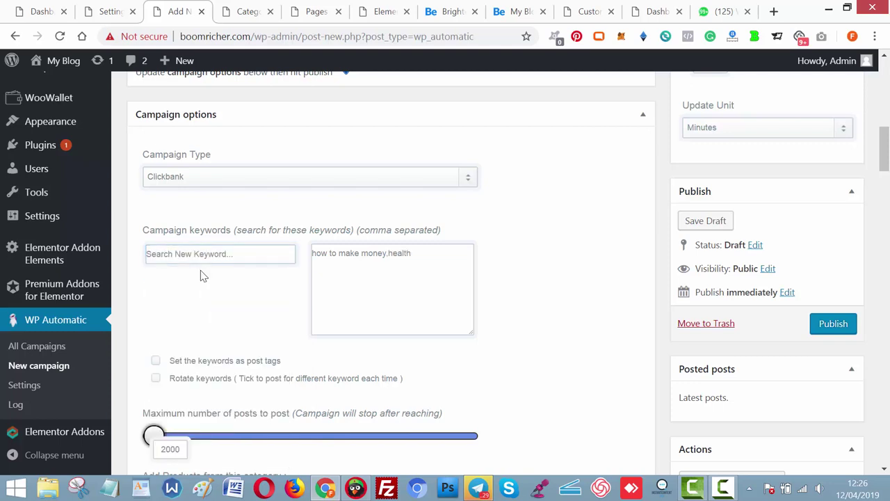
click(195, 253)
text(fi)
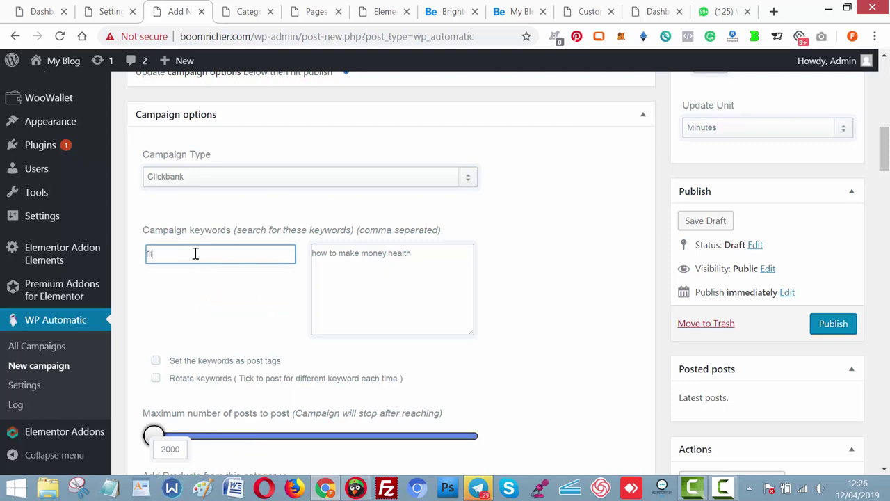
text(tnes)
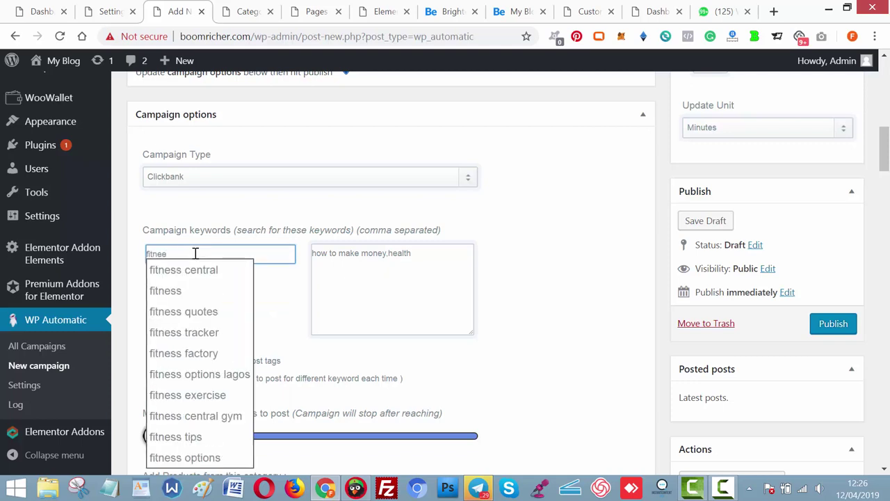
text(s)
click(189, 290)
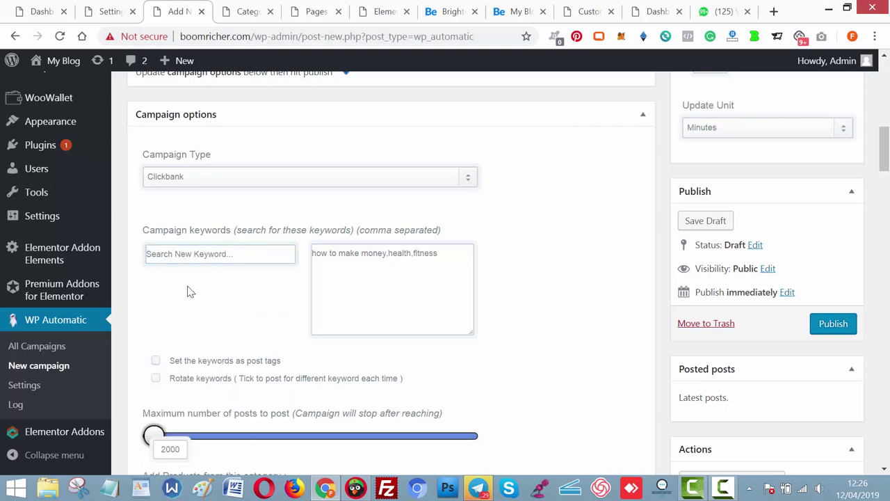
Add the keywords bodybuilding, blogging, software and plugins.
click(188, 254)
text(bo)
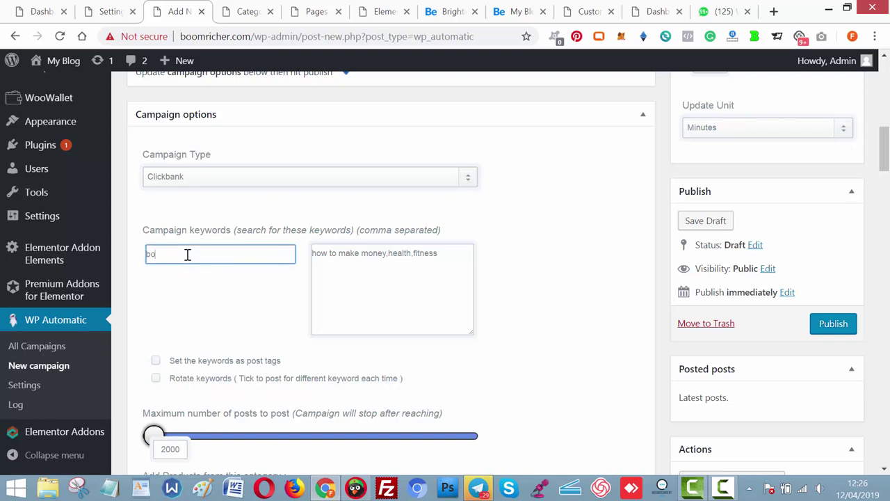
text(dy buildi)
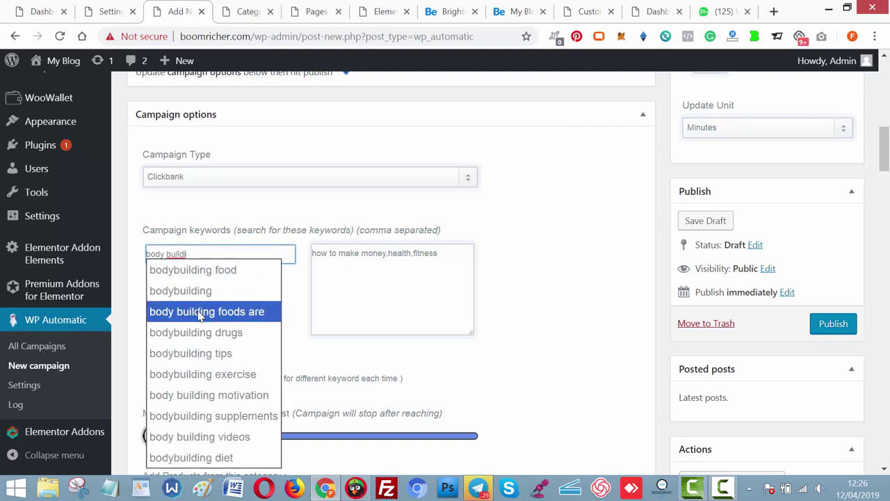
click(198, 300)
click(193, 253)
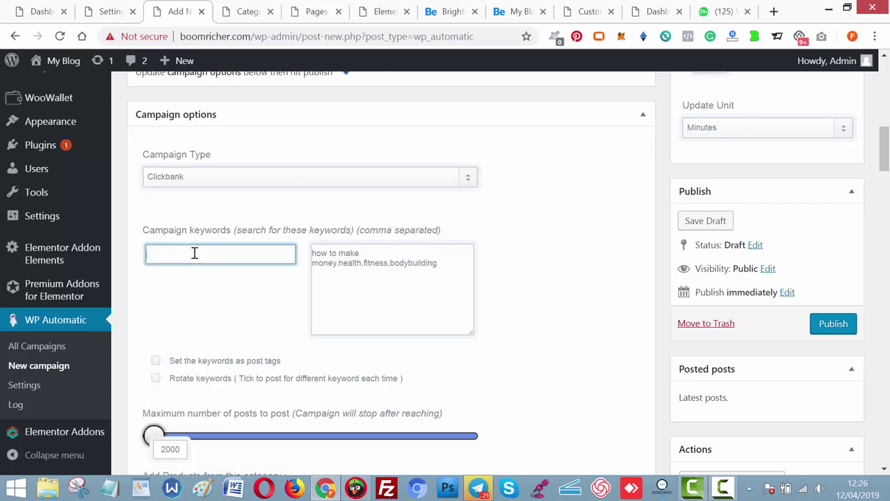
text(blogg)
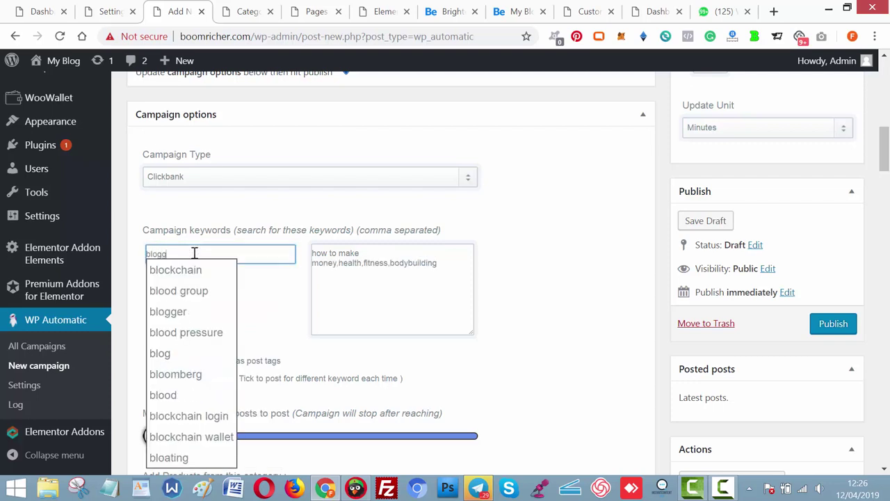
text(in)
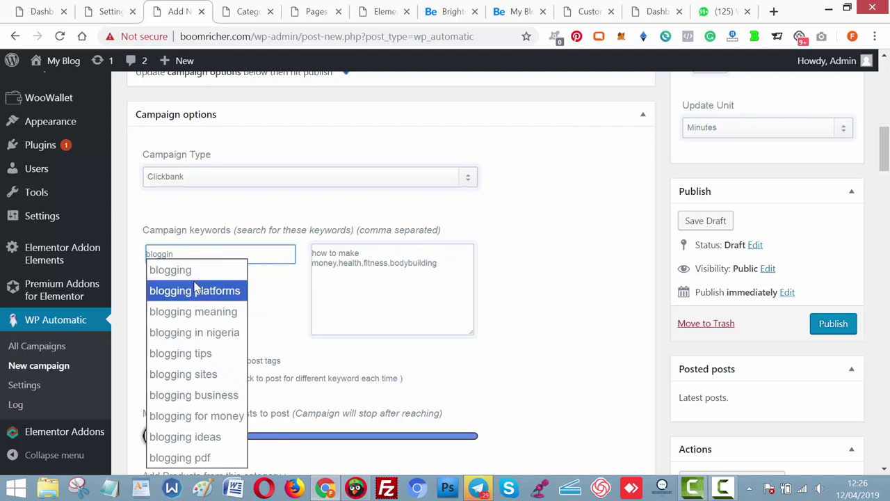
click(194, 271)
click(190, 258)
text(s)
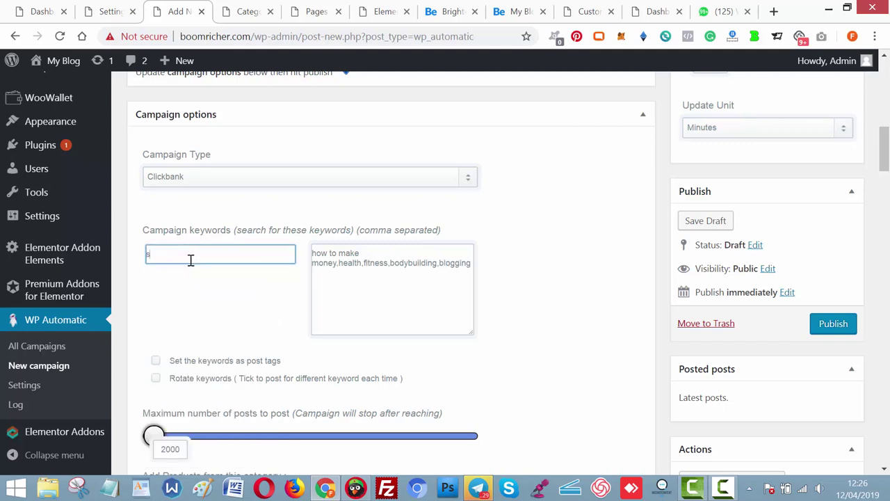
text(ofware)
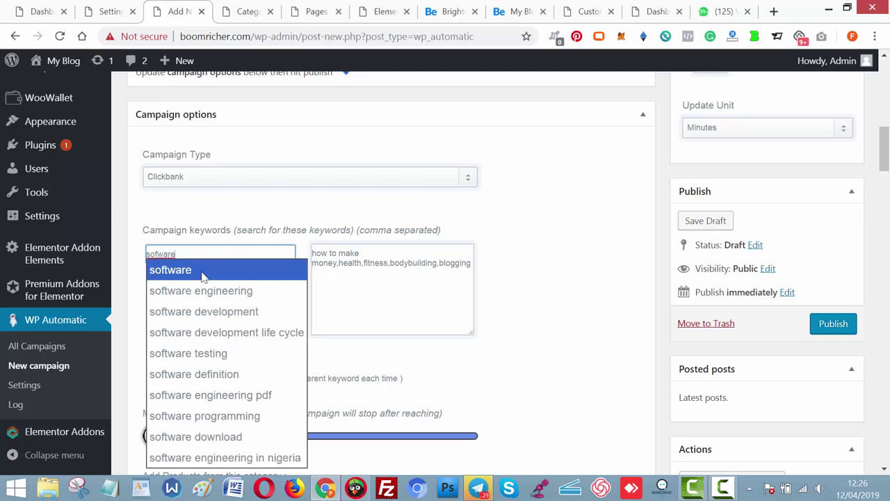
click(202, 276)
click(192, 254)
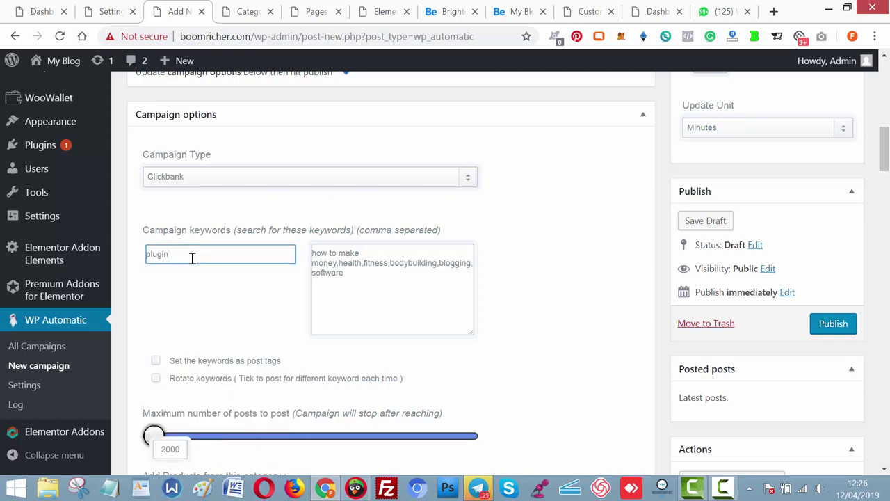
text(plugin)
click(195, 276)
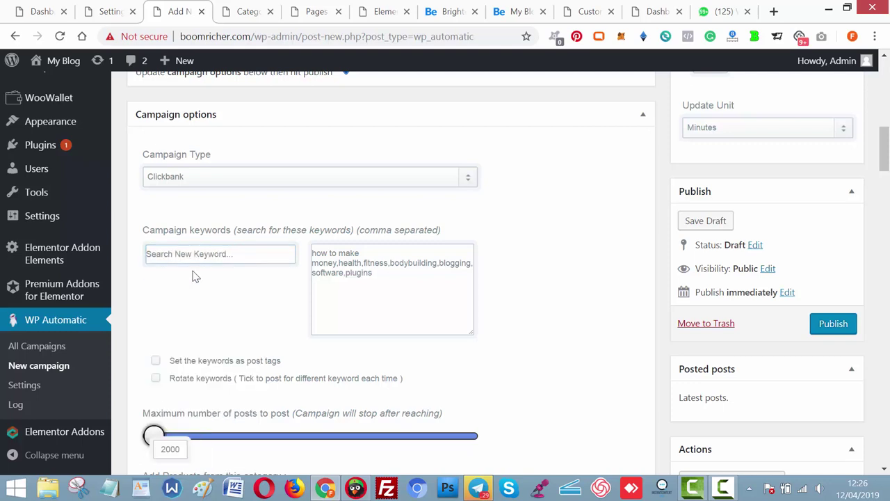
Set the maximum number of posts to 100 and review the category and Images options.
scroll(673, 141, down, 3)
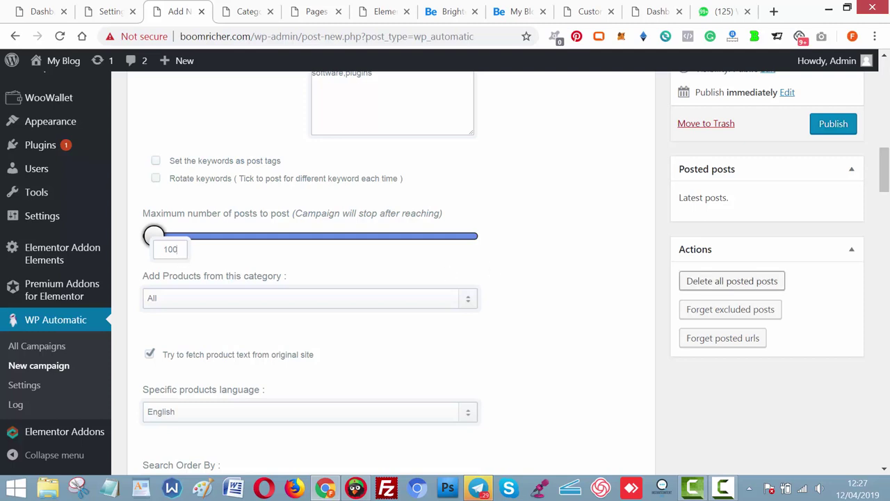
drag(885, 181, 884, 336)
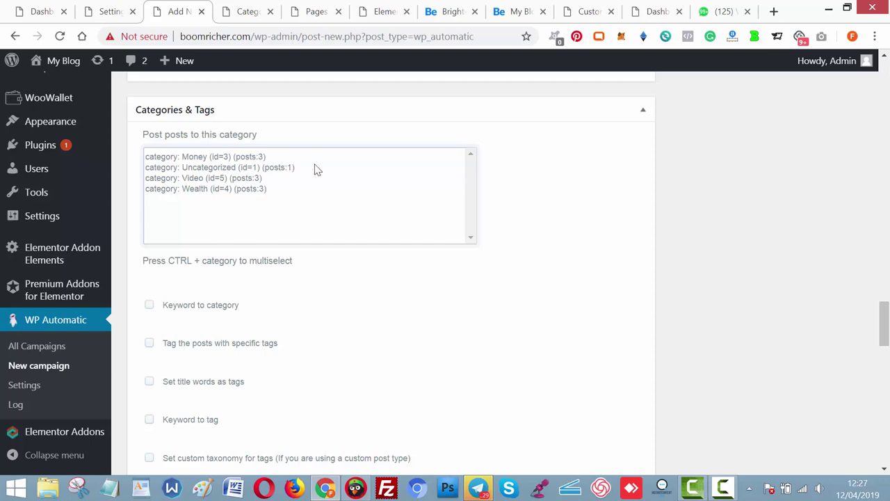
scroll(884, 309, up, 2)
drag(886, 310, 886, 298)
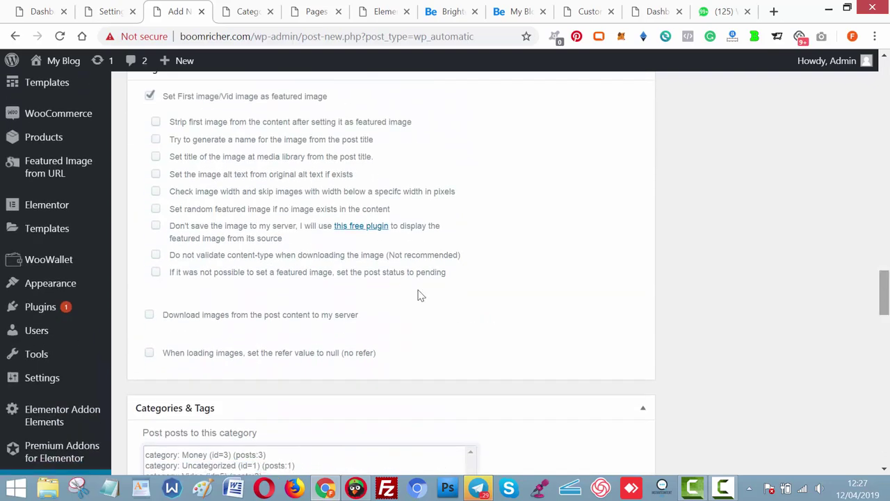
mouse_move(34, 139)
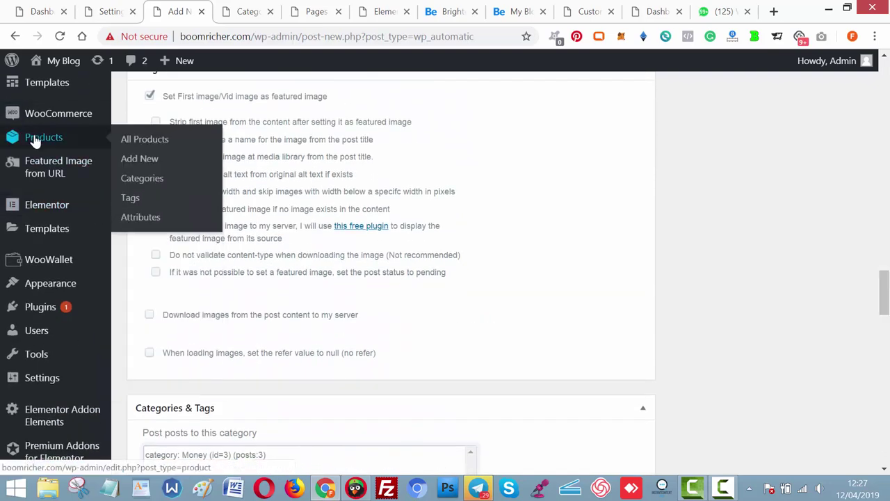
Add a 'Clickbank Offers' product category from a new tab, then return to the campaign.
right_click(142, 181)
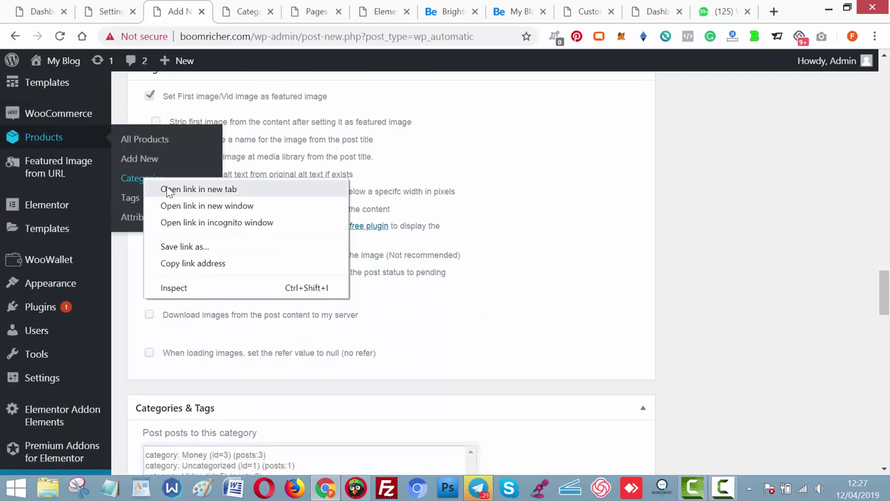
click(170, 188)
click(219, 19)
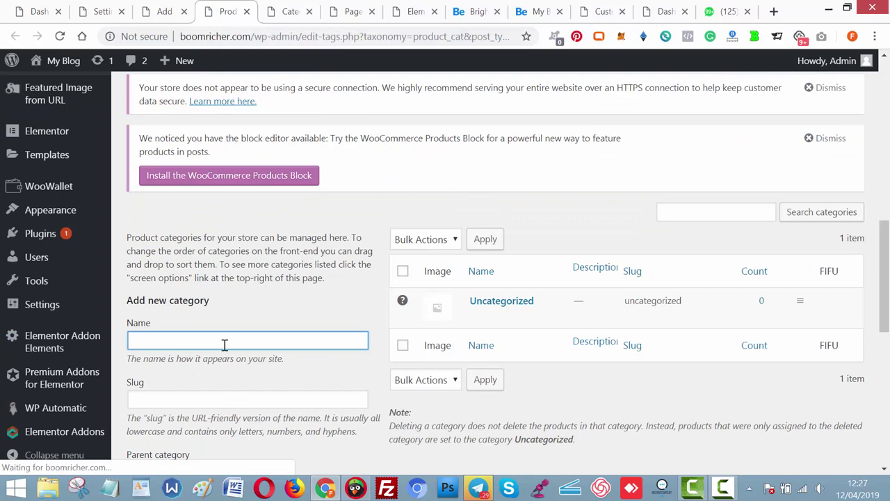
text(C)
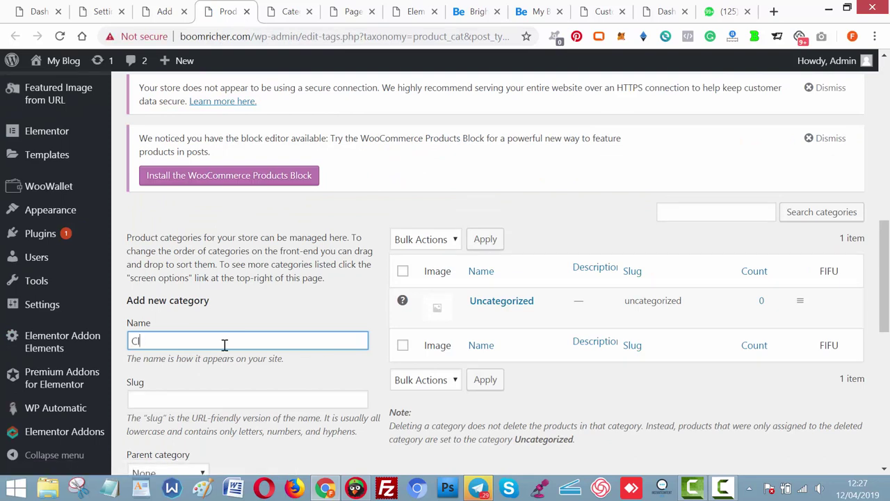
text(lickbank O)
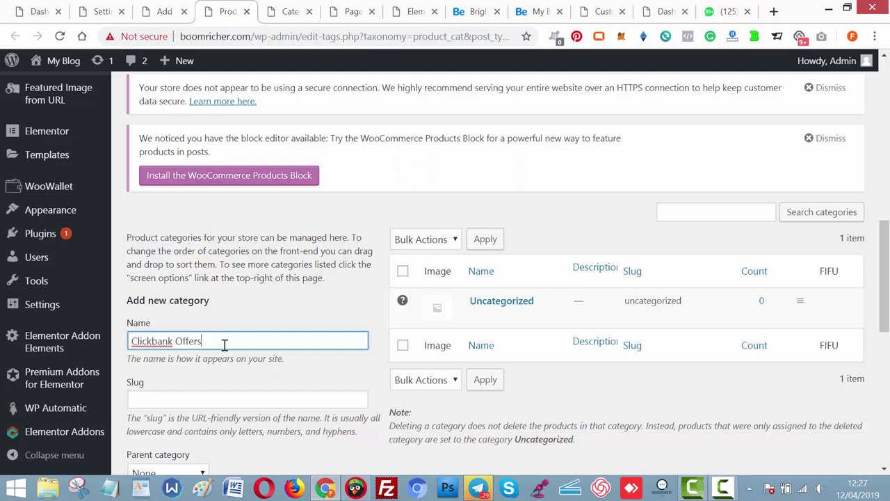
text(ffers)
key(Return)
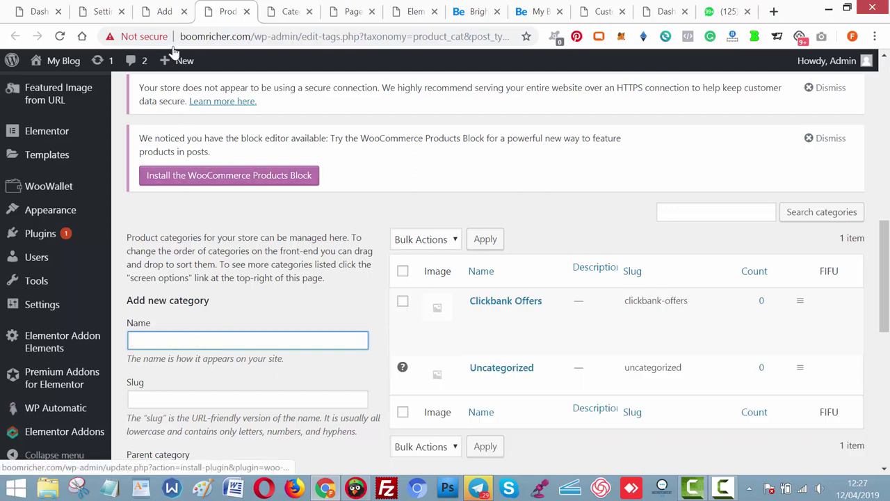
click(165, 12)
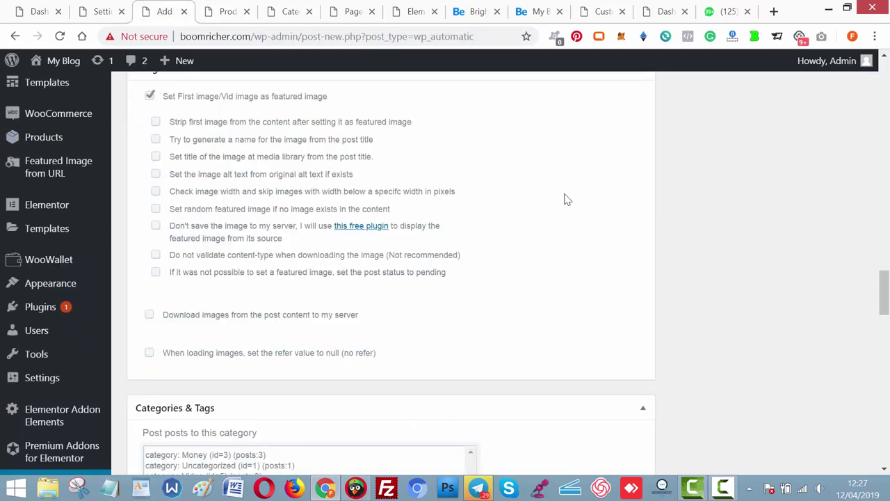
Set the post type to product, filed under product_cat: Uncategorized.
drag(885, 285, 886, 228)
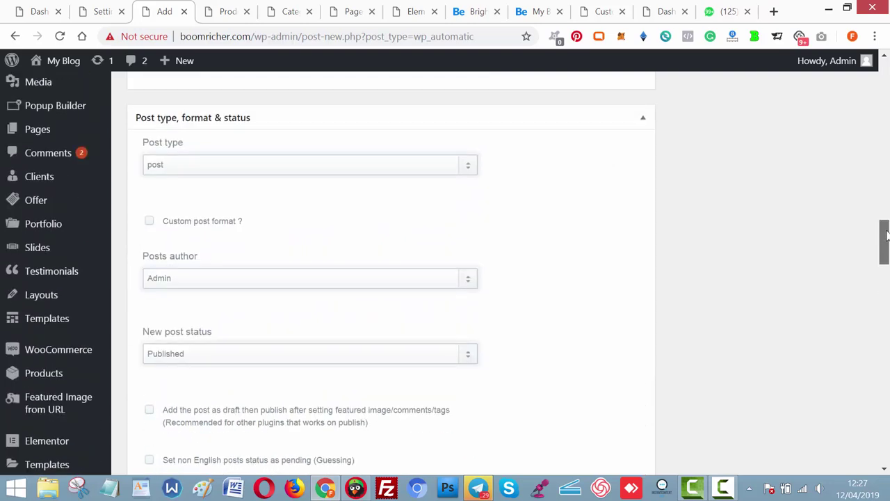
click(340, 167)
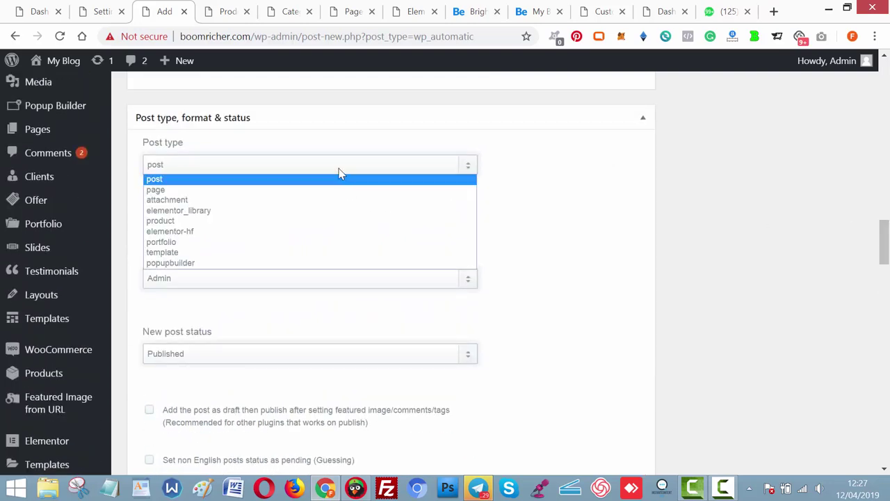
click(293, 224)
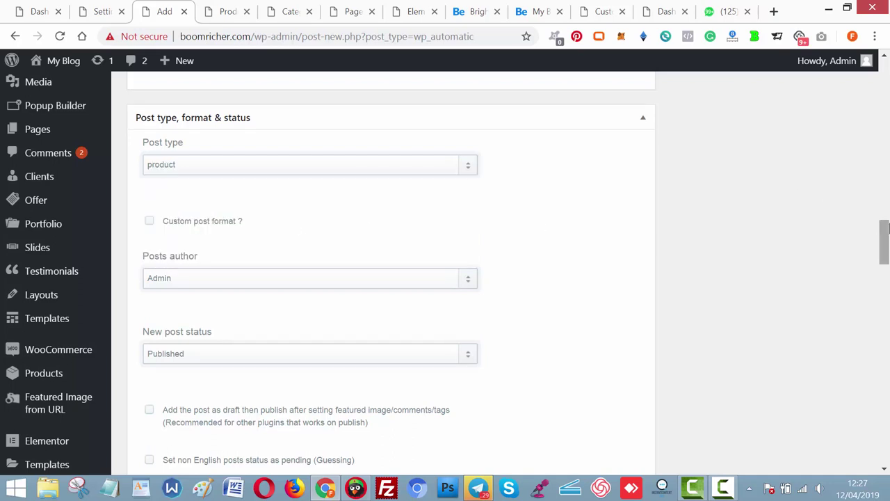
drag(886, 237, 886, 307)
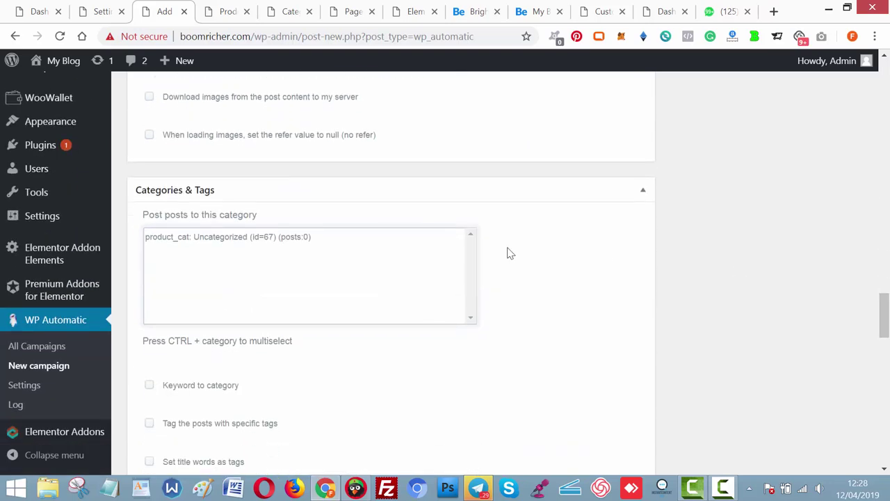
click(230, 236)
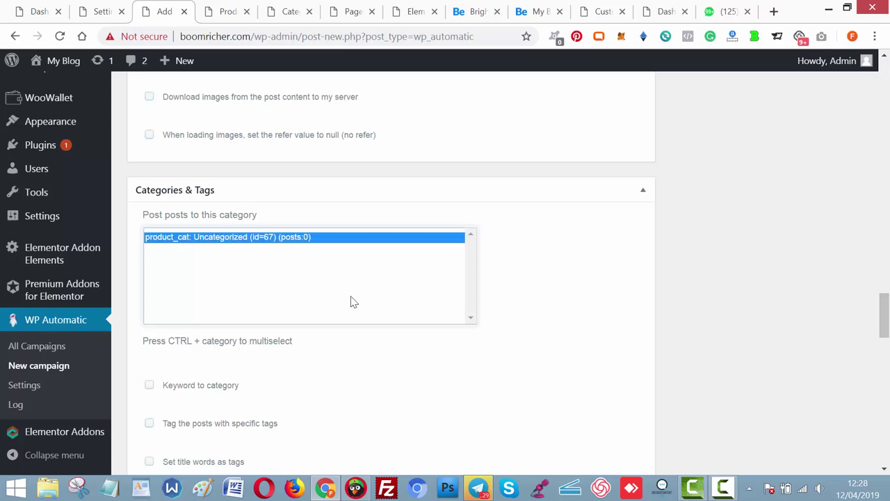
drag(884, 316, 885, 169)
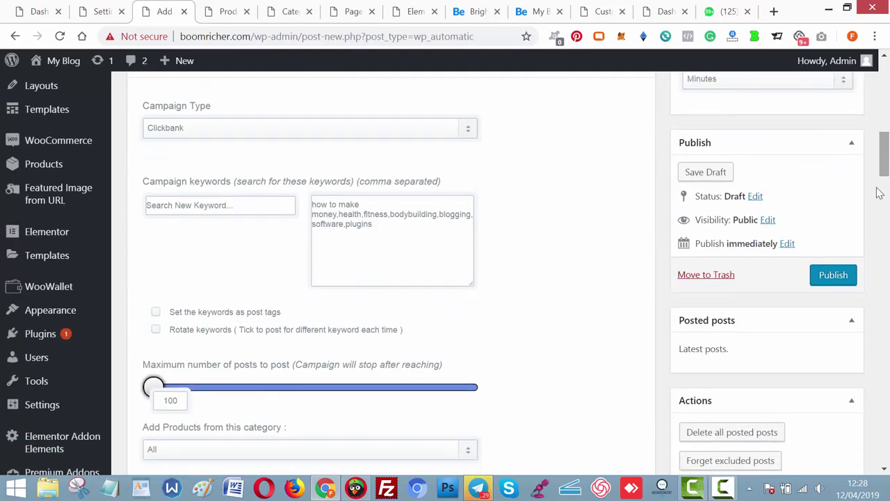
Publish the campaign, file posts under Clickbank Offers, update every 1 minute, and save.
click(834, 285)
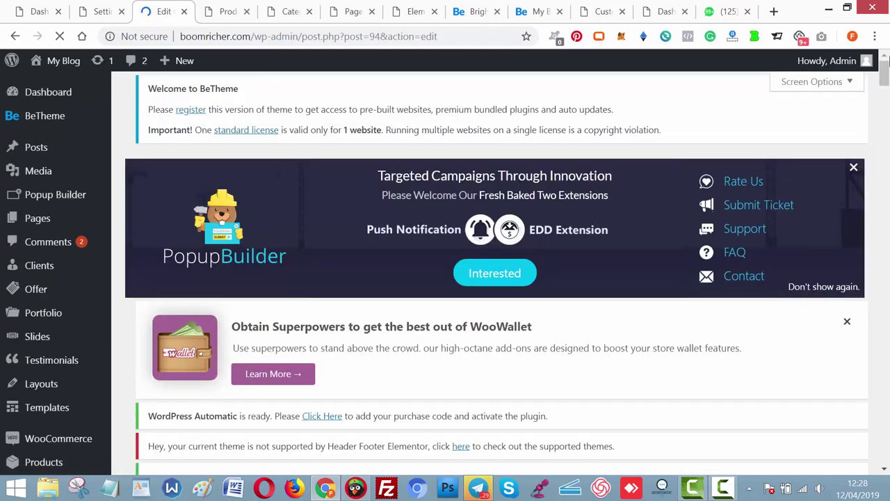
scroll(885, 61, down, 10)
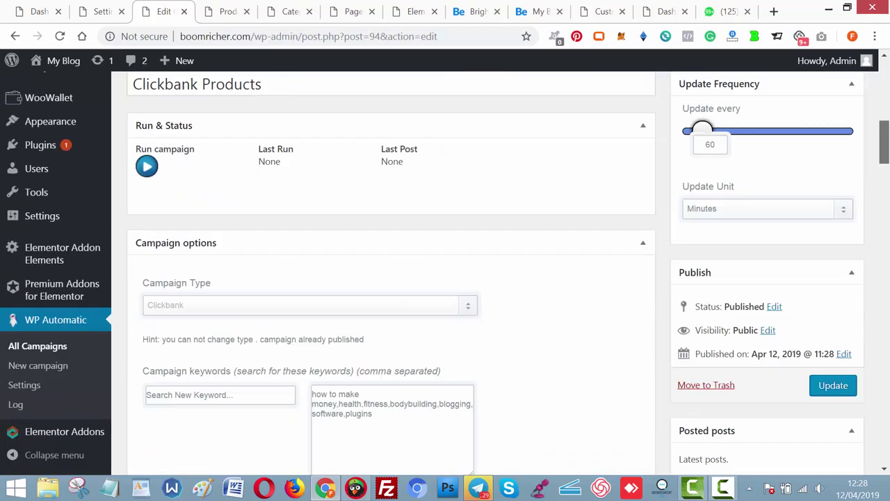
drag(884, 135, 886, 306)
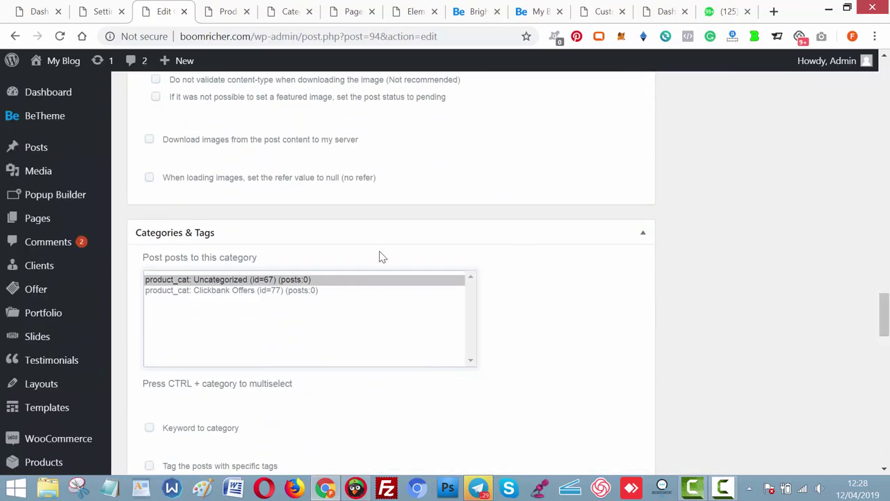
click(313, 292)
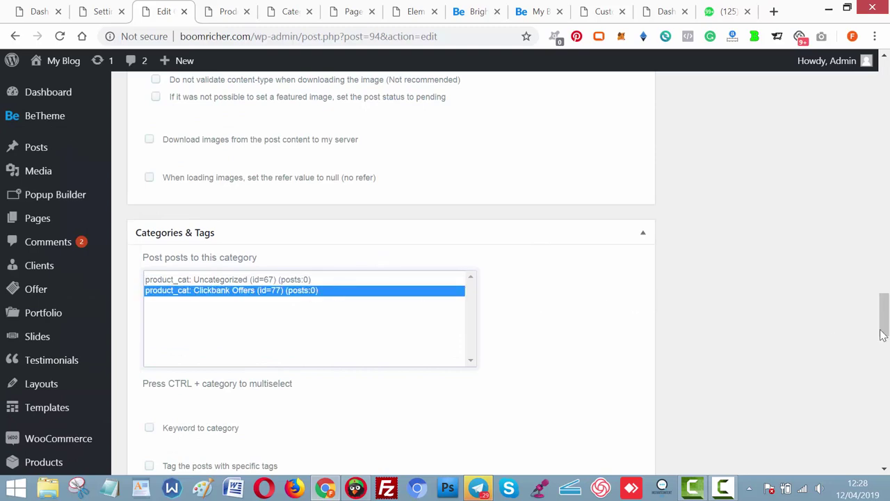
drag(883, 335, 884, 153)
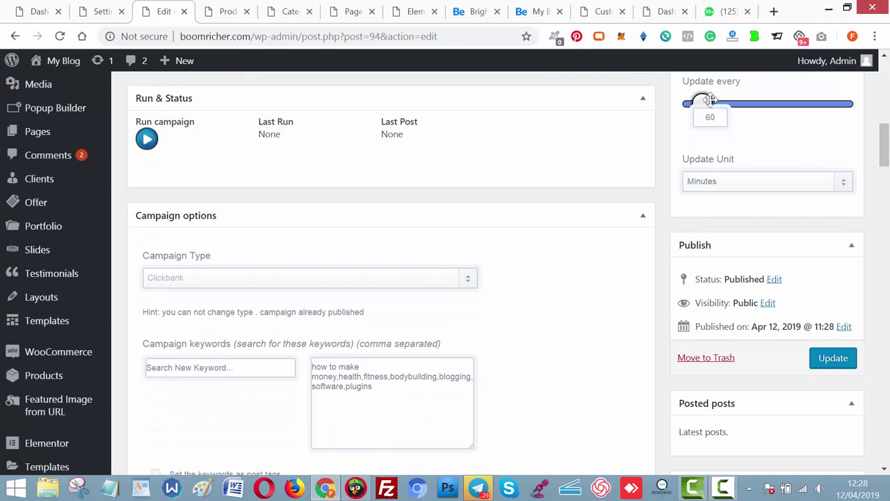
drag(708, 100, 692, 102)
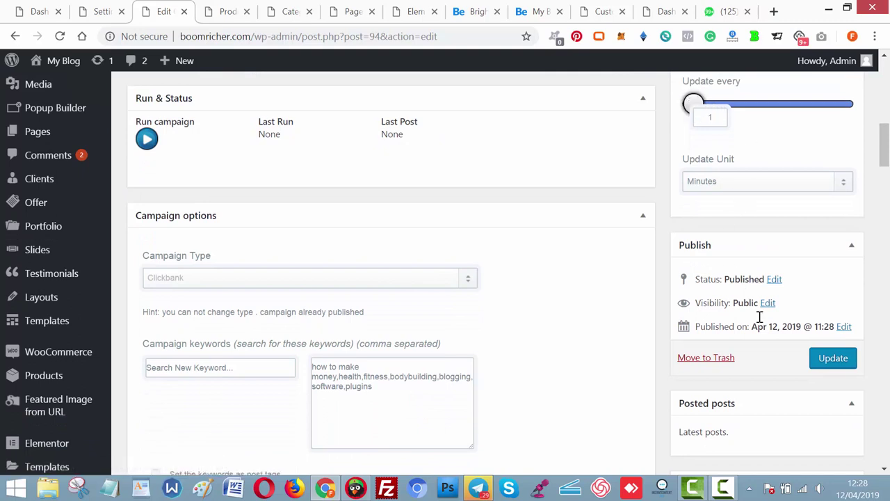
click(833, 363)
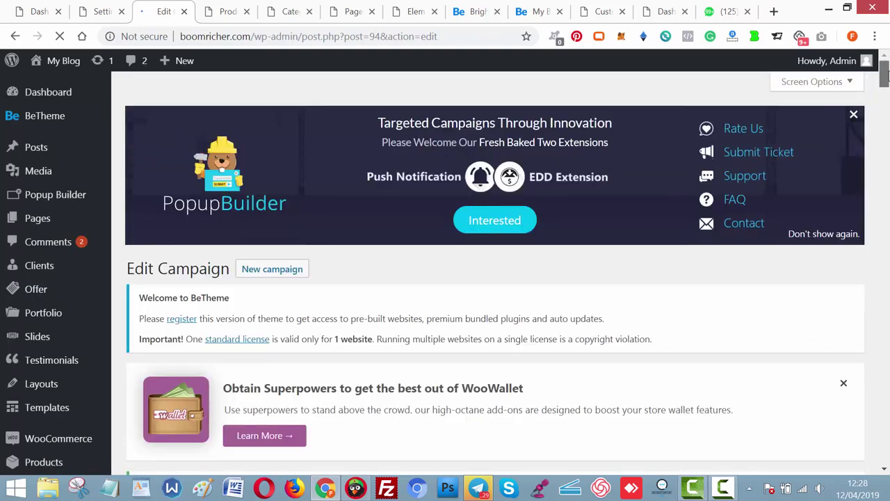
Run the campaign and open the resulting scrapbooking product post in a new tab.
drag(884, 77, 884, 126)
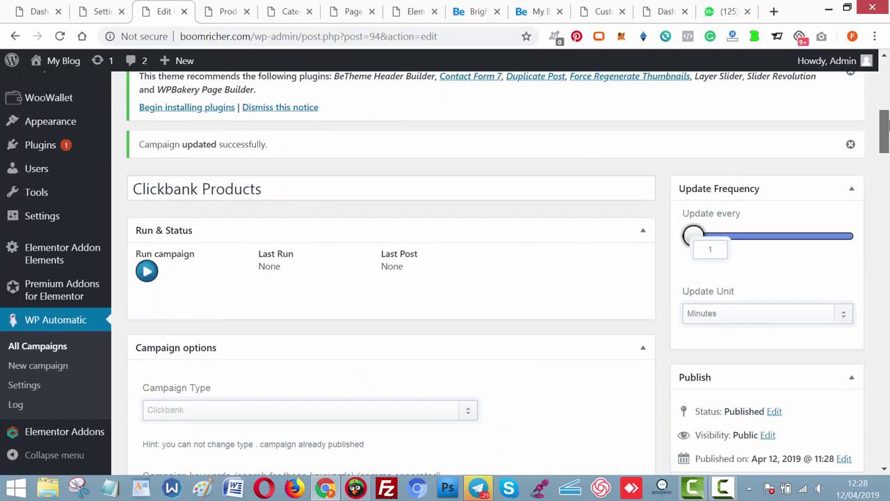
click(150, 280)
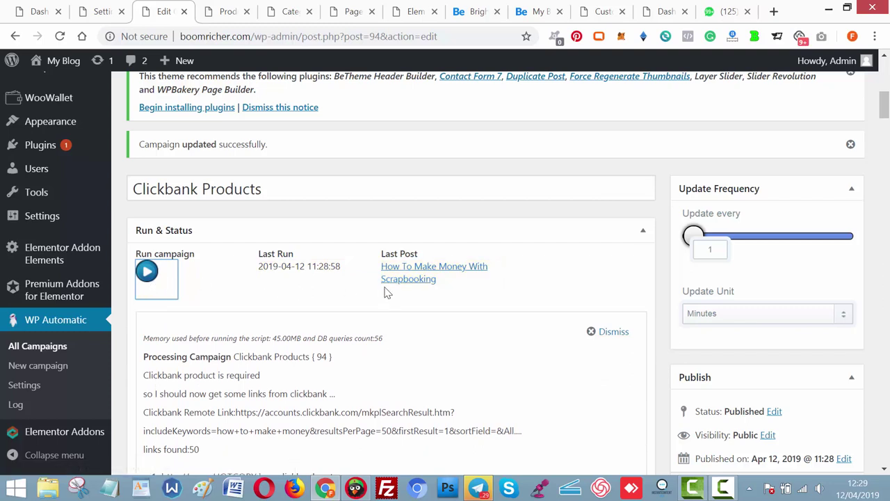
right_click(408, 280)
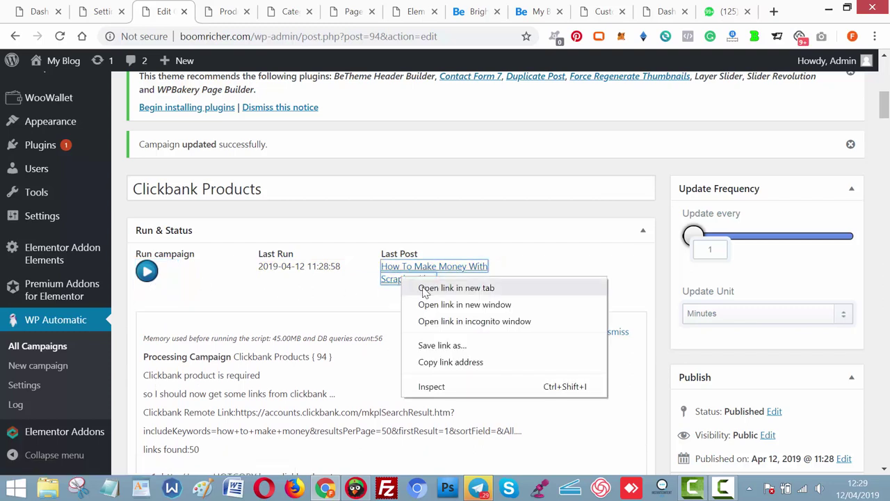
click(446, 287)
View the 'How To Make Money With Scrapbooking' product and follow its Order Now link.
click(259, 17)
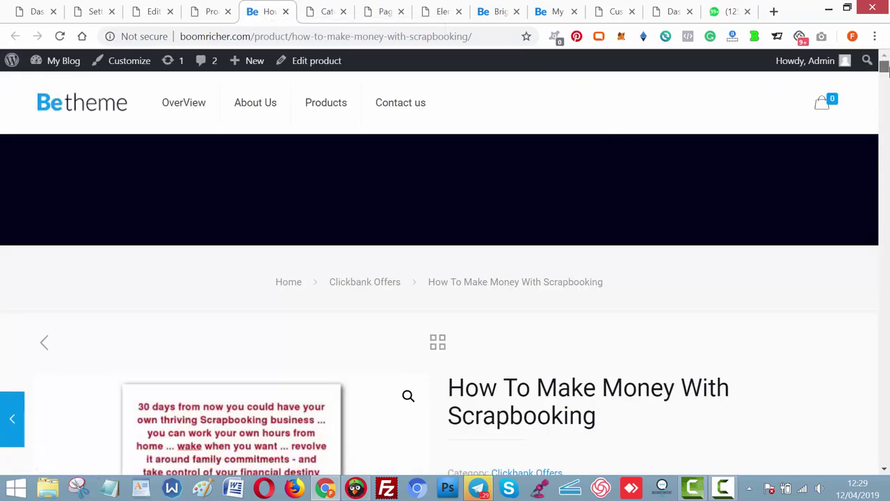
drag(885, 67, 885, 90)
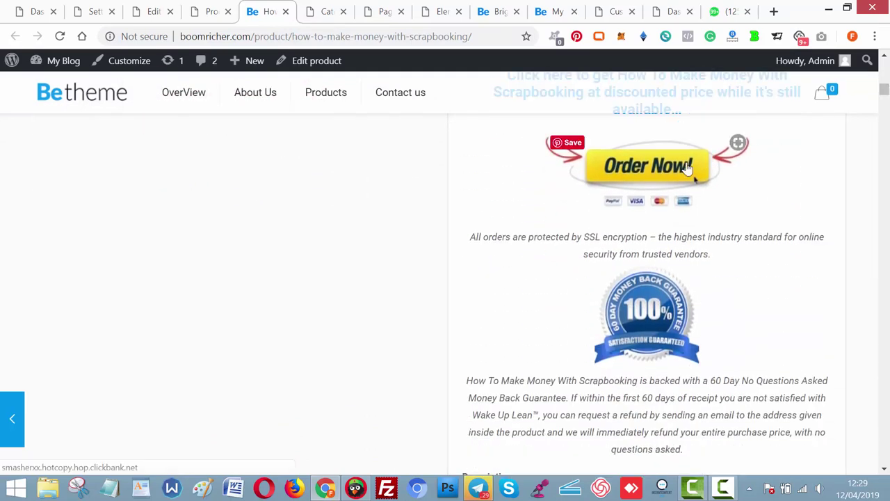
click(688, 170)
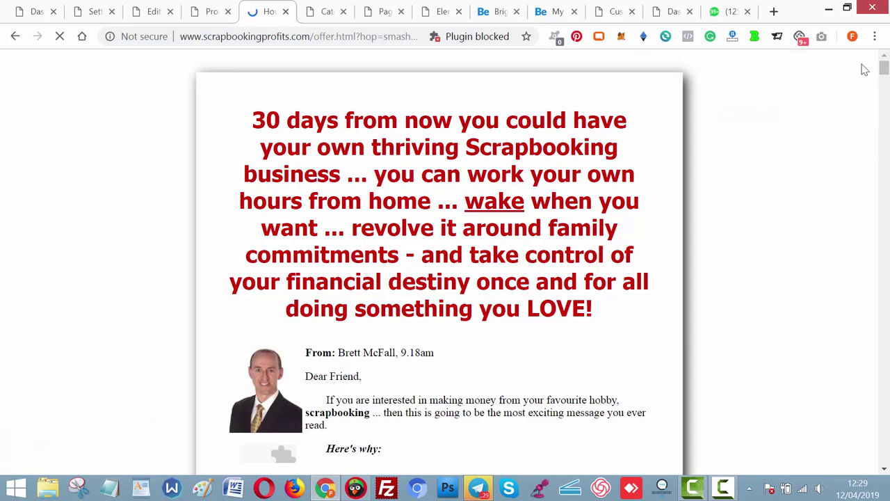
Review the scrapbooking offer and affiliate program pages, dismissing the leaving-so-soon popup.
drag(884, 68, 886, 468)
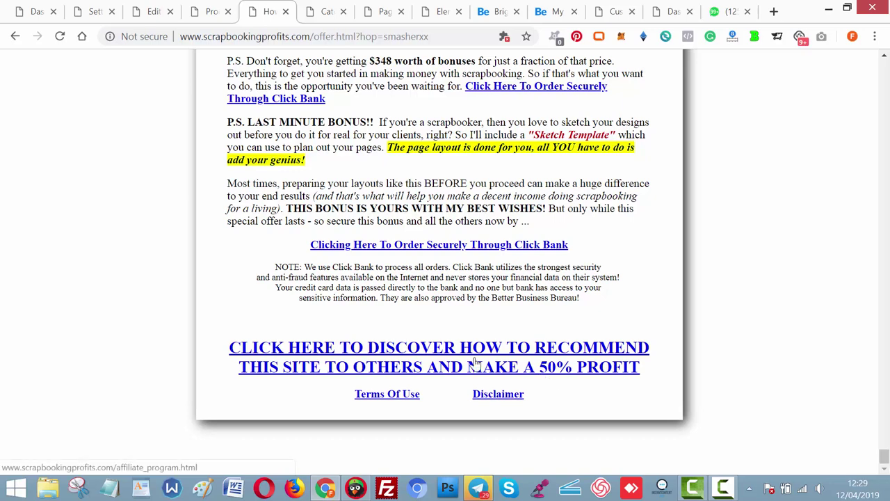
click(476, 365)
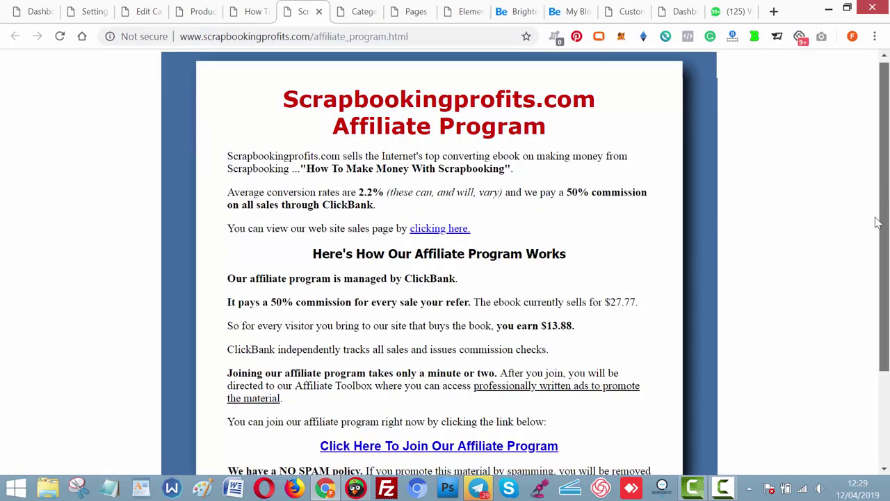
drag(885, 221, 884, 317)
click(485, 321)
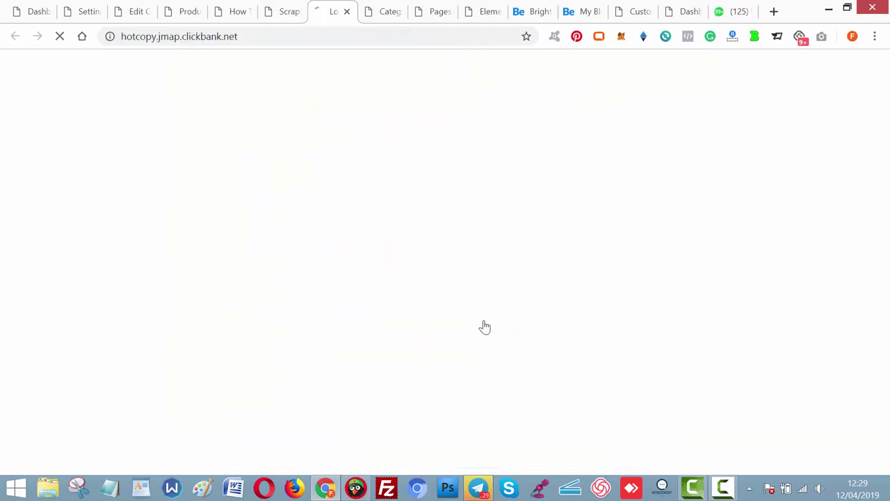
click(284, 12)
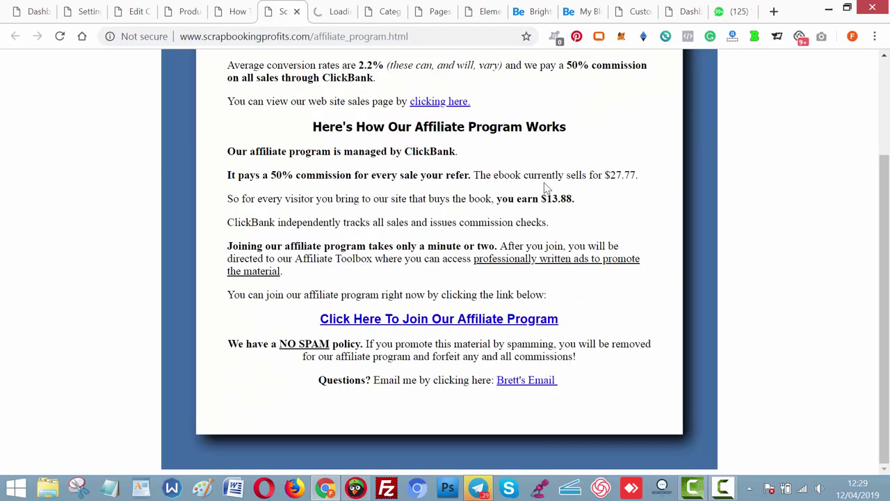
scroll(327, 93, up, 2)
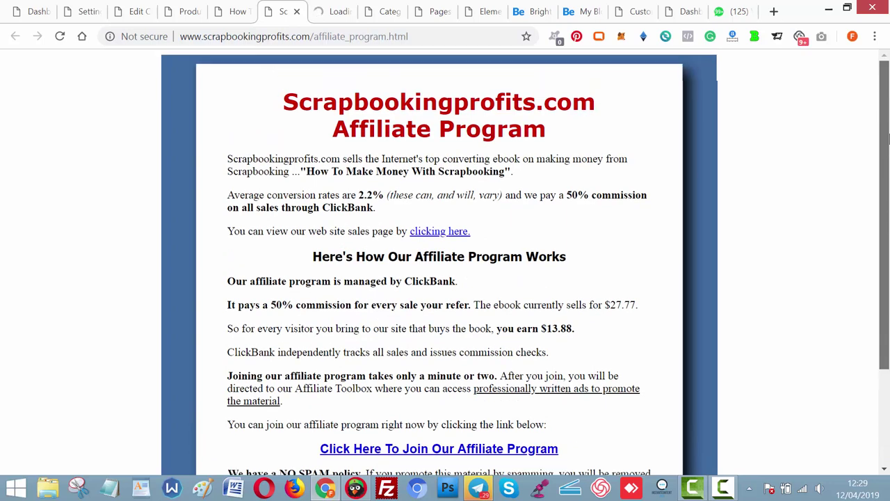
click(234, 10)
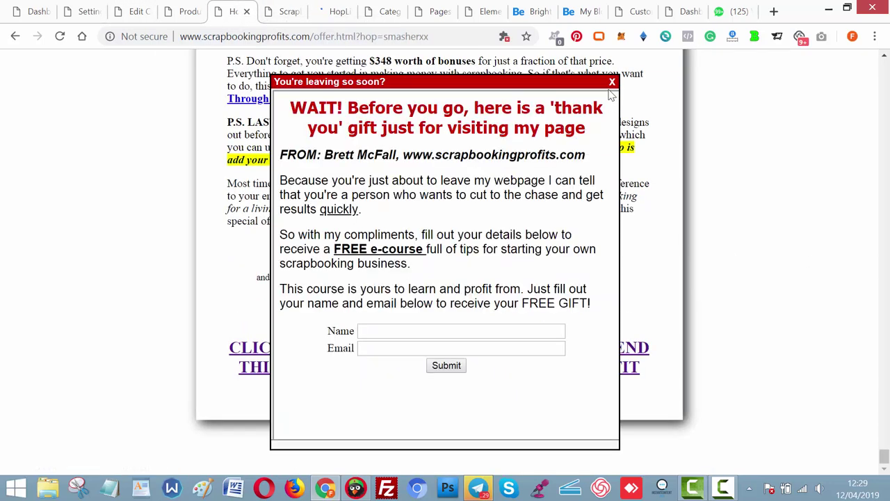
click(612, 83)
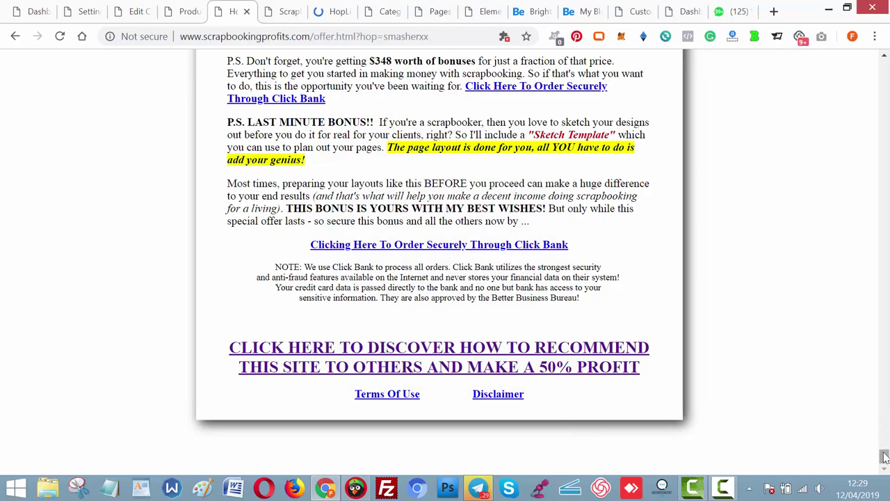
drag(885, 456, 886, 61)
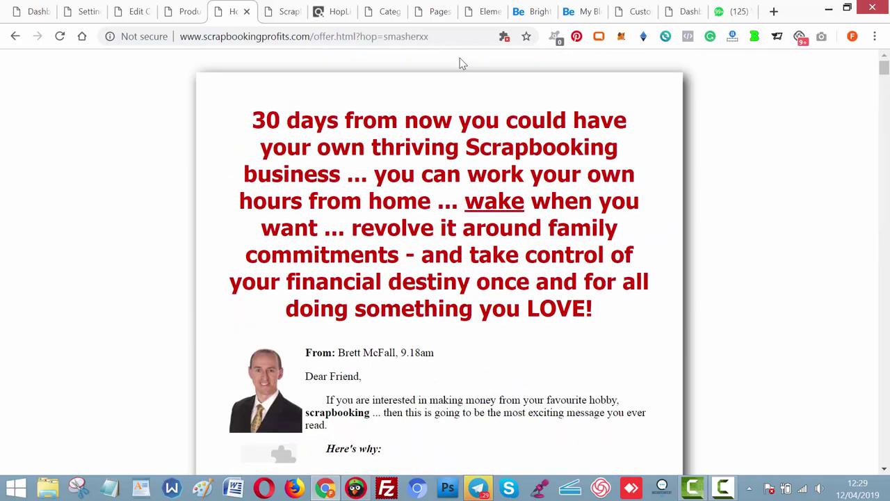
Close the offer, affiliate and HopLink tabs, glance at the category tabs, and return to the Clickbank campaign.
click(247, 12)
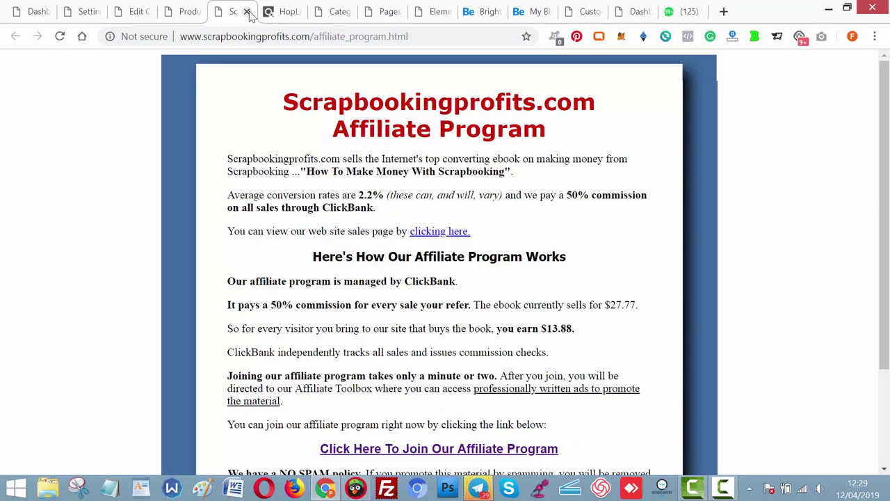
click(246, 12)
click(246, 12)
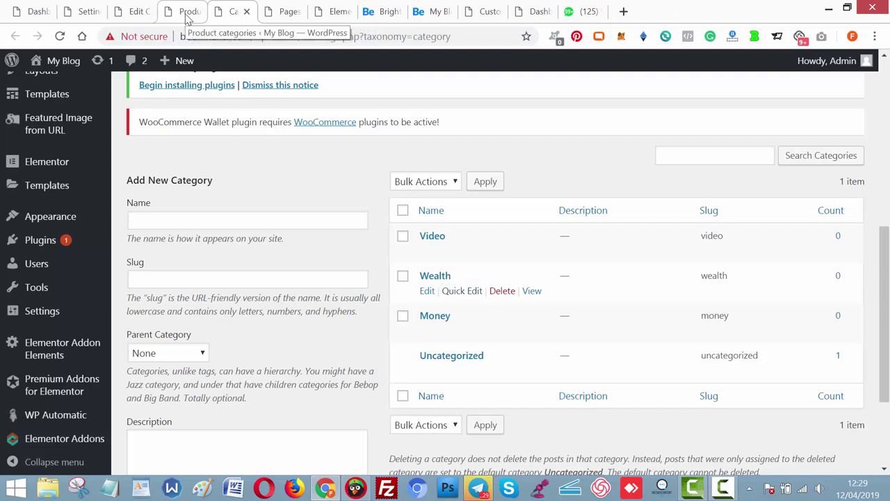
click(184, 12)
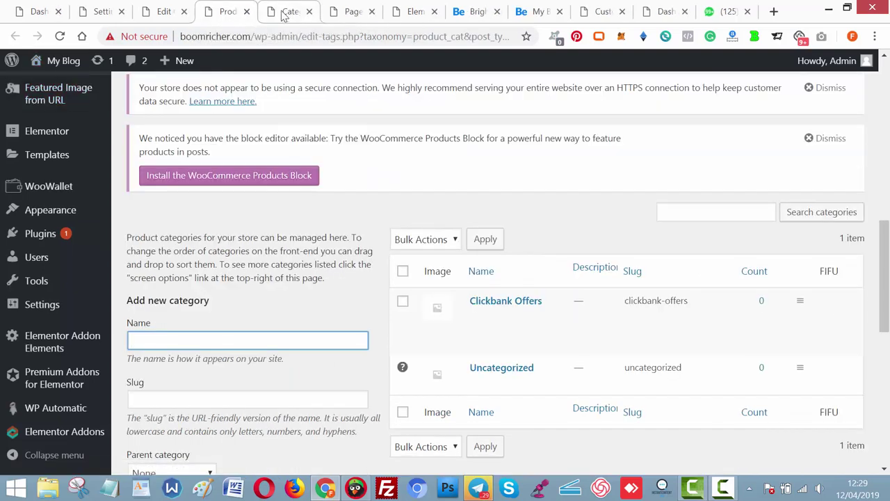
click(285, 12)
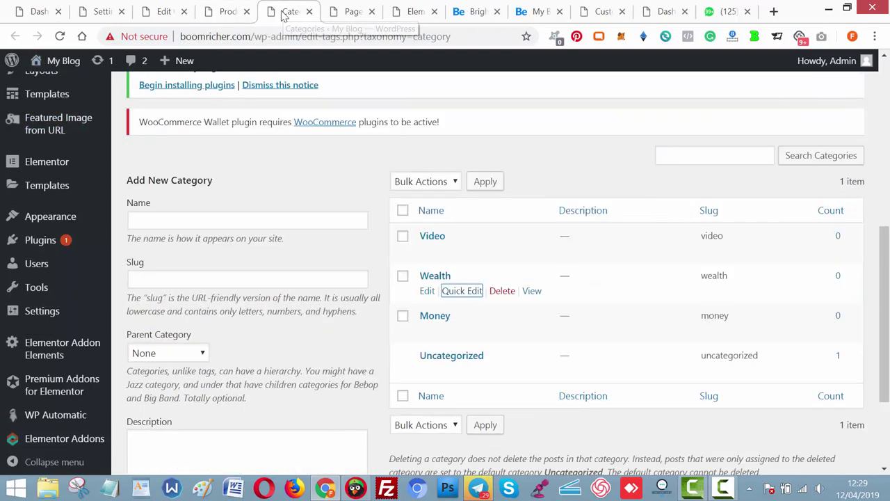
click(166, 12)
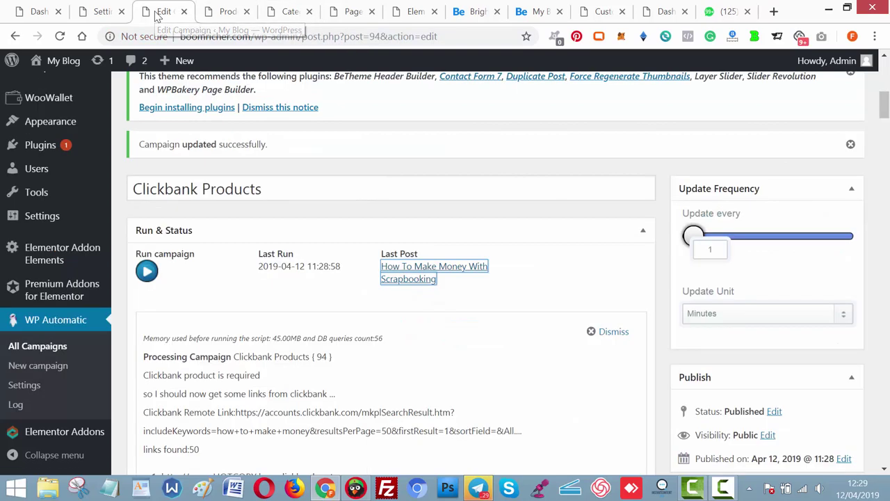
Run the Clickbank Products campaign and open its new last post in a new tab.
click(140, 276)
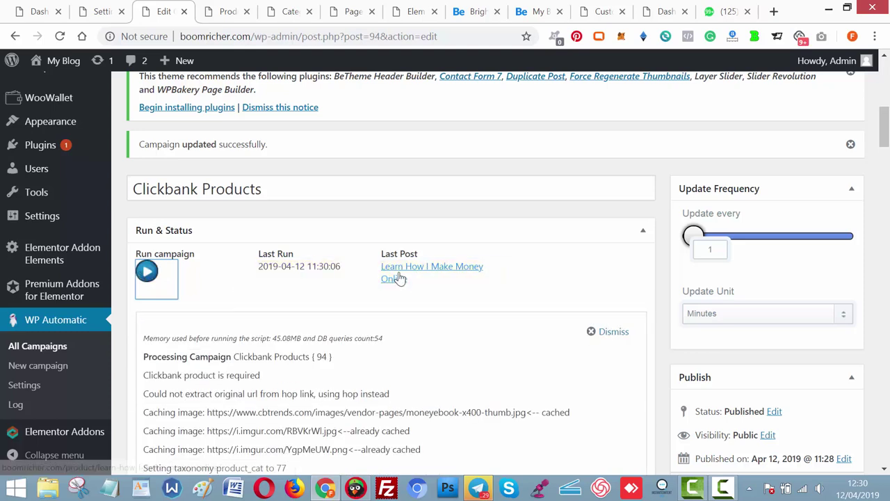
right_click(399, 277)
click(454, 284)
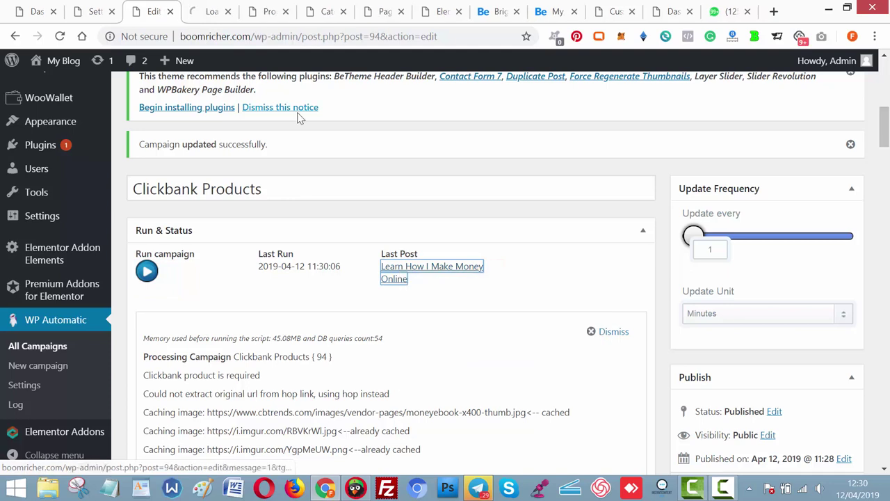
click(205, 11)
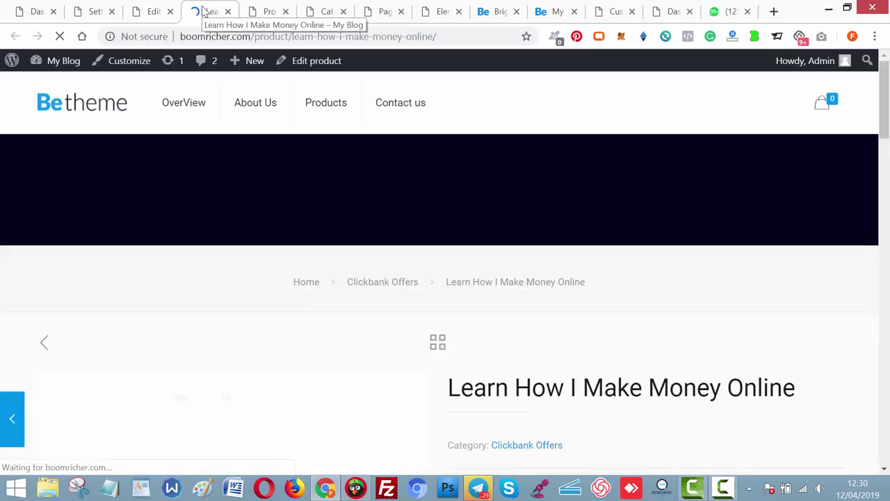
Follow the post's Order Now link to the Power of Discipline sales page, then close it.
drag(884, 122, 885, 246)
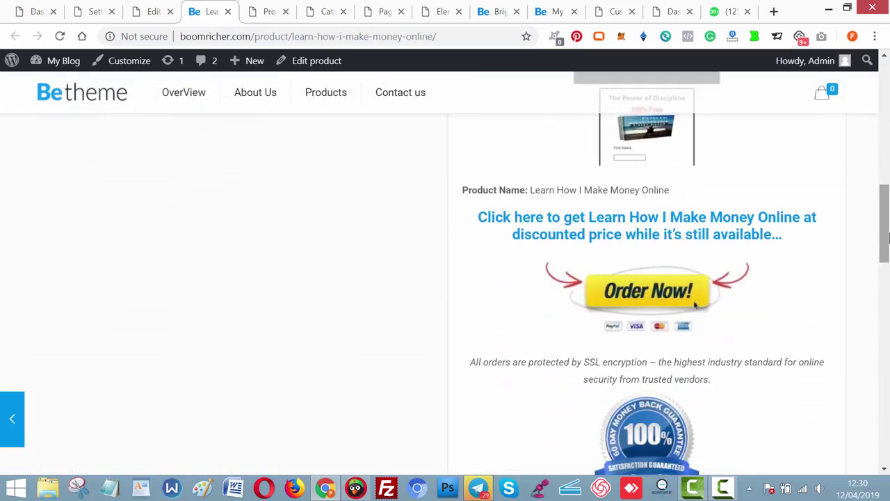
click(667, 292)
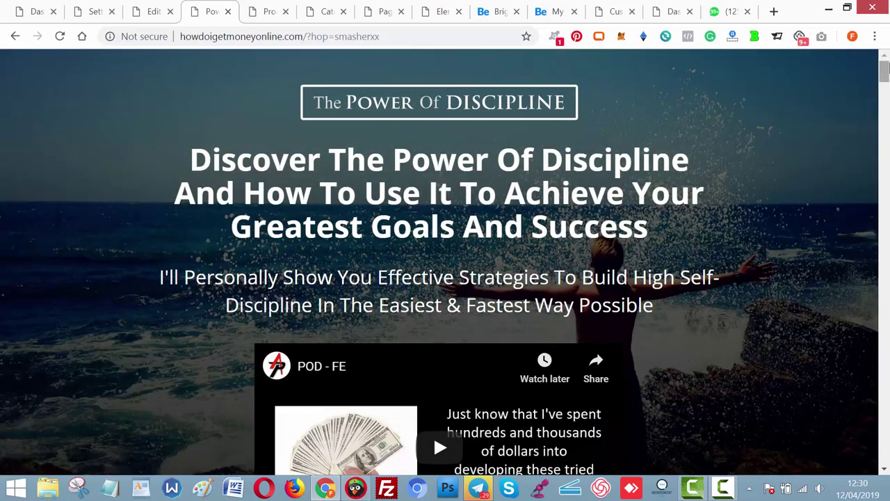
drag(884, 67, 885, 437)
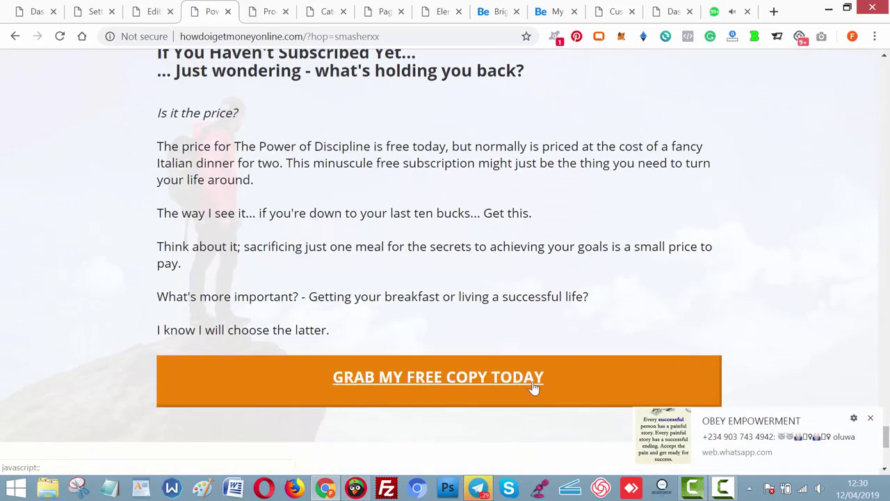
drag(886, 435, 886, 451)
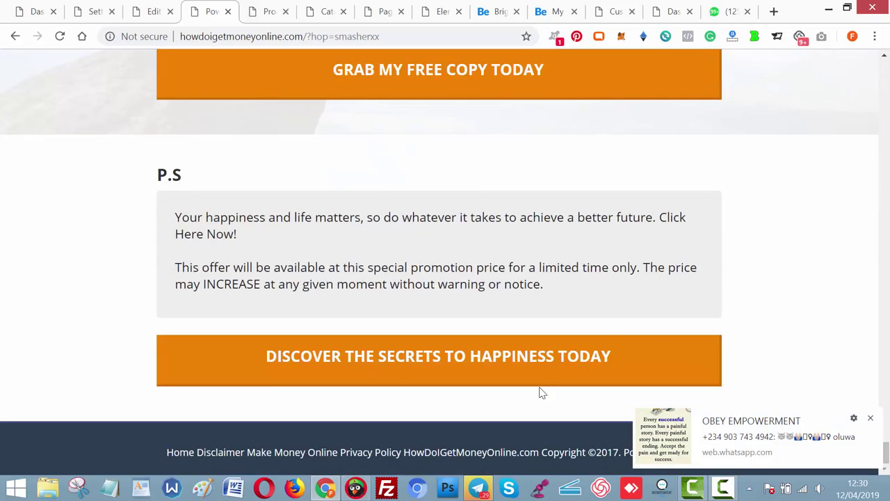
click(522, 373)
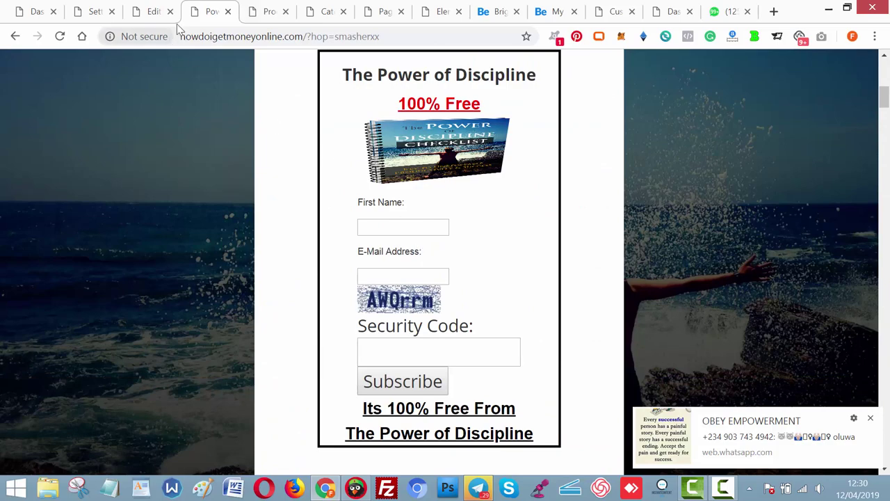
click(227, 11)
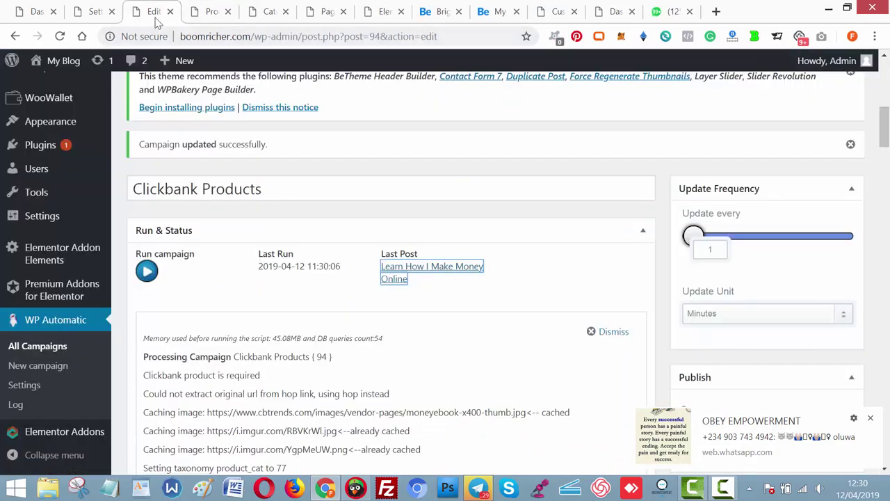
Run the campaign again and open the new 'How to Become a Ticket Broker' post in a new tab.
click(148, 273)
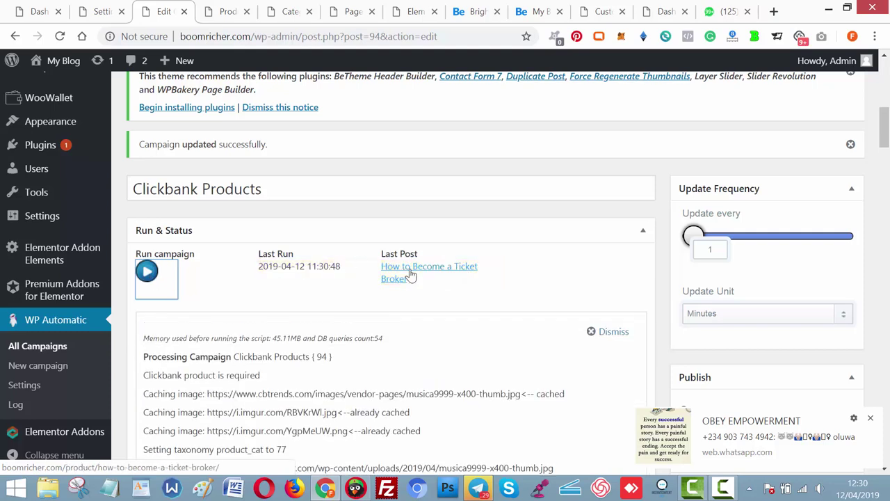
click(411, 275)
right_click(411, 275)
click(441, 279)
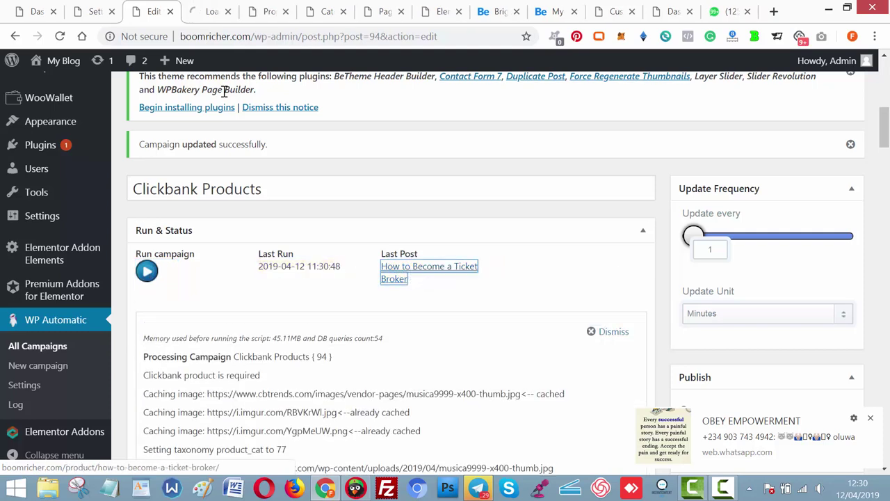
click(198, 13)
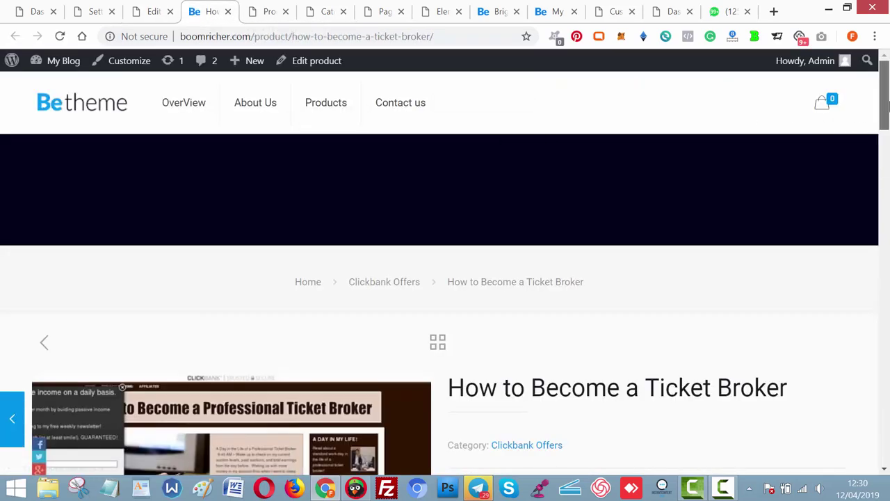
Follow the post's order link to the ticket broker sales page, then close that tab.
scroll(839, 131, down, 2)
scroll(668, 278, down, 8)
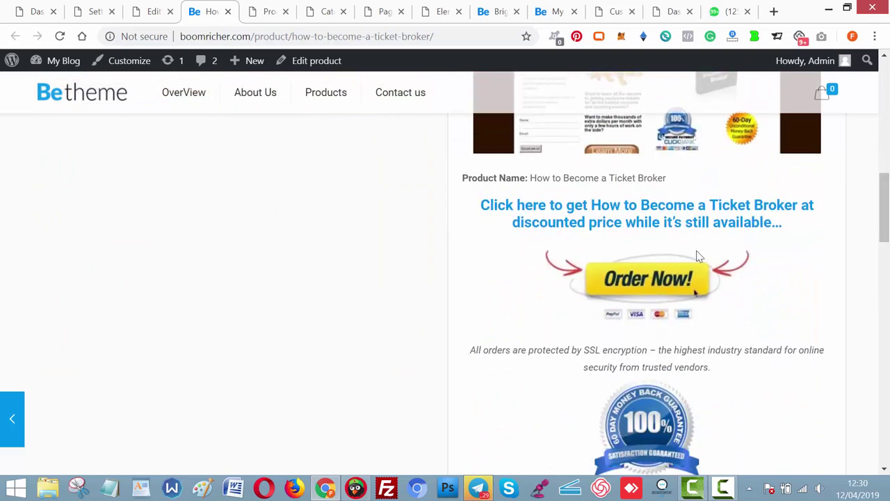
click(668, 278)
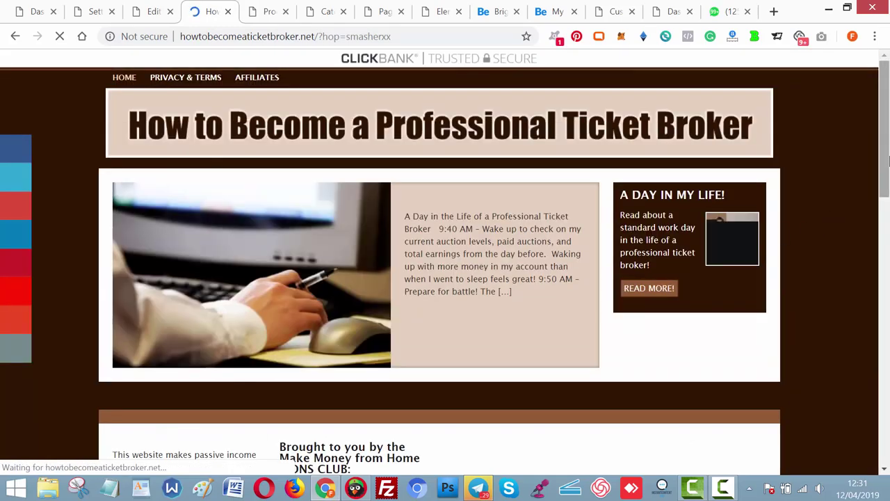
drag(888, 167, 882, 147)
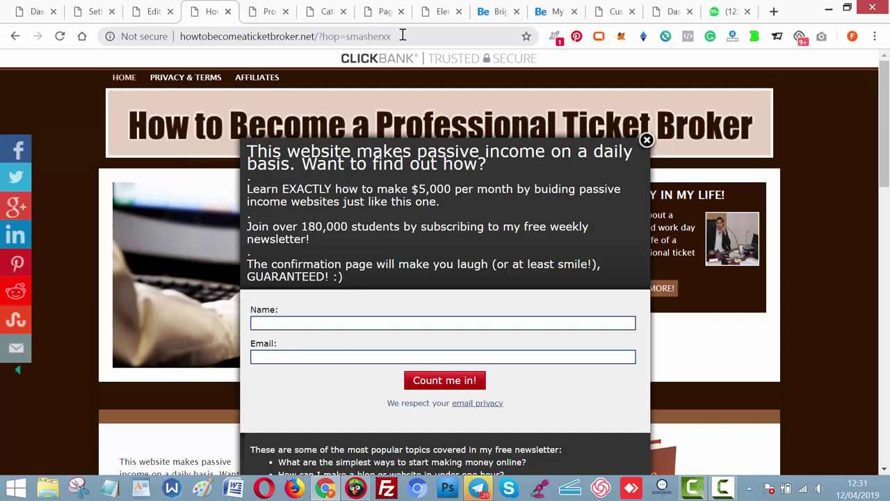
click(227, 12)
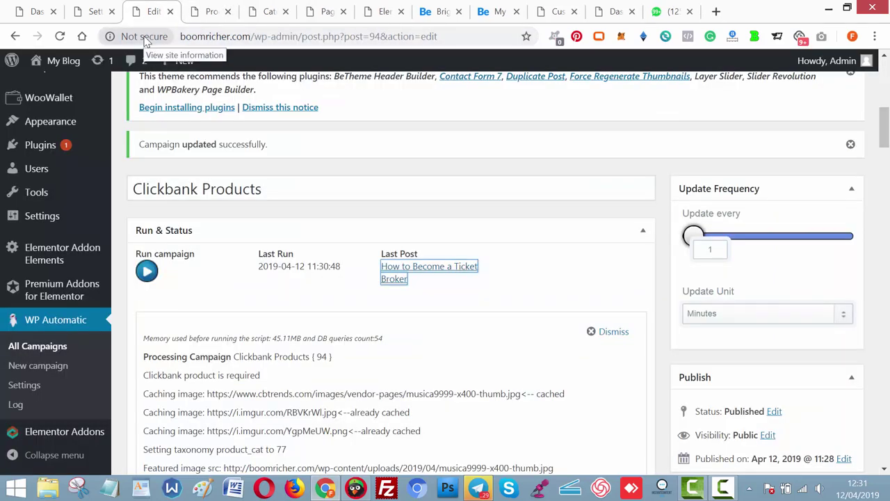
Go to the Elementor page editor and reload it.
click(211, 11)
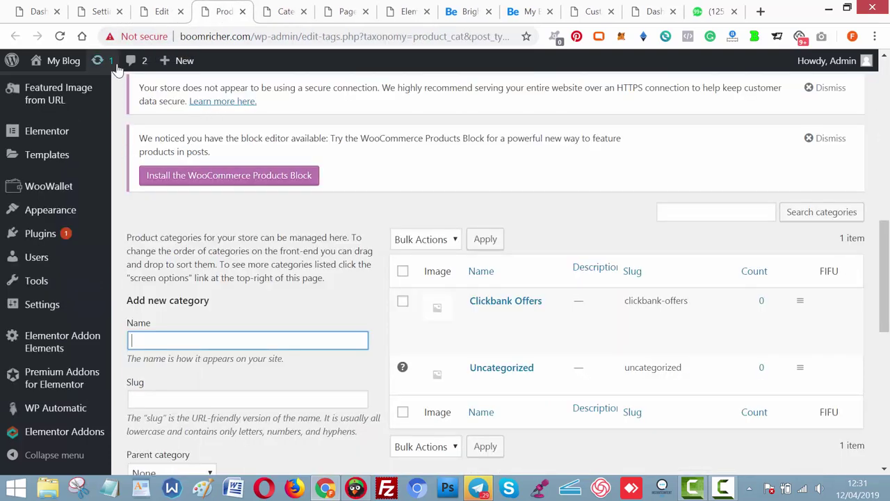
click(354, 12)
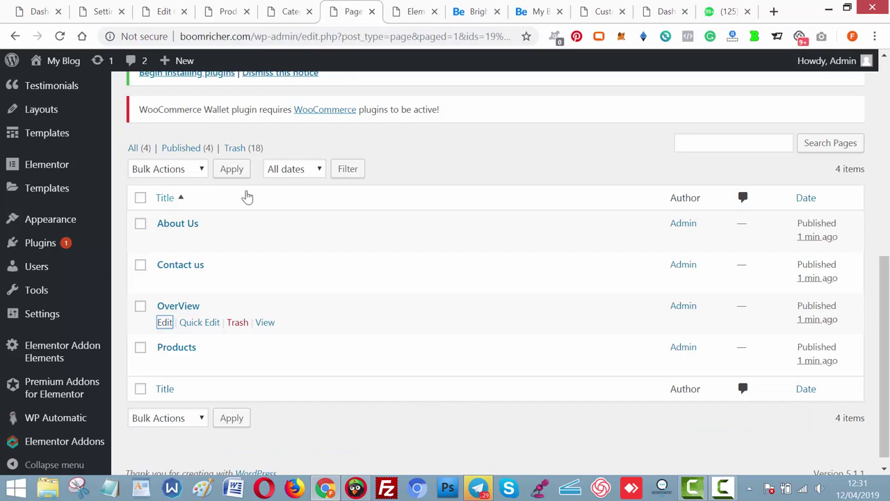
click(402, 12)
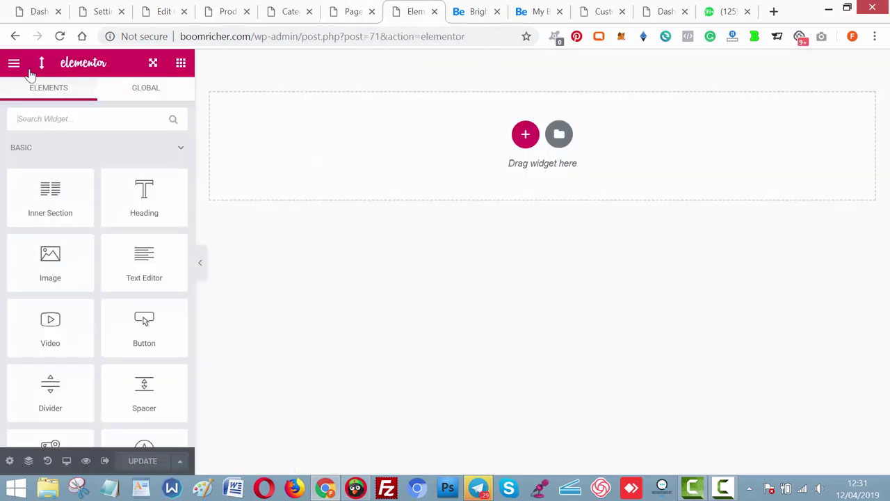
click(63, 36)
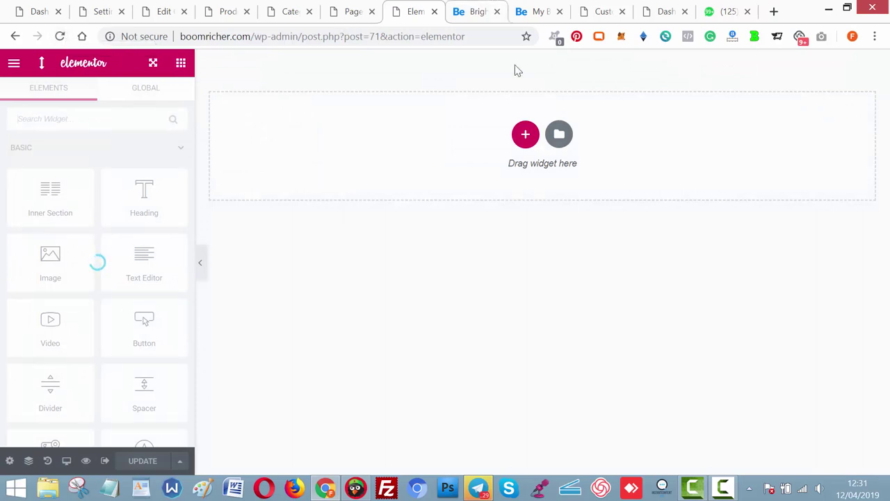
Add an empty one-column section and filter the widgets by 'menu'.
click(527, 135)
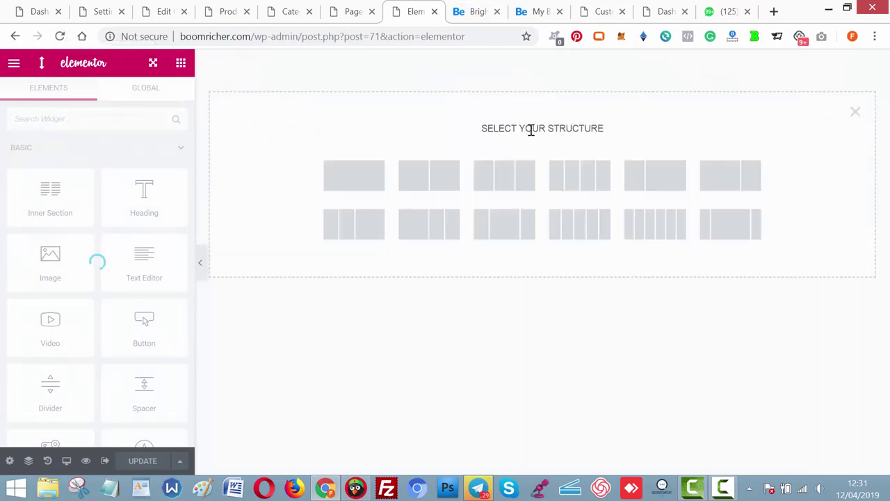
click(357, 186)
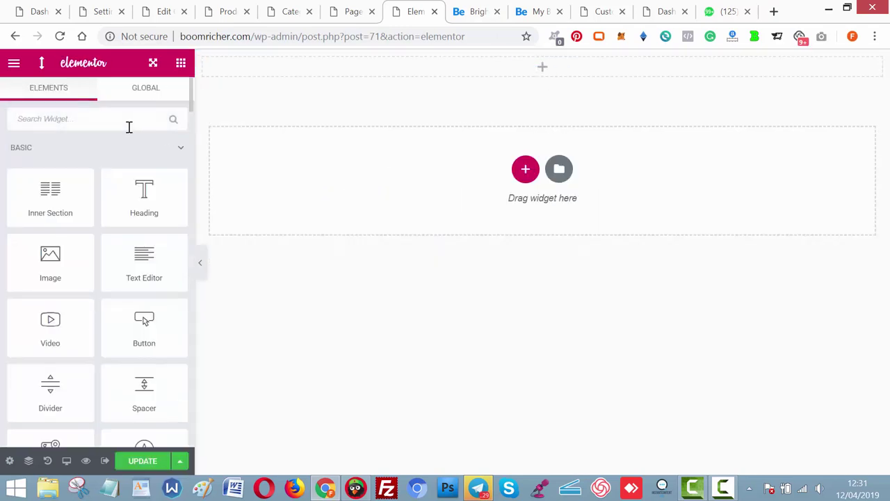
click(129, 123)
text(menu)
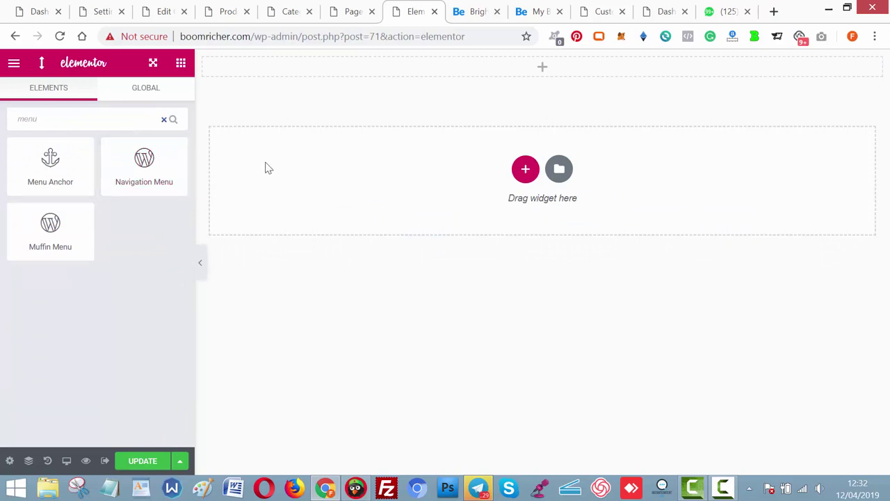
click(164, 13)
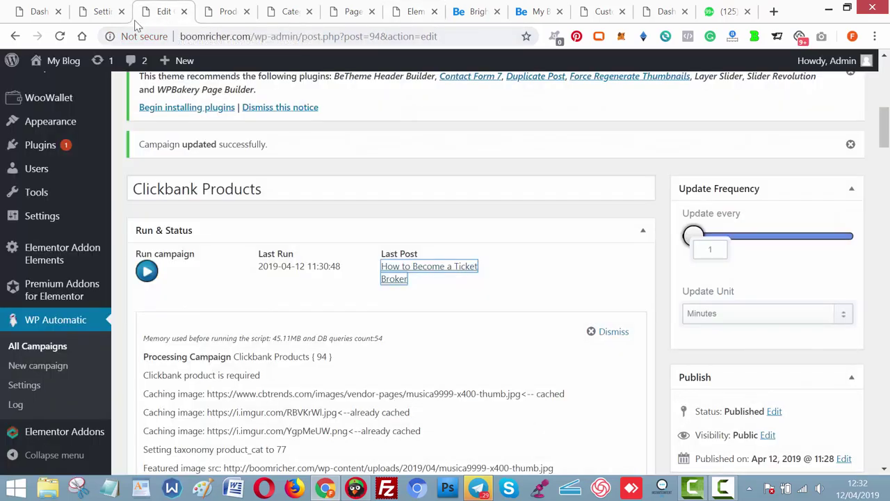
Go from the automation settings through Installed Plugins to the Add Plugins page.
click(103, 14)
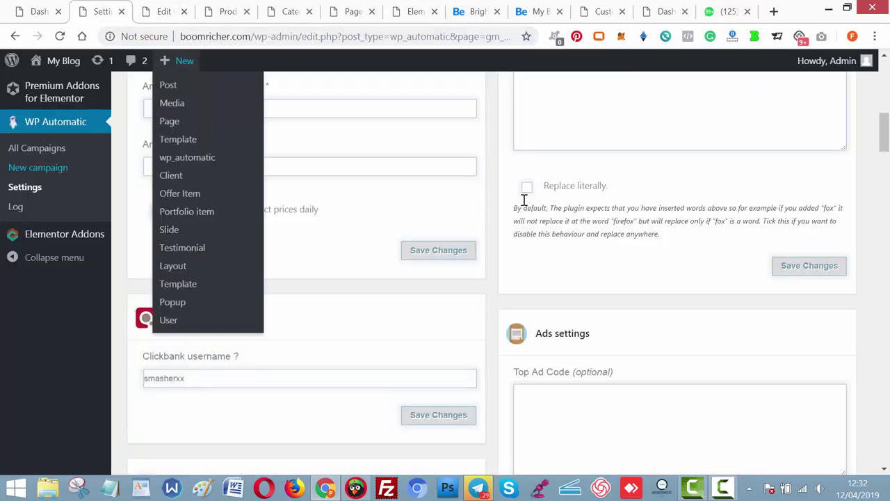
drag(884, 132, 885, 102)
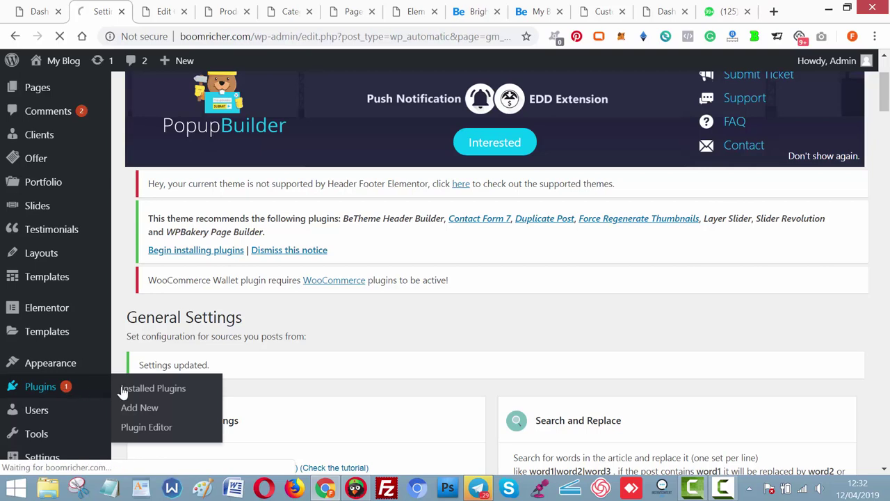
click(136, 390)
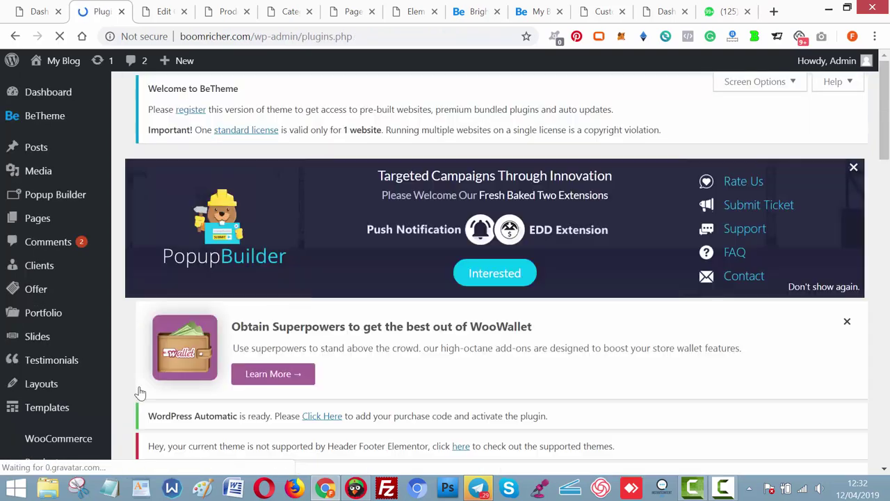
drag(884, 112, 885, 235)
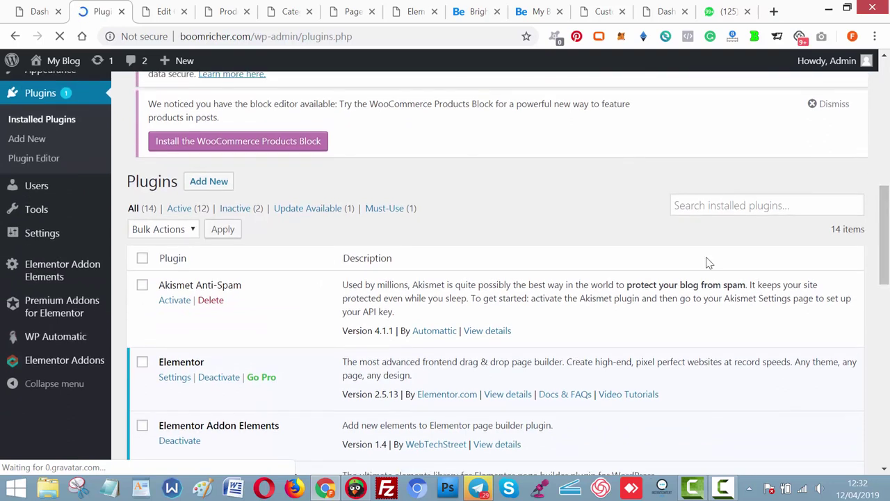
click(31, 142)
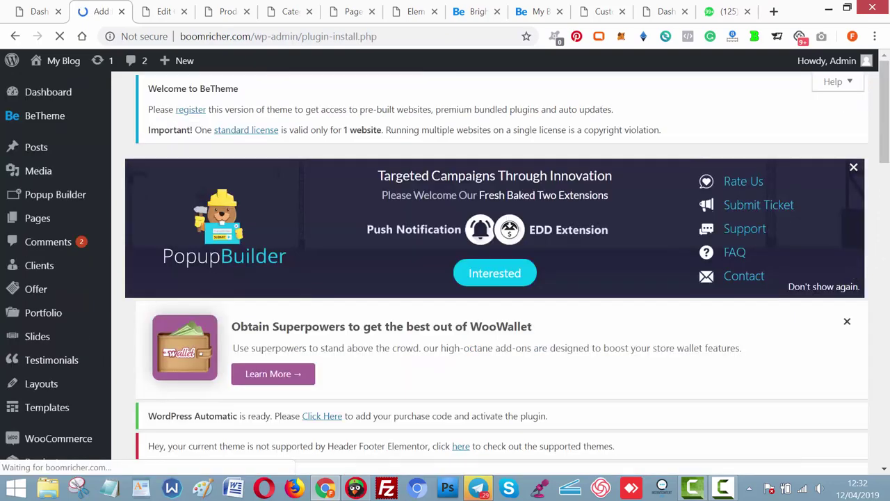
Search the plugin directory for 'Ele' to find Elementor add-ons.
scroll(487, 279, down, 2)
scroll(769, 234, down, 6)
scroll(769, 234, up, 3)
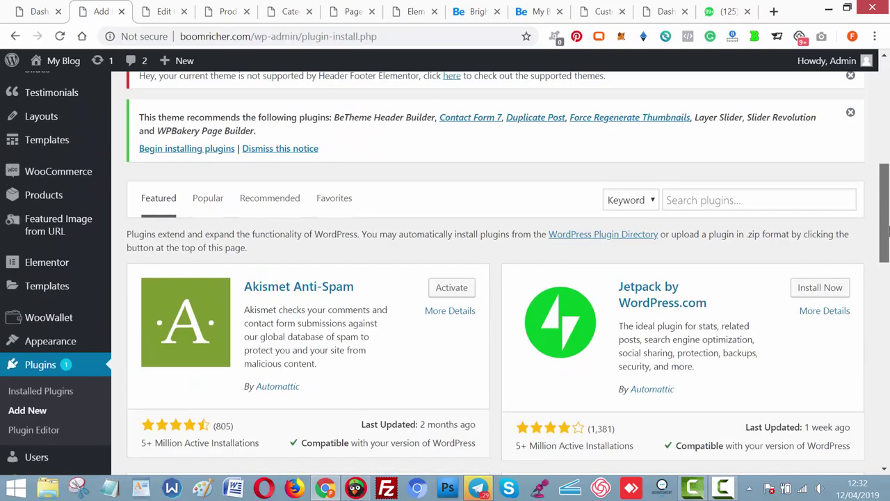
click(749, 214)
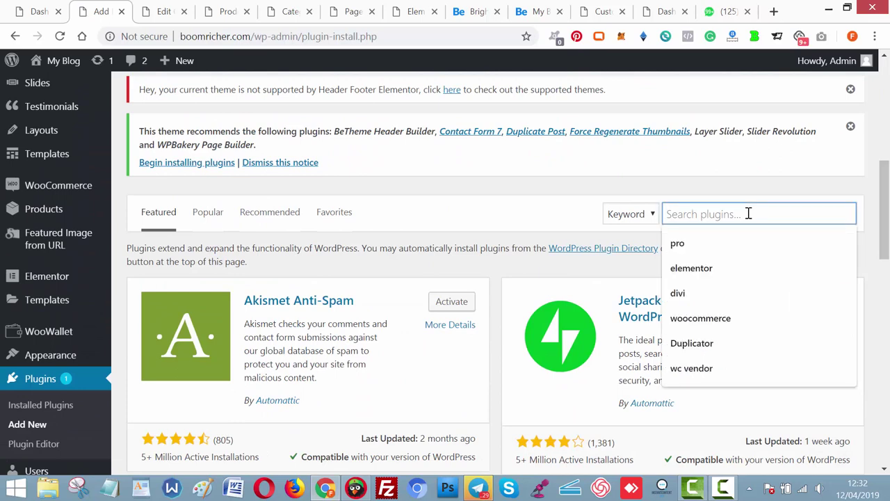
text(Elementor)
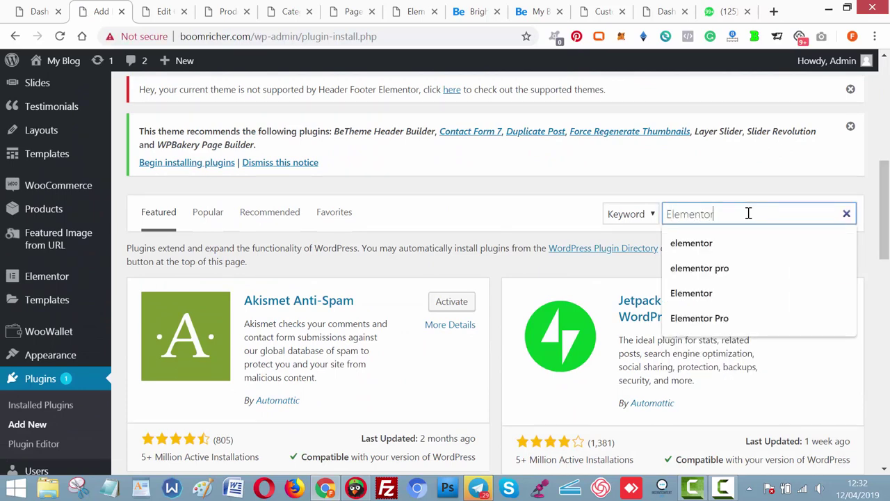
key(Return)
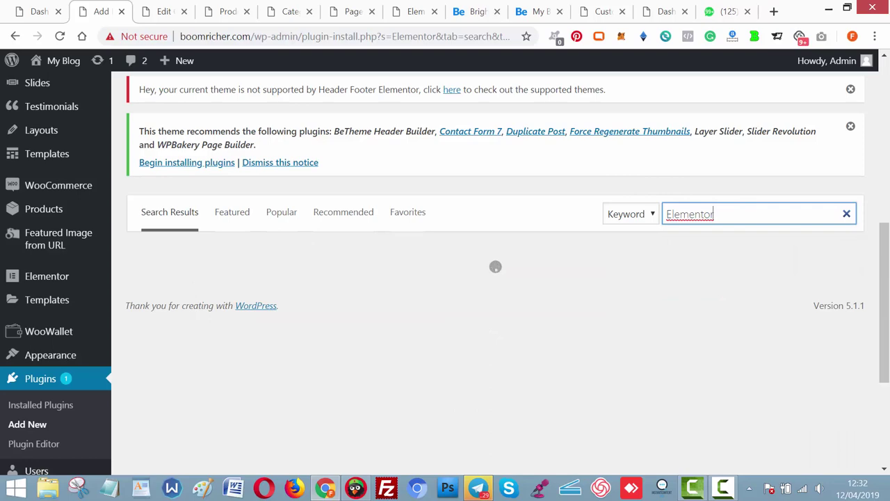
Install and activate the NavMenu Addon For Elementor plugin.
drag(886, 254, 888, 255)
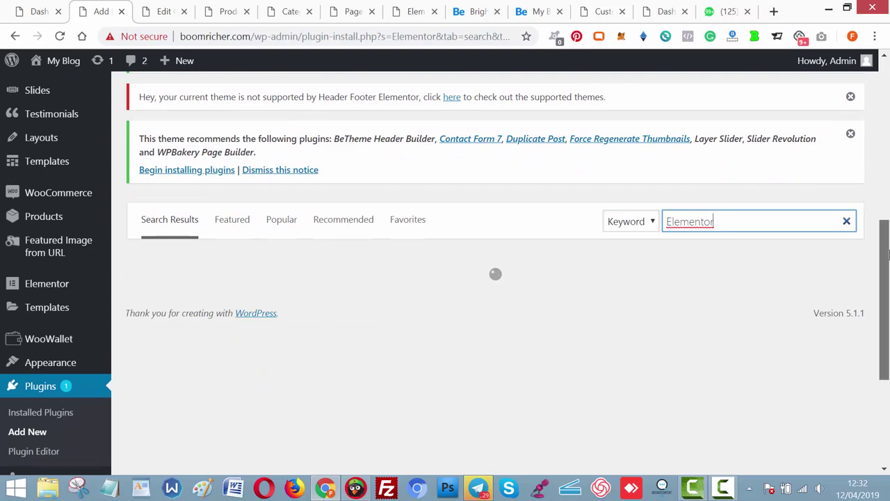
drag(888, 255, 882, 275)
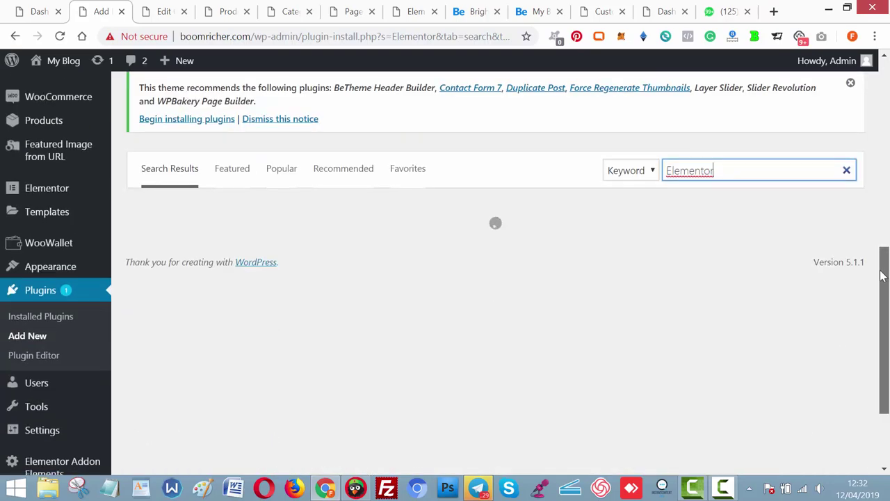
scroll(881, 278, down, 2)
scroll(882, 281, up, 1)
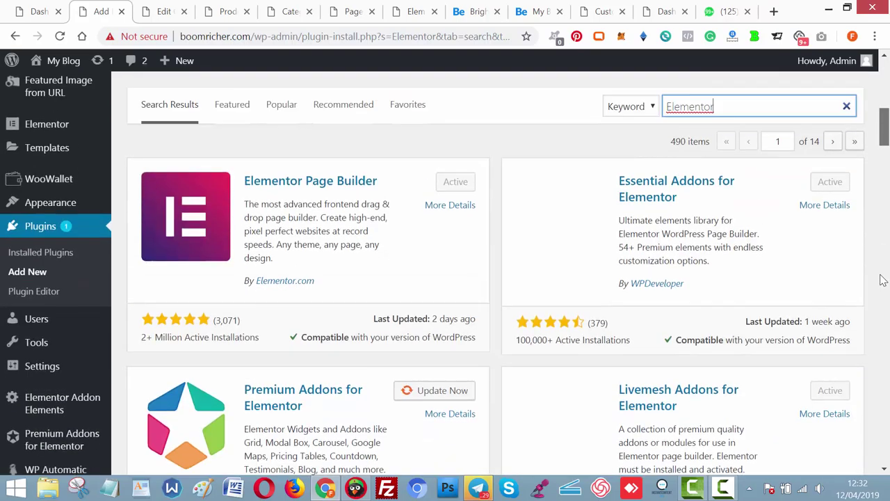
scroll(882, 287, down, 1)
scroll(882, 288, down, 1)
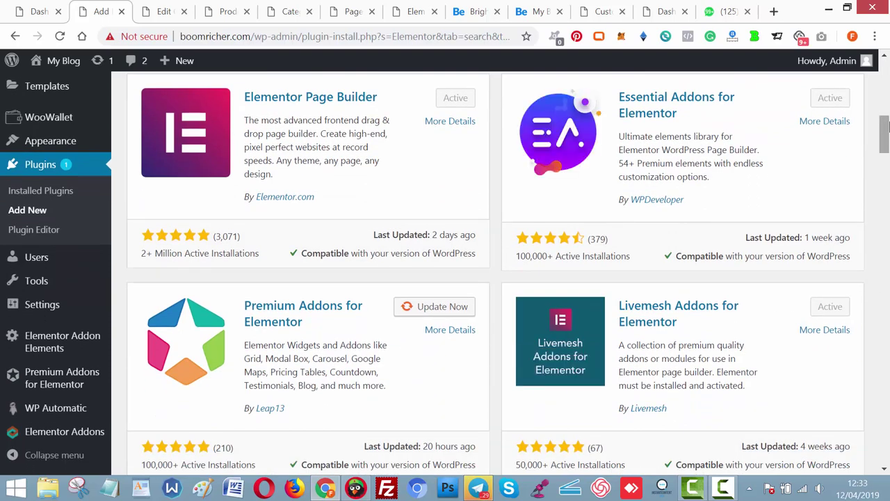
drag(885, 124, 885, 168)
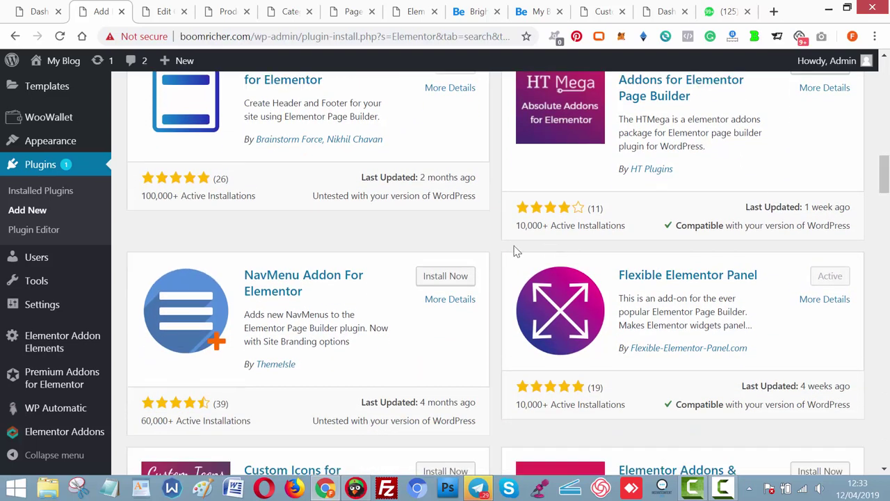
click(445, 276)
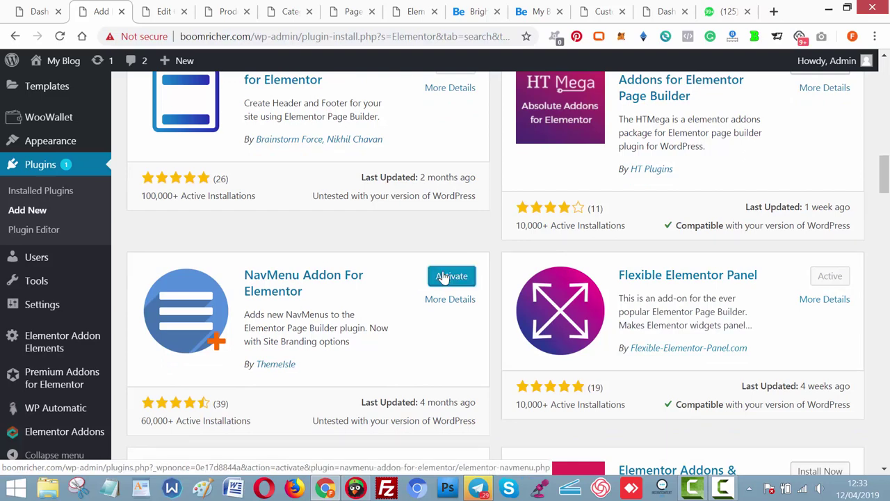
click(445, 277)
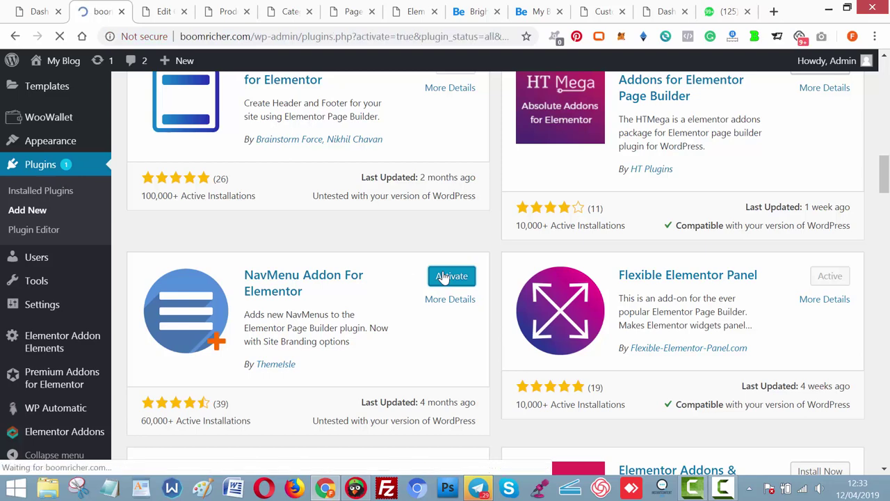
Reload the Elementor editor and search the widgets for 'menu' to see the new menu widgets.
click(411, 7)
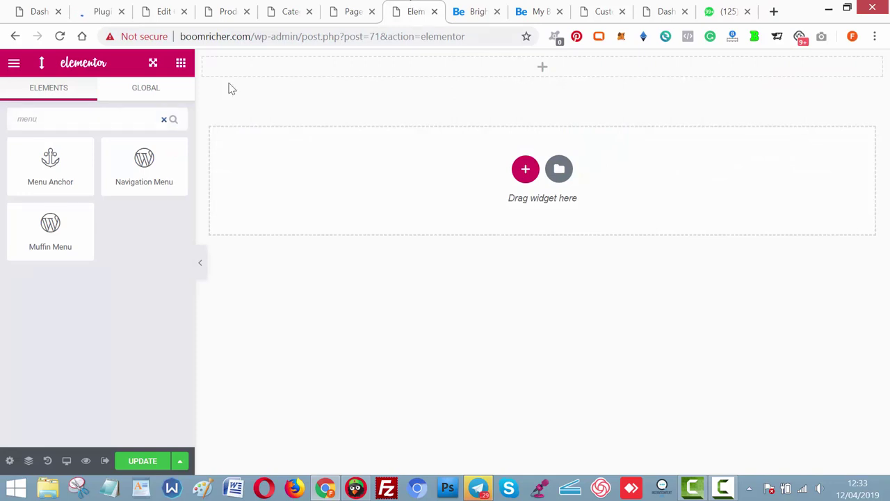
click(60, 36)
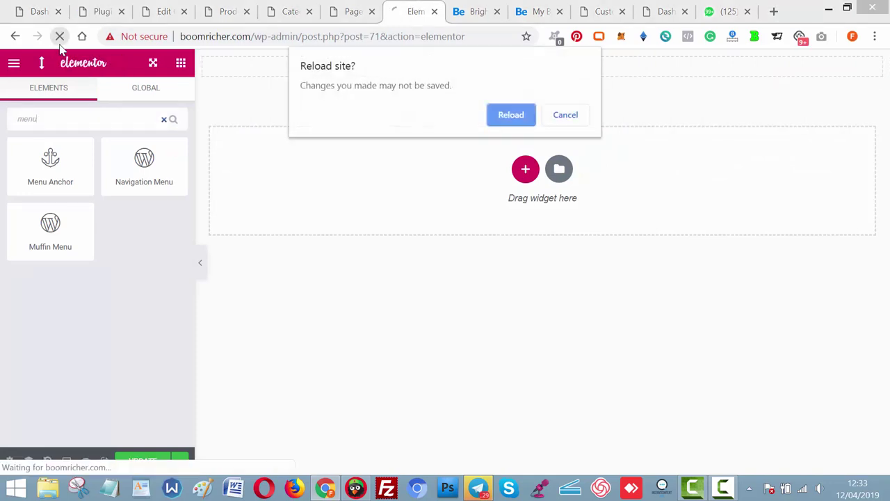
click(510, 116)
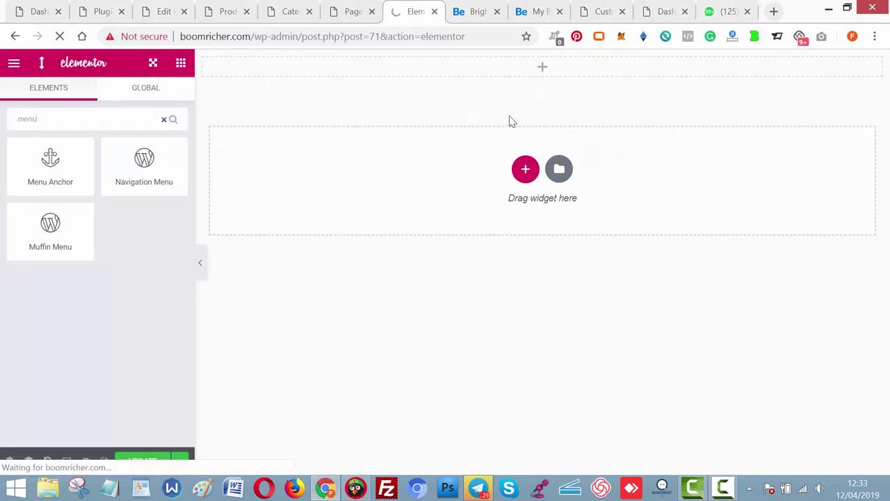
click(84, 12)
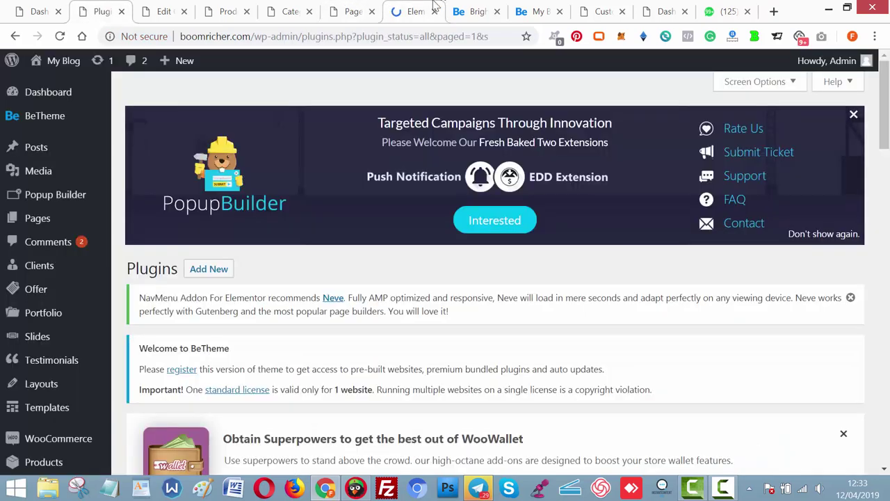
click(401, 7)
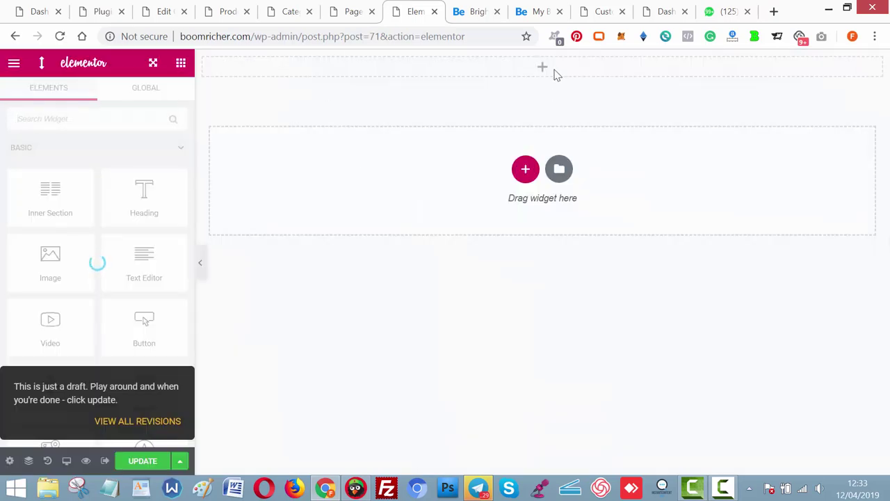
mouse_move(540, 70)
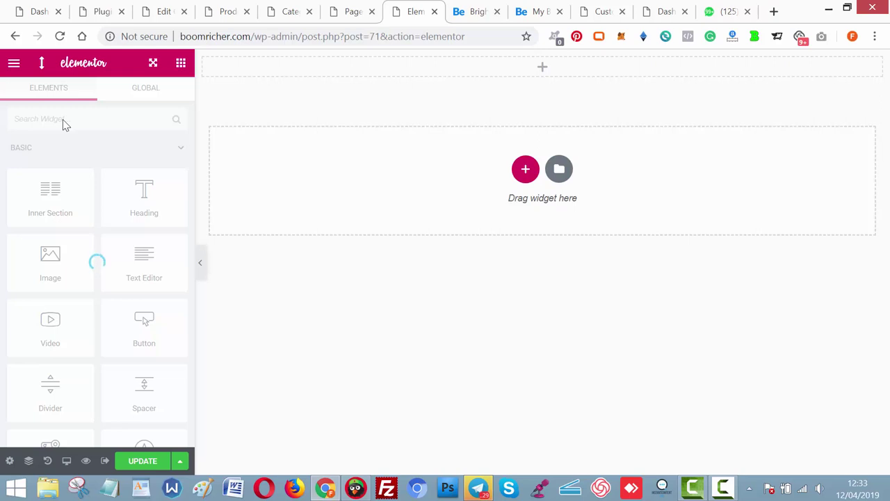
click(85, 121)
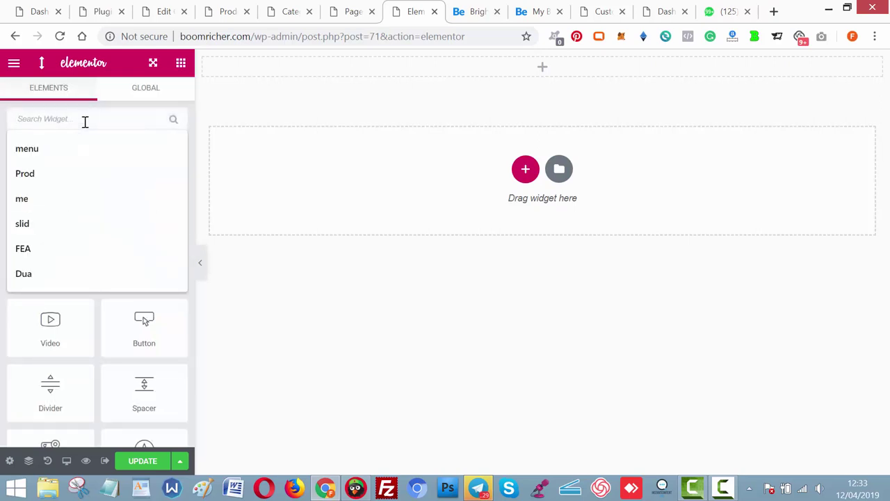
text(menu)
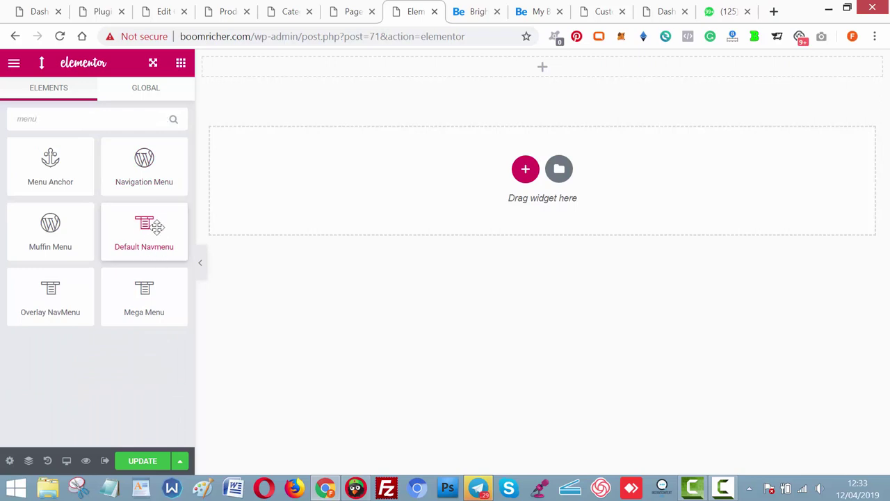
Add a Default Navmenu widget using Main Menu, with the items centred in the header bar.
drag(155, 226, 565, 78)
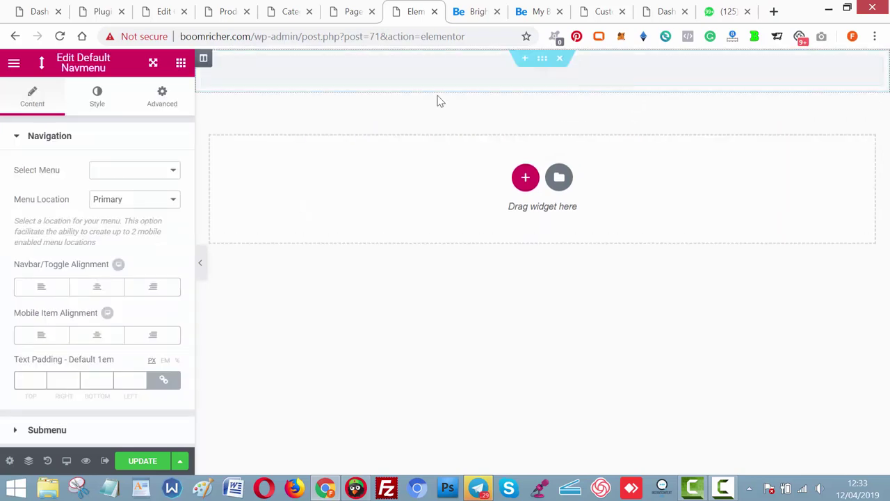
click(153, 176)
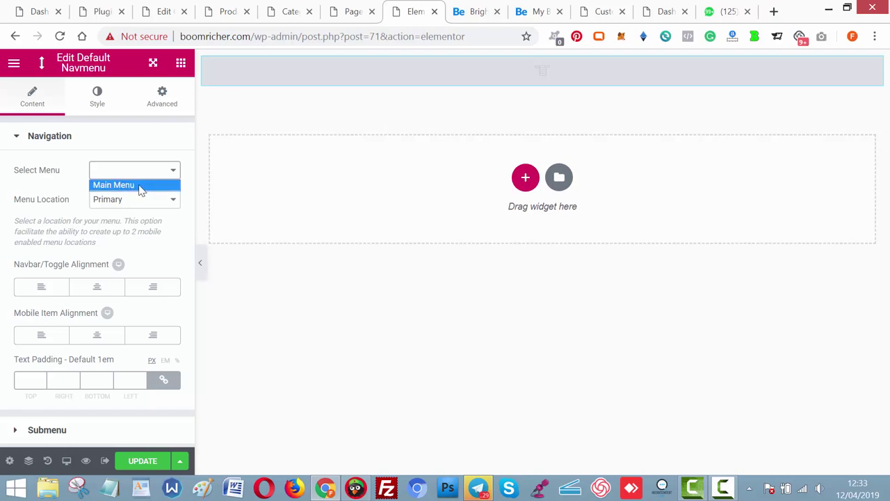
click(132, 185)
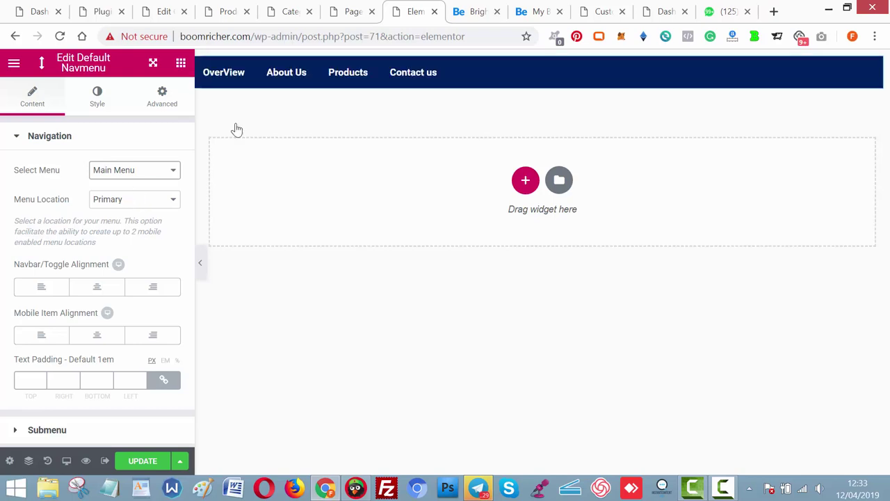
click(98, 287)
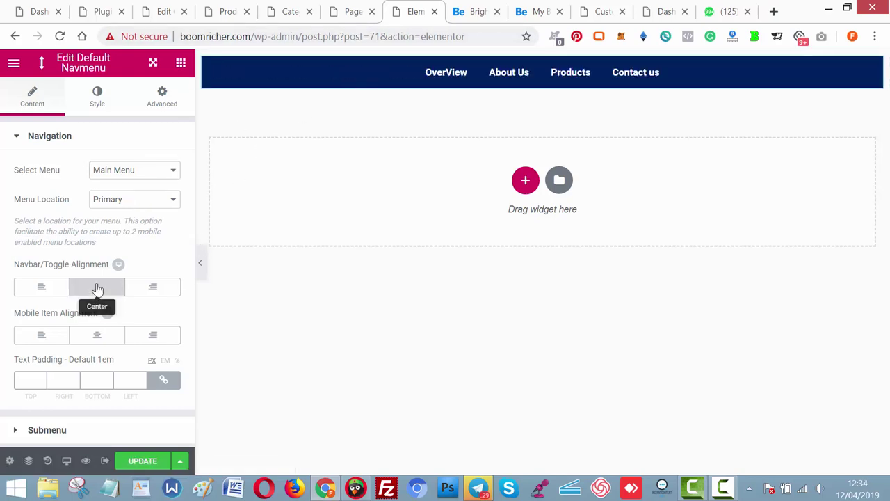
click(149, 287)
click(46, 287)
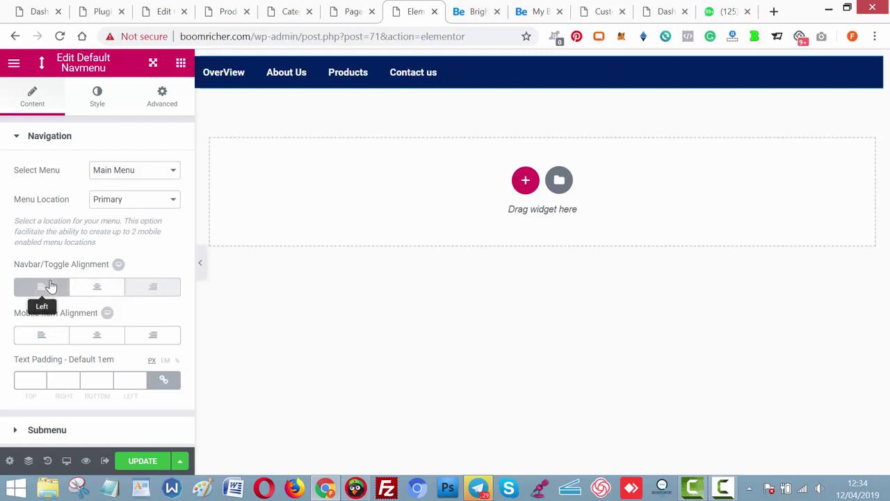
click(95, 287)
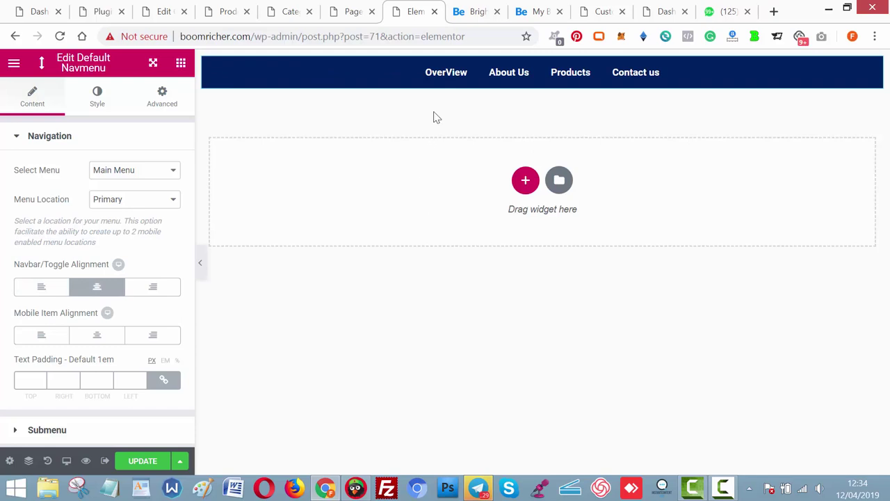
Compare the menu against the reference site's homepage.
click(471, 12)
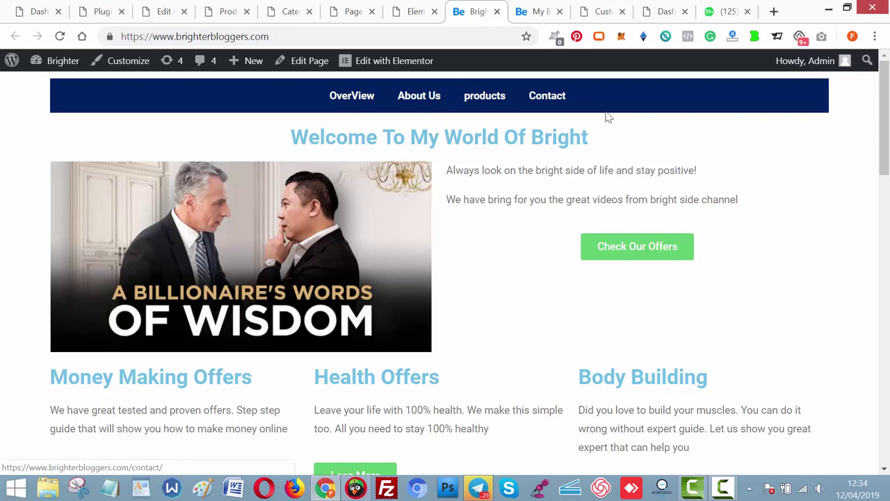
click(415, 11)
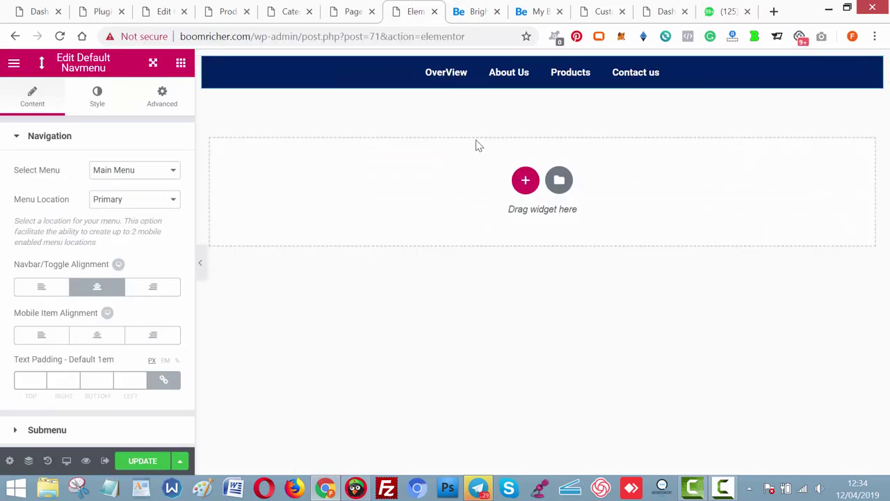
click(462, 14)
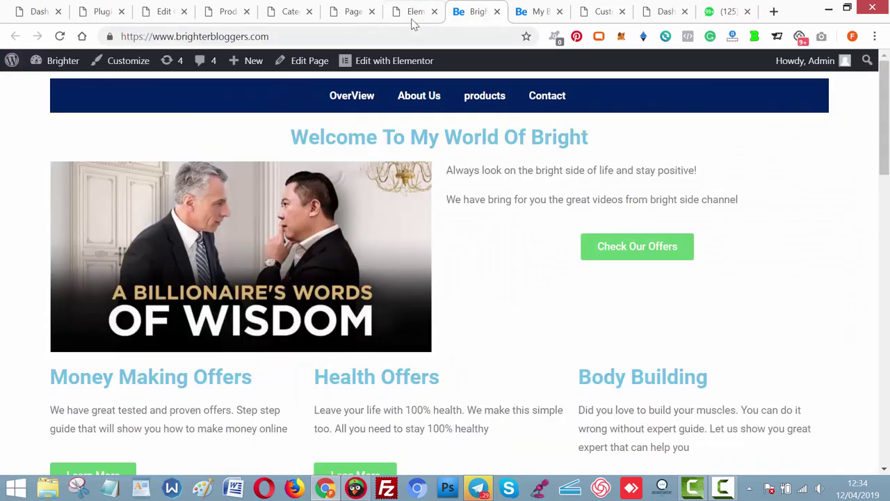
click(412, 20)
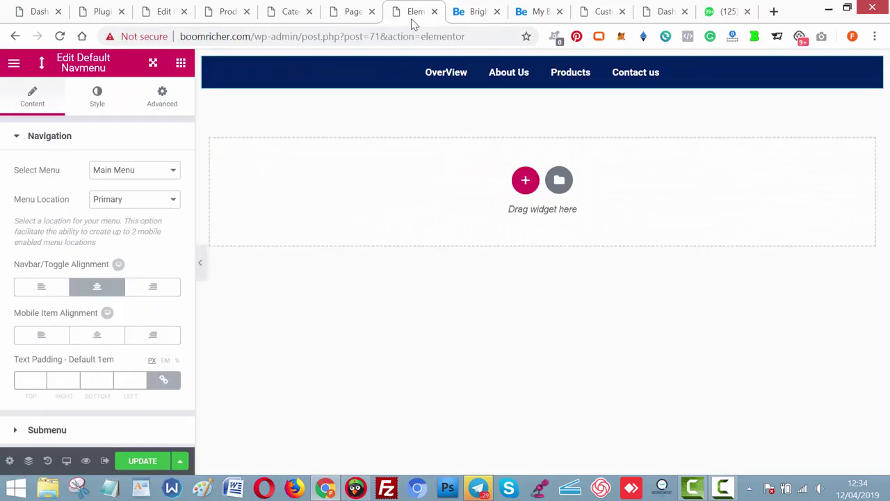
click(523, 182)
Add a one-column section with a centred heading 'Welcome to World Of Rich Guys'.
click(362, 224)
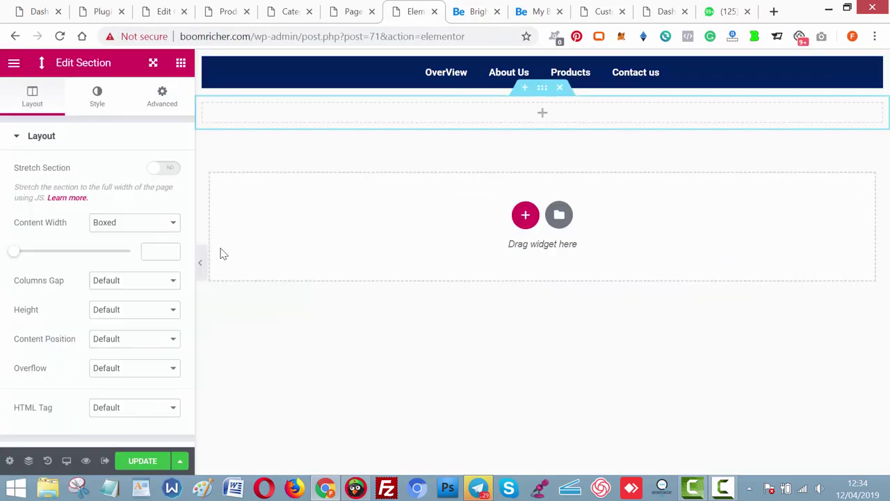
click(530, 117)
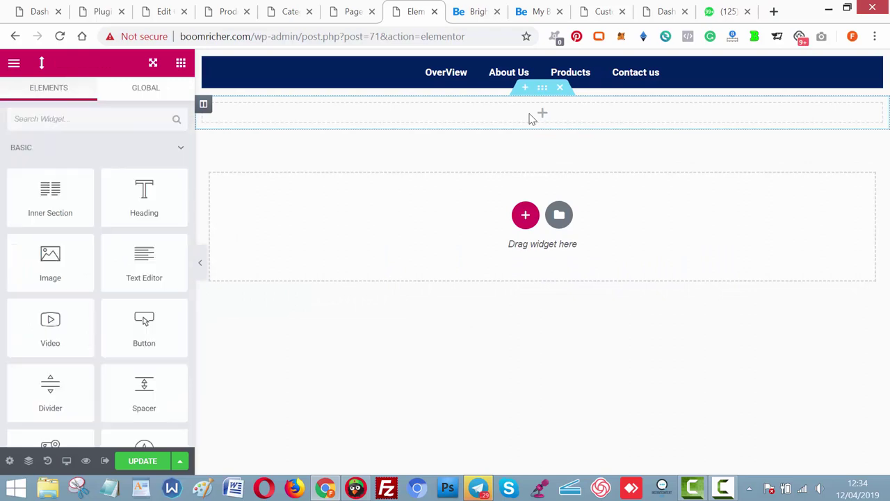
drag(142, 191, 517, 110)
triple_click(169, 193)
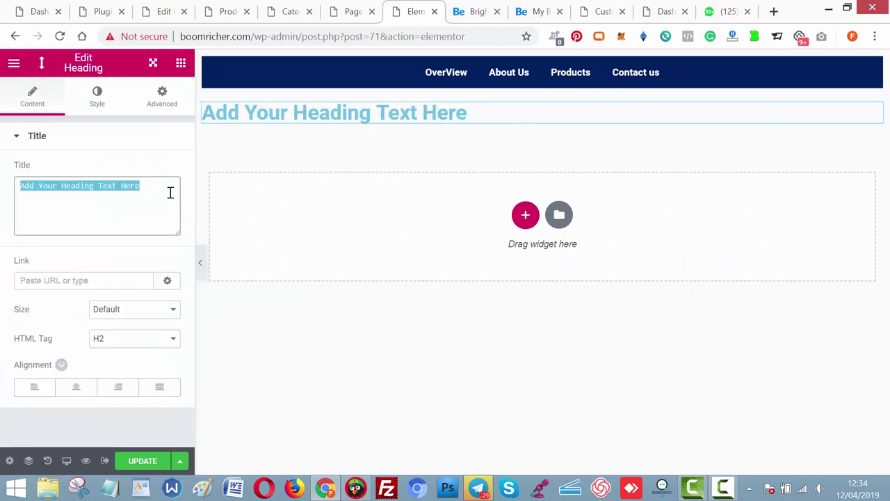
text(Welcome to)
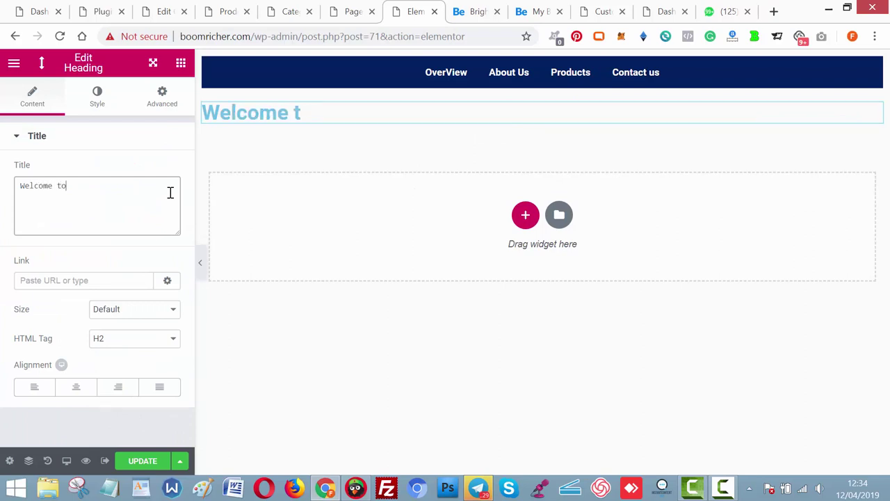
text( World Of Rich)
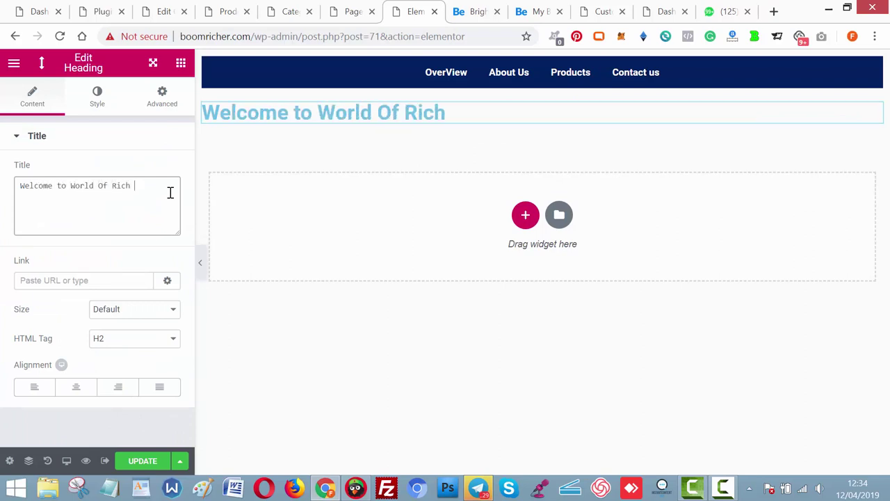
text( Guys)
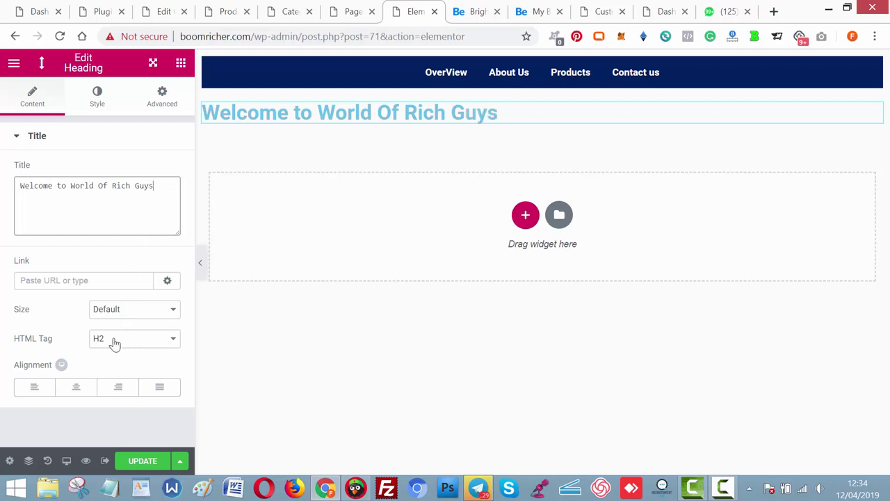
click(84, 390)
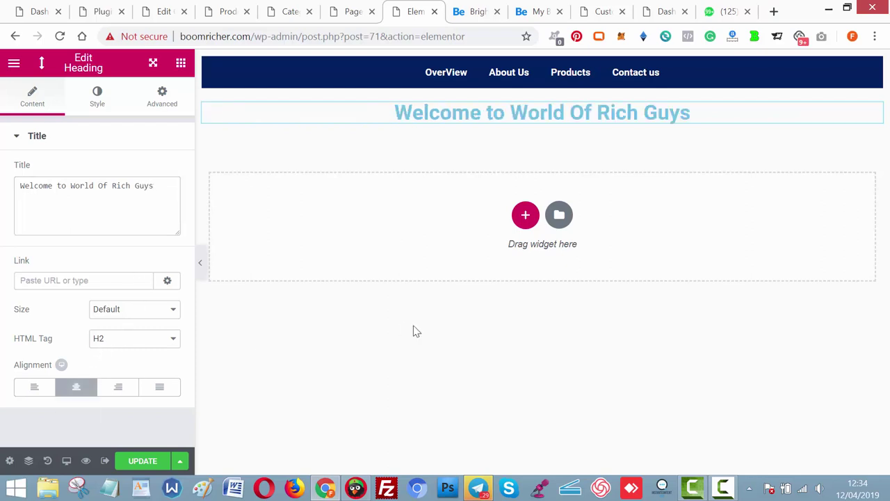
click(459, 15)
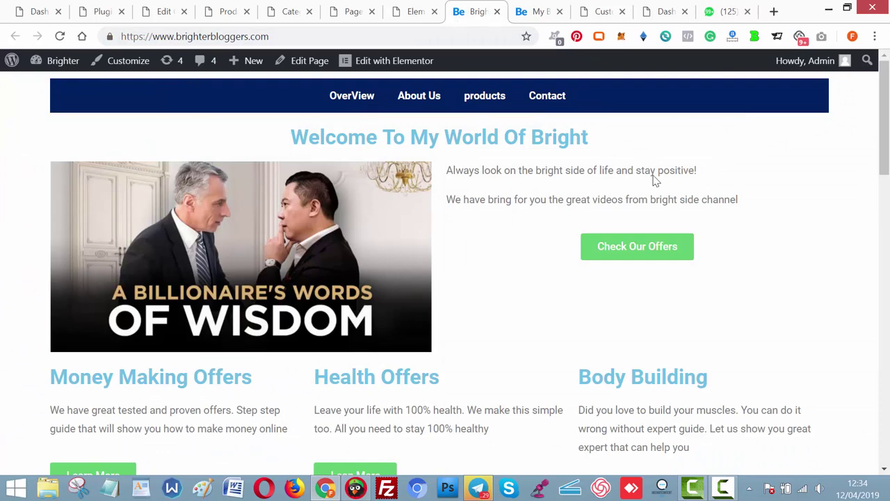
drag(884, 146, 884, 155)
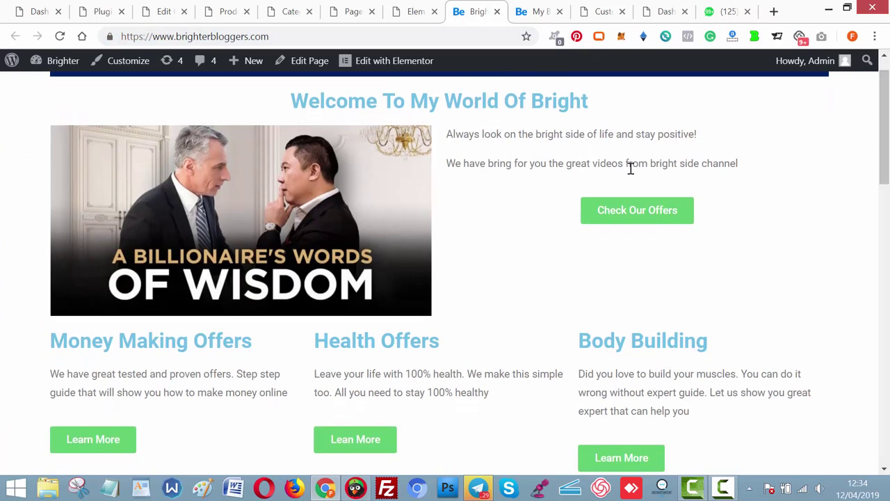
click(412, 13)
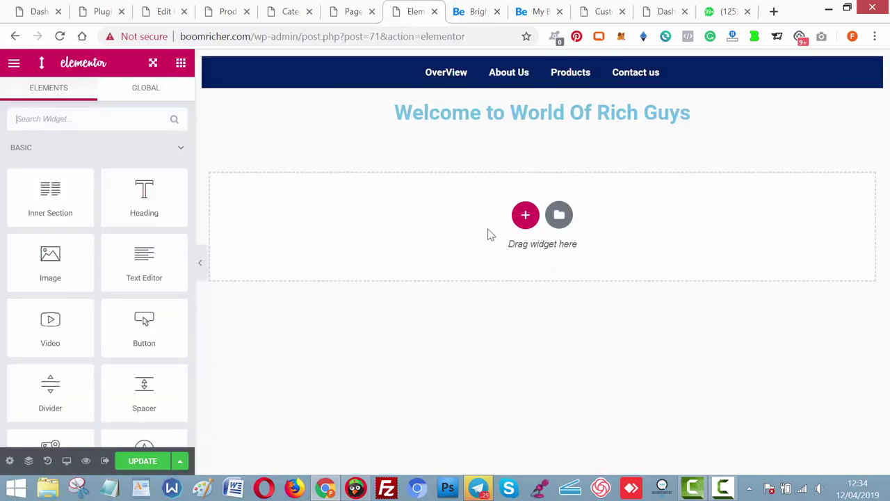
Add a two-column section: Image left, Text Editor and Button right; pick the image from the media library.
click(519, 227)
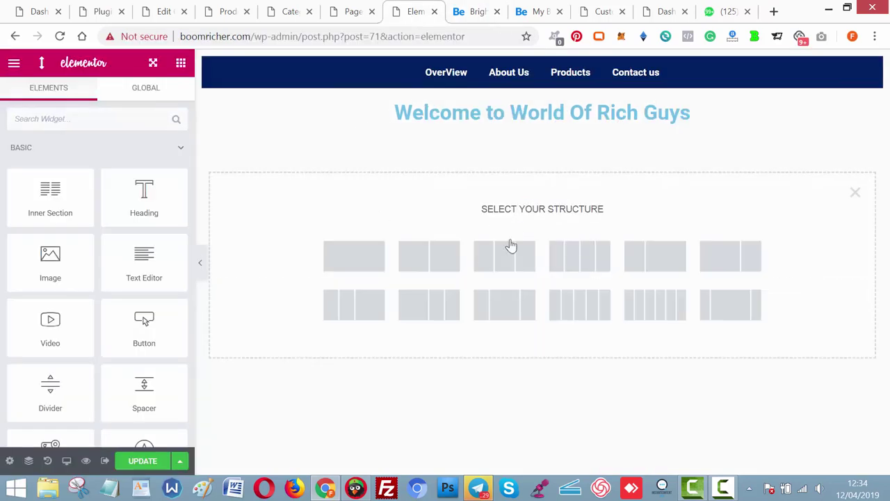
click(429, 256)
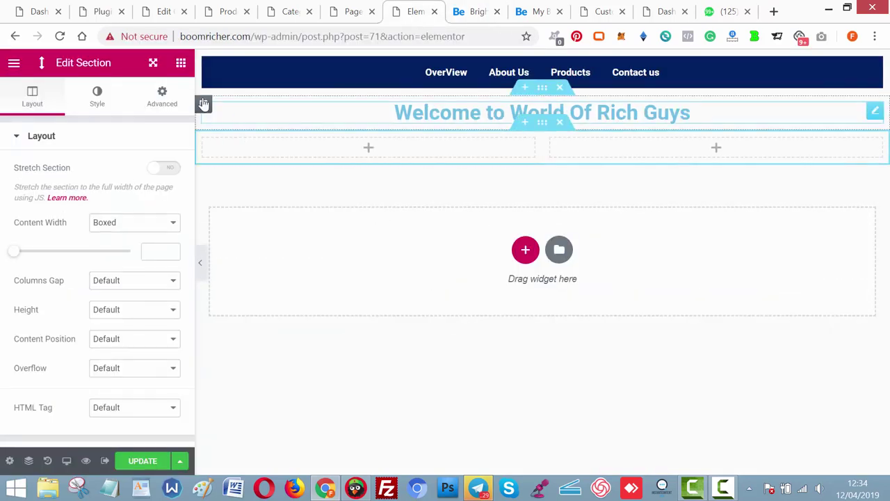
click(180, 64)
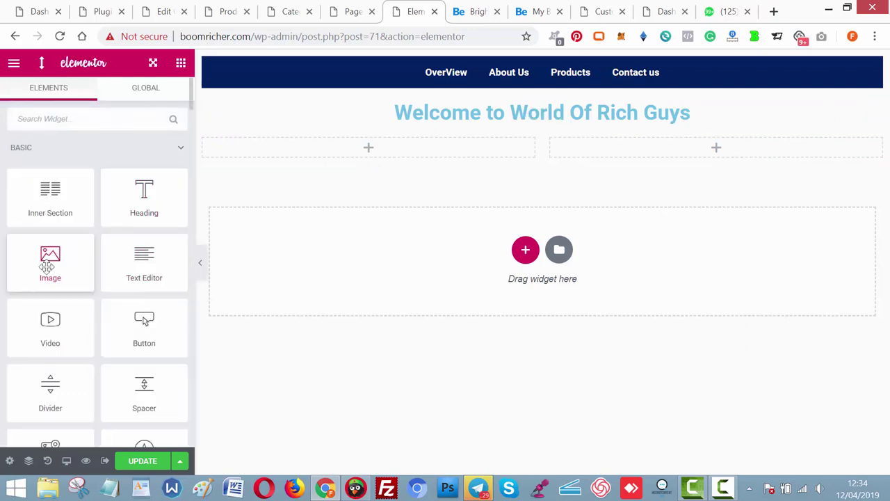
drag(50, 261, 355, 150)
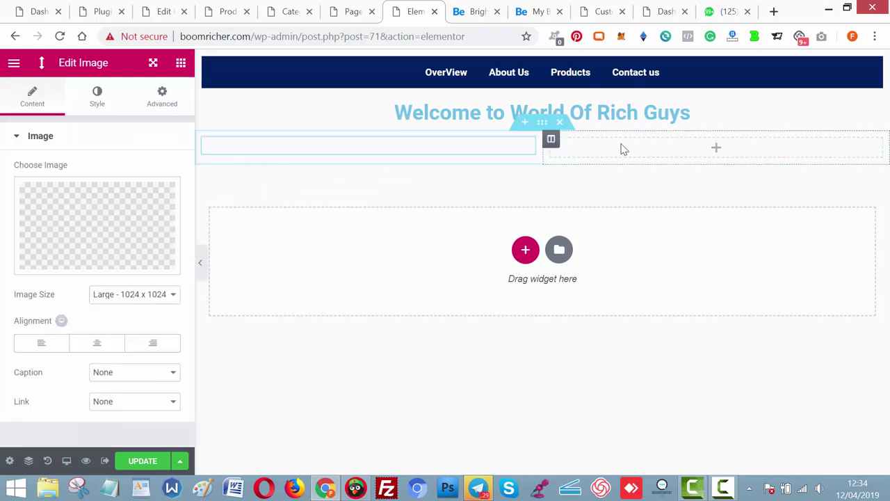
click(702, 157)
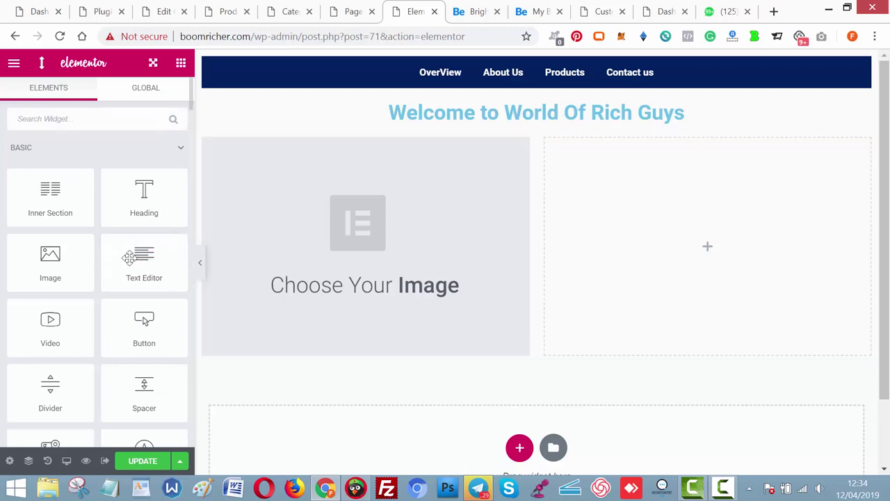
drag(132, 259, 628, 234)
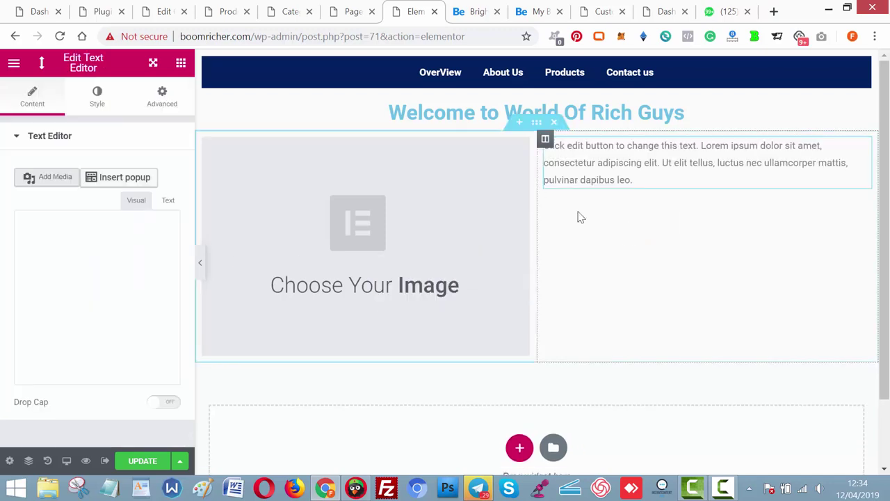
click(182, 64)
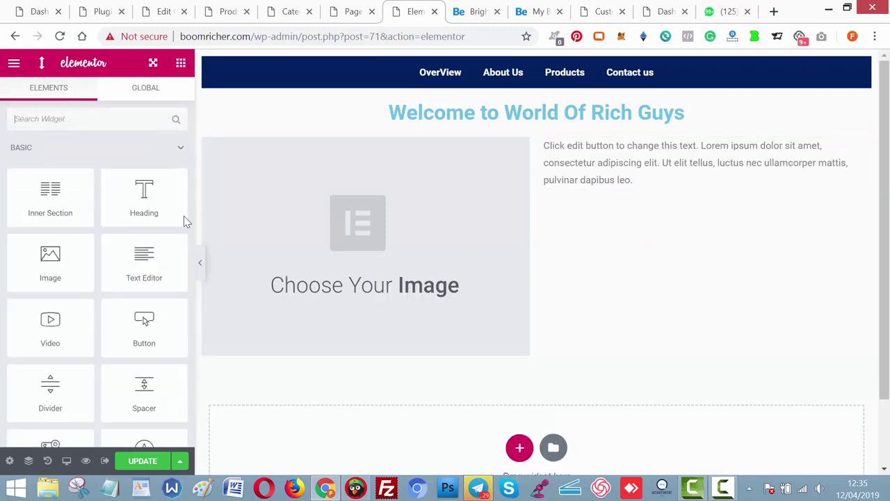
drag(143, 333, 638, 190)
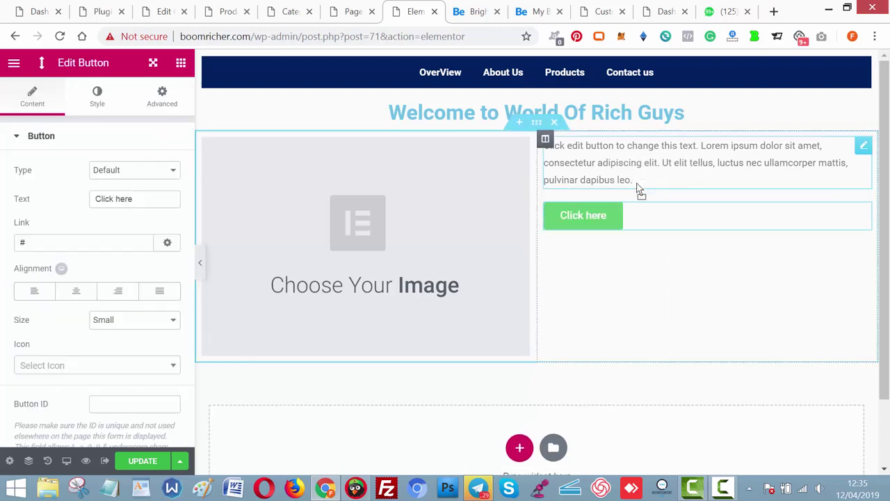
click(367, 230)
click(82, 227)
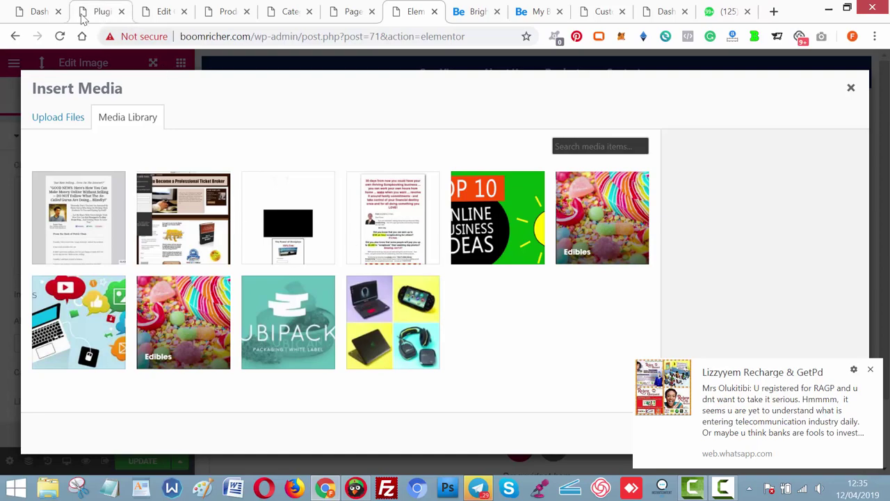
Navigate from the dashboard through WP Automatic to the All Campaigns list.
click(40, 12)
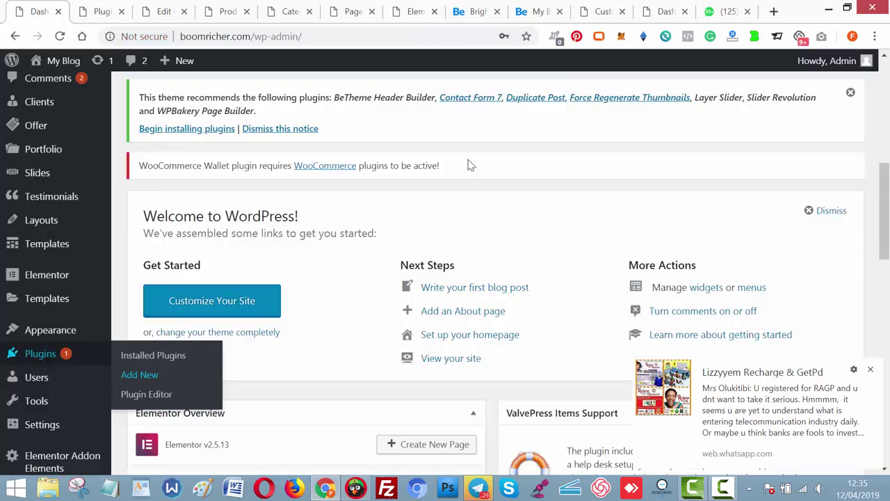
scroll(318, 402, down, 5)
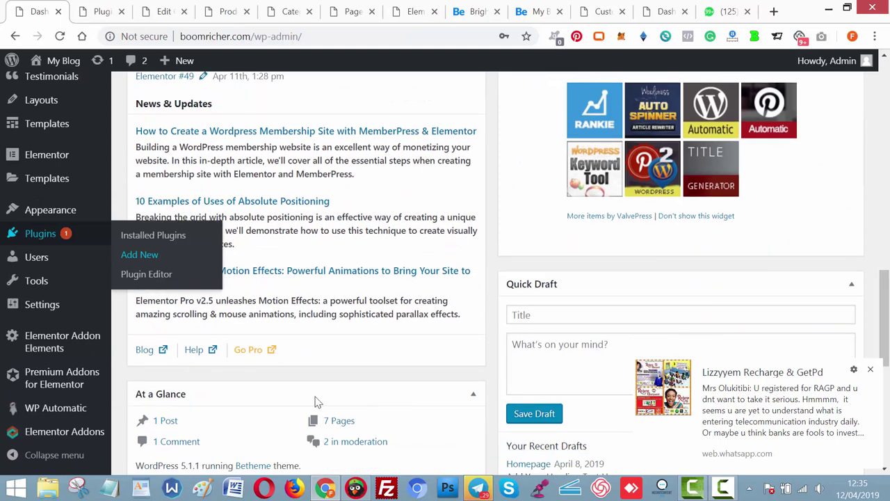
mouse_move(54, 411)
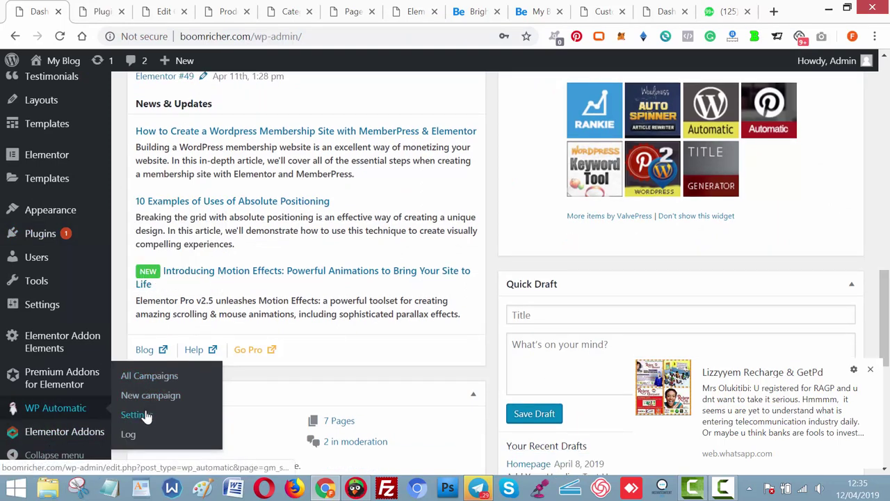
click(152, 387)
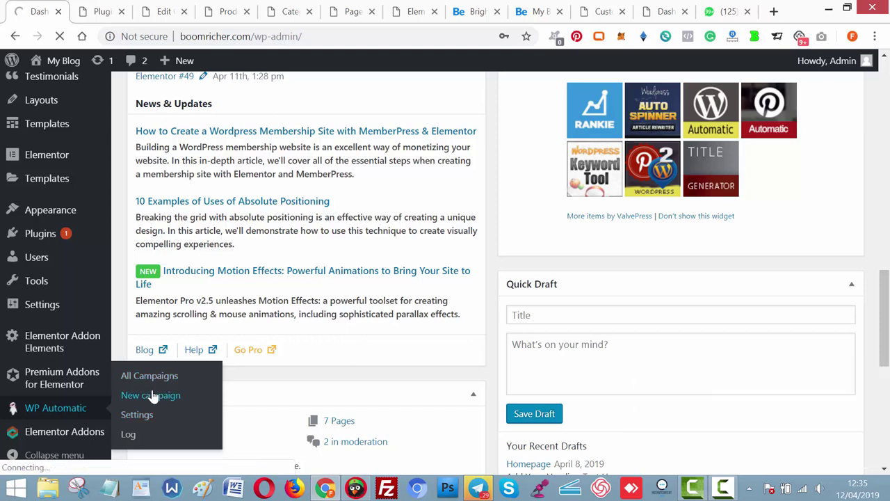
click(151, 395)
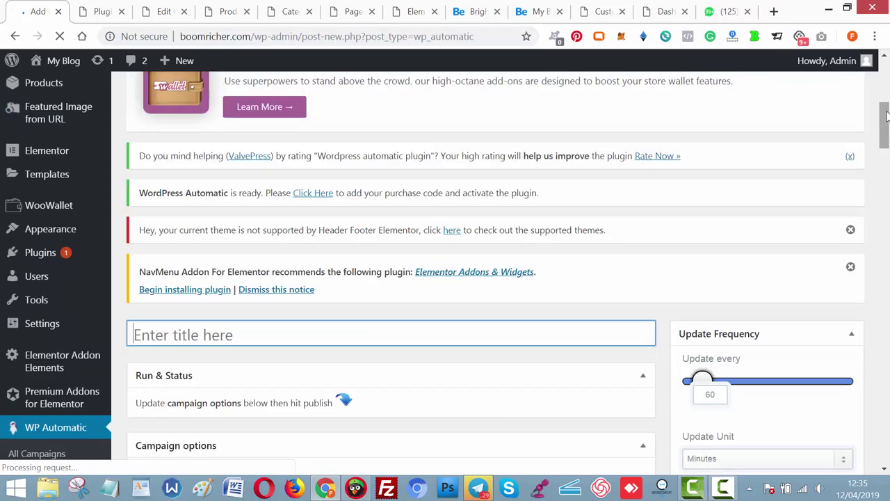
scroll(285, 300, down, 3)
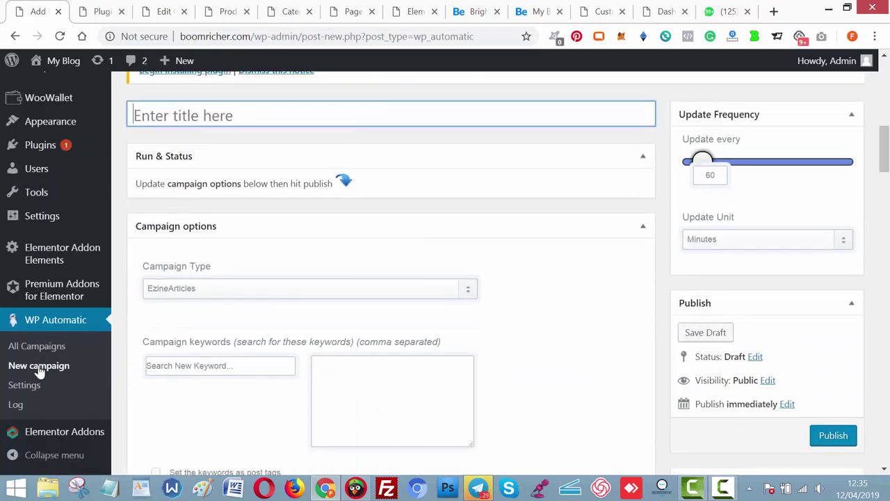
click(40, 369)
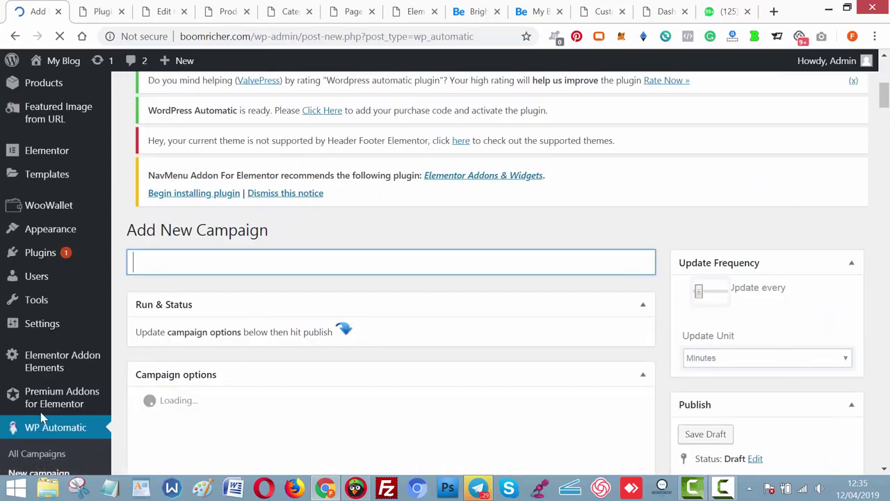
click(45, 457)
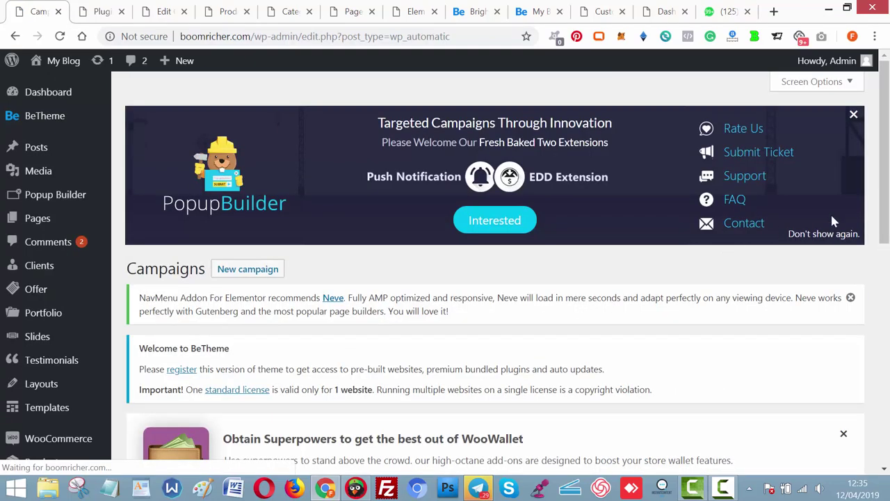
scroll(869, 294, down, 8)
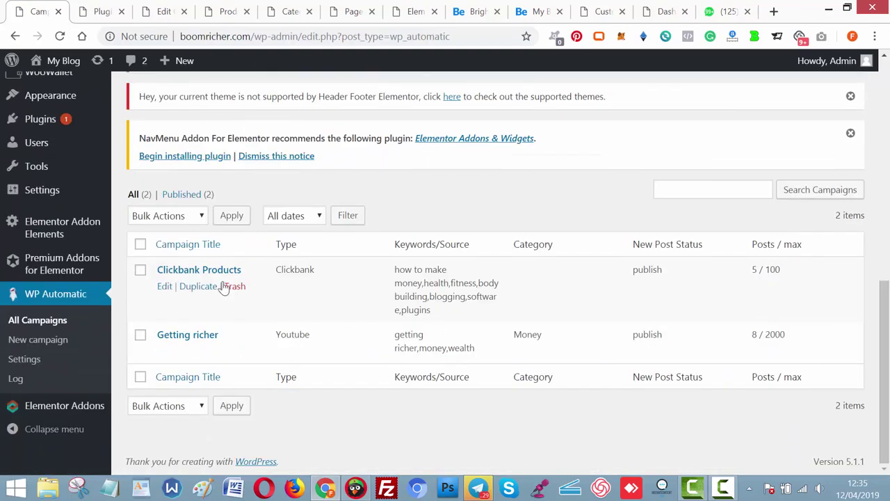
Update the Clickbank Products campaign to keep featured images at their source.
click(164, 286)
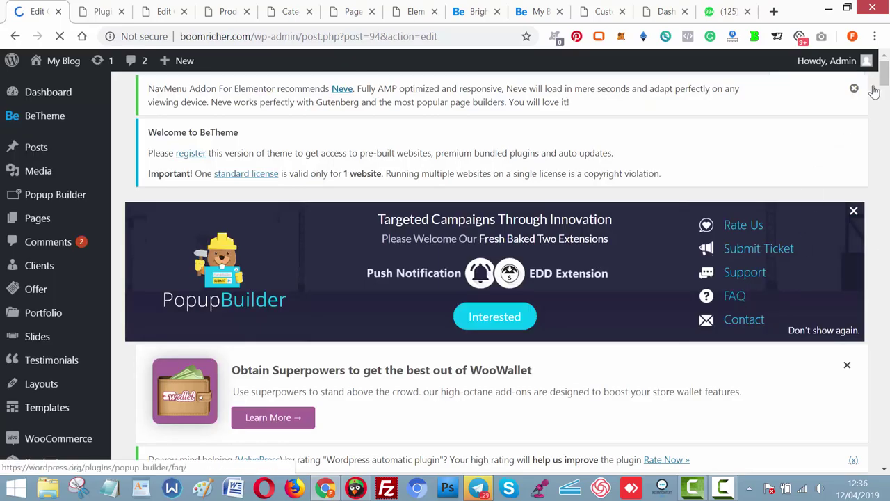
drag(886, 83, 887, 292)
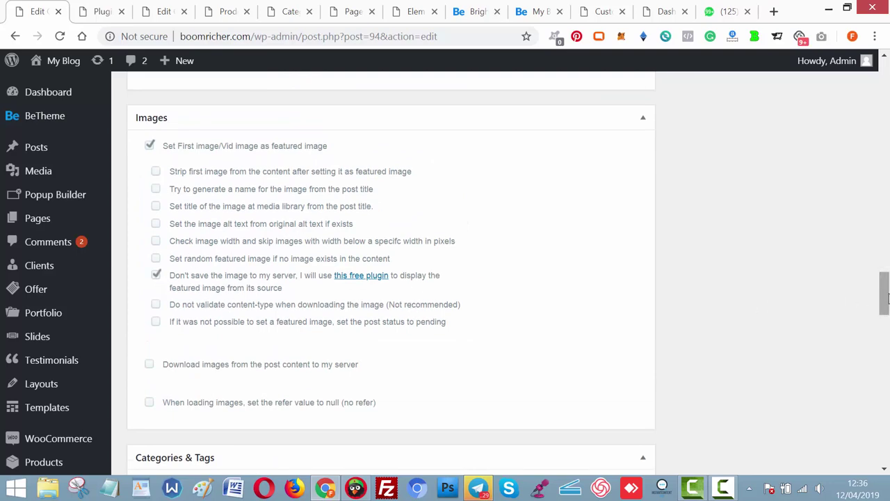
drag(887, 304, 888, 171)
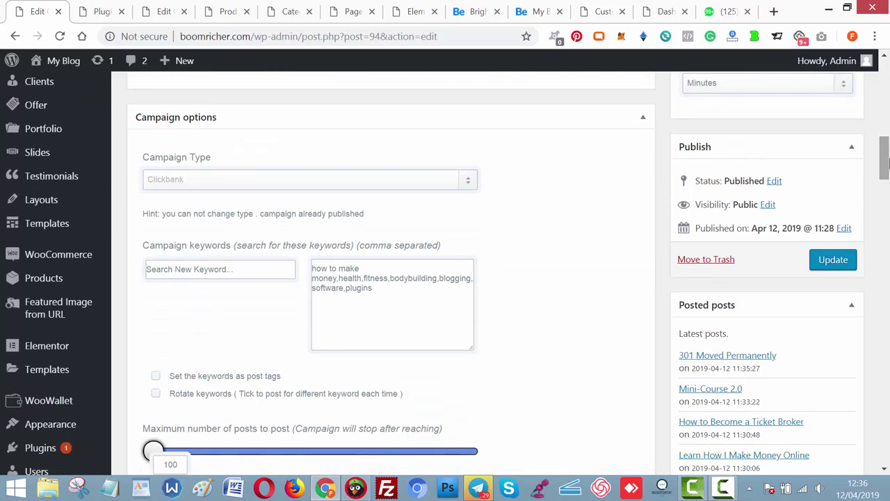
click(833, 260)
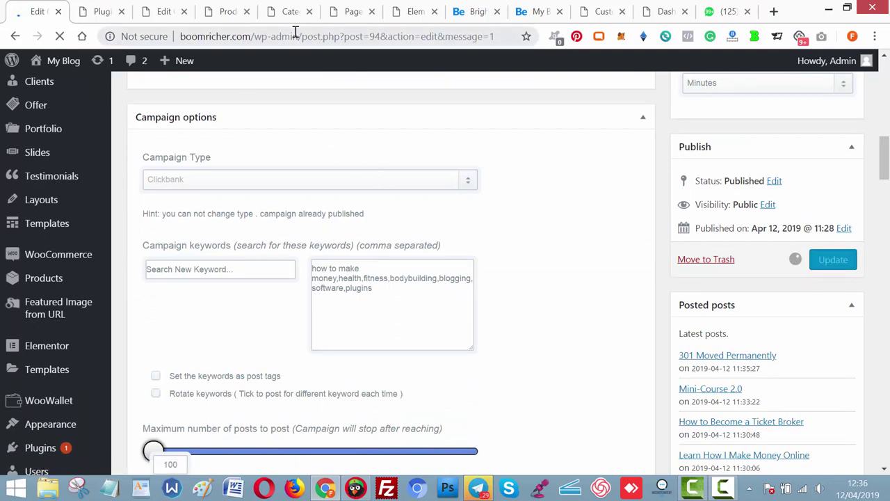
click(412, 17)
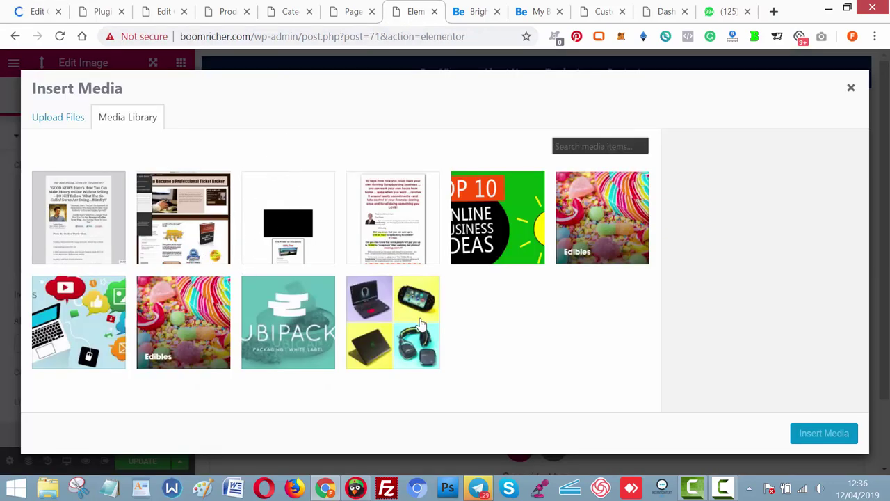
Upload 'hostmie produtivity' from Downloads and insert it as the whiteboard image beside the text.
click(179, 255)
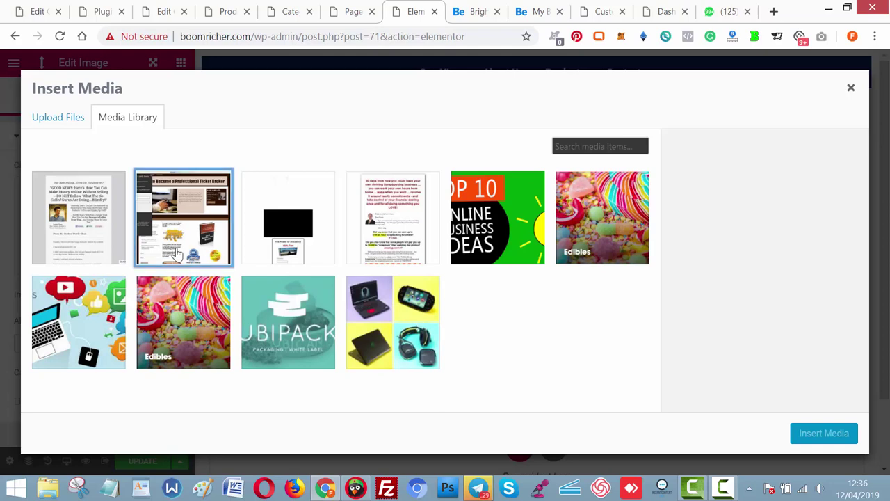
click(616, 239)
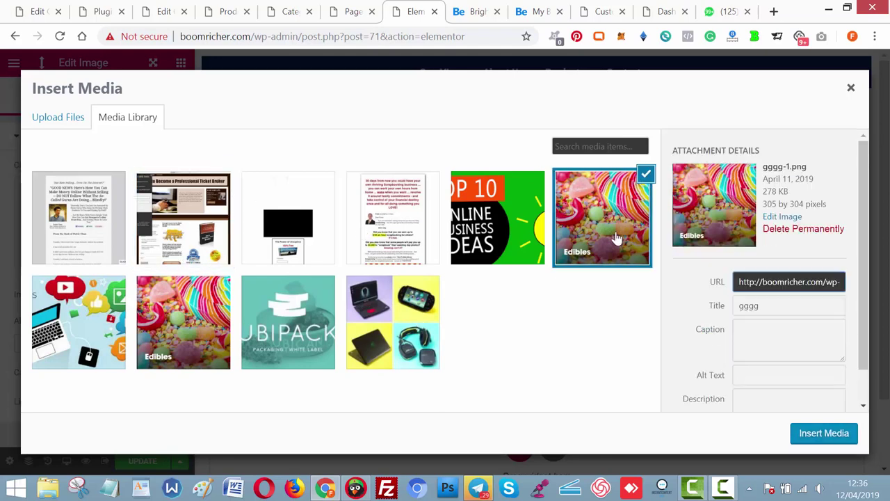
click(63, 114)
click(432, 281)
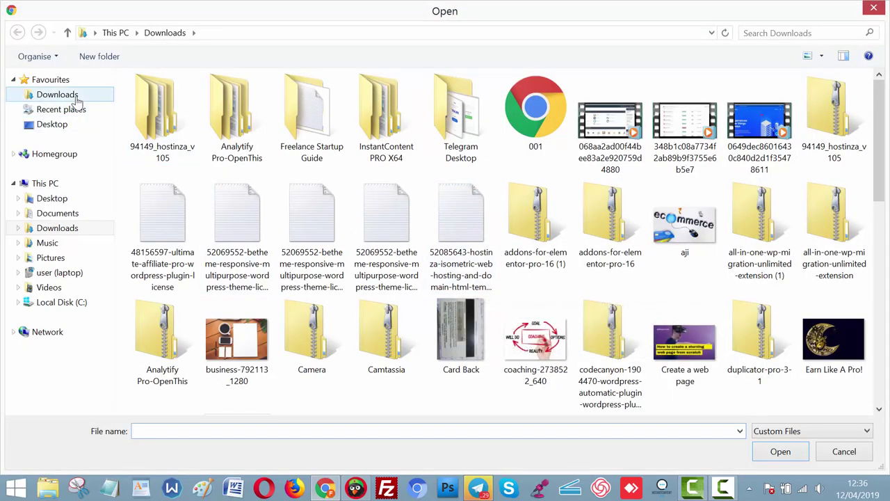
click(69, 97)
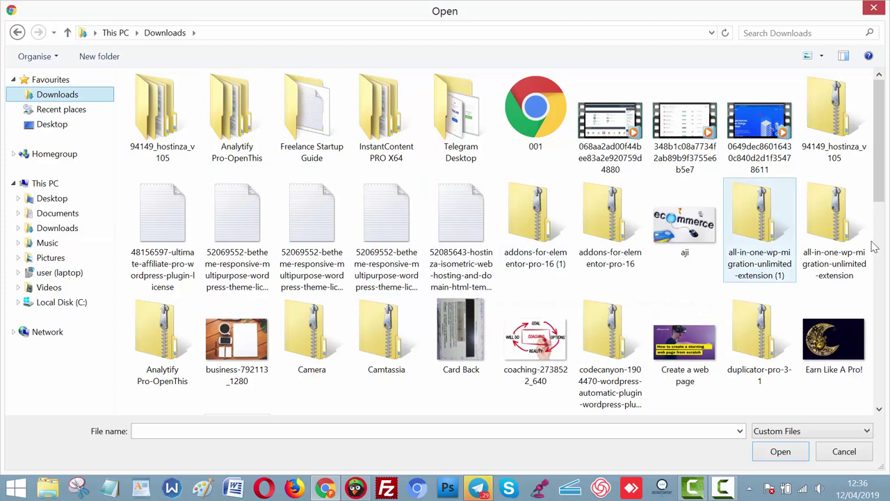
drag(880, 186, 887, 301)
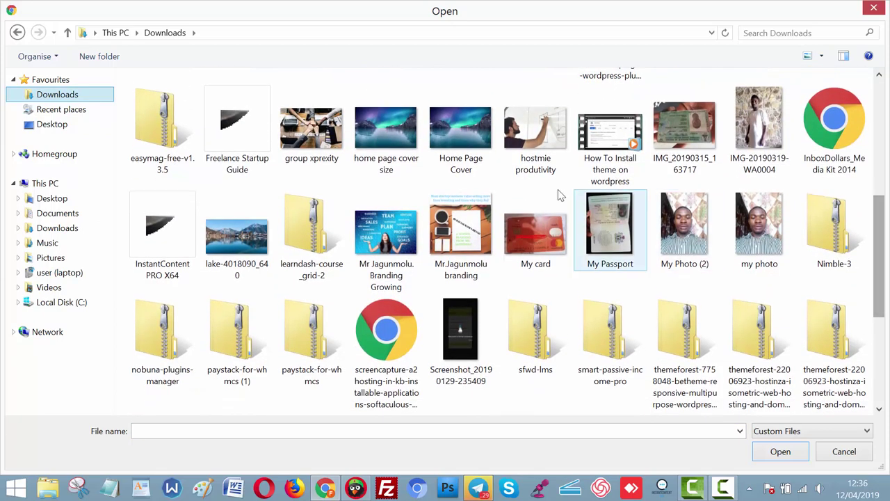
click(535, 128)
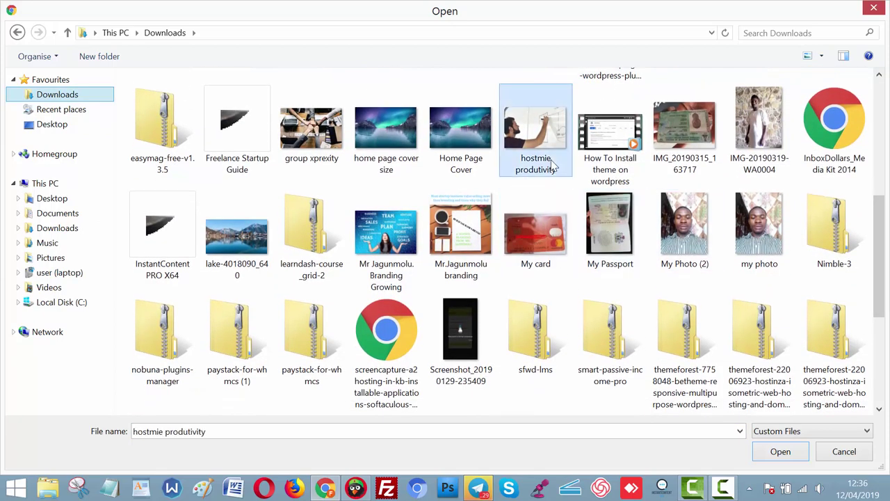
click(781, 451)
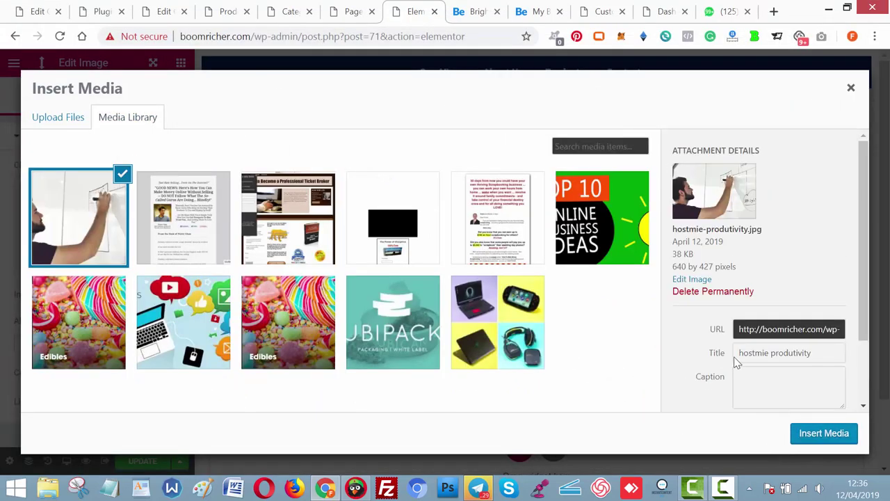
click(821, 438)
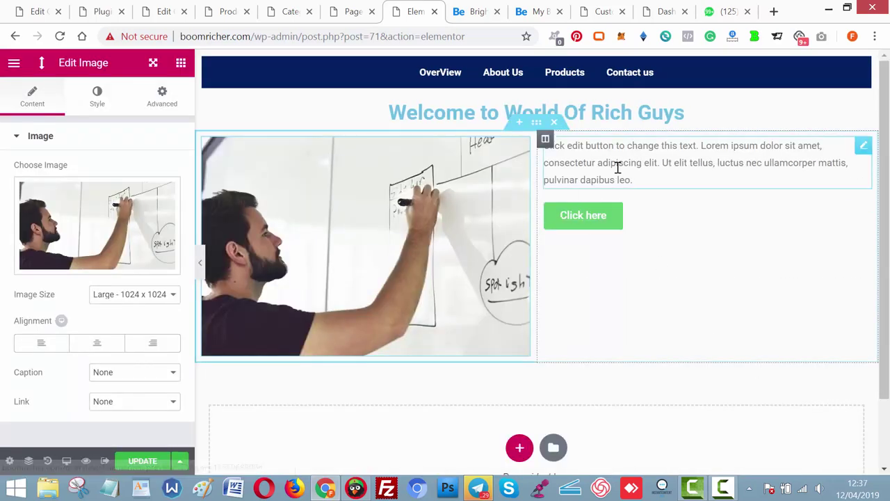
Replace the placeholder paragraph with the Youtube and clickbank description, capitalising 'Youtube'.
triple_click(617, 172)
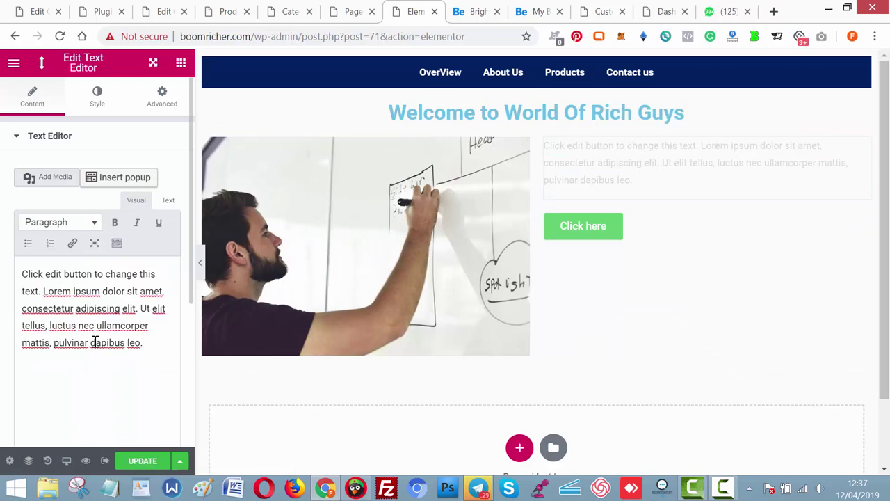
triple_click(95, 342)
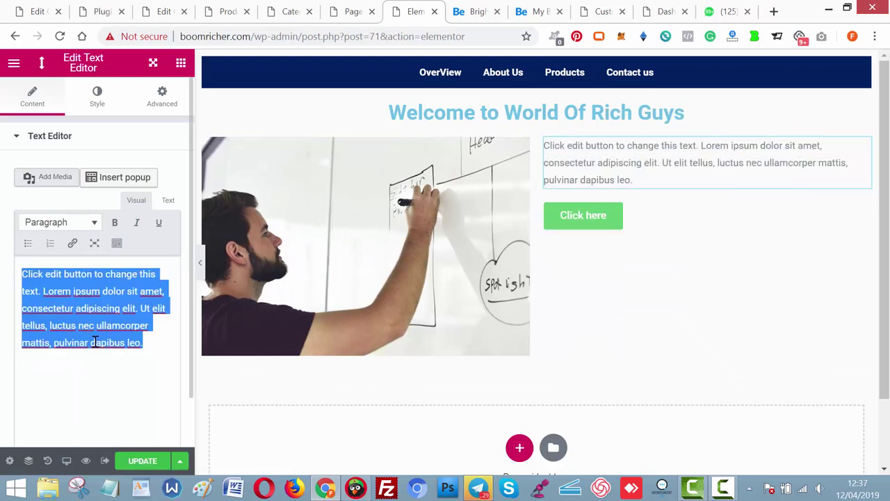
text(Th)
key(ctrl+a)
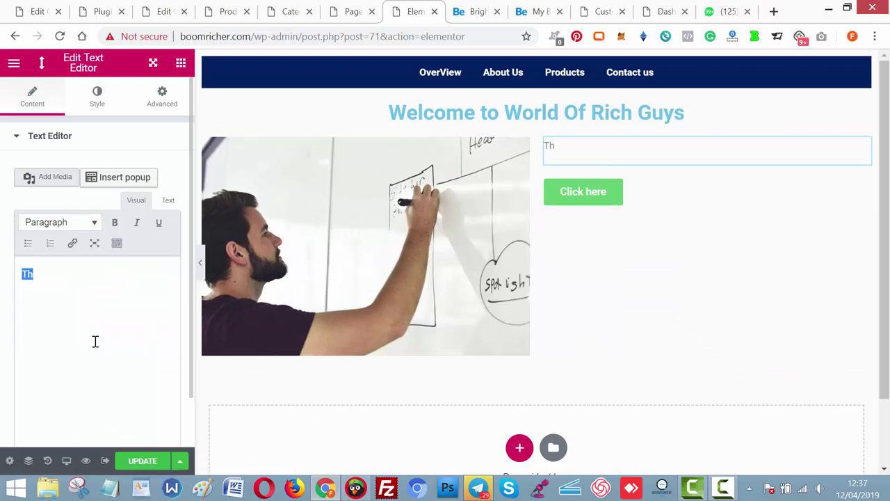
text(I Create )
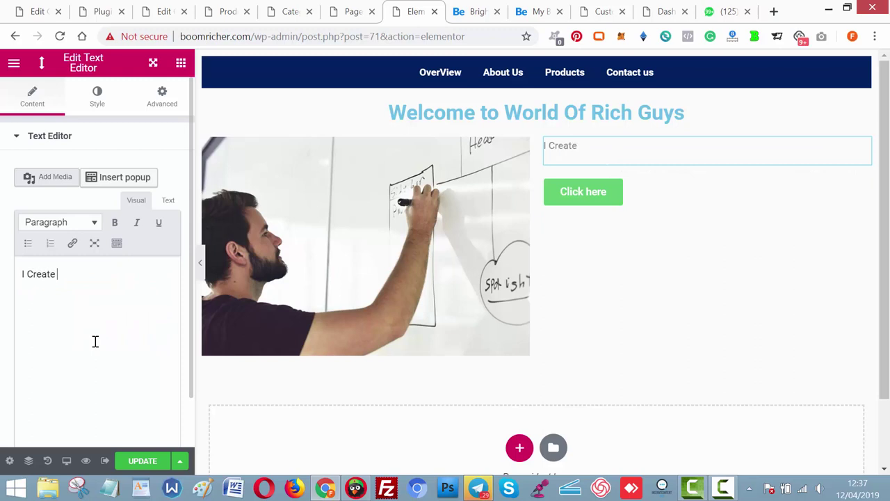
text(d this websi)
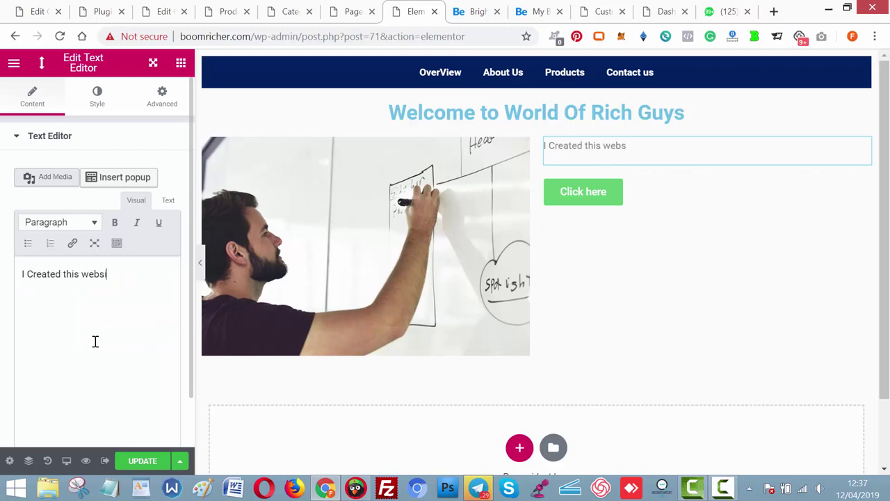
text(te to grab)
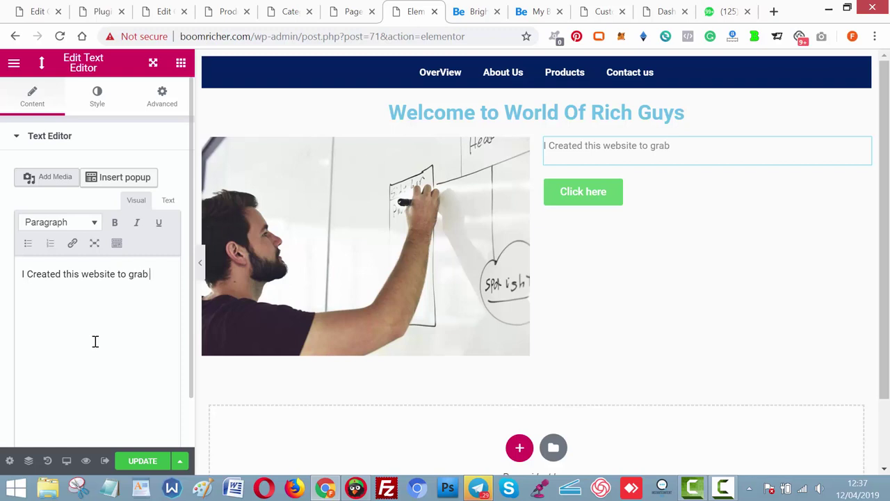
text( great videos from)
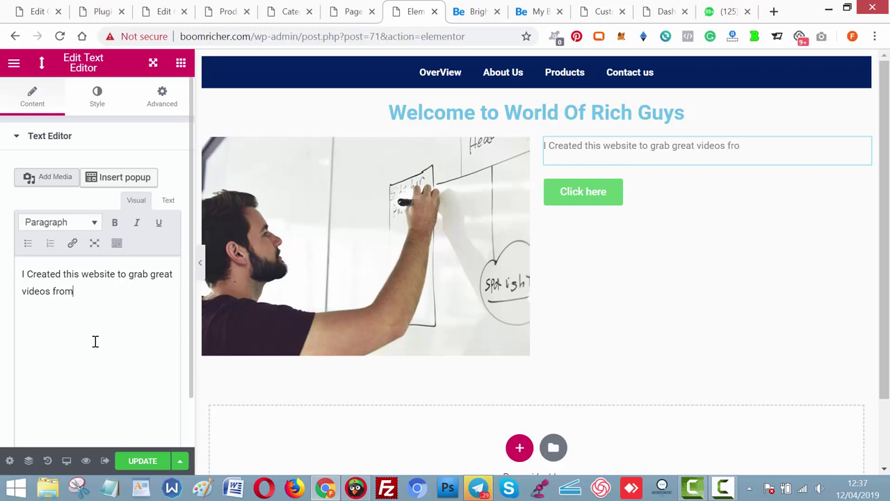
text( youtube. That g)
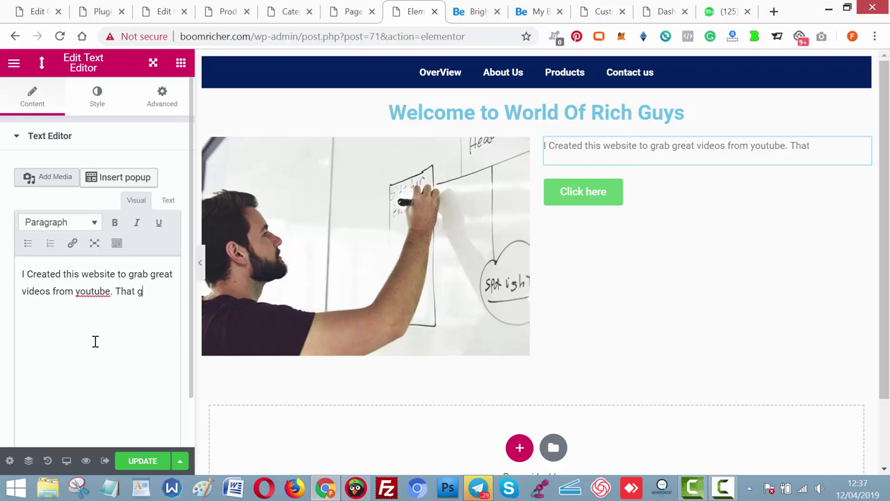
text(ives you st)
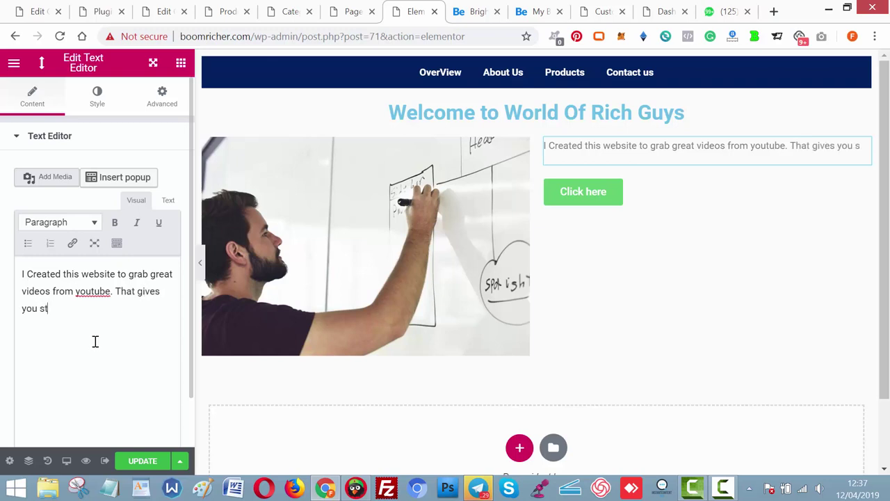
text(ep by ste)
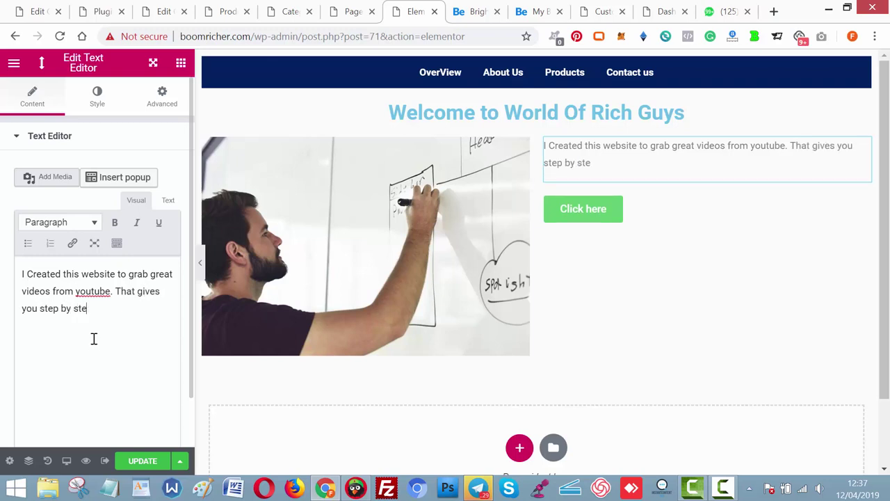
text(p guide o)
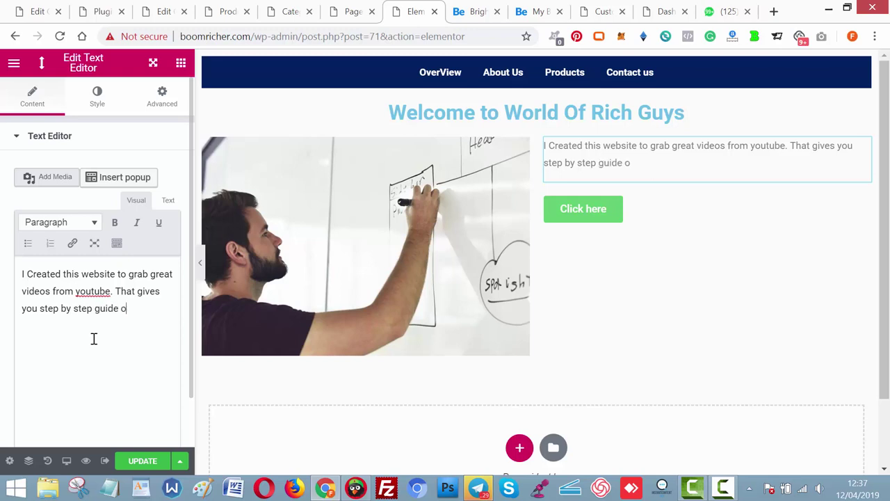
text(n how you ca)
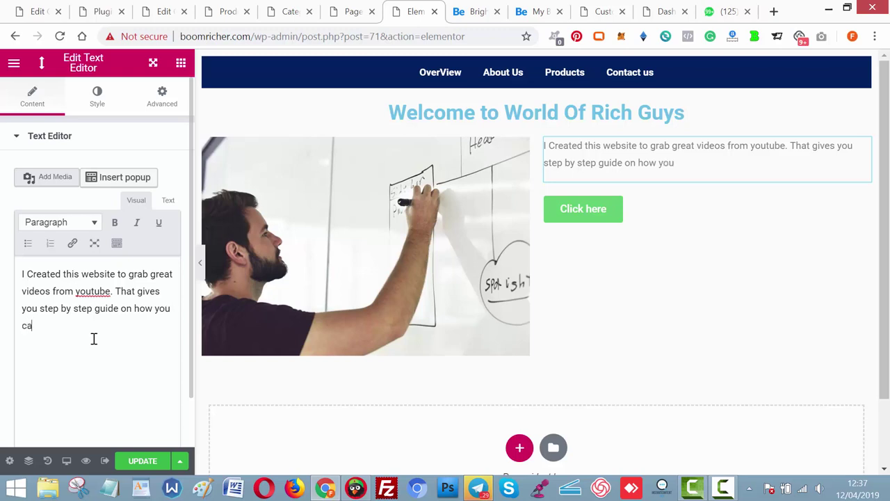
text(n also bui)
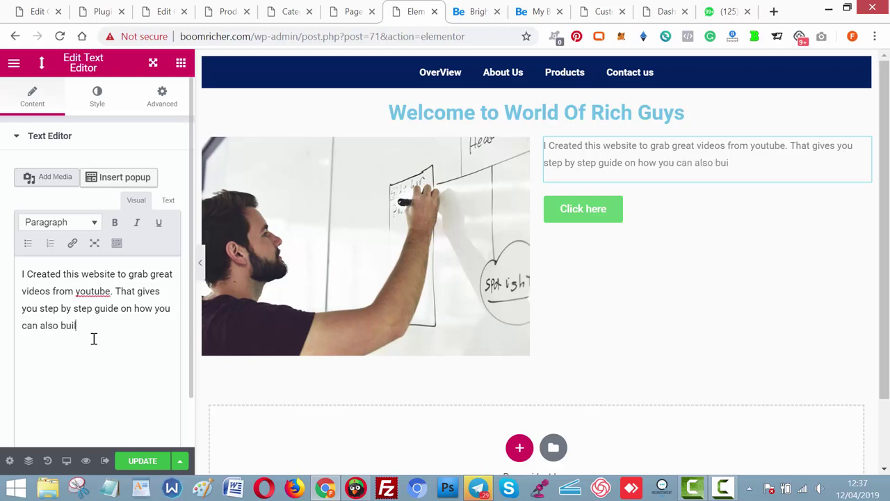
text(ld a business online.)
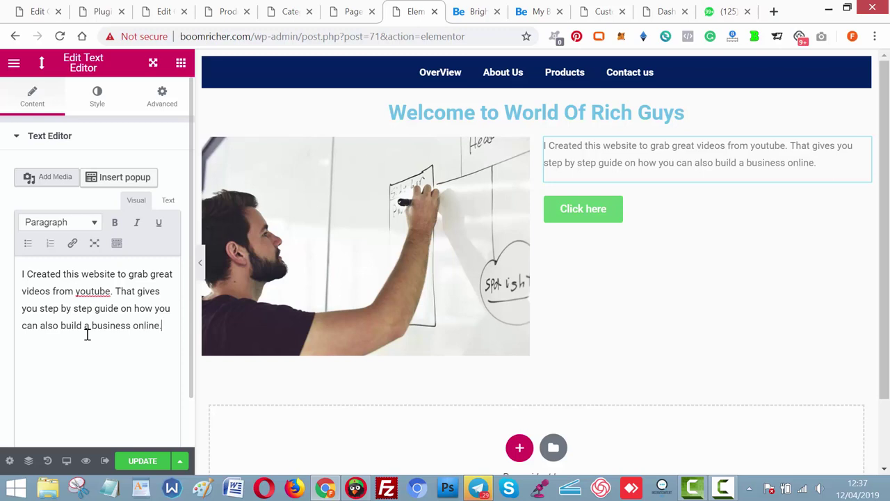
text( Also)
text(. I had)
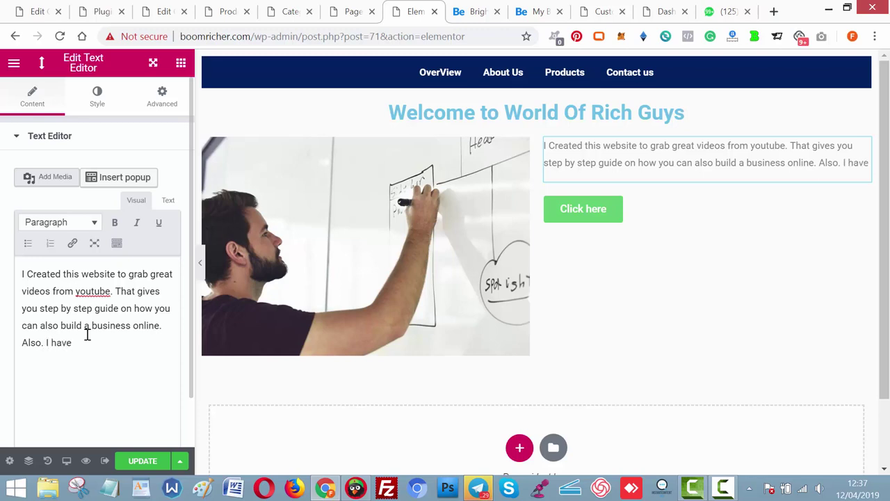
text(e choose)
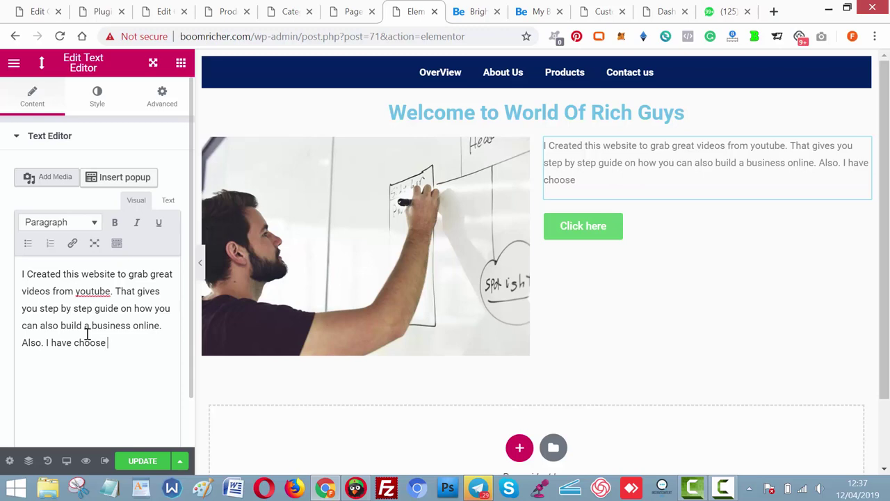
text( great prod)
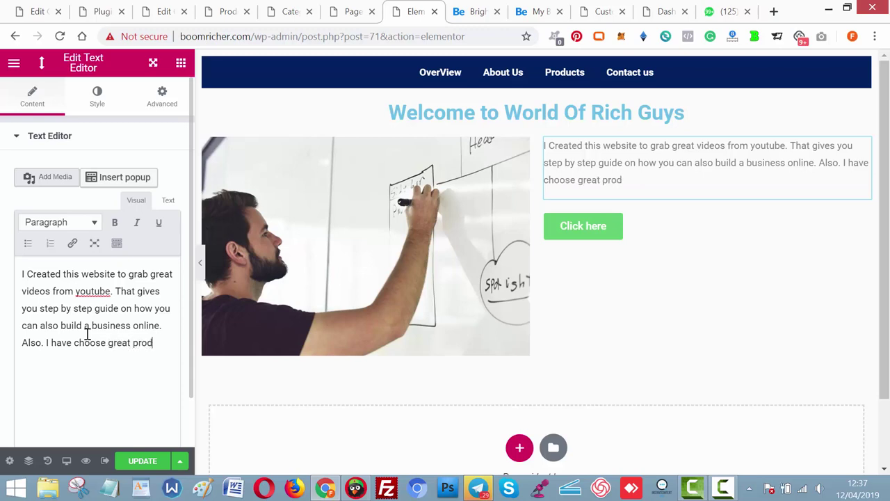
text(ucts from)
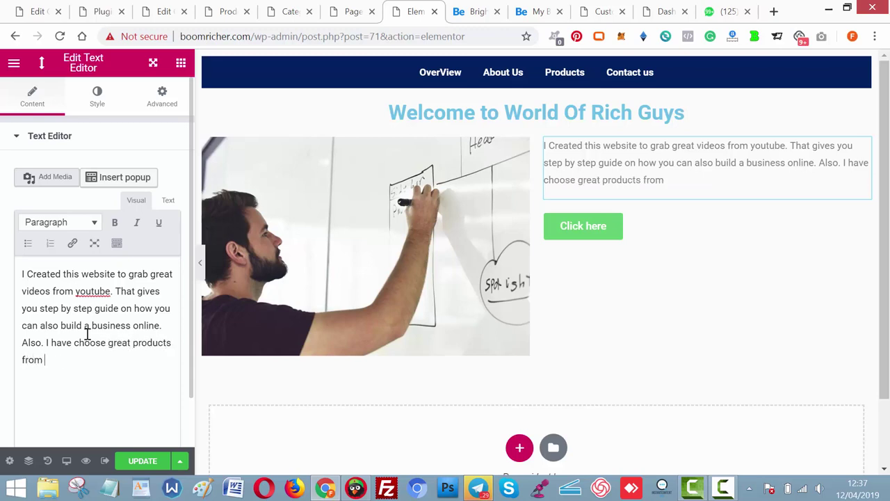
text( clickbank)
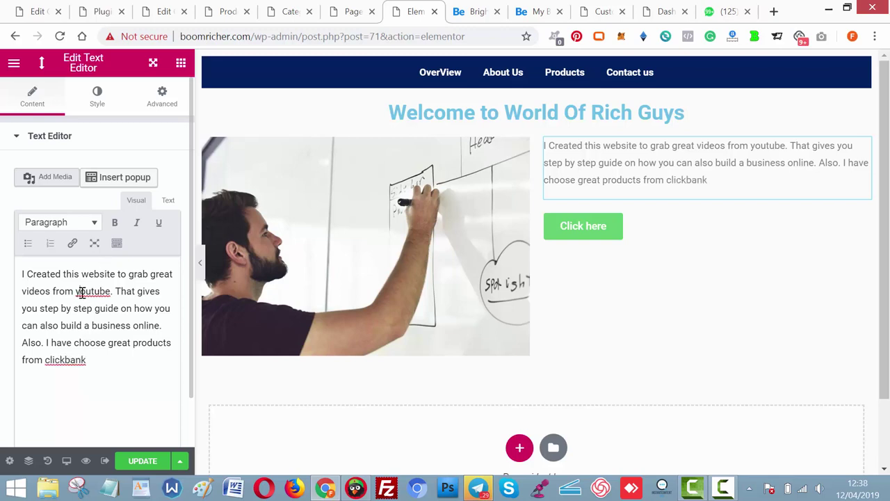
key(Delete)
text(Y)
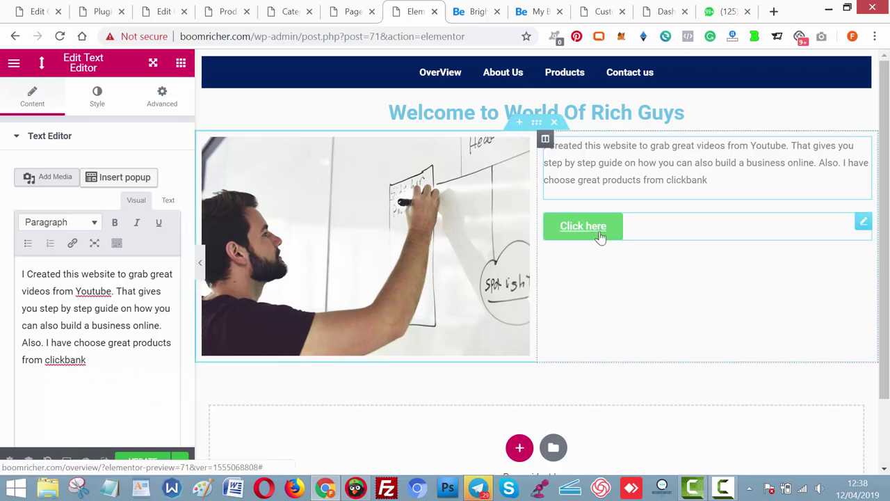
Relabel the 'Click here' button to 'Check out our offers', then view the Brighter blog tab.
click(600, 233)
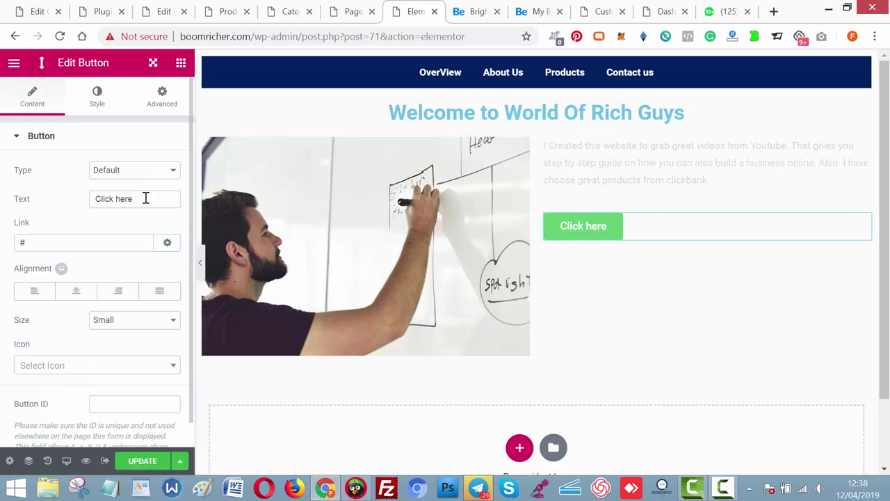
click(145, 198)
key(ctrl+a)
text(Che)
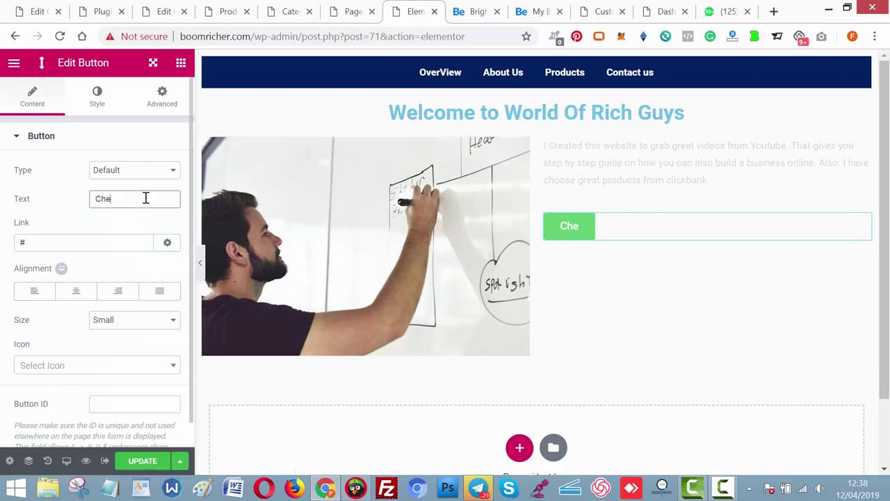
text(ck out )
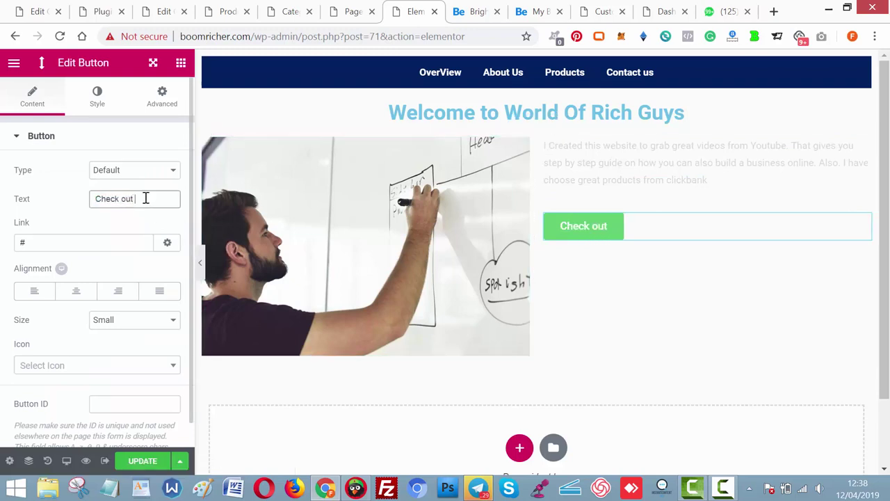
text(our)
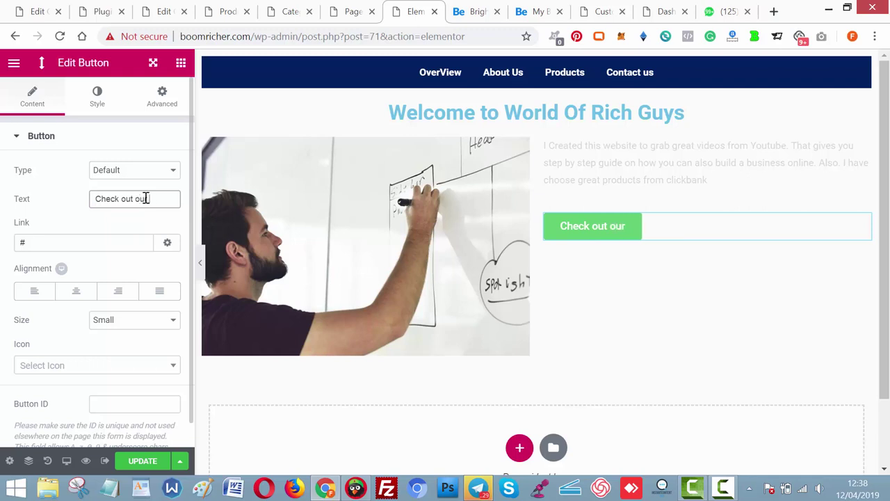
text( offers)
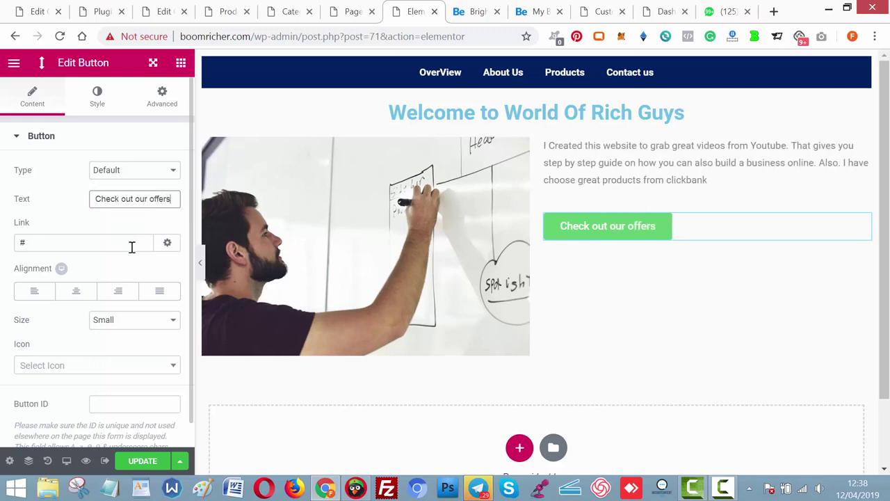
click(475, 14)
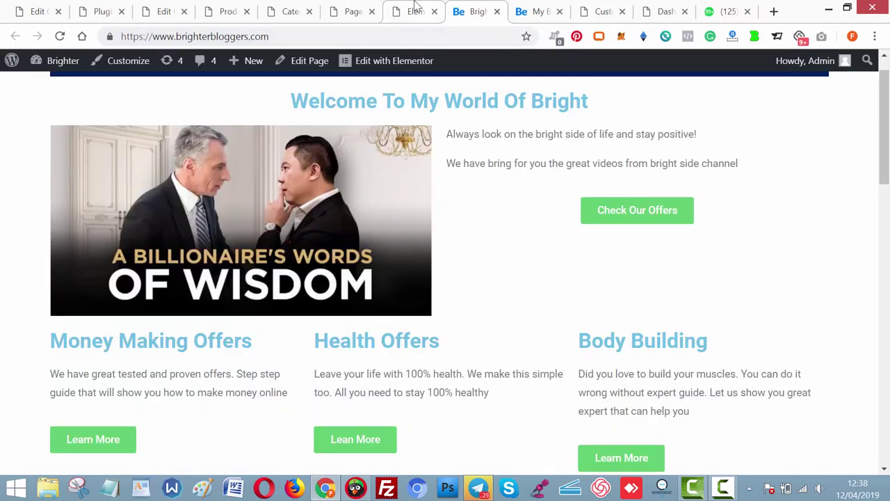
From the product categories page, open the live boomricher.com site via My Blog in a new tab.
click(230, 14)
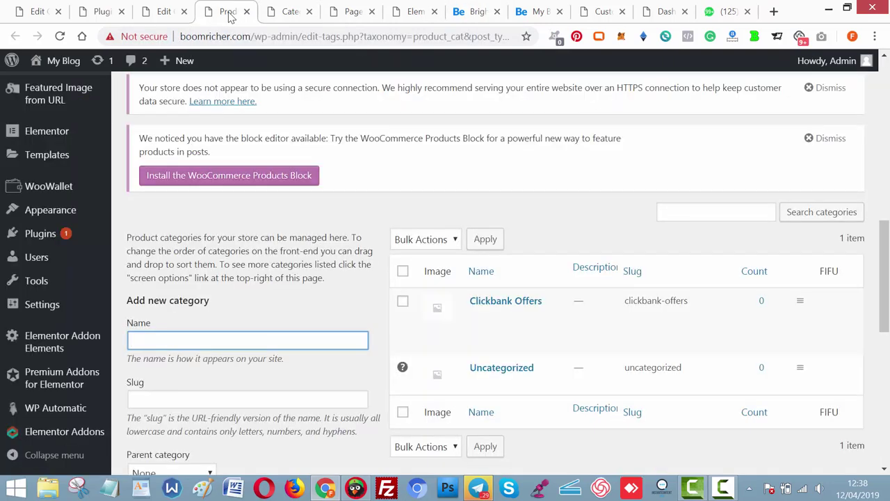
mouse_move(63, 70)
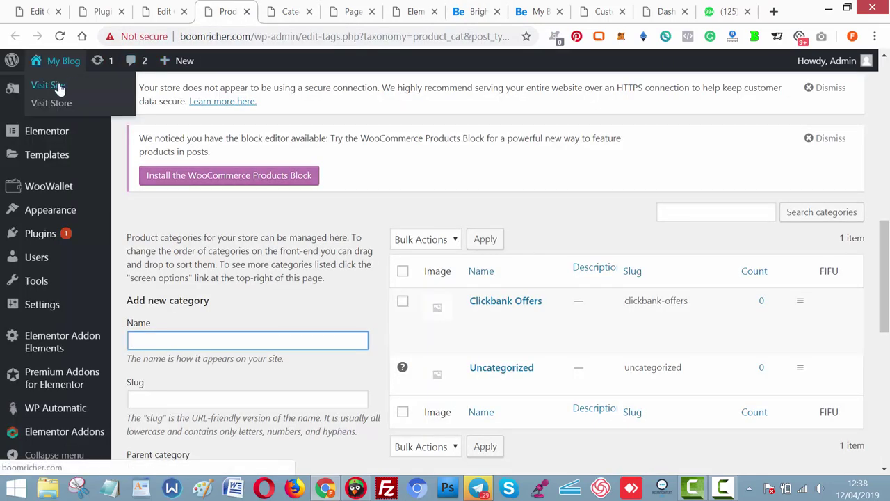
right_click(59, 87)
click(83, 91)
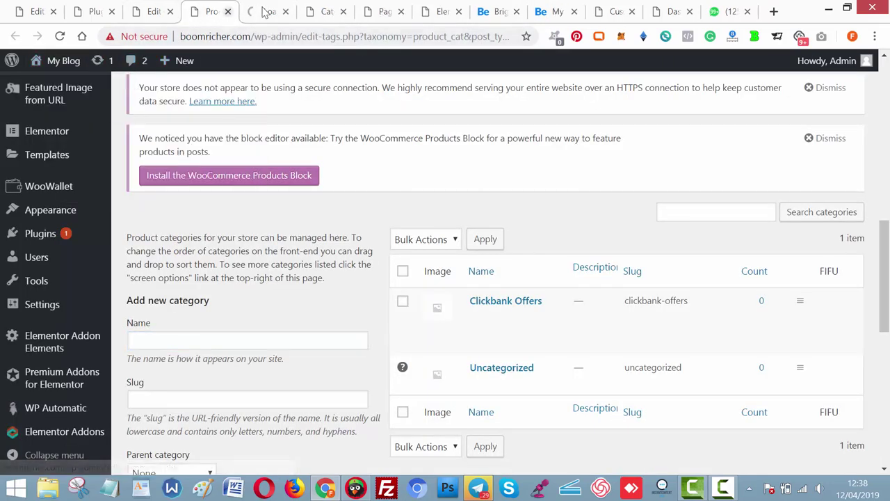
drag(266, 14, 490, 21)
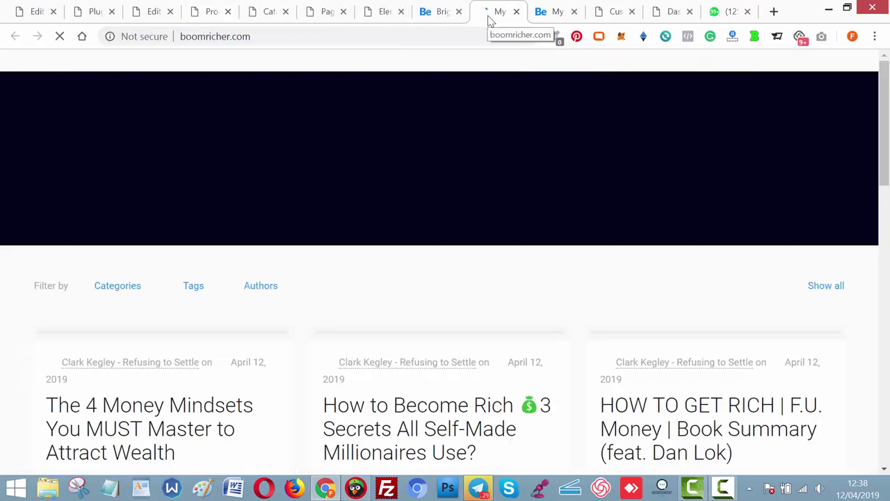
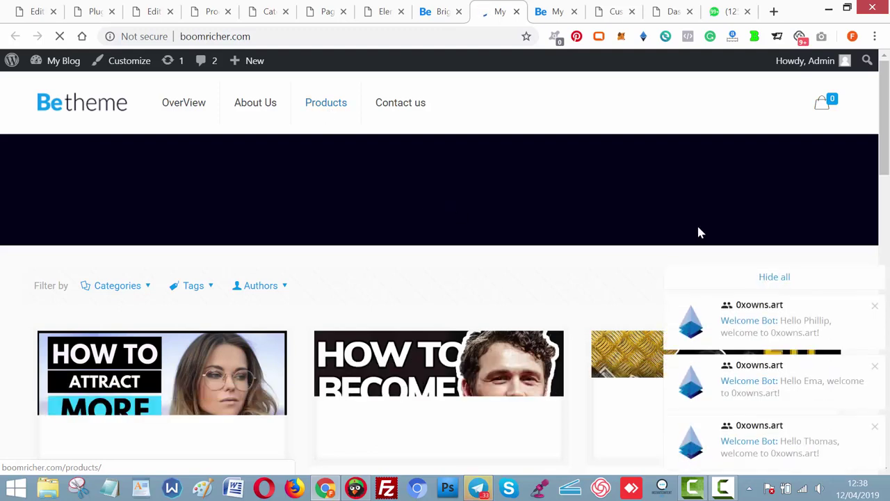
Dismiss the chat notification stack on the Products page and go to the installed Plugins page.
click(767, 278)
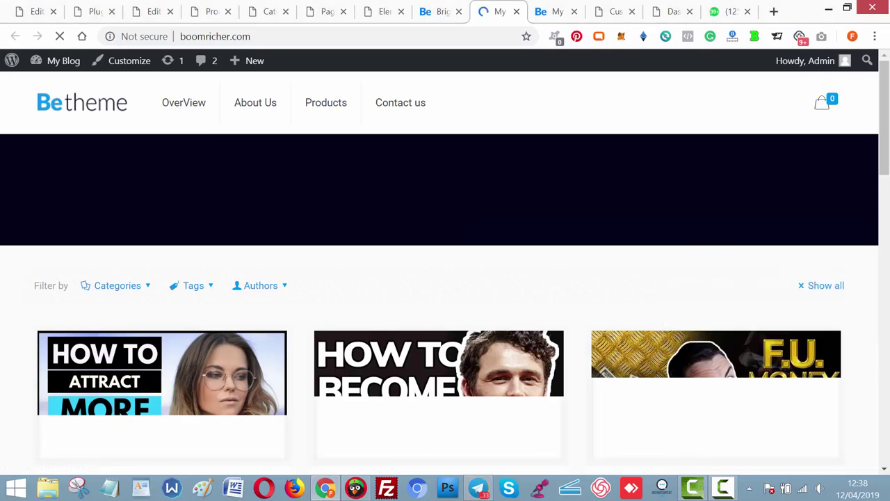
drag(887, 120, 887, 120)
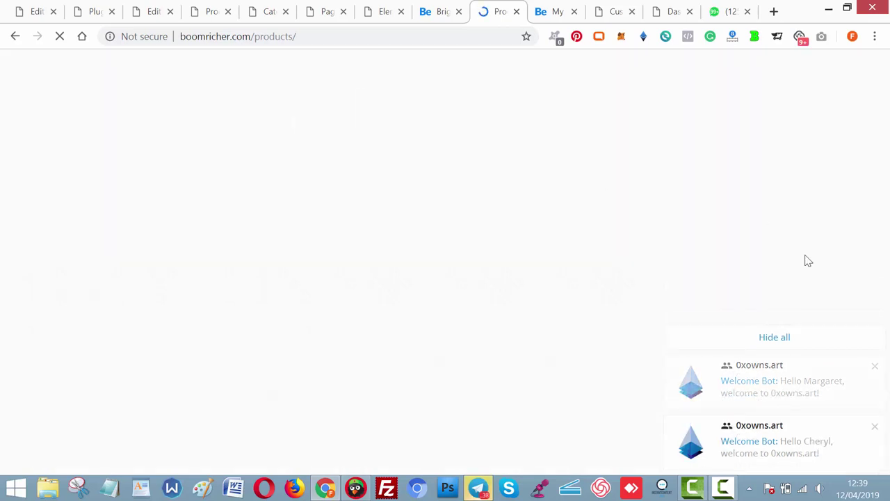
click(777, 286)
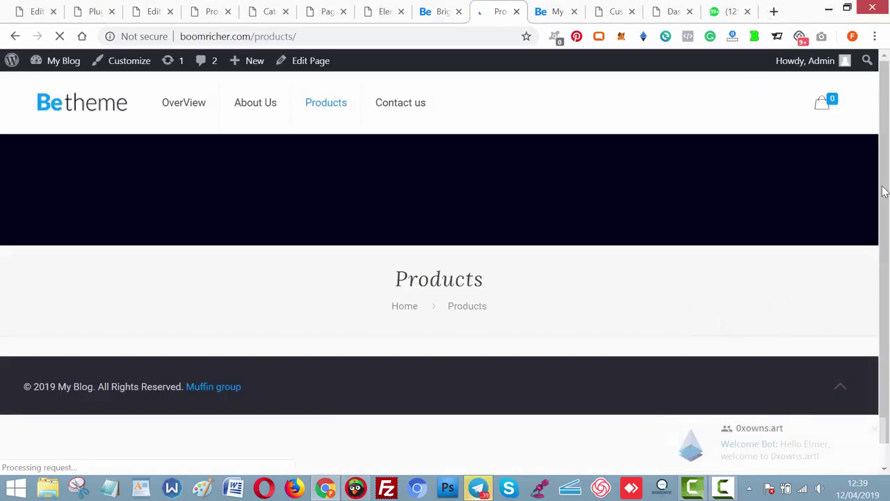
scroll(889, 263, down, 1)
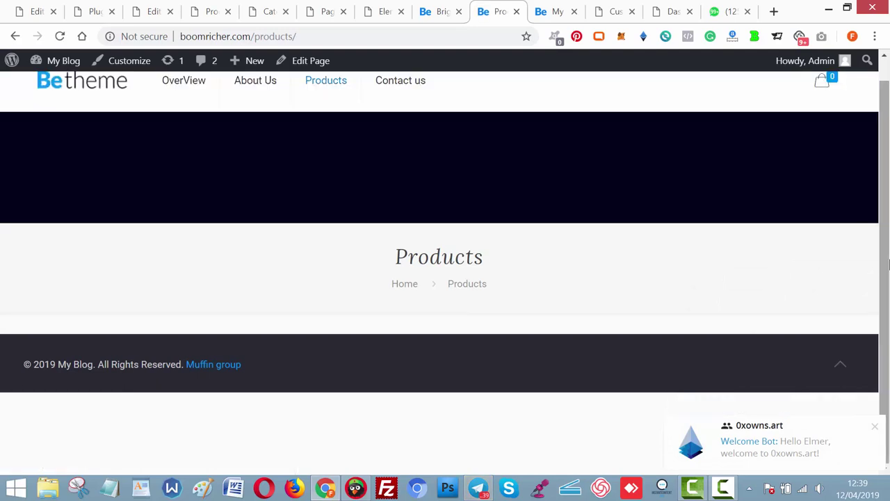
scroll(884, 117, up, 1)
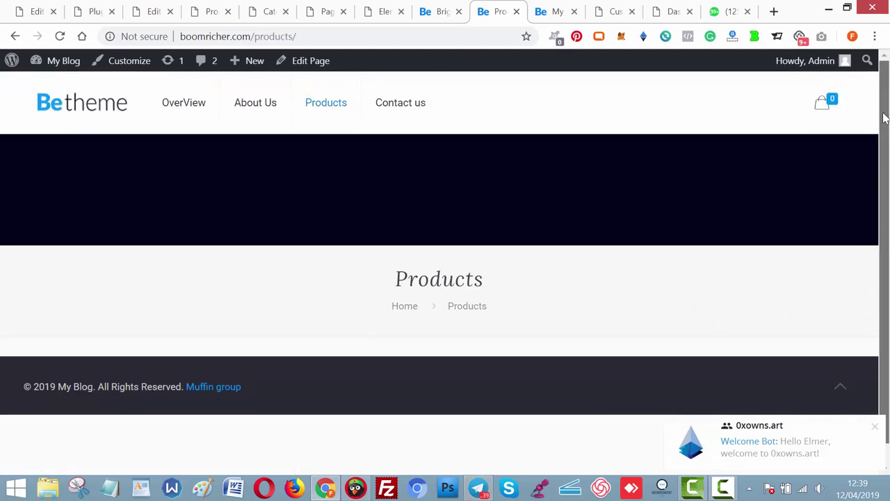
click(85, 18)
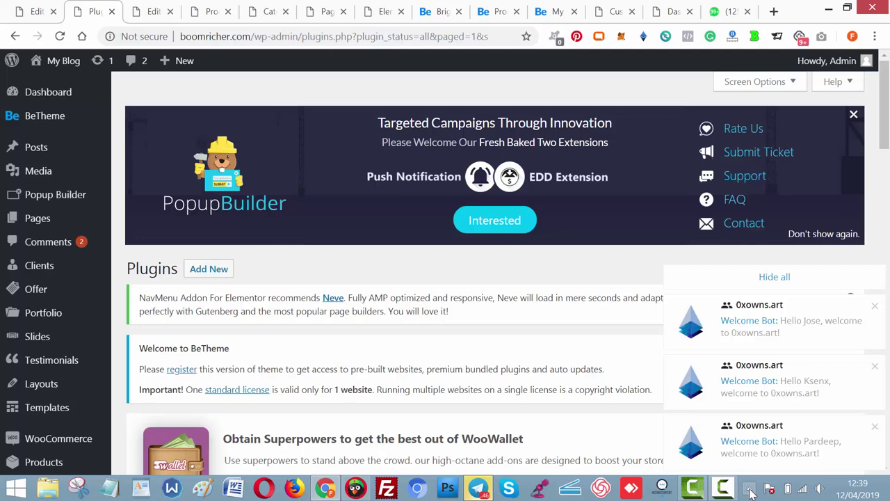
Check the hidden tray icons and screen recorder controls, then return focus to the browser.
click(750, 491)
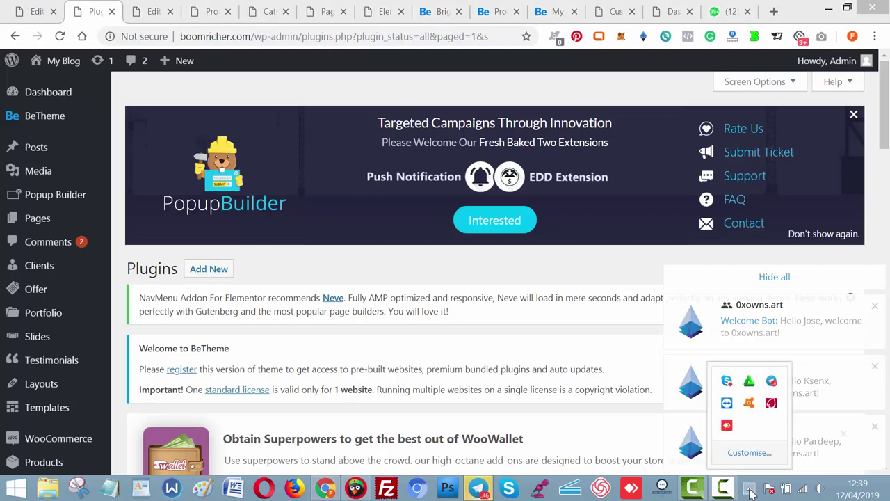
click(445, 255)
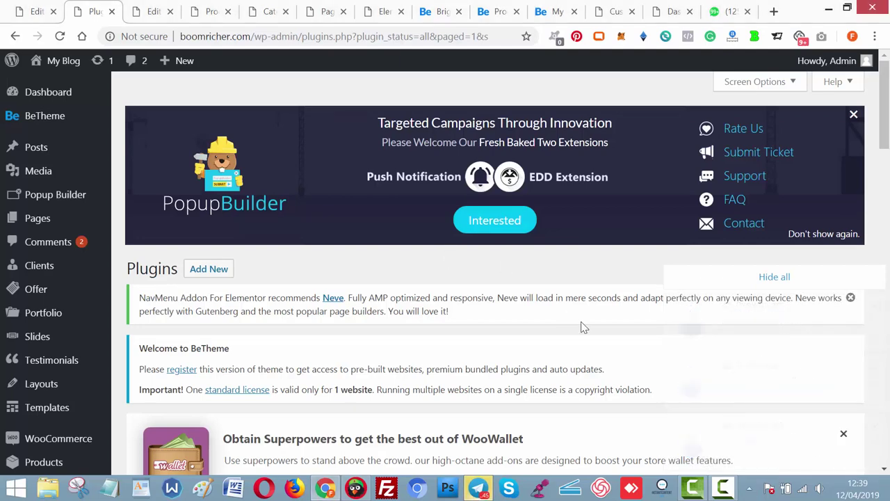
click(725, 489)
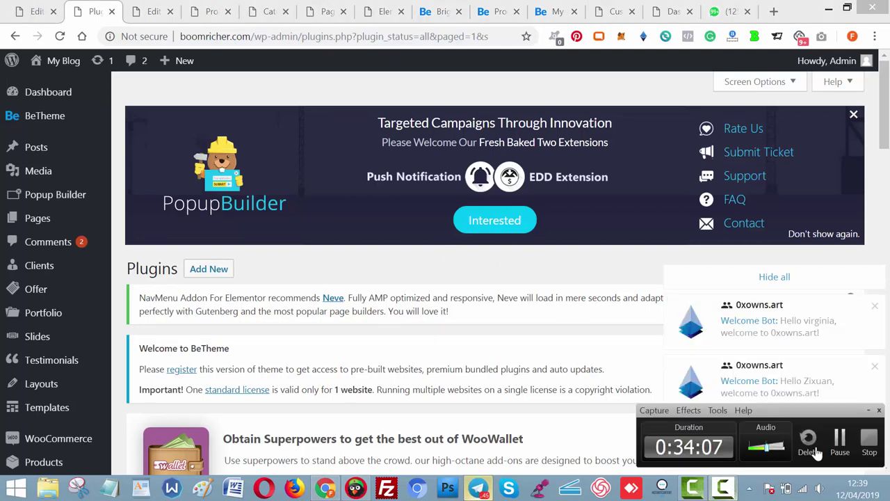
scroll(843, 443, down, 1)
click(843, 444)
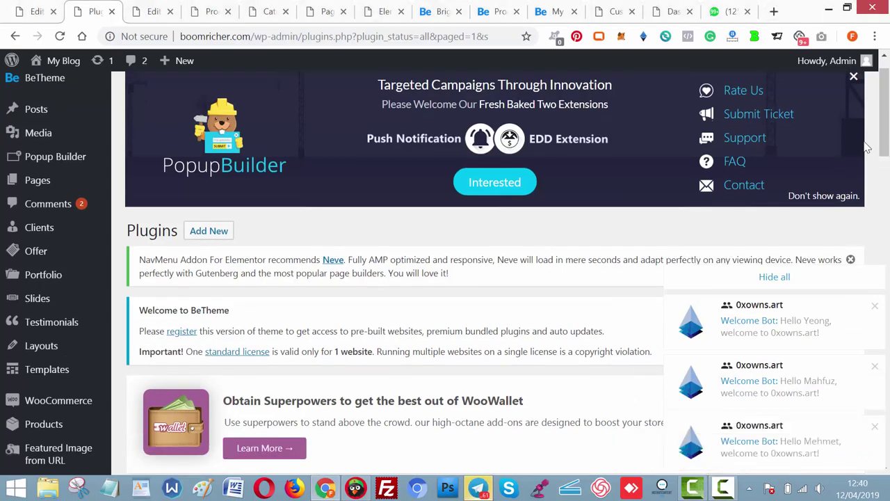
drag(883, 112, 886, 166)
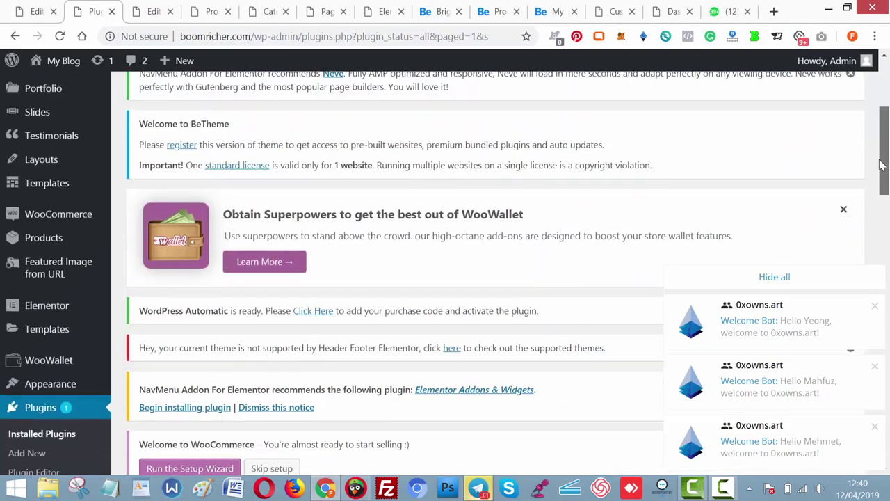
Open WooCommerce Settings from the admin sidebar and dismiss the chat notifications.
mouse_move(64, 226)
mouse_move(106, 227)
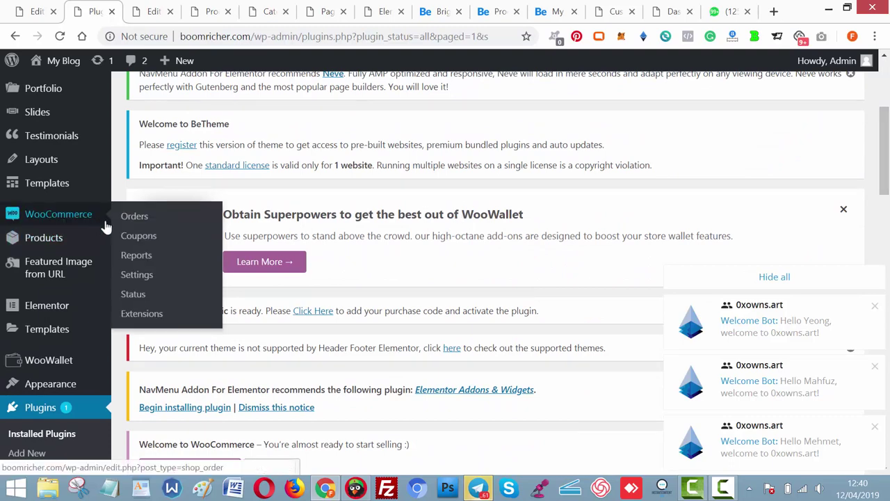
click(139, 278)
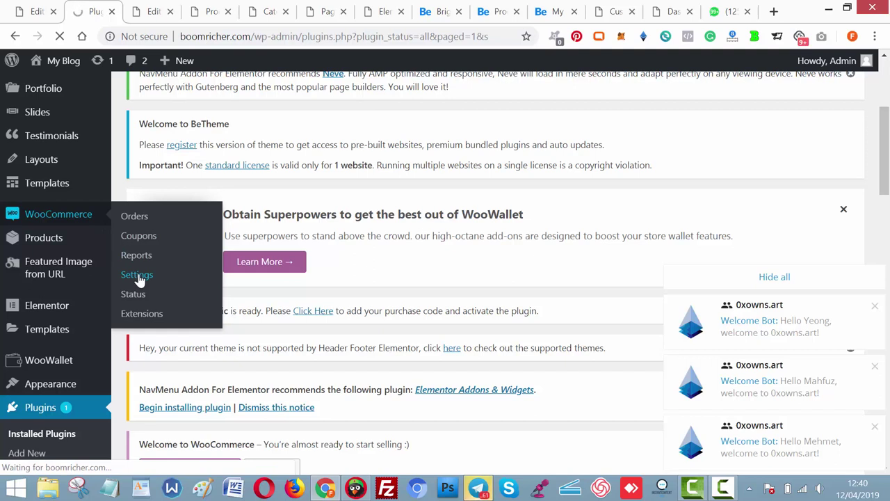
click(821, 286)
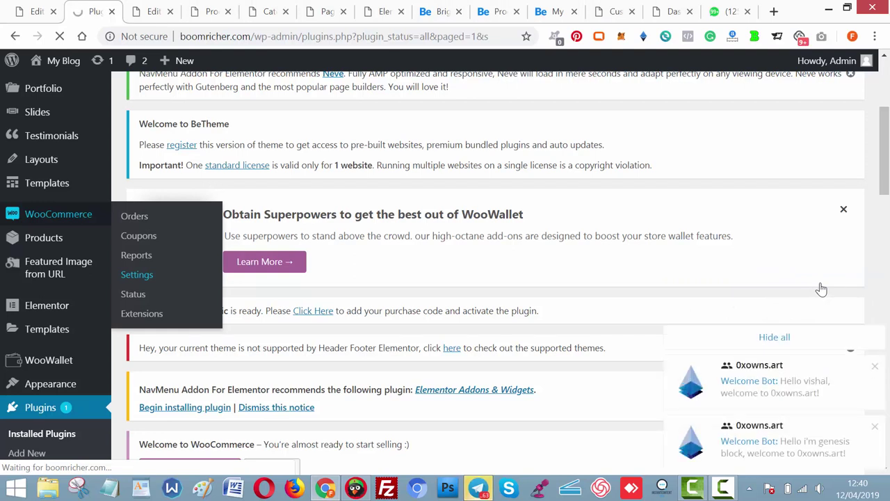
click(790, 338)
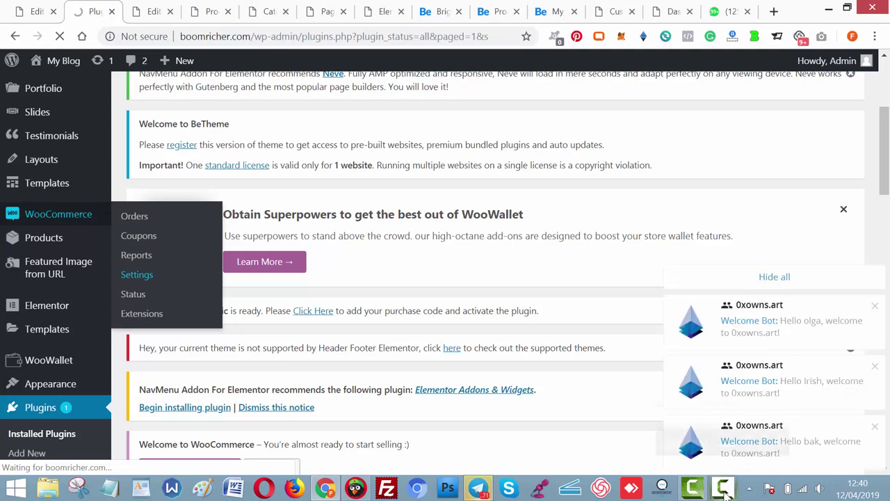
Dismiss another notification stack and pause the screen recording.
mouse_move(726, 493)
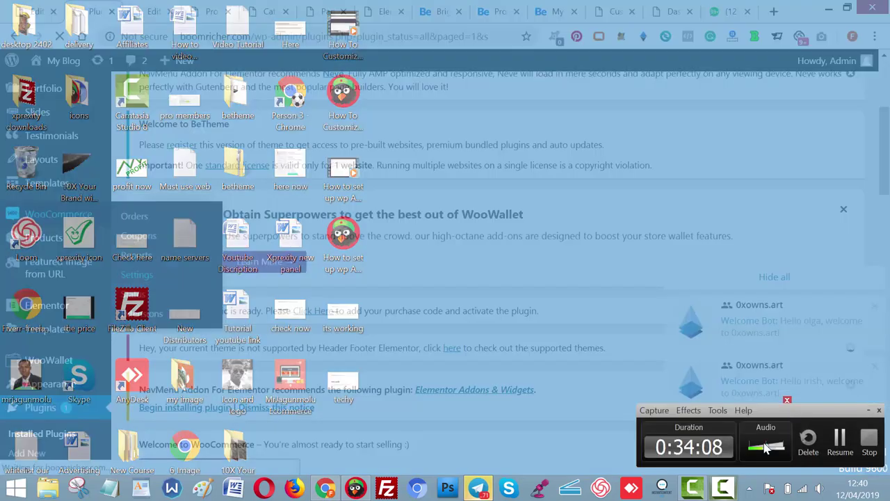
click(765, 445)
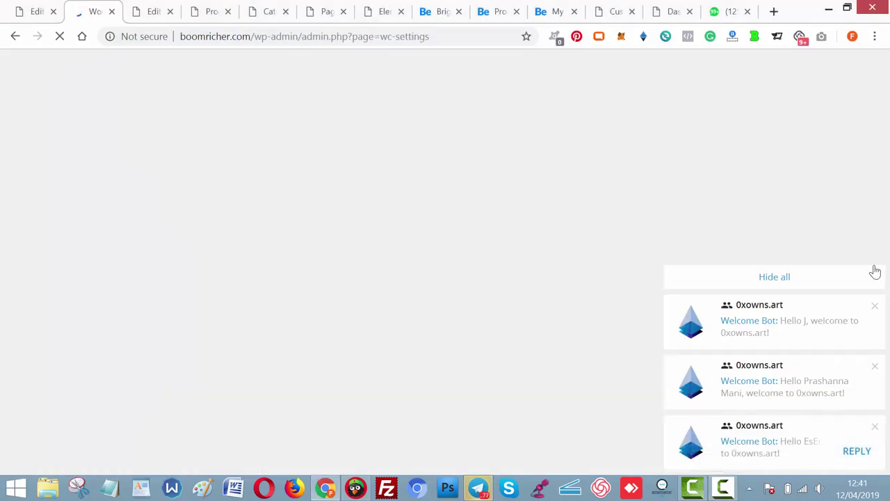
click(852, 279)
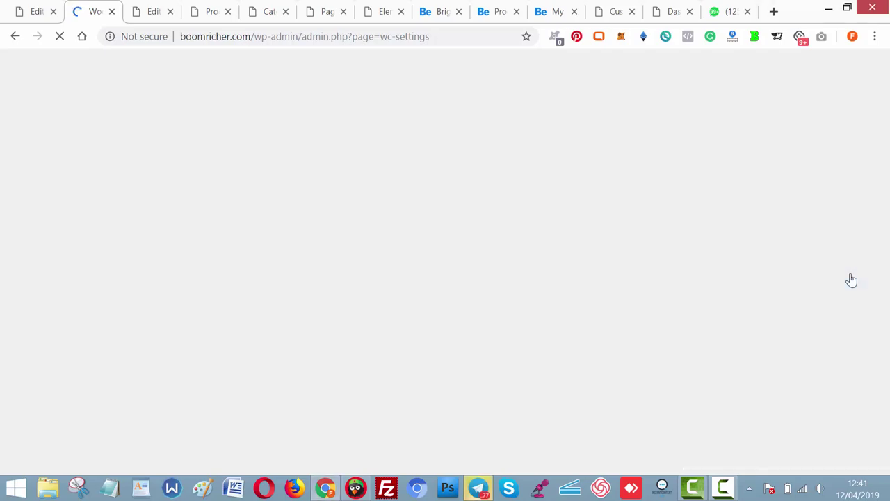
mouse_move(716, 489)
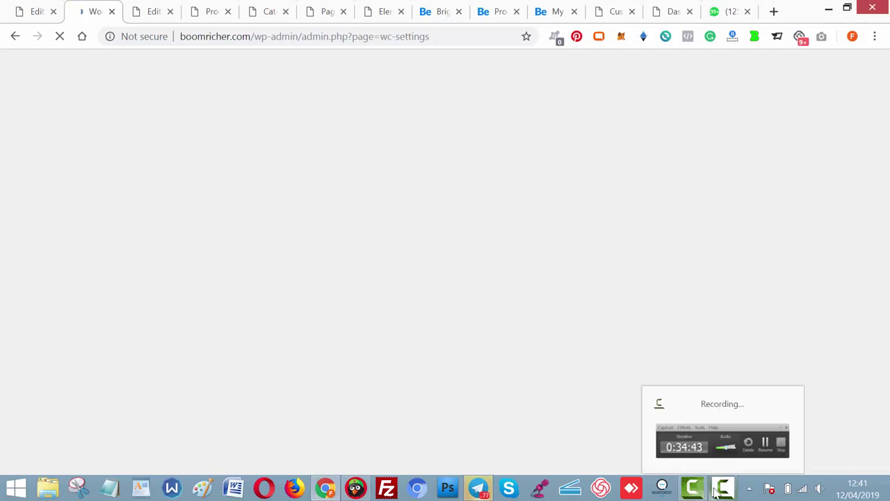
click(744, 459)
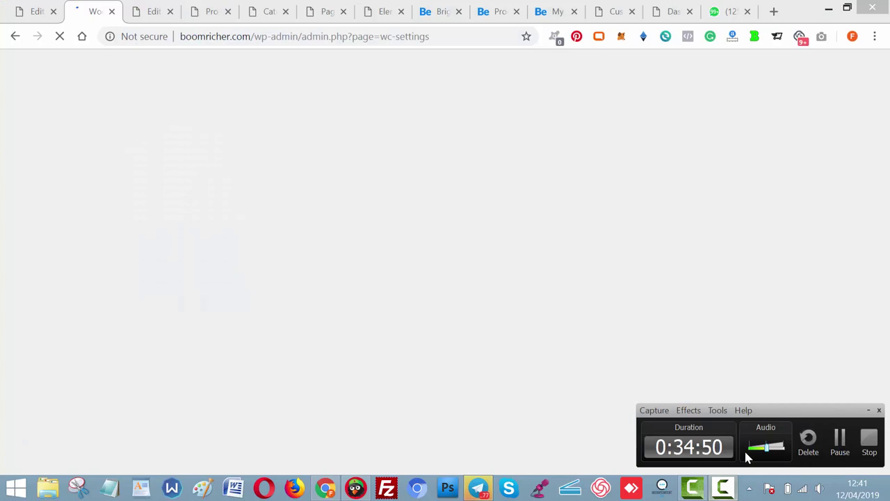
click(840, 450)
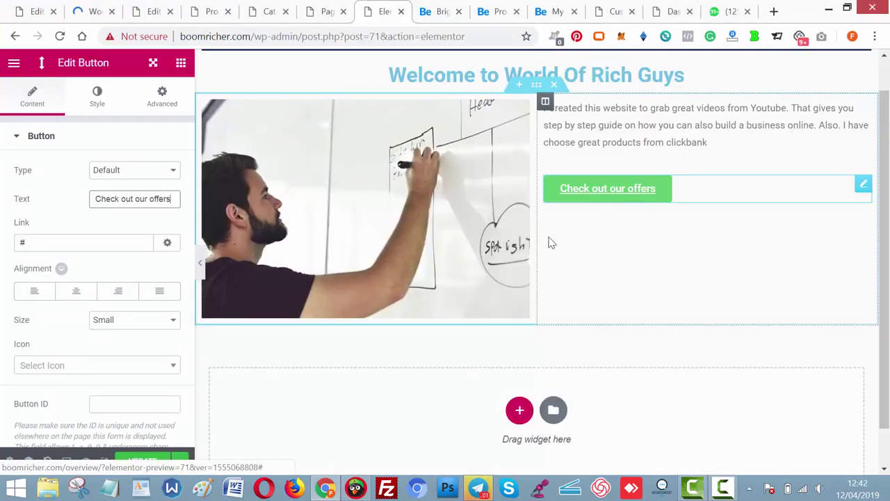
Center the Check out our offers button and review the brighterbloggers.com reference site.
click(76, 295)
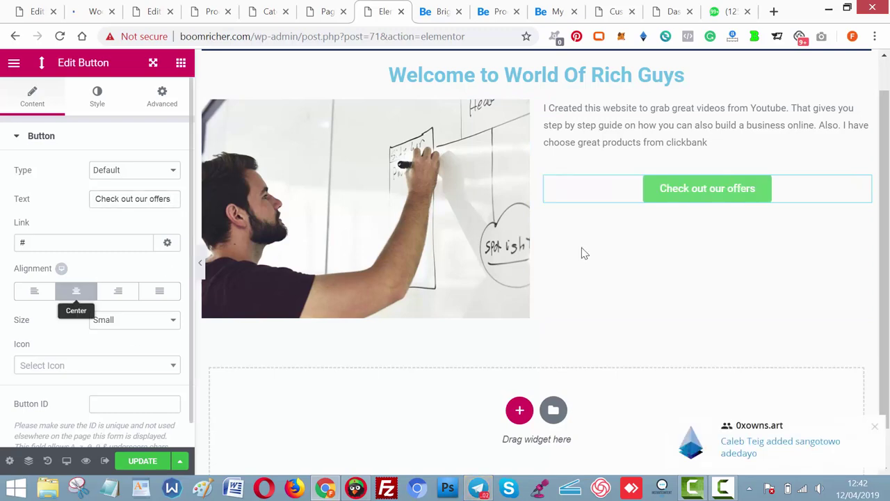
click(426, 10)
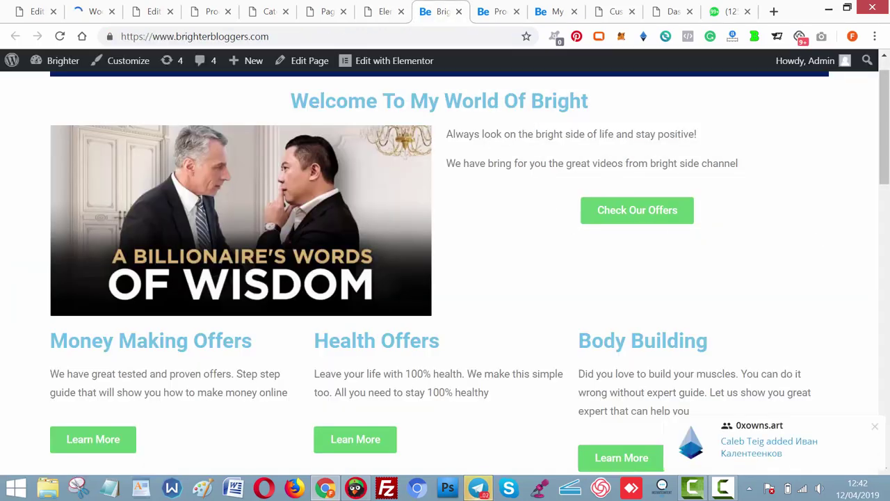
scroll(380, 341, down, 2)
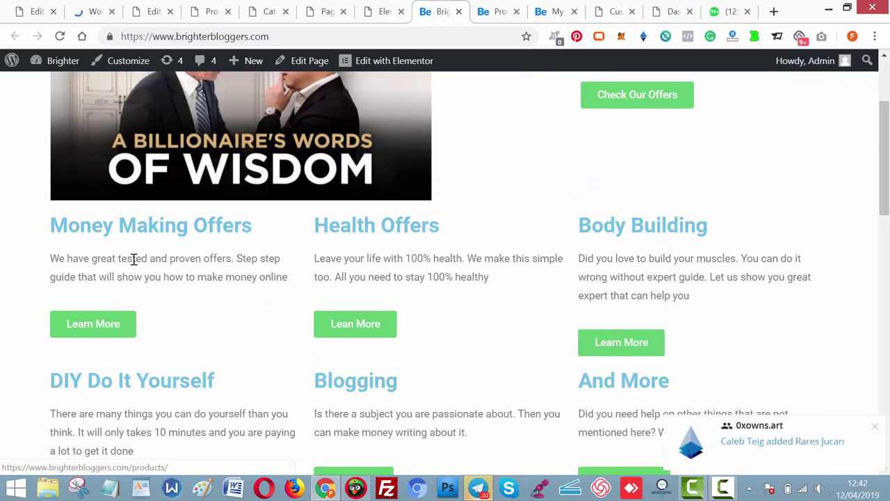
drag(886, 177, 886, 203)
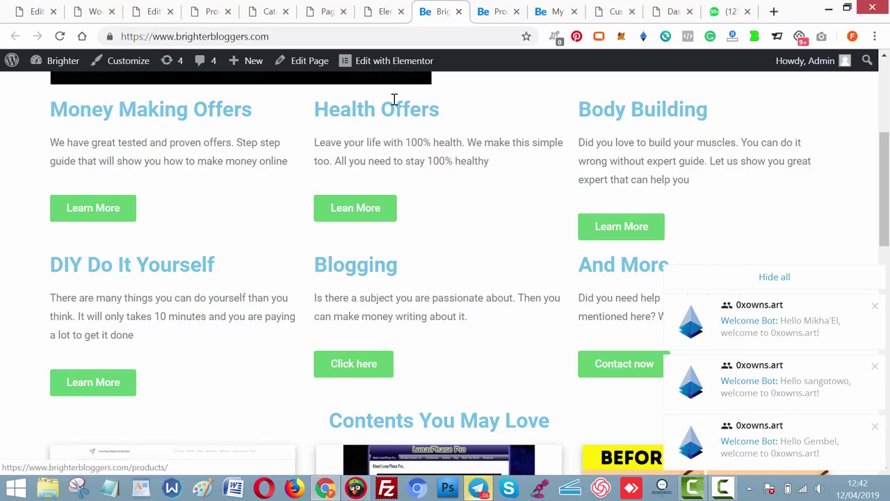
click(367, 10)
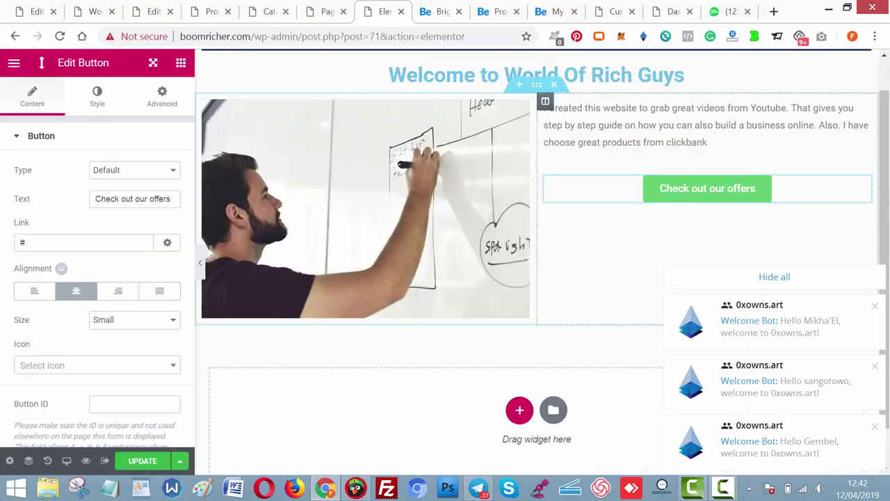
Add a three-column section below the intro section and clear the chat notifications.
scroll(556, 209, down, 1)
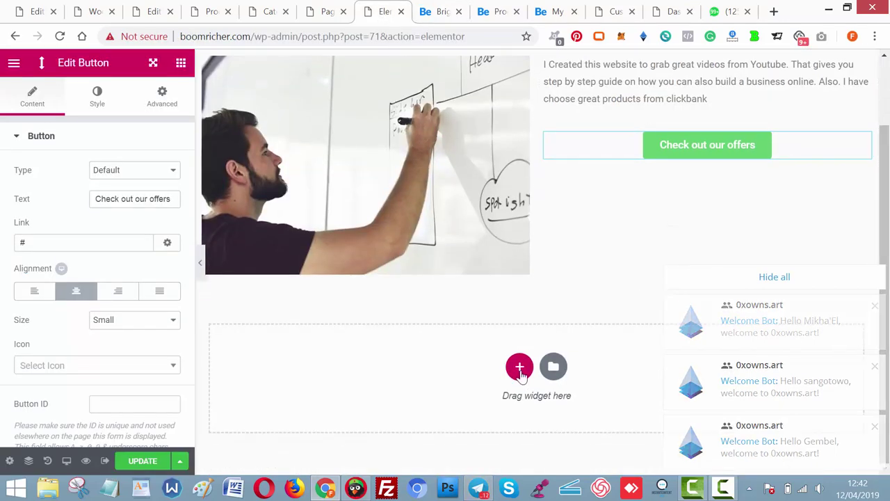
click(519, 365)
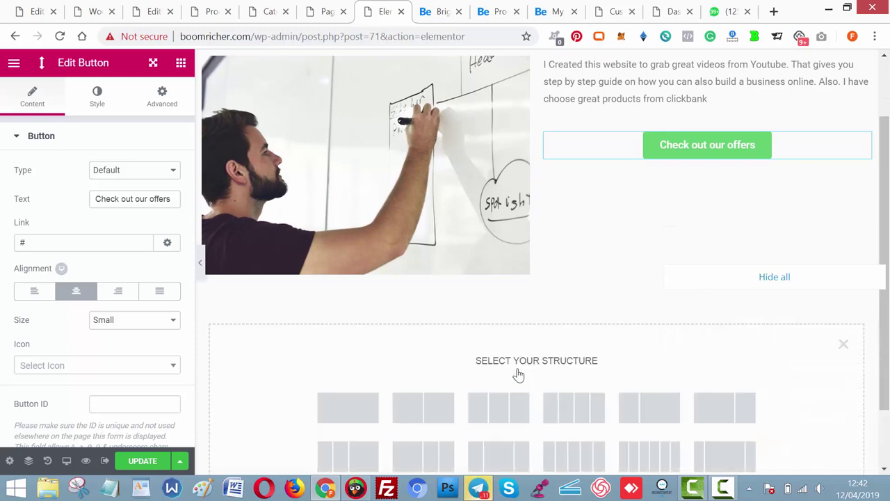
click(498, 408)
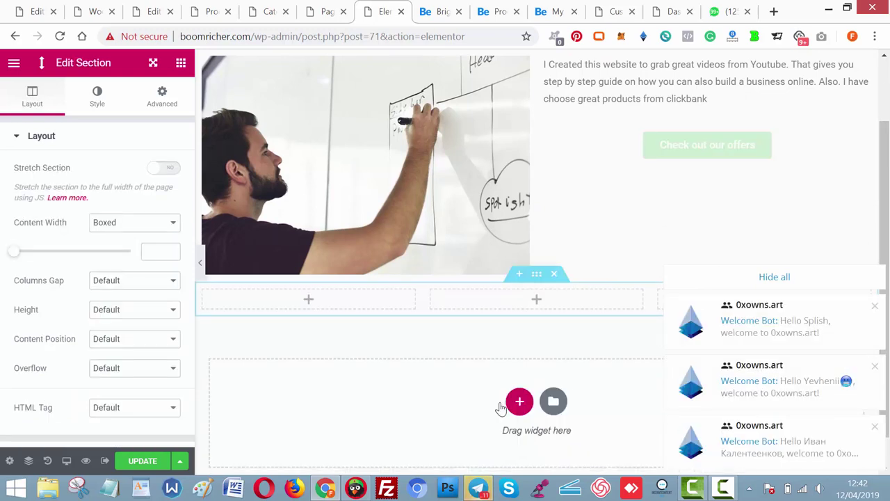
click(788, 278)
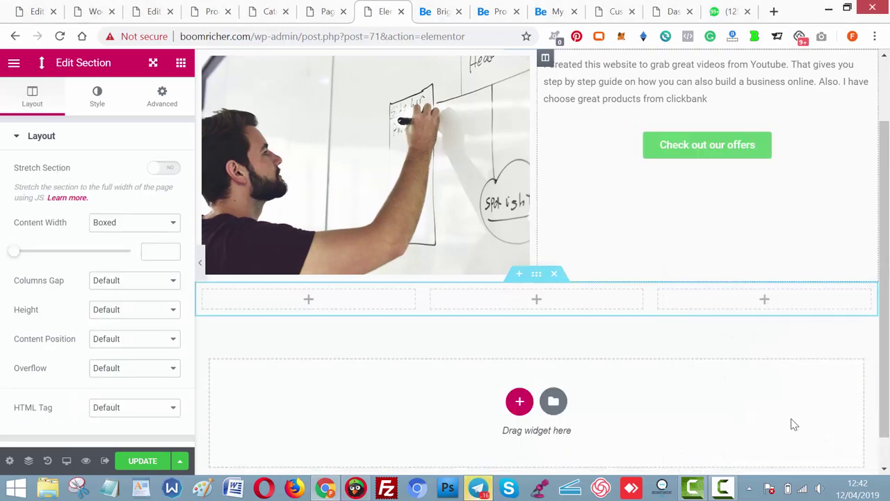
click(480, 489)
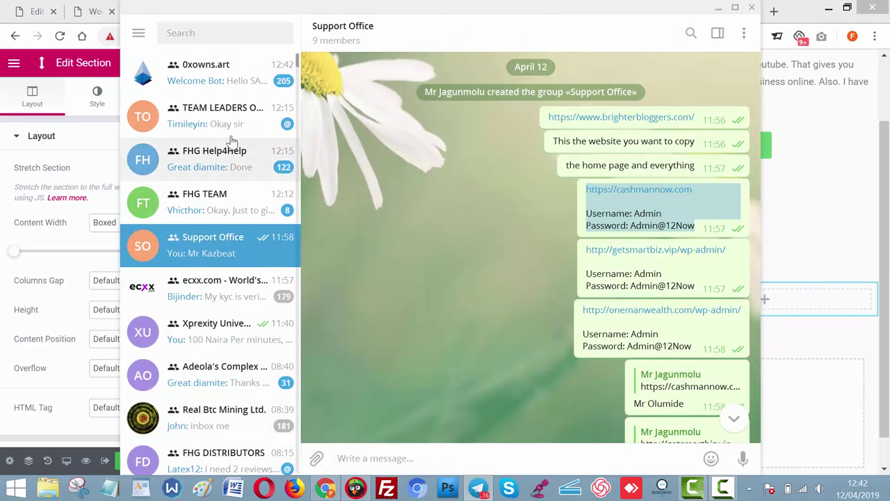
Leave the 0xowns.art Telegram group, confirming the prompt, and minimise Telegram.
click(236, 75)
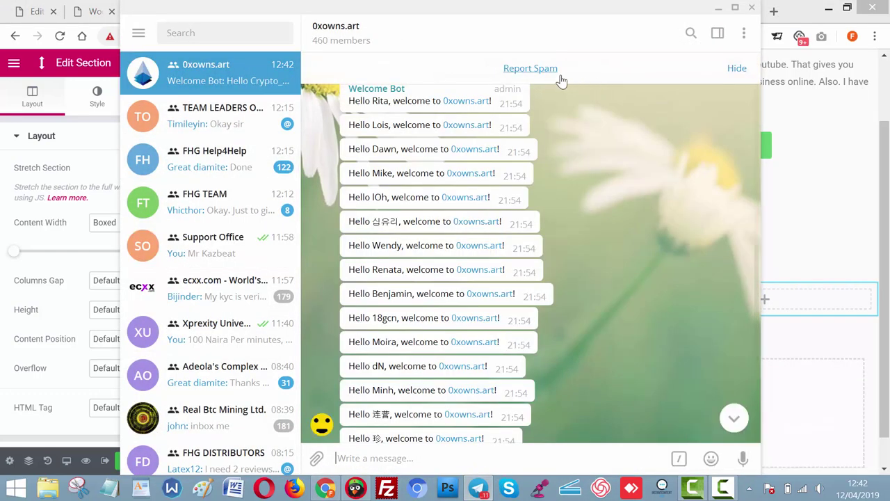
click(743, 35)
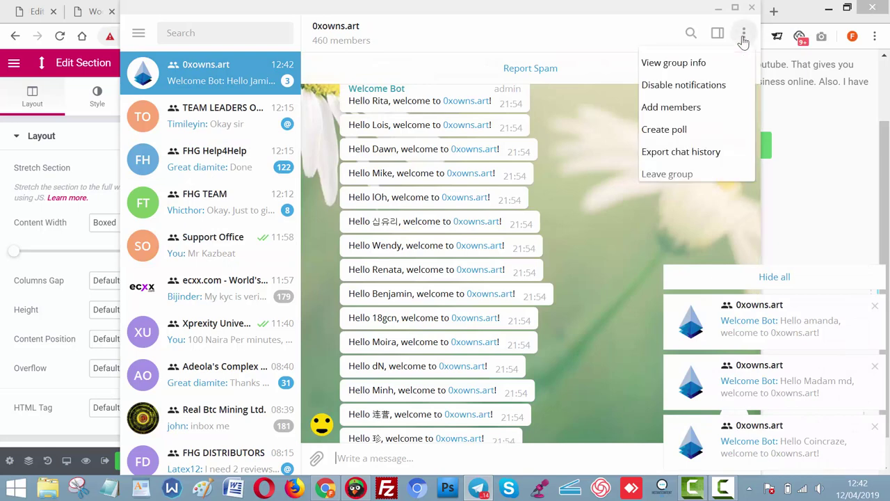
click(669, 174)
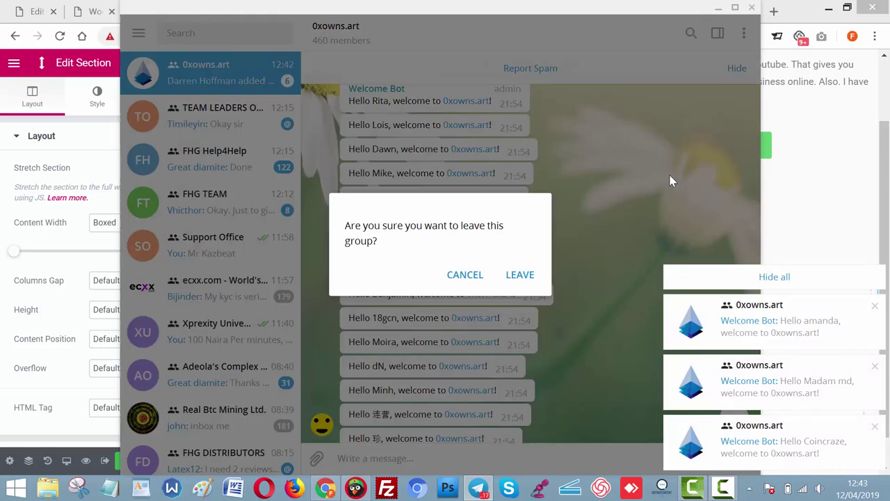
click(515, 279)
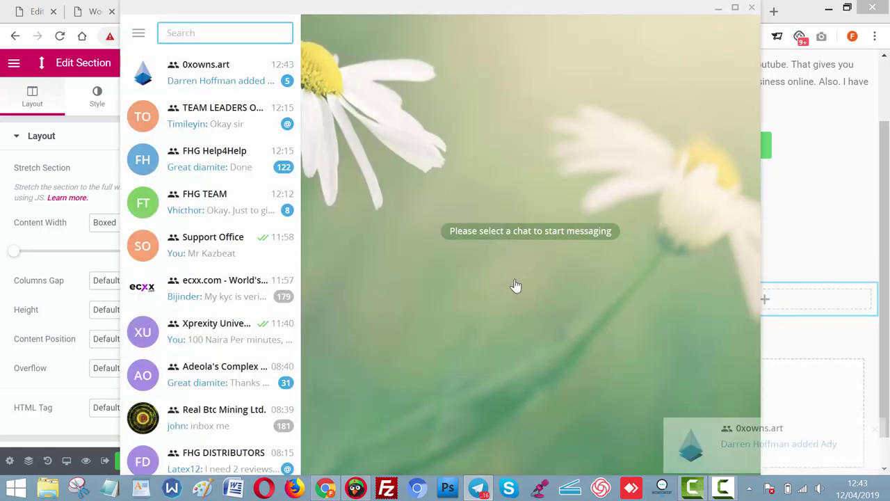
click(717, 10)
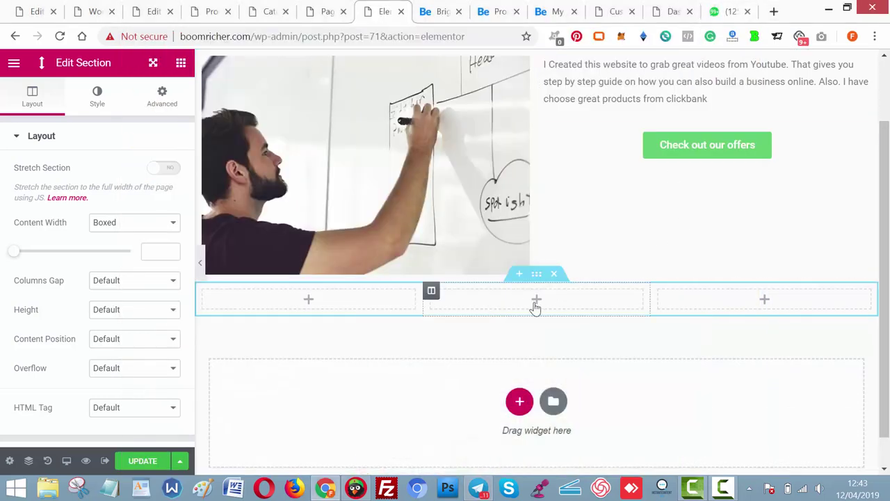
Add a second three-column section with equal columns below the first.
click(520, 403)
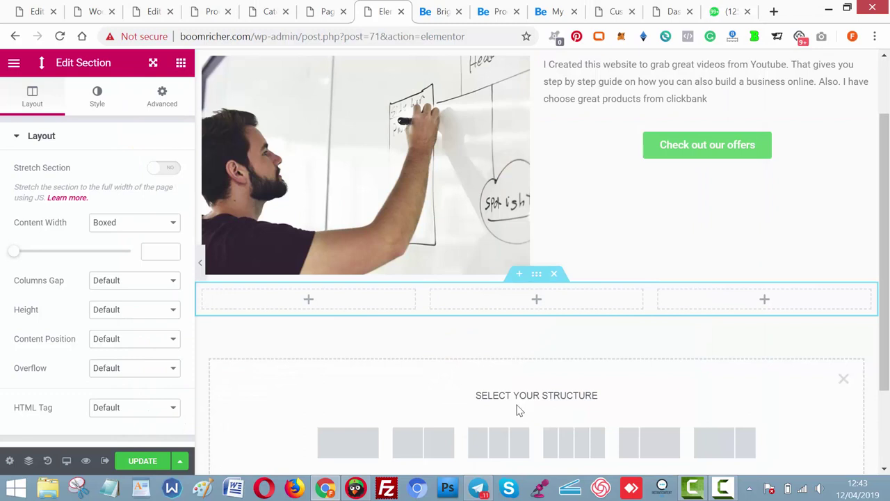
click(500, 443)
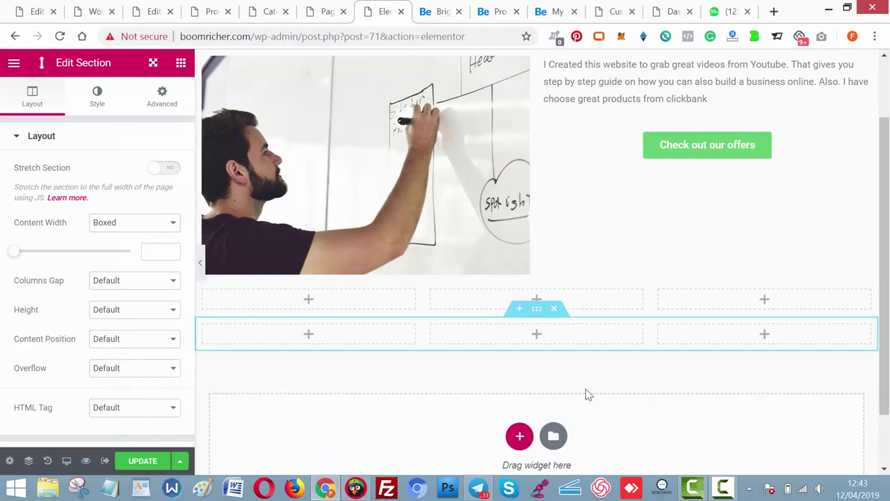
click(724, 489)
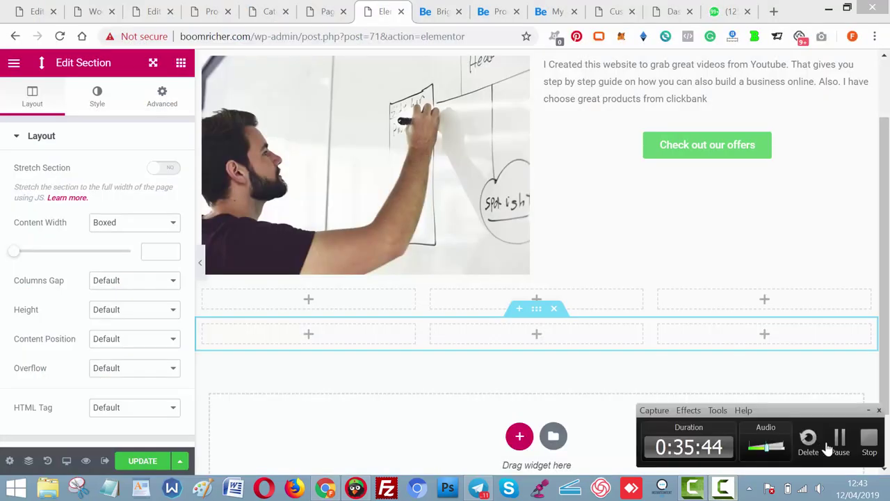
click(841, 449)
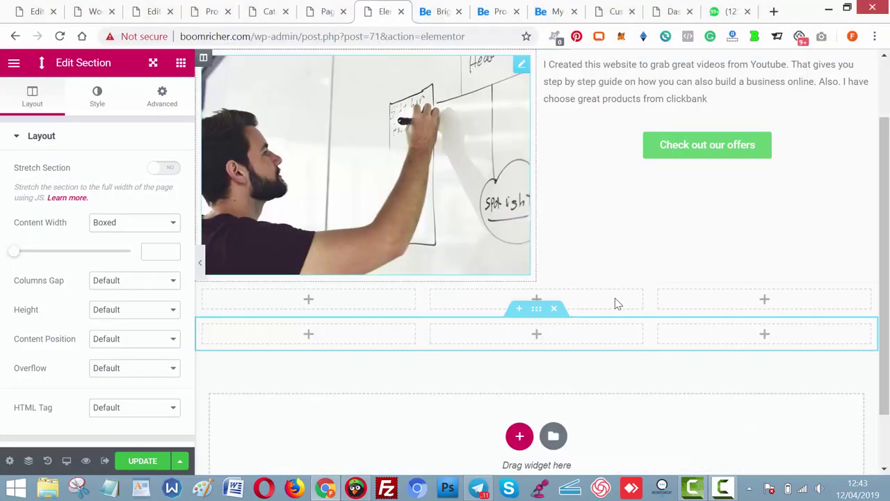
Fill the left column with a Heading, Text Editor and Button widget.
click(309, 301)
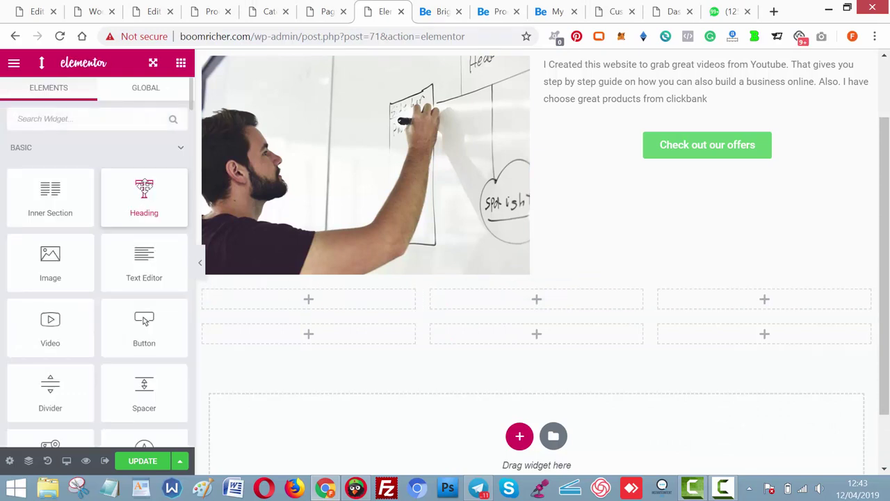
drag(144, 198, 310, 304)
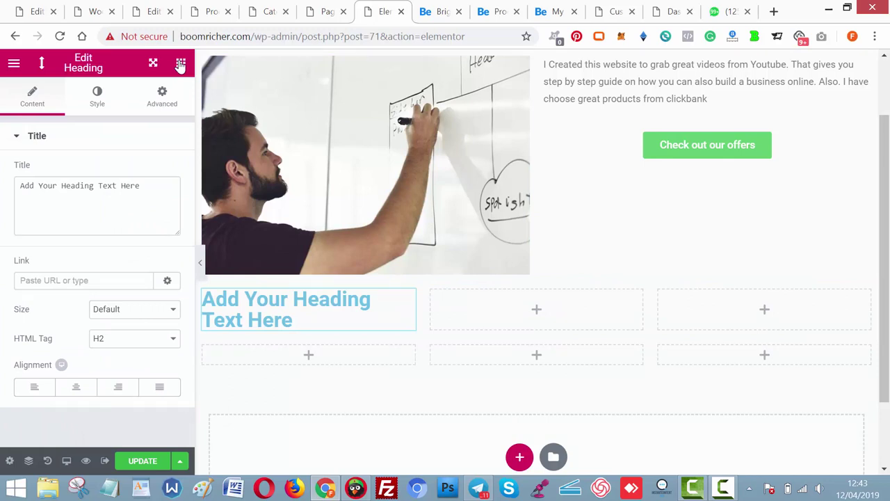
click(180, 64)
drag(144, 275, 280, 341)
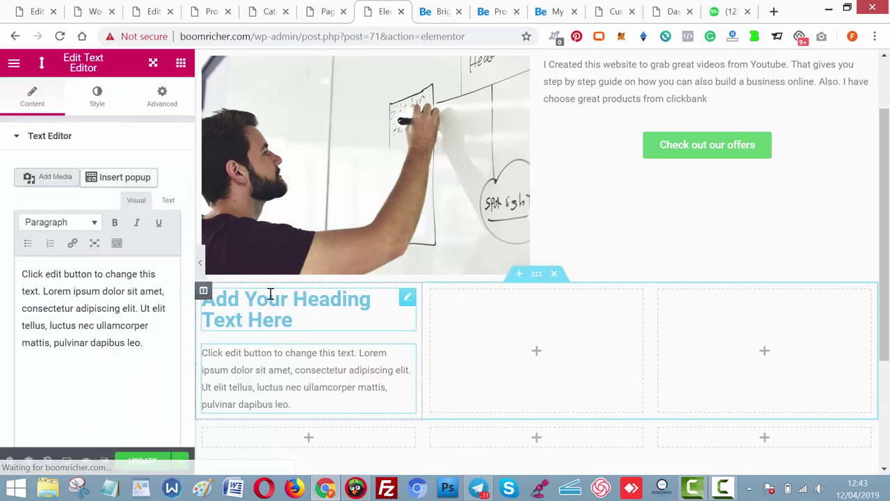
click(181, 66)
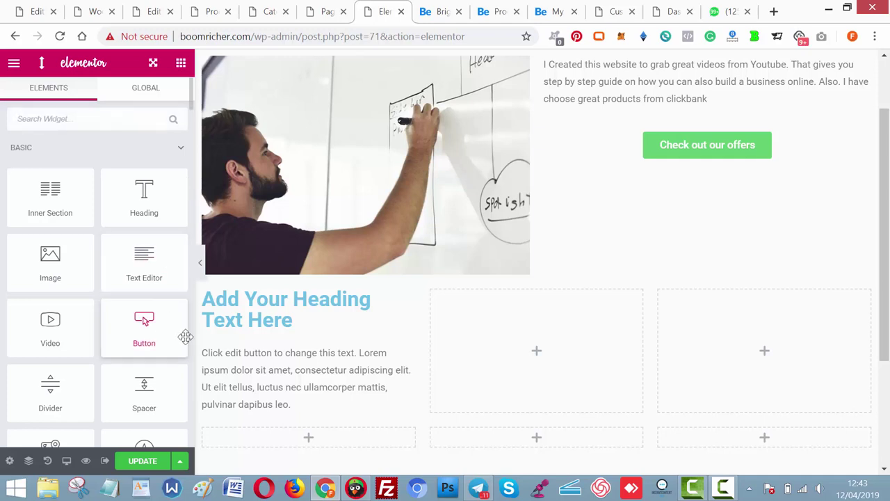
drag(184, 337, 258, 421)
Fill the middle column with a Heading, Text Editor and Button widget.
scroll(602, 273, down, 1)
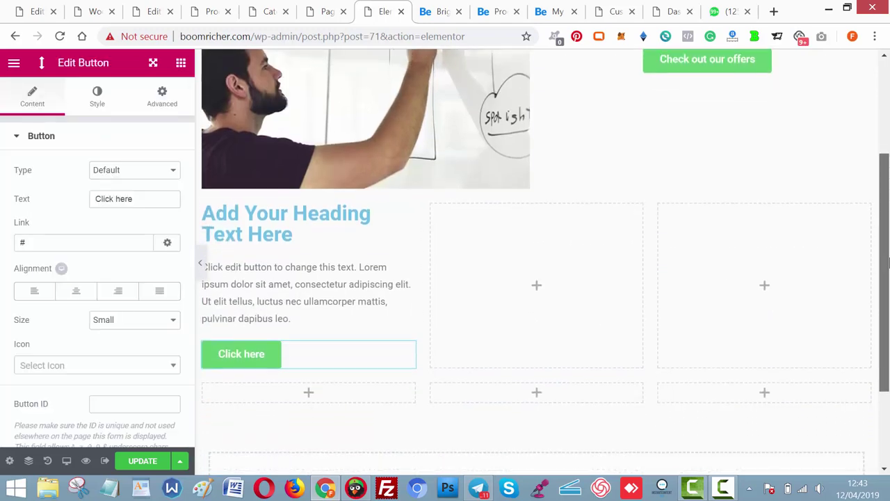
click(544, 288)
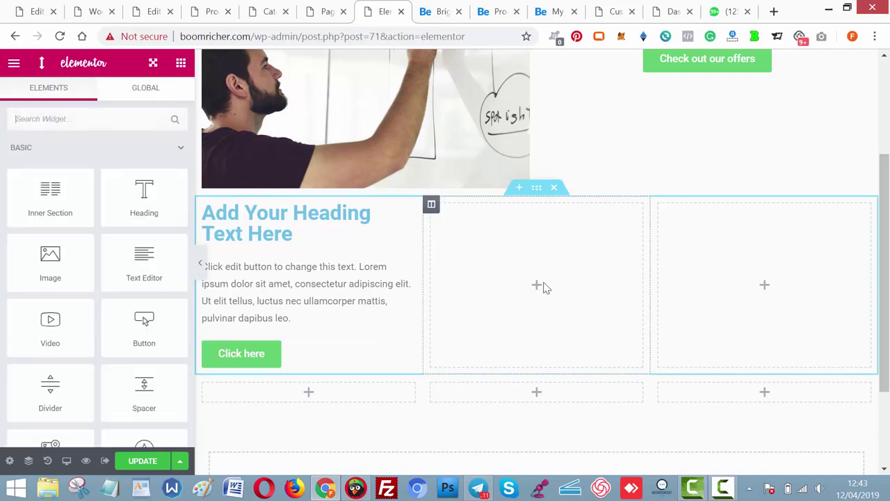
drag(144, 208, 516, 249)
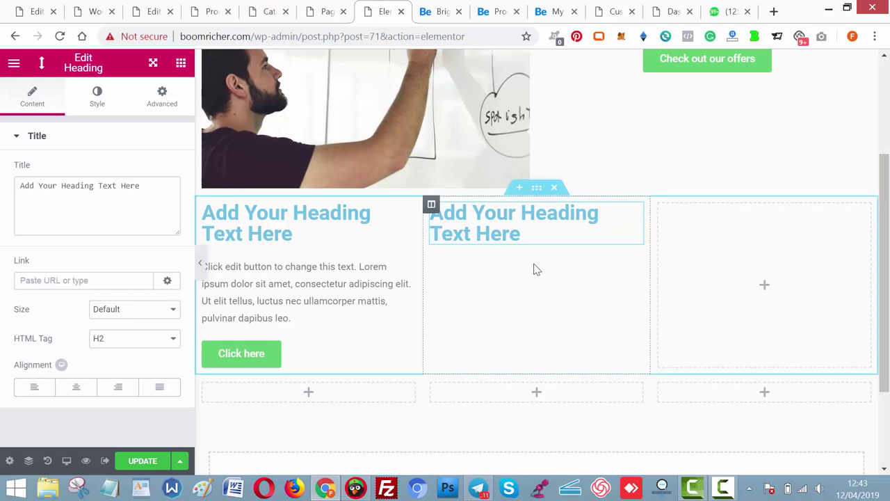
click(181, 64)
drag(164, 259, 483, 246)
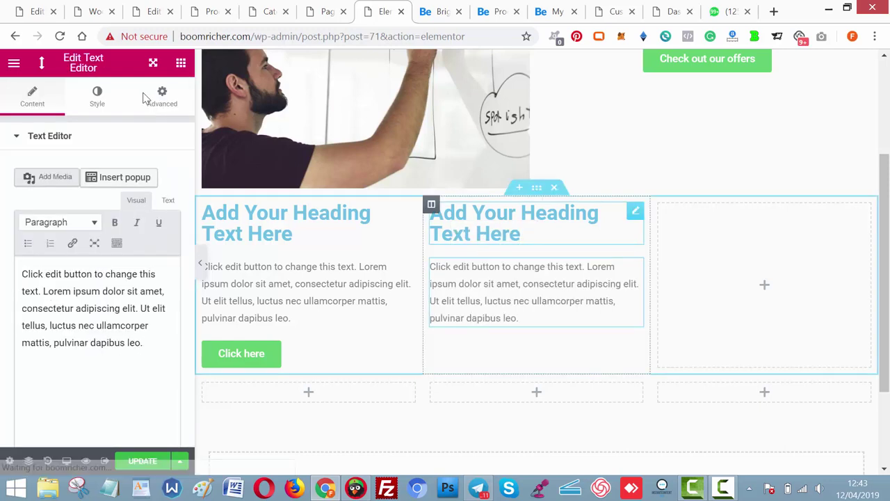
click(180, 64)
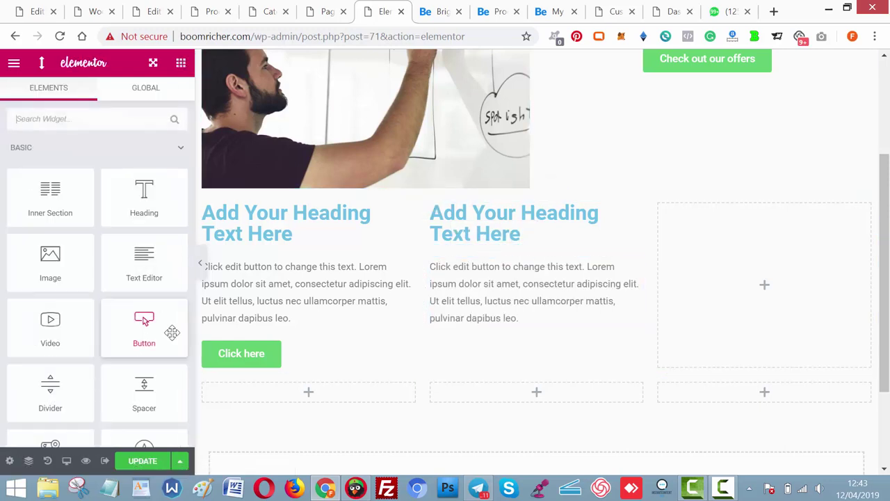
drag(296, 320, 491, 332)
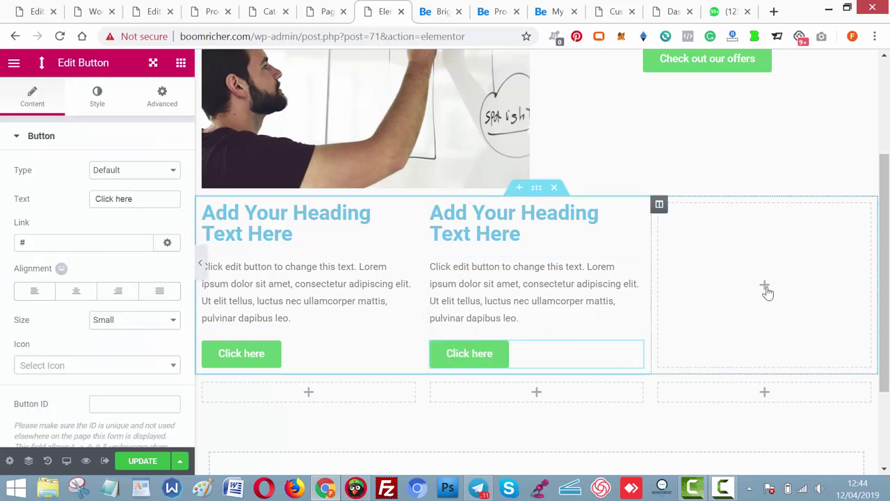
Fill the right column with a Heading, Text Editor and Button widget.
click(767, 293)
drag(169, 219, 720, 246)
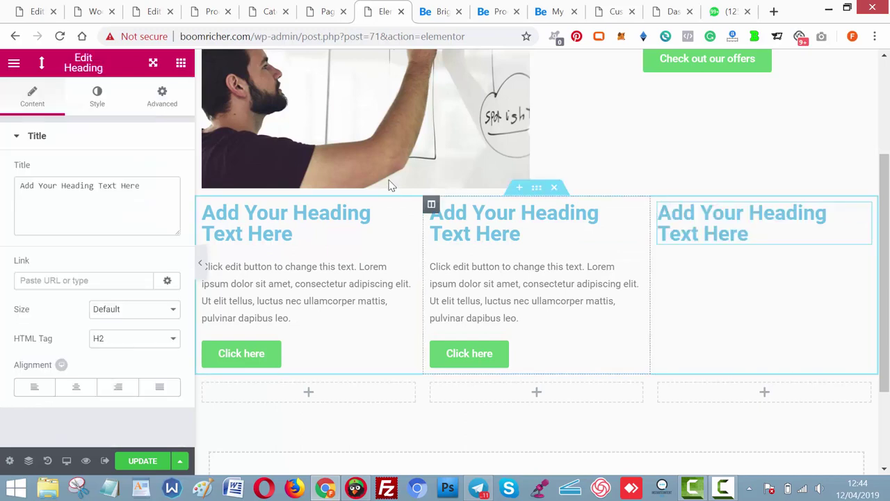
click(181, 64)
drag(144, 256, 708, 243)
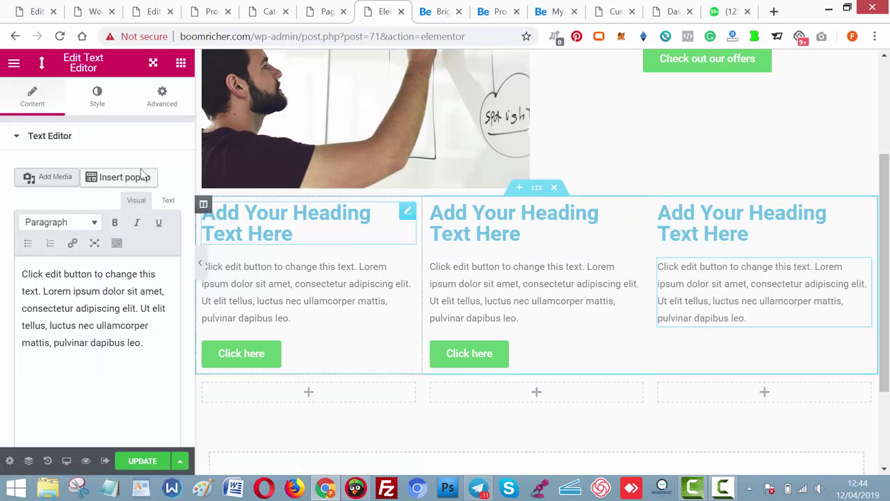
click(181, 63)
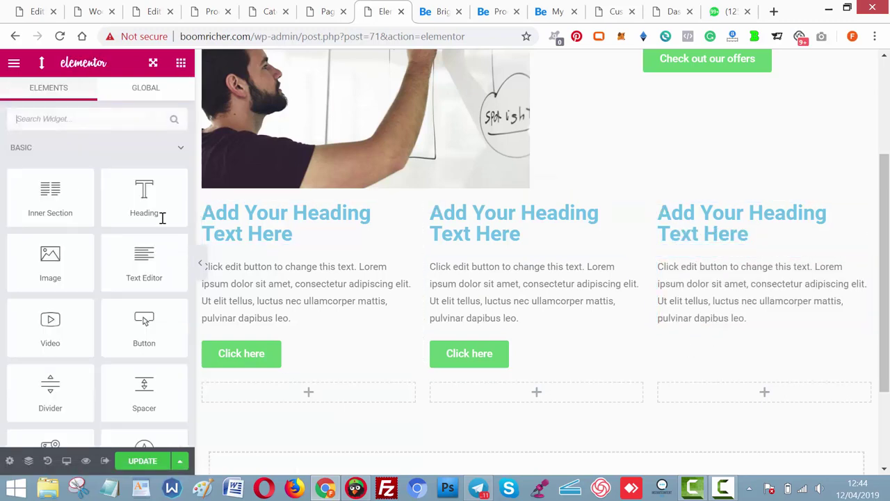
drag(143, 342, 679, 330)
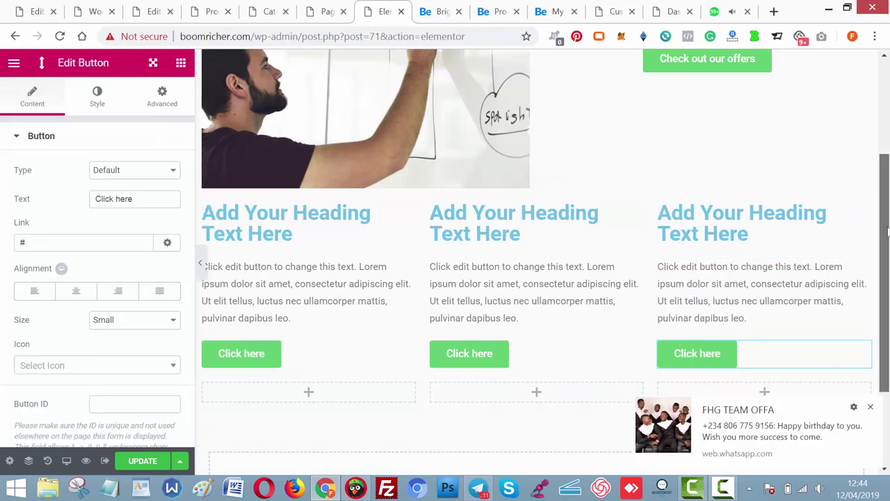
scroll(765, 251, down, 2)
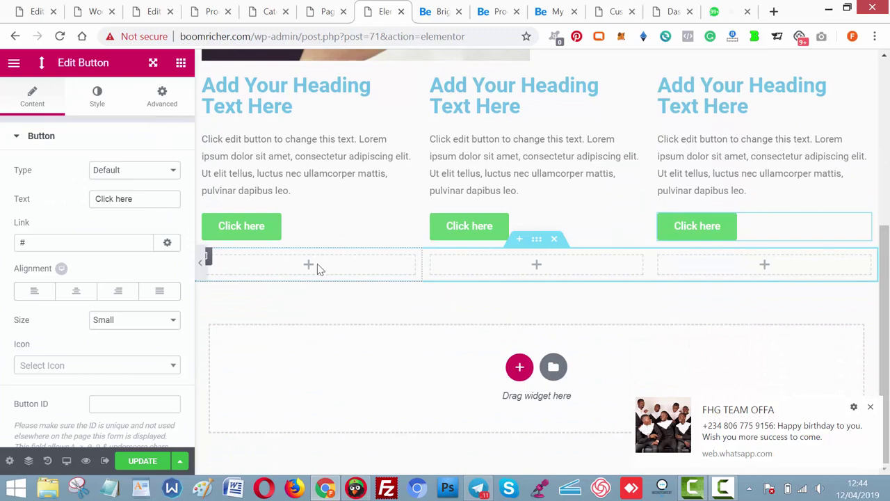
Add a Heading, Text Editor and Button to the lower section's left column.
click(308, 264)
drag(146, 196, 296, 266)
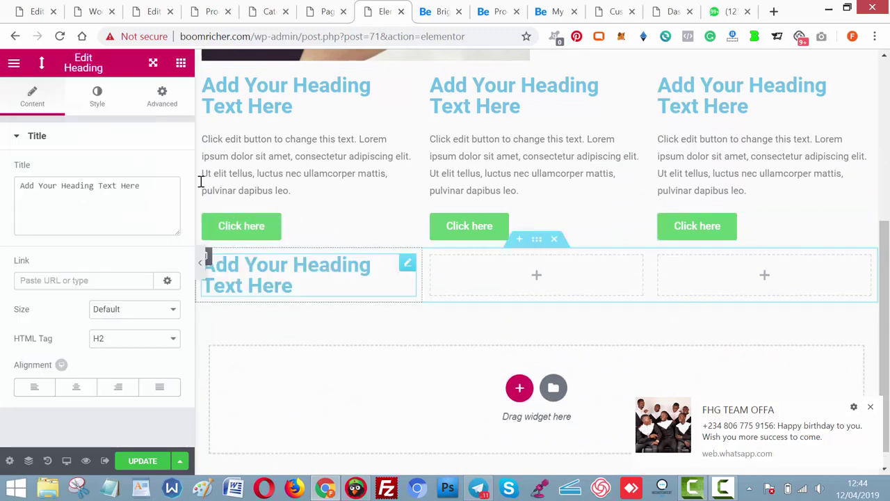
click(181, 62)
drag(144, 263, 273, 297)
drag(270, 290, 272, 296)
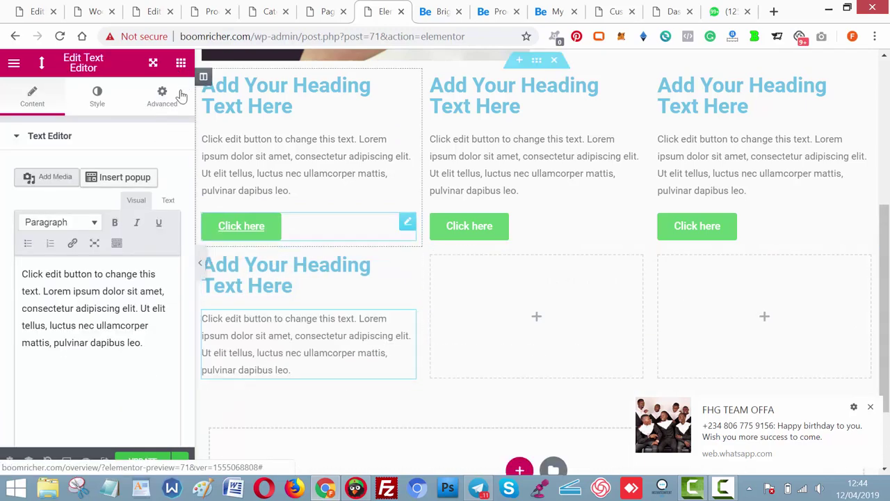
click(181, 63)
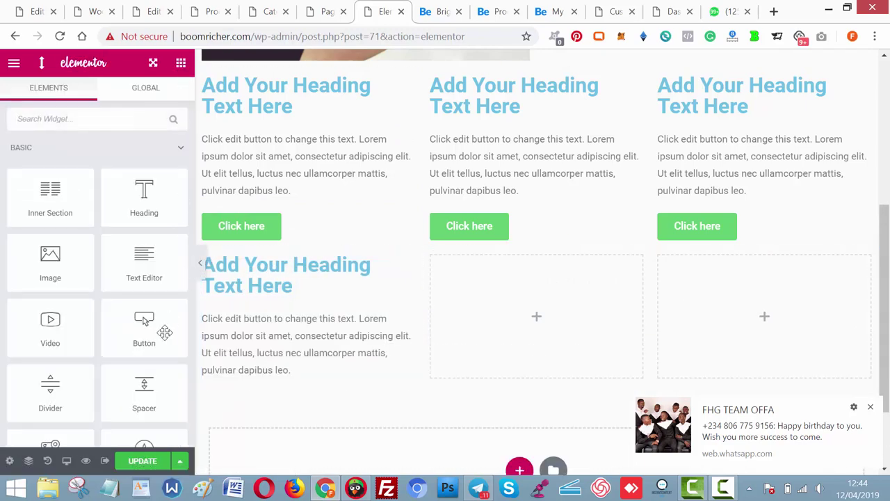
drag(165, 333, 255, 371)
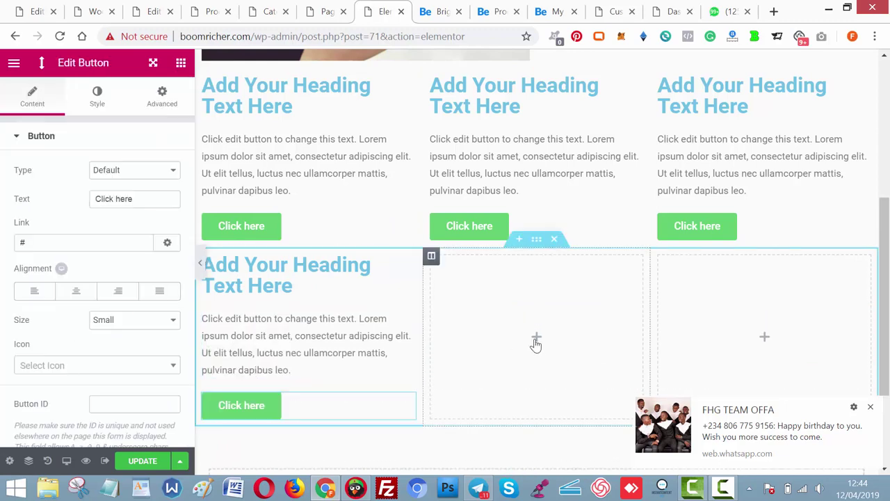
Add a Heading, Text Editor and Button to the lower section's middle column.
click(181, 63)
drag(164, 185, 518, 311)
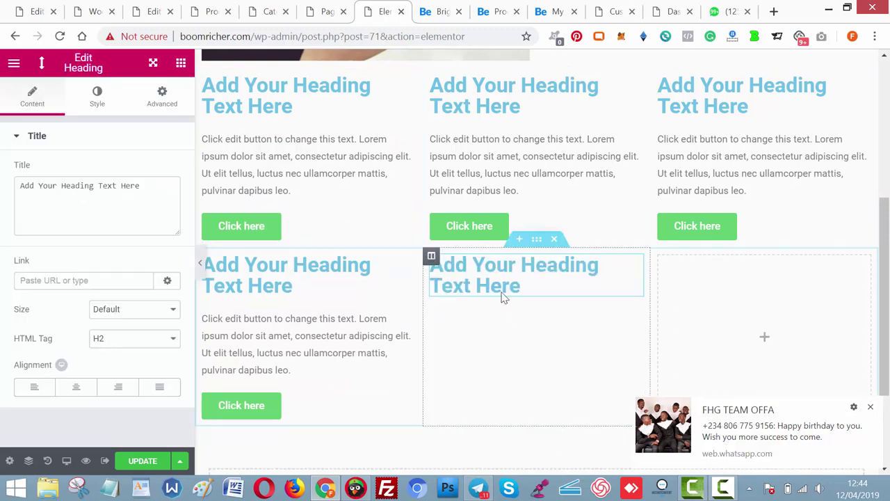
click(181, 62)
drag(151, 279, 490, 292)
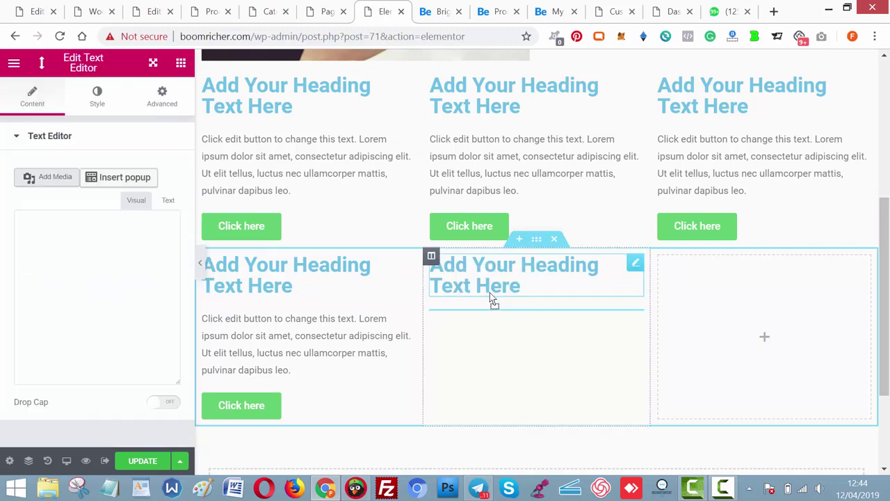
click(181, 63)
drag(149, 324, 515, 373)
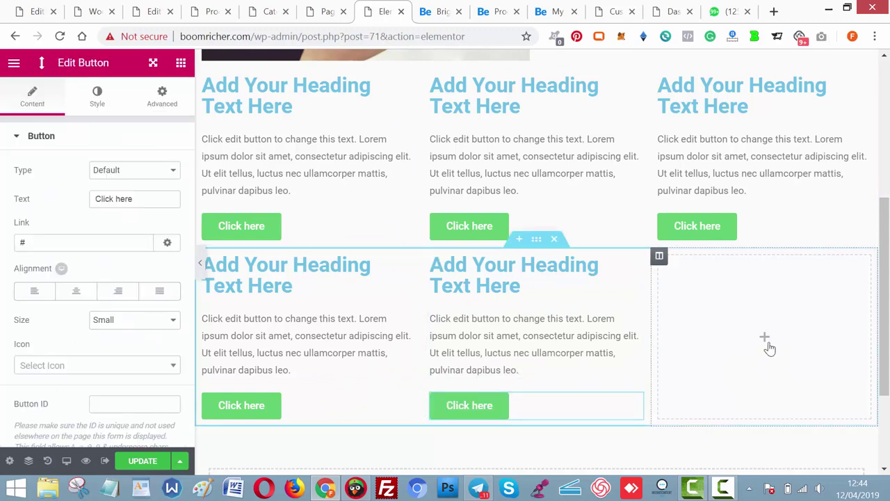
Add a Heading, Text Editor and Button to the lower section's right column.
click(768, 348)
drag(153, 203, 759, 320)
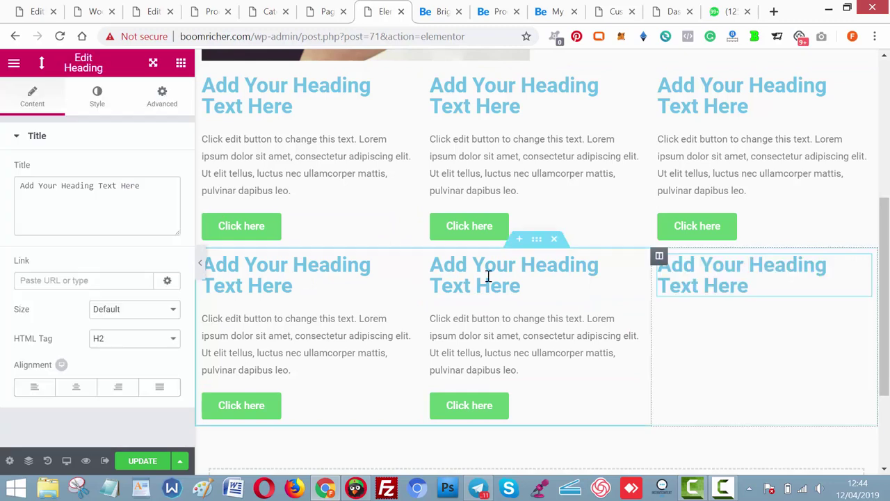
click(181, 64)
drag(144, 271, 727, 304)
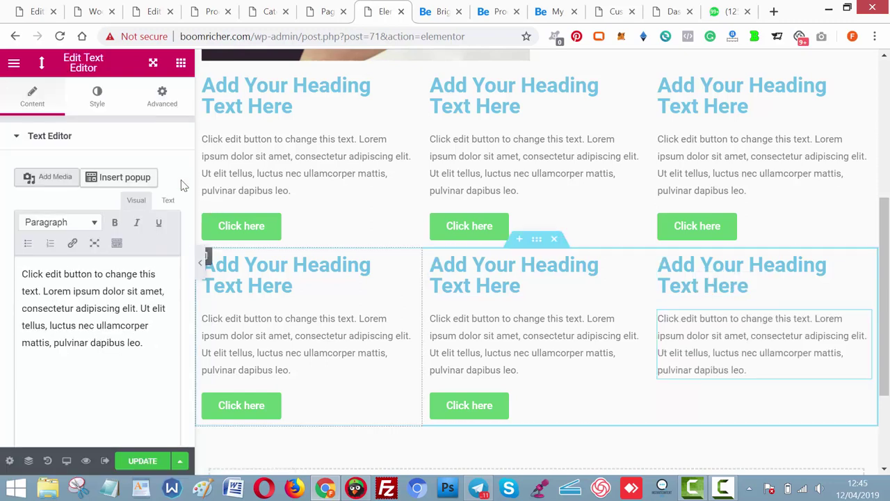
click(181, 64)
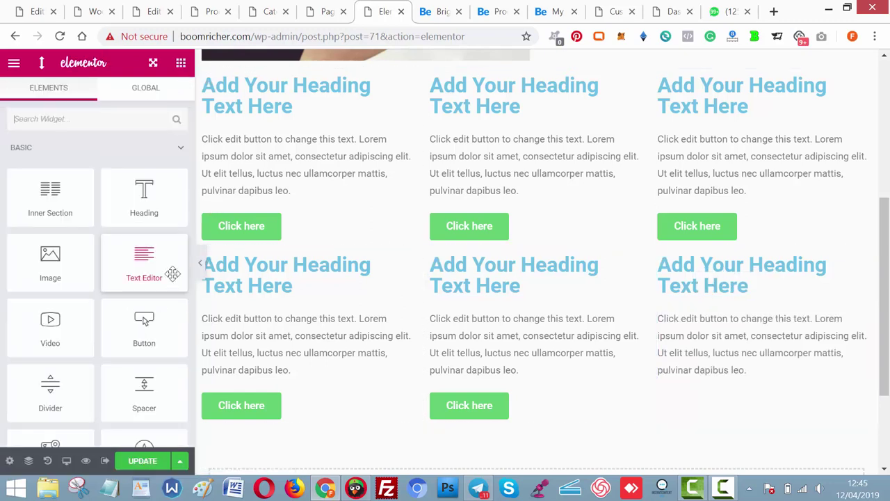
drag(157, 339, 710, 378)
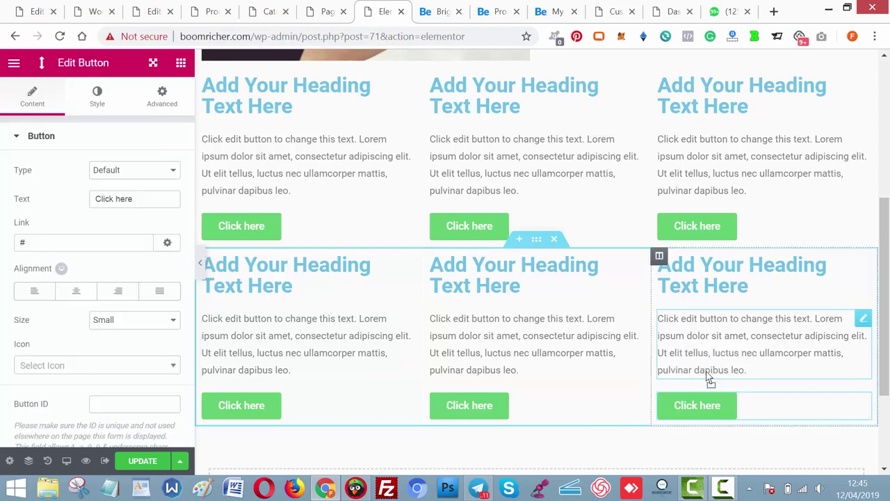
click(441, 11)
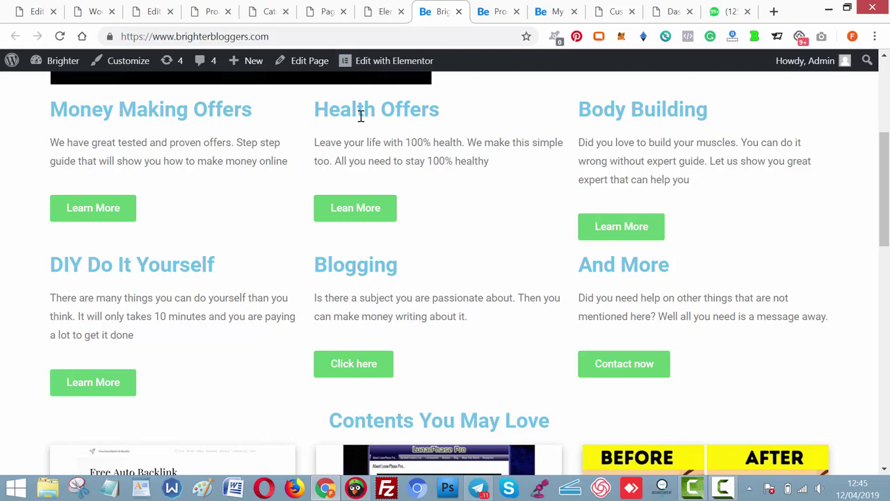
Set the first offer column's heading to 'Money Making Offers', copied from the reference site.
click(381, 11)
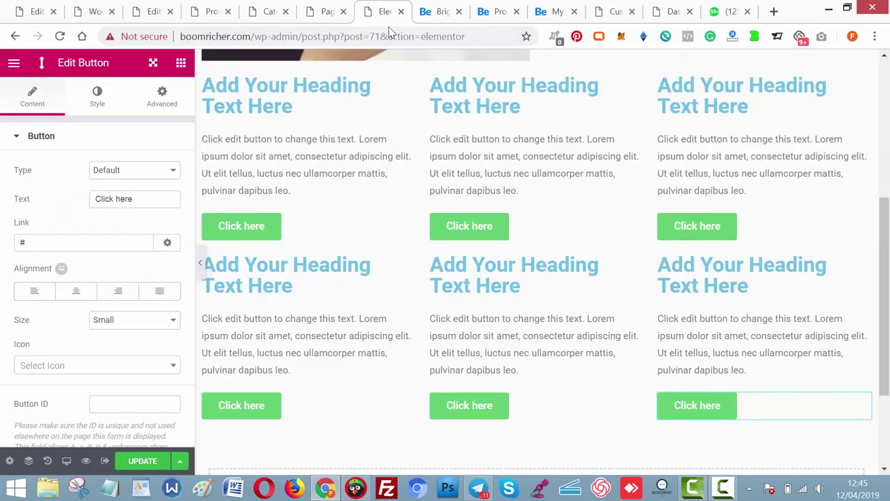
click(431, 14)
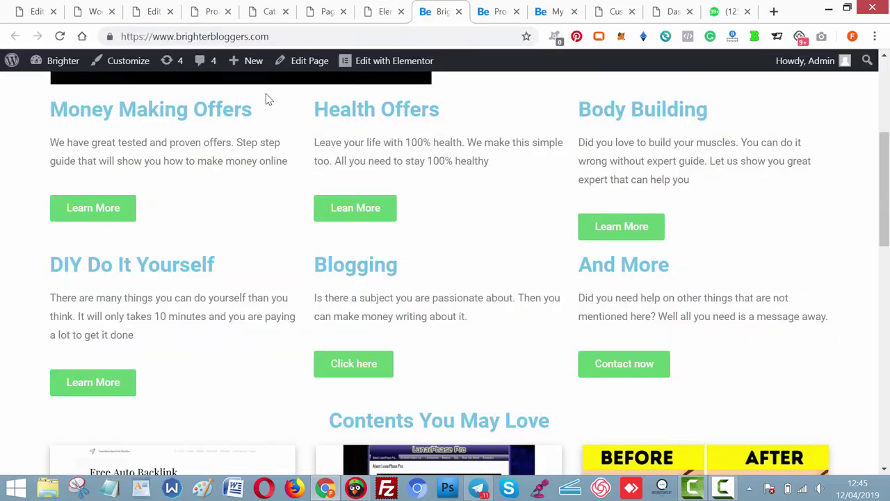
drag(179, 113, 57, 109)
key(ctrl+c)
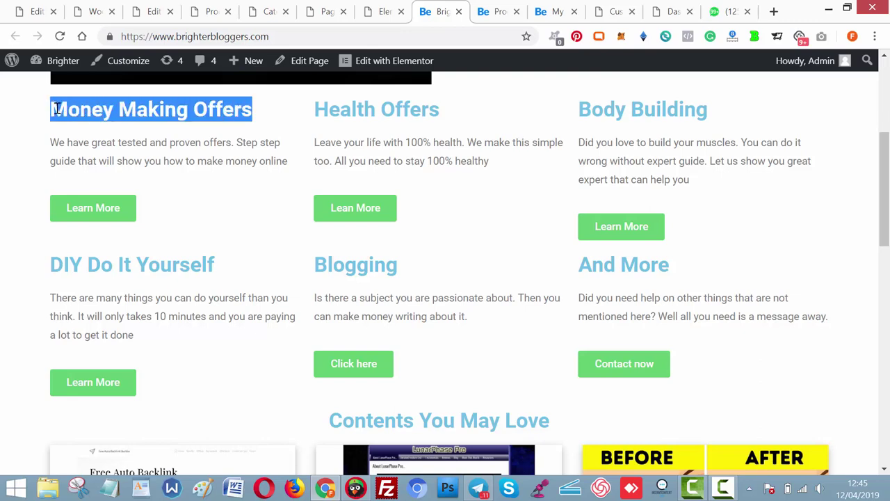
click(383, 14)
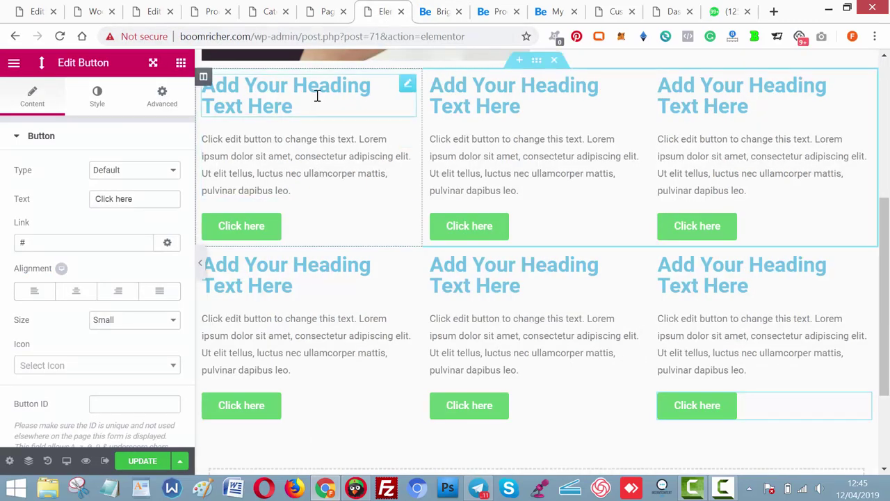
click(317, 94)
click(176, 215)
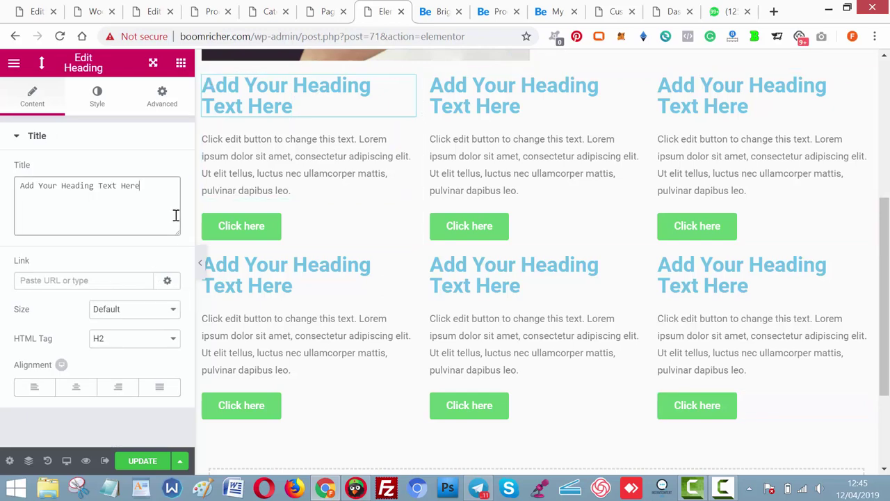
key(ctrl+a)
key(ctrl+v)
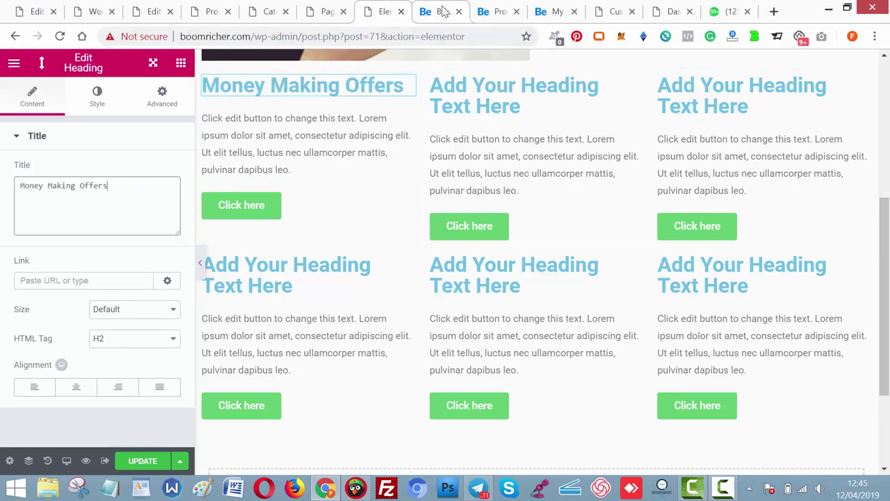
Replace the first column's placeholder paragraph with the Money Making Offers description from the reference site.
click(443, 12)
drag(291, 164, 61, 144)
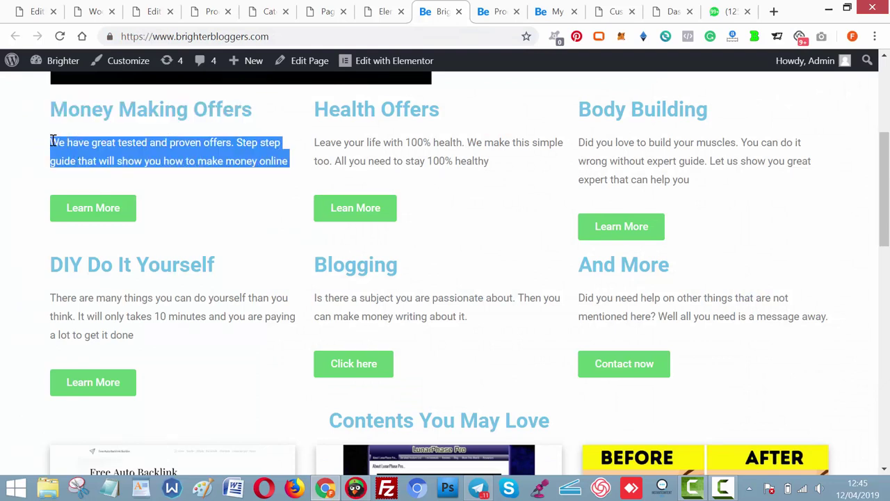
click(368, 20)
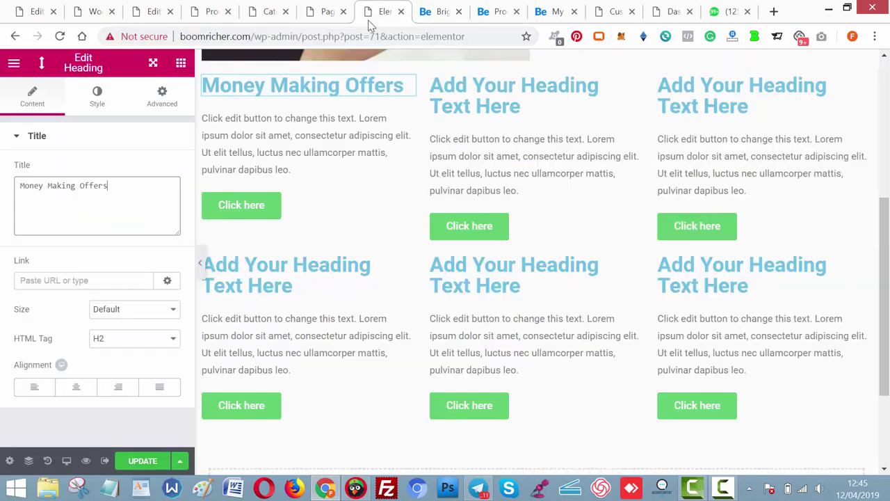
click(323, 134)
click(95, 304)
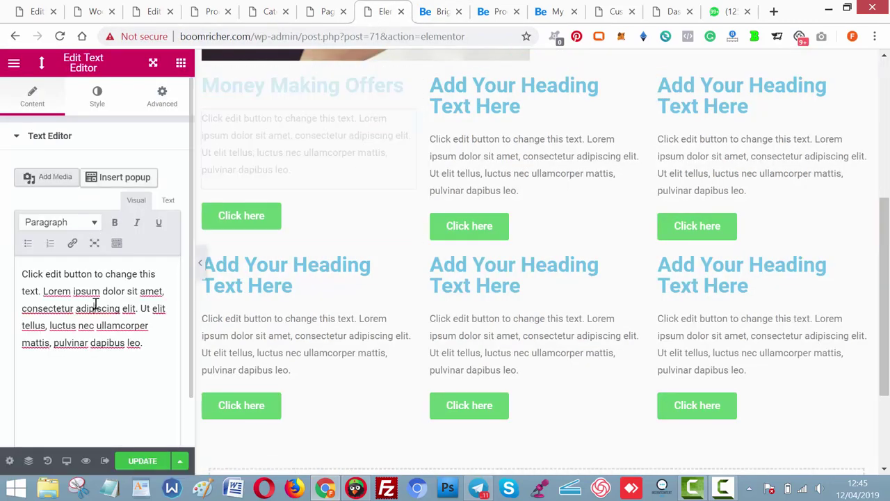
key(ctrl+a)
text(We have great tested and proven offers. Step step guide that will show you how to make money online)
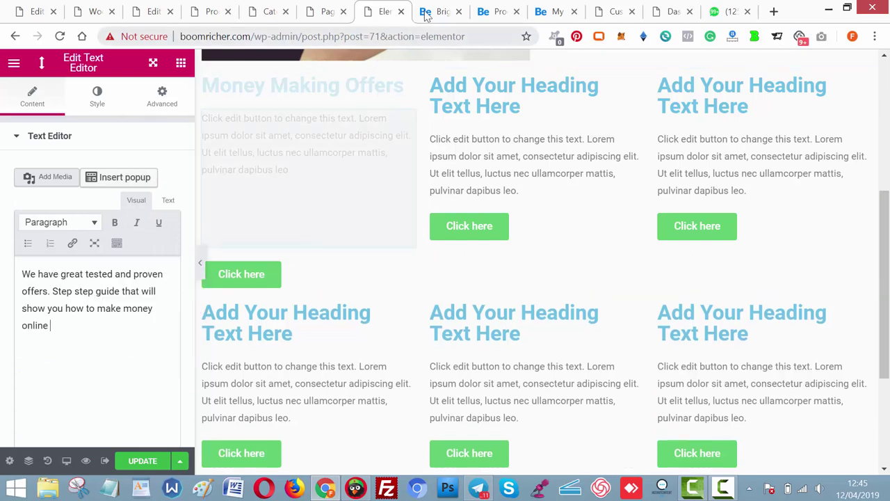
Change the first column's button label to 'Learn More'.
click(427, 15)
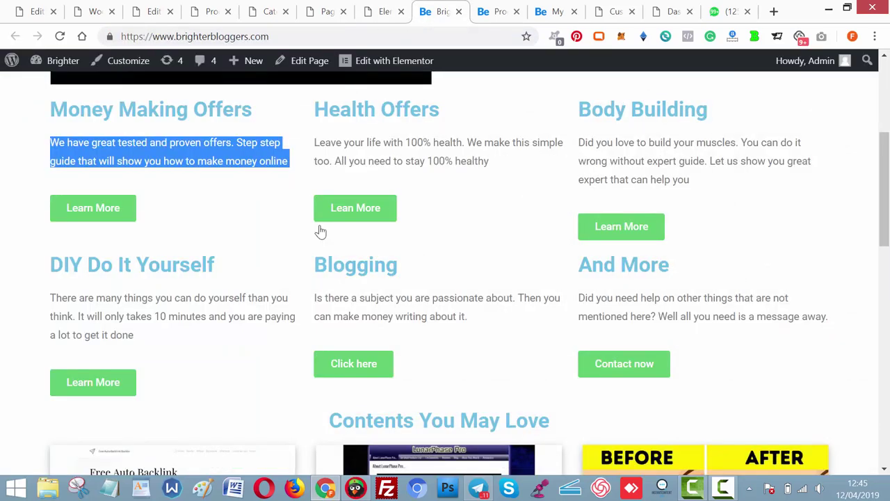
click(118, 228)
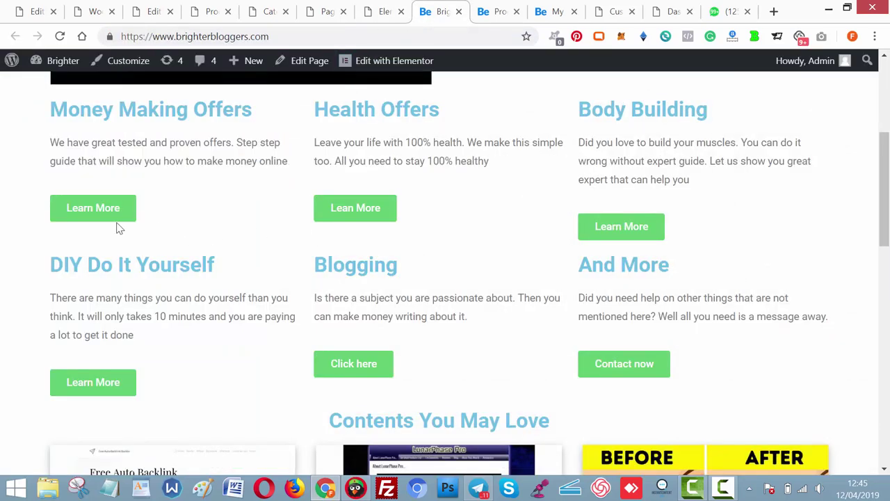
click(383, 12)
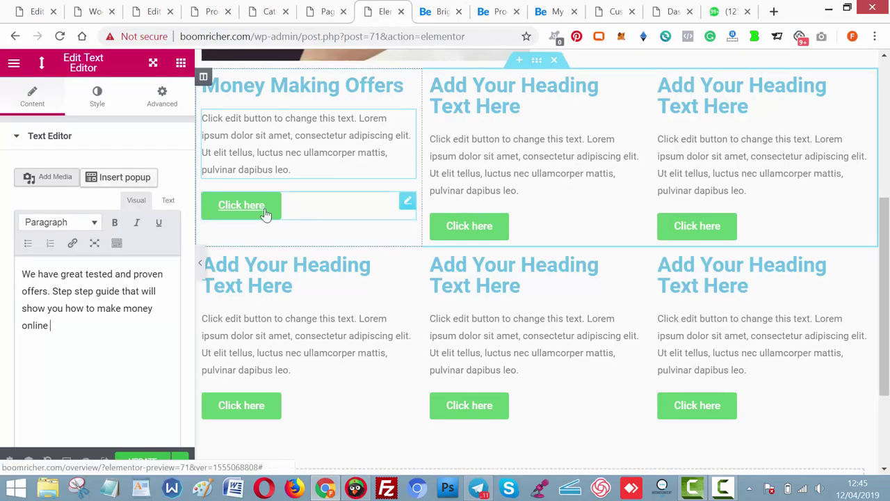
click(265, 213)
click(144, 200)
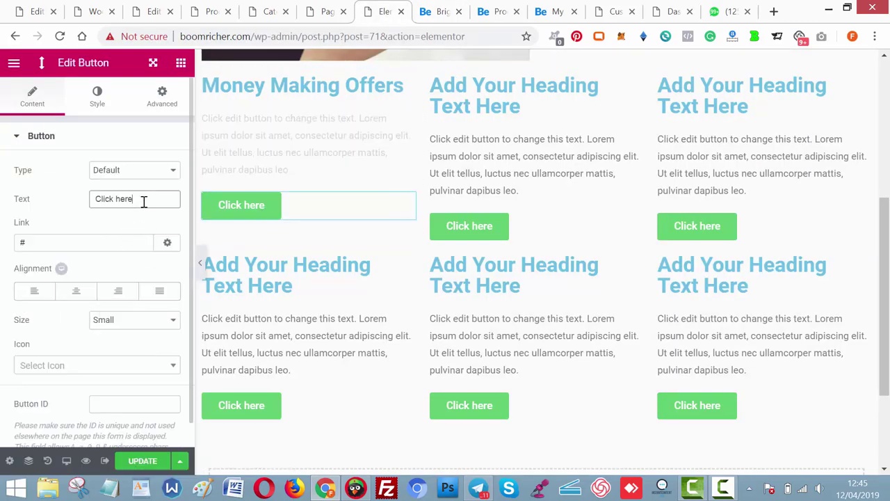
text(Learn M)
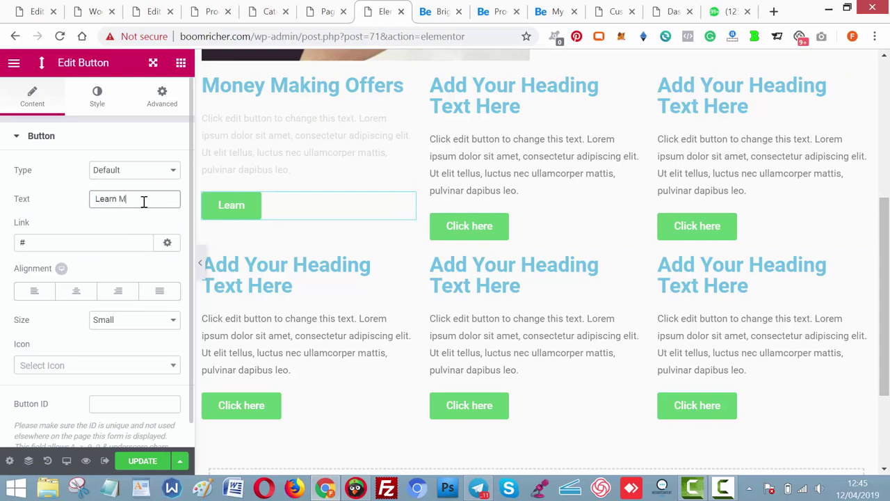
text(ore)
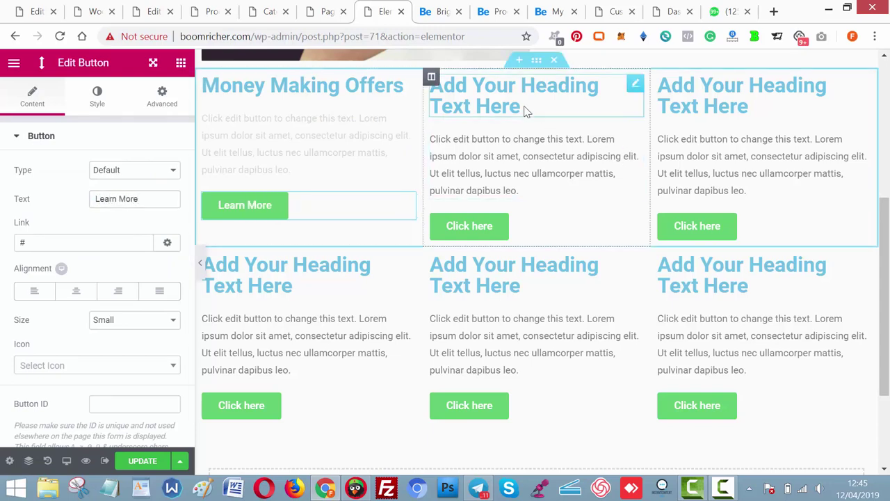
Set the second column's heading to 'Health Offers', copied from the reference site.
click(526, 112)
click(441, 12)
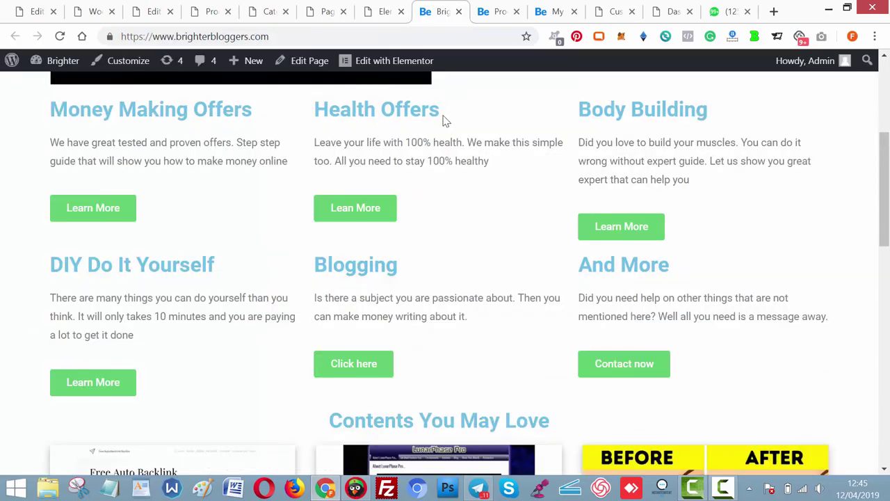
drag(427, 110, 318, 110)
key(ctrl+c)
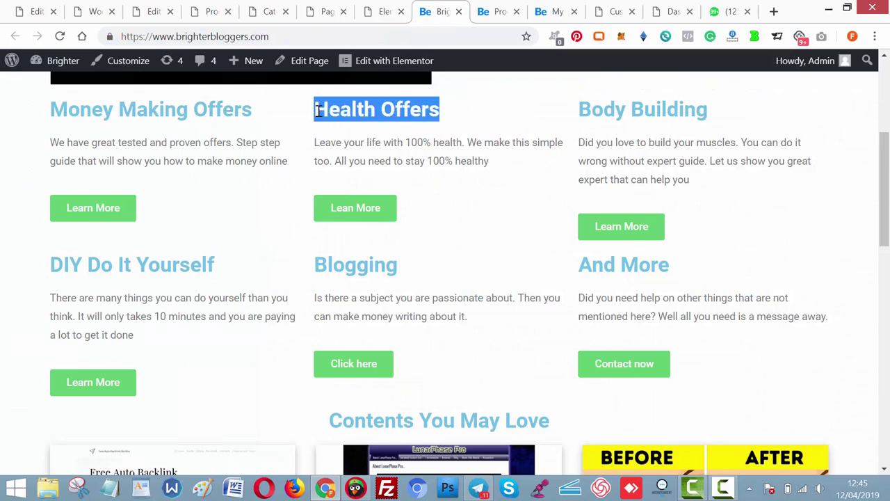
click(376, 9)
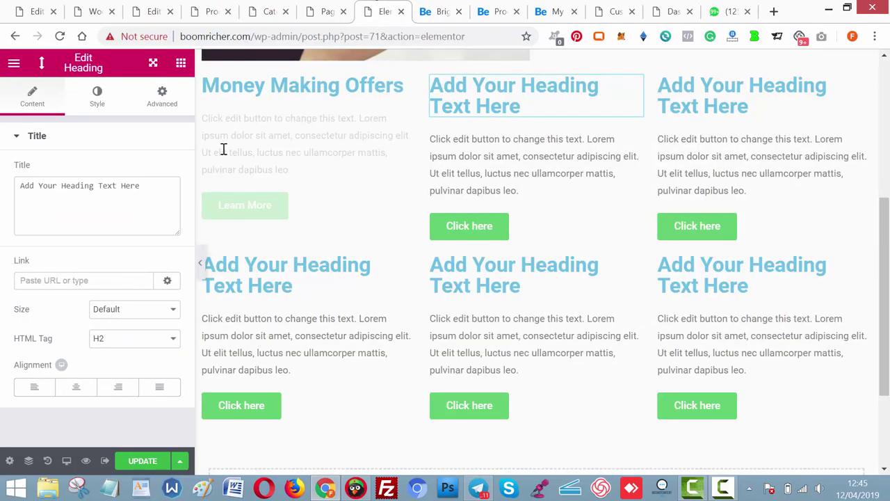
click(115, 202)
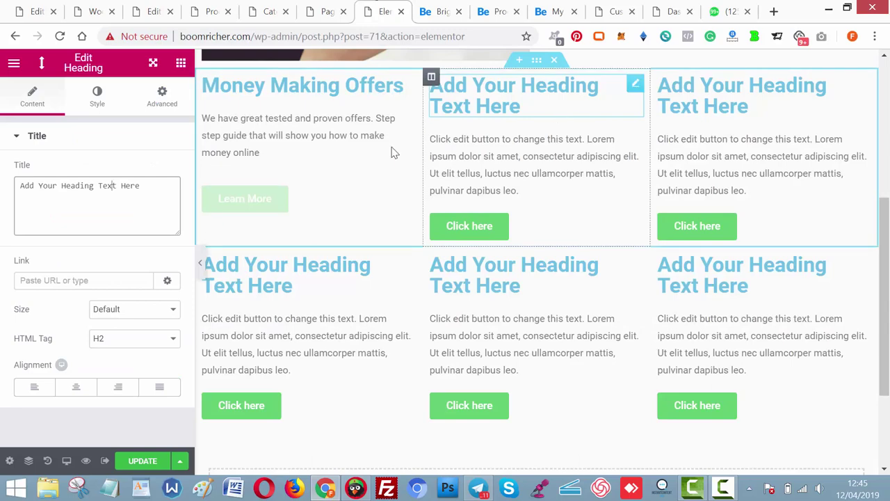
key(ctrl+a)
key(ctrl+v)
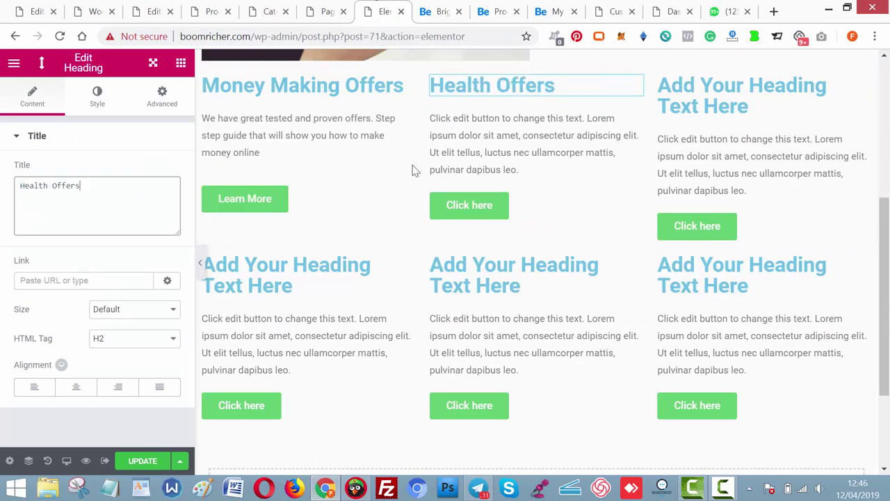
Select the Health Offers description on the reference page for the second column's paragraph.
click(457, 156)
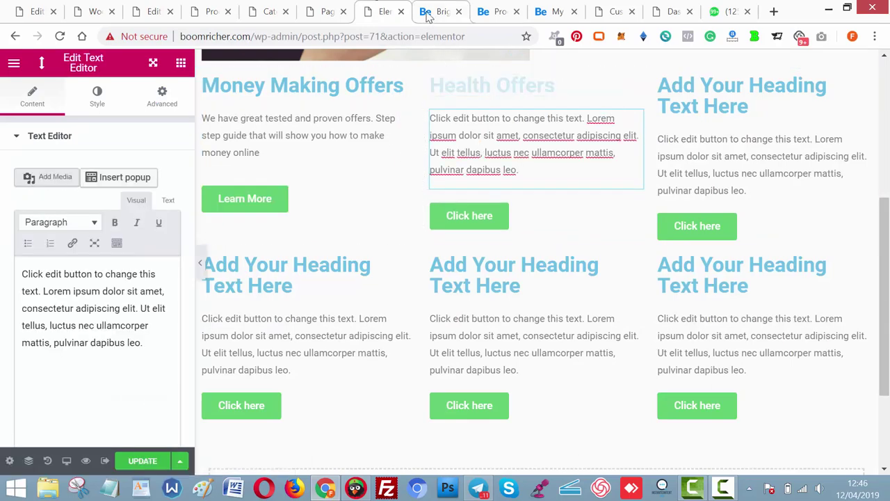
key(ctrl+Tab)
mouse_move(489, 161)
mouse_down()
mouse_move(348, 161)
mouse_move(318, 141)
mouse_up()
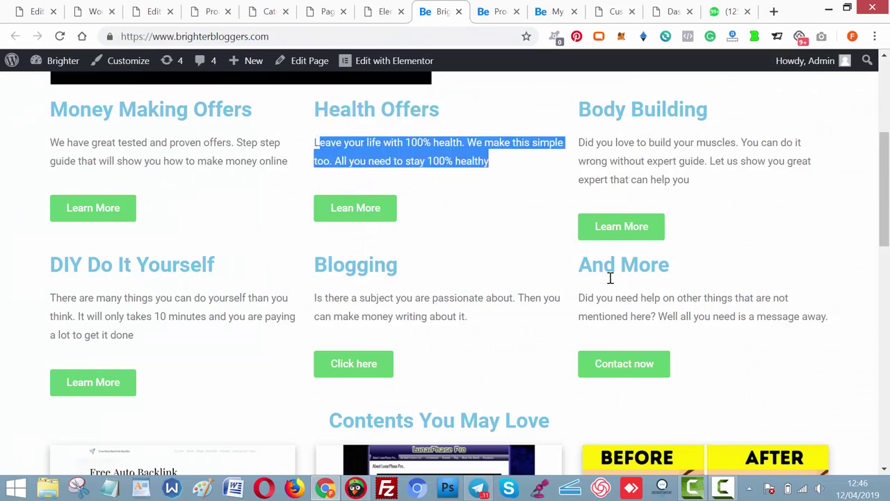
click(724, 487)
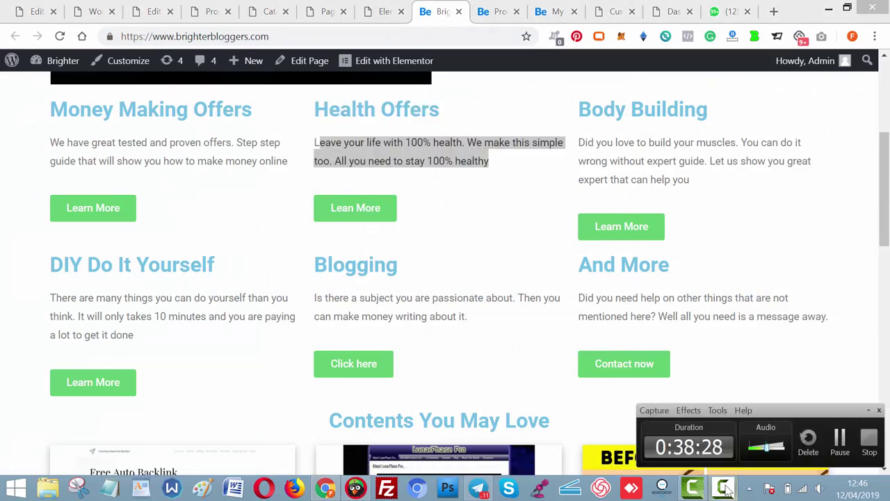
click(842, 439)
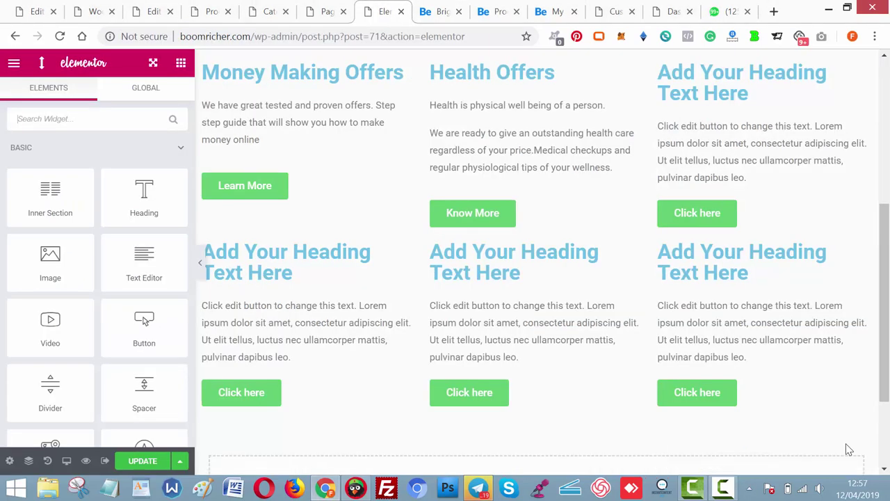
Set the top-right heading to 'Body Building', copied from the reference site.
click(689, 74)
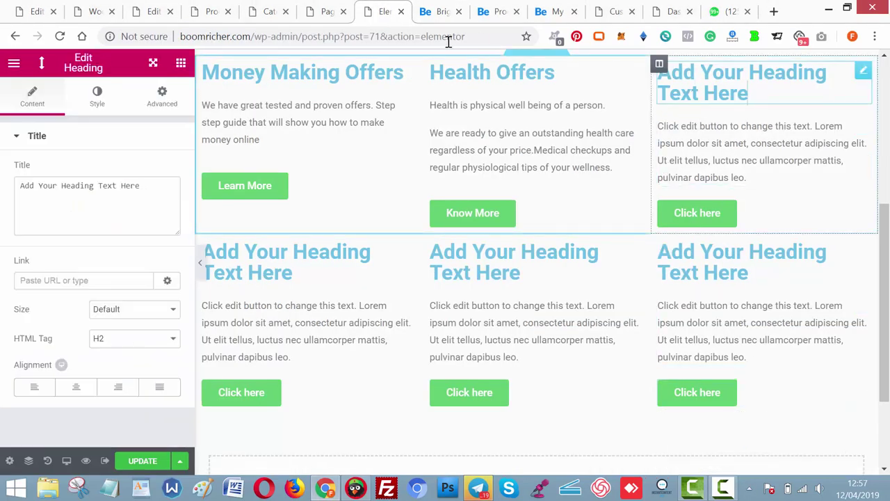
click(439, 11)
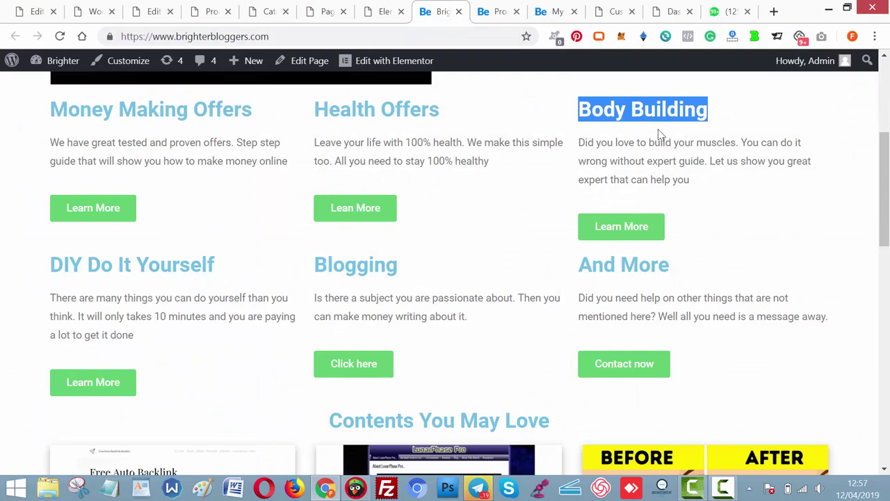
right_click(649, 109)
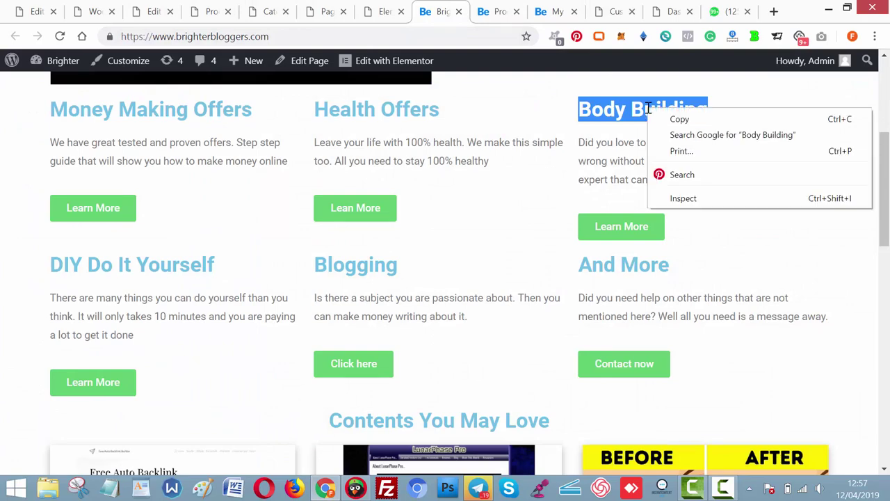
click(685, 128)
right_click(602, 104)
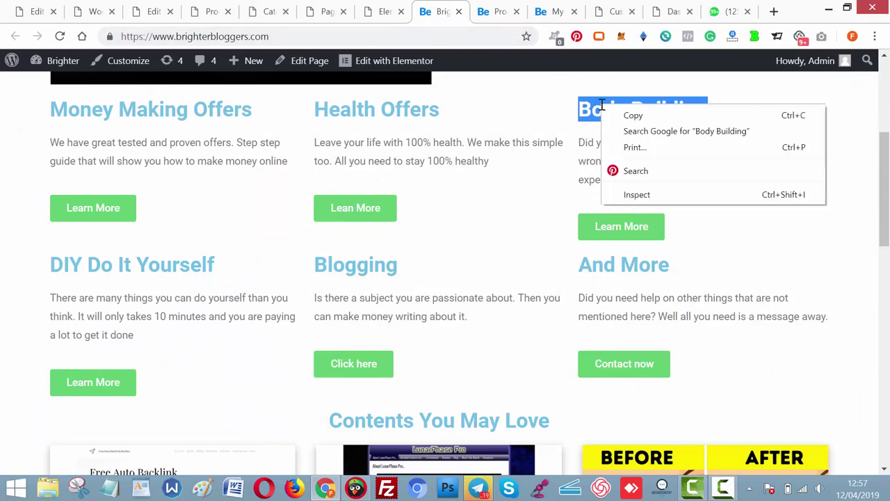
click(633, 115)
click(380, 14)
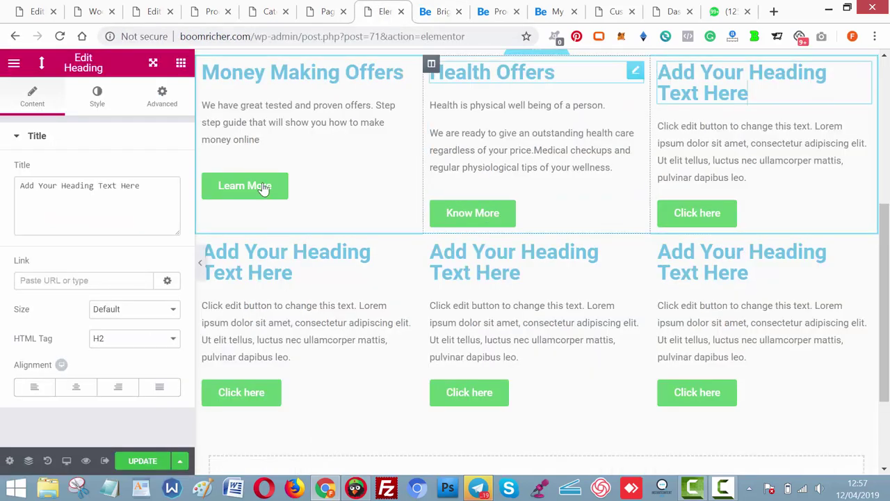
click(151, 219)
key(ctrl+a)
key(ctrl+v)
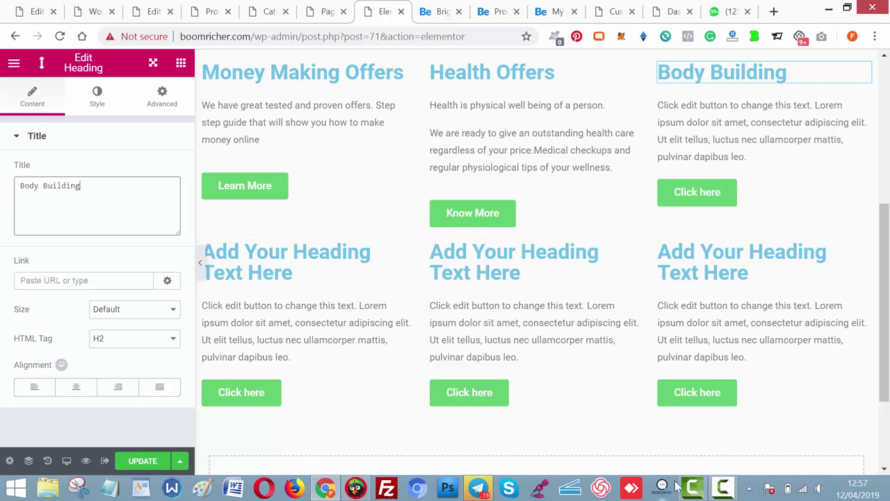
click(723, 489)
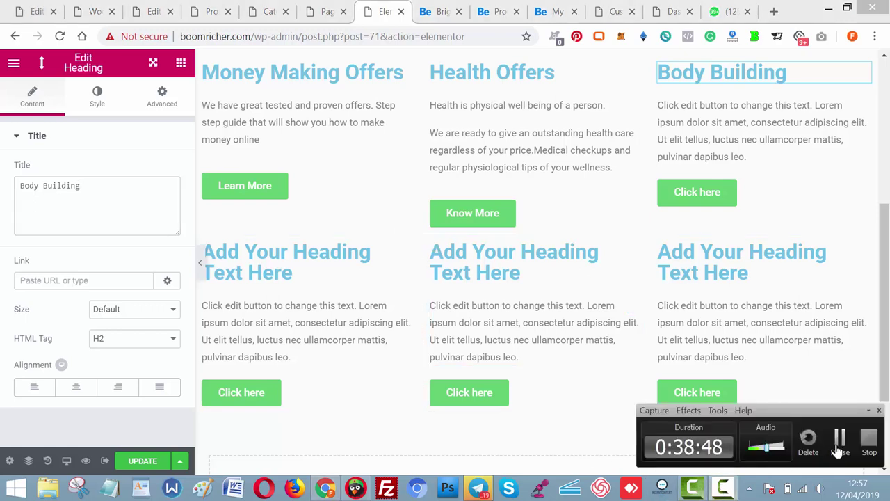
click(840, 442)
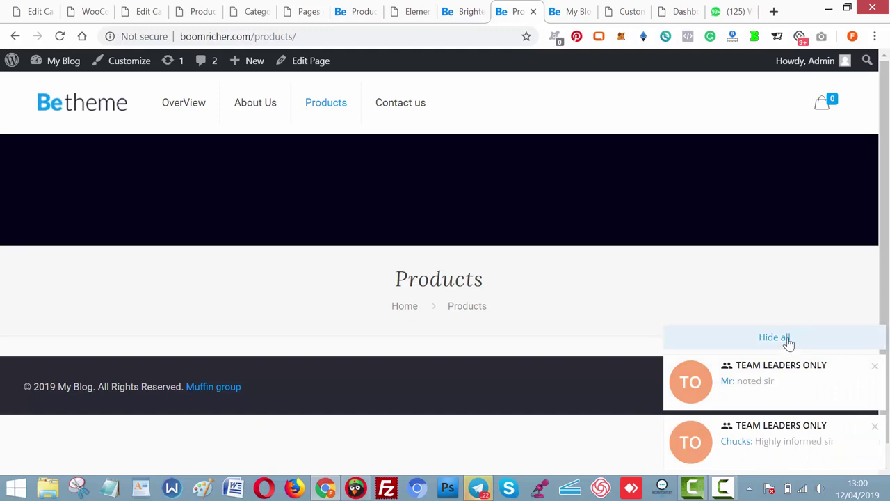
Set the WooCommerce shop page to Products and save the product settings.
click(784, 337)
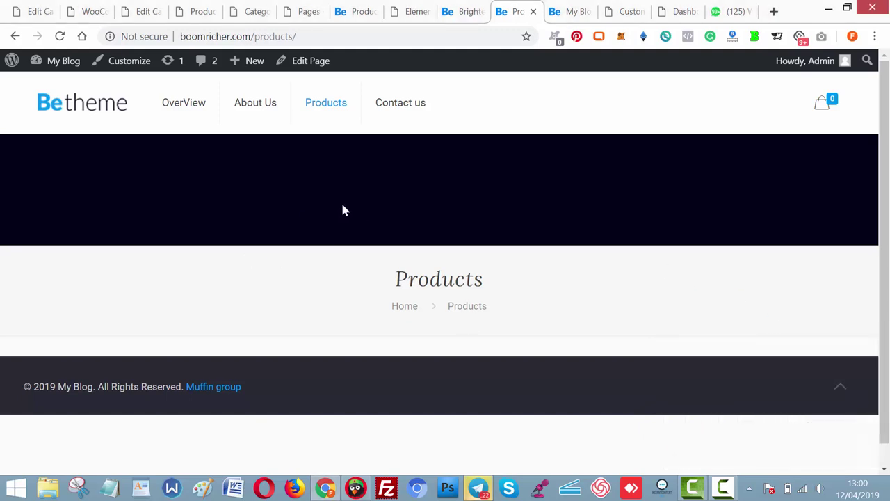
click(96, 17)
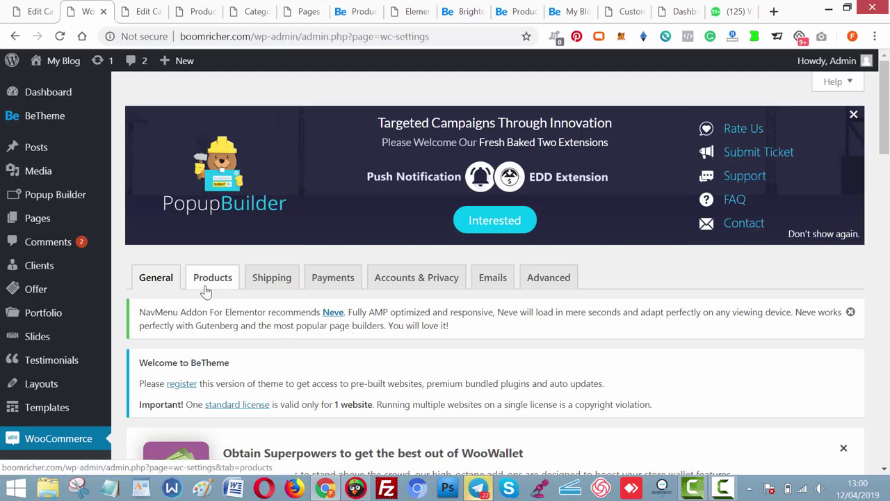
click(206, 290)
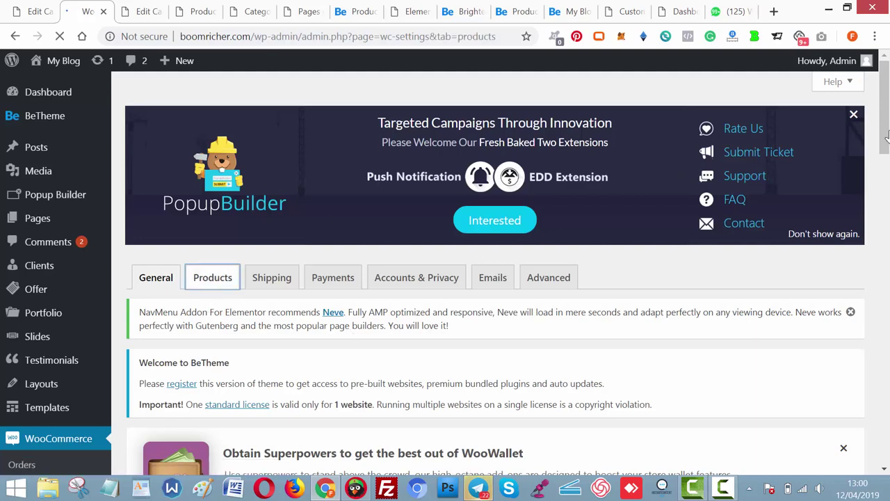
scroll(888, 165, down, 2)
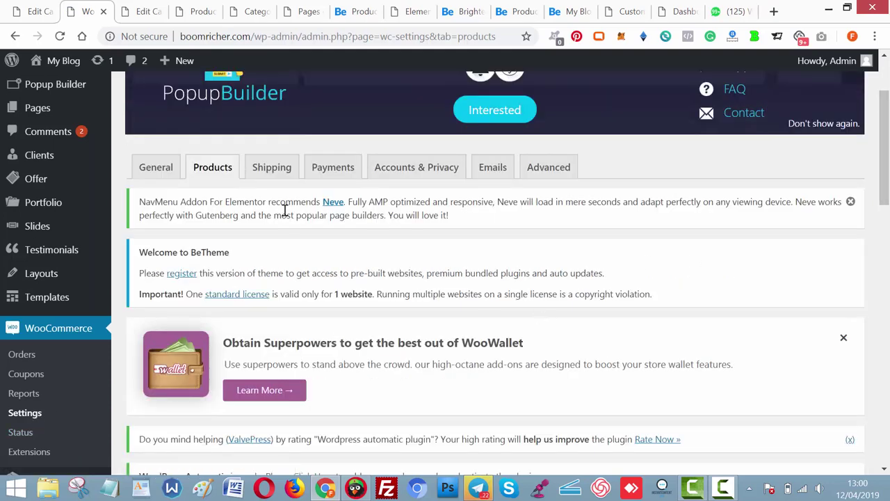
drag(887, 170, 888, 316)
scroll(363, 313, down, 3)
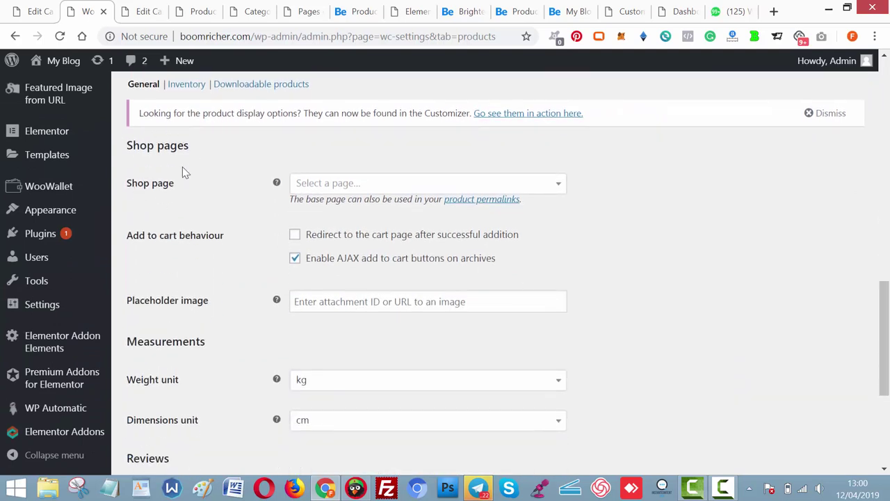
click(407, 186)
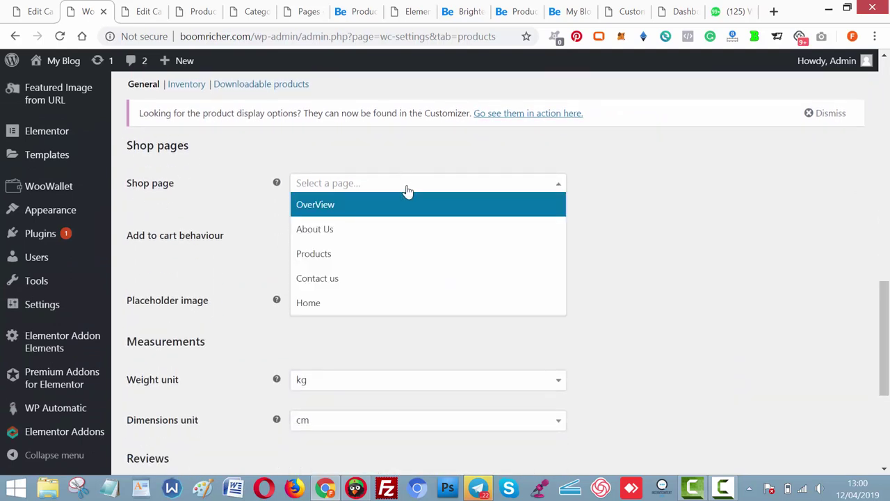
click(357, 254)
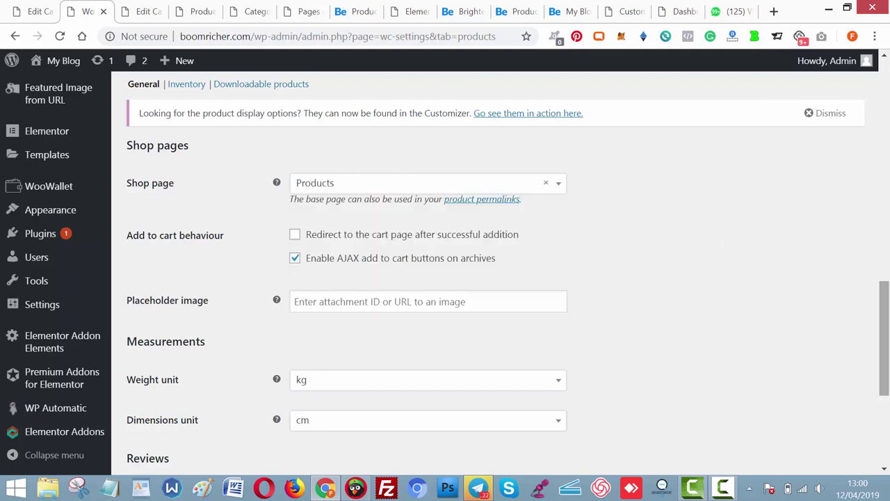
drag(885, 334, 885, 400)
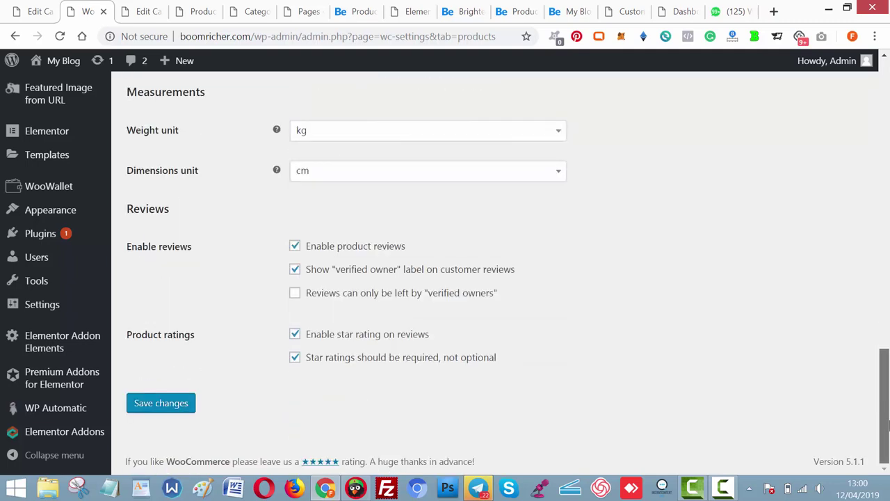
click(165, 410)
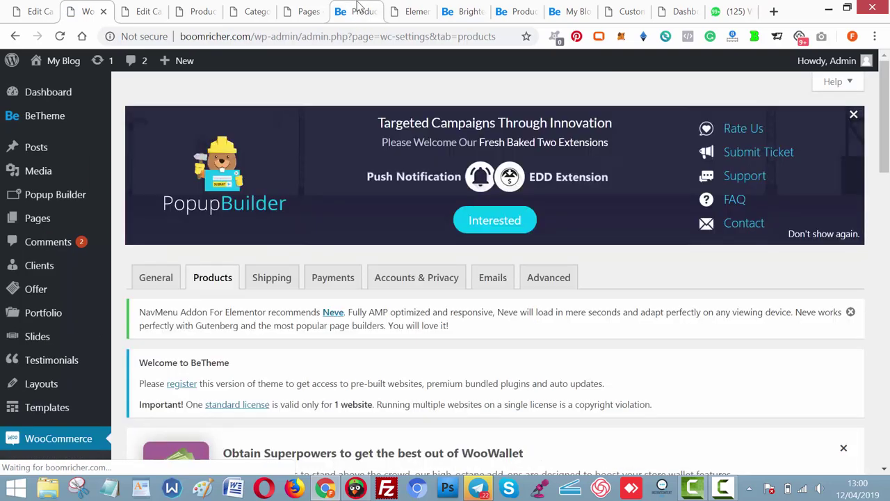
Reload the live Products page to confirm its 16 products and copy its address.
click(358, 9)
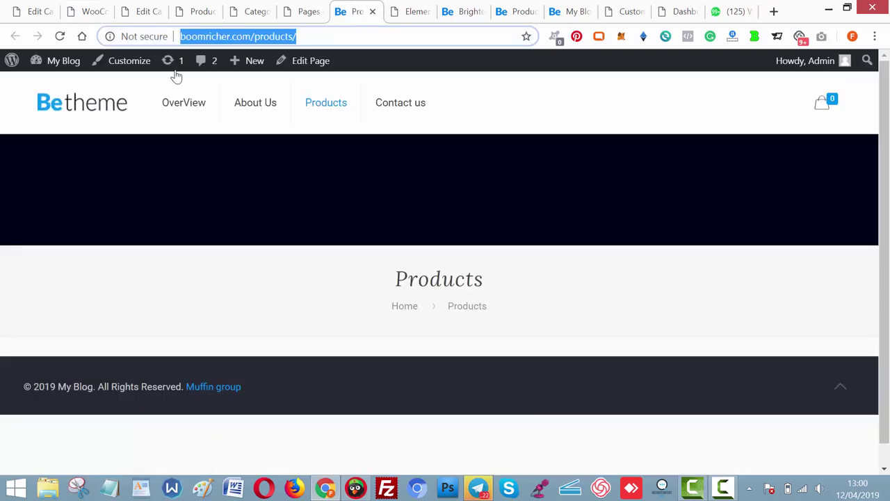
click(60, 36)
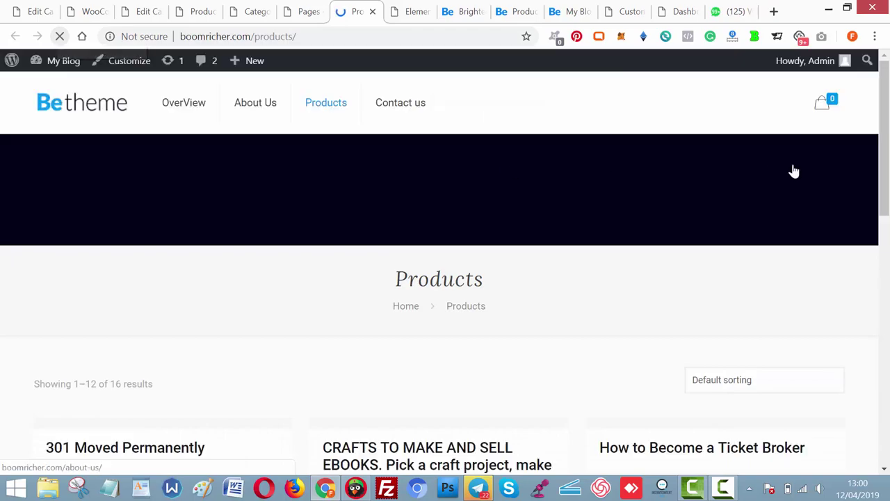
drag(882, 123, 884, 118)
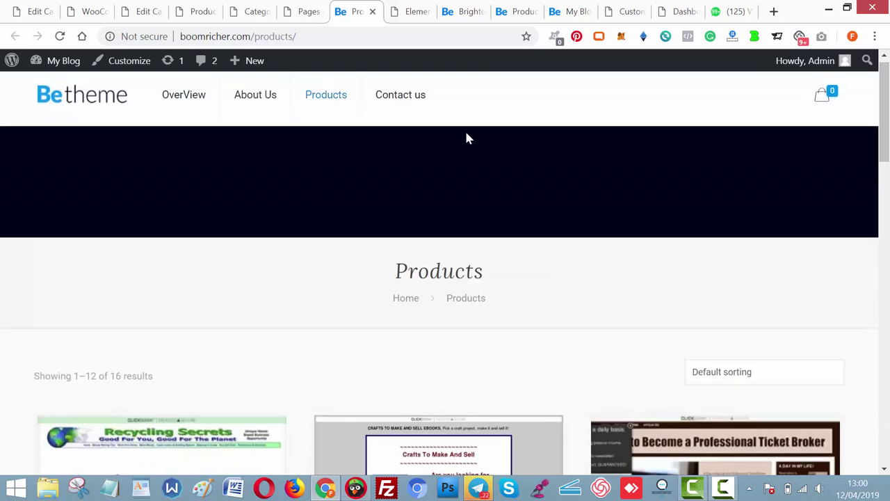
click(302, 15)
click(344, 17)
click(352, 35)
key(ctrl+c)
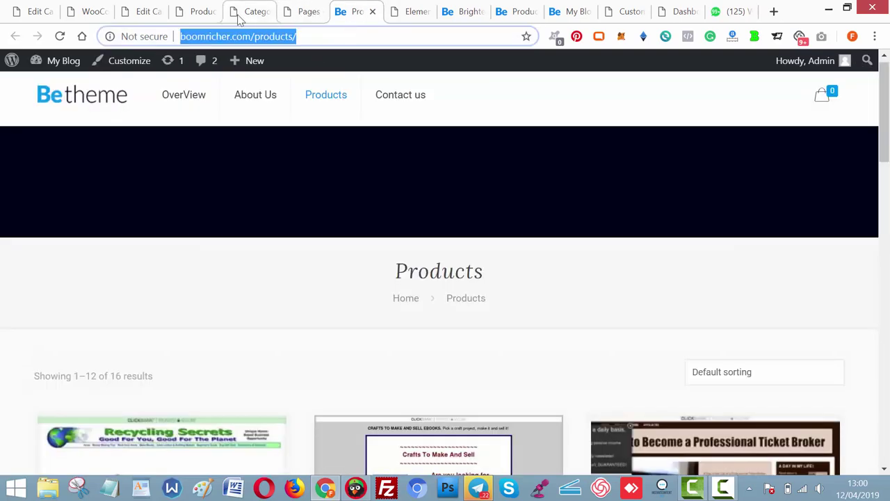
click(149, 15)
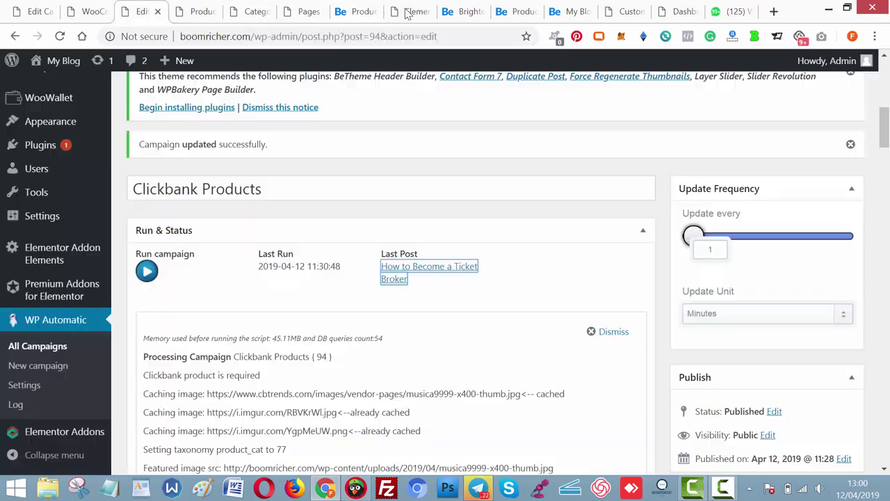
click(413, 11)
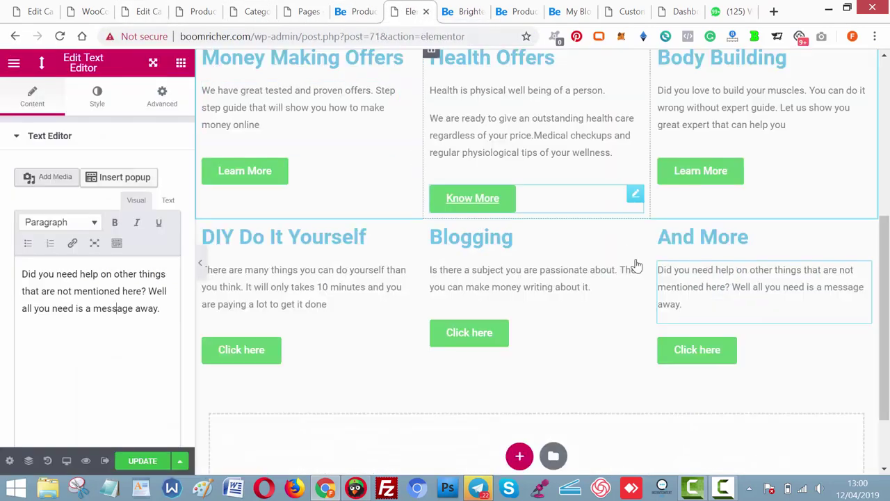
click(508, 340)
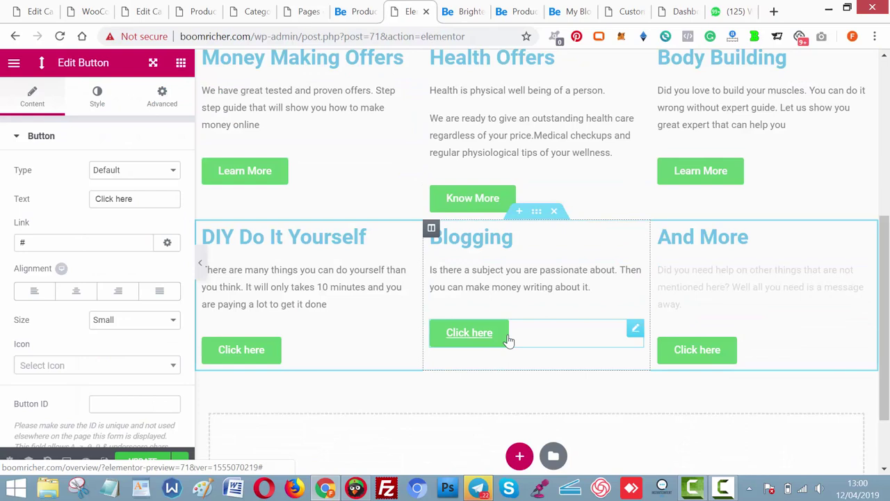
click(223, 366)
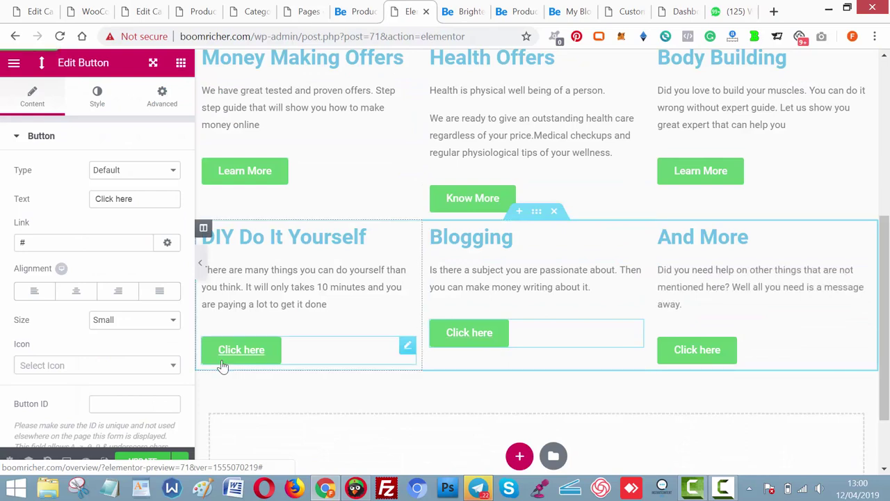
click(88, 243)
key(ctrl+a)
key(ctrl+v)
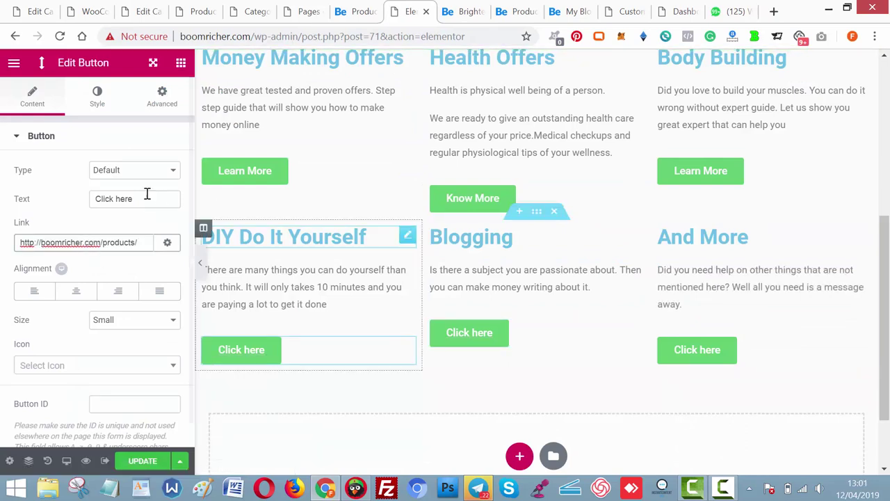
click(147, 197)
text(Lea)
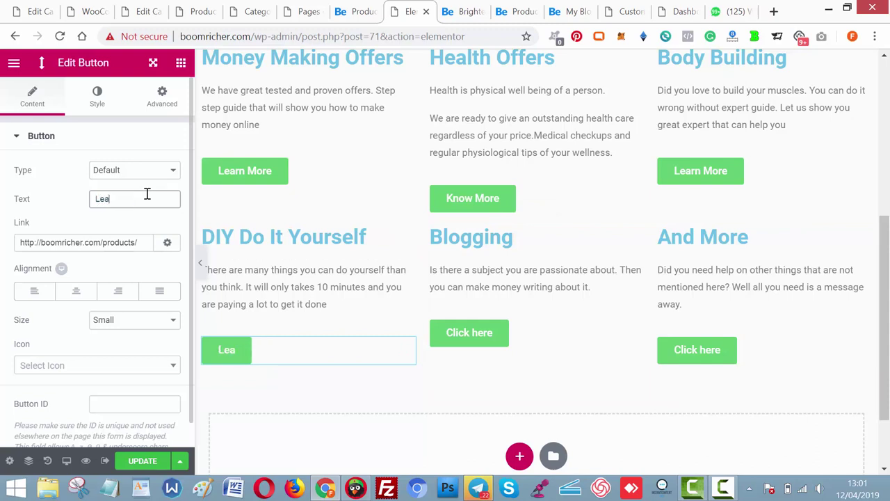
text(n More)
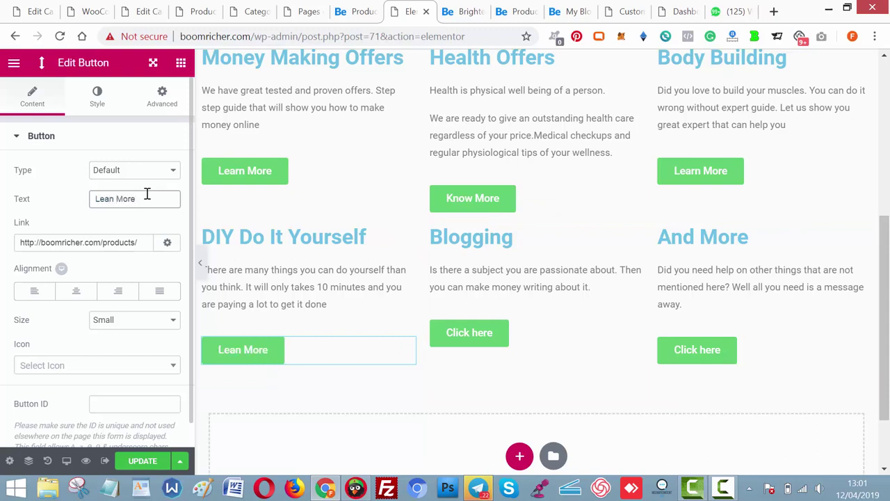
key(BackSpace)
key(BackSpace)
key(BackSpace)
key(BackSpace)
key(BackSpace)
key(BackSpace)
text(rn )
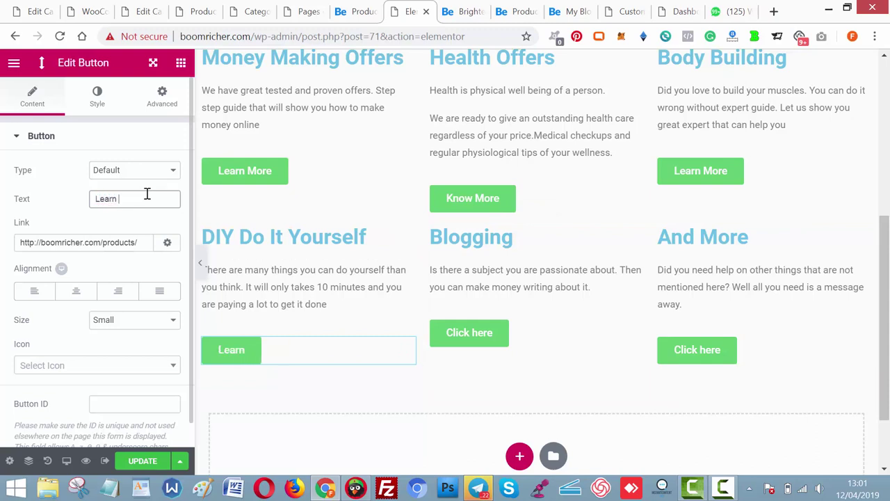
text(More)
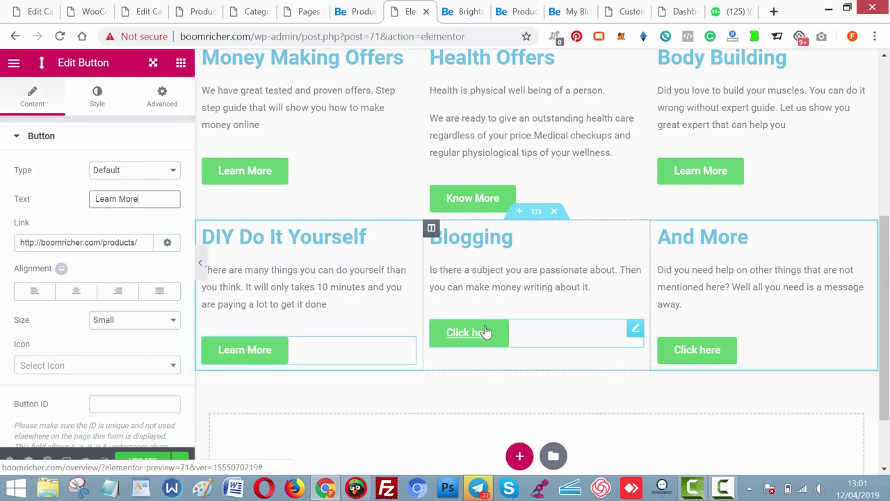
Give the Blogging button the products link and the label Learn More.
click(485, 332)
click(136, 241)
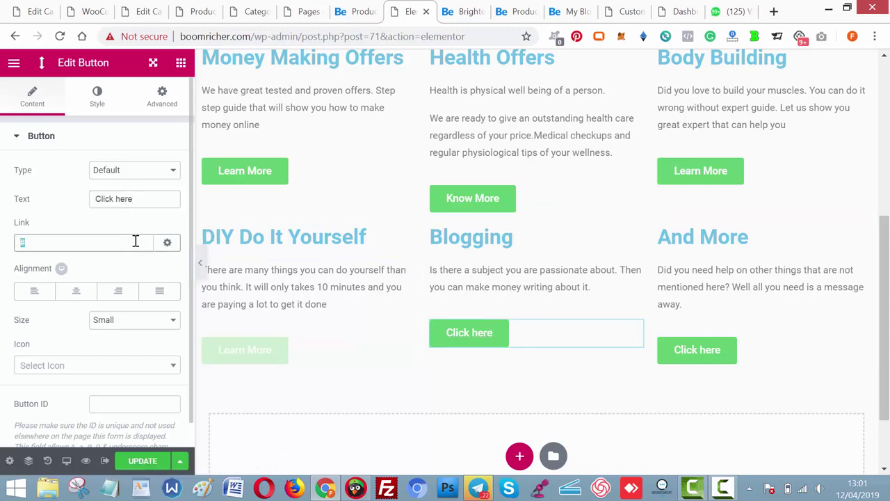
key(ctrl+v)
click(158, 198)
text(L)
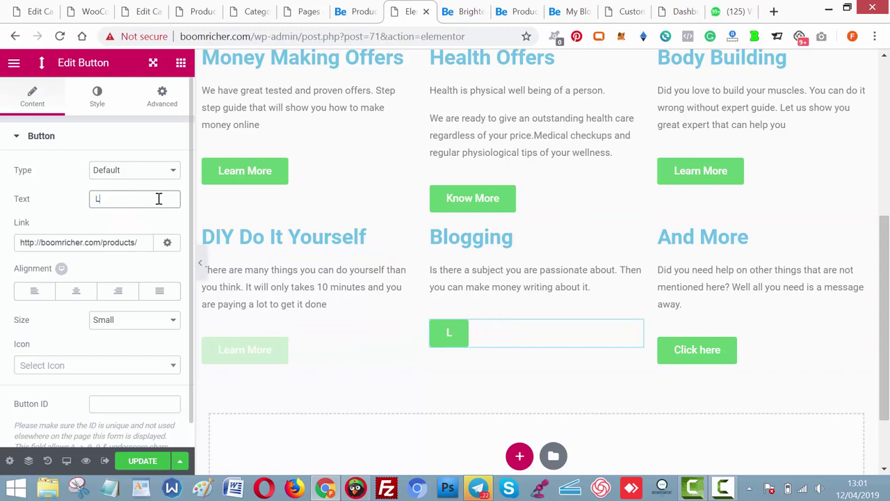
text(earn More)
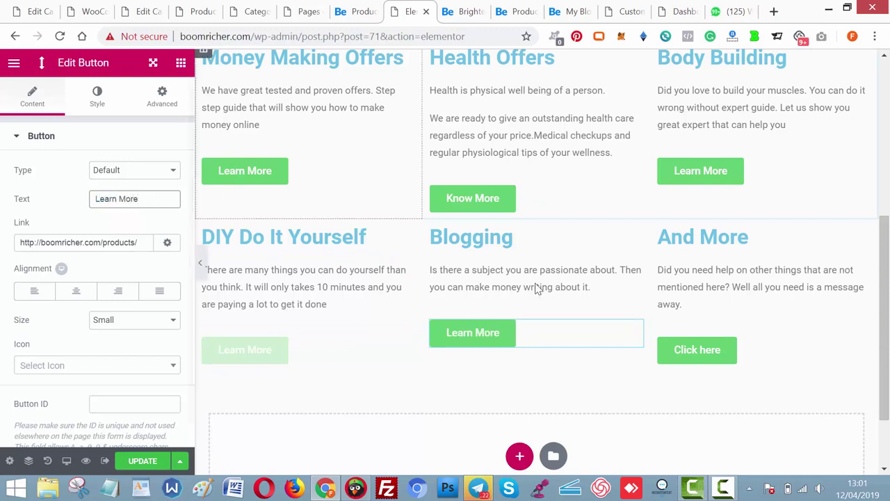
Paste the products link into the And More button and relabel it Learn More.
click(707, 358)
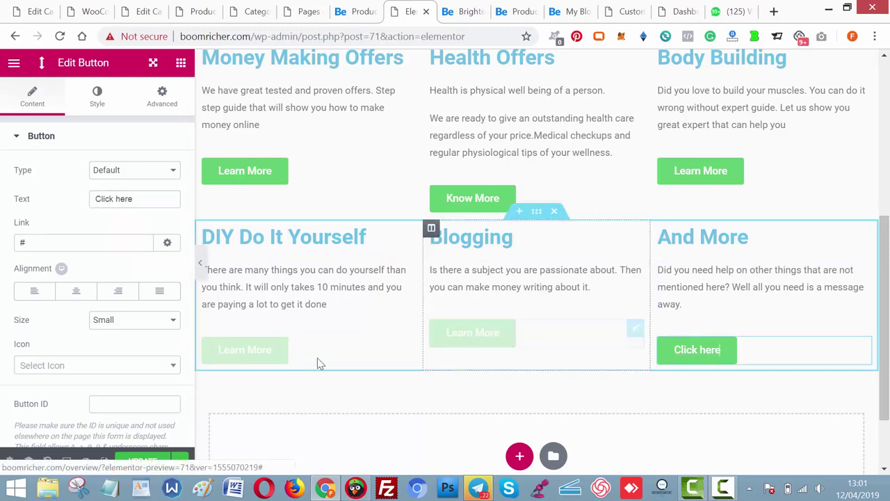
click(91, 240)
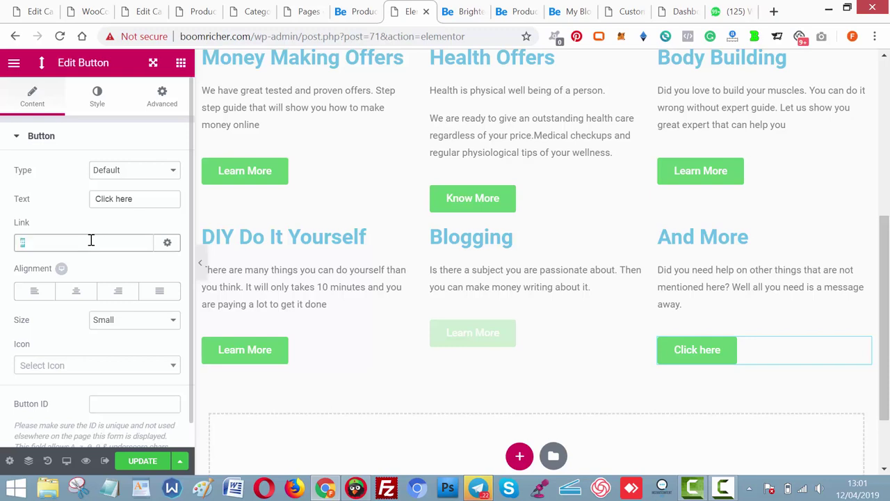
key(ctrl+v)
click(153, 198)
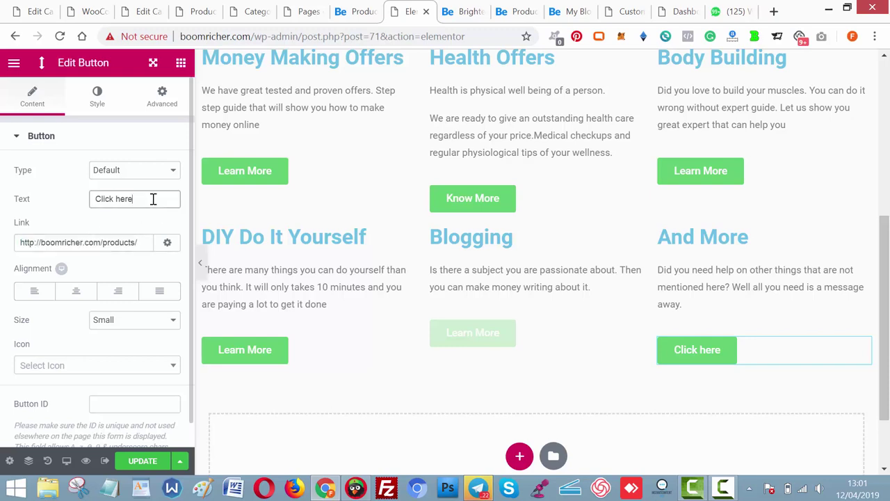
text(learn More)
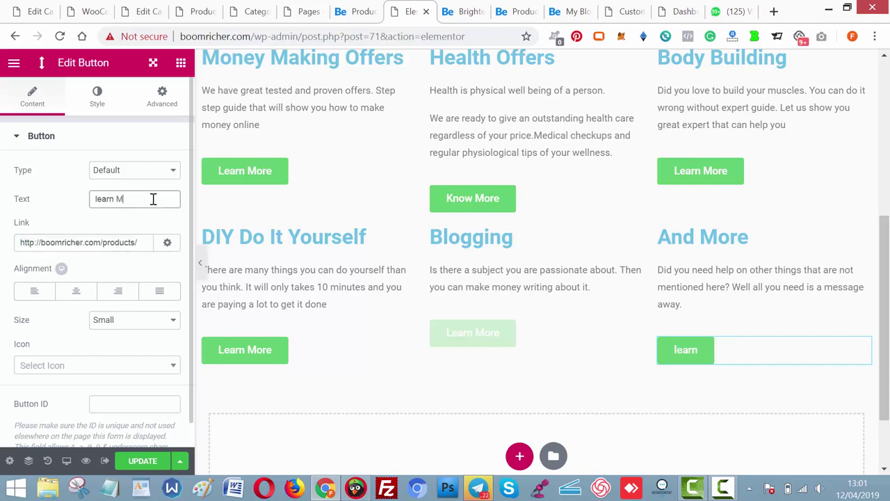
click(465, 11)
scroll(438, 271, down, 4)
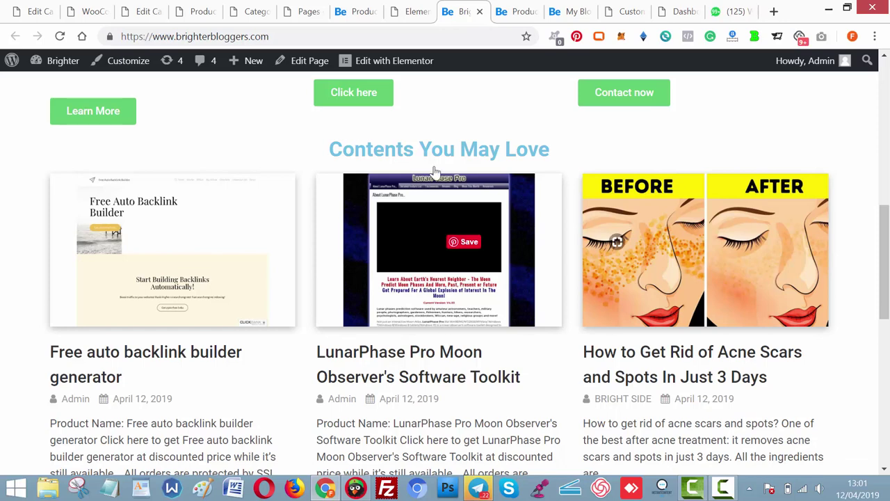
click(404, 13)
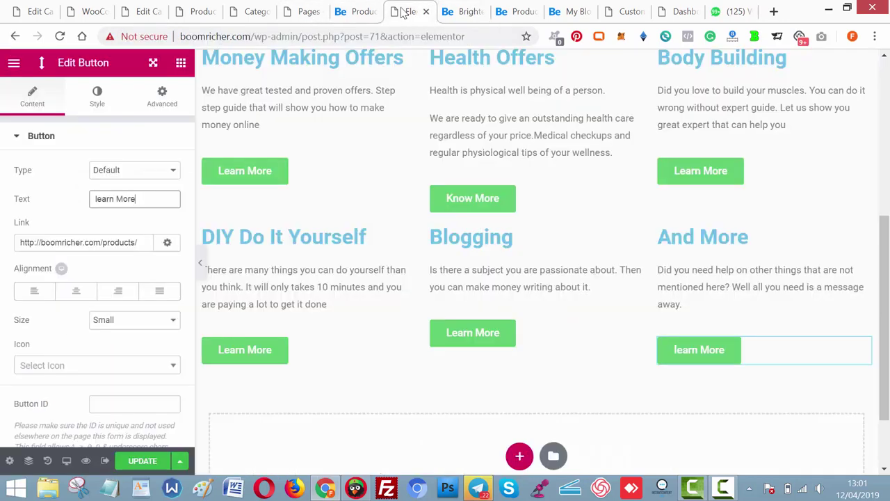
scroll(556, 218, down, 2)
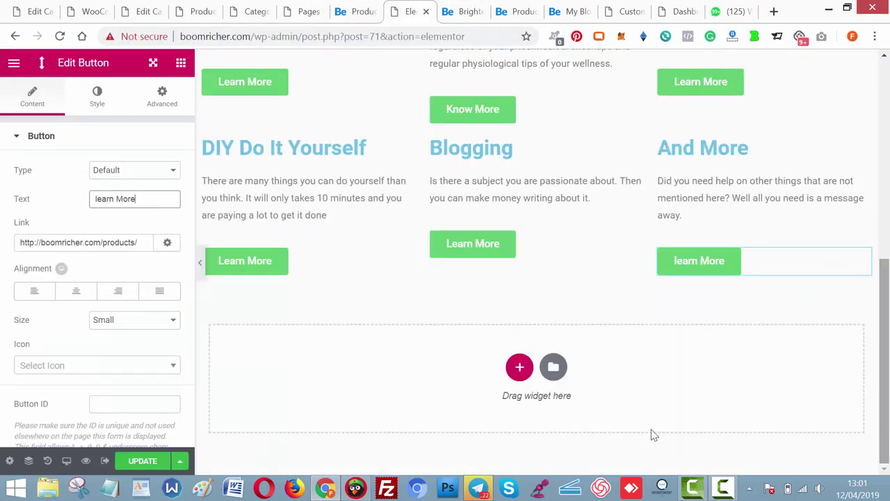
Add a one-column section below the offers with a Heading widget in it.
click(518, 369)
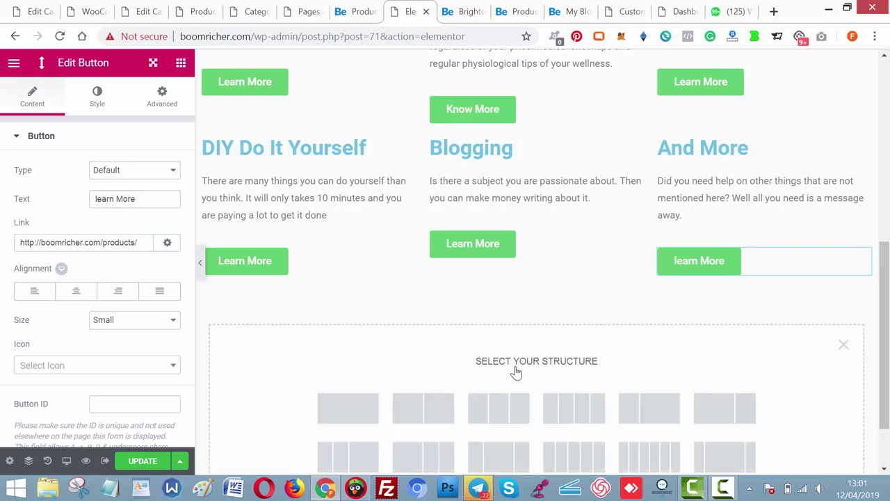
click(354, 397)
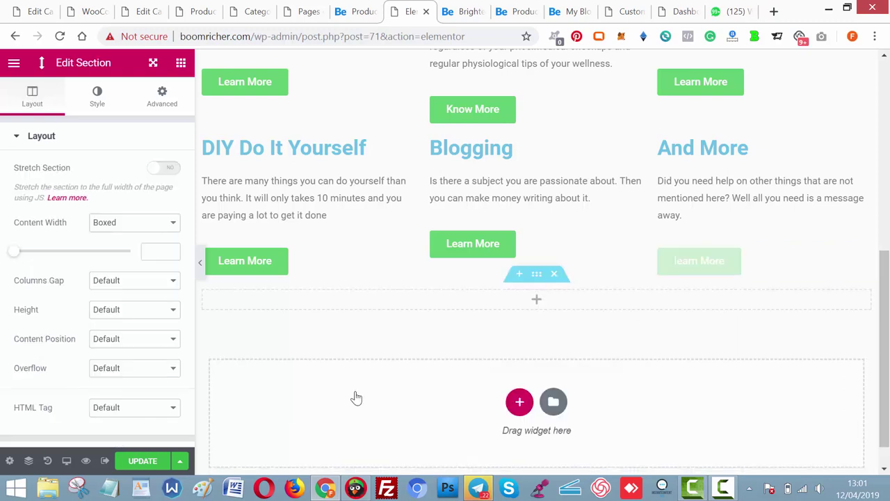
click(541, 304)
drag(144, 194, 498, 299)
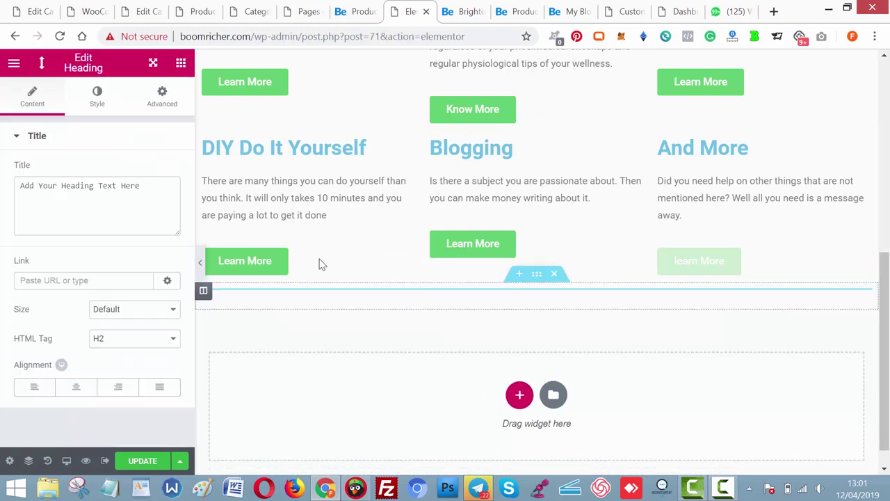
Title the heading 'Post You May Love' and centre it.
click(173, 193)
key(ctrl+a)
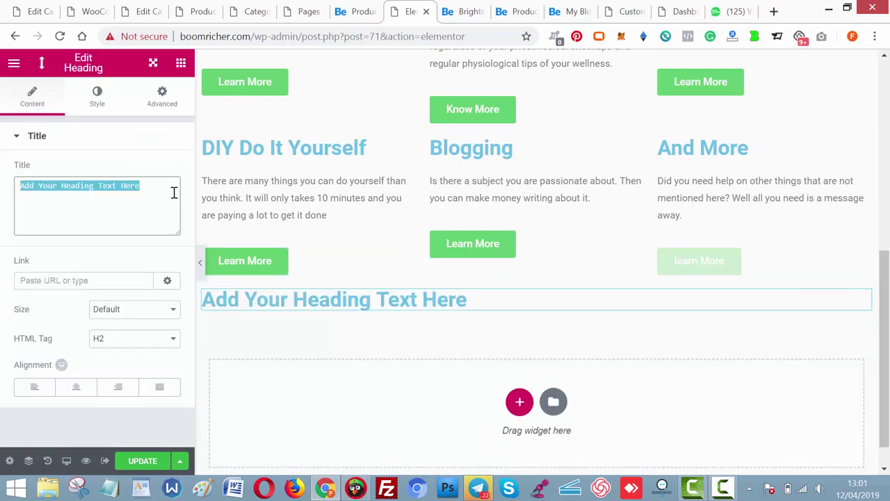
text(Post Your )
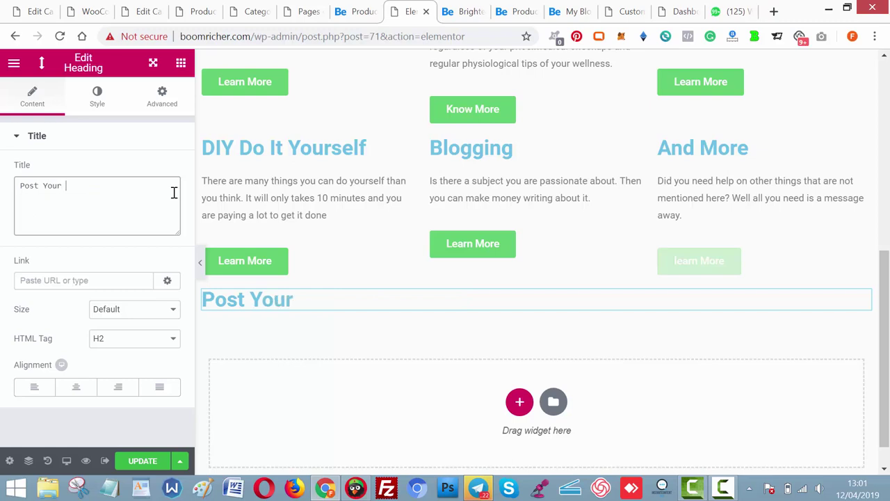
text(may love)
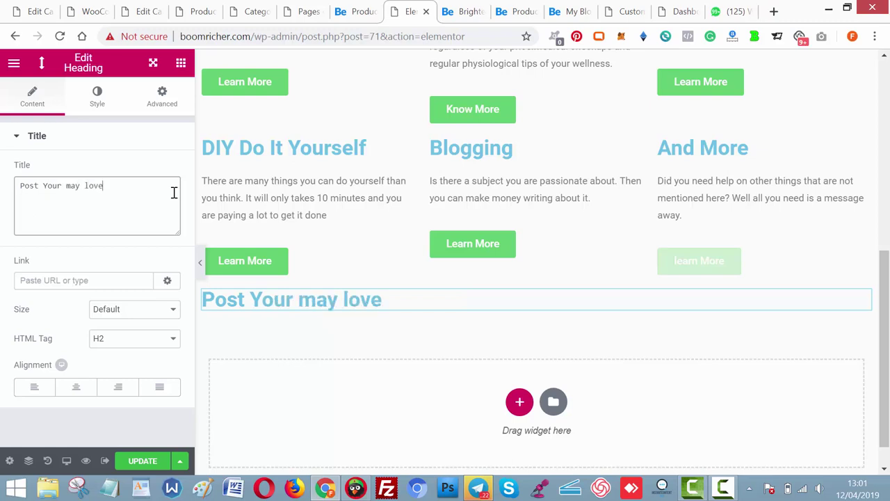
key(ctrl+a)
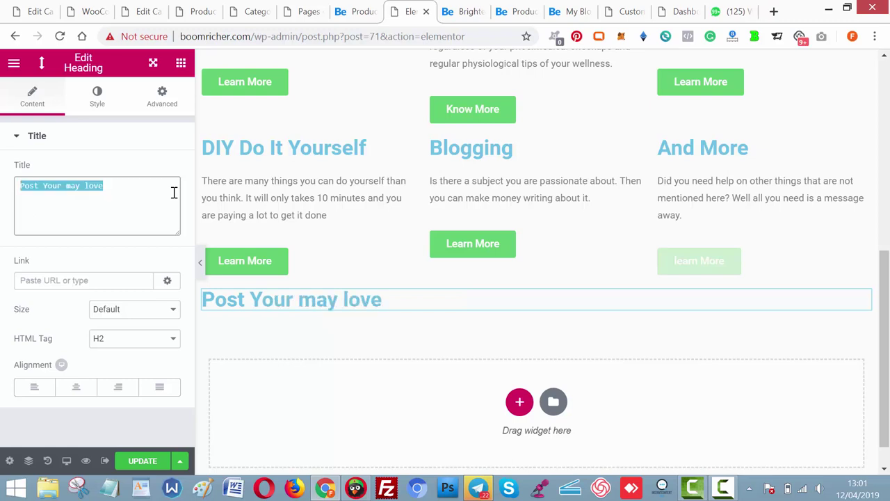
text(Post You)
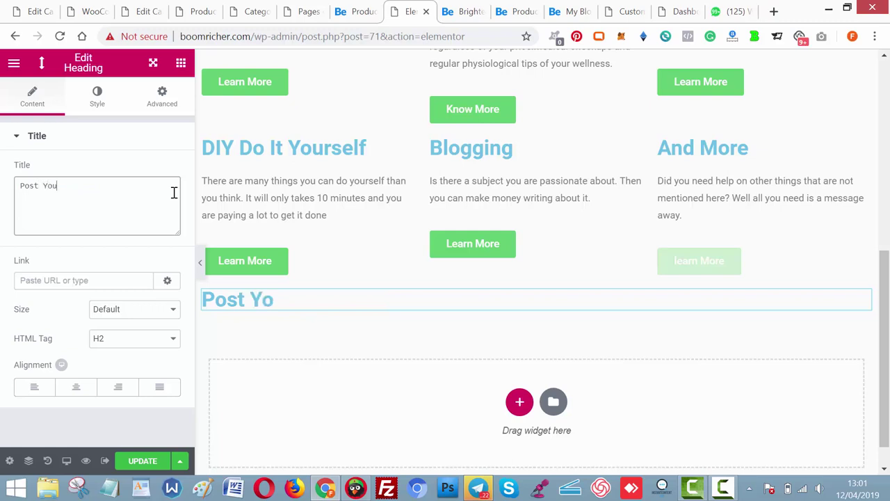
text( May Love)
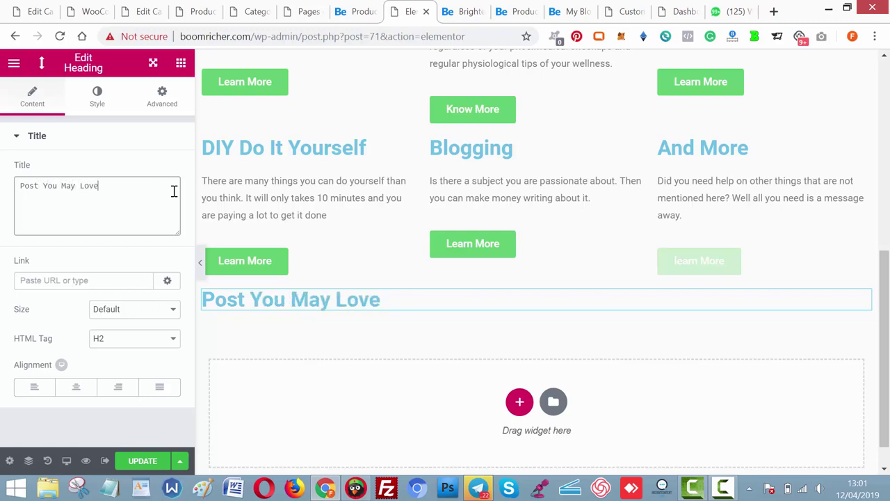
click(75, 387)
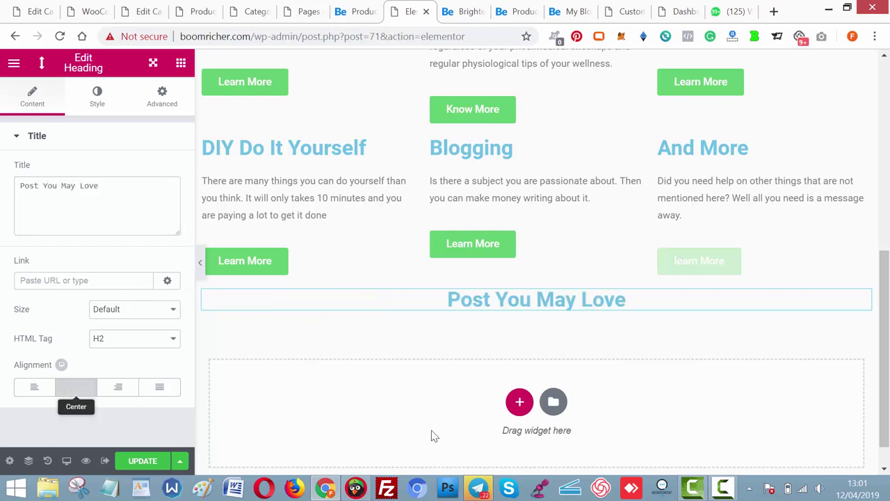
scroll(557, 334, down, 1)
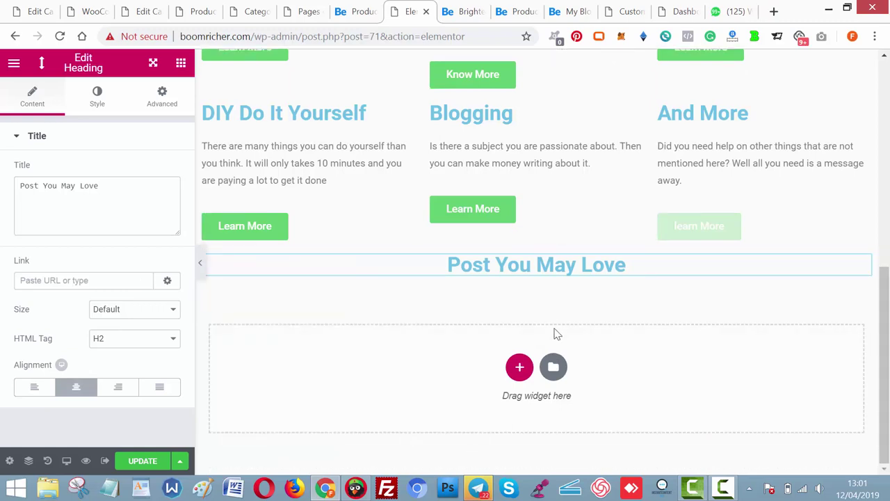
click(521, 374)
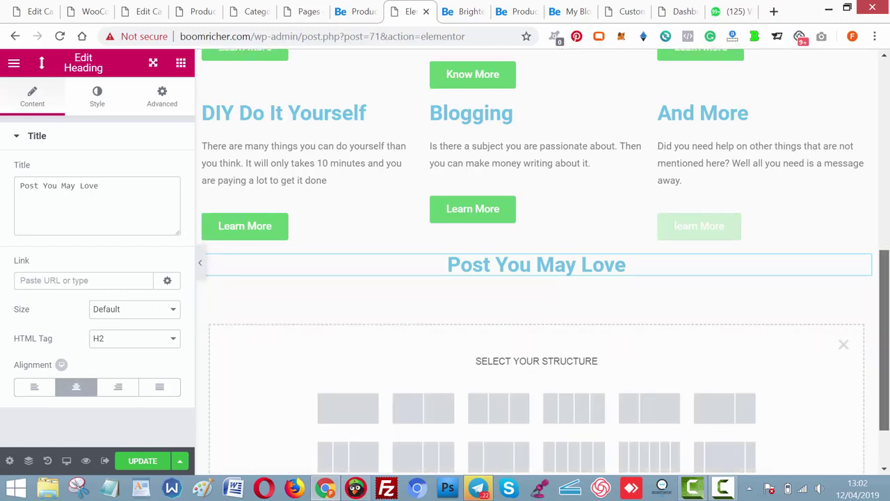
Add a one-column section holding a Posts Grid widget under Post You May Love.
scroll(455, 375, down, 2)
click(347, 331)
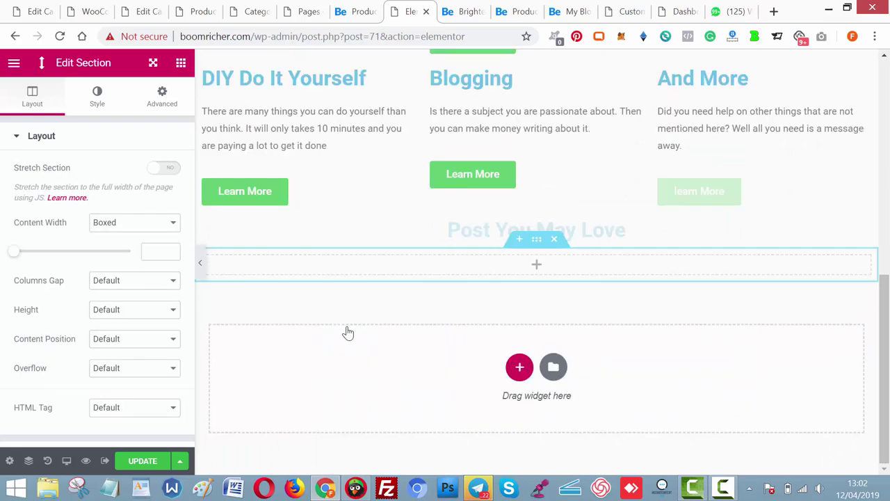
click(537, 273)
click(70, 119)
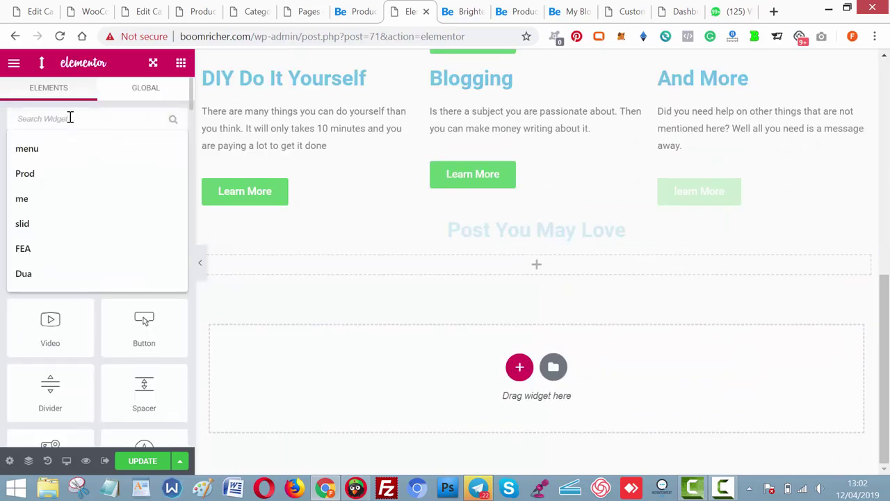
text(pos)
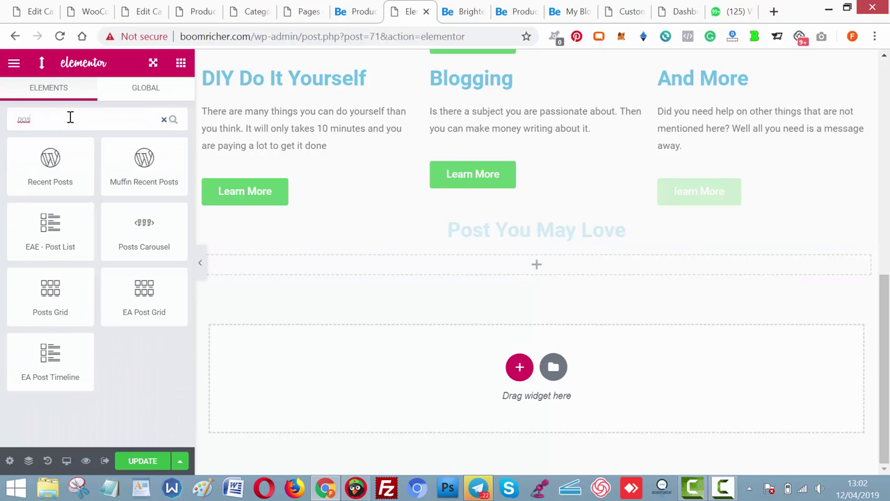
double_click(70, 117)
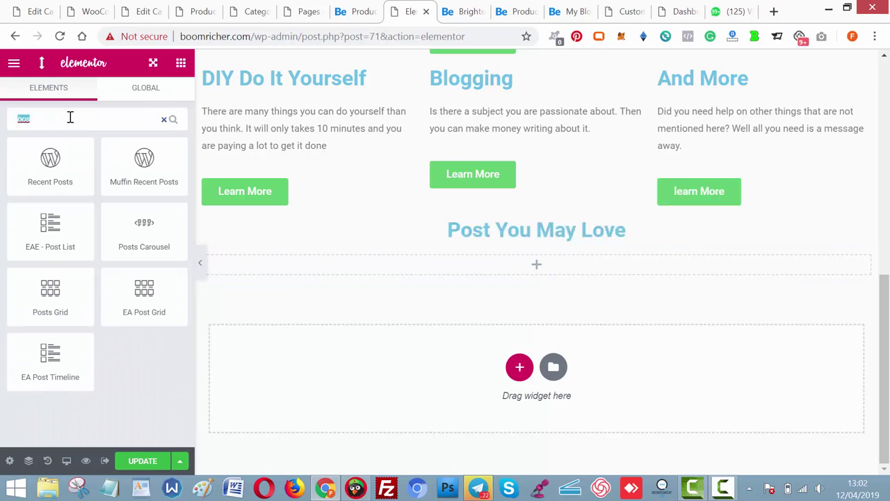
click(68, 289)
drag(250, 310, 535, 271)
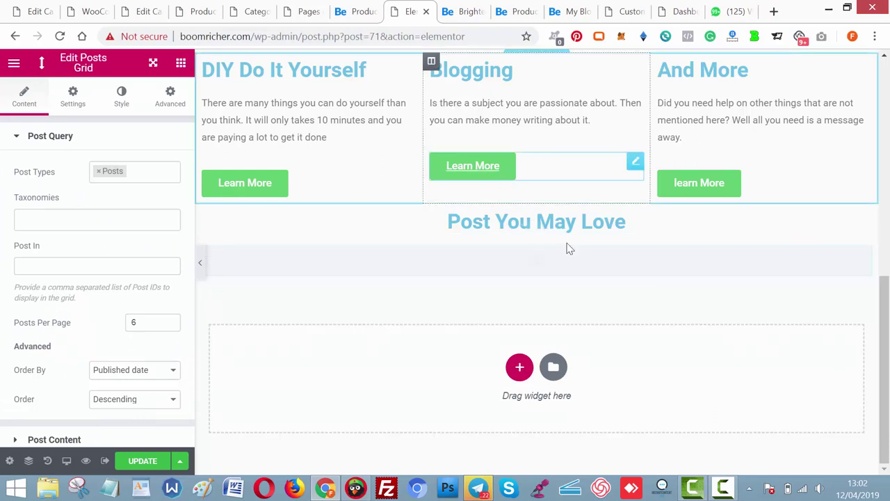
Filter the Posts Grid taxonomy to category:Wealth, then view brighterbloggers.com.
click(126, 229)
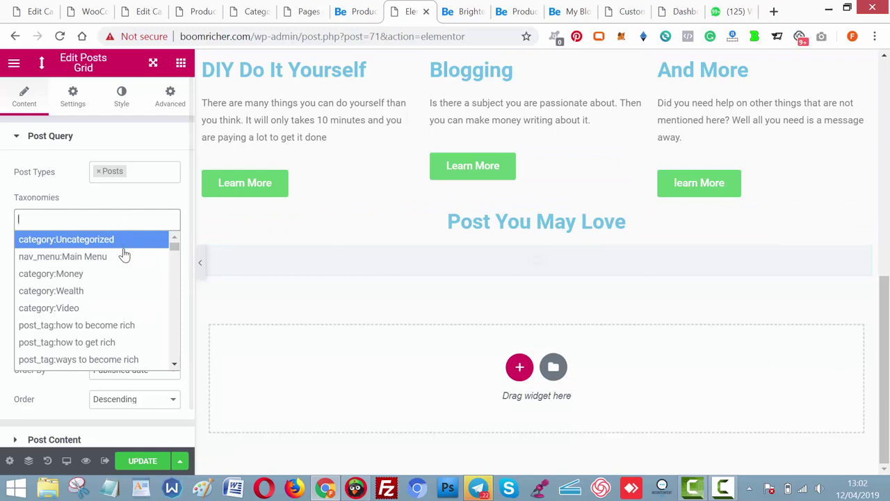
click(125, 298)
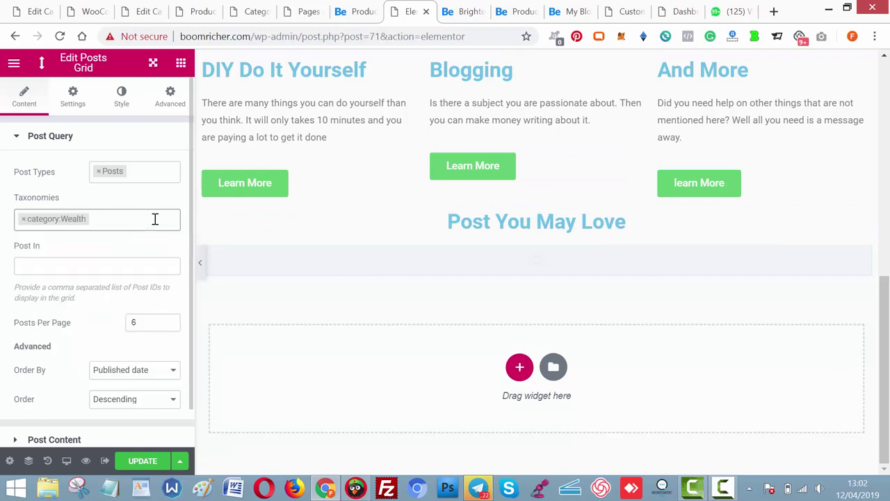
click(461, 13)
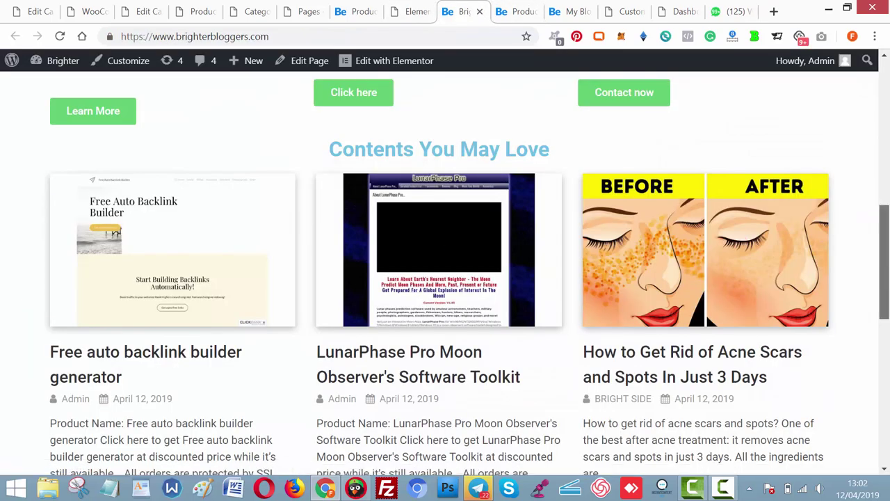
Open the brighterbloggers page's Elementor editor in a new tab beside the live site.
scroll(560, 173, down, 4)
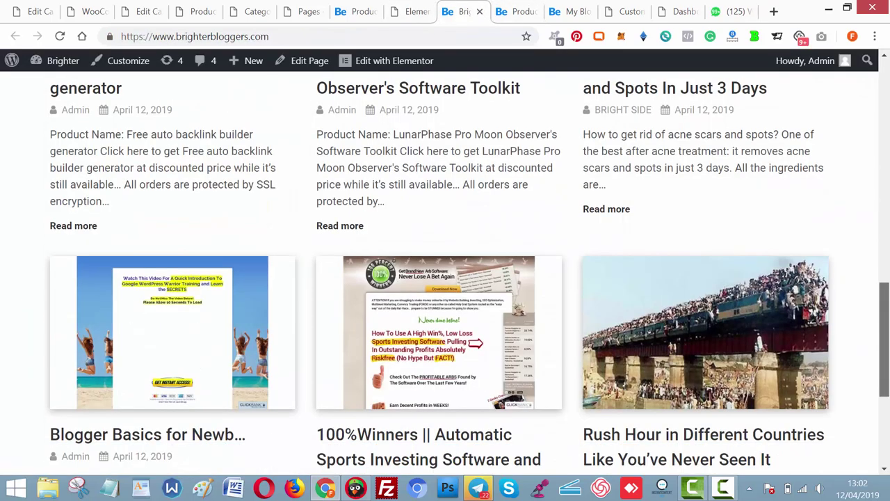
right_click(396, 69)
click(423, 74)
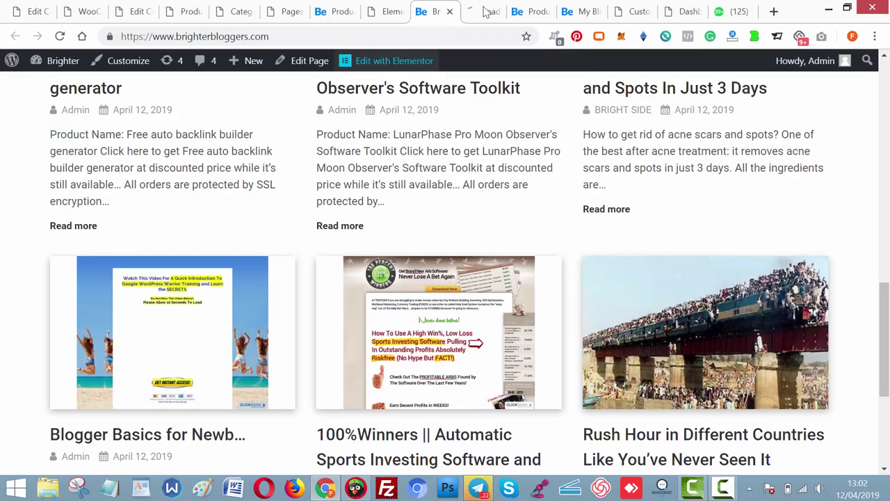
drag(489, 7, 434, 11)
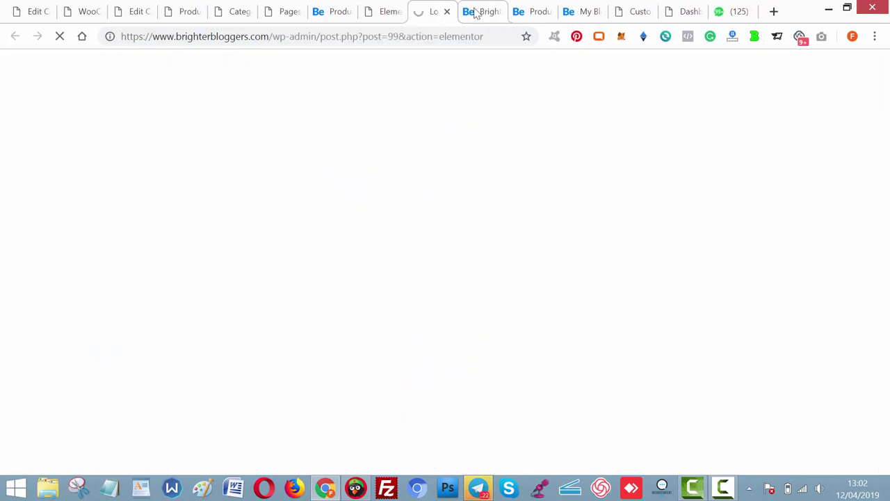
key(ctrl+Tab)
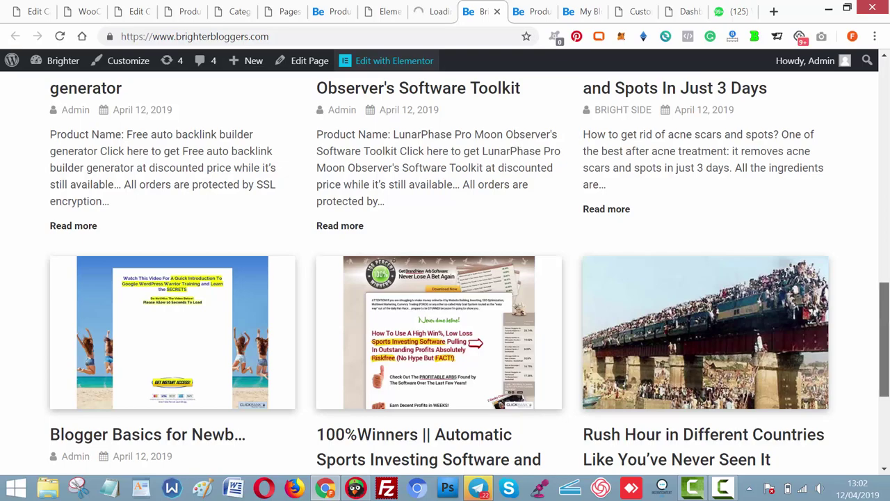
scroll(445, 271, down, 3)
drag(883, 369, 881, 252)
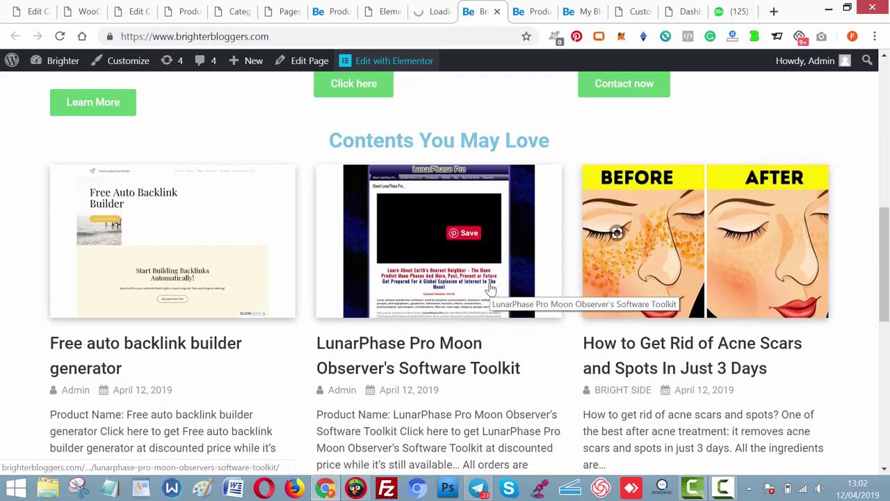
click(419, 13)
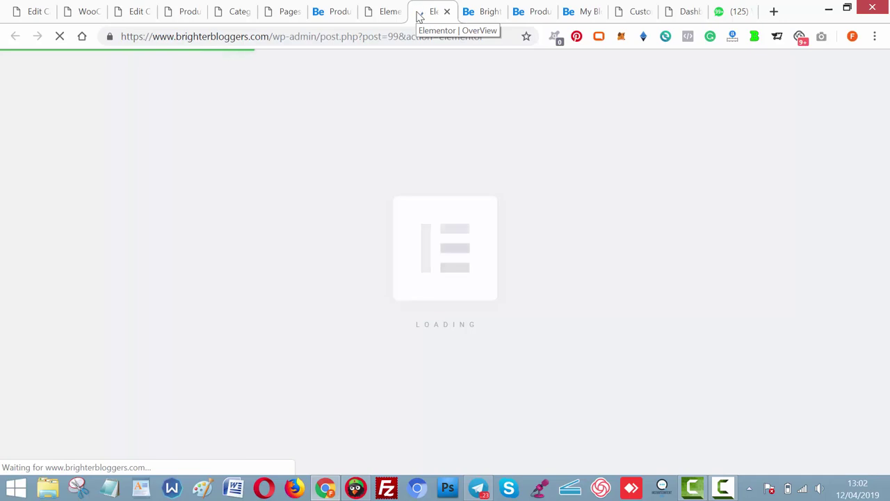
Back in the boomricher editor, review the six-post Wealth grid with All and Wealth filters.
click(381, 5)
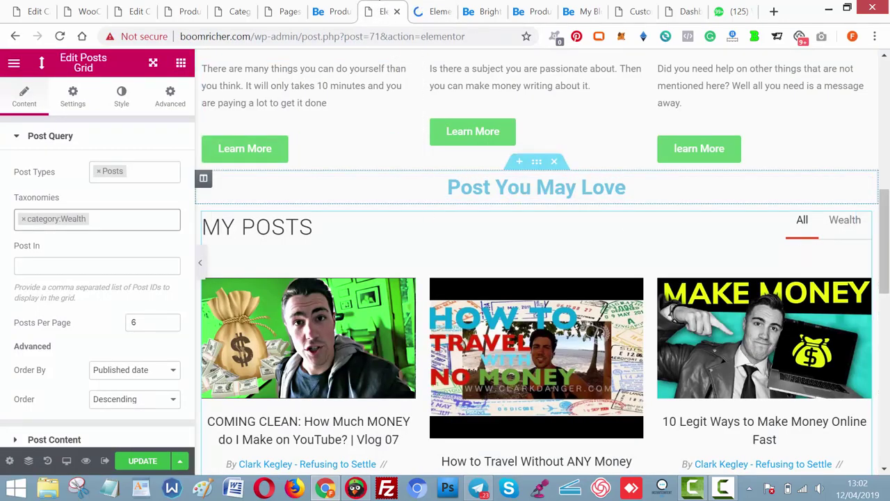
scroll(535, 264, down, 7)
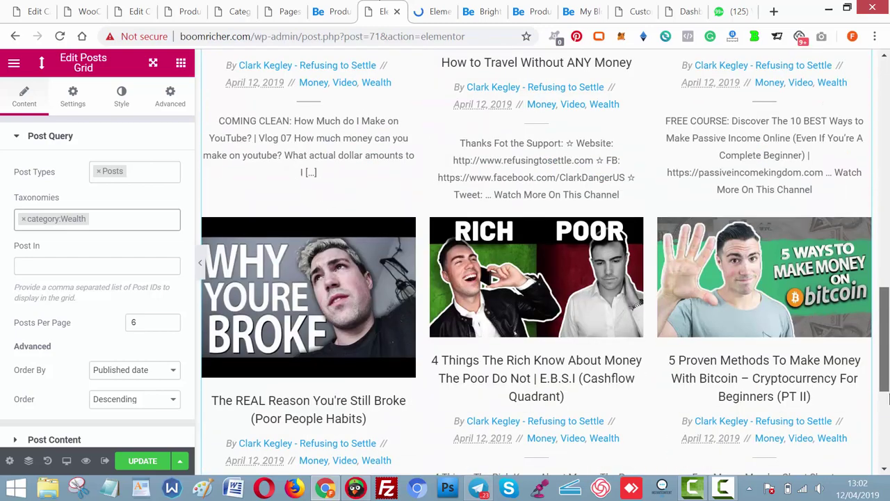
scroll(535, 264, down, 1)
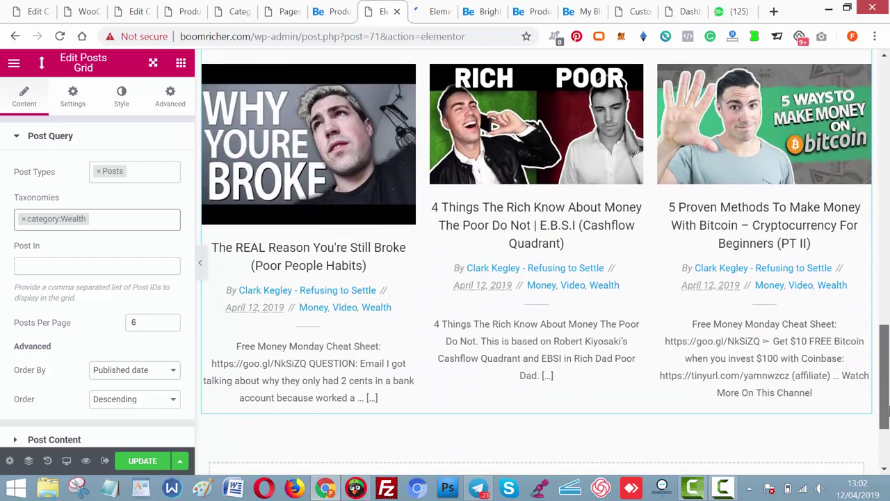
scroll(536, 264, up, 4)
scroll(884, 332, up, 2)
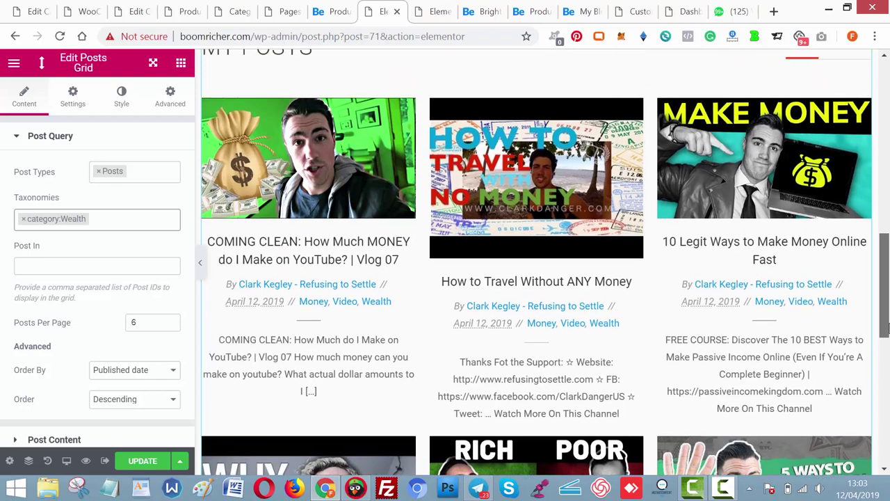
drag(884, 328, 886, 291)
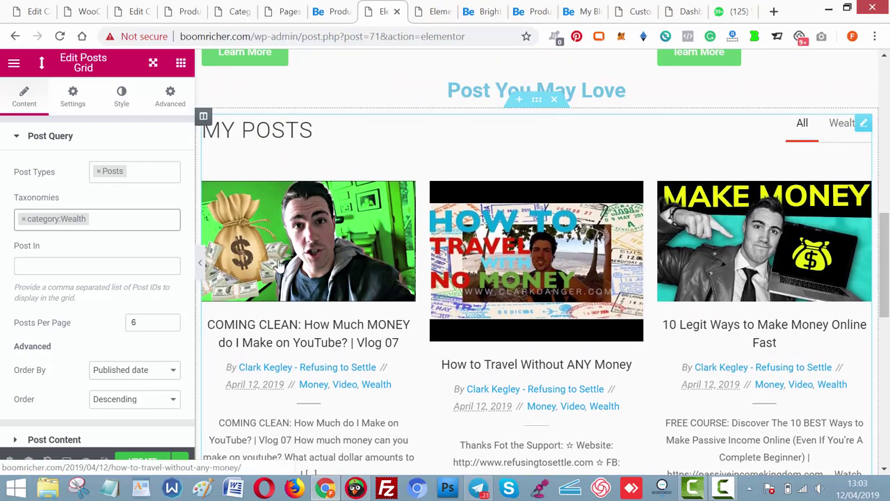
click(439, 12)
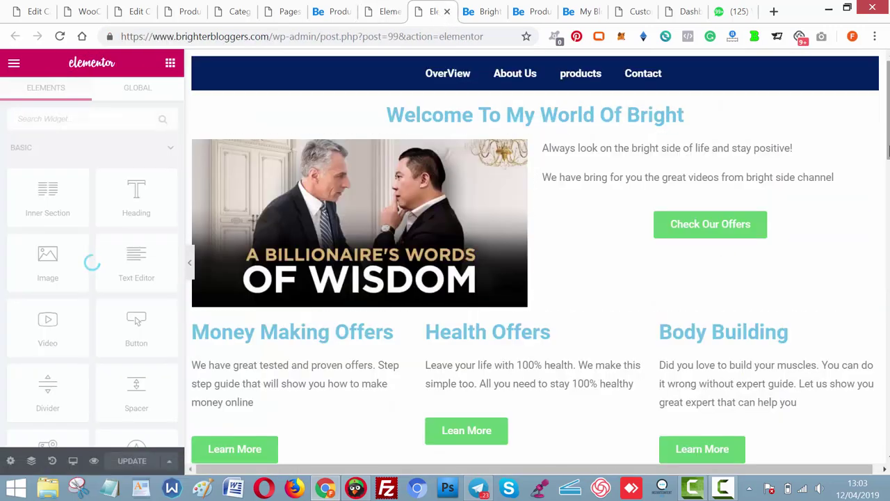
drag(887, 111, 887, 143)
scroll(497, 411, down, 6)
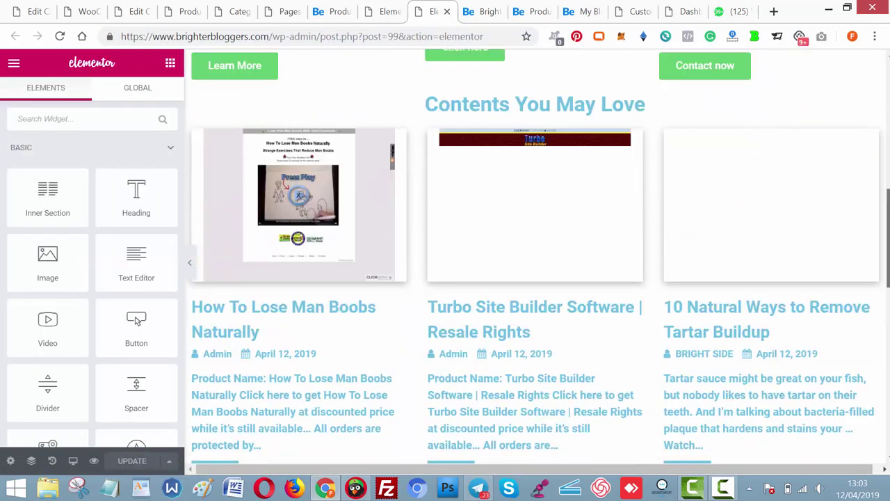
click(506, 297)
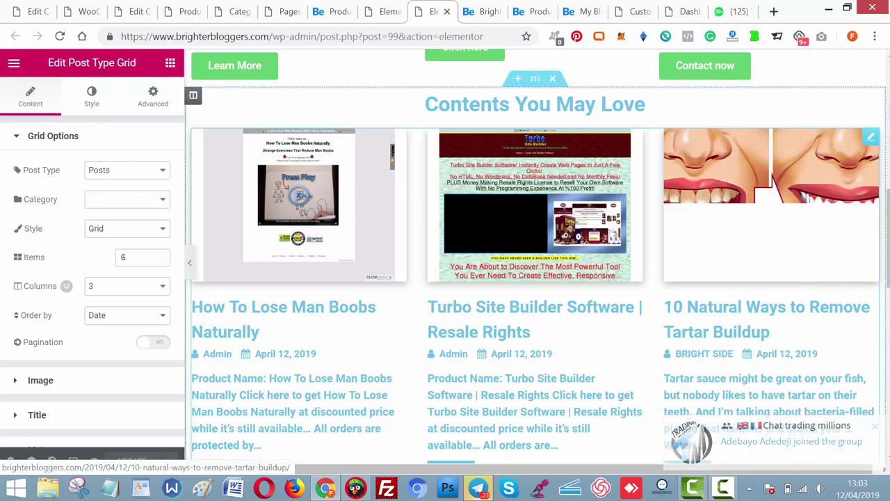
scroll(638, 219, down, 5)
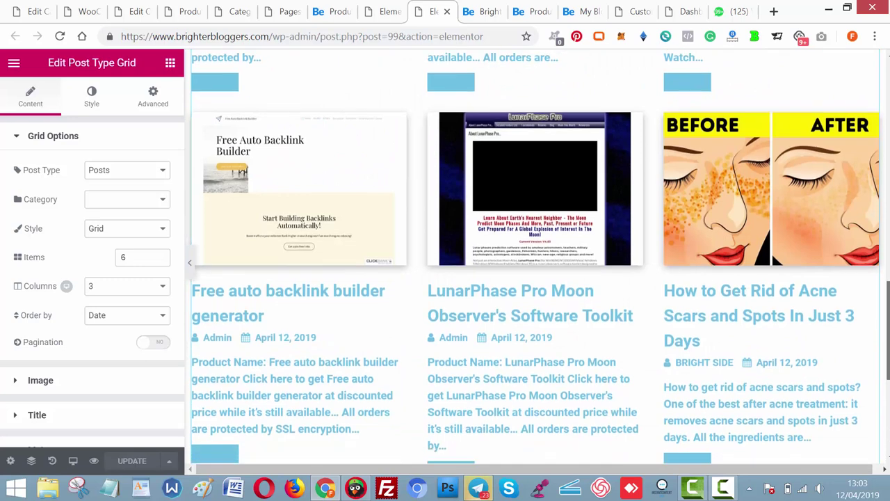
click(386, 12)
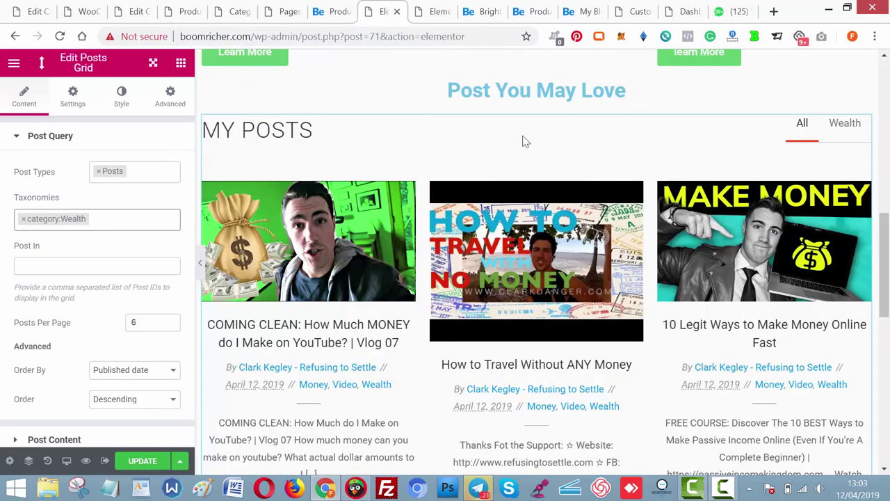
drag(887, 236, 887, 244)
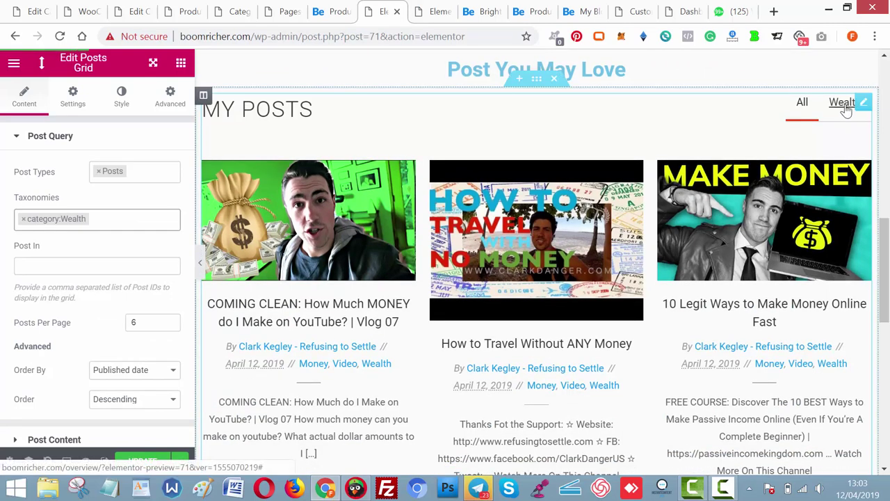
click(802, 104)
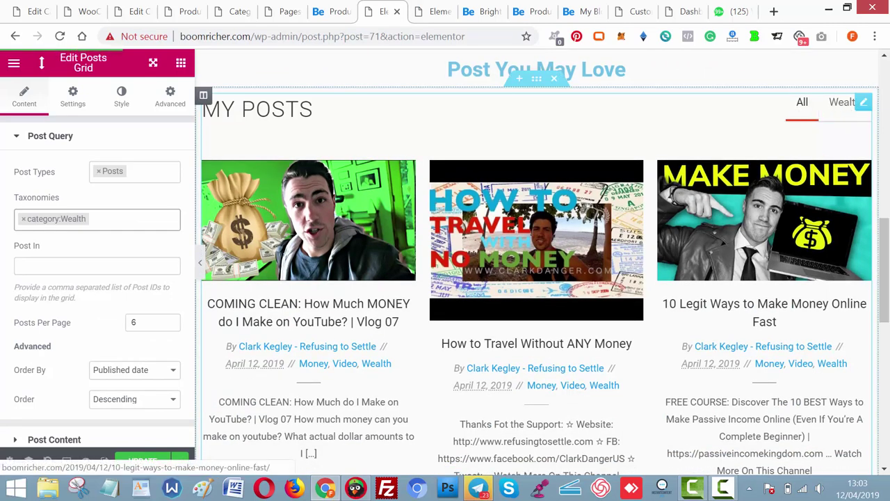
drag(885, 259, 885, 393)
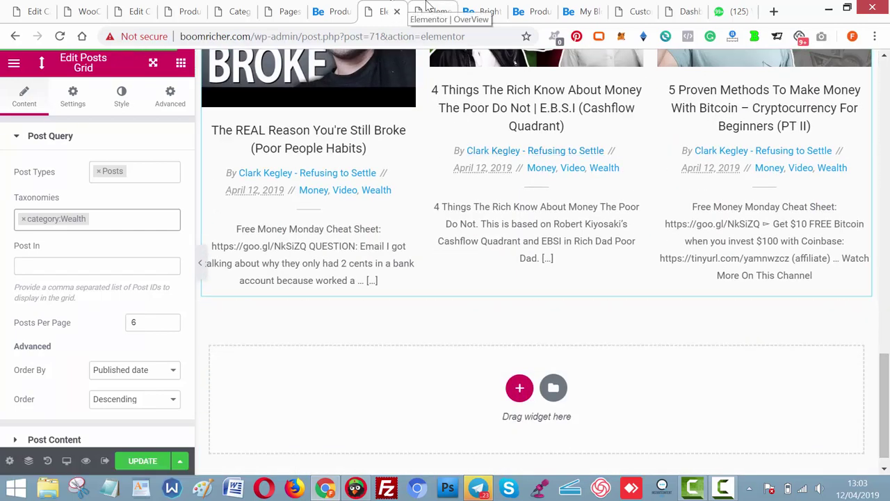
click(442, 10)
click(468, 8)
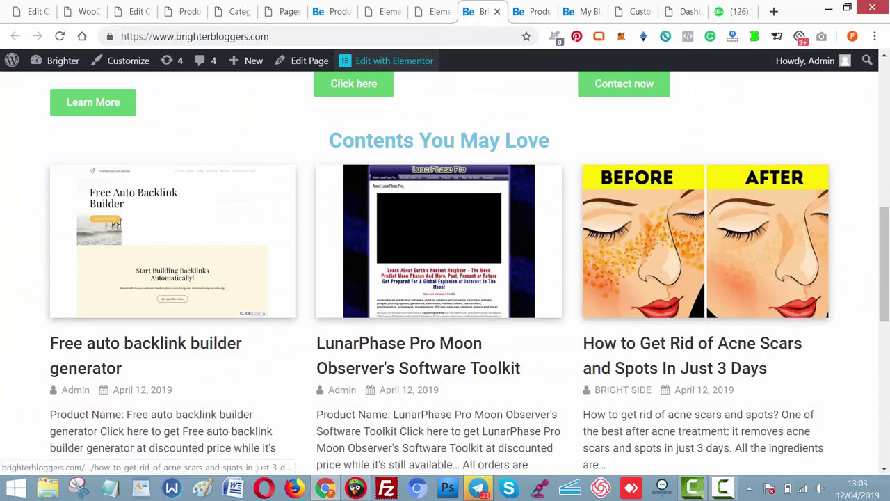
scroll(445, 278, down, 2)
scroll(445, 279, down, 5)
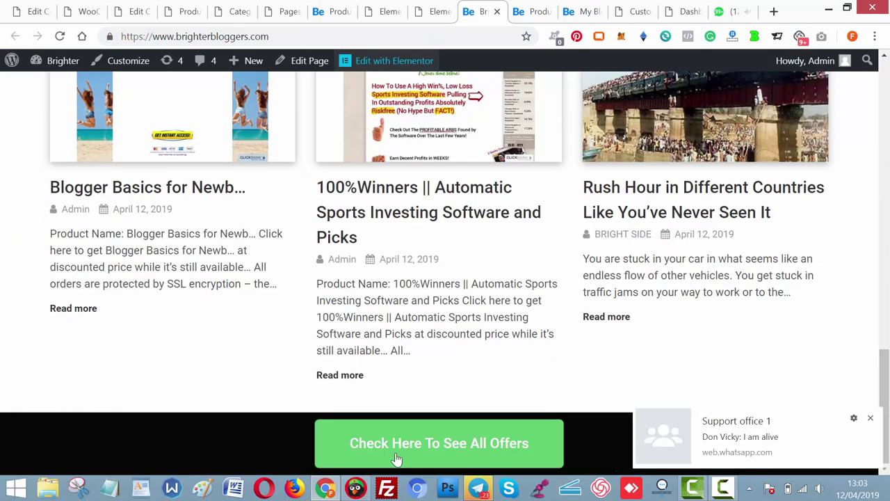
click(427, 7)
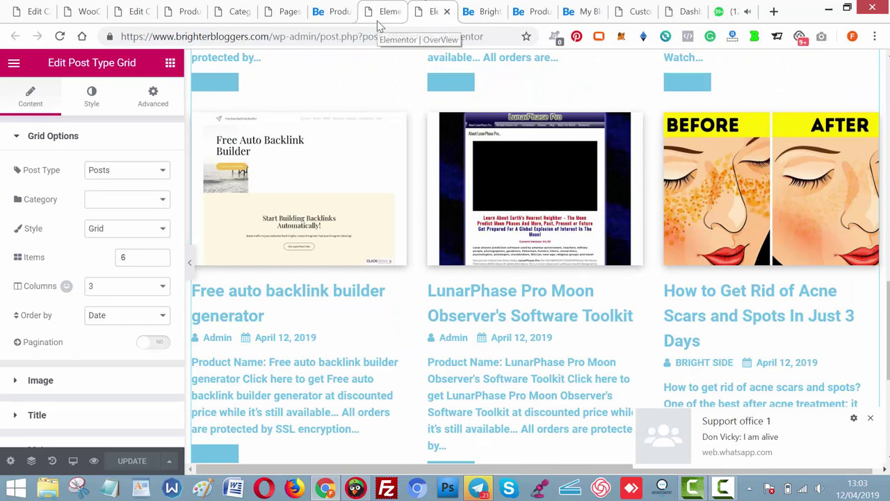
click(379, 22)
scroll(870, 368, down, 1)
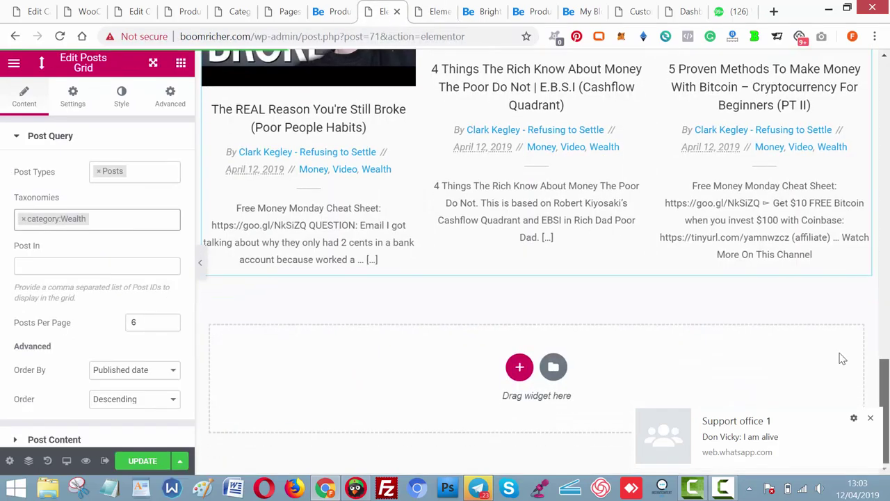
Add a one-column section below the grid with a centred Button widget.
click(518, 366)
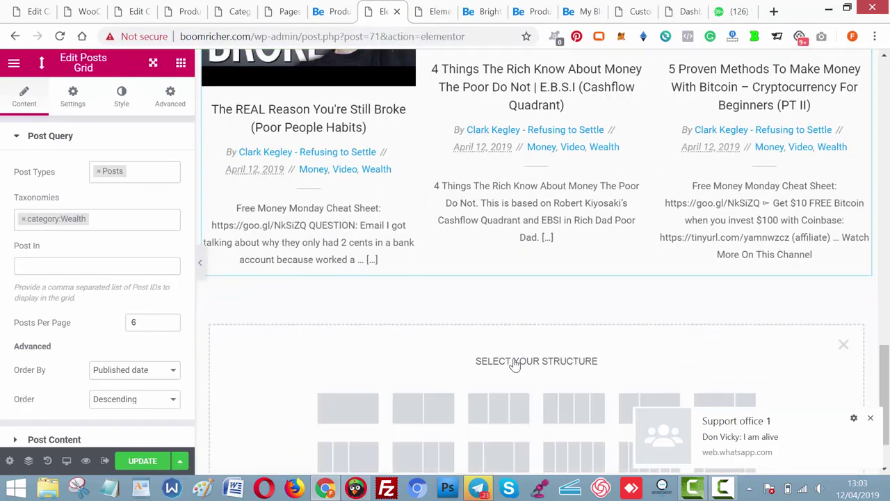
click(355, 415)
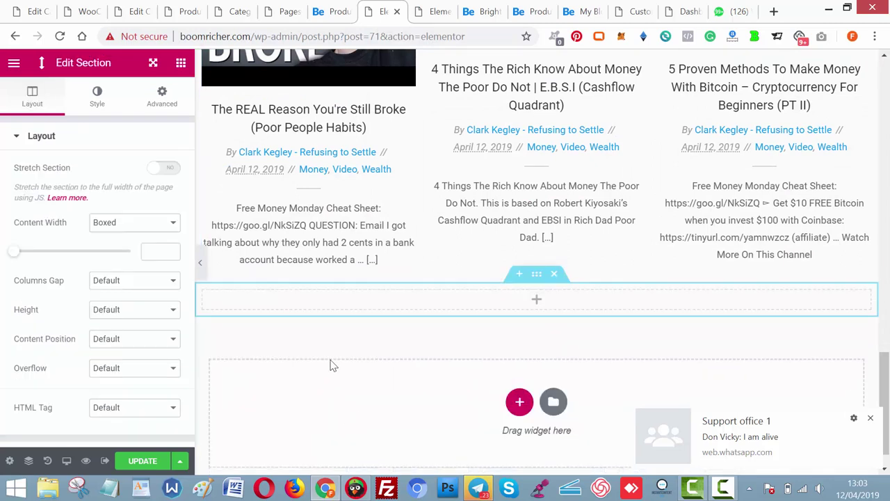
click(537, 303)
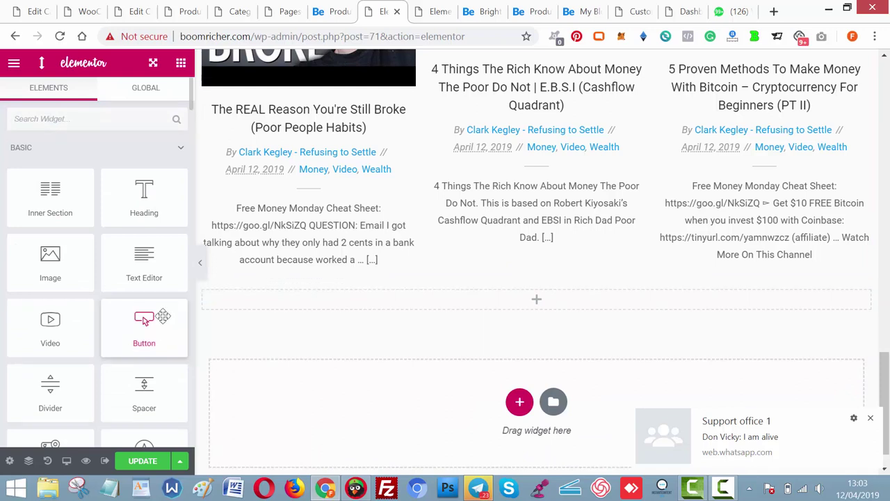
drag(161, 318, 505, 299)
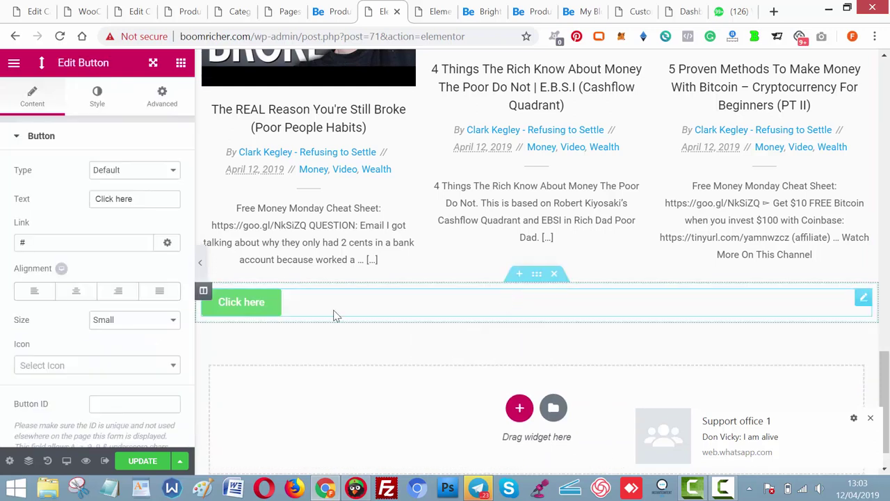
click(78, 292)
Label the button 'Click Here To See All Offers' and link it to boomricher.com/products/.
click(140, 196)
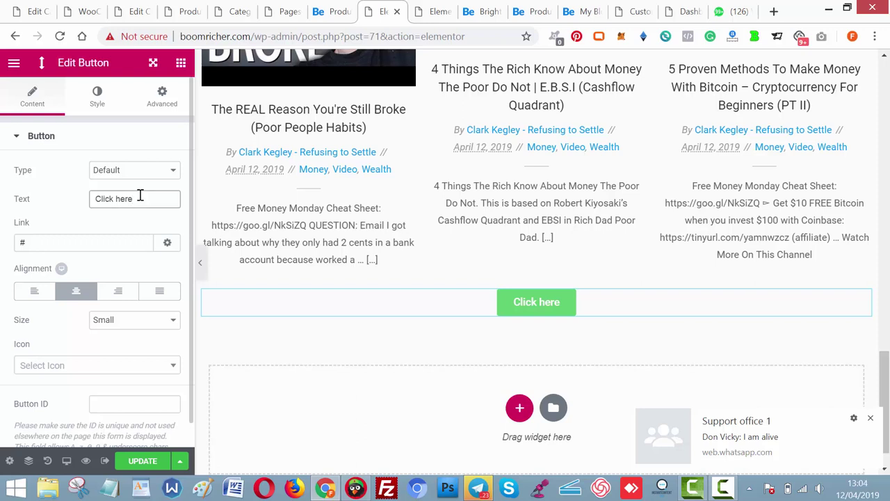
key(ctrl+a)
text(Click )
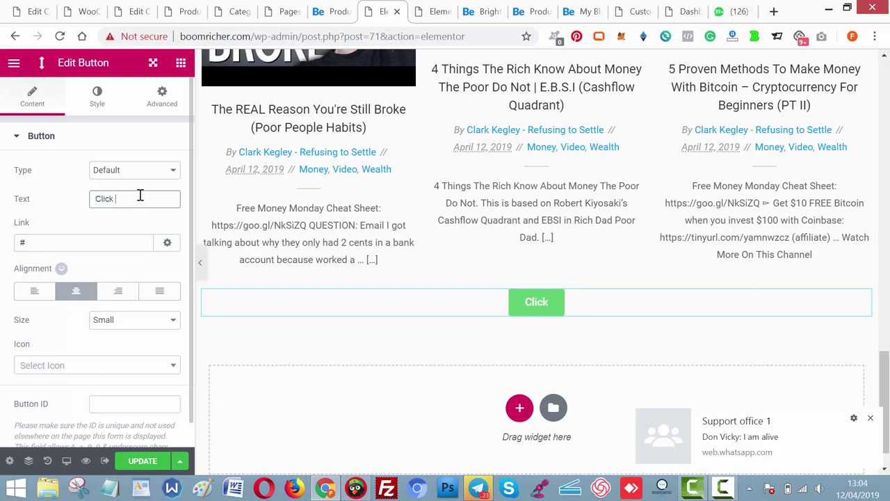
text(Hre)
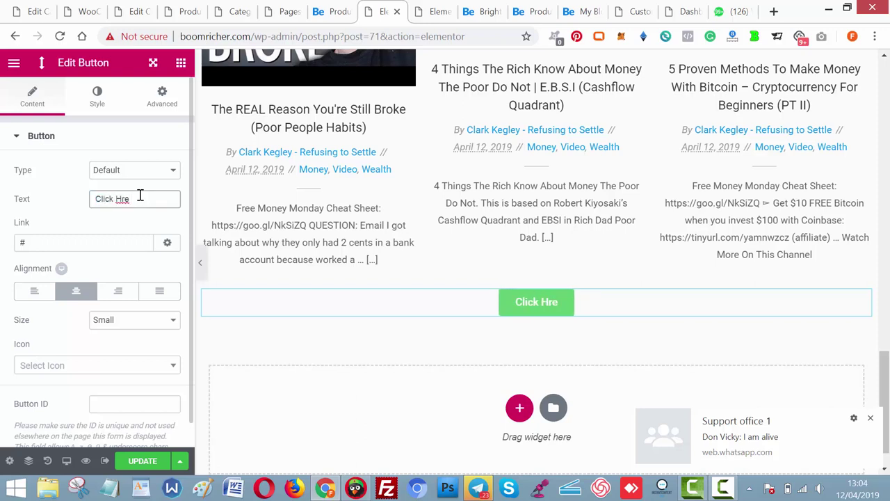
key(ctrl+a)
text(Click Here )
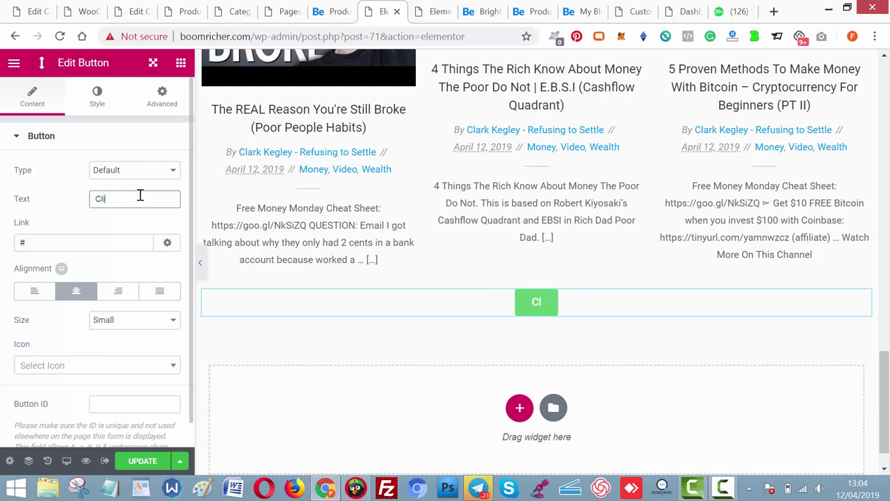
text(T)
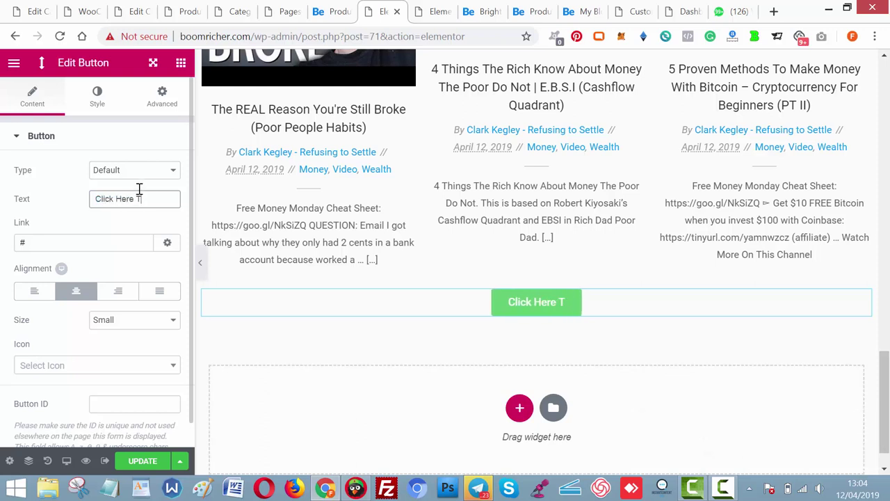
text(o See All Offers)
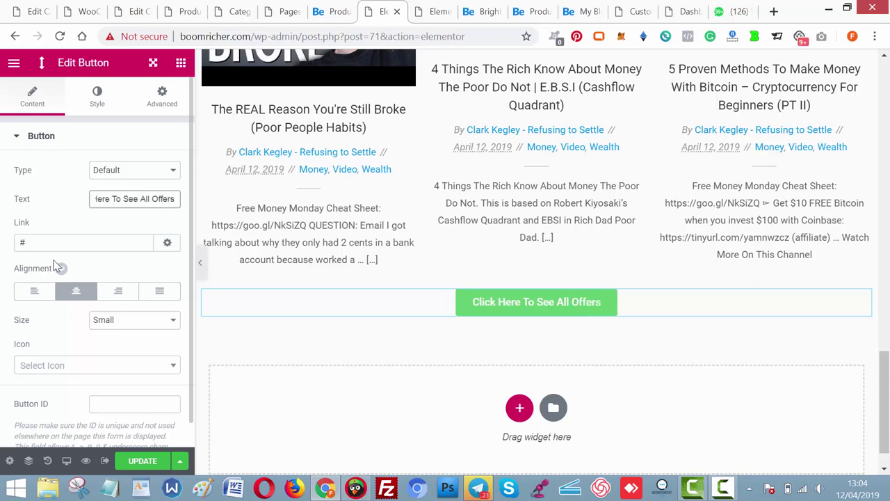
click(61, 235)
text(http://boomricher.com/products/)
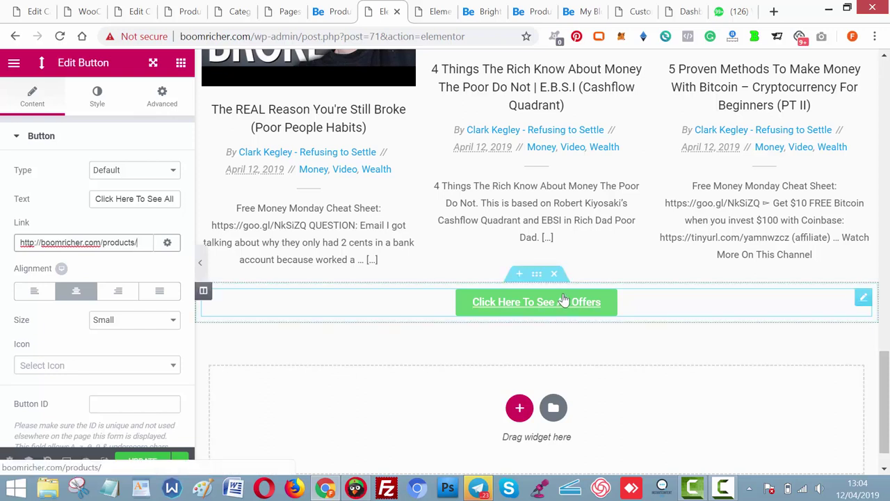
Make the button Extra Large and update the page.
click(144, 323)
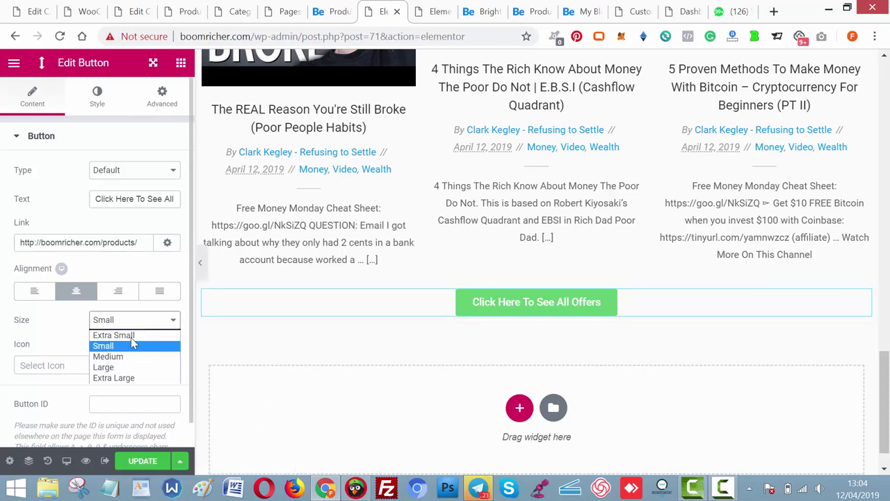
click(132, 378)
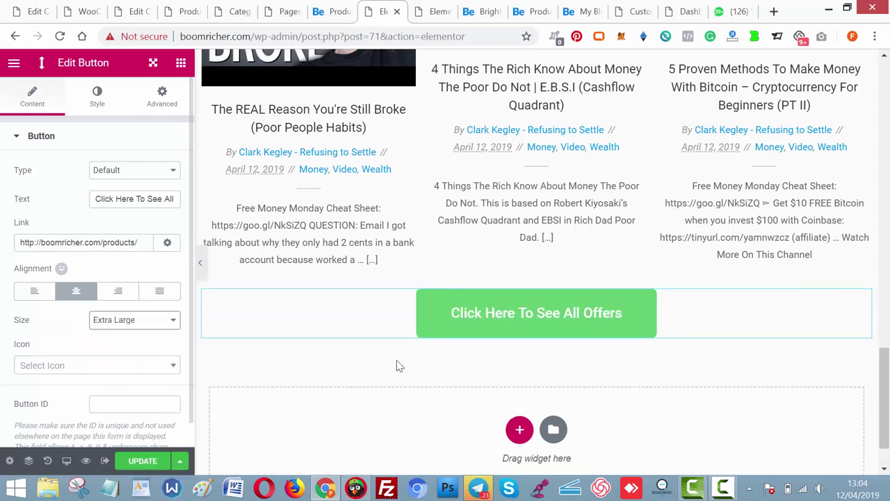
drag(886, 418, 887, 424)
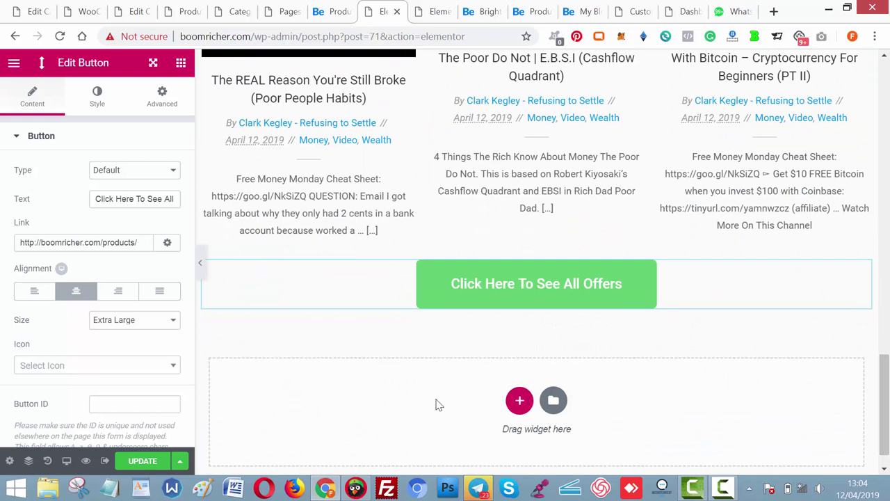
click(149, 462)
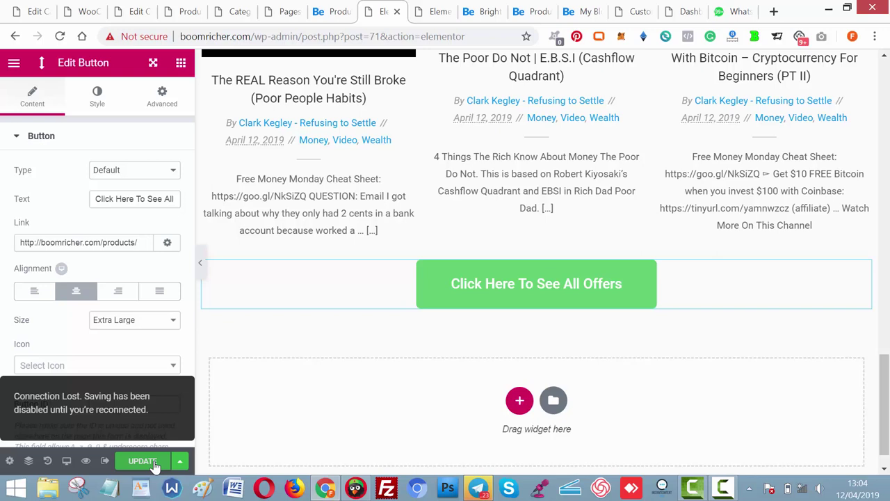
Retry saving, then reconnect Windows to the Support Office Wi-Fi network.
click(154, 462)
click(802, 489)
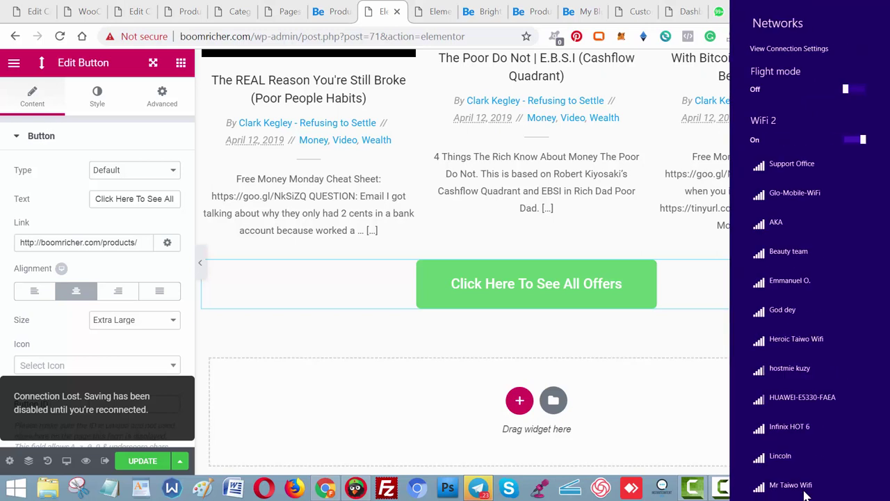
click(790, 167)
click(841, 223)
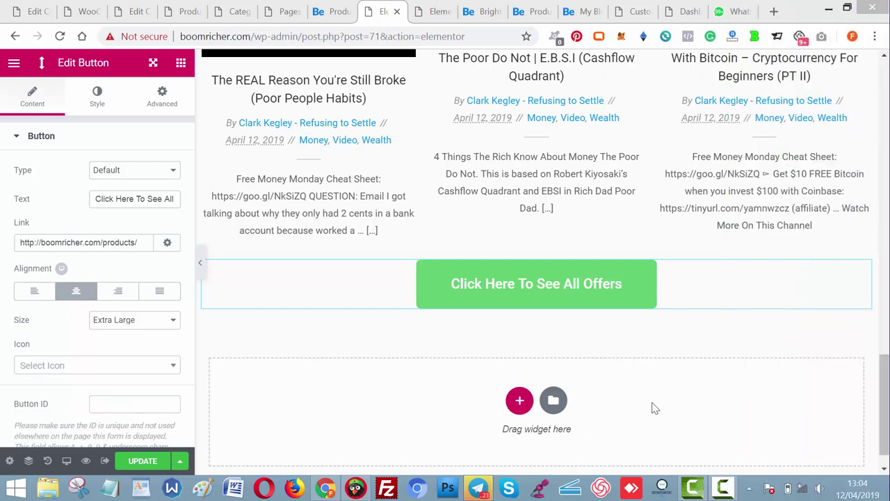
click(725, 488)
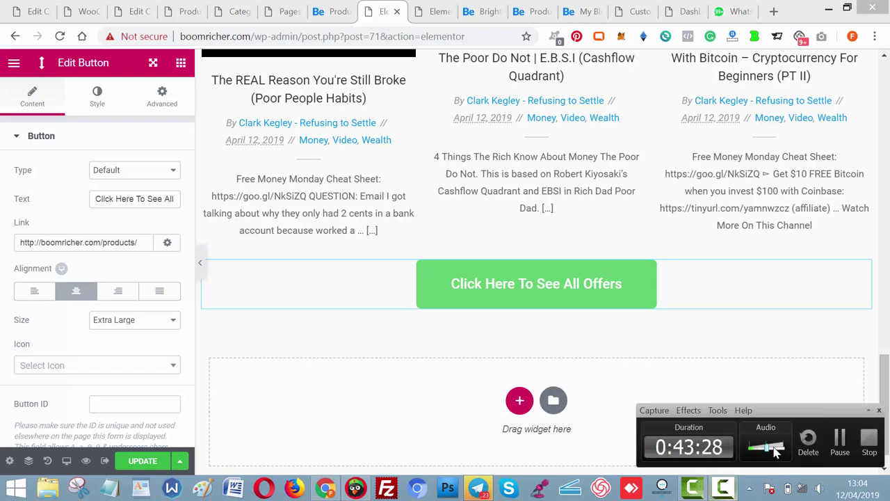
click(839, 443)
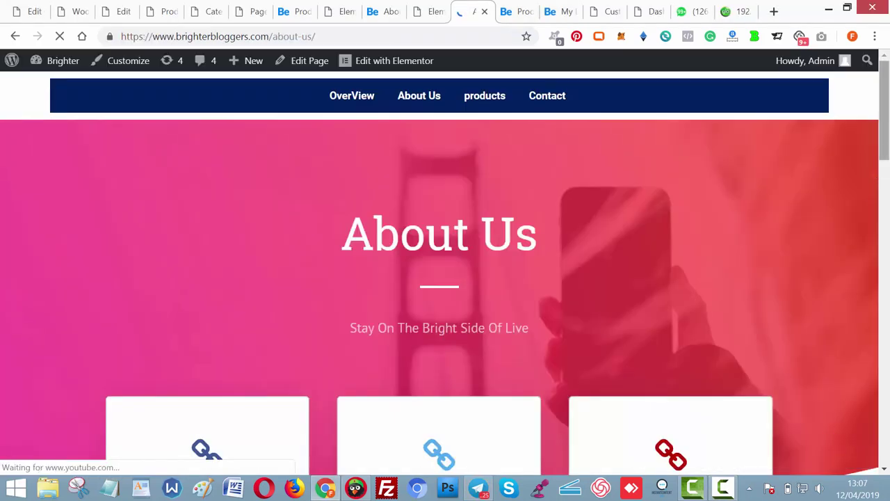
Review the brighterbloggers About Us reference page and place the editor tab beside it.
scroll(879, 182, down, 6)
scroll(445, 271, down, 15)
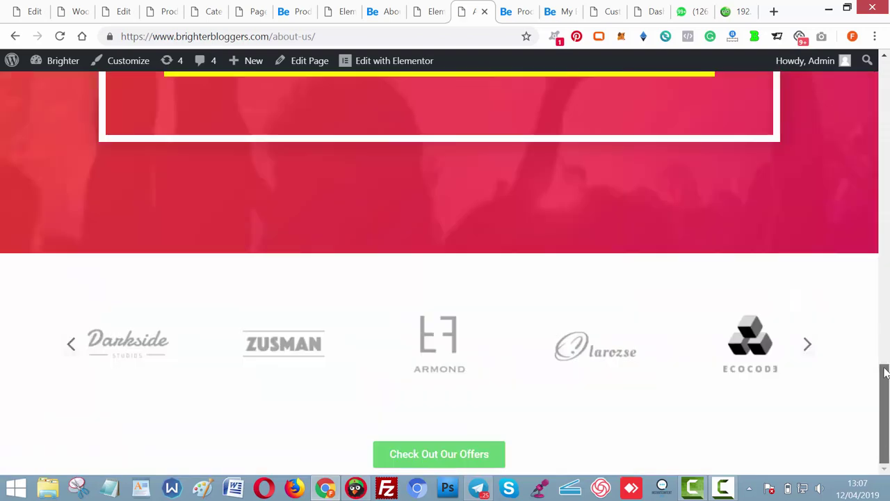
drag(884, 372, 883, 120)
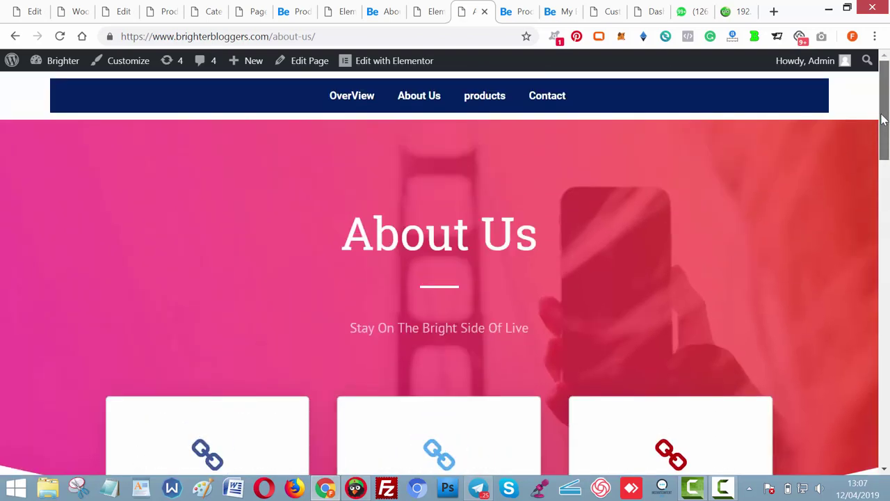
drag(422, 15, 379, 17)
click(406, 18)
click(340, 12)
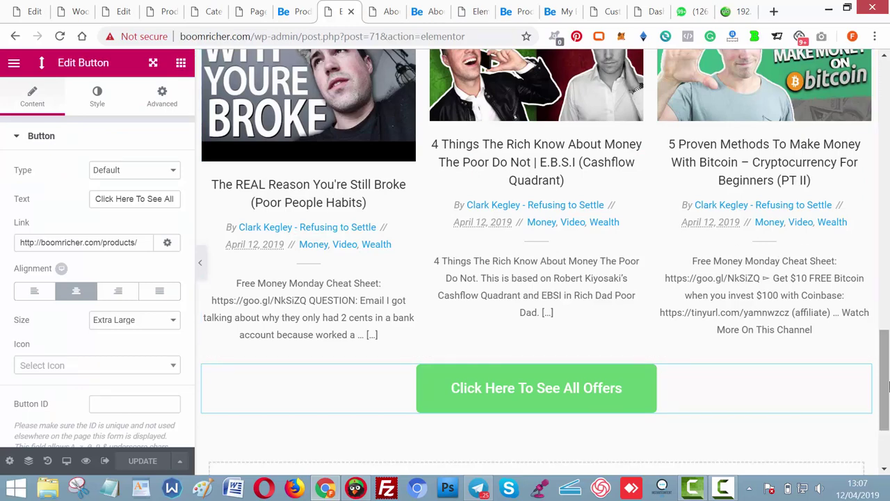
scroll(515, 117, up, 15)
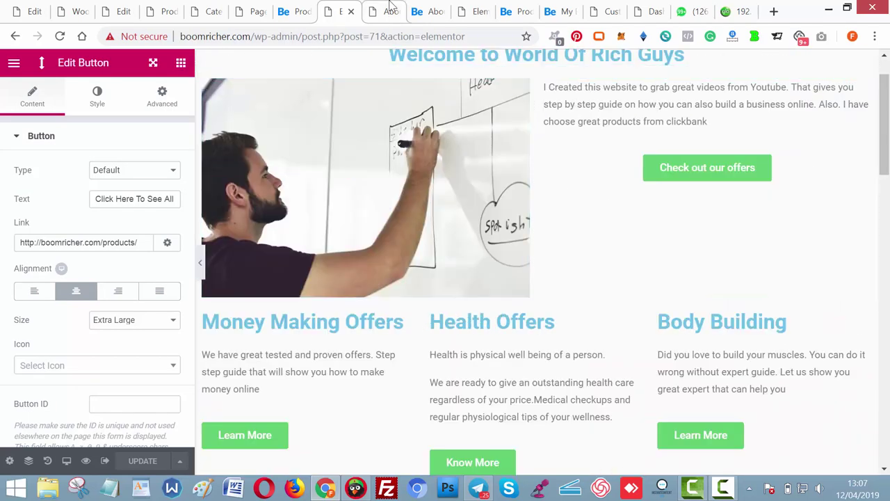
Recheck the reference, then open About Us from the boomricher Products page.
click(387, 11)
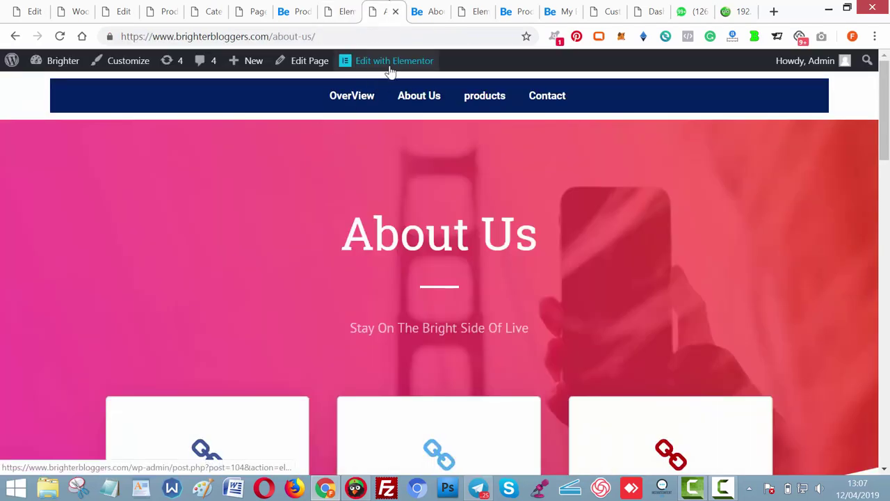
click(343, 12)
click(301, 12)
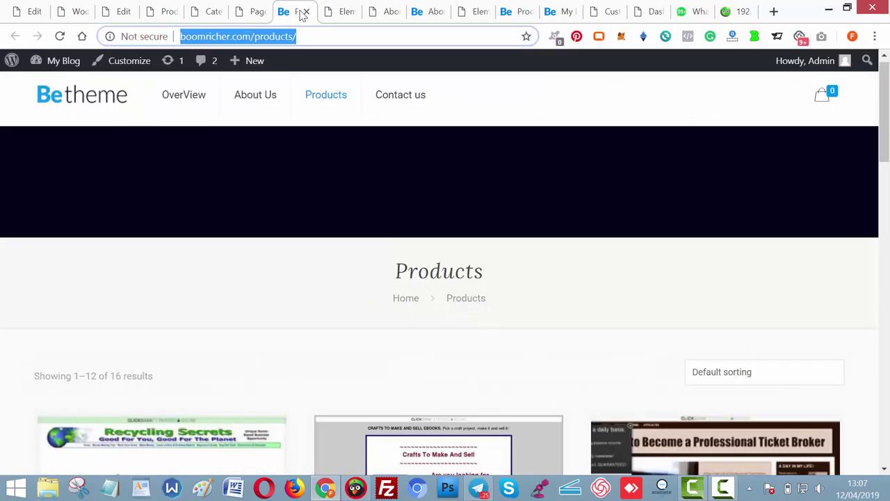
click(264, 94)
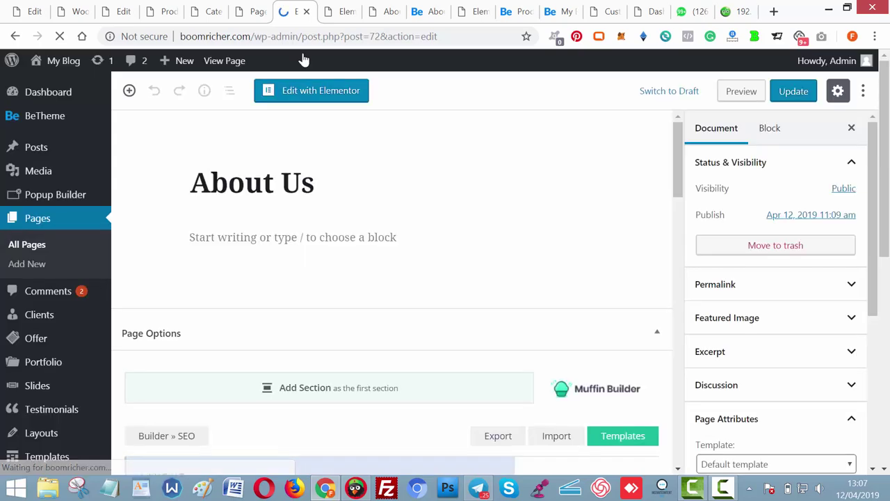
Switch the About Us page template to Elementor Canvas, update it, and launch Elementor.
drag(889, 182, 888, 239)
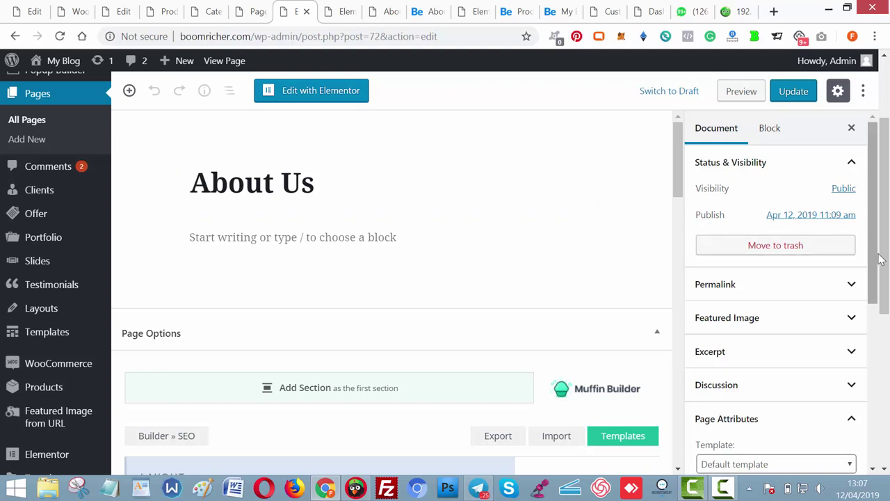
scroll(880, 333, down, 4)
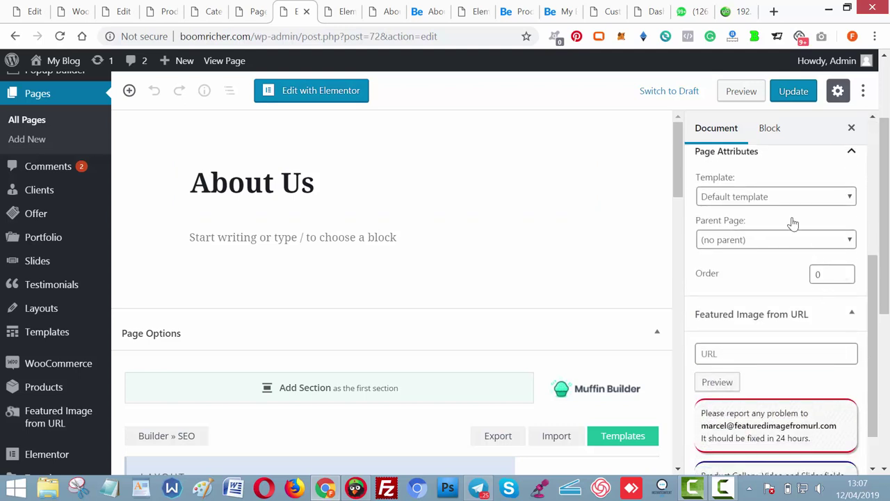
click(788, 199)
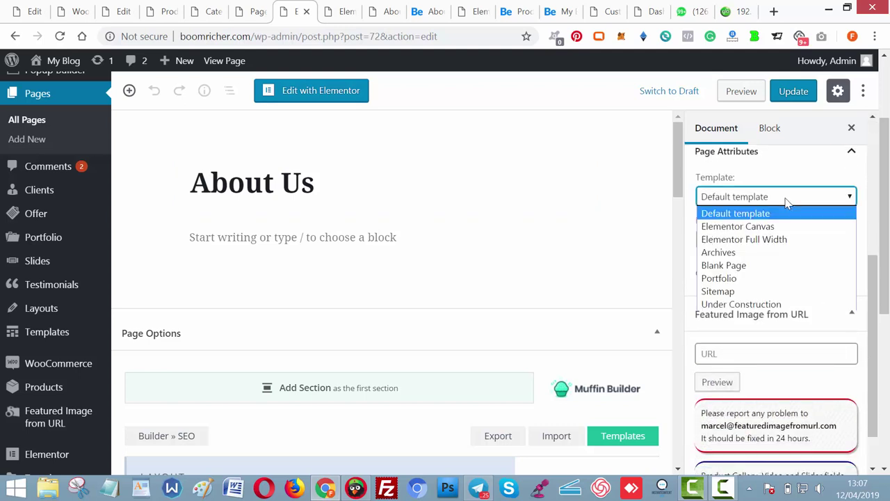
click(747, 228)
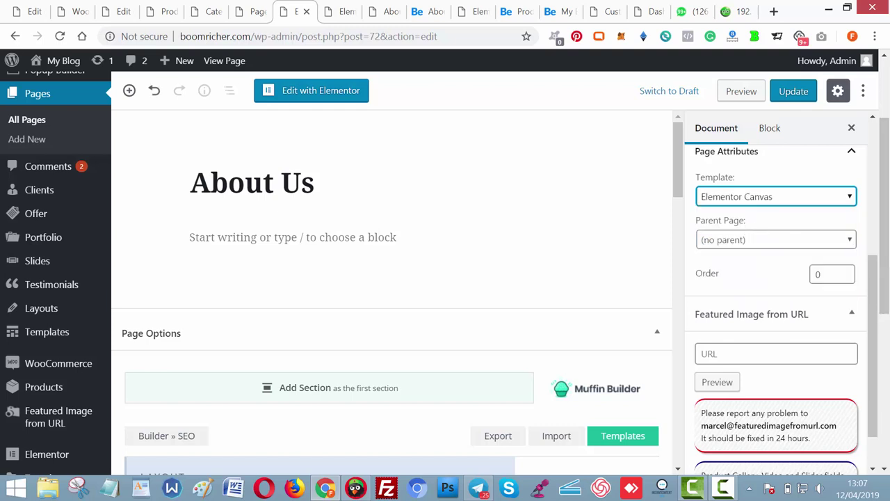
scroll(880, 299, down, 5)
scroll(880, 317, up, 5)
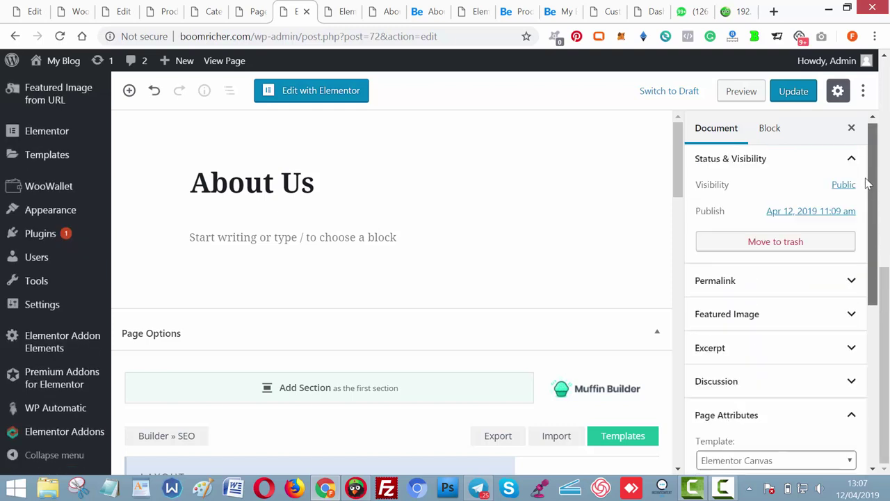
click(793, 91)
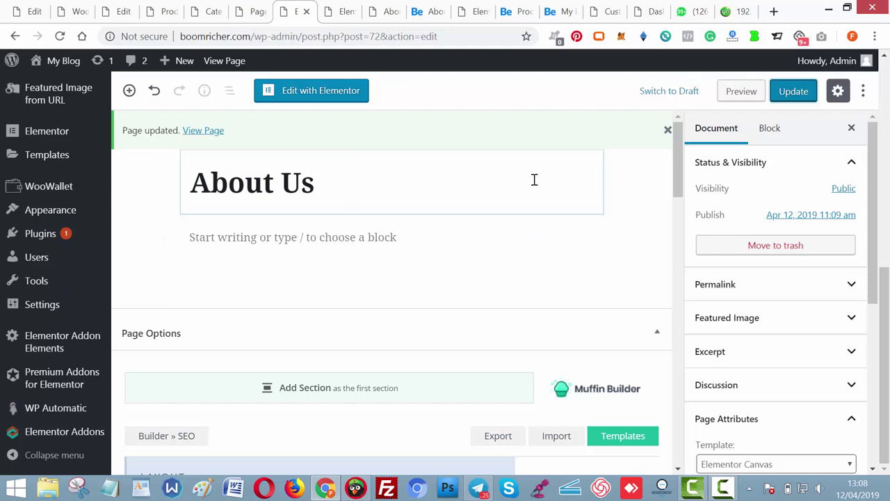
click(353, 95)
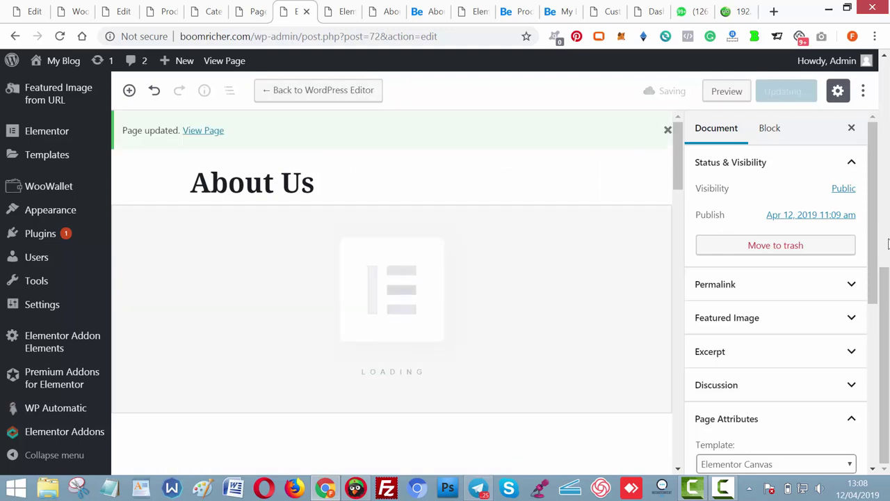
scroll(887, 242, up, 2)
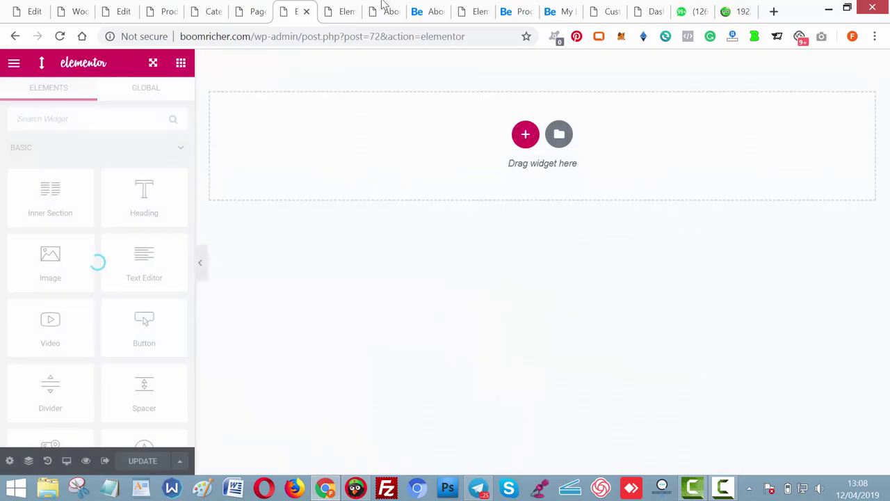
Add a single-column section to the empty About Us canvas.
click(332, 10)
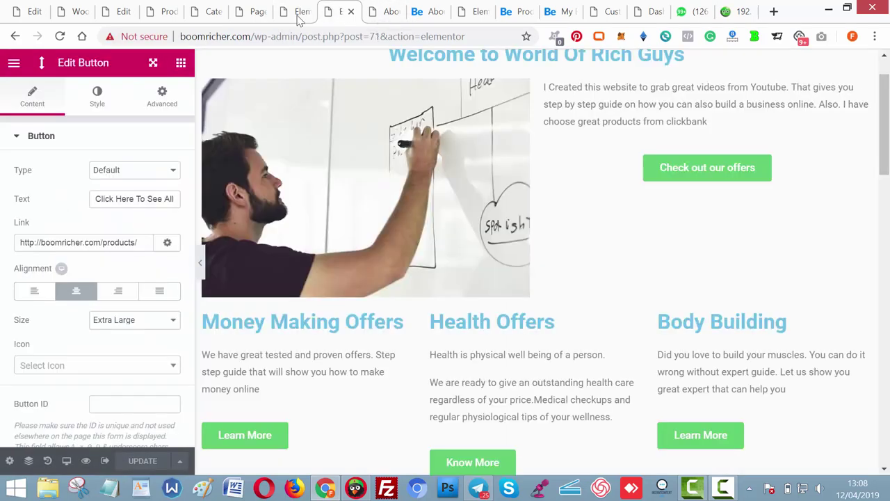
click(299, 10)
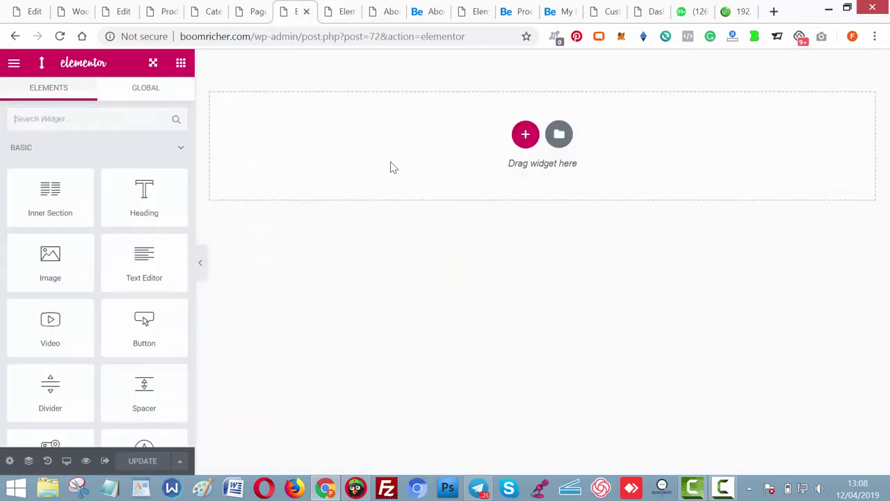
click(525, 136)
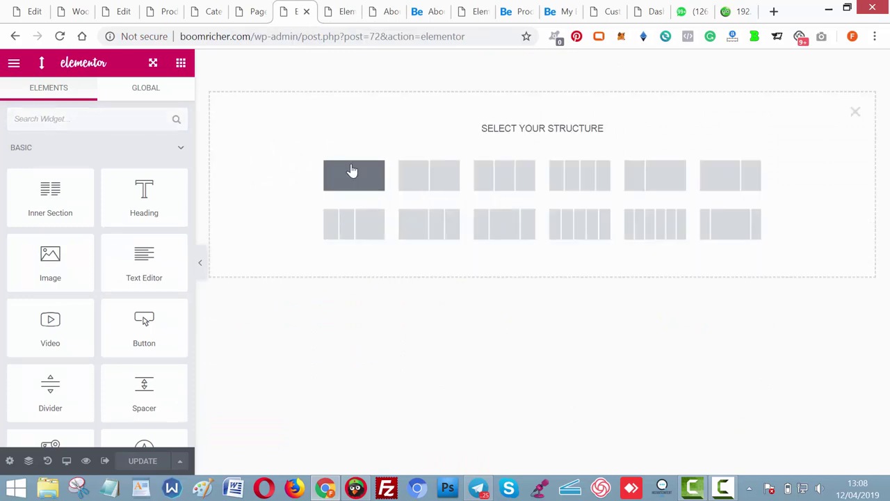
click(352, 171)
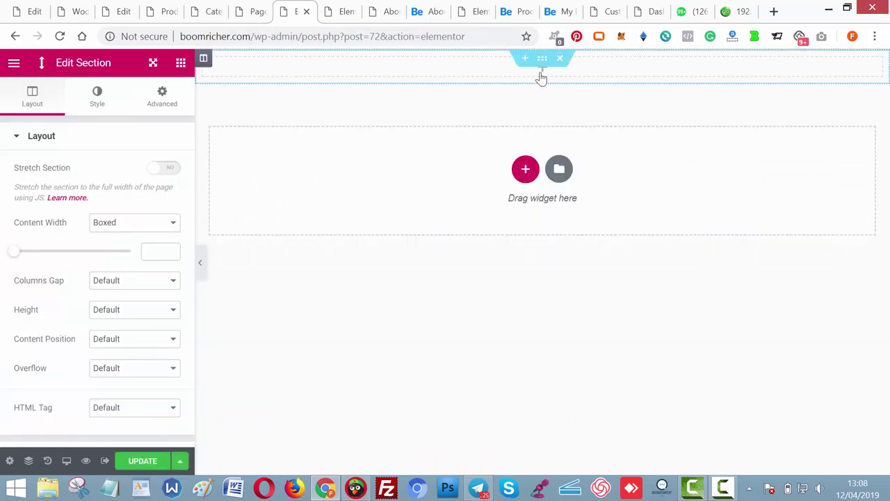
Place a Default Navmenu widget showing Main Menu, centred.
click(542, 76)
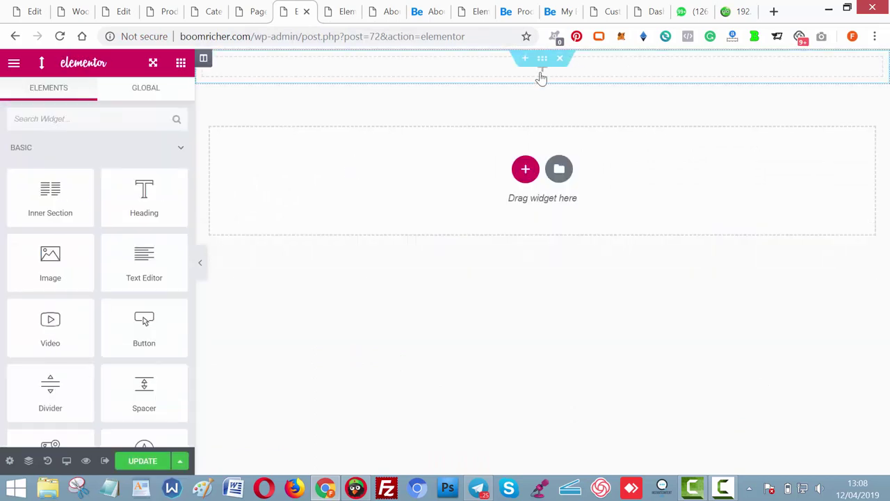
click(116, 119)
text(menu)
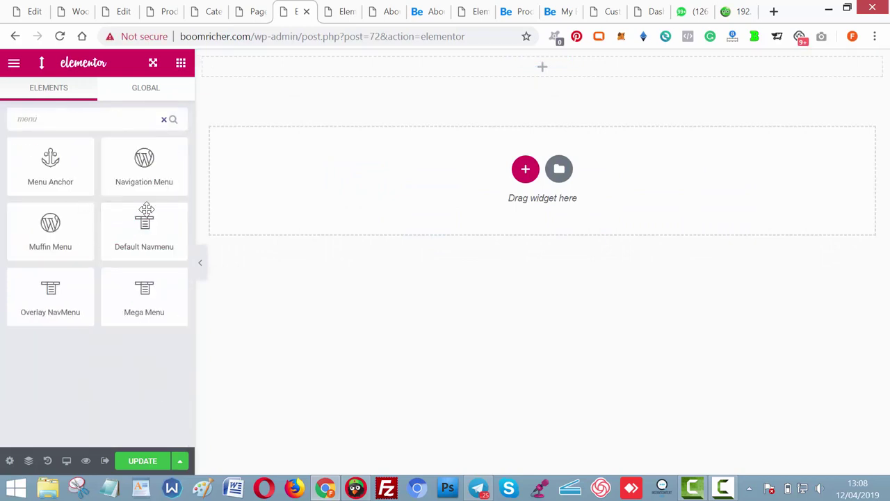
drag(146, 209, 540, 64)
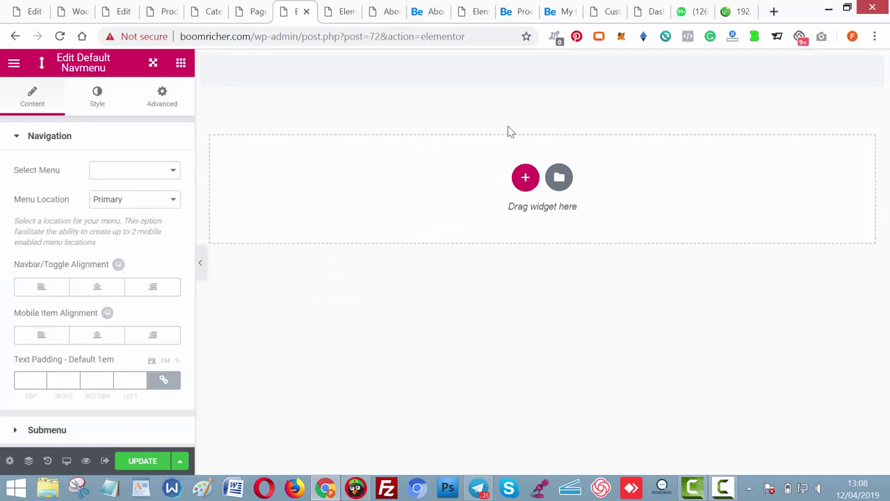
click(167, 174)
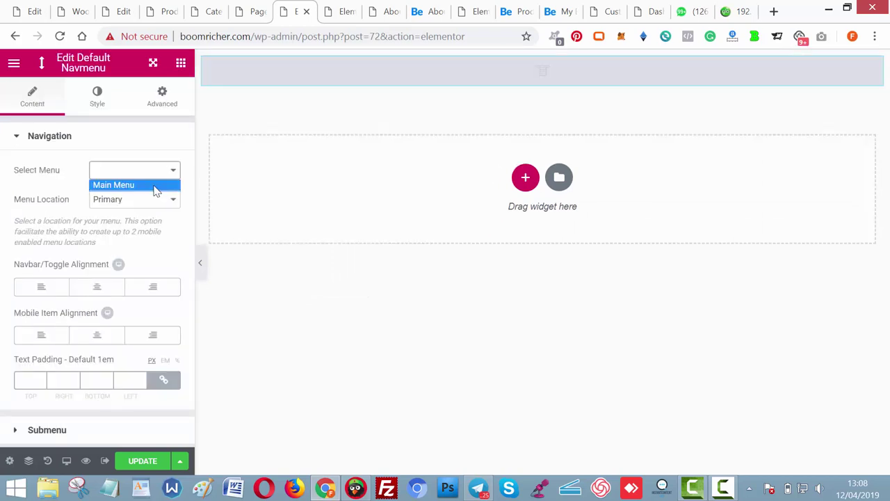
click(155, 188)
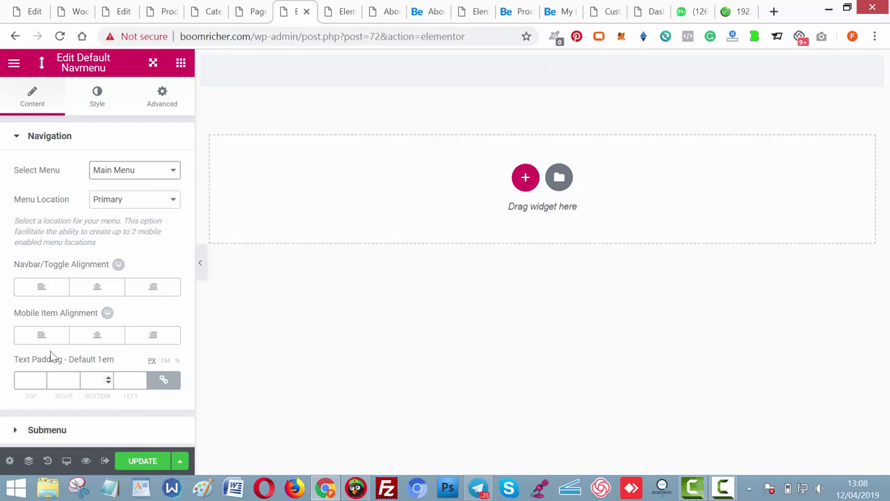
click(98, 288)
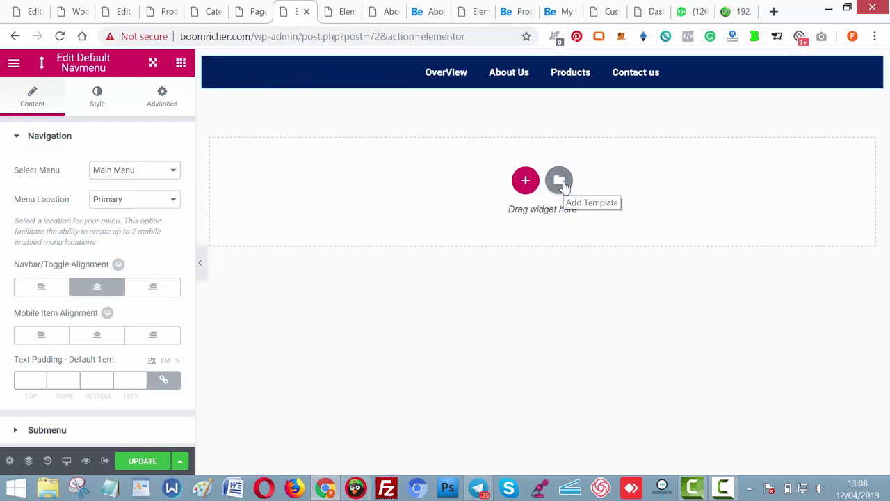
click(565, 184)
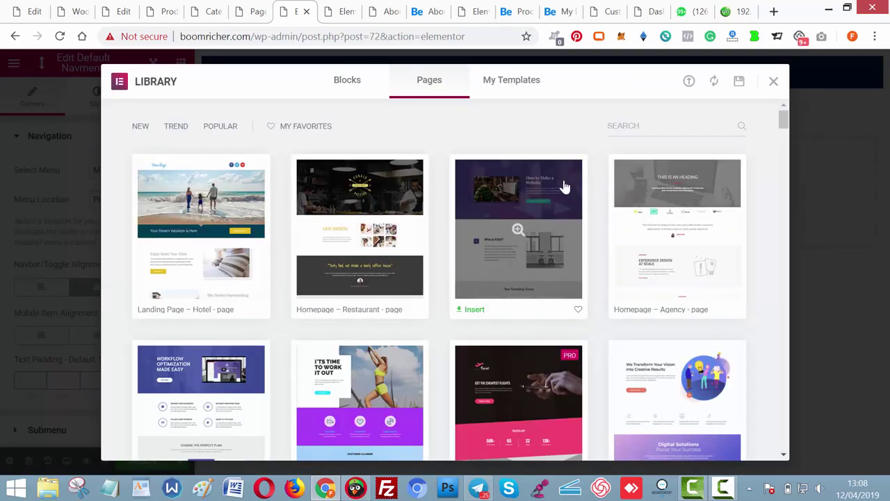
Search the Pages library for 'abo' and insert the About Us page template.
click(648, 134)
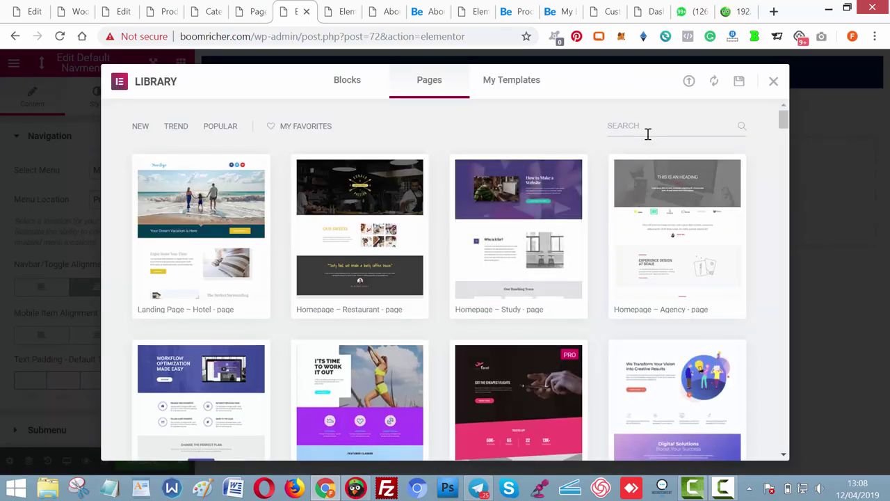
text(about)
mouse_move(678, 236)
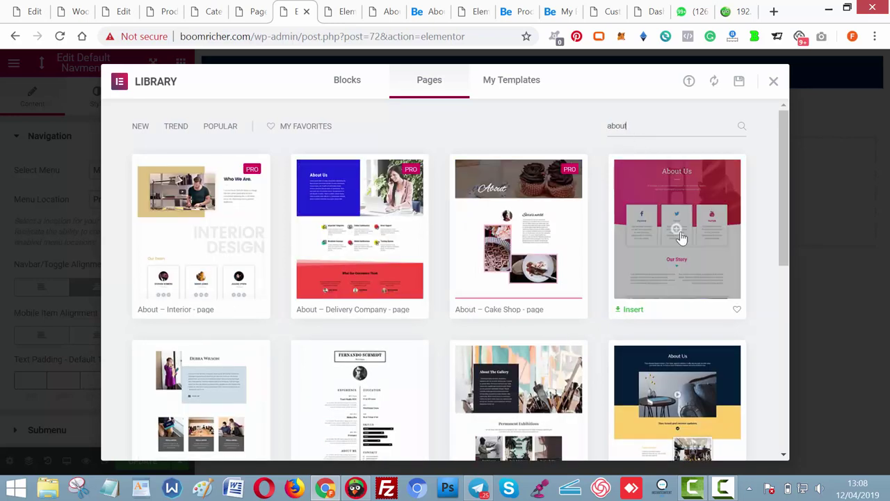
click(634, 310)
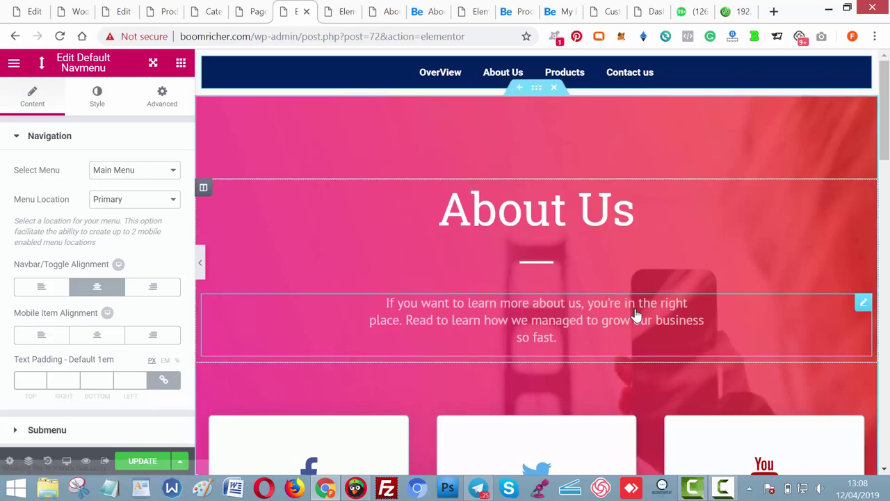
scroll(825, 221, down, 2)
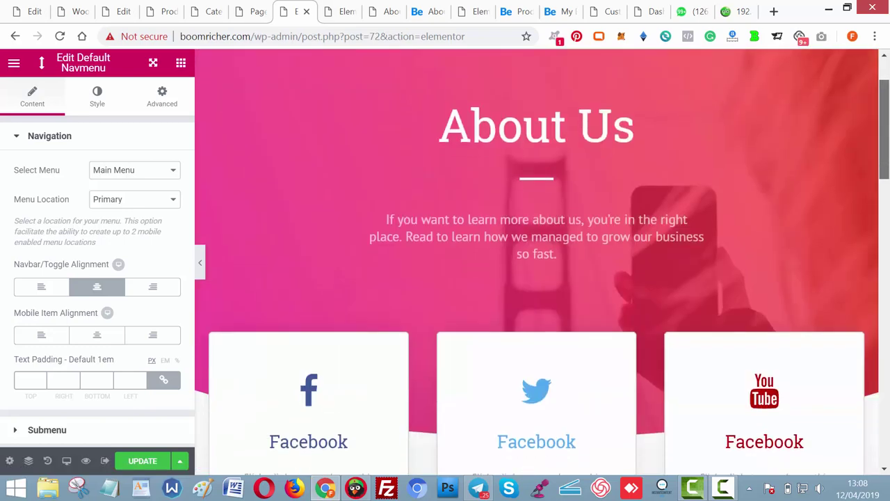
drag(884, 102, 886, 122)
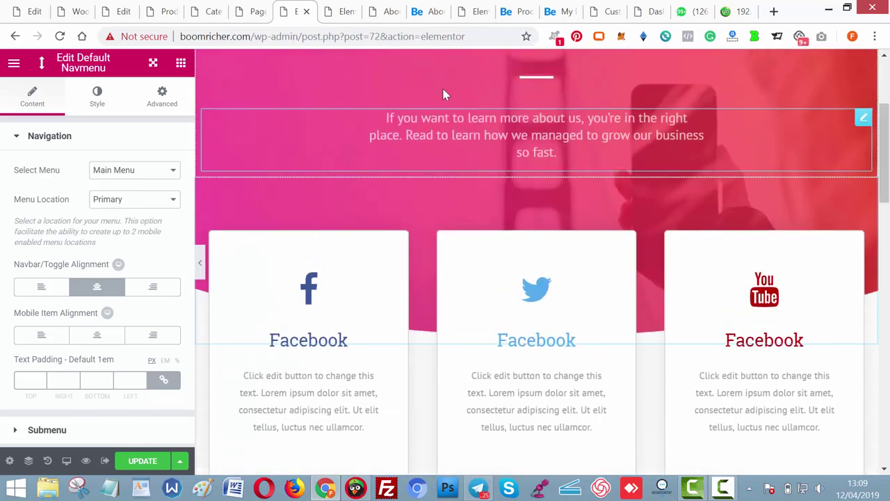
Check the live About Us page and the other site's editor, then close that editor tab.
click(431, 12)
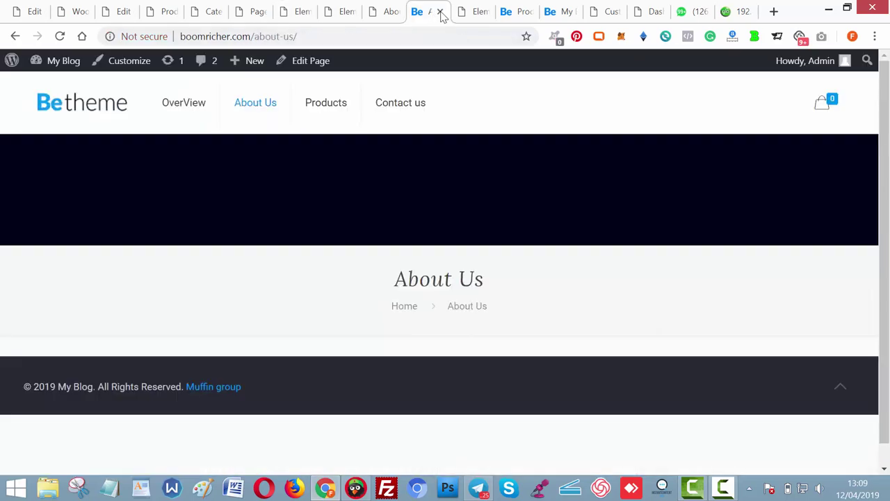
click(478, 12)
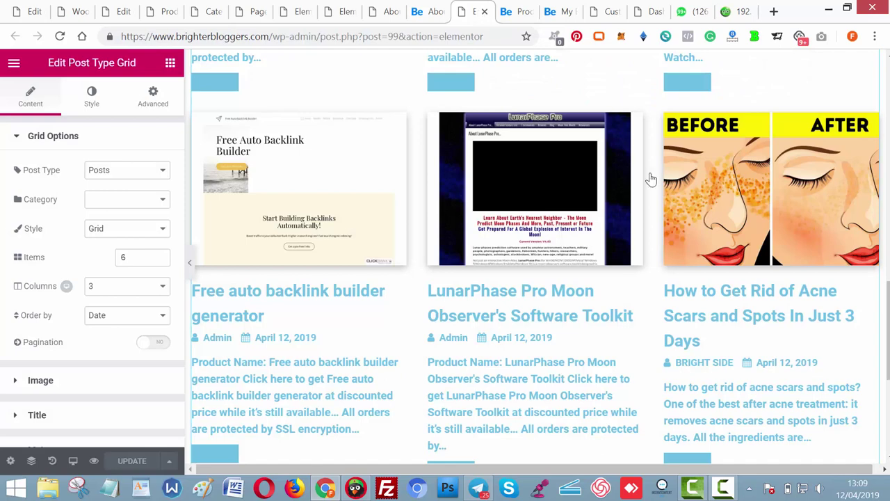
drag(887, 330, 880, 76)
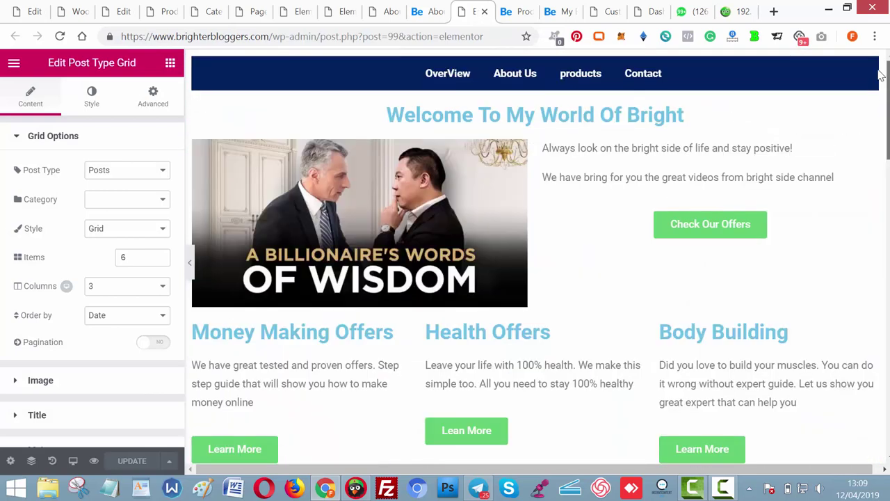
click(484, 12)
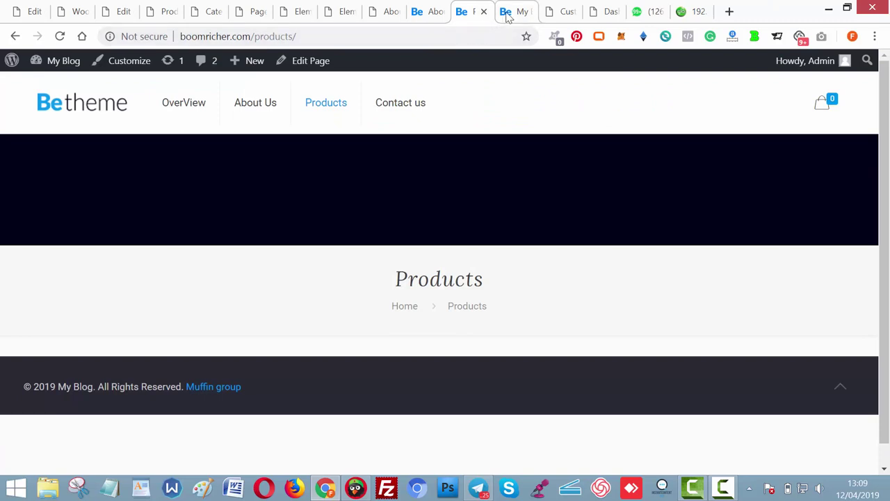
click(506, 15)
Copy the subtitle 'Stay On The Bright Side Of Live' from the brighterbloggers About Us page.
click(387, 20)
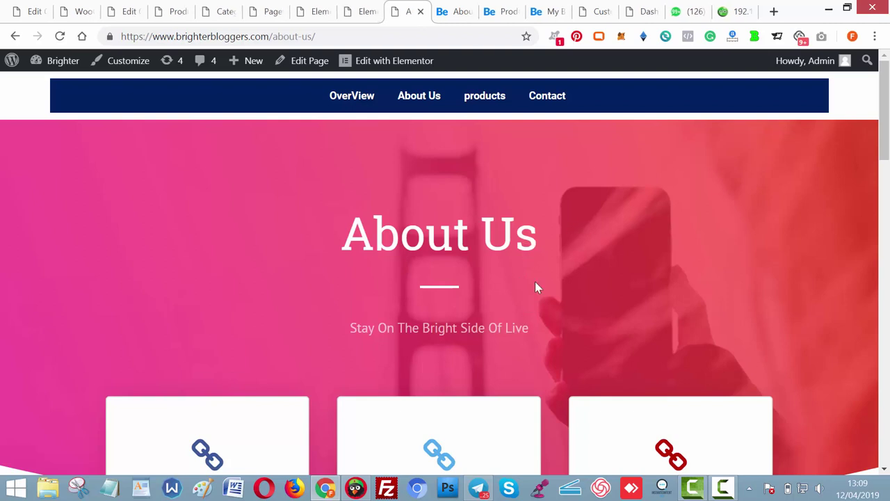
drag(530, 329, 343, 334)
key(ctrl+c)
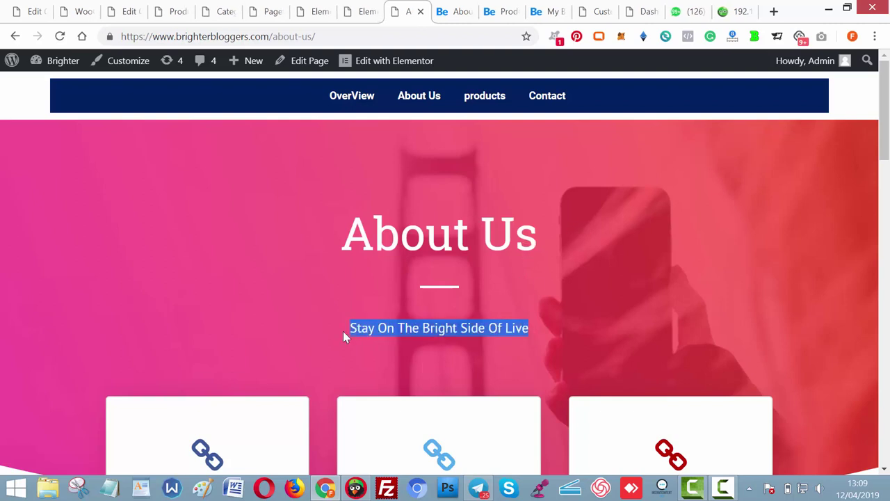
click(354, 6)
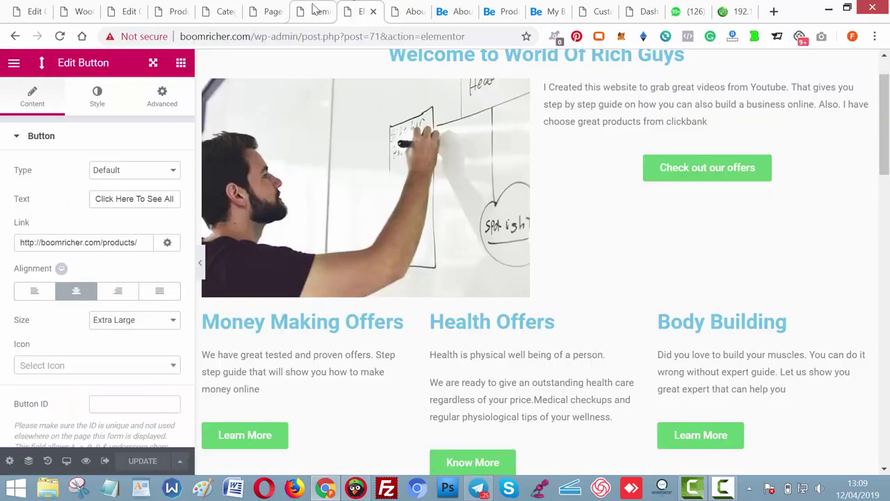
click(313, 8)
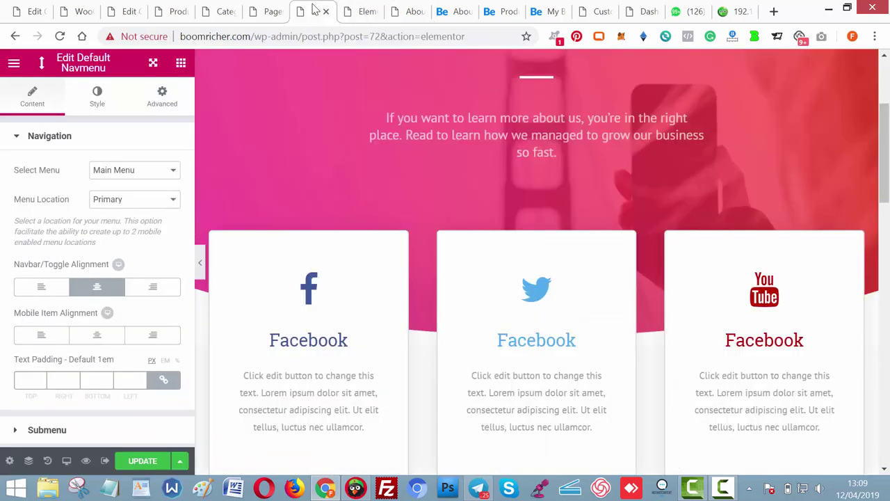
Paste the copied subtitle over the About Us hero's subtitle paragraph.
click(562, 119)
triple_click(106, 331)
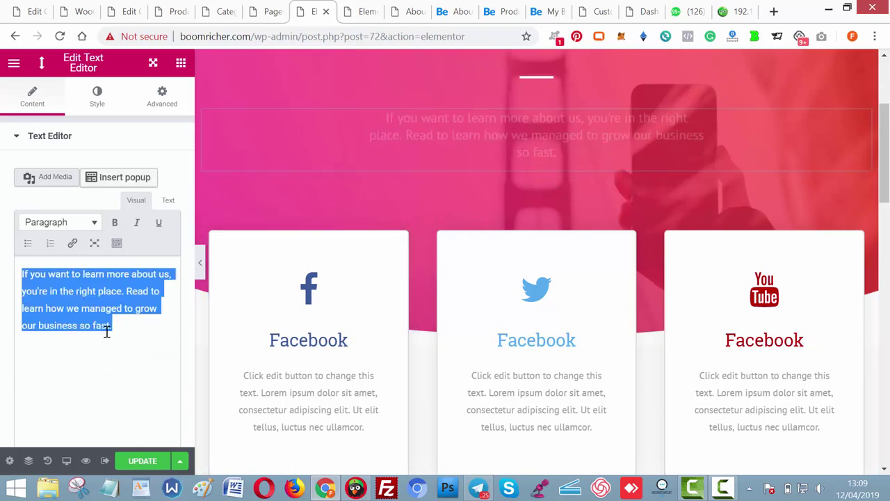
key(ctrl+v)
scroll(877, 148, up, 2)
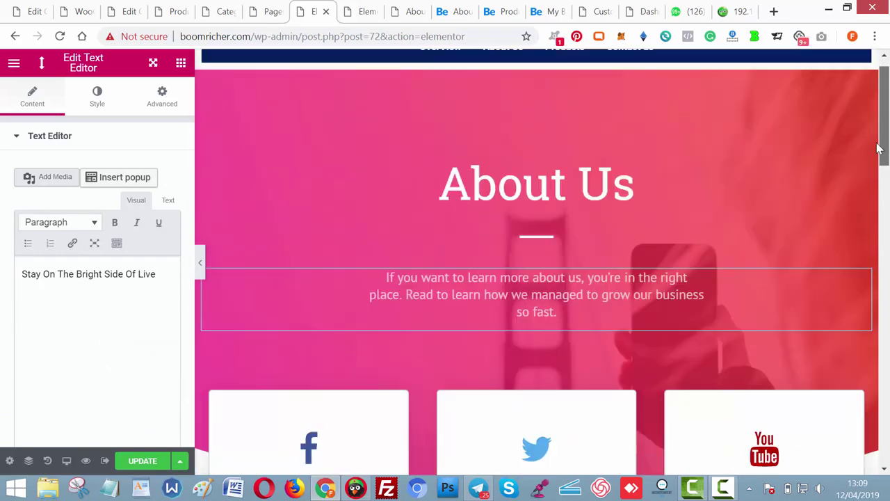
scroll(877, 148, down, 5)
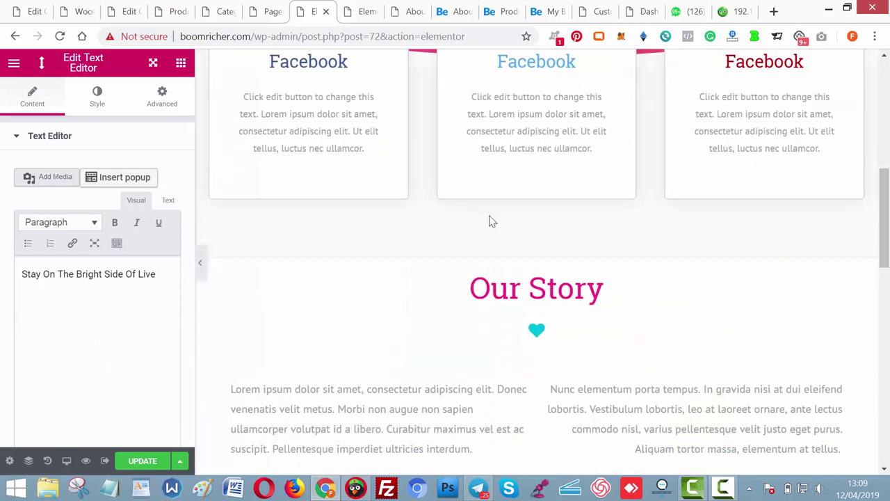
drag(882, 241, 882, 210)
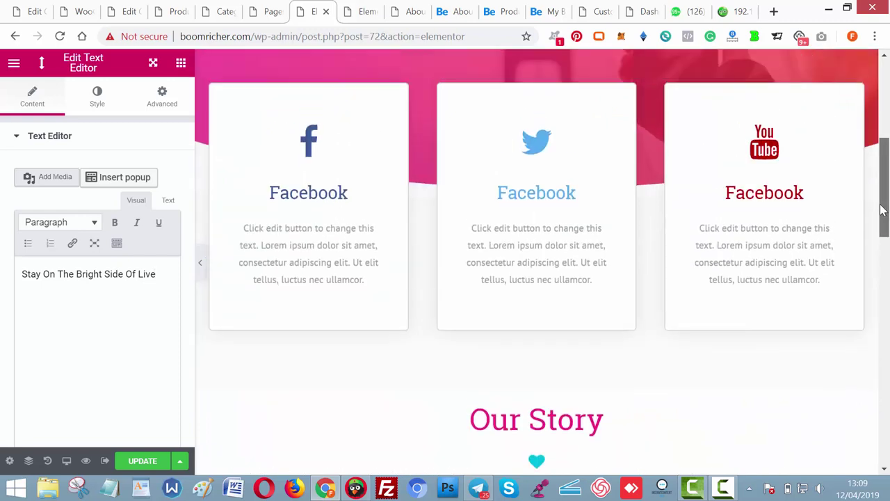
Retitle the first social card 'Offer1' and give it the link icon.
click(243, 205)
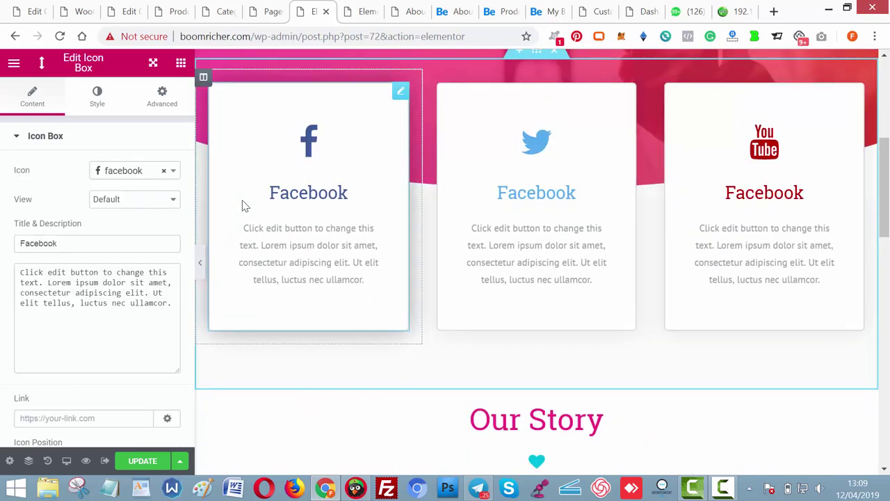
scroll(275, 177, down, 1)
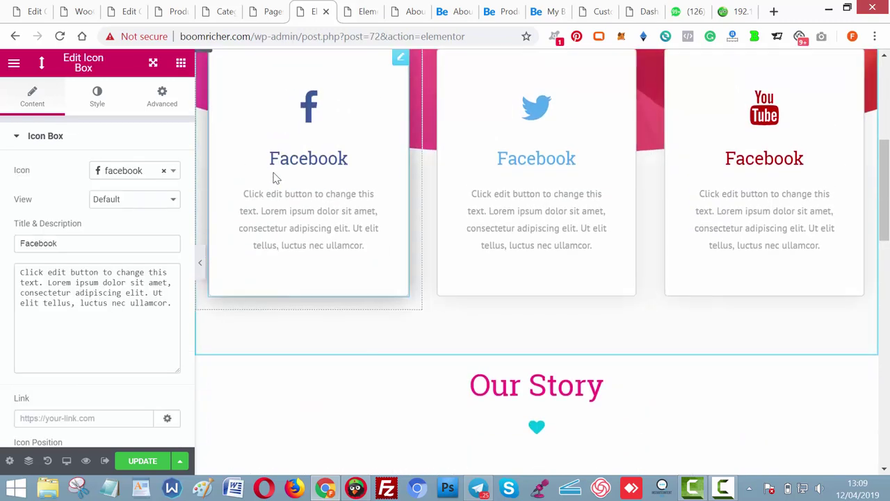
click(121, 235)
key(ctrl+a)
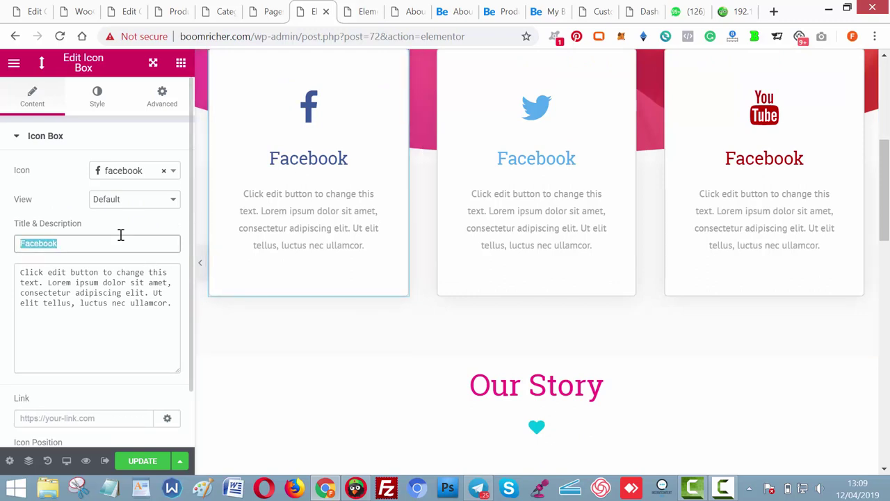
text(Offer)
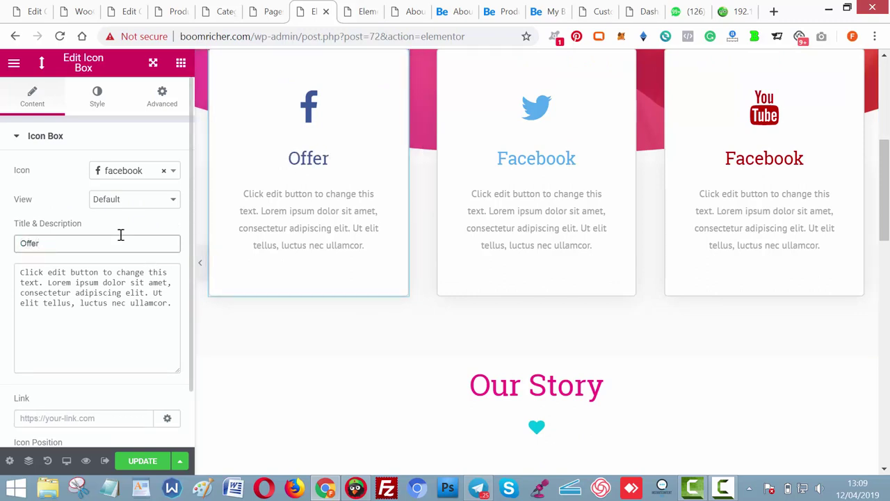
text(1)
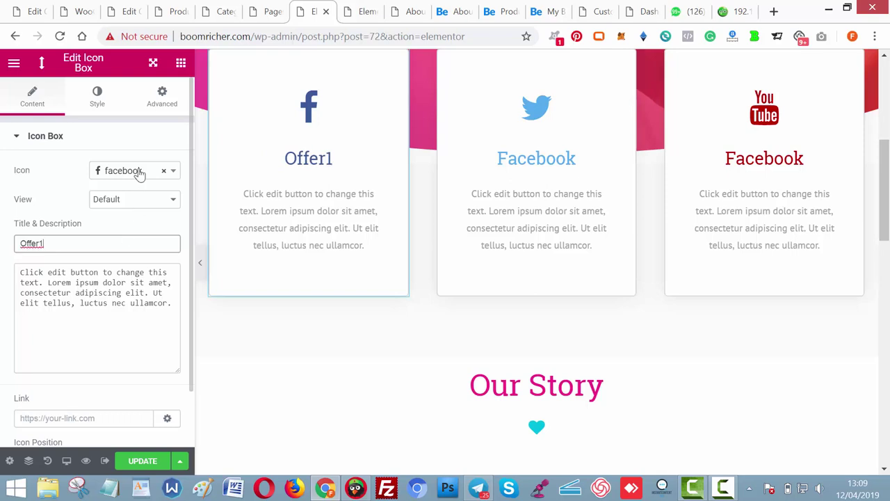
click(140, 175)
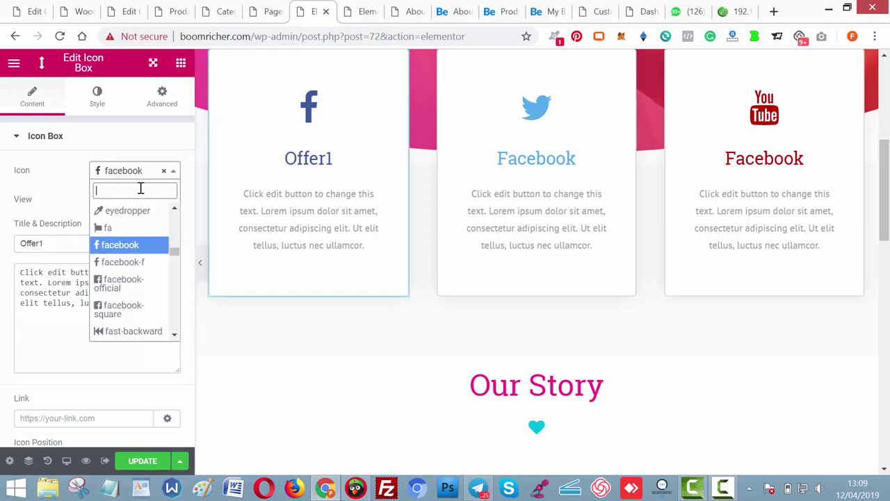
text(link)
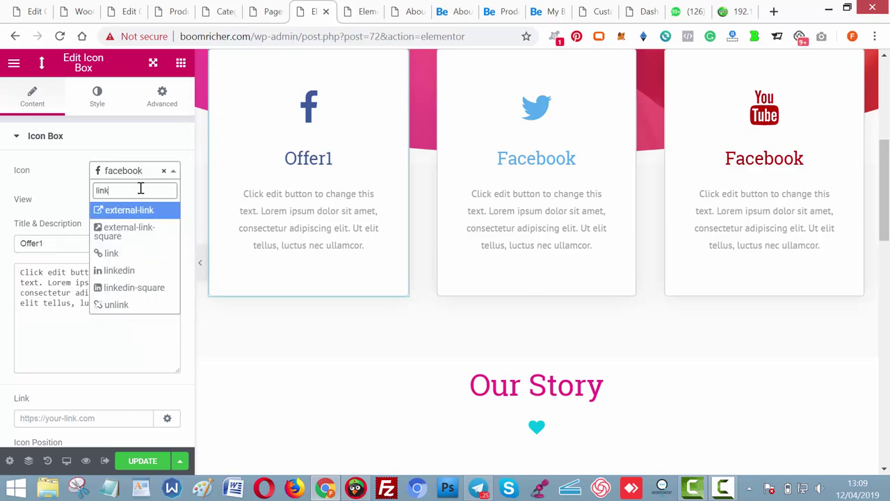
click(111, 253)
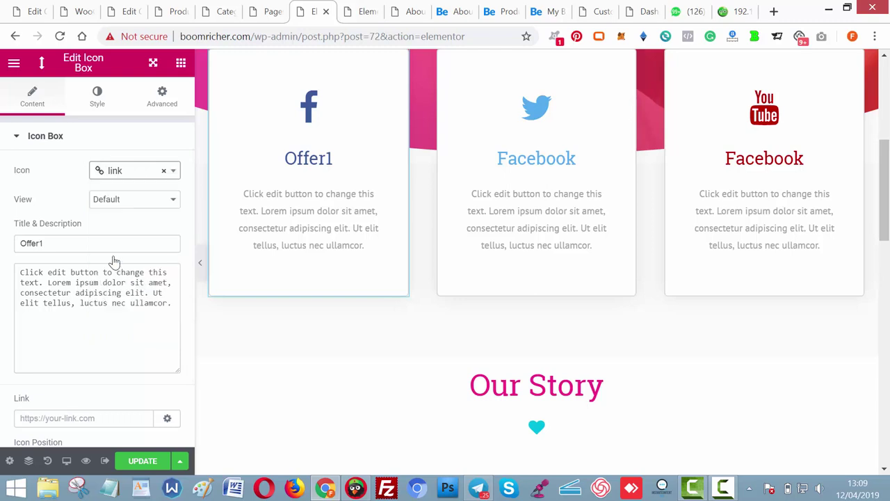
Give the middle and right icon boxes the link icon.
click(120, 303)
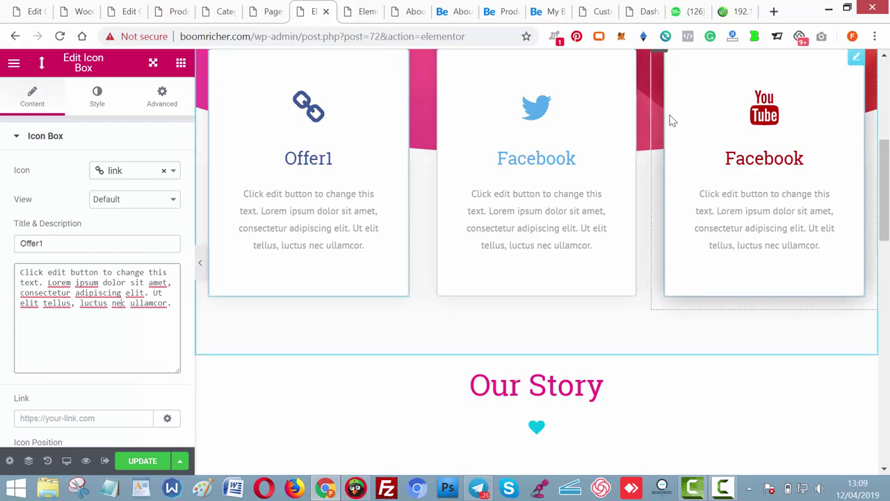
click(583, 164)
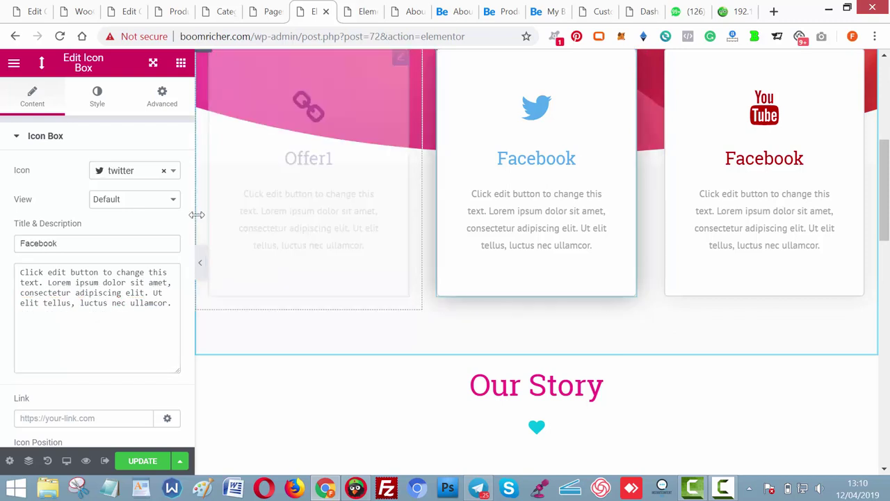
click(118, 171)
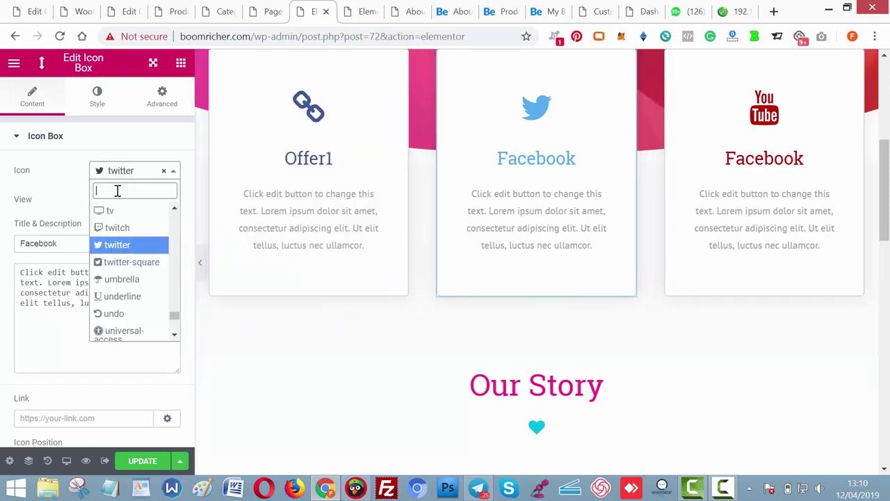
text(Link)
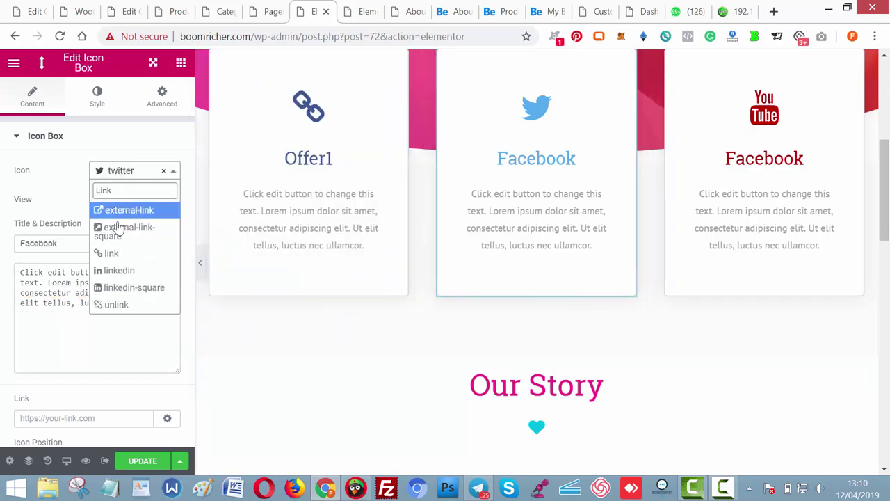
click(116, 253)
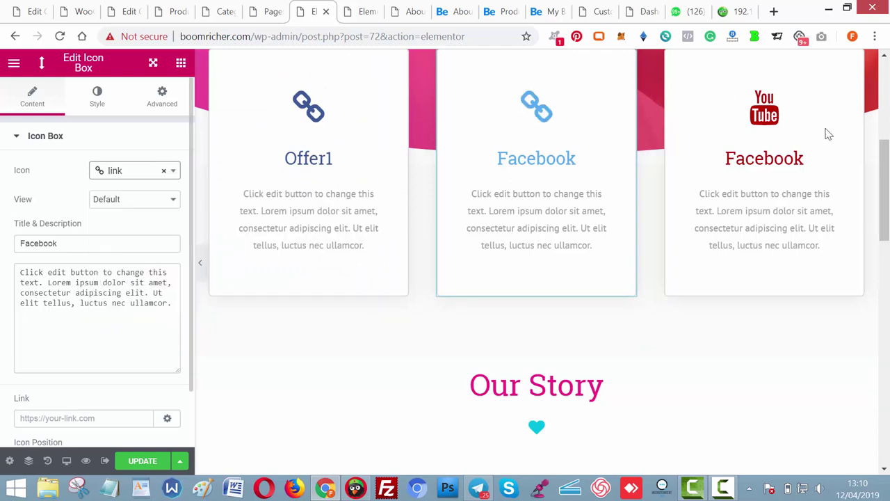
click(772, 135)
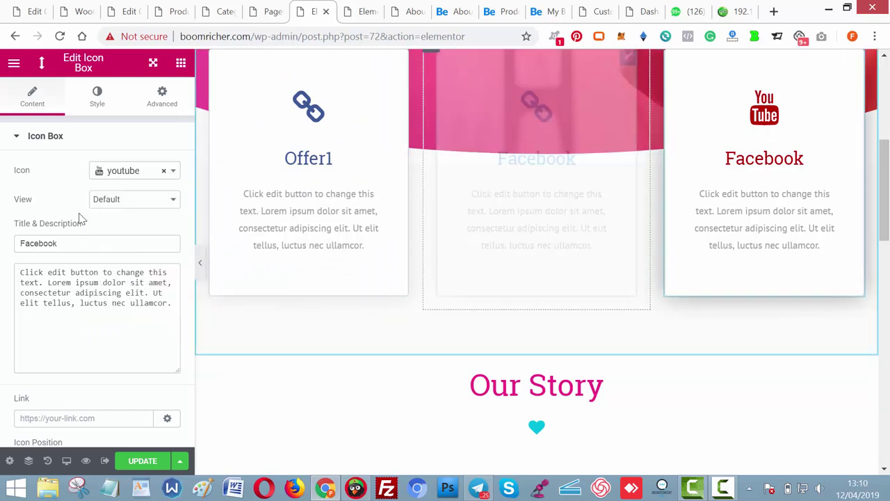
click(106, 169)
text(lin)
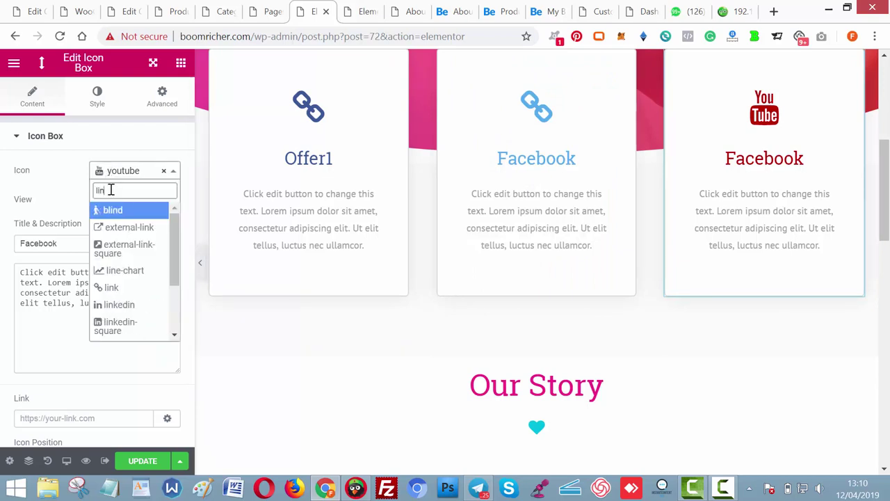
text(k)
click(130, 254)
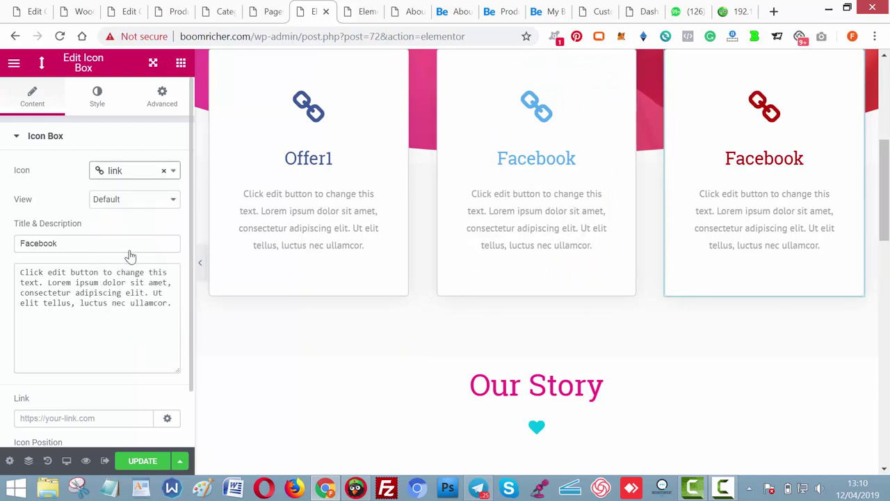
Set the Offer1 box's description to 'click to see'.
click(318, 234)
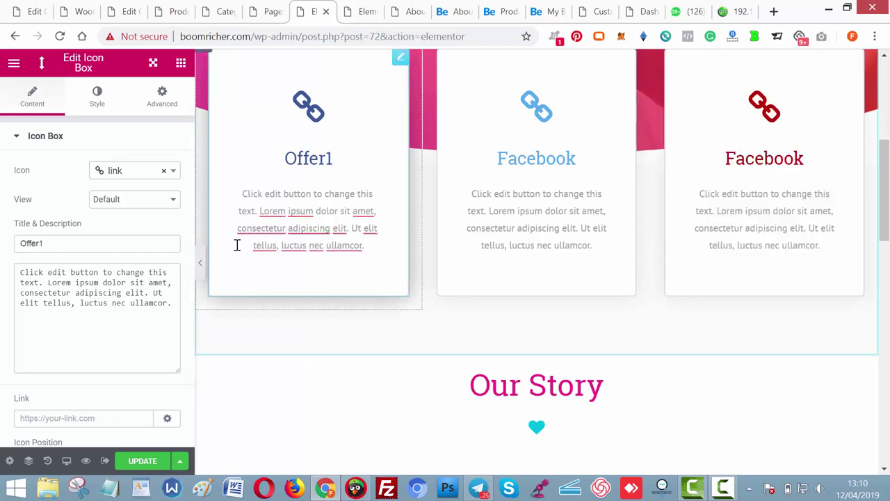
click(145, 320)
key(ctrl+a)
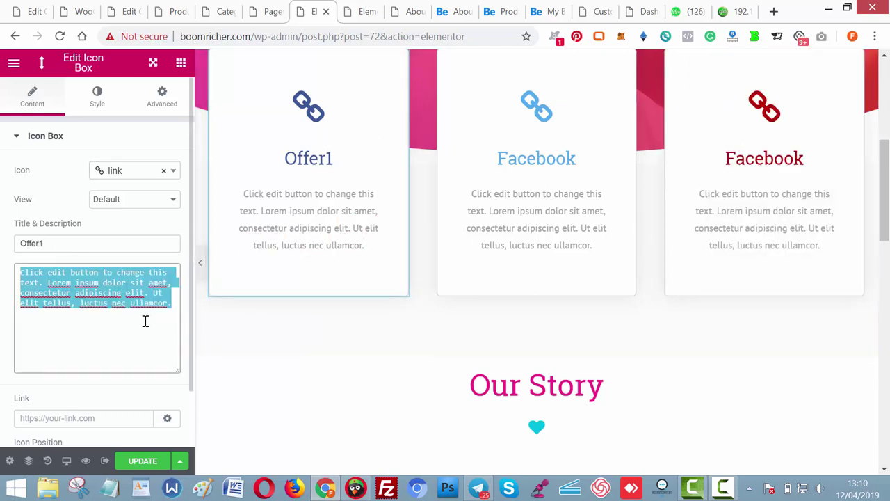
text(cl)
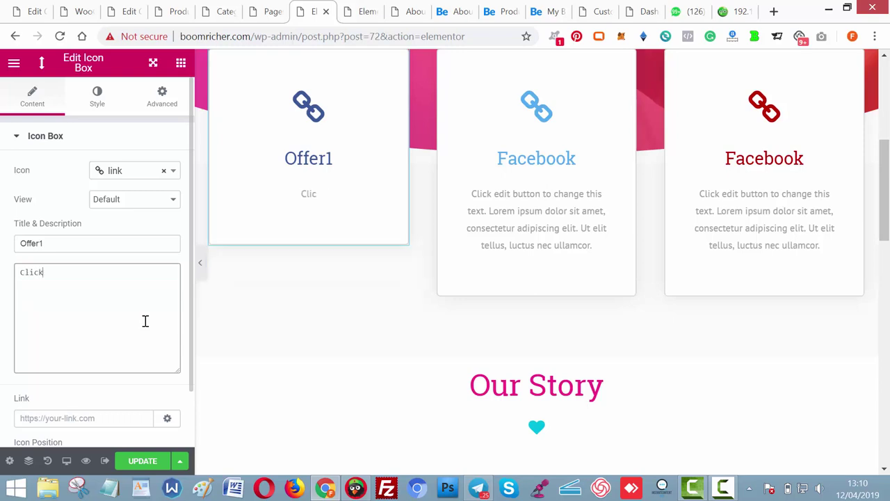
text(ick to see it)
Retitle the middle box 'Offer 2' and set its description to 'Click to see'.
click(537, 222)
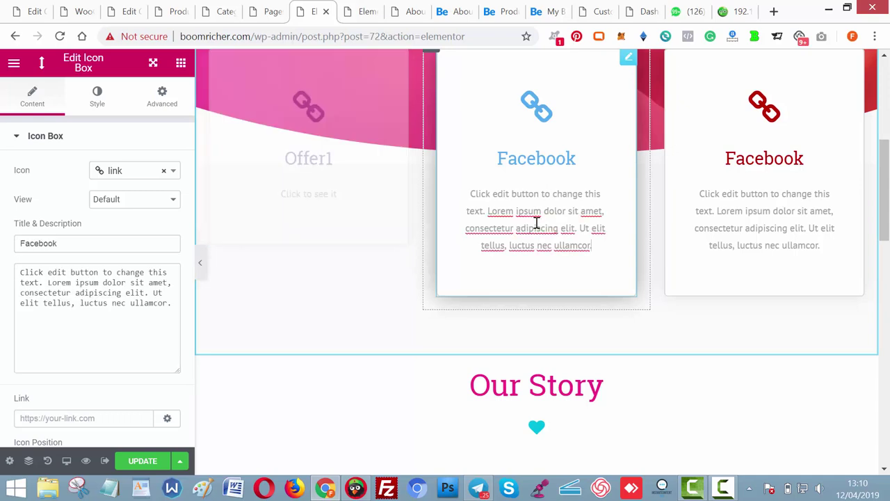
click(94, 237)
key(ctrl+a)
text(Offer 2)
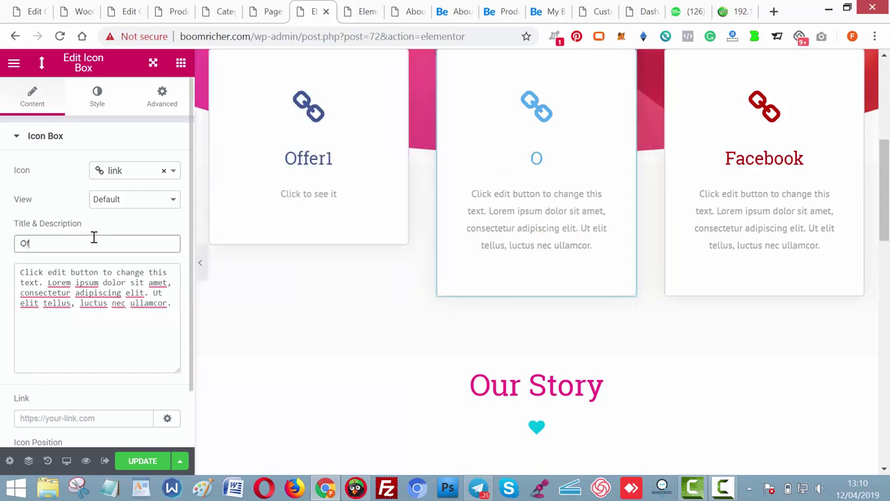
click(97, 291)
key(ctrl+a)
text(C)
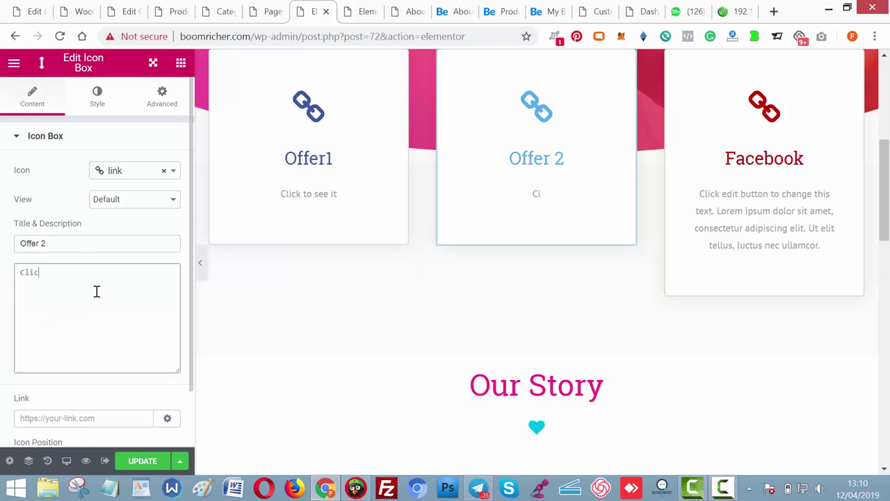
text(lick to see)
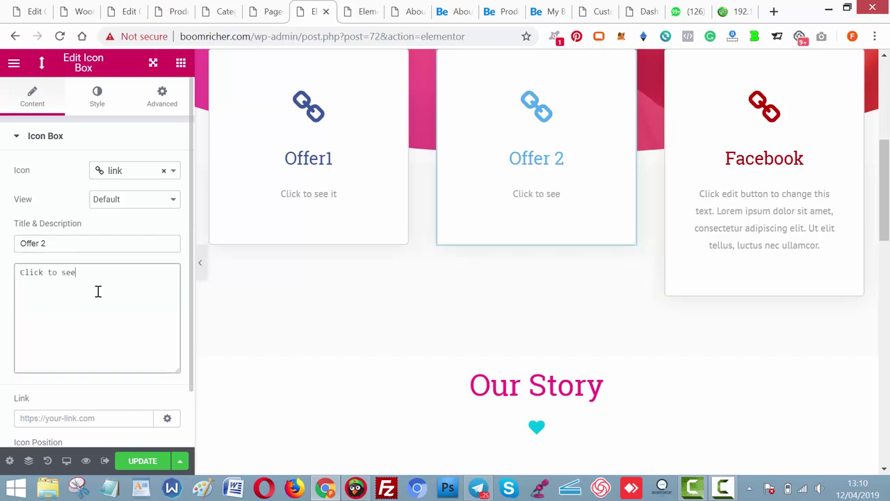
key(ctrl+z)
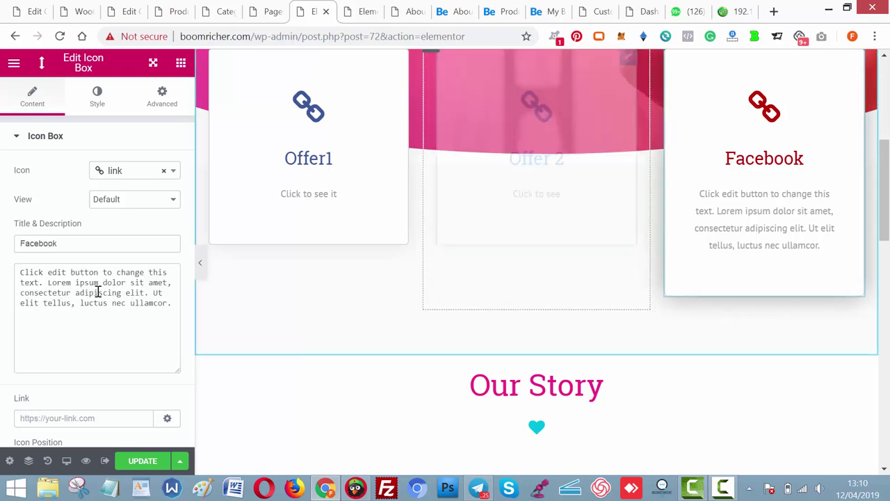
Retitle the right box 'Offer 3' and give it a short click-to-see description.
click(101, 235)
key(ctrl+a)
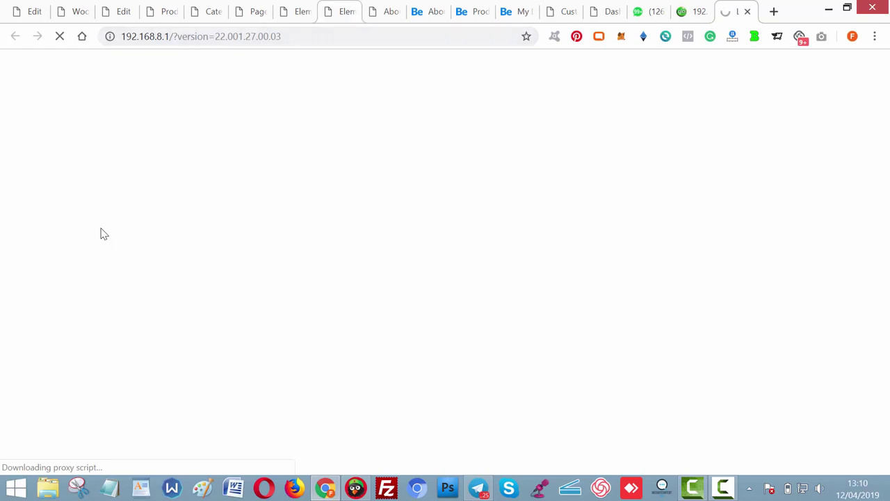
key(ctrl+8)
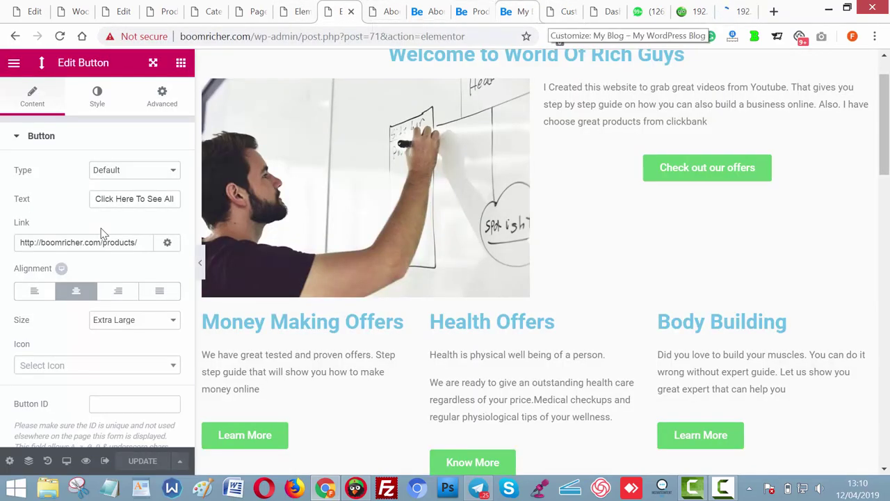
key(ctrl+7)
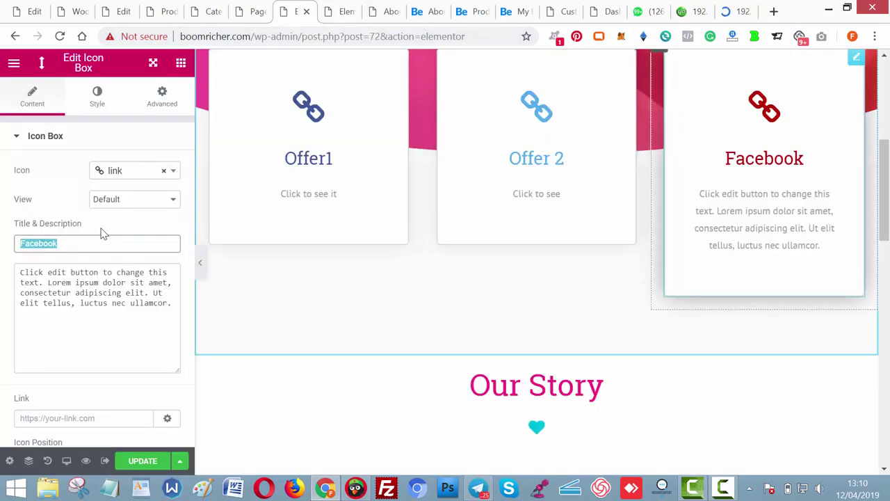
key(Tab)
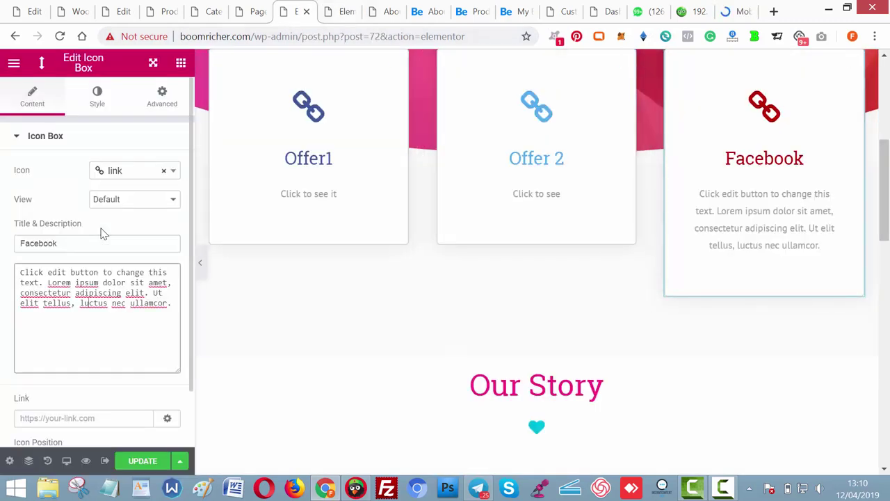
key(ctrl+a)
text(Cli)
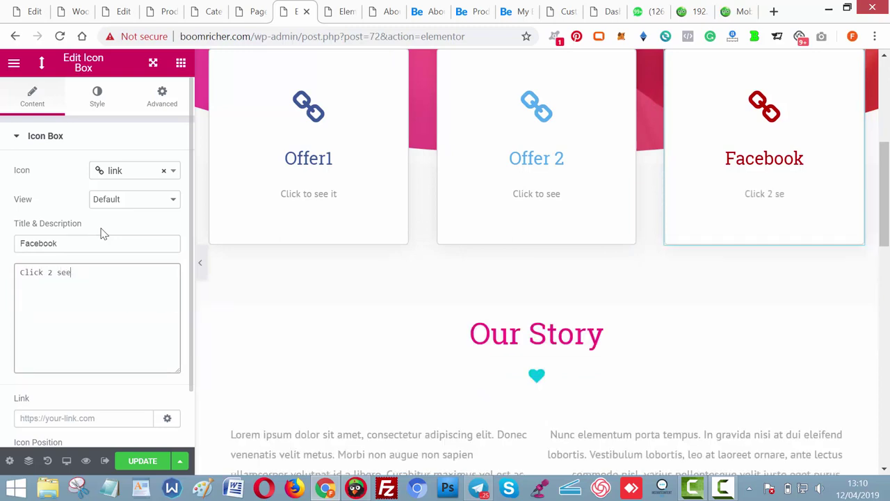
key(shift+Tab)
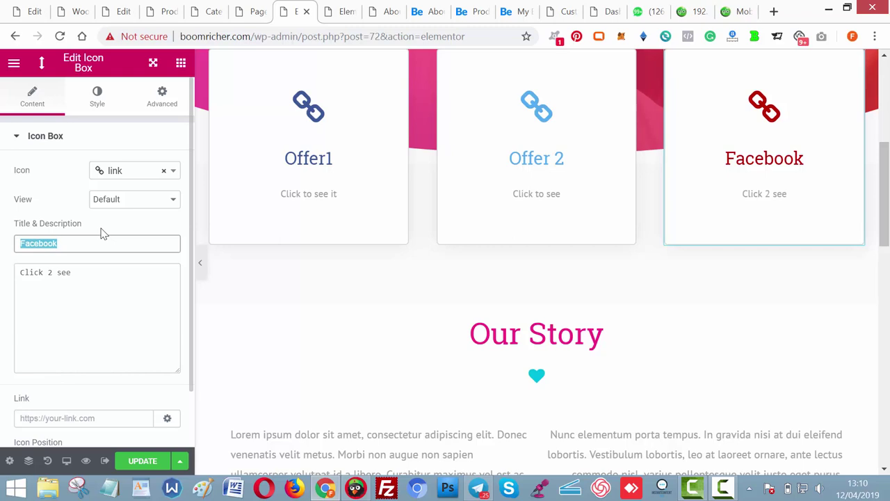
text(Offer 3)
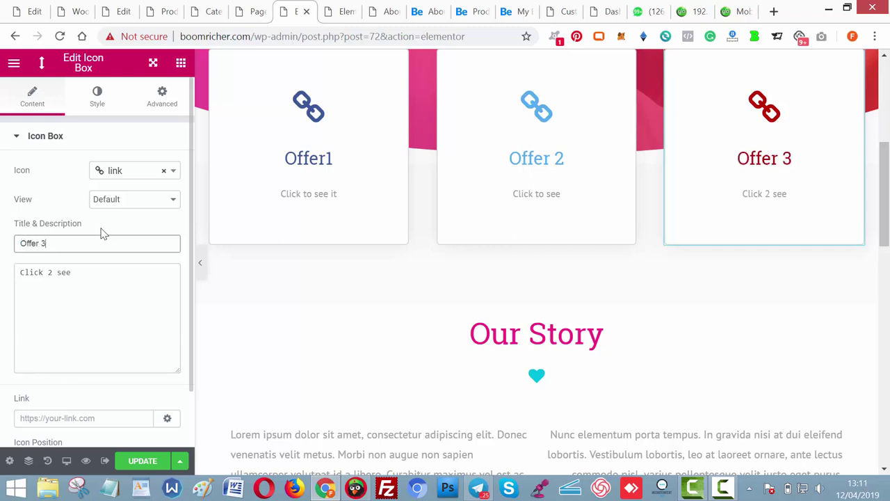
click(308, 174)
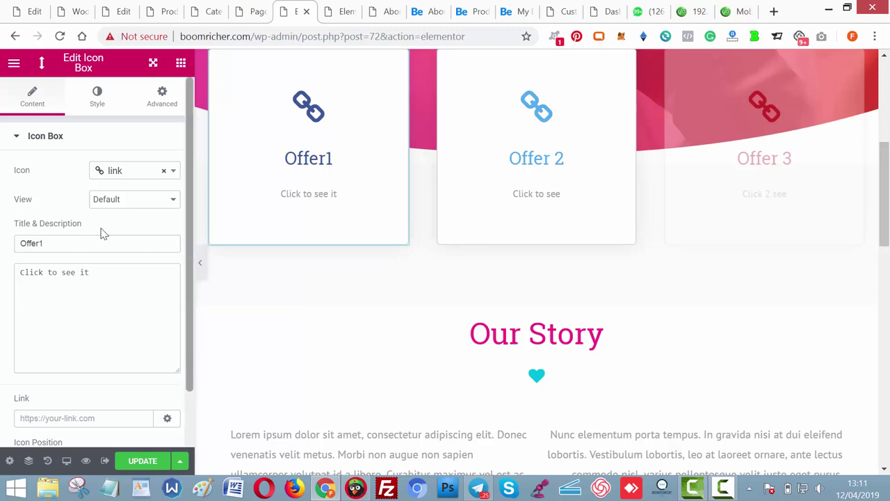
Clear the wrongly pasted link and copy the Products page URL from the live tab.
scroll(101, 234, down, 1)
key(Tab)
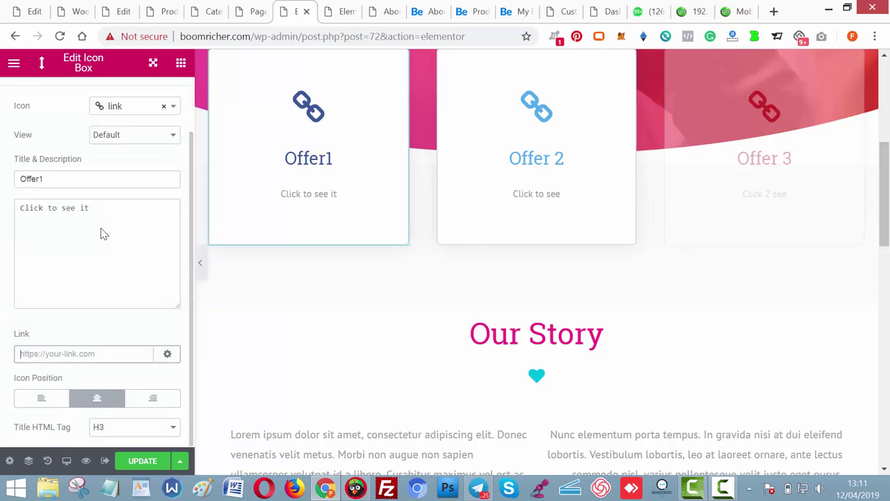
text(Stay On The Bright Side Of Live)
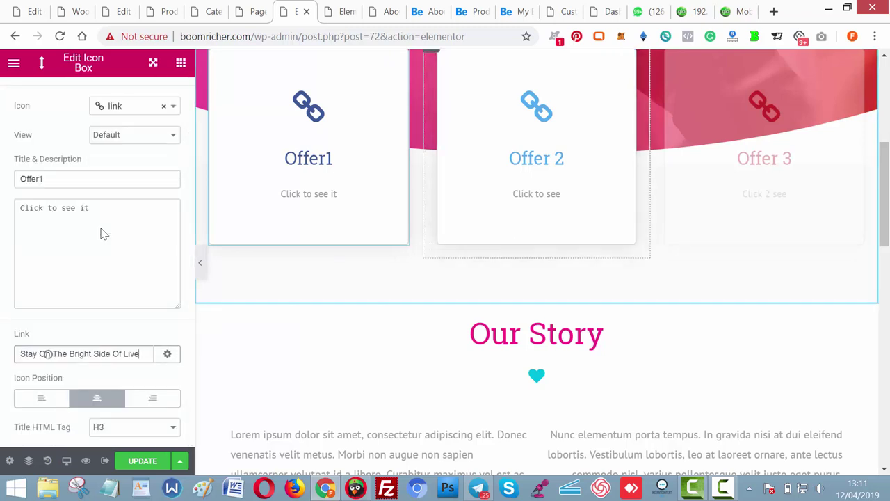
key(ctrl+a)
key(BackSpace)
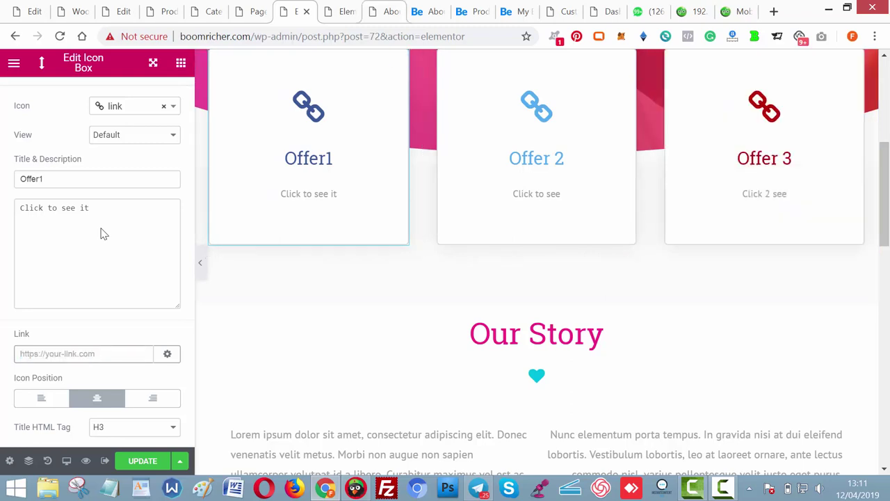
key(ctrl+Tab)
key(ctrl+Tab)
key(ctrl+Tab)
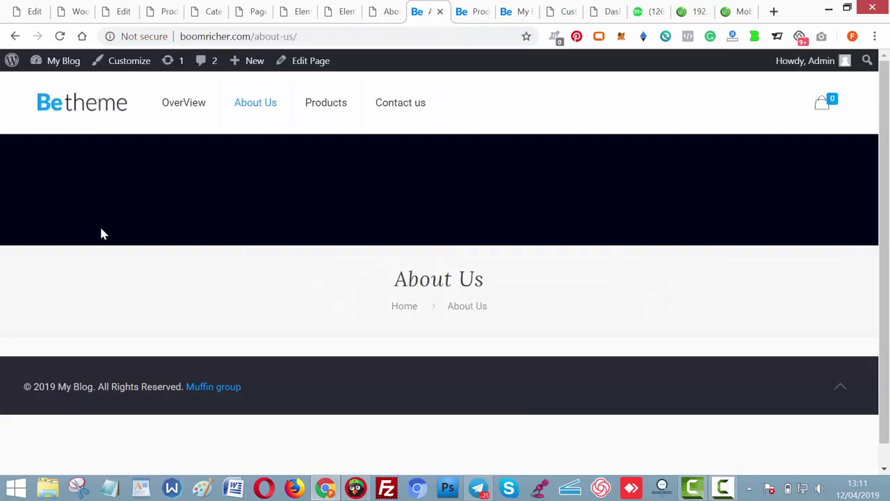
key(F5)
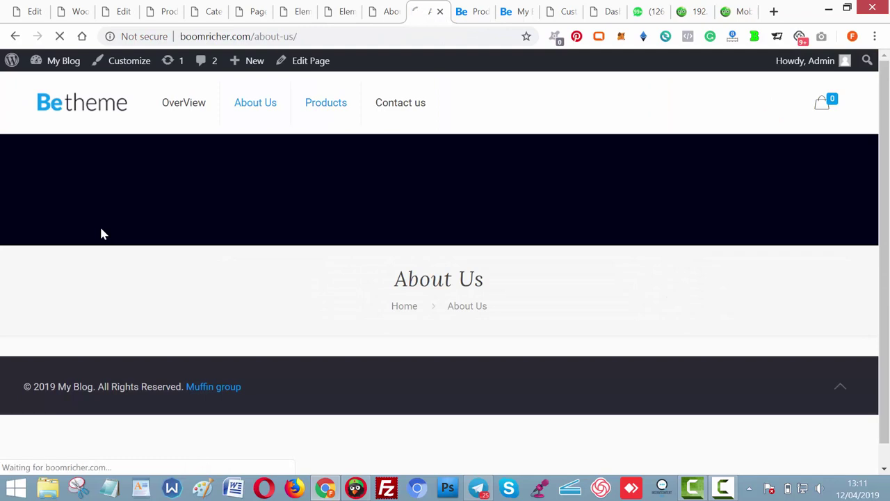
key(ctrl+l)
key(ctrl+c)
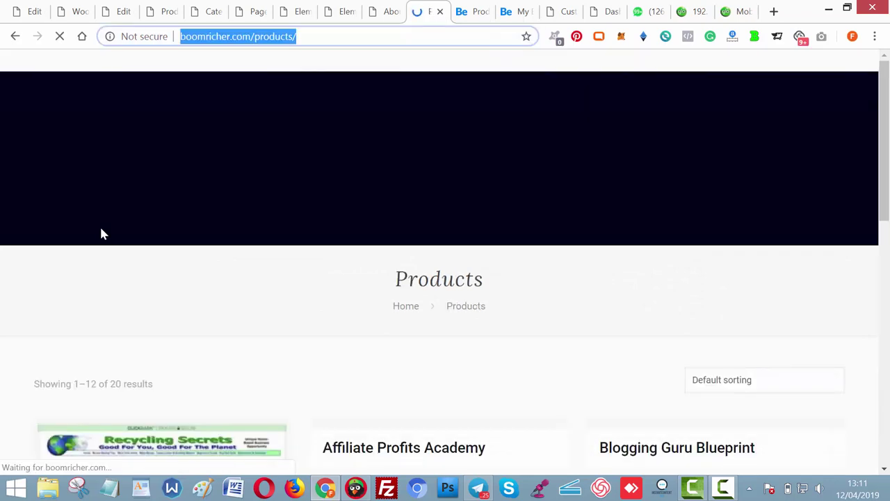
key(ctrl+shift+Tab)
key(ctrl+shift+Tab)
key(ctrl+shift+Tab)
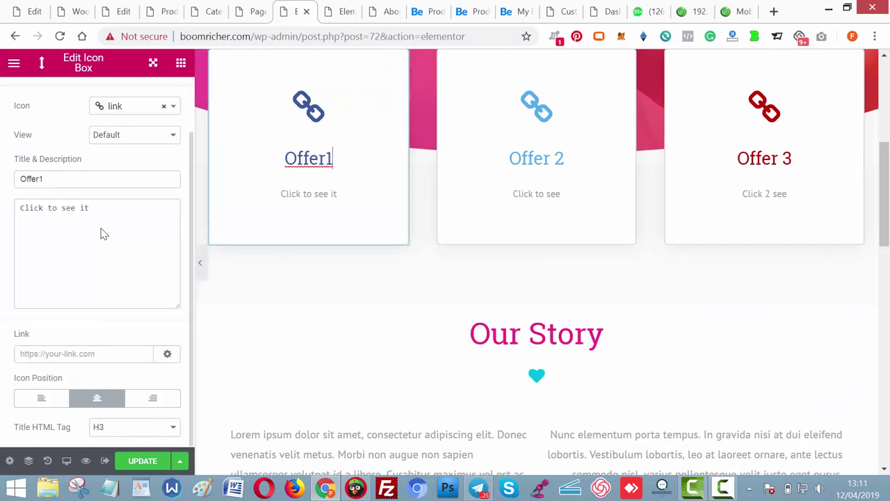
key(ctrl+v)
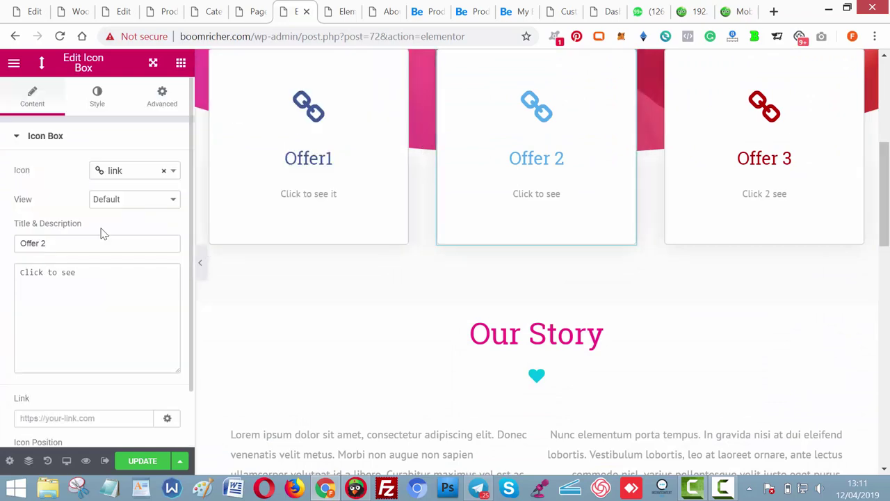
key(ctrl+v)
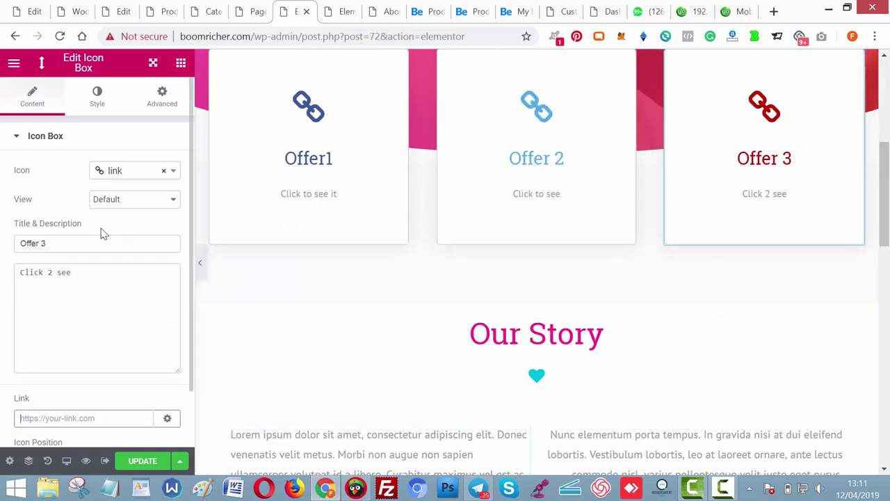
key(ctrl+v)
scroll(101, 234, down, 3)
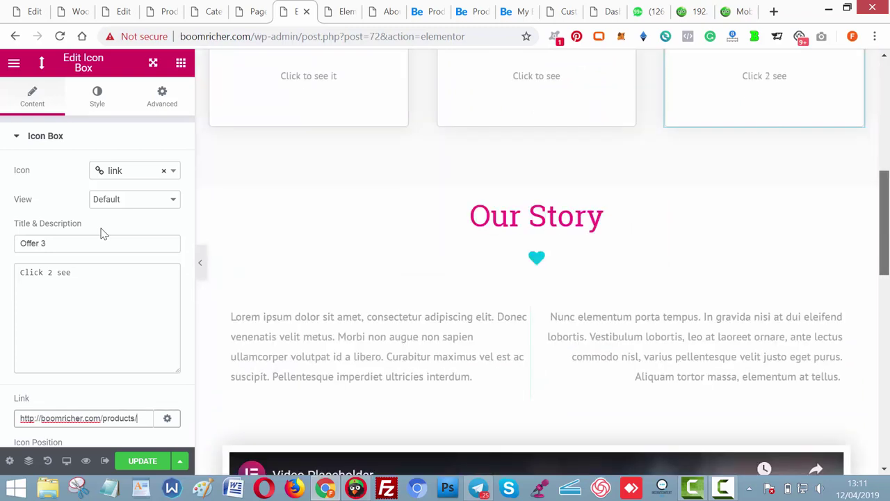
scroll(101, 234, down, 1)
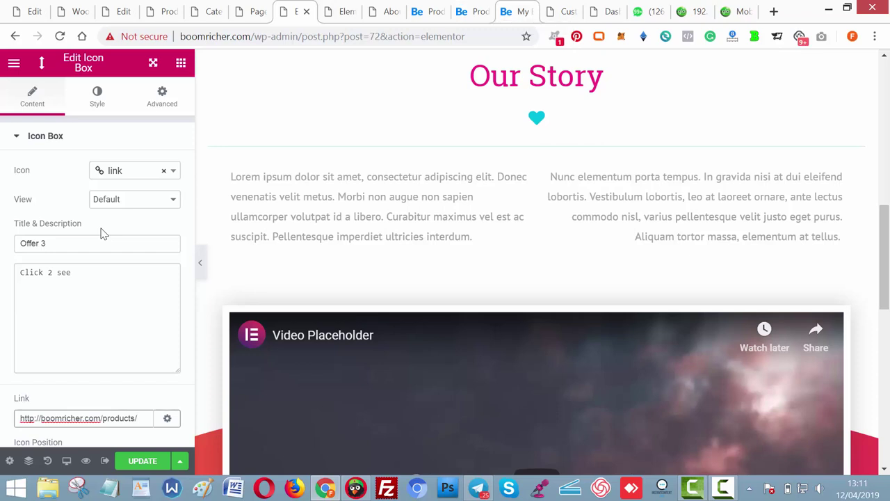
Read the Our Story text on the brighterbloggers About Us page, then return to the editor.
click(515, 11)
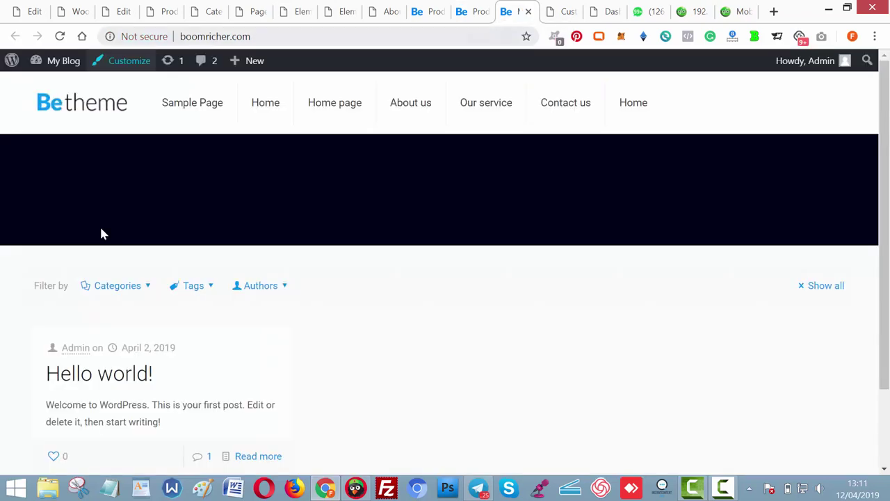
key(ctrl+shift+Tab)
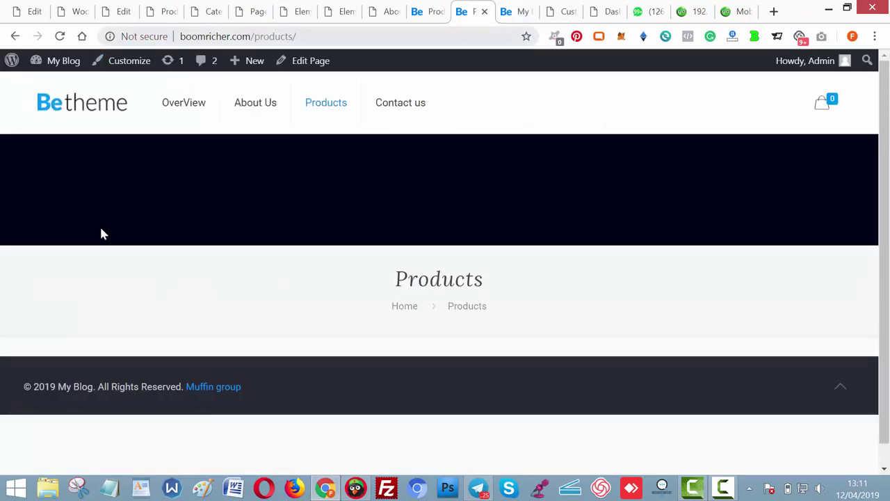
key(ctrl+shift+Tab)
key(ctrl+shift+Tab)
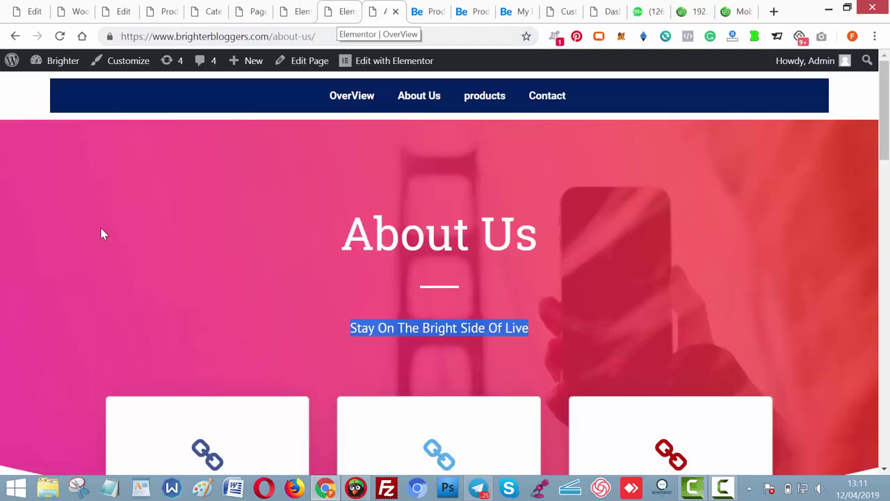
scroll(101, 233, down, 6)
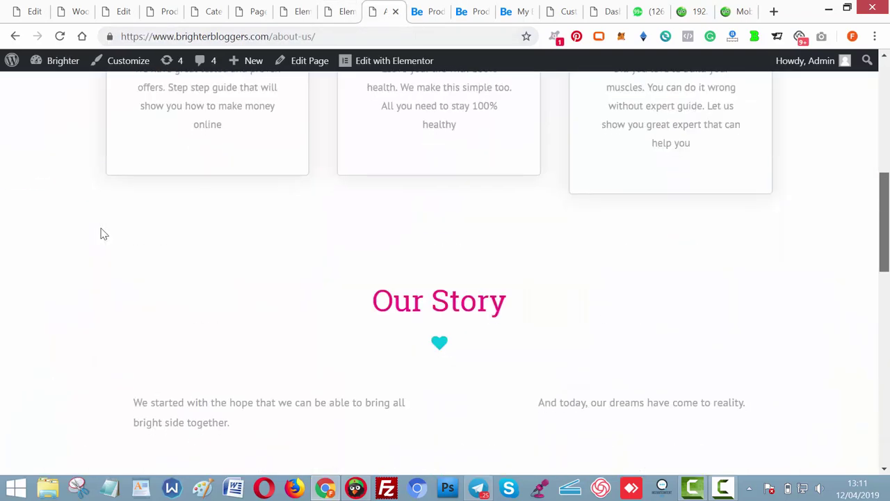
scroll(100, 234, up, 1)
scroll(101, 234, down, 3)
scroll(101, 233, down, 1)
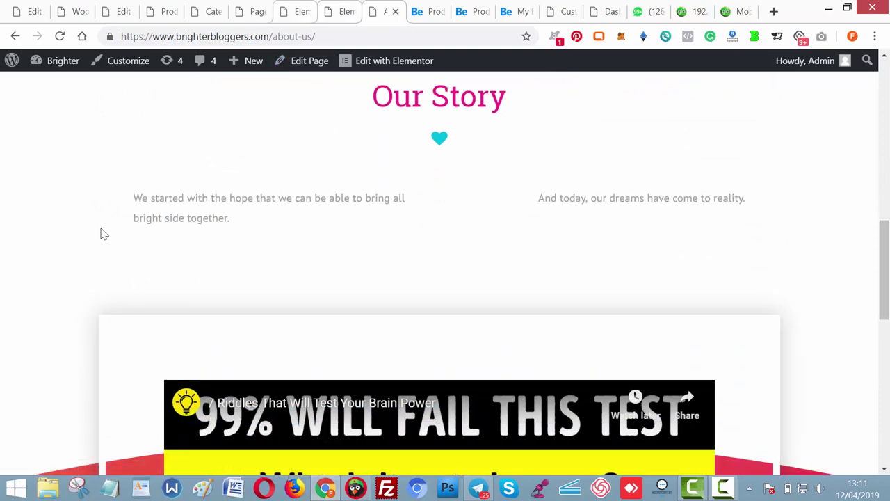
key(ctrl+shift+Tab)
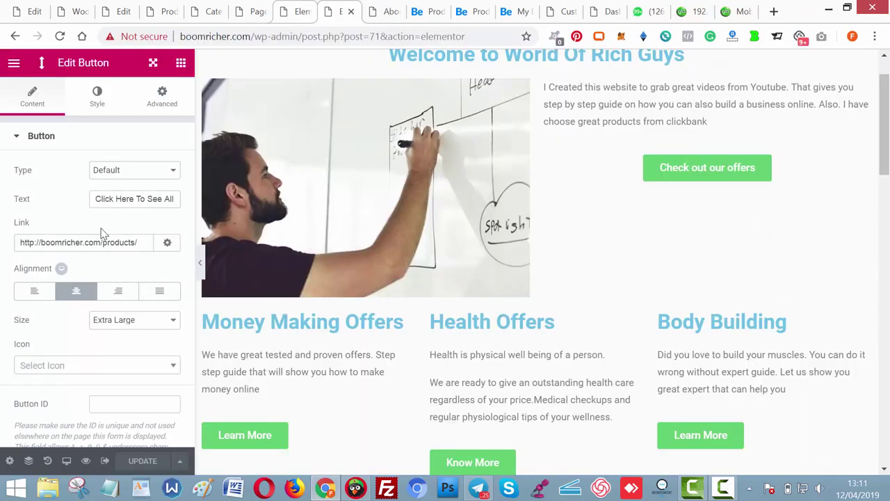
key(ctrl+shift+Tab)
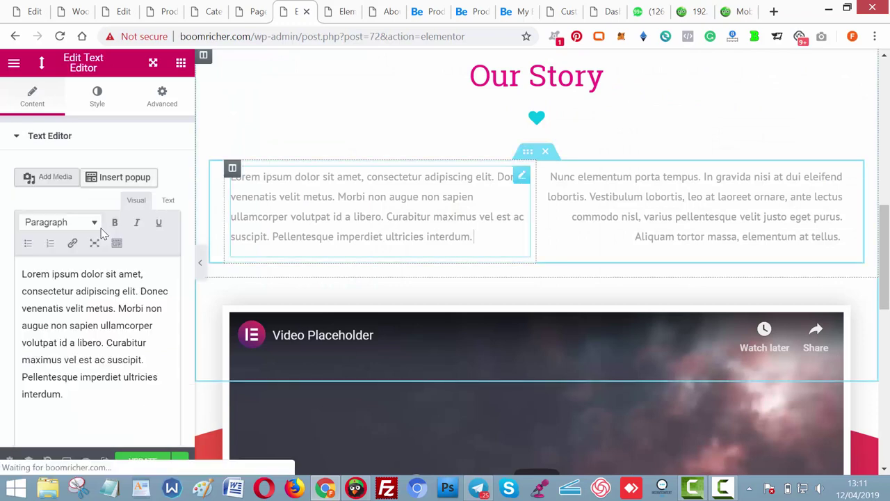
Replace the Our Story columns with 'Welcome to videos for people seeking for ways to create wealth' and 'You can simply check out our offers'.
key(ctrl+a)
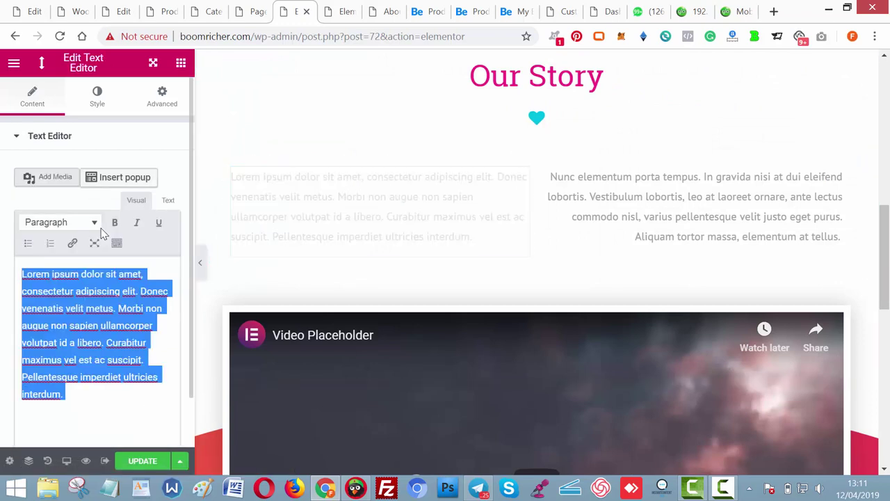
text(Welcome to)
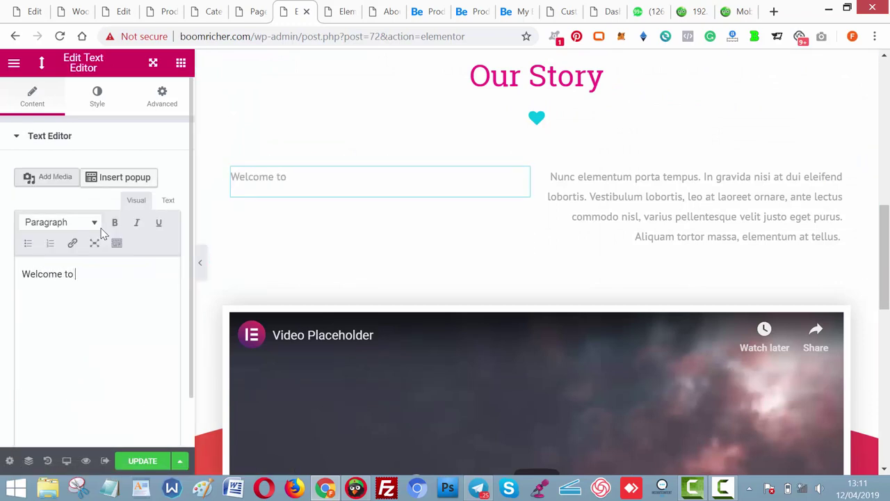
text( videos for people s)
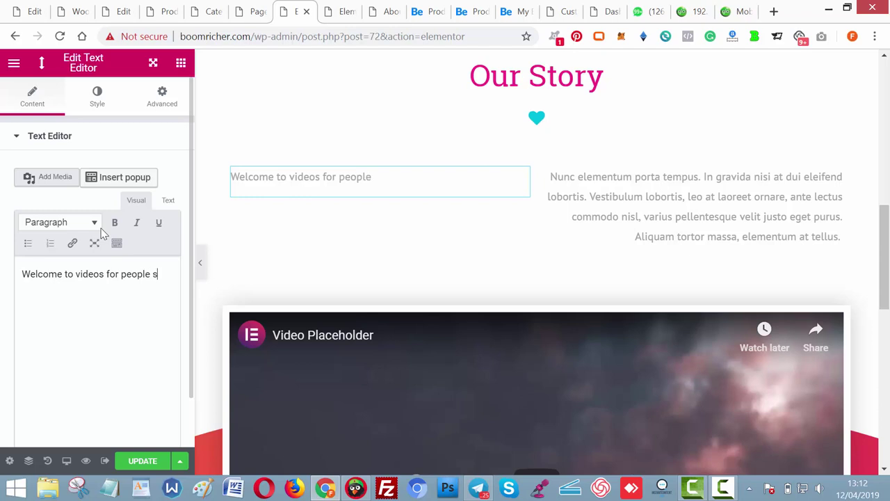
text(ing for ways to create wealth)
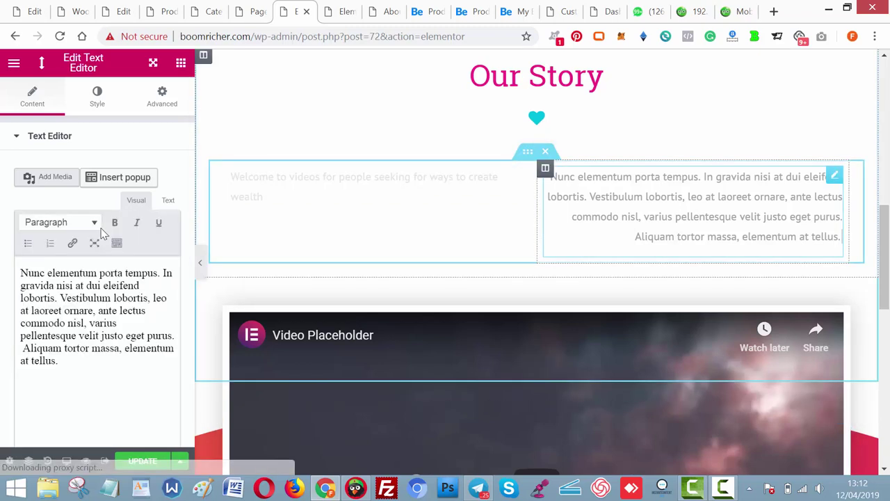
key(ctrl+a)
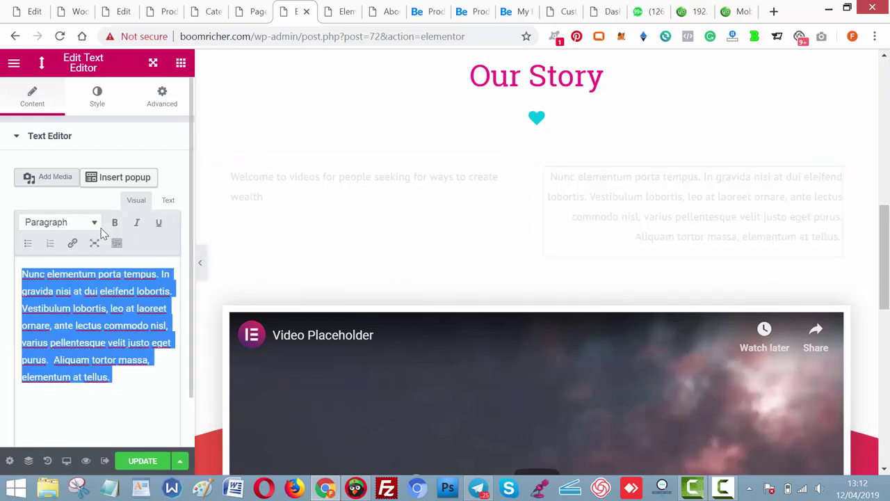
text(You can s)
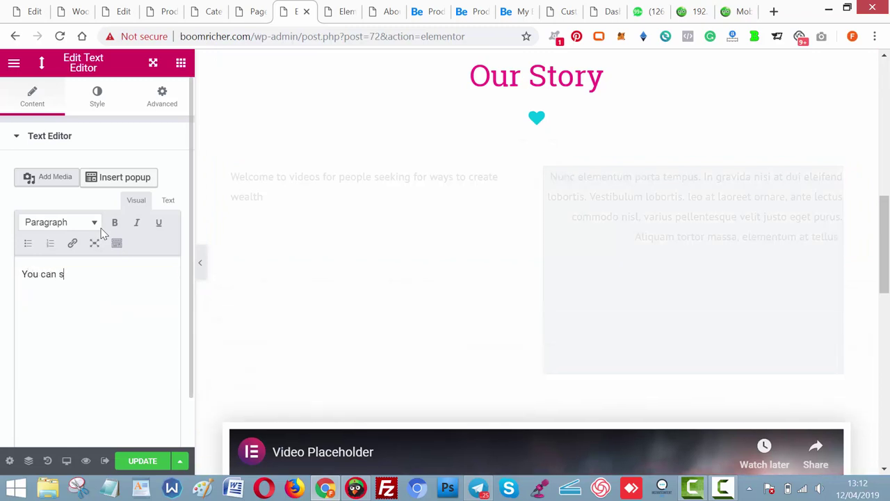
text(imply check out our)
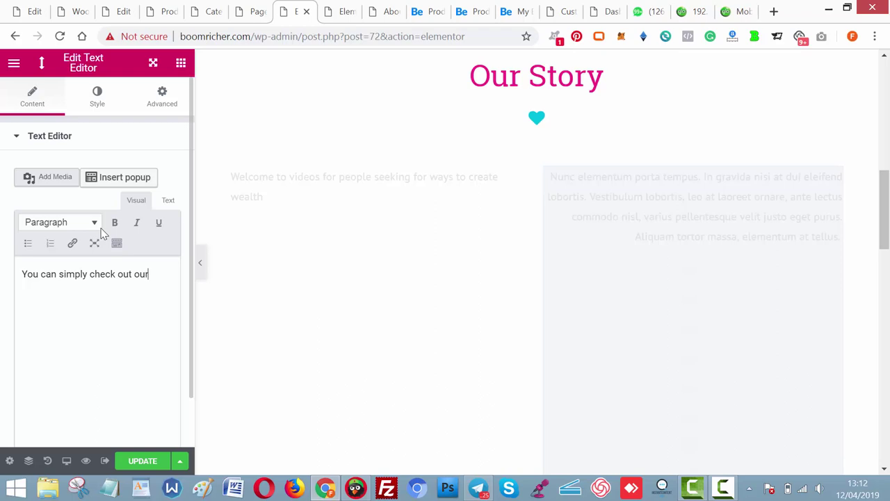
text( offers)
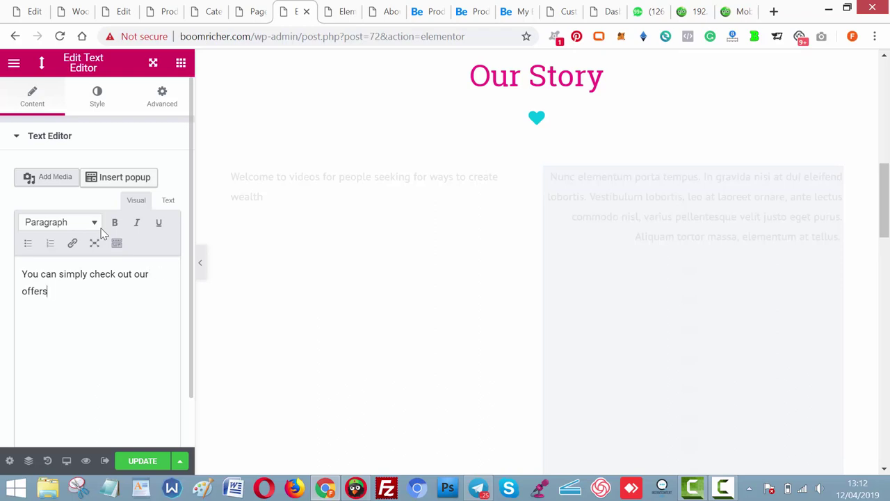
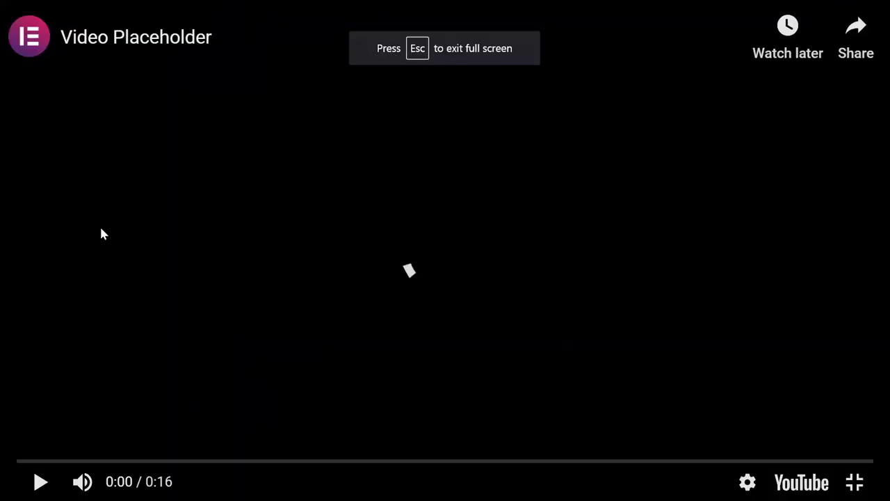
Exit the video's full-screen preview and switch to the next browser tab.
key(Escape)
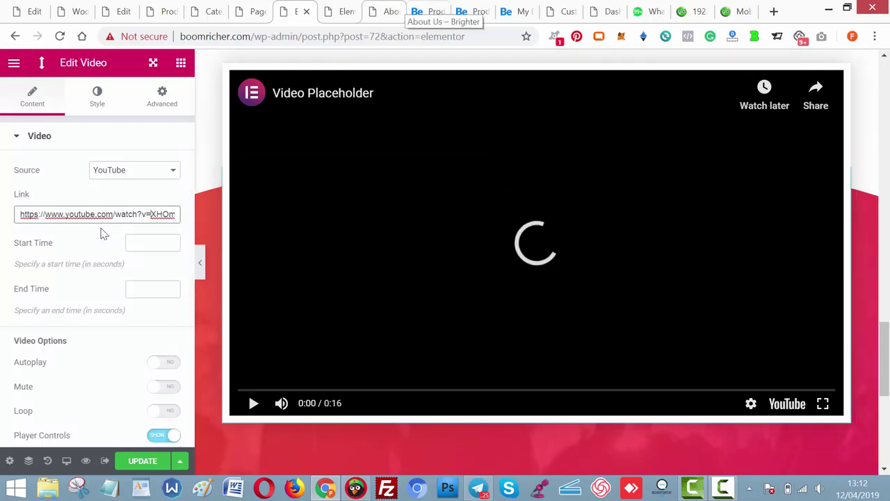
key(ctrl+Tab)
key(ctrl+Tab)
key(ctrl+Tab)
key(ctrl+Tab)
key(ctrl+Tab)
key(ctrl+Tab)
key(ctrl+Tab)
key(ctrl+Tab)
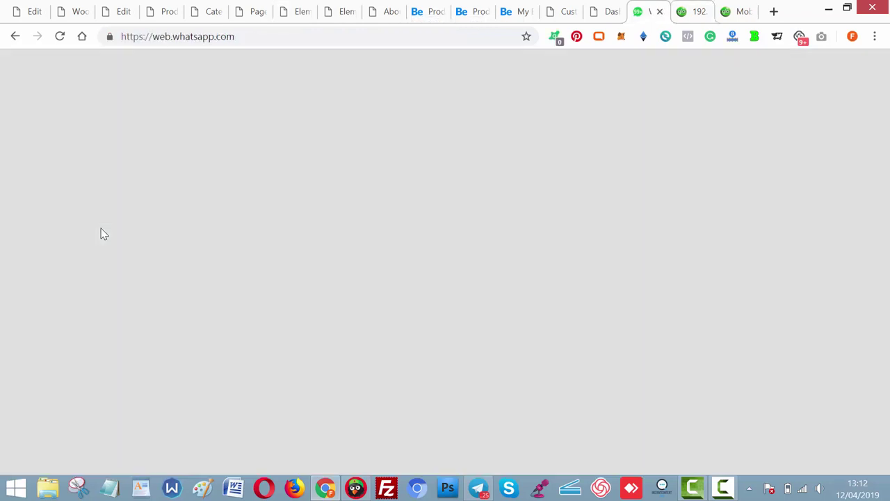
Load YouTube, open video EeWAj81yMSM's watch page and select its address to copy.
key(ctrl+Tab)
key(ctrl+l)
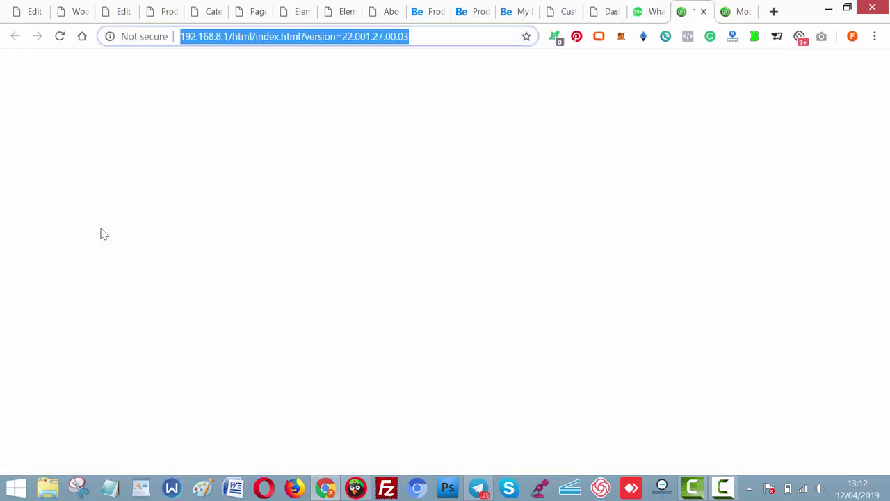
text(Youtube)
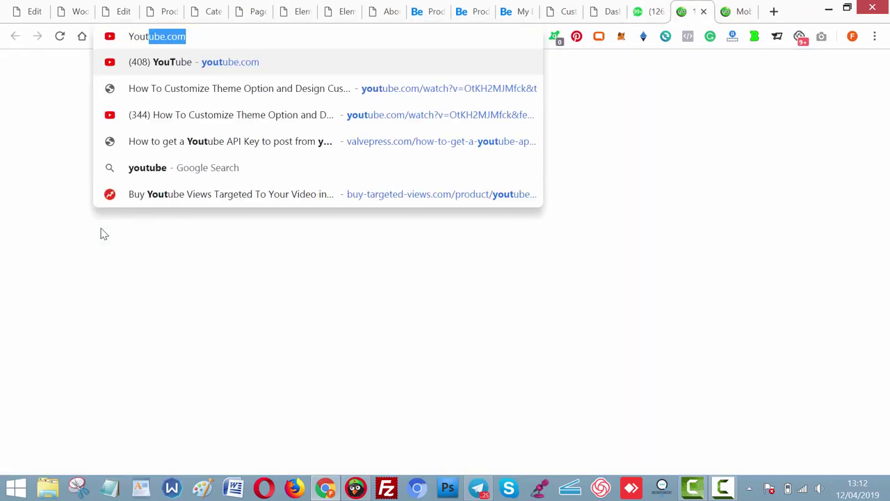
key(Return)
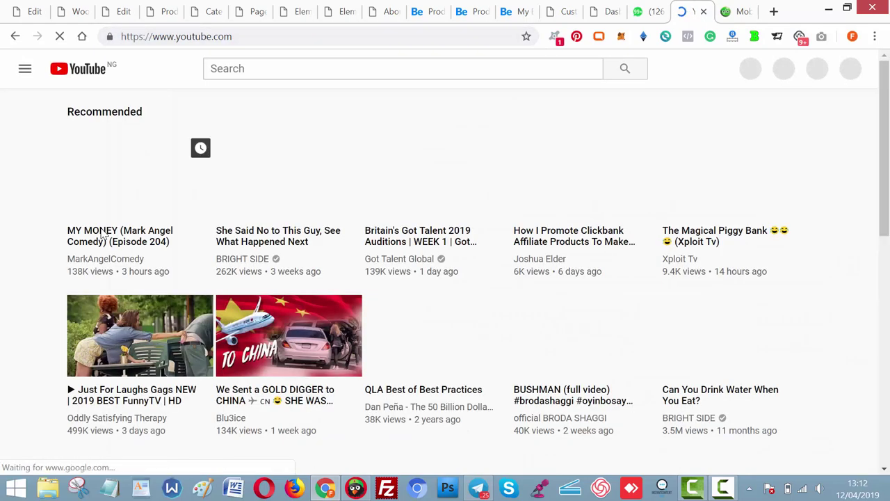
click(101, 234)
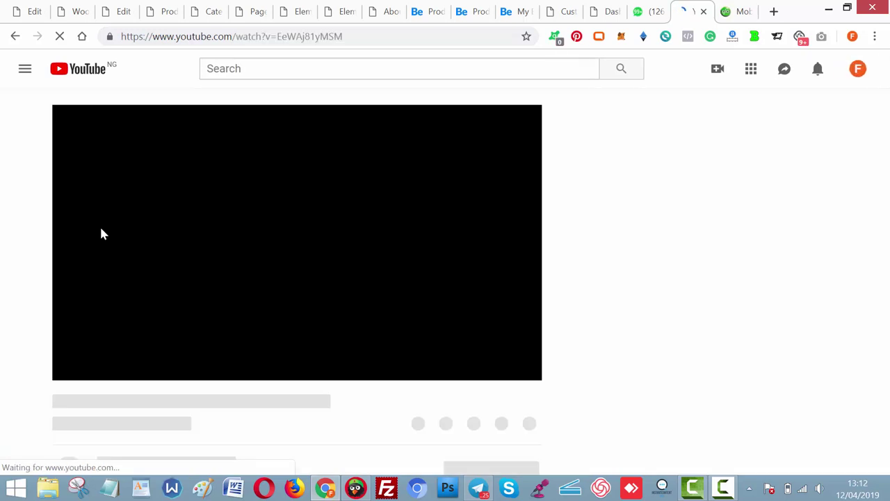
key(ctrl+l)
key(ctrl+c)
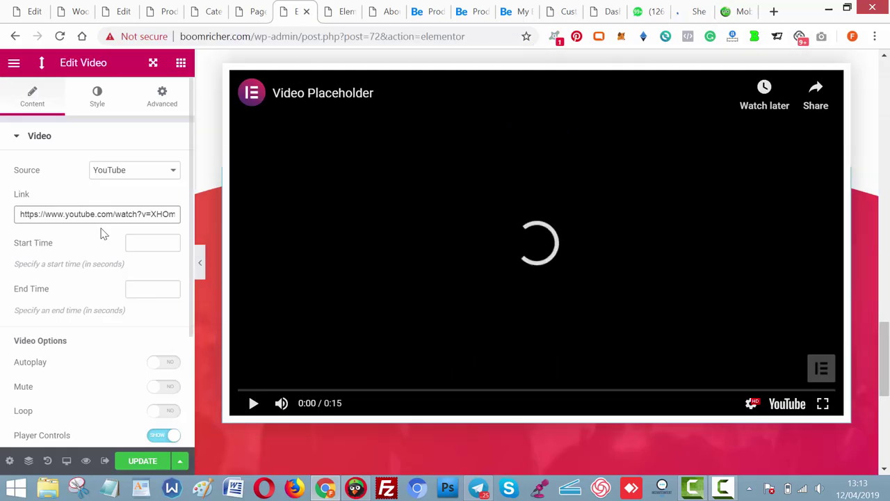
Replace the video widget's Link with the copied YouTube URL, then return to WordPress.
key(ctrl+a)
key(ctrl+v)
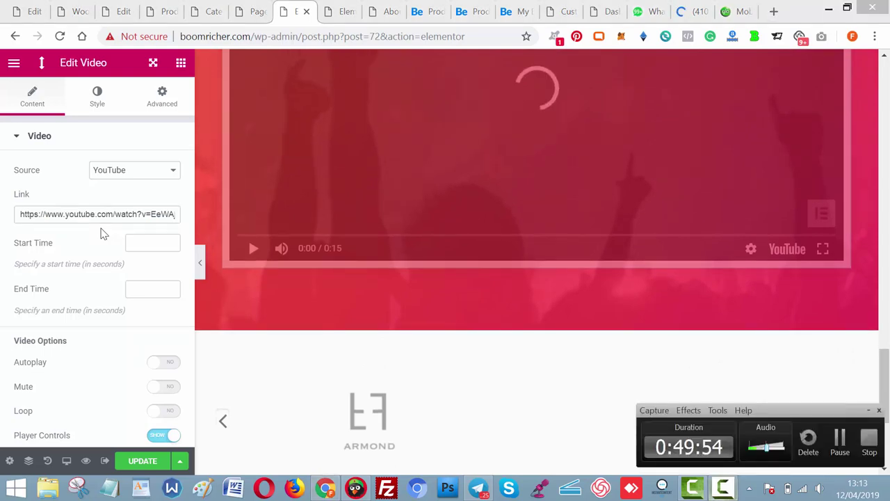
key(alt+Tab)
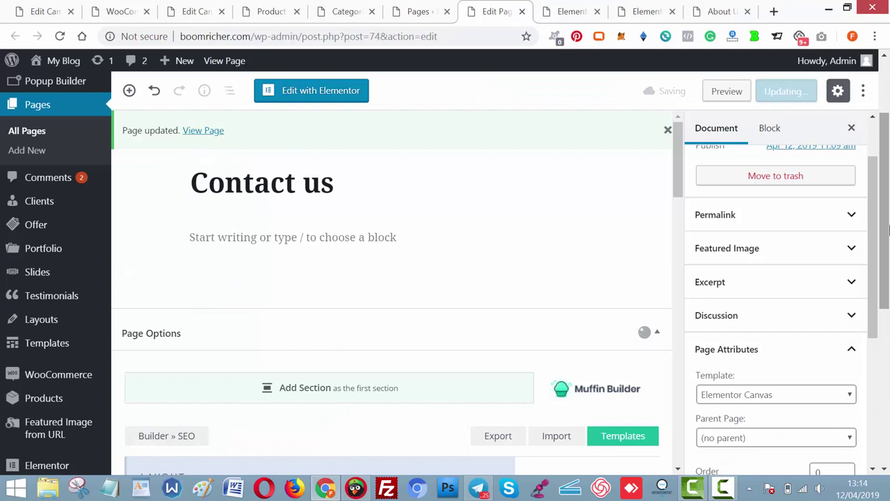
Open the Contact us page in Elementor, reaching its empty canvas.
click(332, 93)
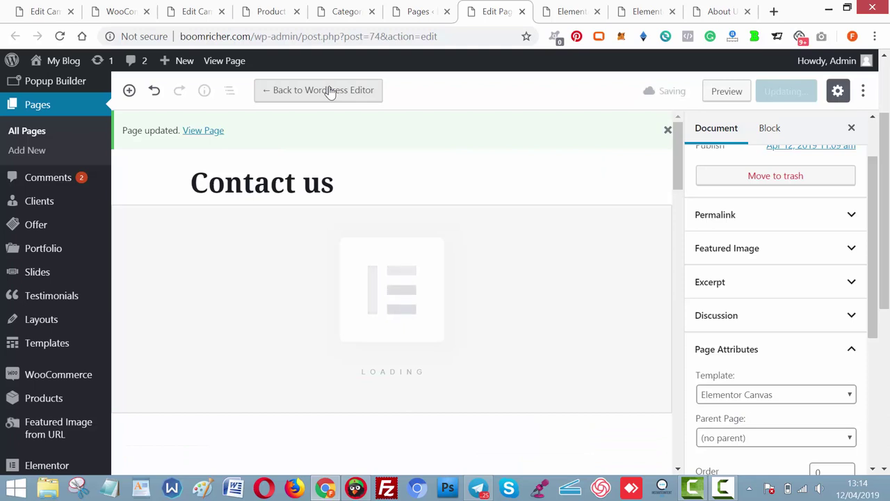
click(724, 487)
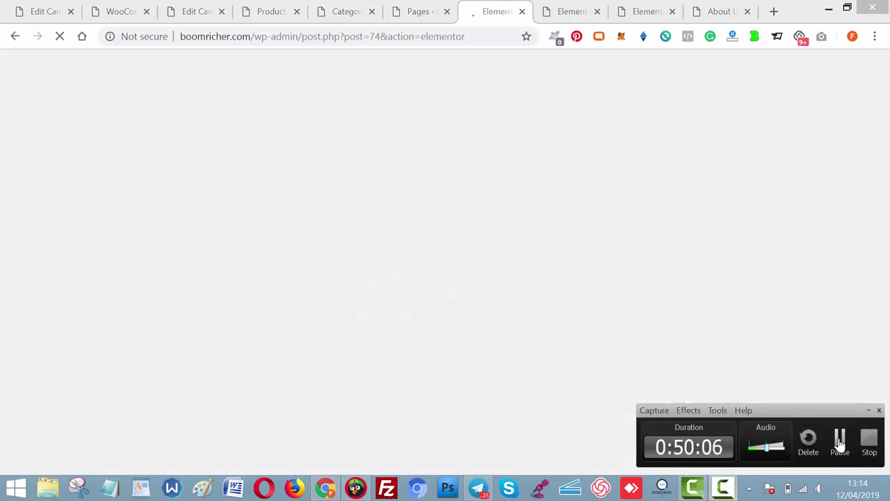
click(840, 442)
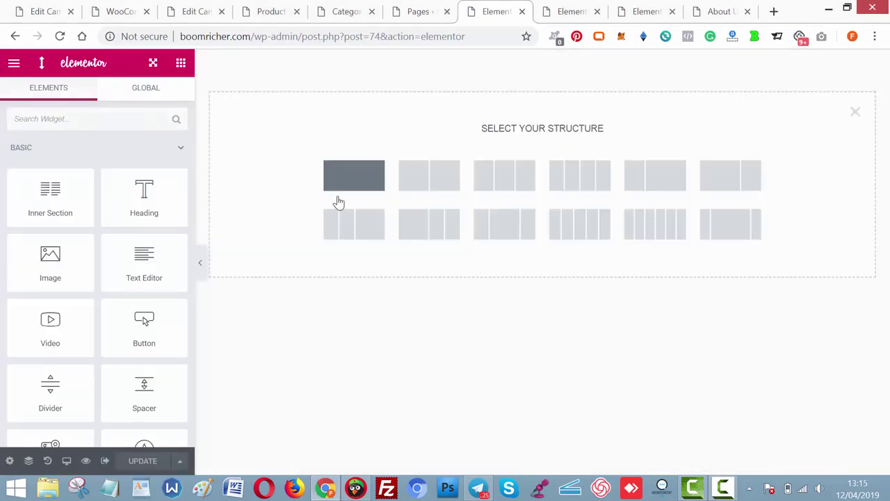
Add a one-column section and place a Default Navmenu widget in it.
click(368, 183)
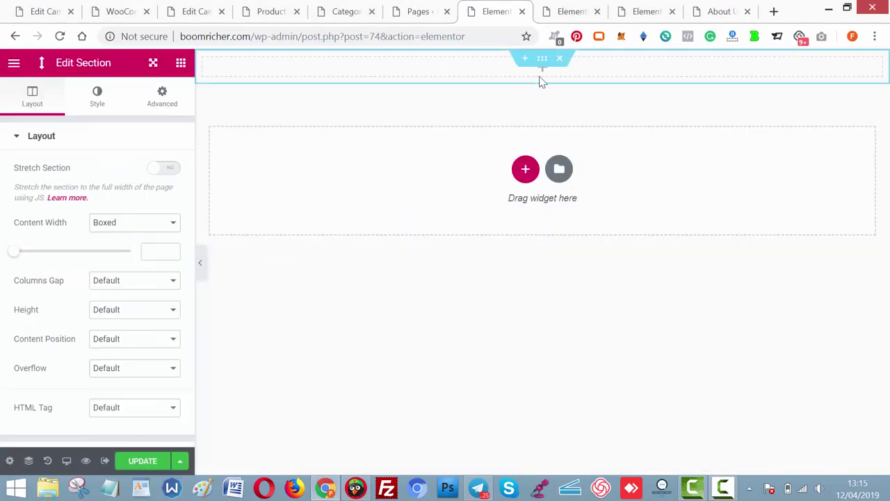
click(133, 125)
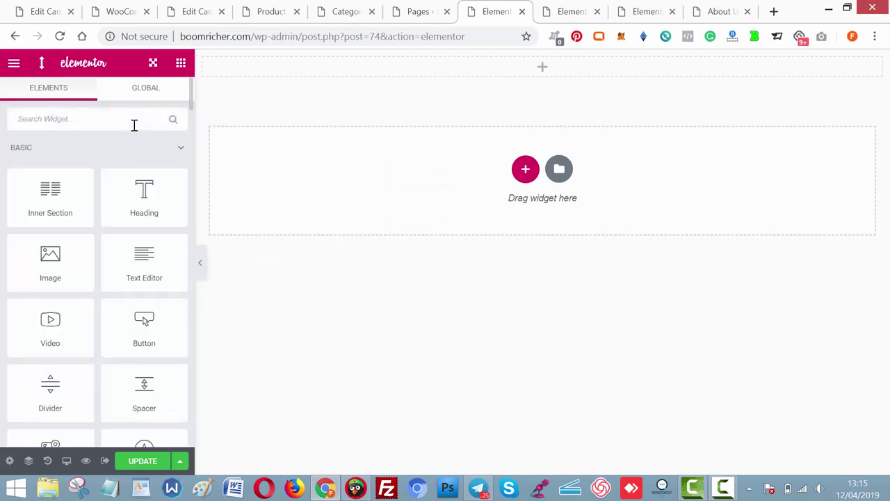
text(men)
click(25, 148)
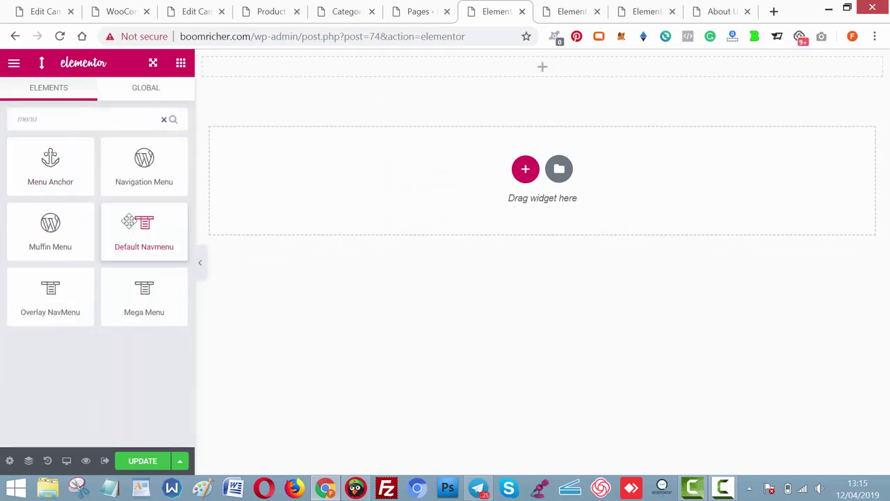
drag(125, 221, 523, 64)
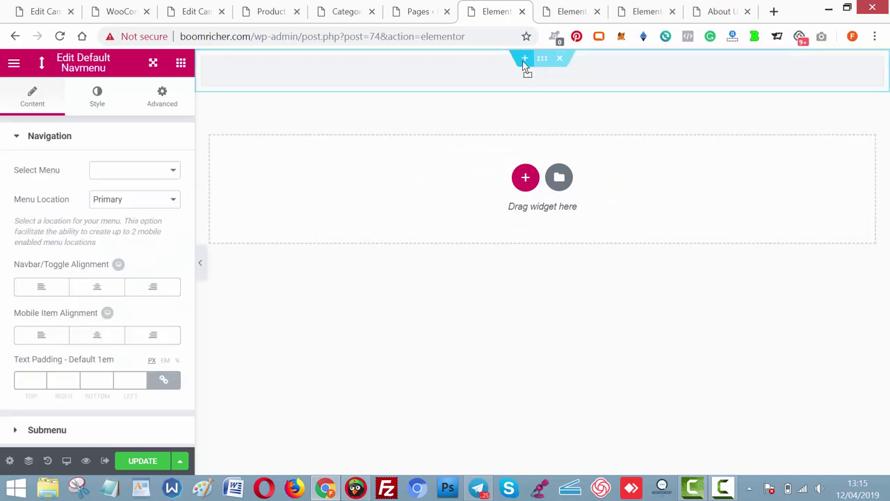
Centre-align the navigation bar and set its menu to Main Menu.
click(97, 288)
click(141, 180)
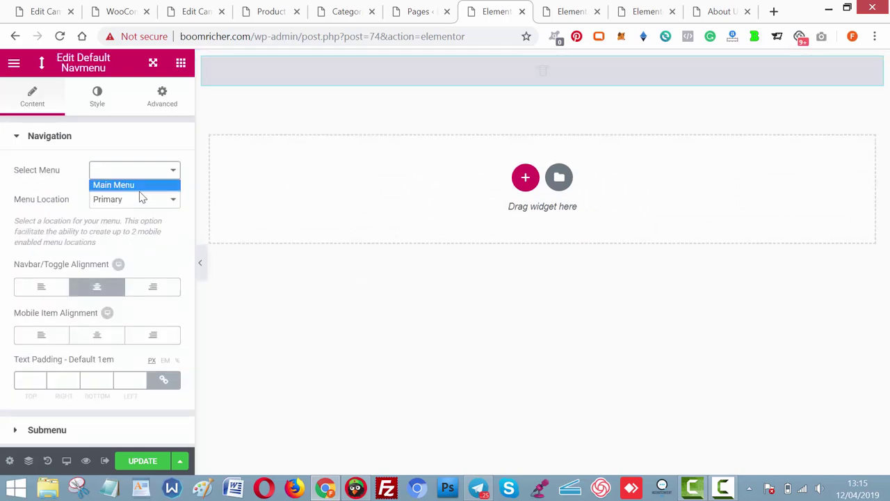
click(139, 199)
click(147, 174)
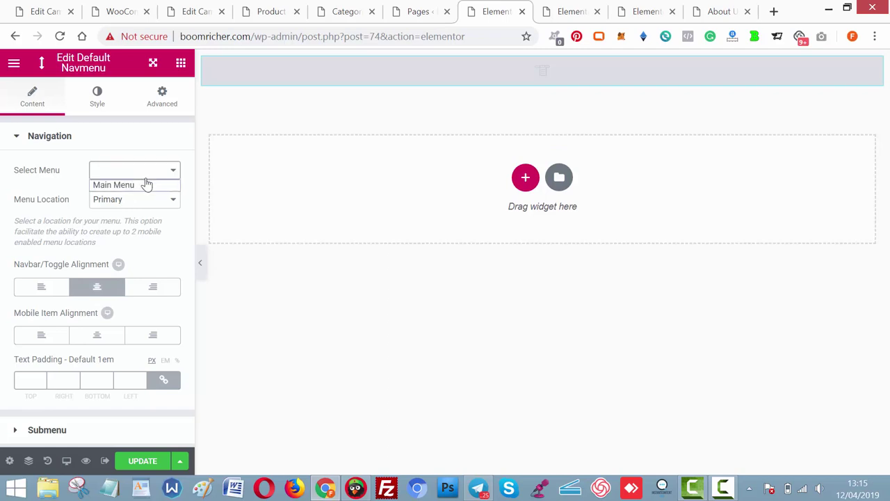
click(147, 173)
click(147, 174)
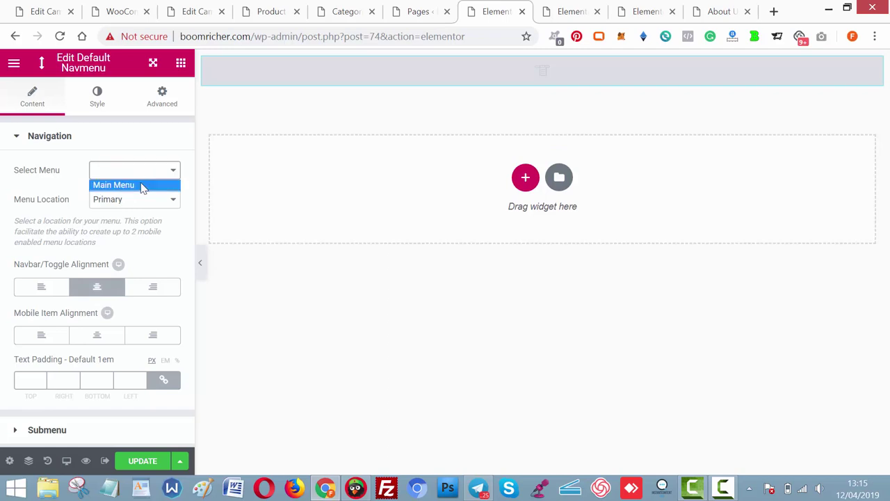
click(143, 184)
Add a one-column section below the menu, then delete the extra empty section.
click(526, 188)
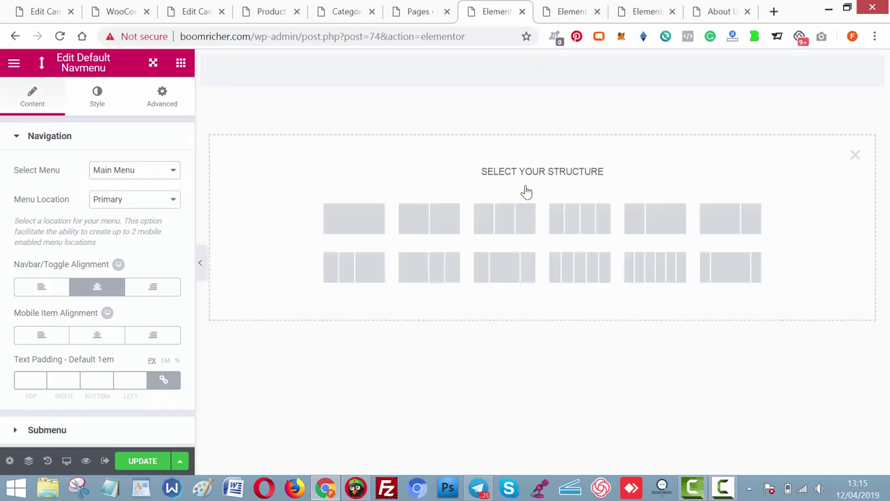
click(361, 229)
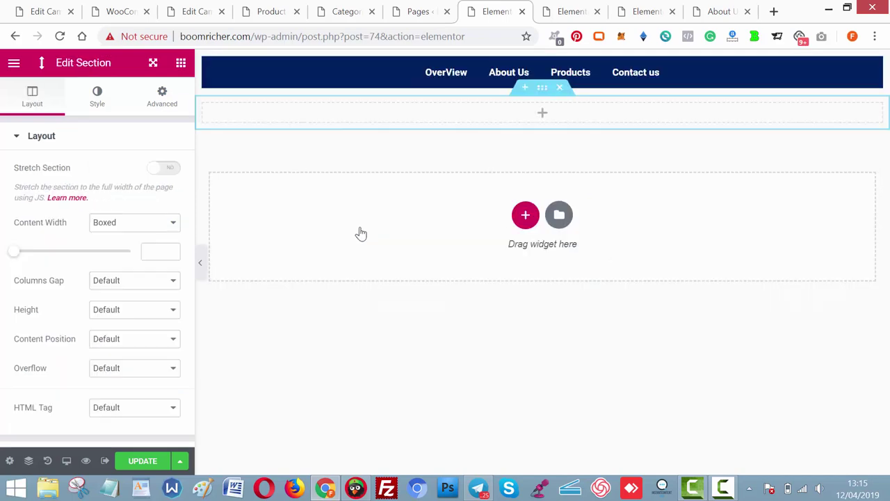
click(543, 114)
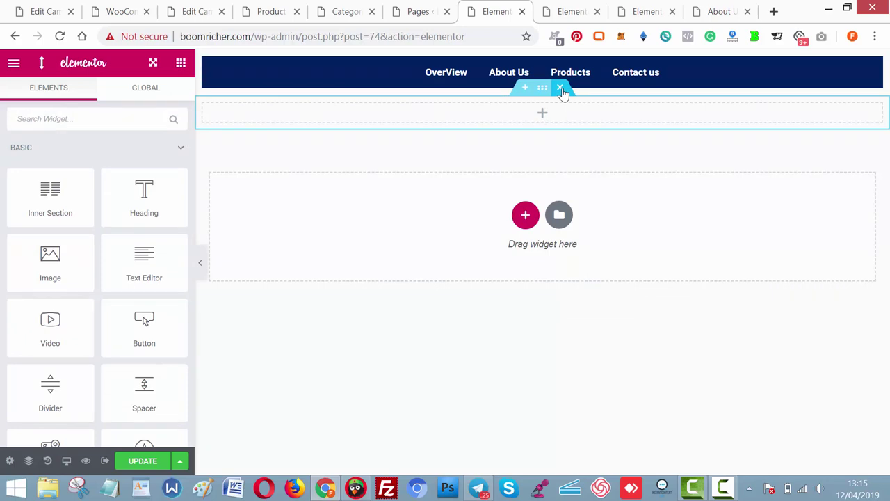
click(562, 89)
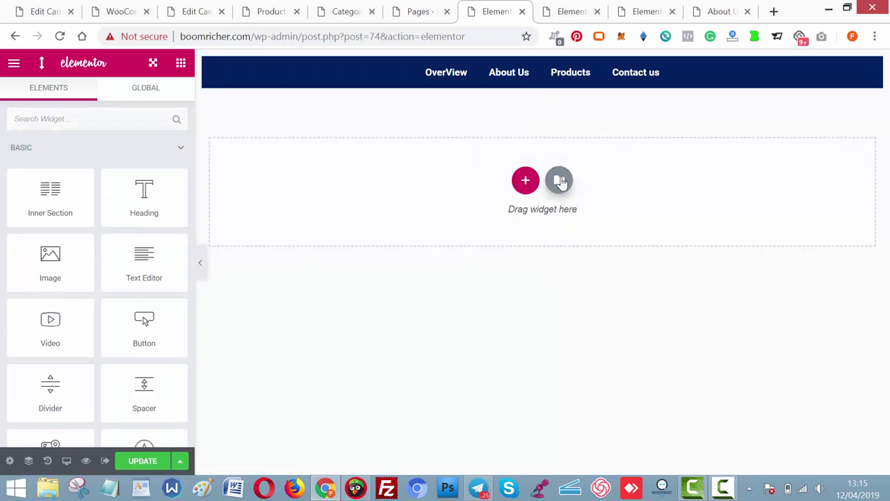
Insert the 'Looking Forward' contact page template found by searching 'cont' in the library.
click(560, 181)
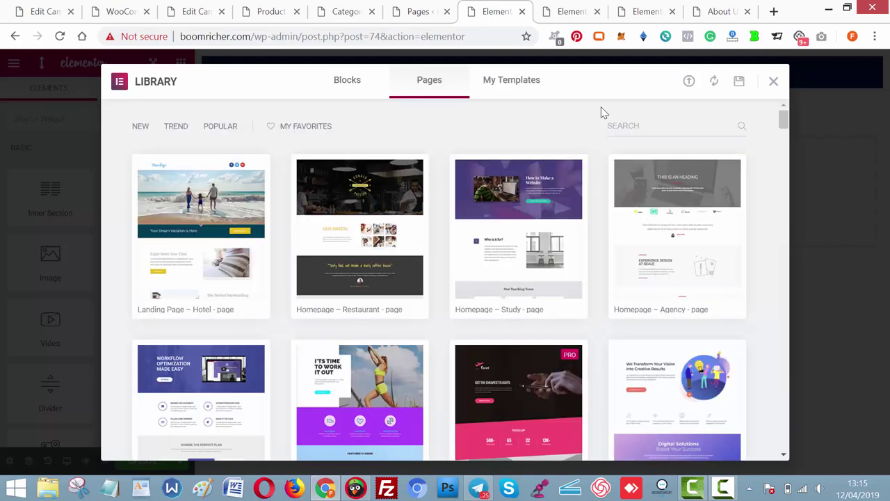
click(658, 127)
text(con)
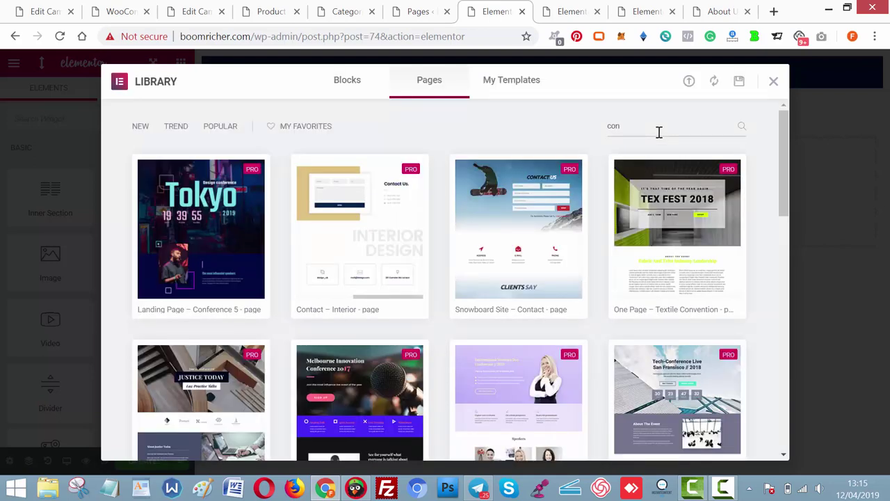
text(ta)
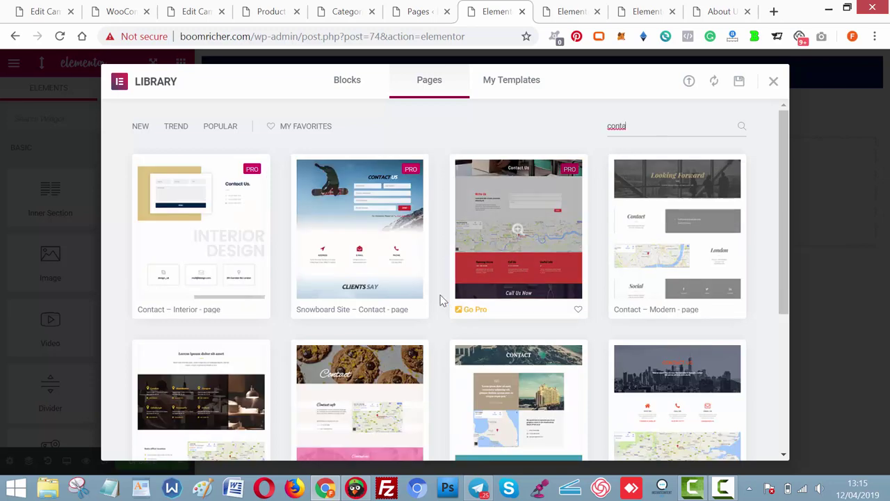
mouse_move(225, 265)
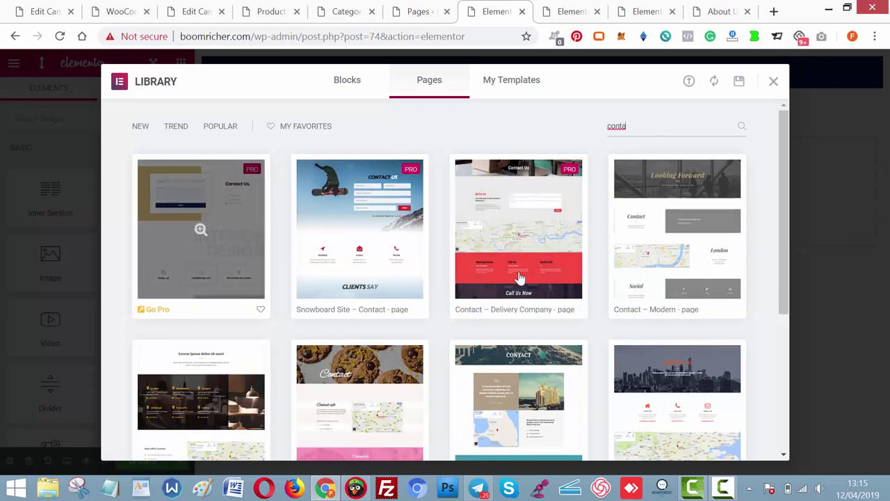
mouse_move(641, 251)
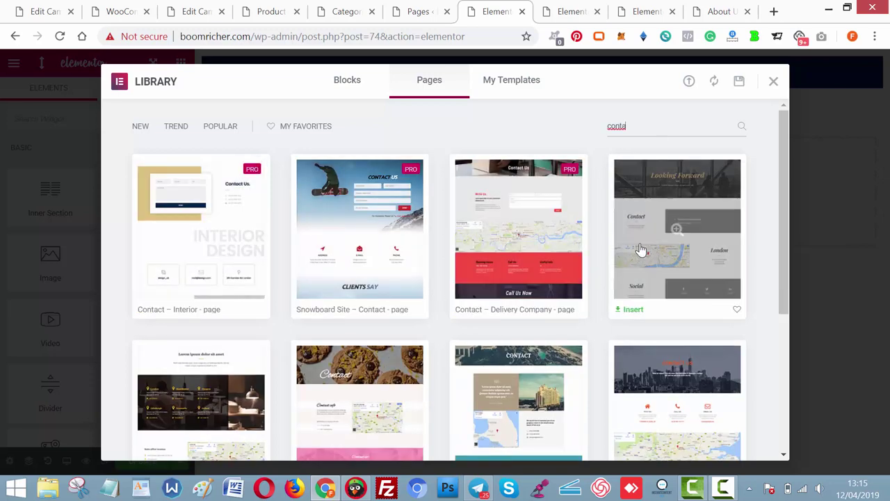
click(633, 310)
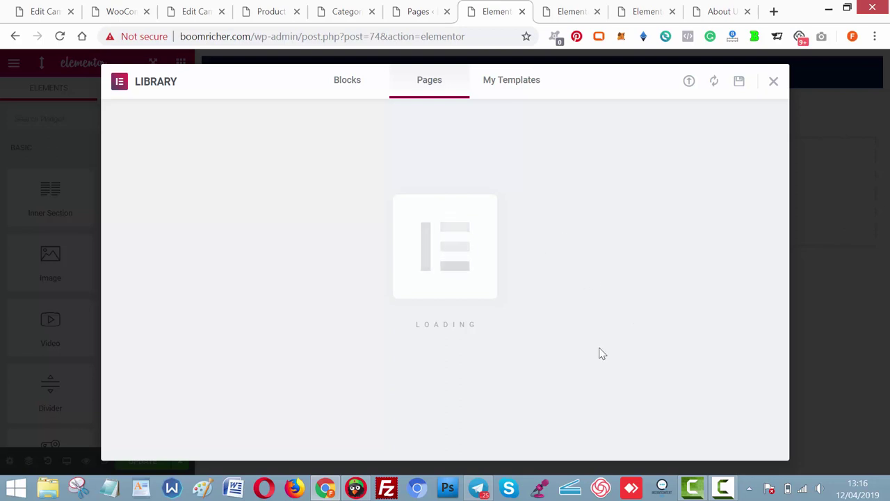
click(724, 489)
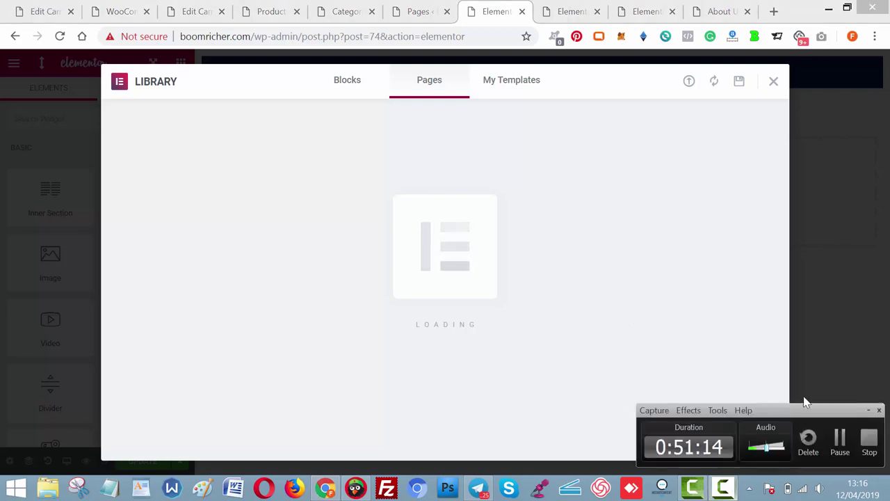
click(839, 437)
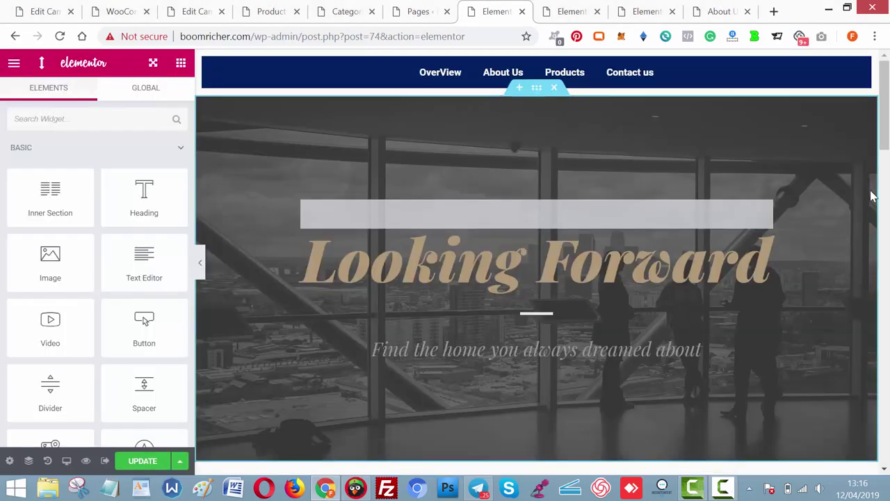
Change the hero subtitle under Looking Forward to 'To talk With You'.
drag(888, 112, 888, 144)
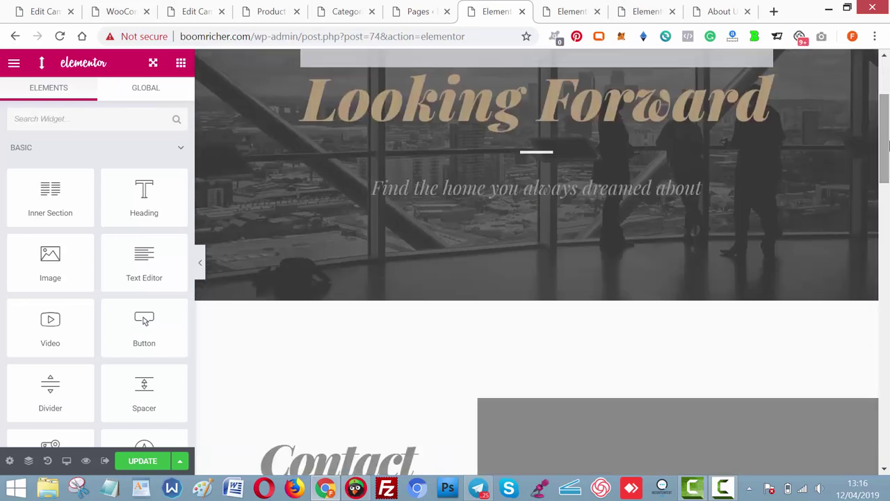
click(598, 182)
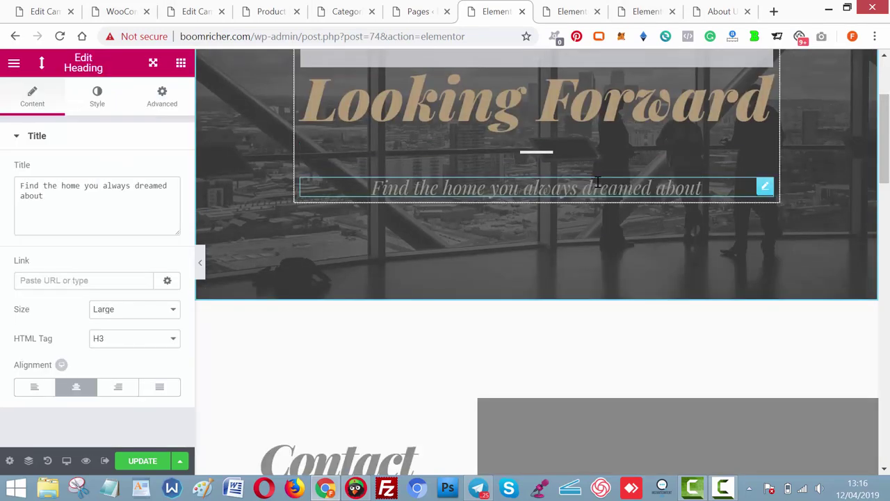
click(125, 225)
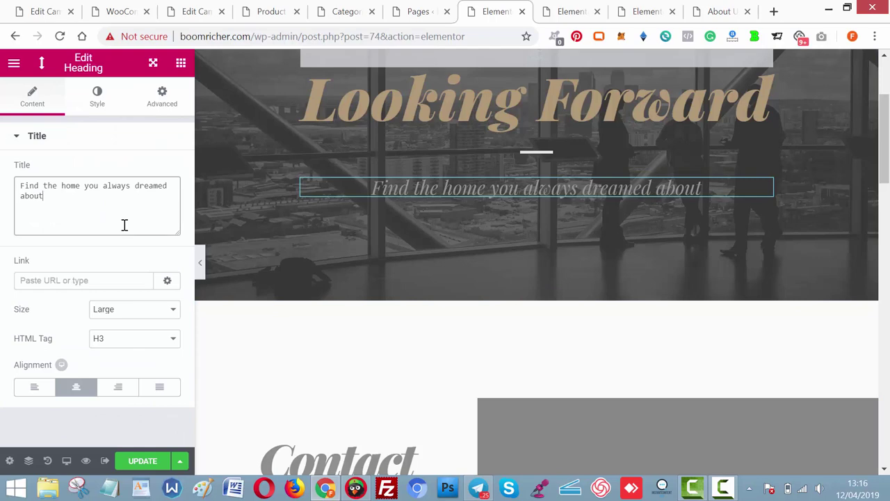
key(ctrl+a)
text(To)
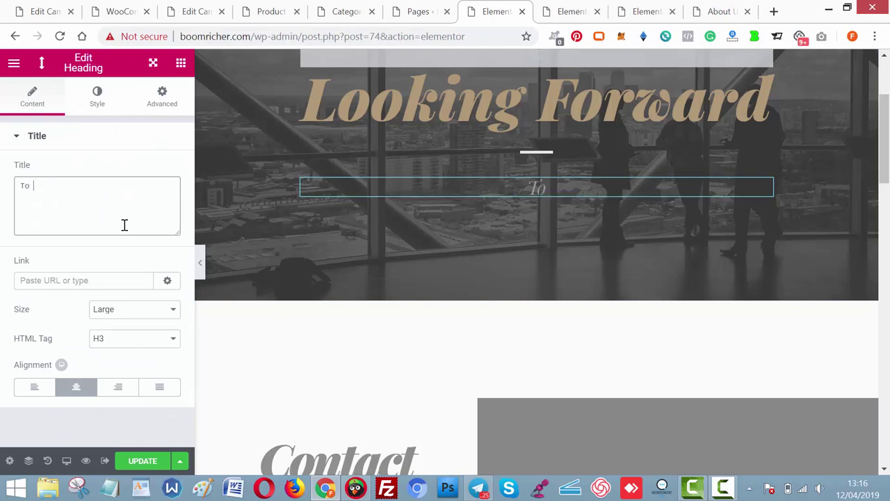
text( talk With)
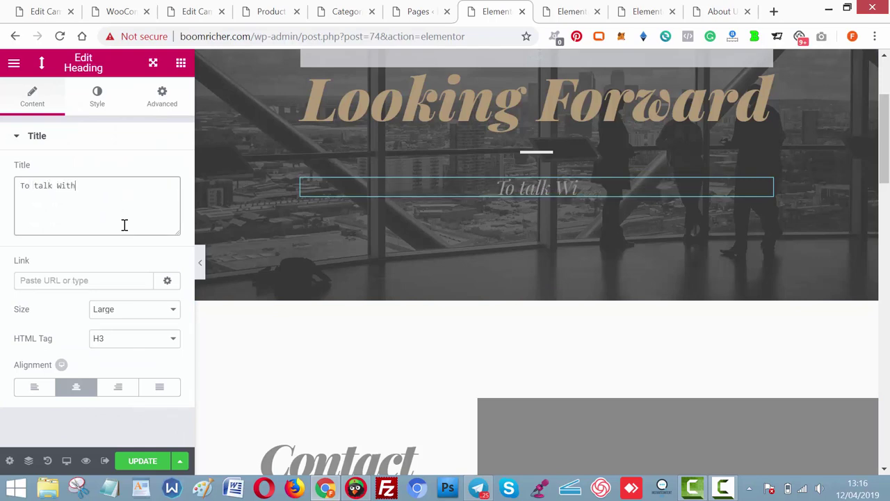
text( You)
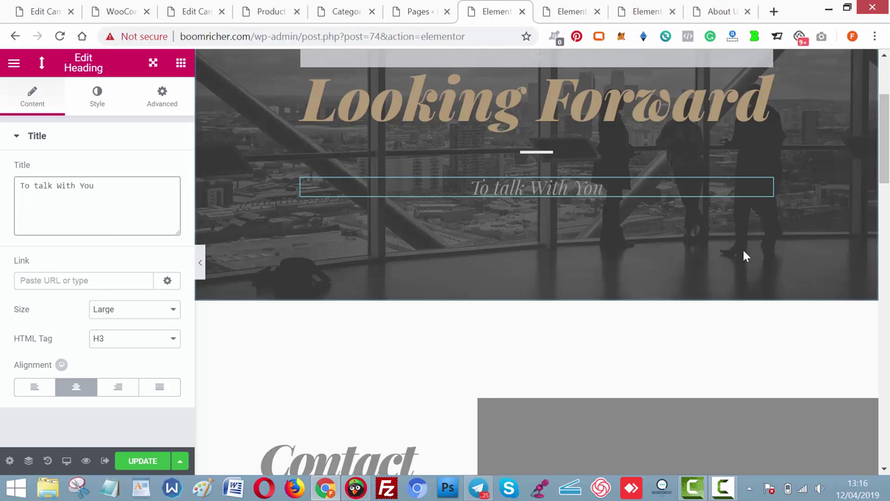
Replace the contact list's placeholder e-mail entry with the site's support e-mail address.
drag(885, 146, 887, 197)
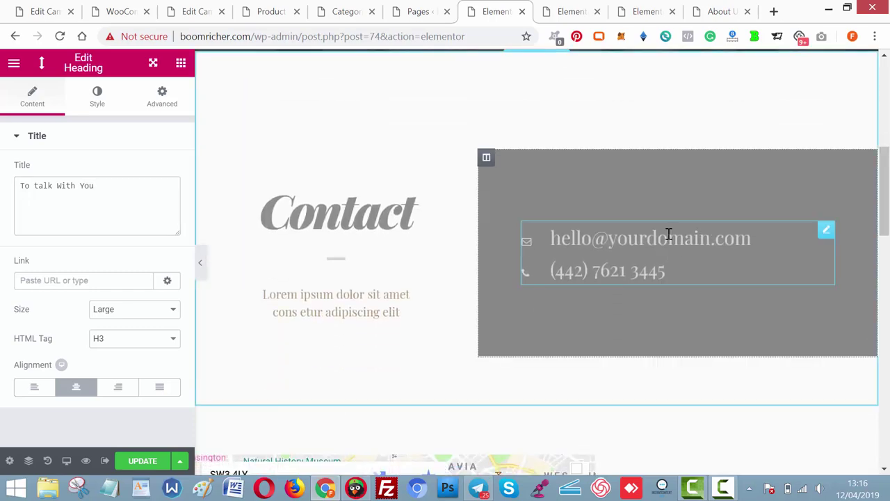
click(669, 234)
click(106, 221)
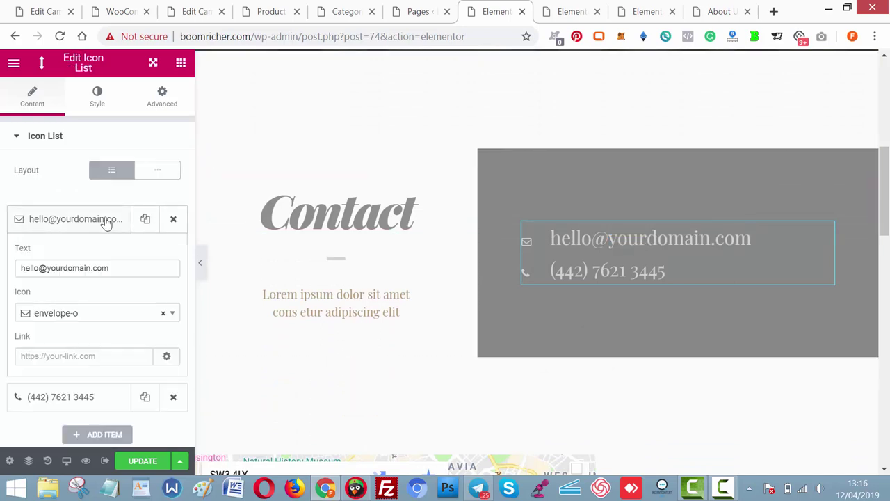
click(120, 268)
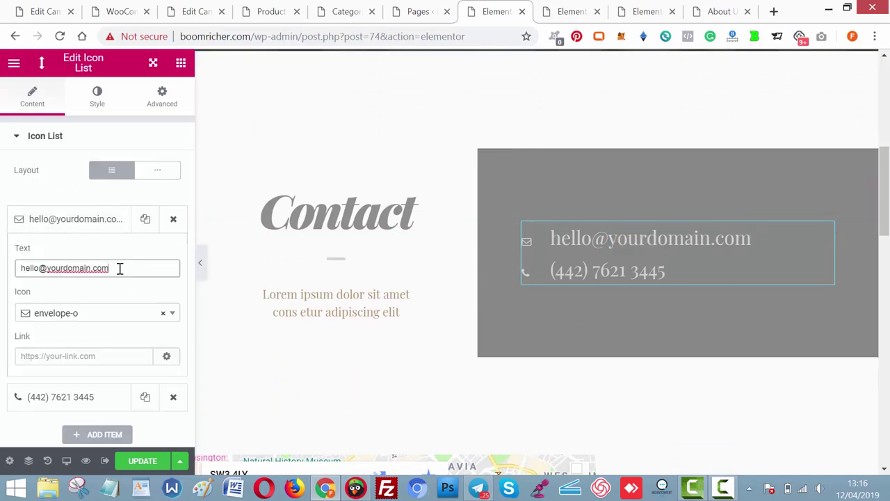
key(ctrl+a)
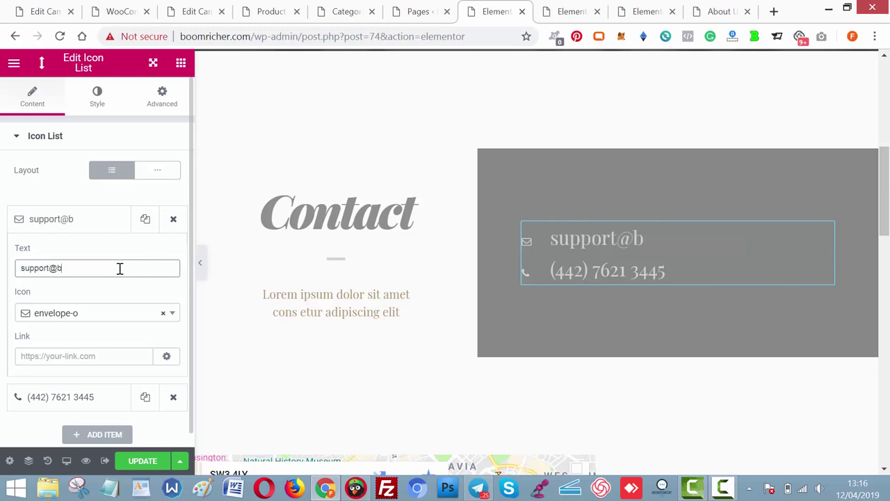
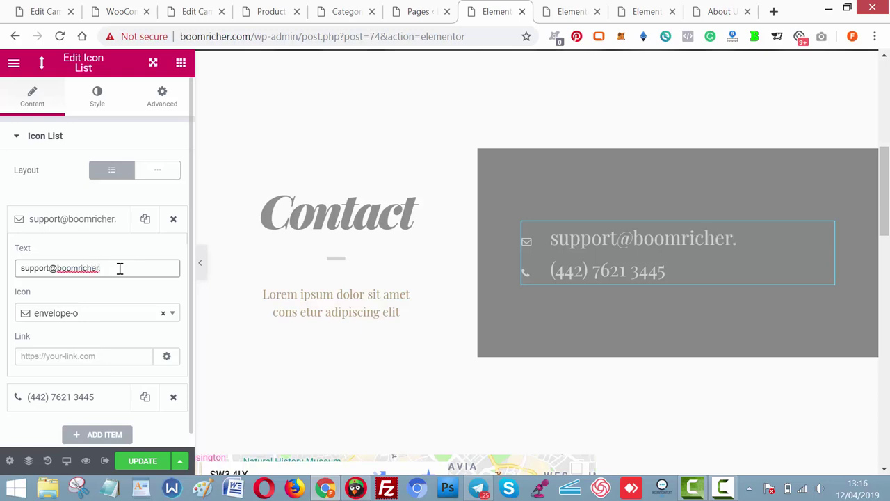
Rewrite the Lorem ipsum heading under Contact as 'We are always available' and 'Say Hi today'.
click(456, 299)
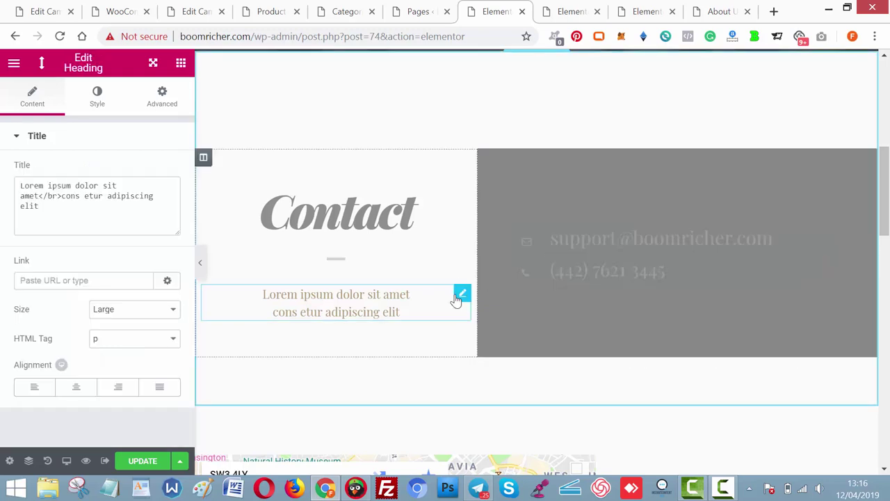
click(148, 216)
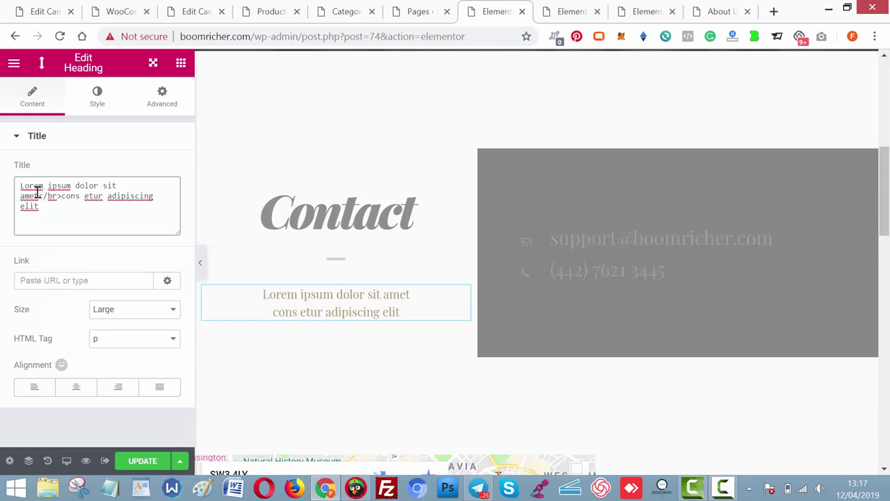
drag(37, 194, 18, 185)
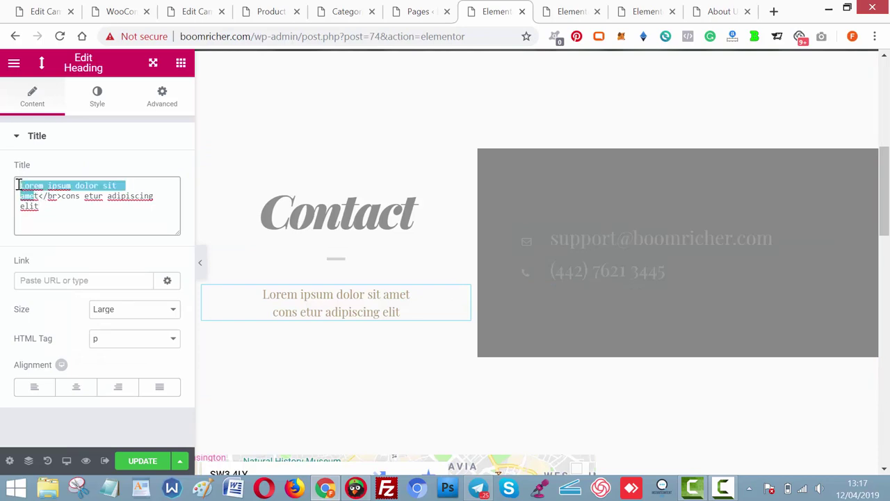
text(We are al)
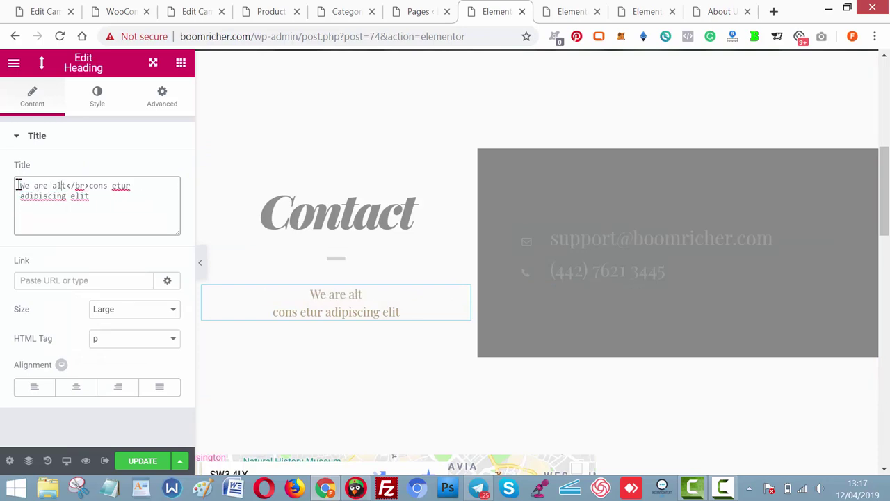
text(a)
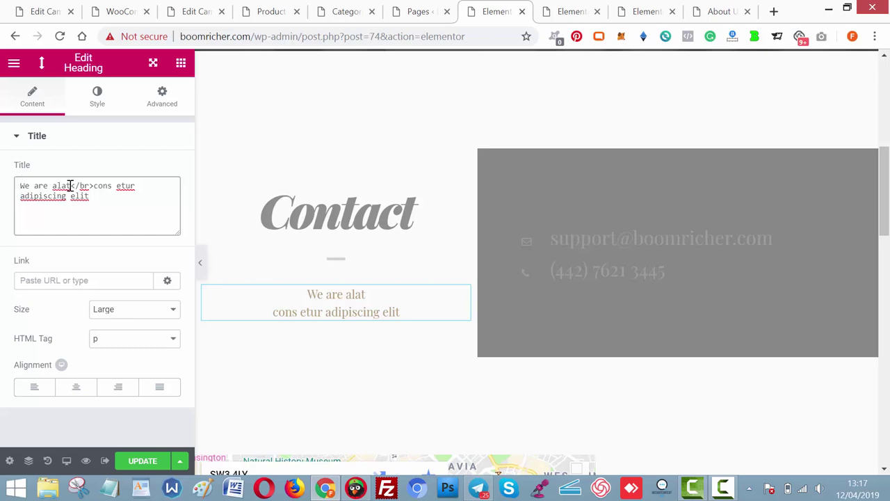
key(Delete)
key(BackSpace)
text(ways available)
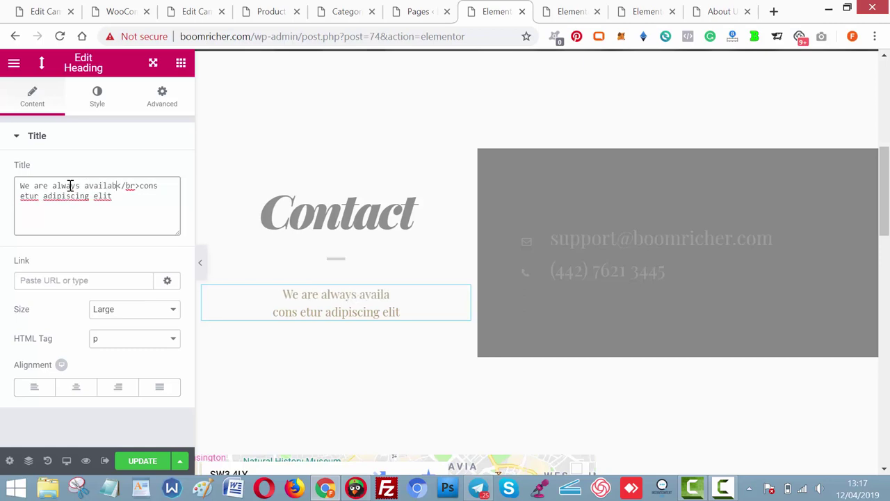
shift+click(149, 185)
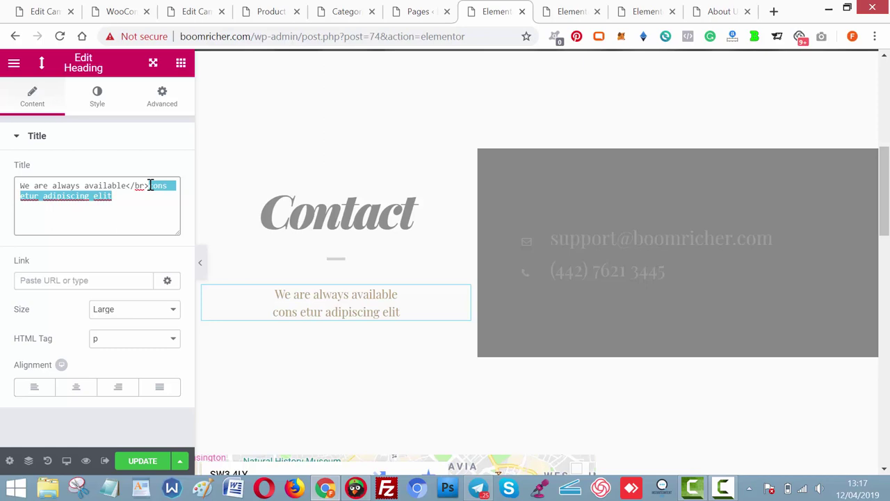
text(Say Hi )
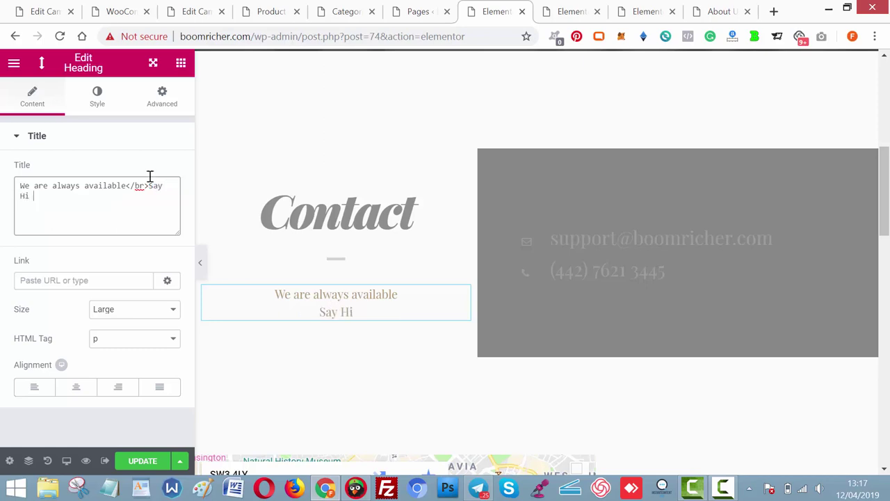
text(today)
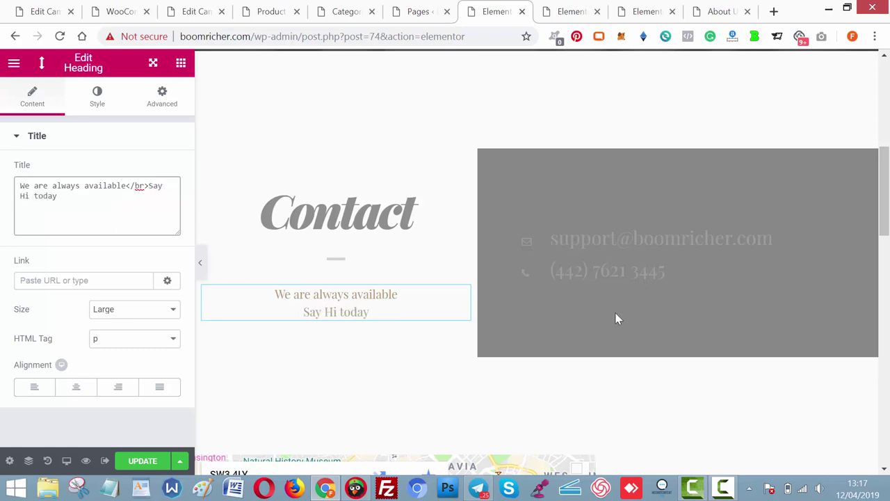
drag(884, 222, 884, 286)
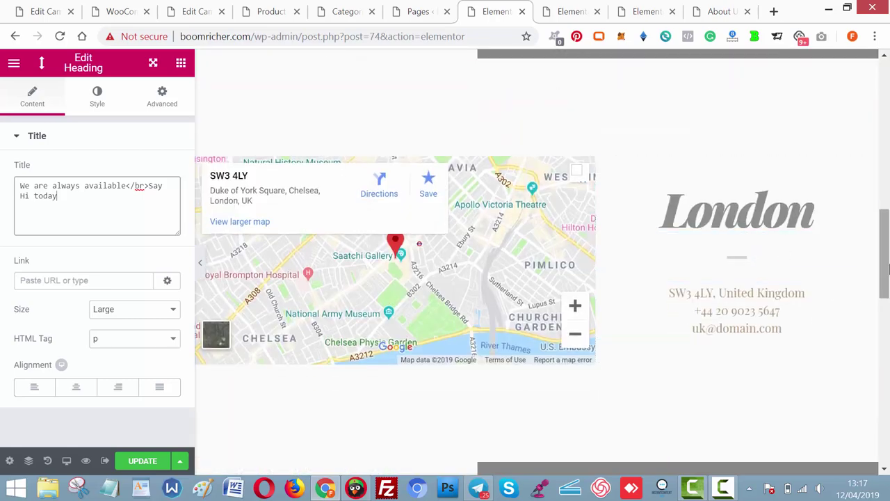
Rename the London heading beside the map to 'USA'.
click(737, 212)
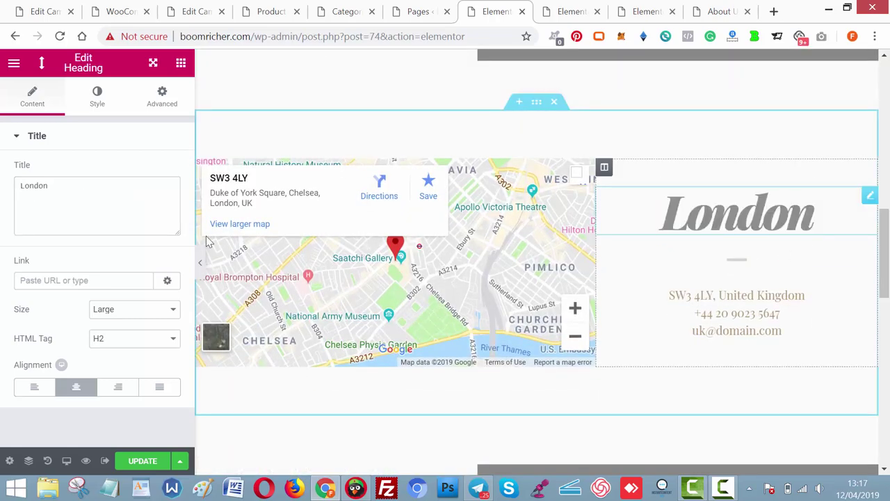
click(111, 213)
key(ctrl+a)
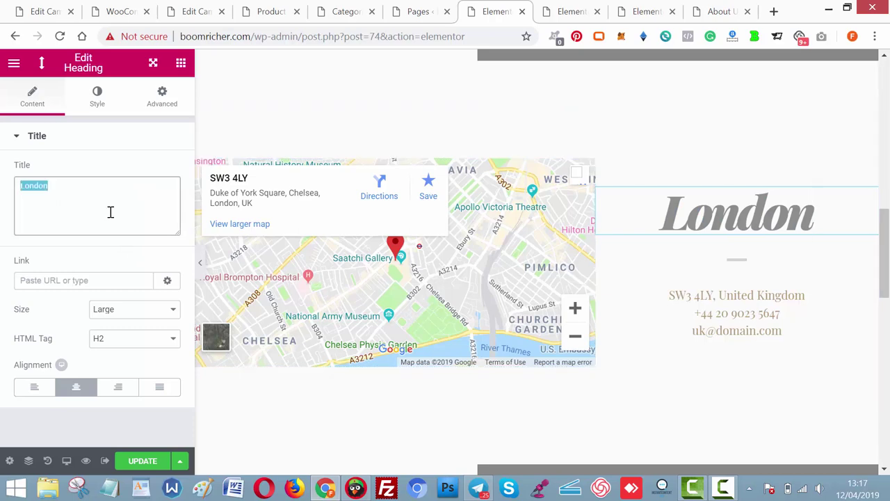
text(USA)
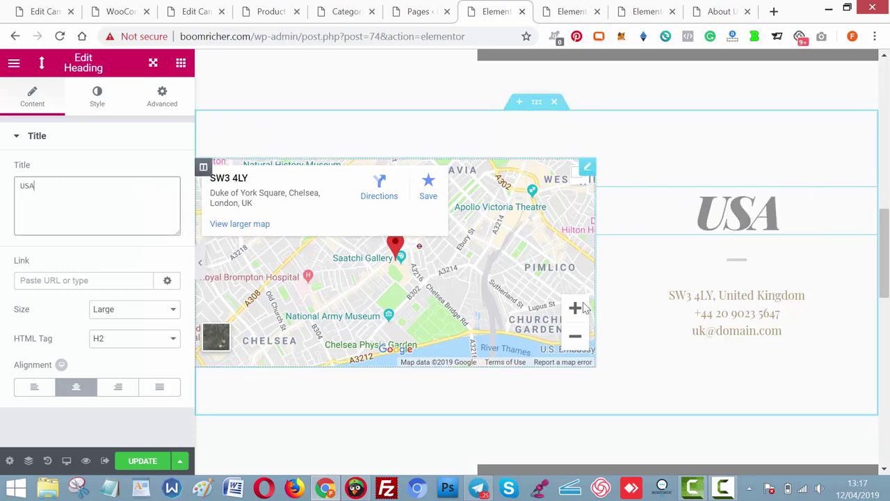
Change 'Kingdom' to 'States' in the address and swap in the support e-mail address.
click(739, 310)
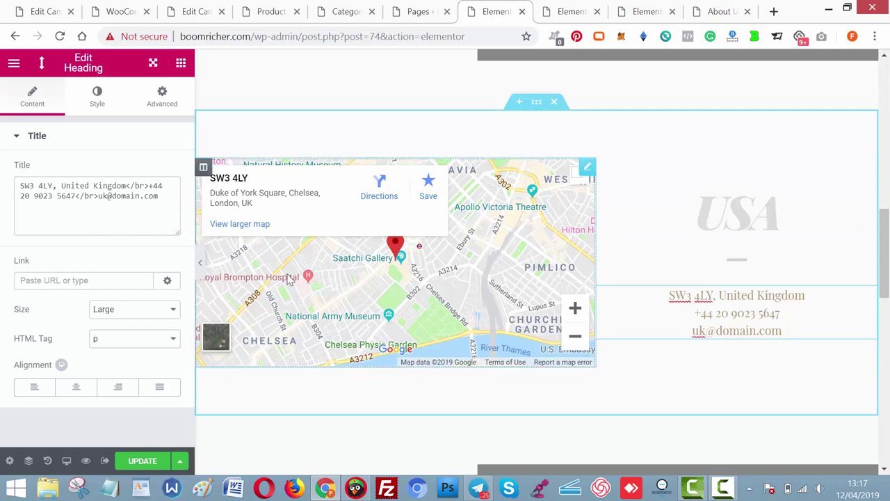
drag(125, 185, 90, 185)
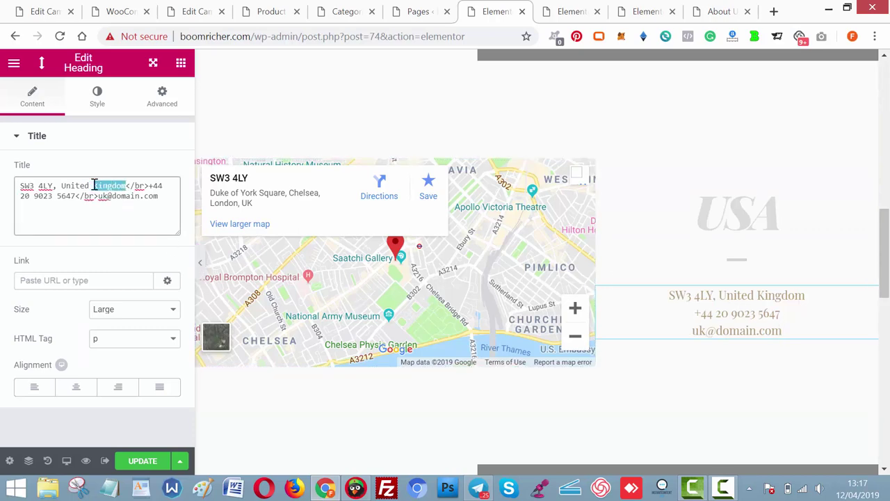
text(States)
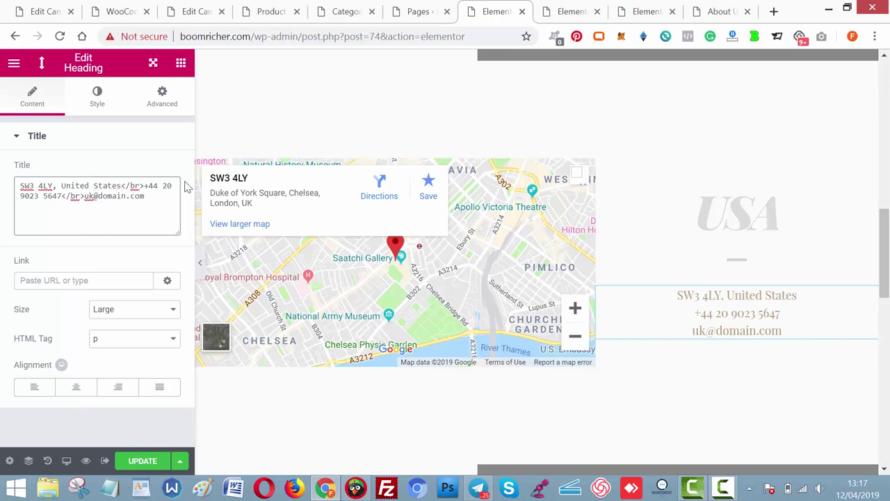
drag(148, 197, 91, 197)
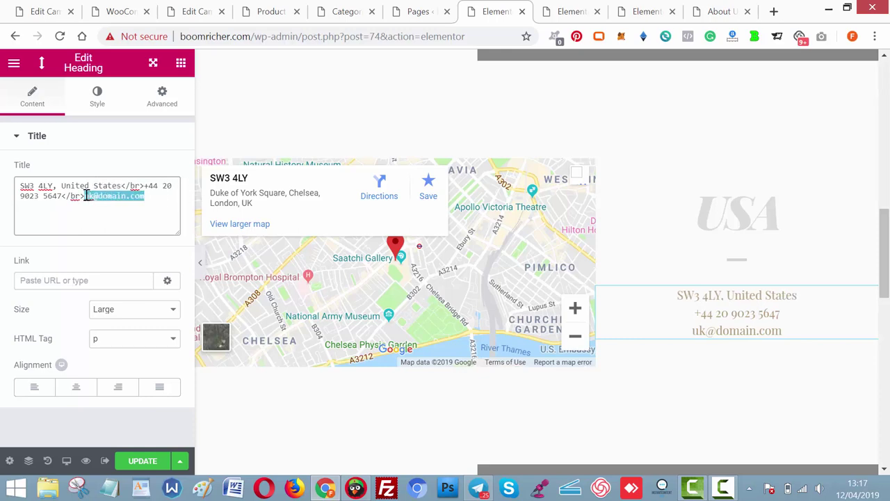
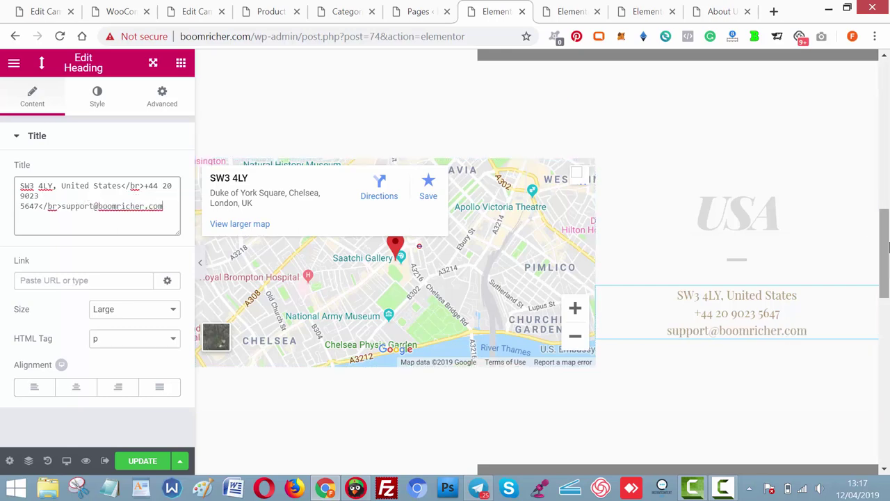
scroll(401, 181, down, 5)
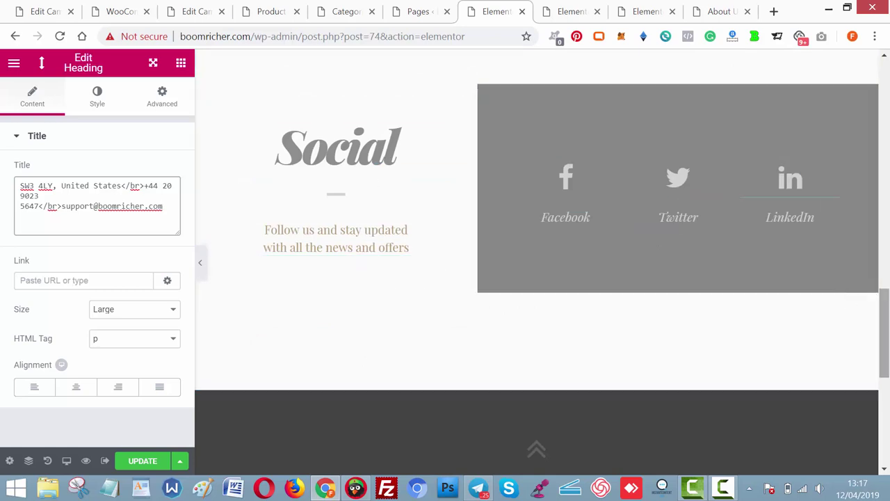
Delete the dark Jobs, Press and Finance section from the page bottom.
drag(885, 363, 886, 437)
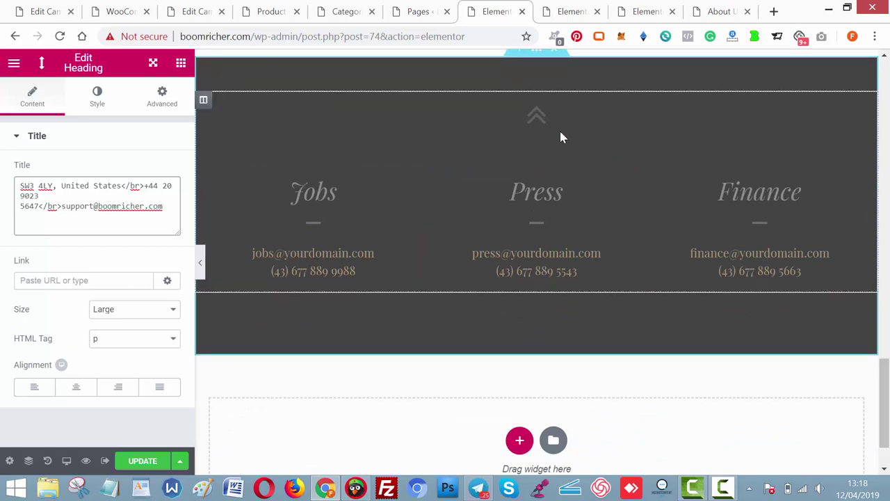
scroll(888, 383, up, 3)
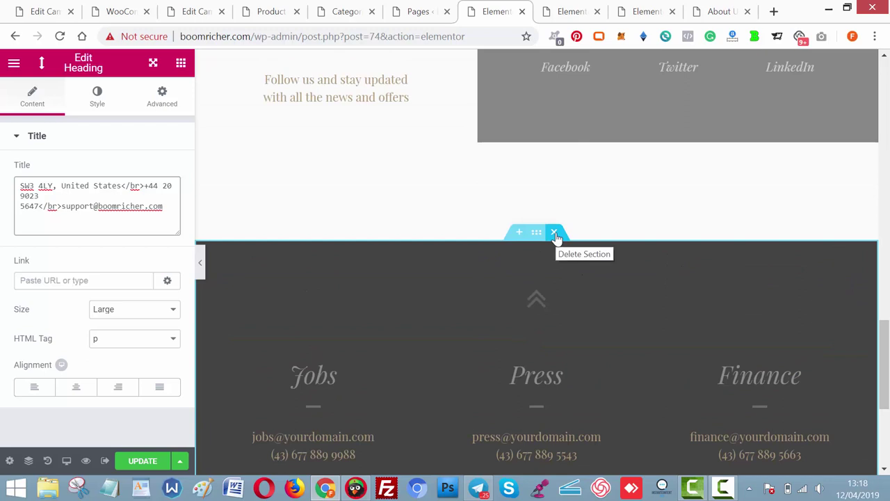
click(554, 233)
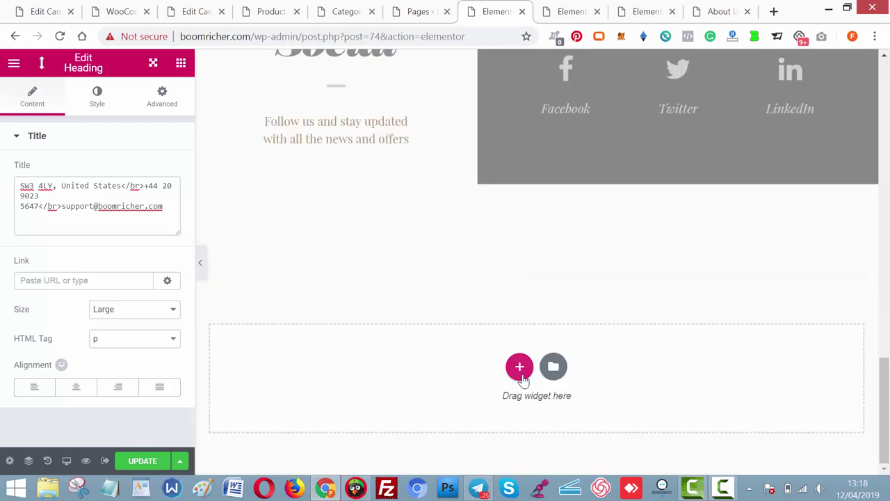
click(520, 366)
Add a one-column section containing a centre-aligned Button widget.
click(350, 380)
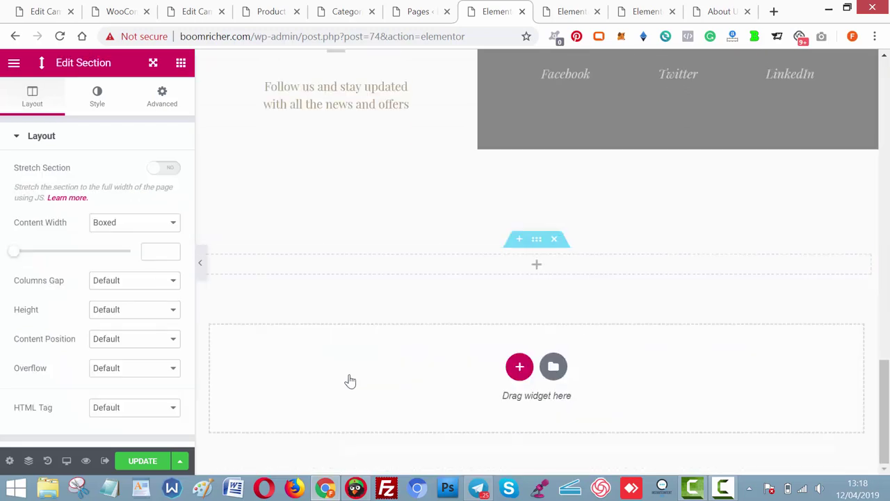
click(537, 268)
drag(163, 341, 521, 264)
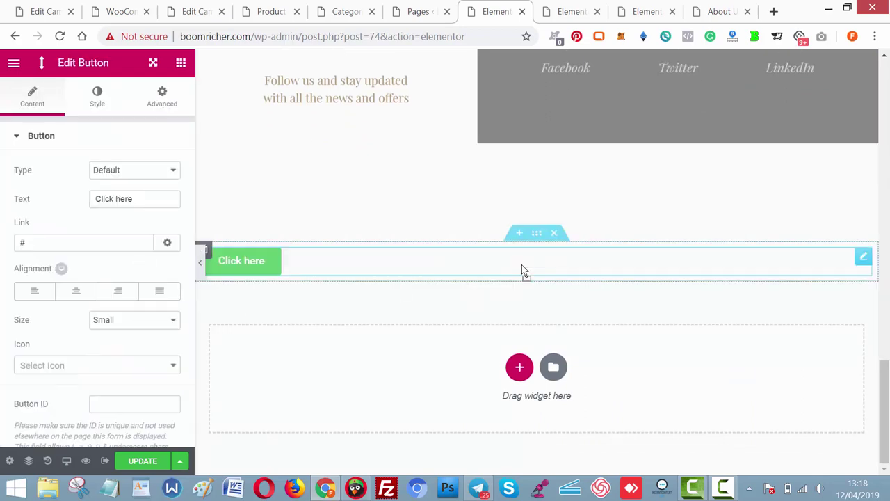
click(78, 290)
Label the button 'Get Our Offers Today' and leave its link empty.
click(133, 202)
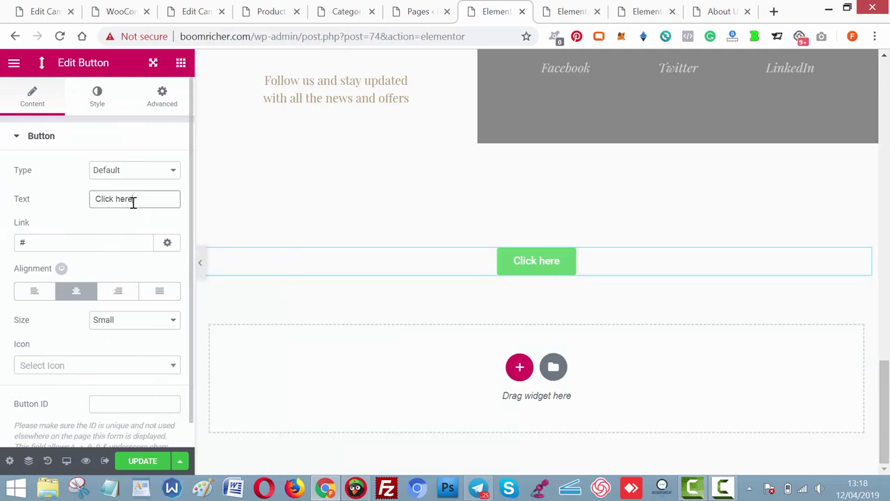
key(ctrl+a)
text(Get O)
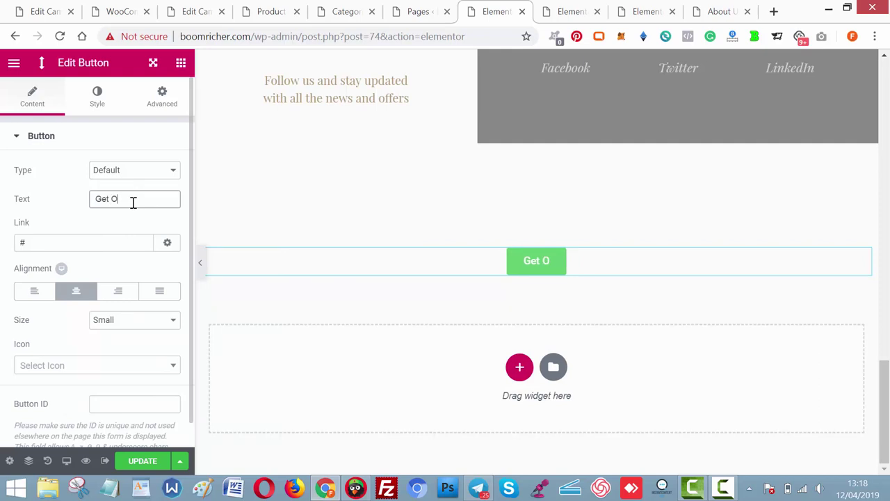
text(ur Offers Today)
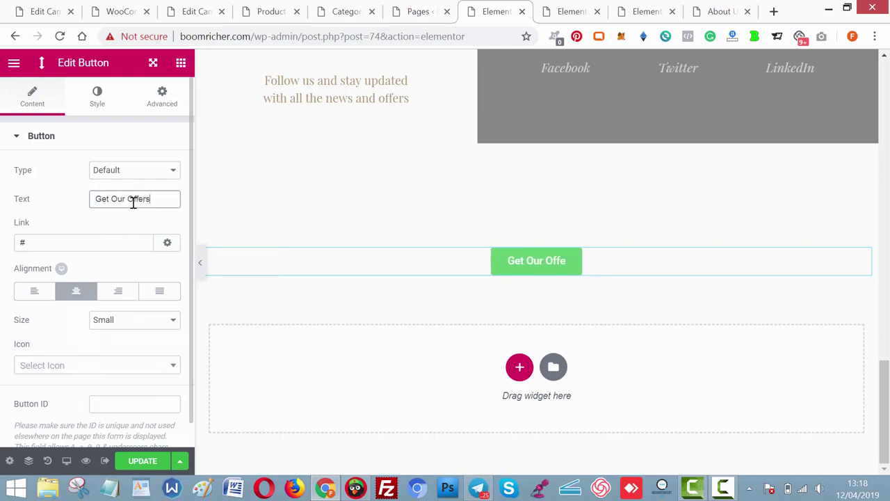
click(99, 239)
key(BackSpace)
key(ctrl+v)
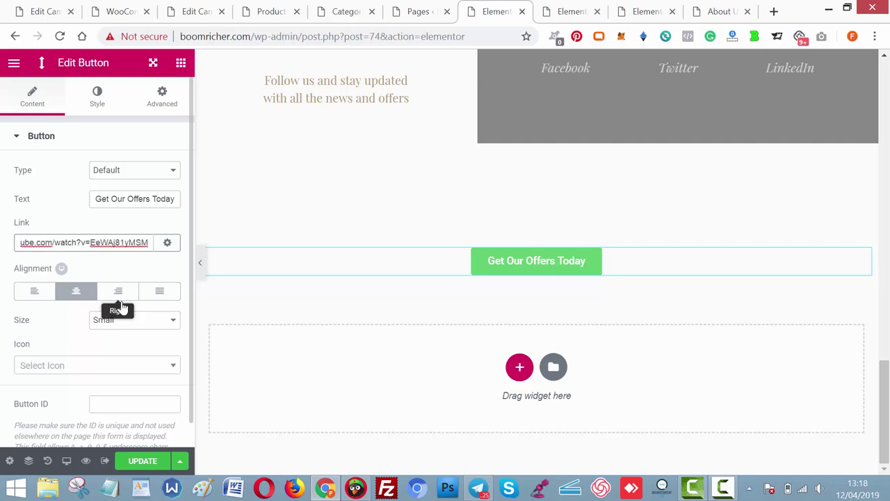
key(ctrl+a)
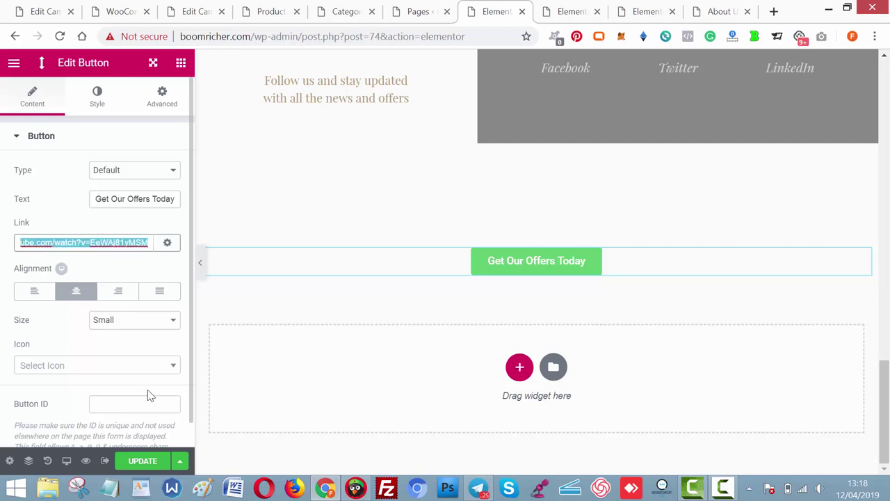
key(BackSpace)
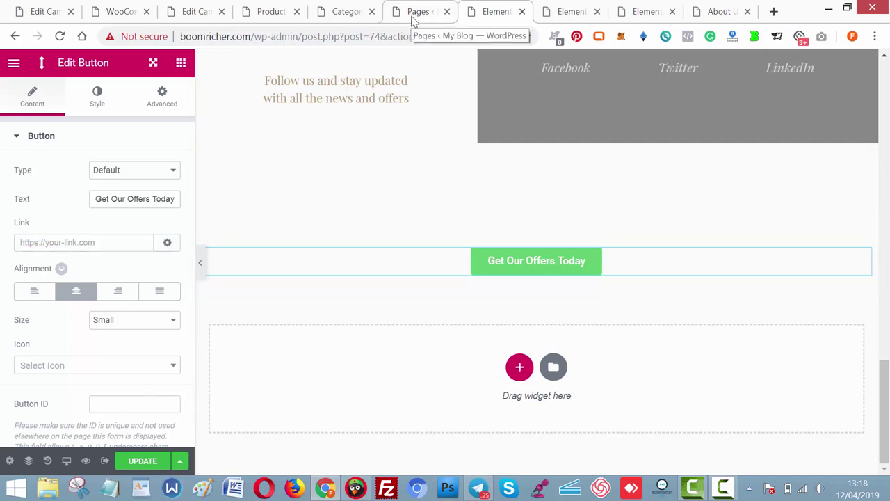
Open the live Products page in a new tab, copy its URL, and return to Elementor.
click(415, 20)
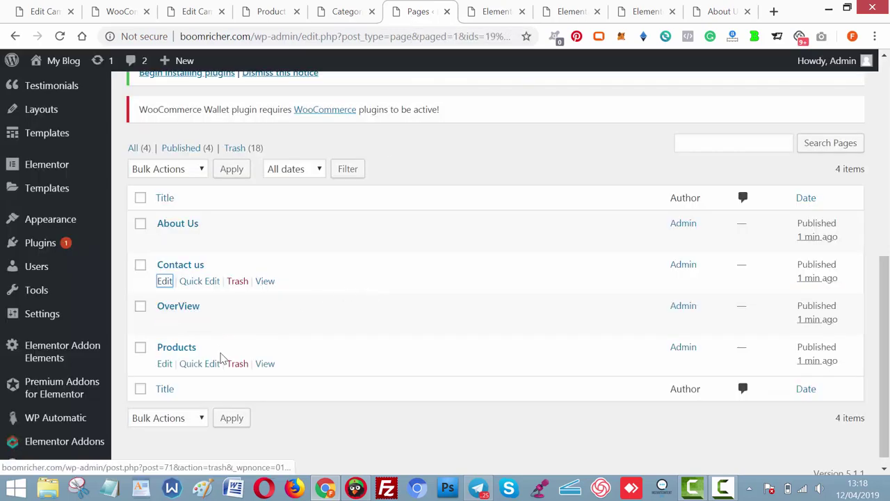
right_click(265, 363)
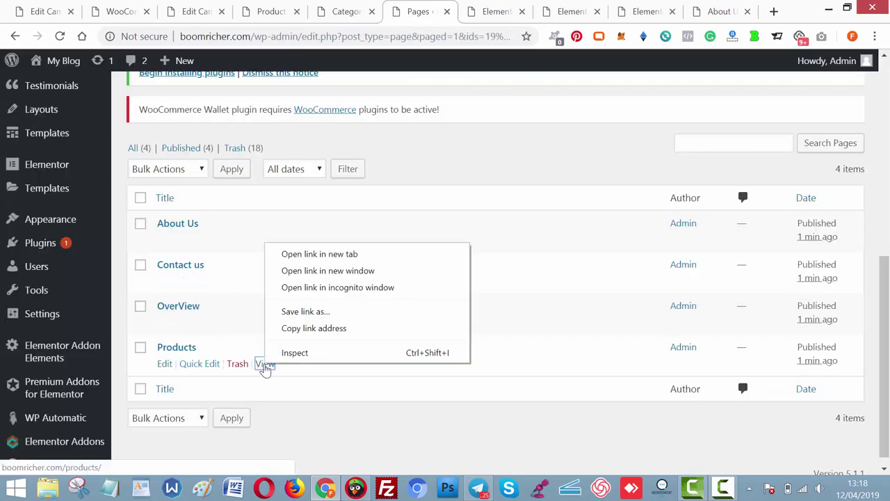
click(326, 254)
click(446, 17)
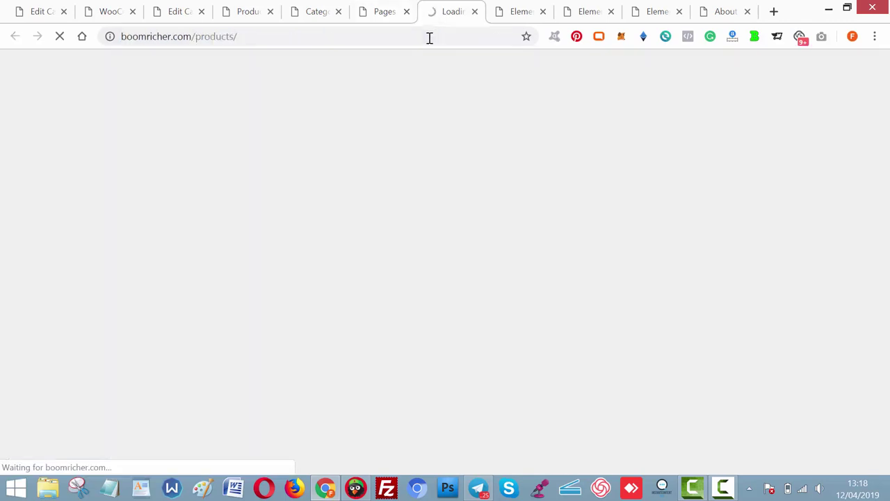
click(429, 39)
key(ctrl+c)
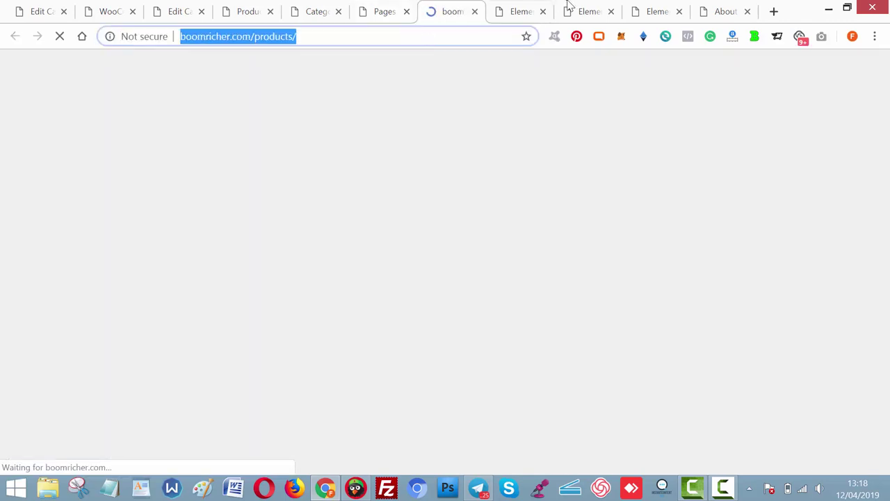
click(507, 24)
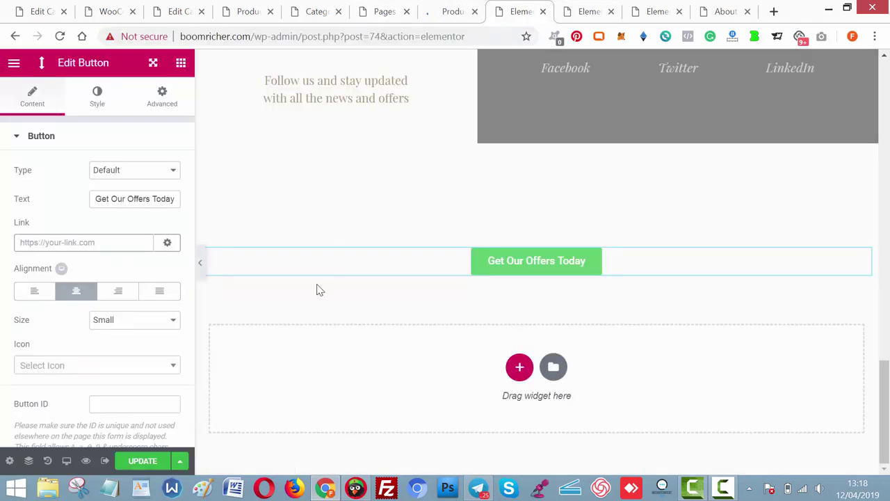
click(99, 242)
key(ctrl+v)
click(132, 319)
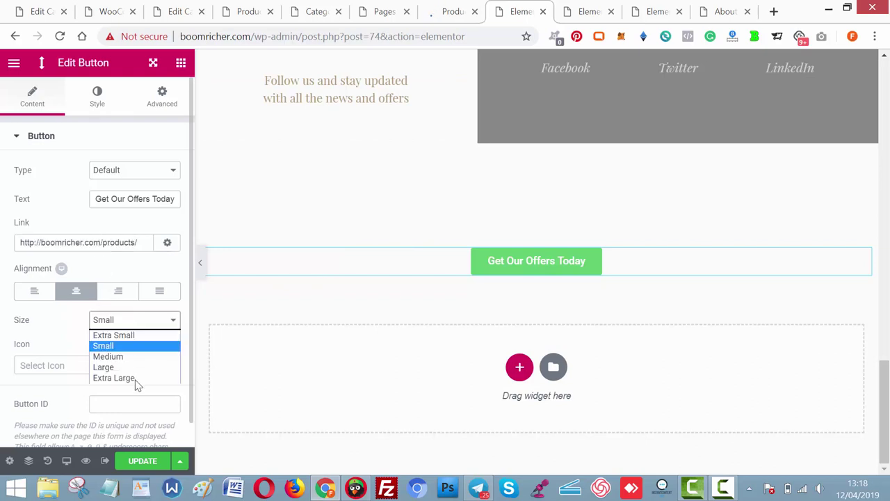
click(135, 380)
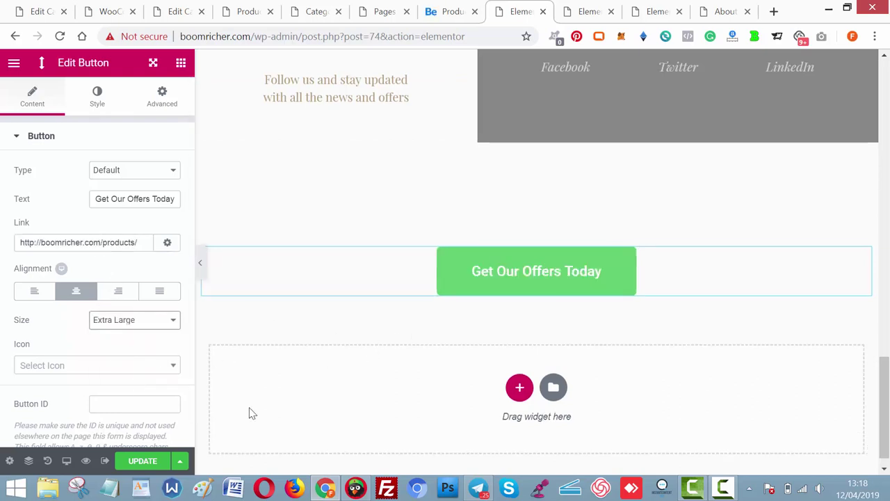
click(156, 463)
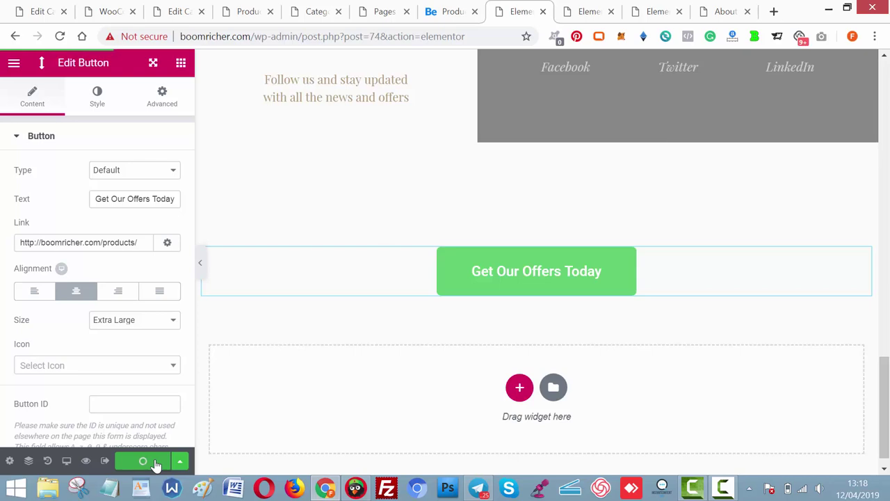
click(156, 463)
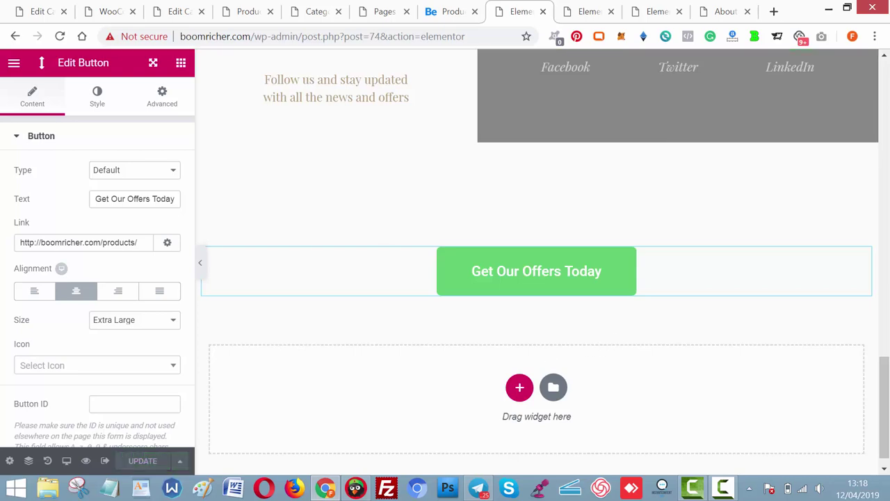
drag(884, 372, 882, 47)
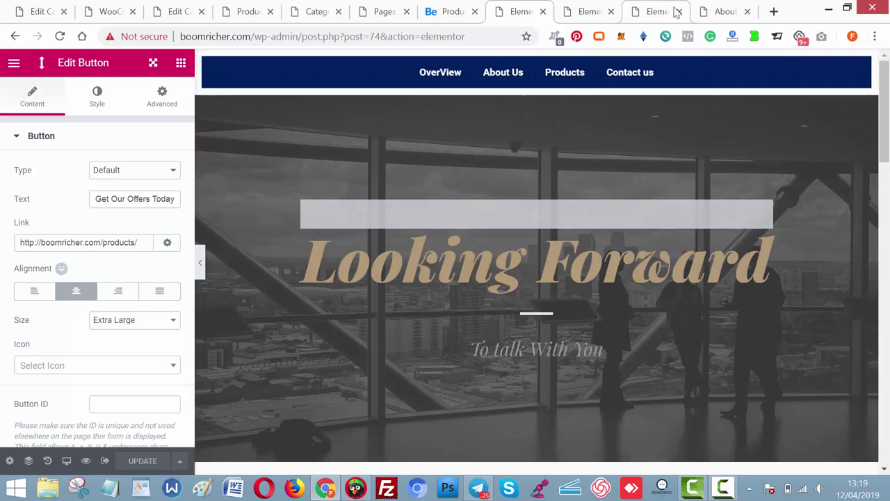
Load boomricher.com in a new browser tab.
click(773, 11)
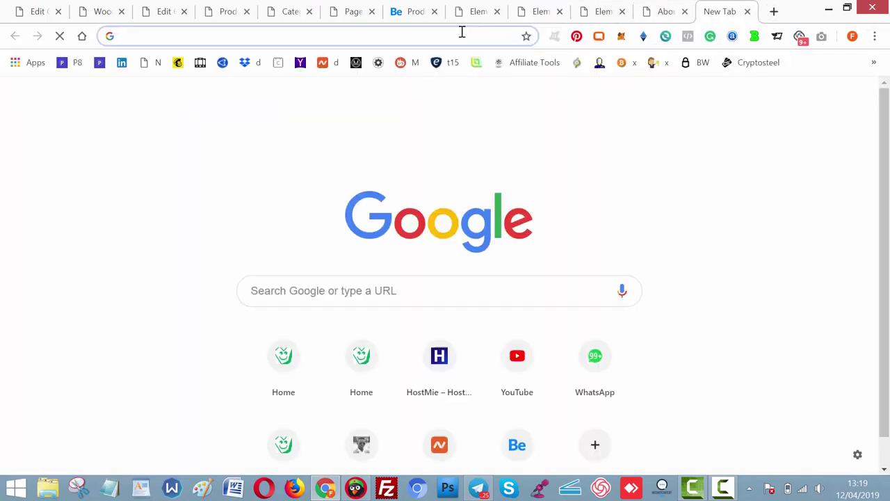
text(bo)
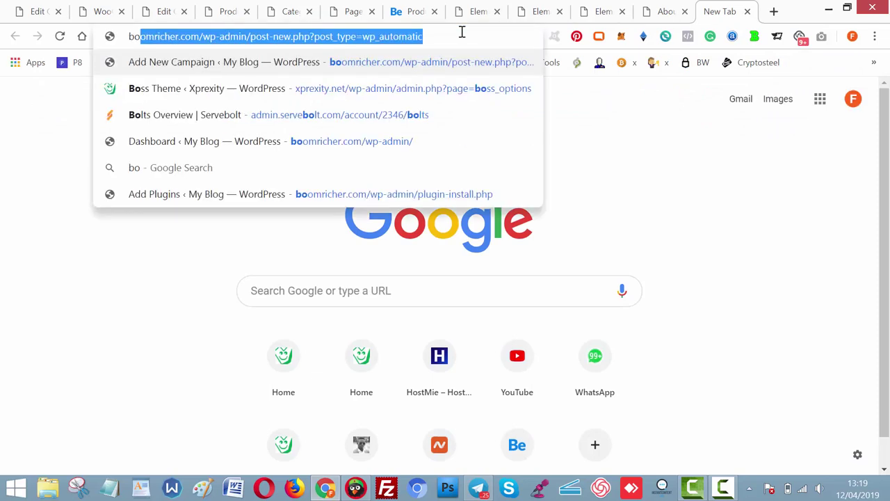
text(omri)
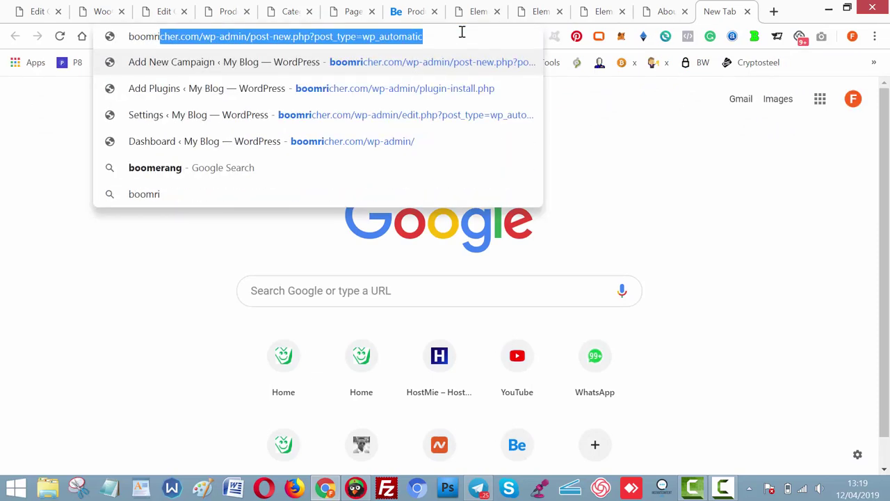
text(cher.com)
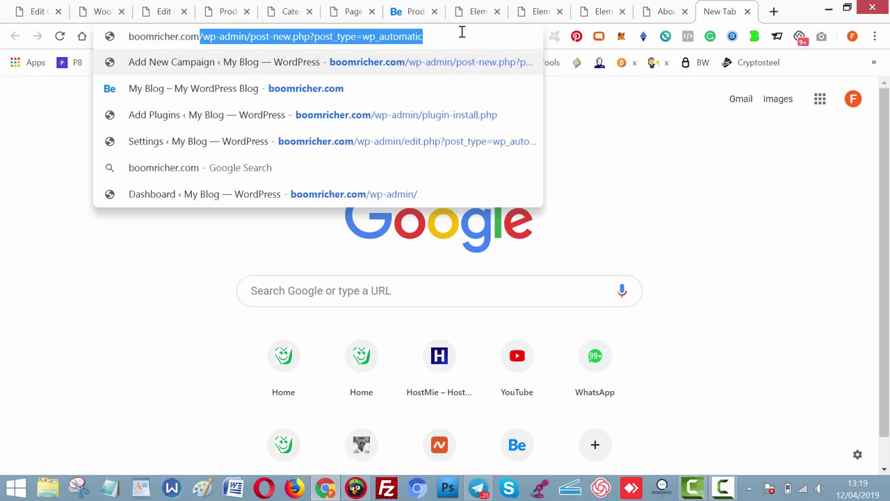
key(Delete)
key(Return)
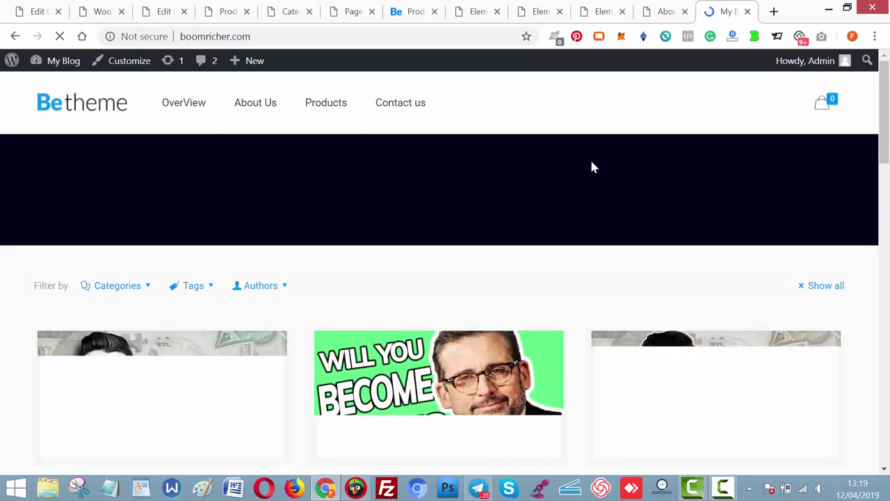
Open the WordPress Customizer from the admin bar in its own new tab.
scroll(805, 144, down, 3)
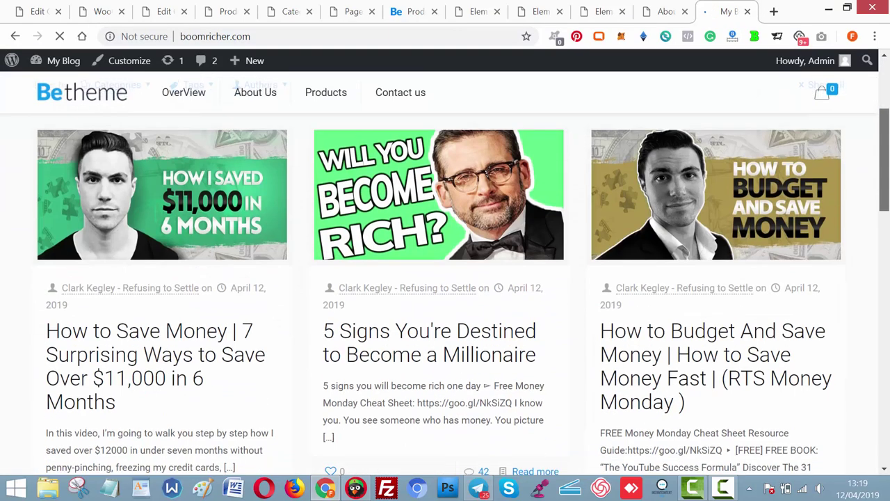
drag(885, 174, 887, 495)
drag(885, 418, 885, 156)
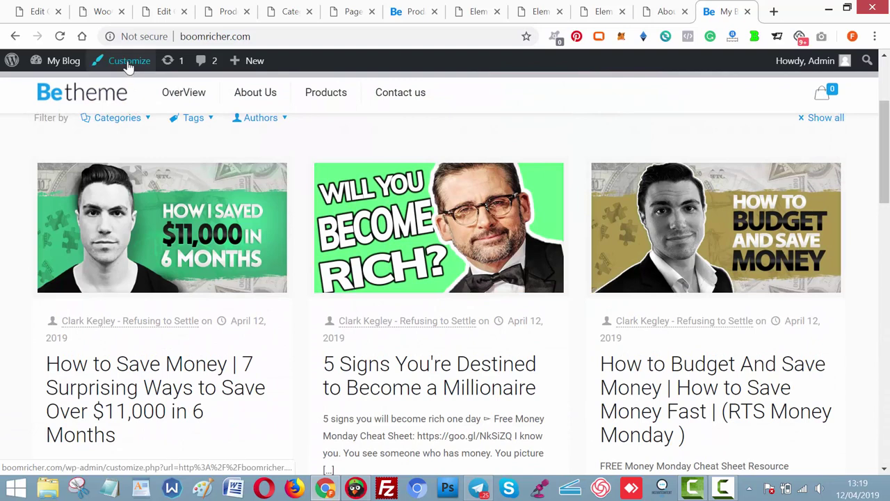
right_click(128, 62)
click(153, 73)
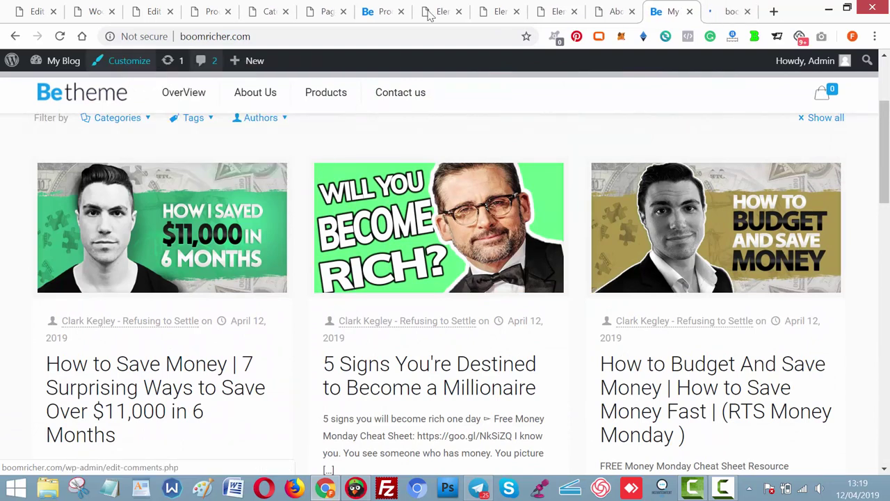
click(728, 15)
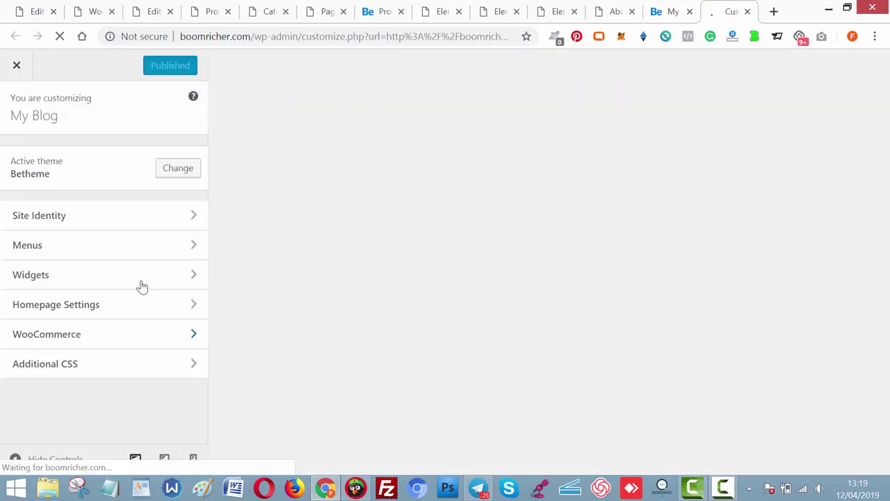
Change the site title to 'Boom' and the tagline to 'Ways To Be Rich'.
click(127, 222)
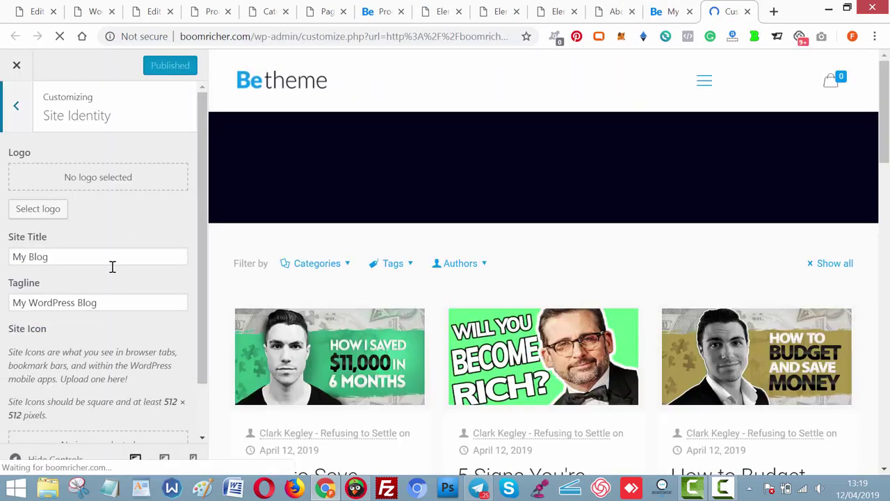
click(83, 257)
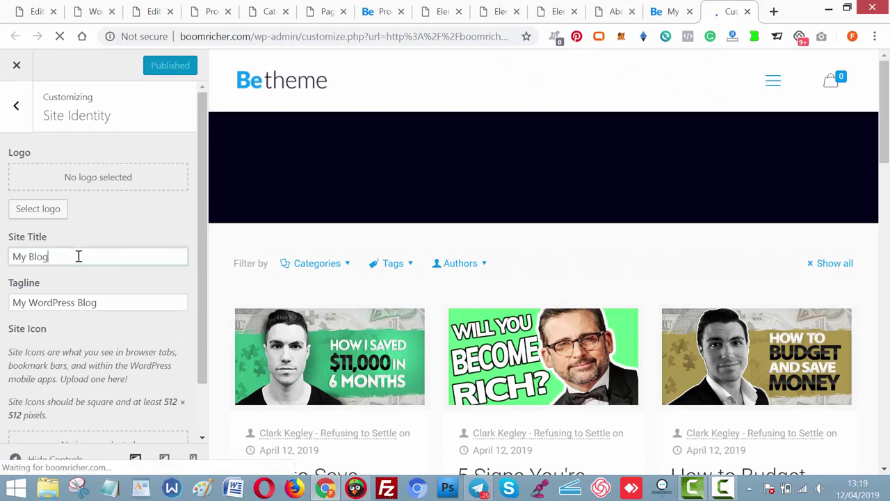
key(ctrl+a)
text(Boom)
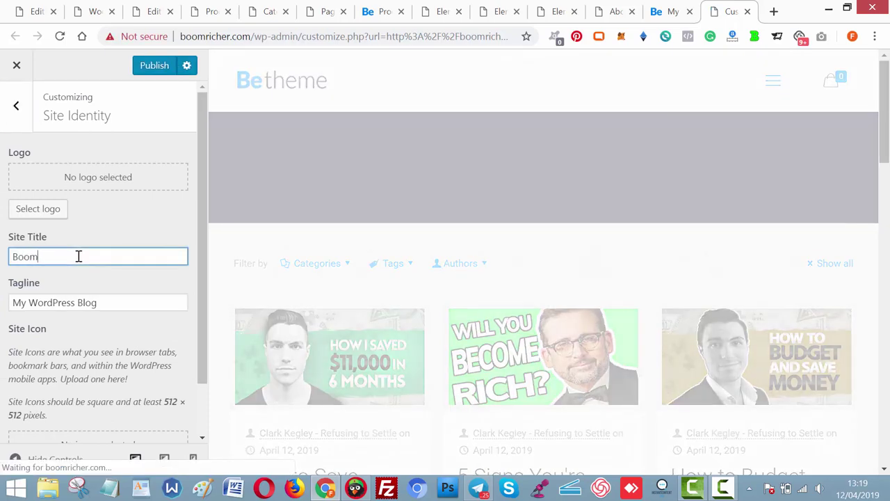
key(Tab)
text(Wa)
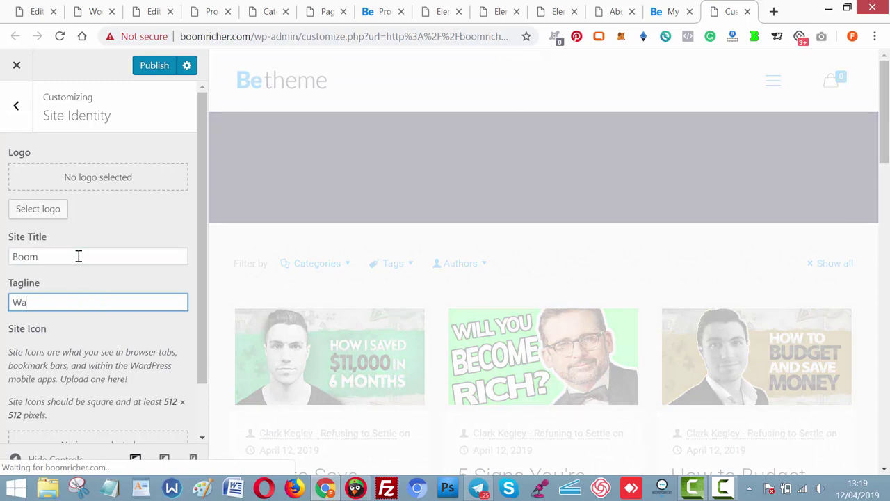
text(ys To Be )
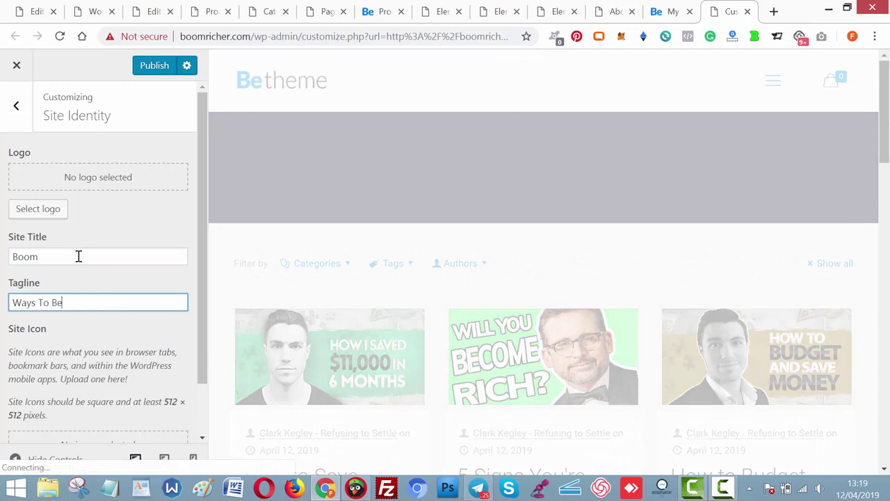
text(Rich)
click(17, 124)
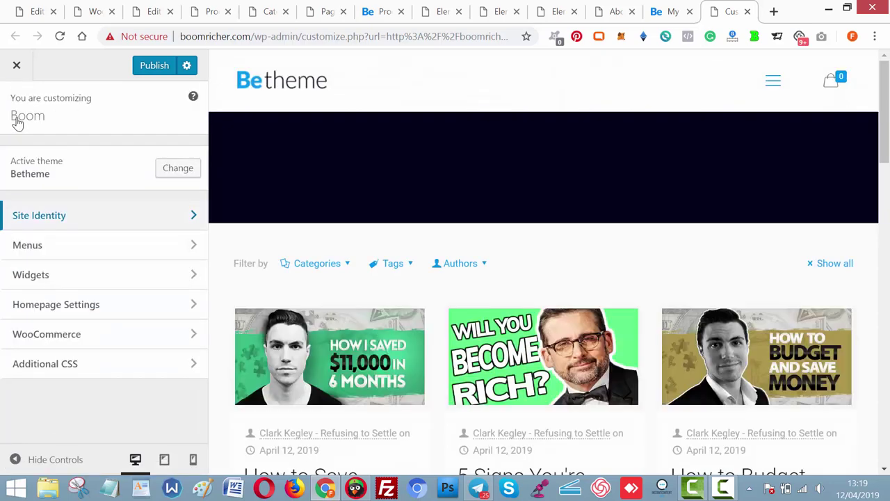
click(118, 247)
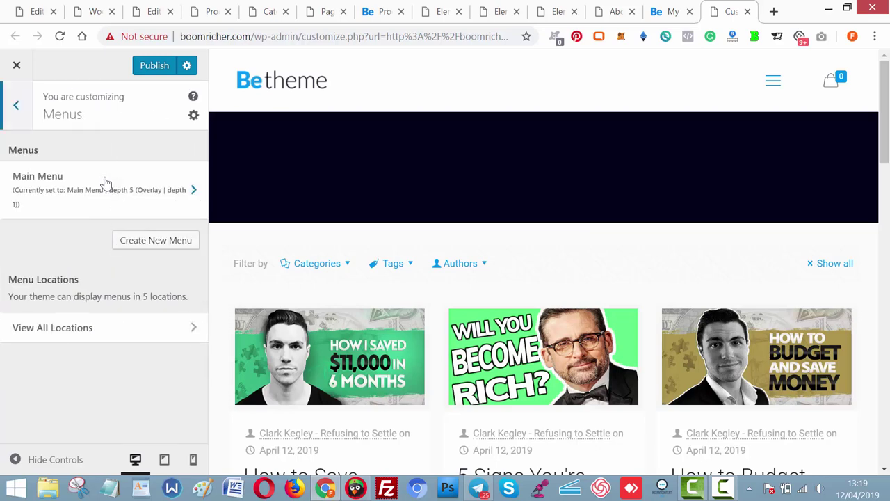
Set the homepage to the static OverView page and publish the change.
click(23, 118)
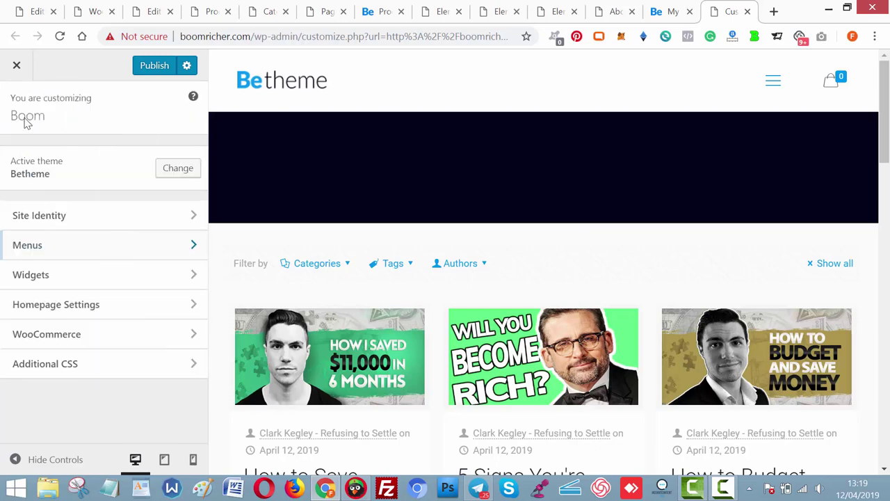
click(78, 304)
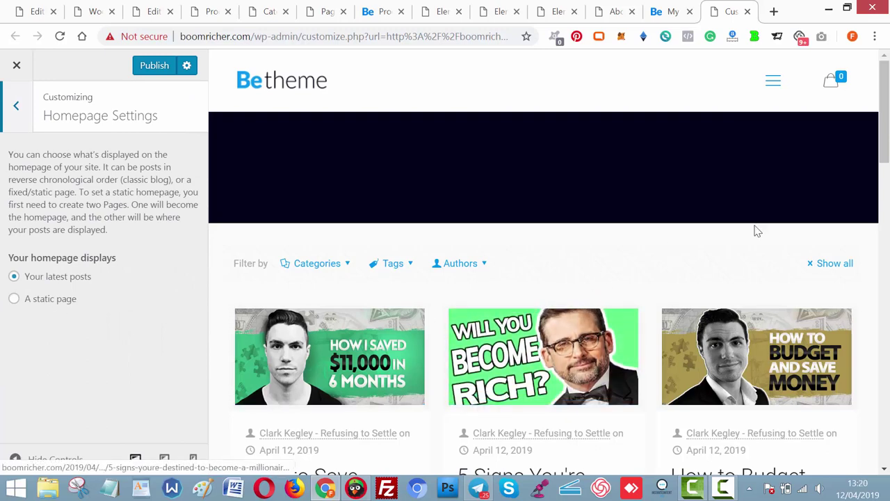
scroll(757, 209, down, 5)
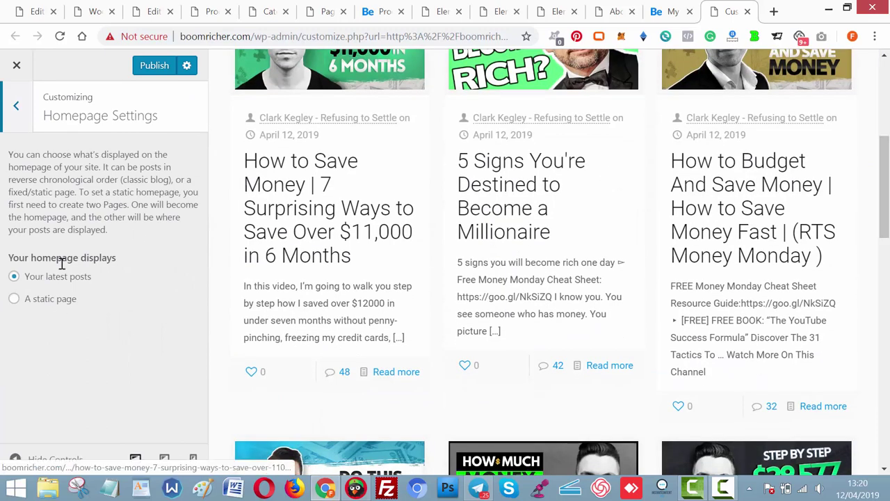
click(14, 300)
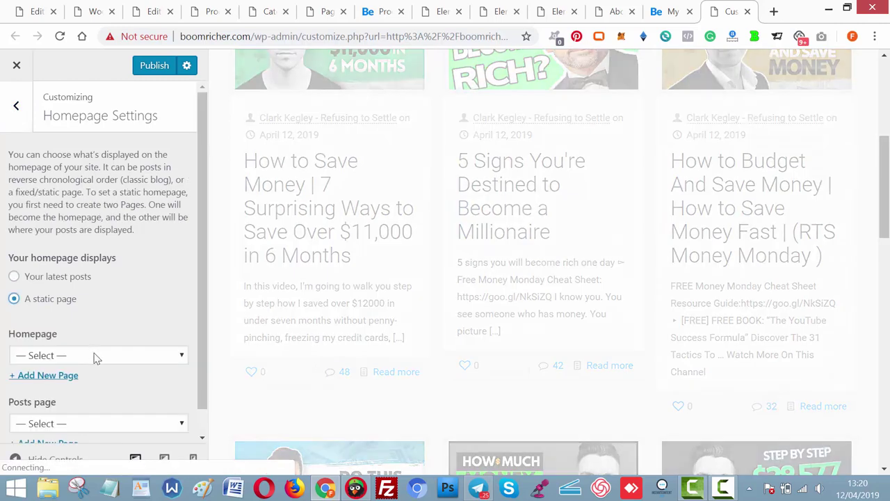
click(96, 356)
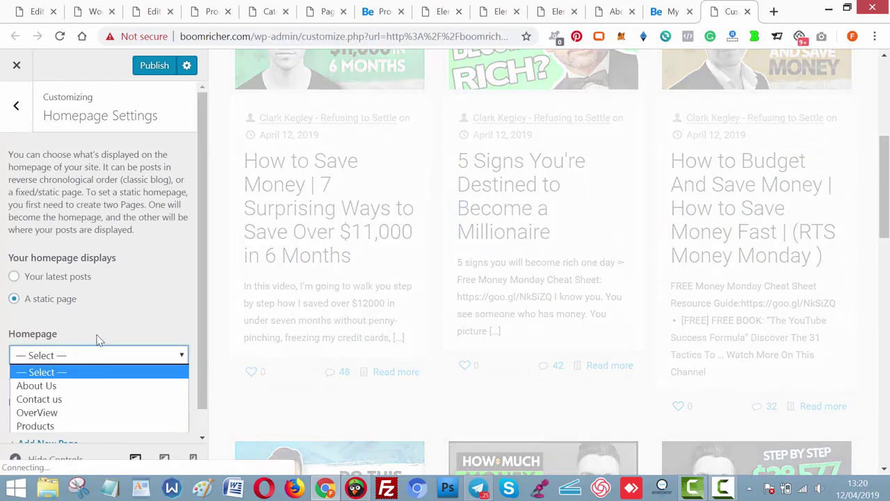
click(56, 414)
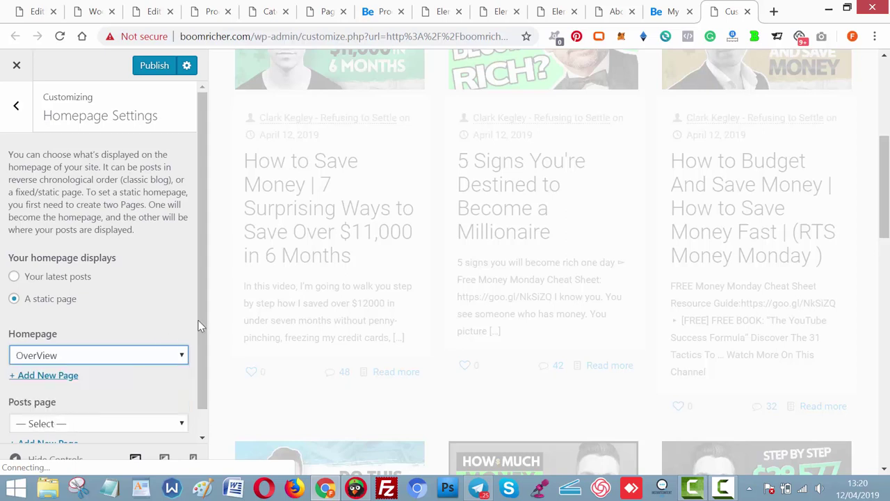
drag(201, 325, 202, 346)
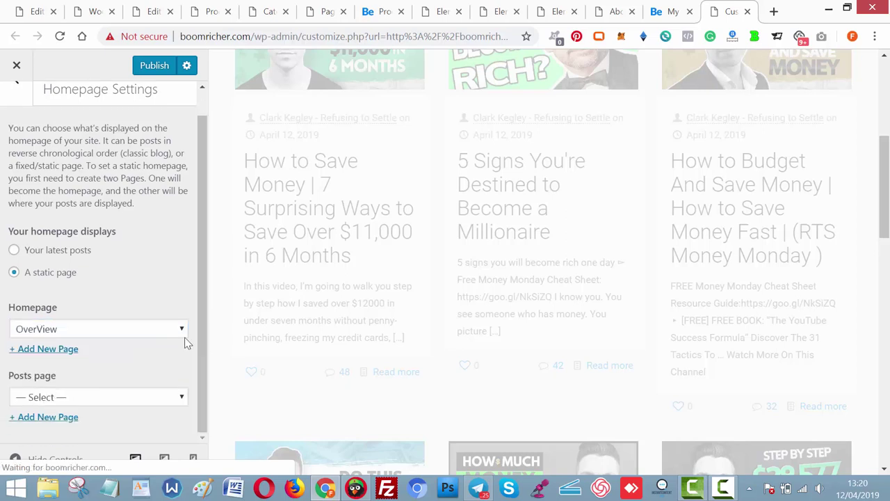
click(156, 66)
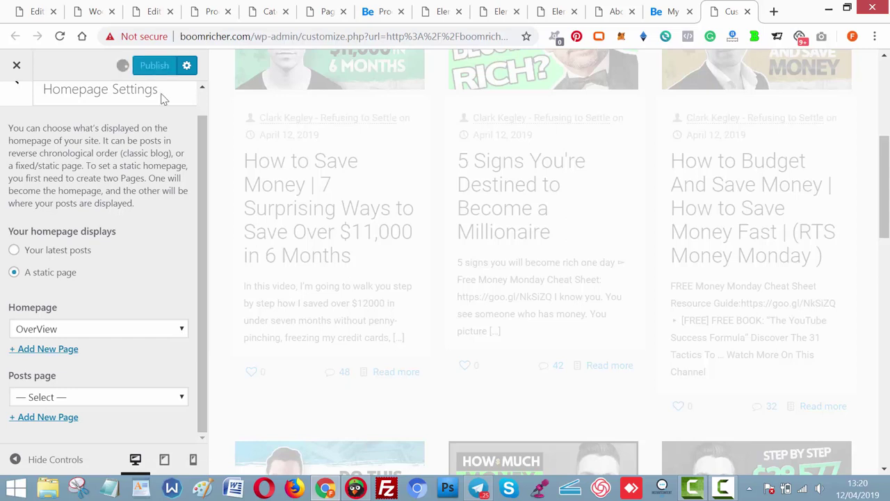
drag(199, 163, 200, 93)
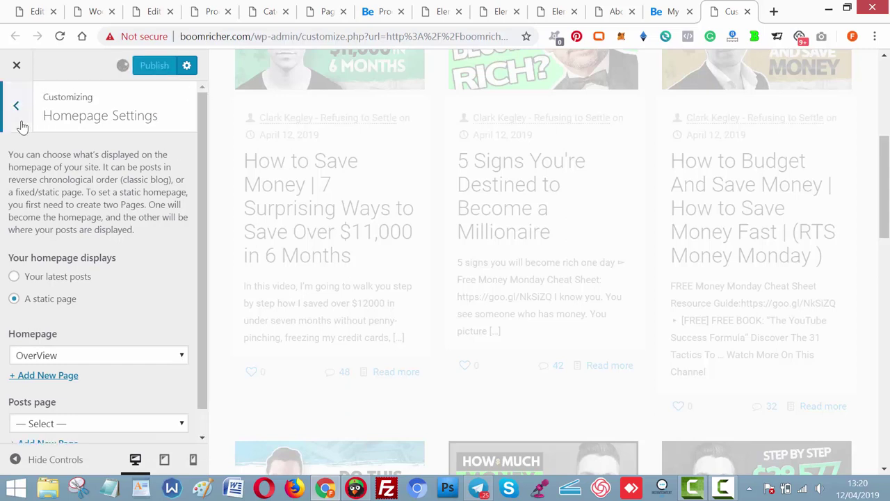
click(19, 122)
click(60, 244)
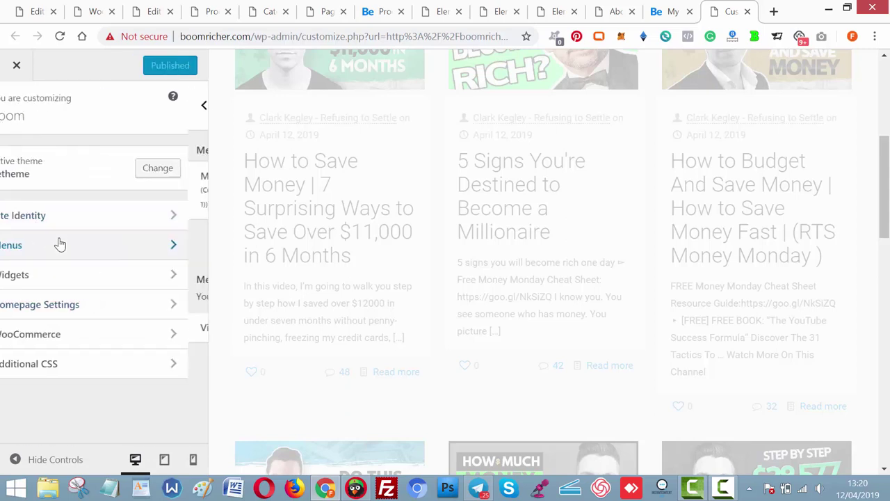
Create a new Blog page, add it to the end of the Main Menu, and publish.
click(136, 193)
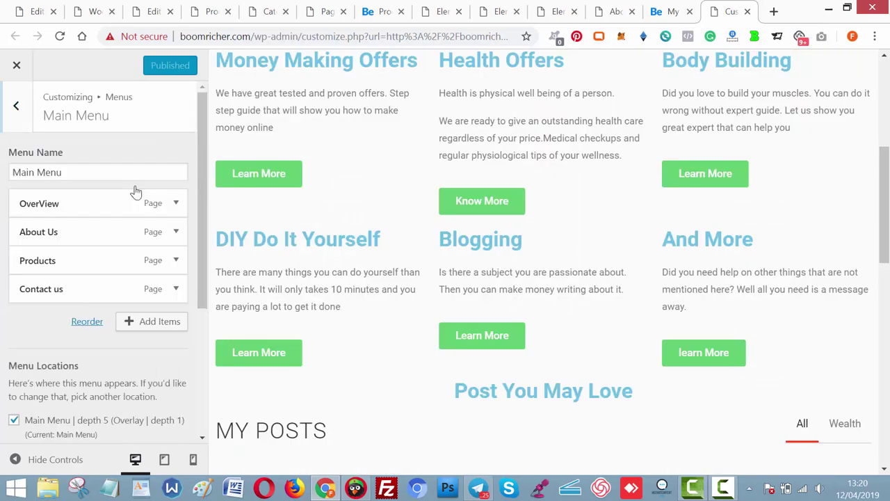
click(155, 323)
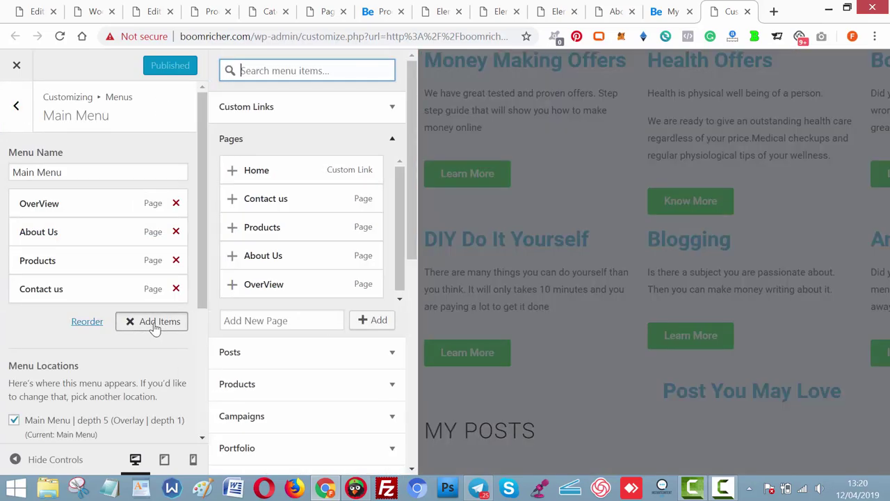
click(281, 320)
text(B)
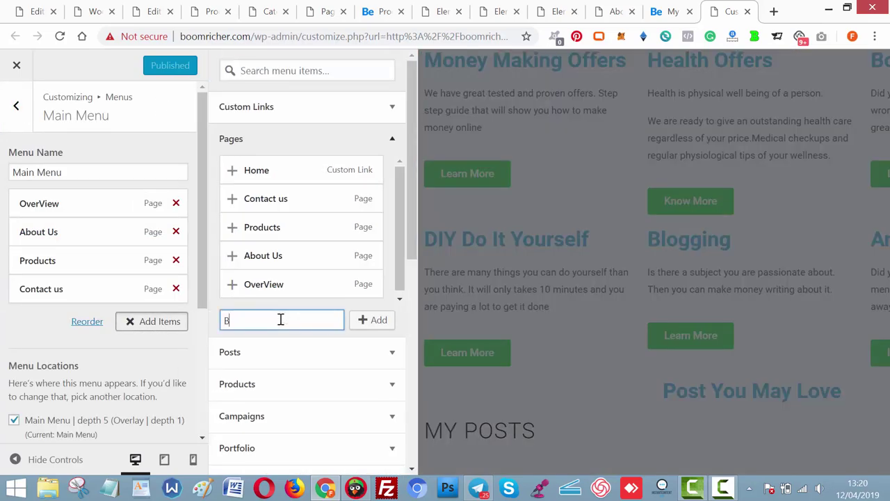
text(log)
click(379, 321)
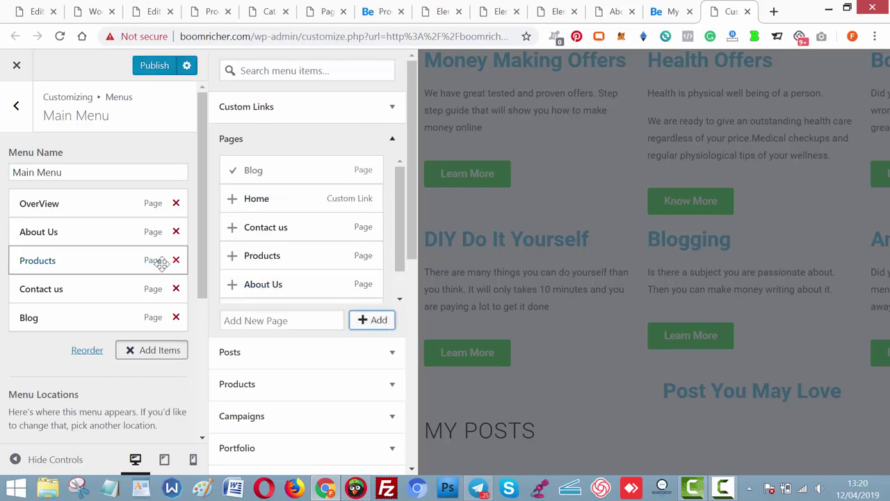
click(155, 68)
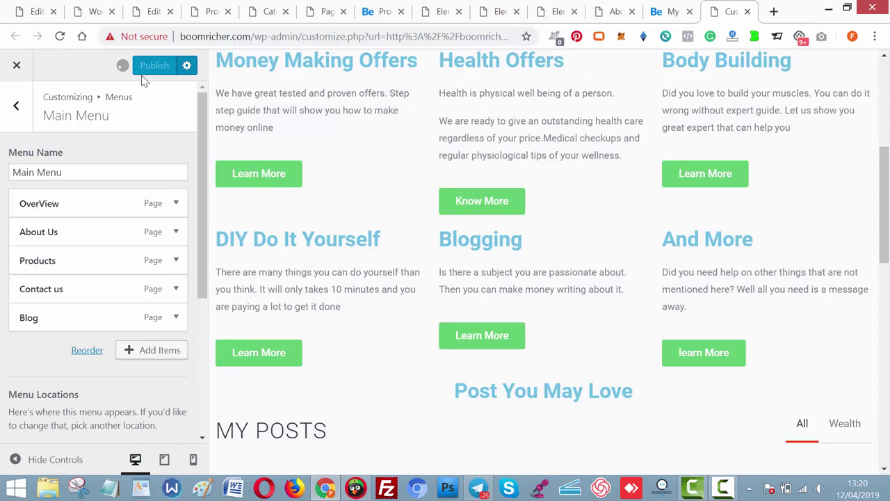
click(16, 110)
Choose Blog as the posts page, publish it, and return to the live site tab.
click(17, 118)
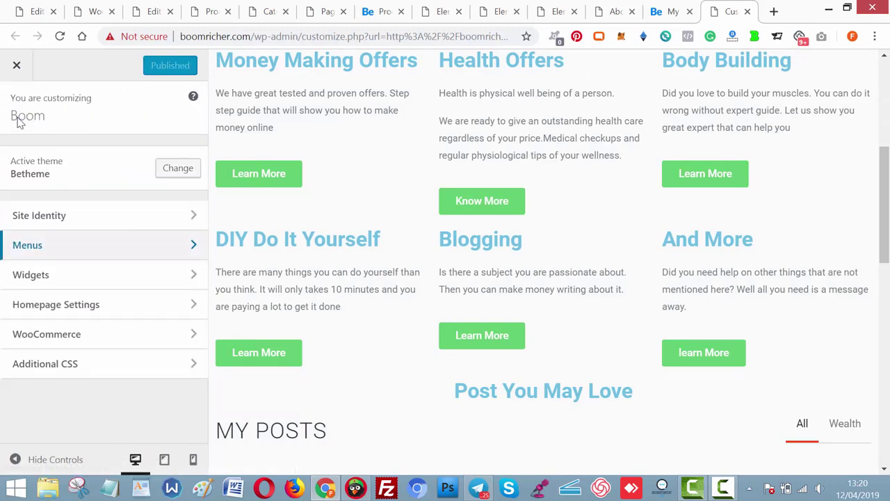
click(60, 306)
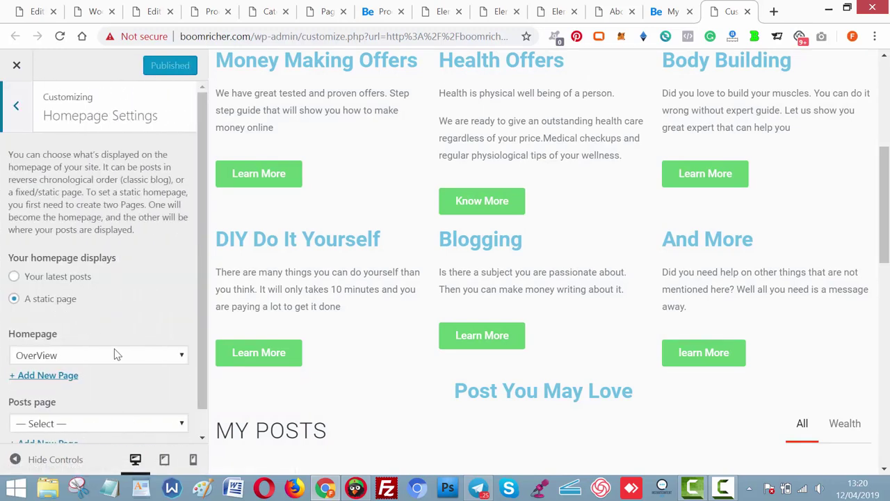
scroll(190, 377, down, 2)
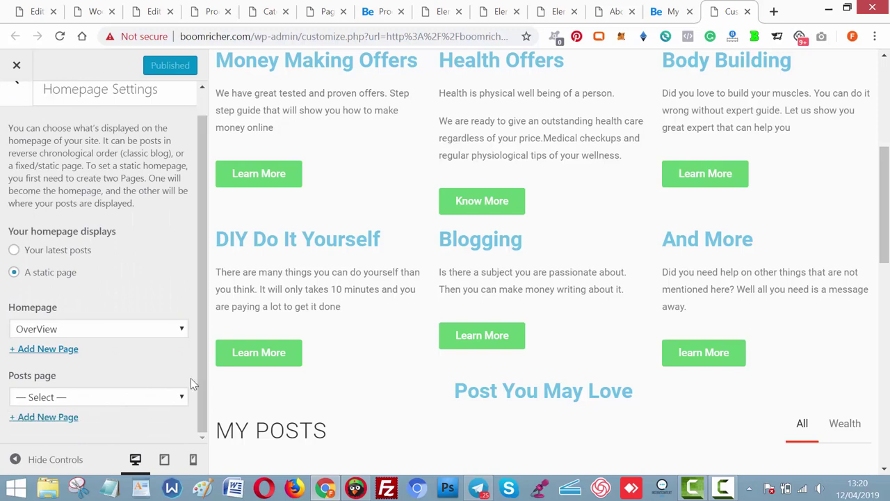
click(155, 402)
click(117, 381)
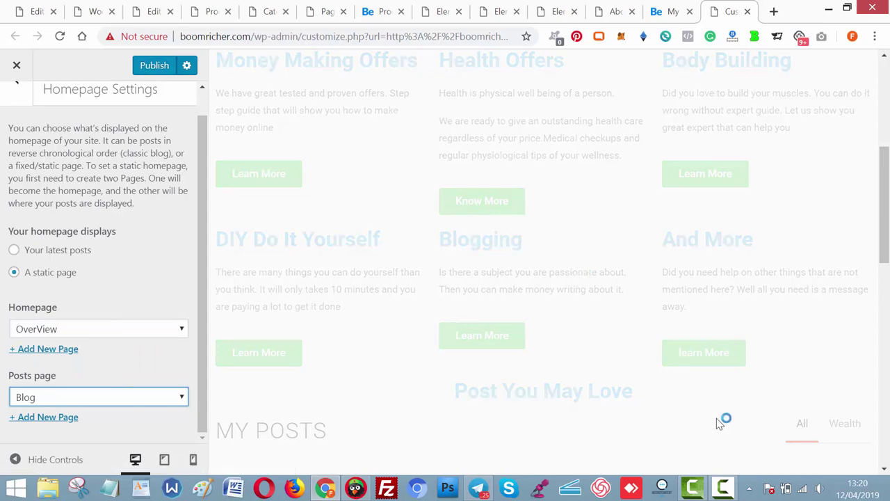
click(725, 489)
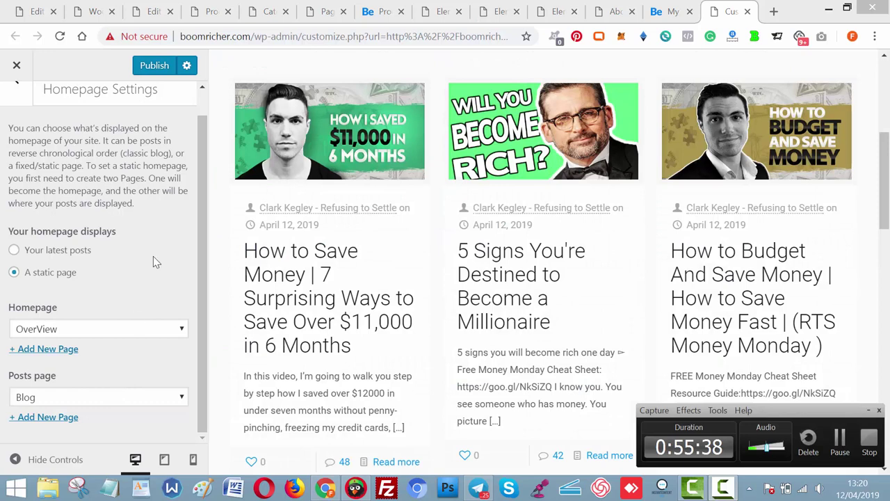
click(155, 66)
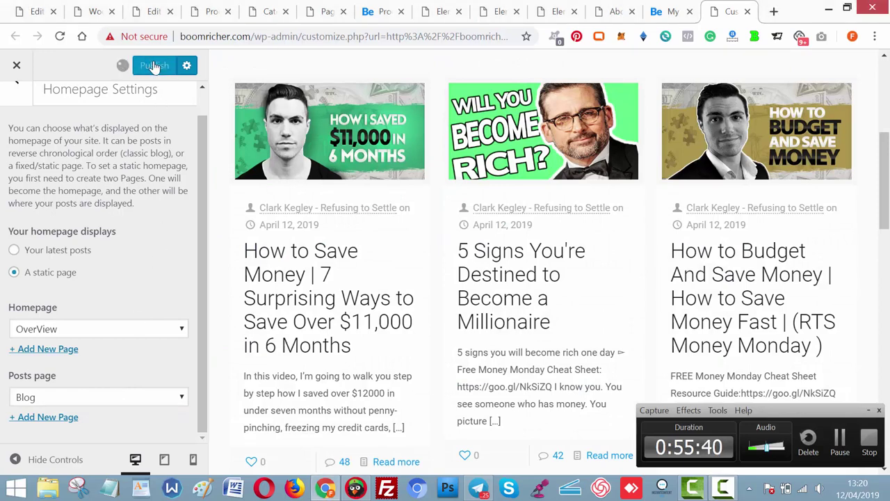
click(657, 14)
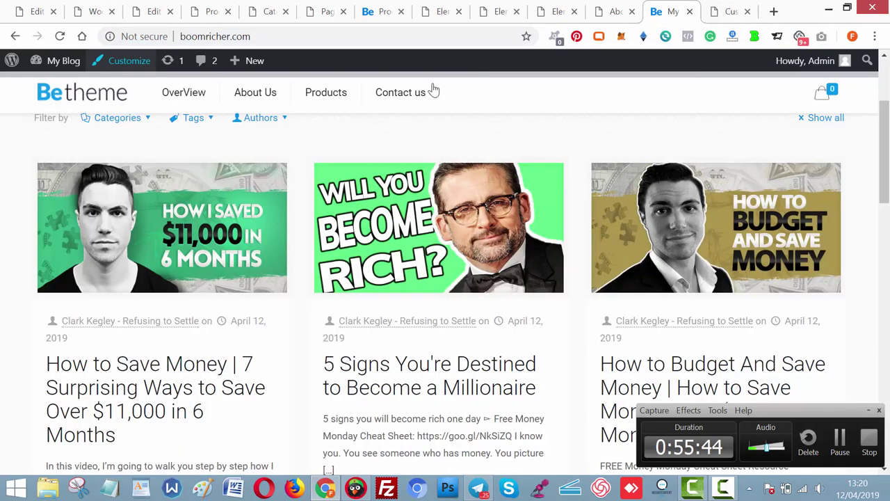
Reload the live site and close the four old editor tabs.
click(61, 37)
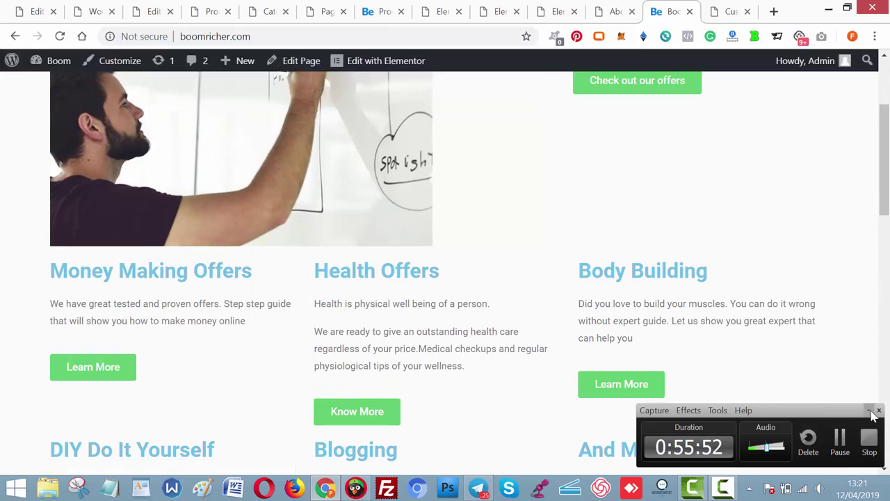
drag(885, 160, 884, 115)
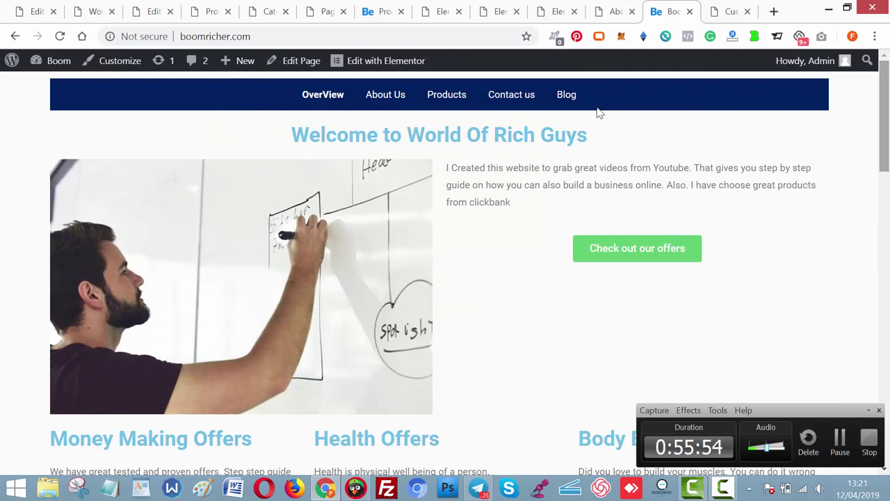
click(458, 11)
click(458, 11)
click(458, 11)
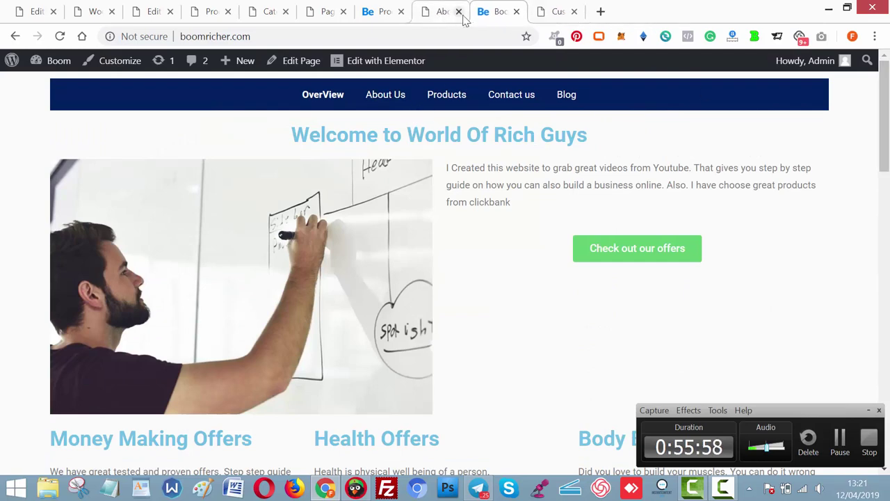
click(458, 11)
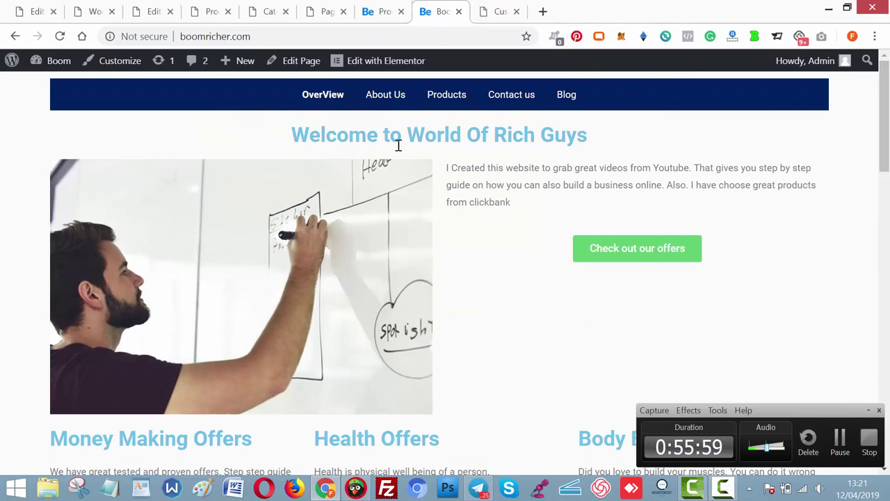
Open About Us, Products, Contact us and Blog in new tabs, closing the Customizer tab.
right_click(389, 102)
click(410, 105)
right_click(444, 96)
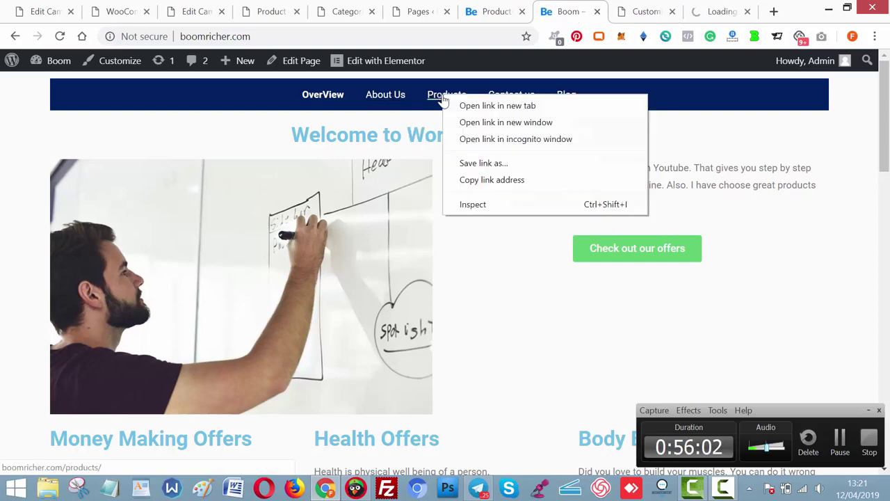
click(464, 106)
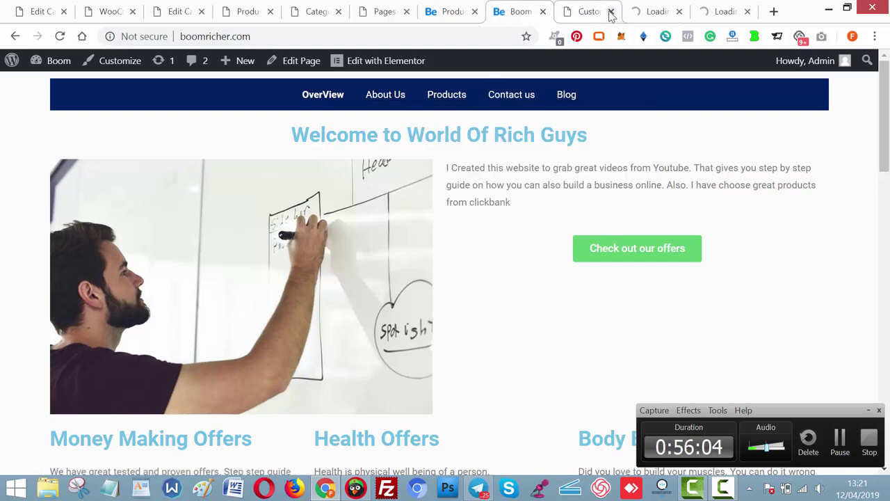
click(611, 12)
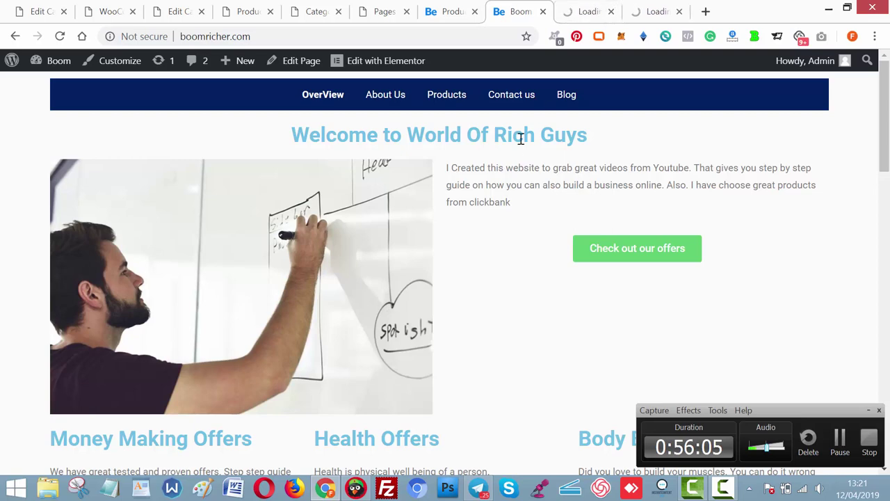
right_click(516, 100)
click(530, 104)
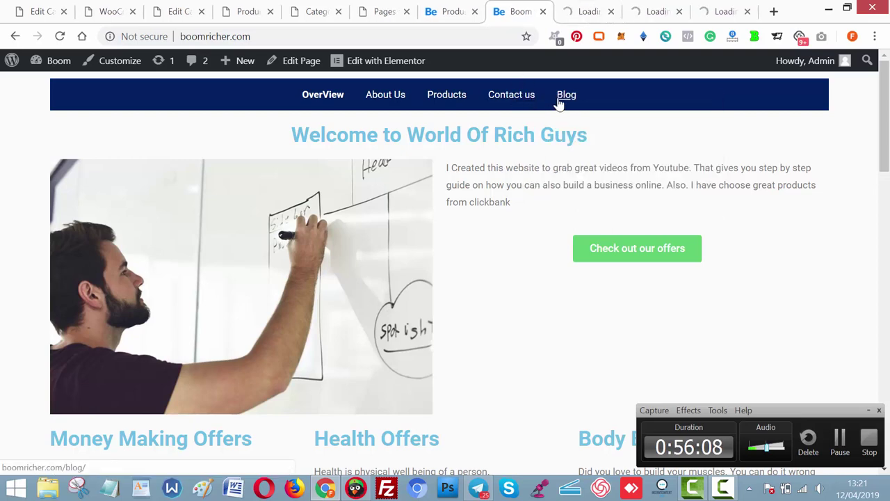
right_click(560, 103)
click(578, 108)
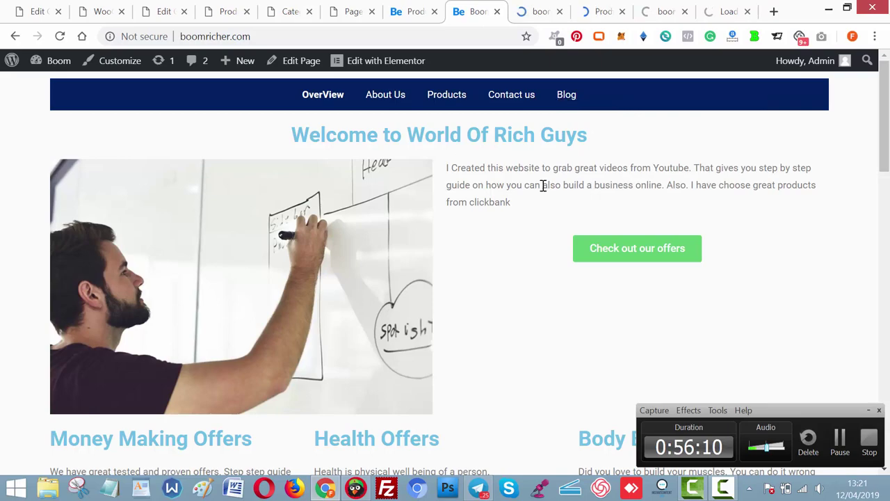
Scroll through the homepage, then view the About Us page tab.
scroll(543, 187, down, 10)
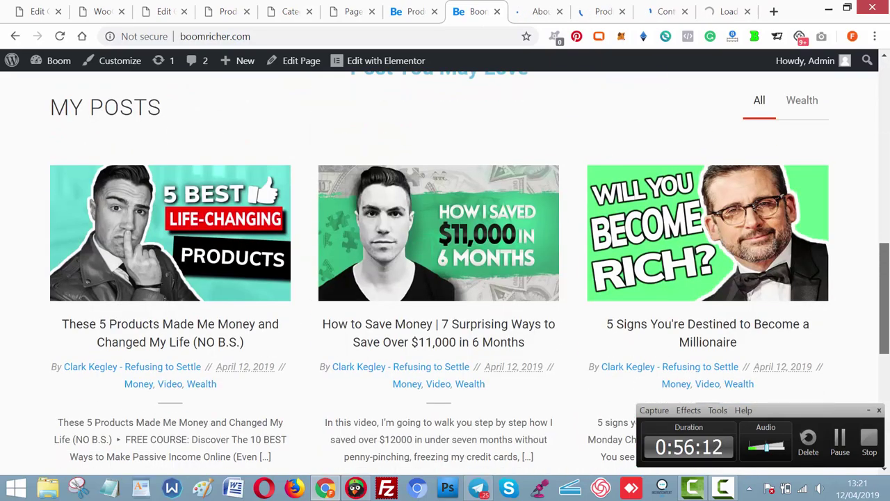
scroll(421, 268, up, 7)
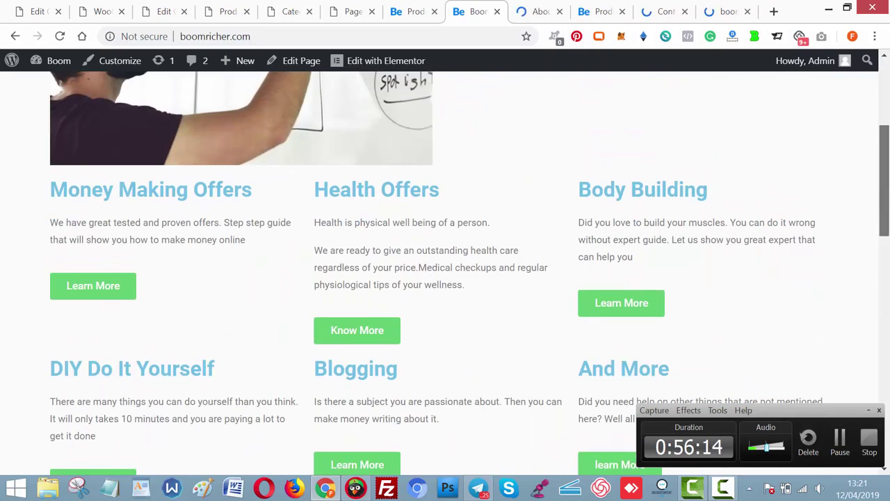
scroll(605, 292, down, 8)
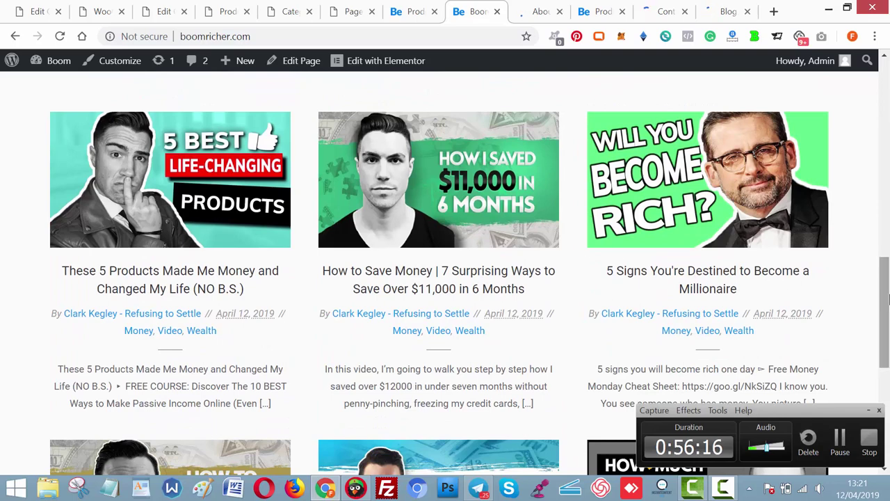
drag(888, 299, 888, 395)
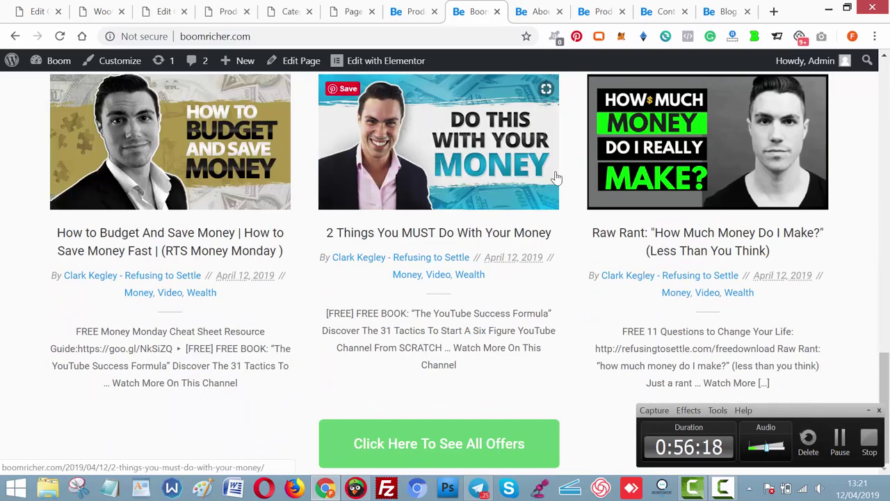
click(521, 8)
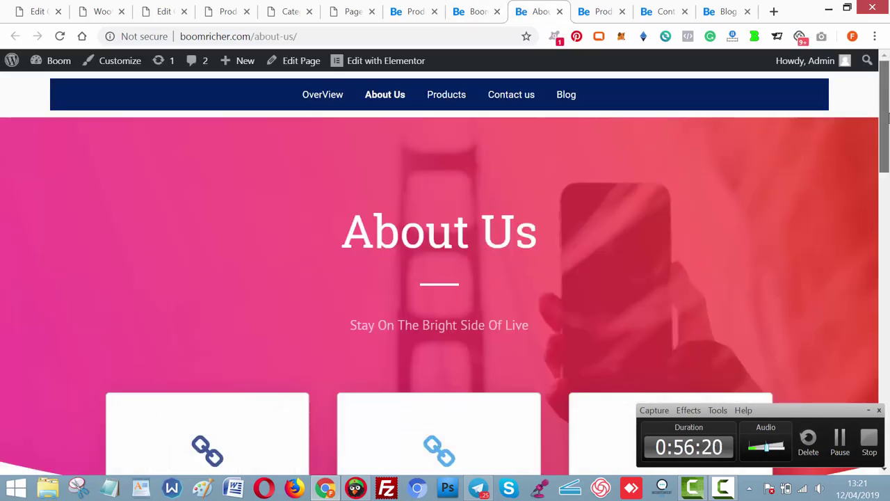
Scroll through the Products, Contact Us and Blog pages down to their pagination and footers.
drag(889, 118, 888, 410)
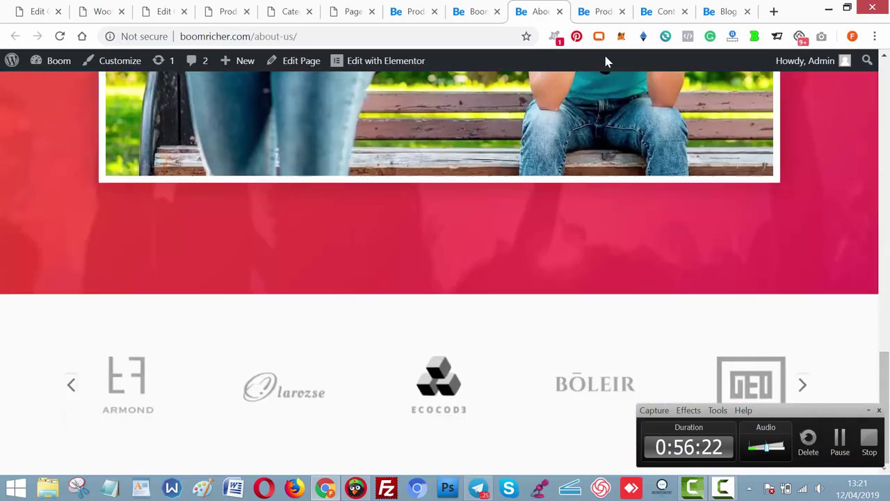
click(597, 14)
drag(885, 105, 884, 388)
key(ctrl+Tab)
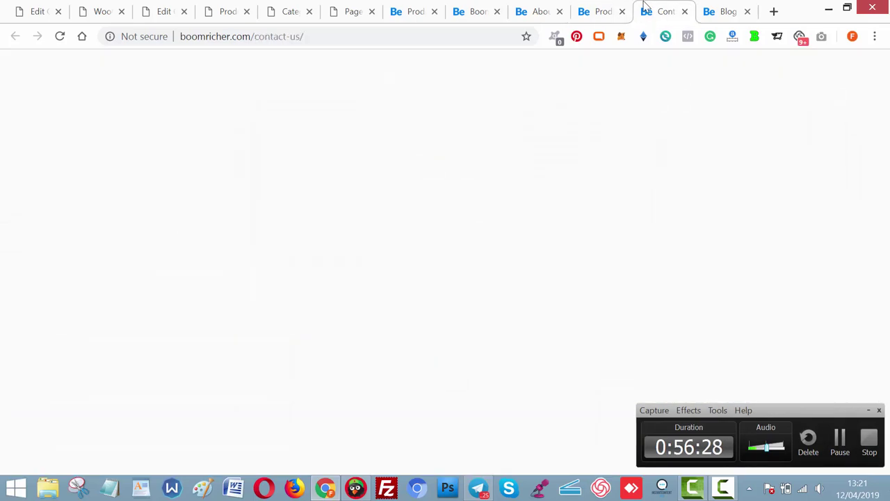
drag(885, 149, 885, 435)
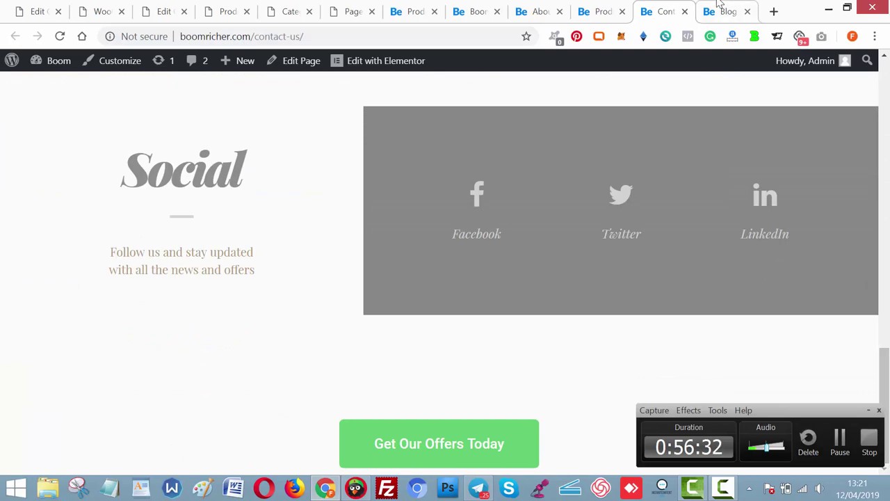
click(724, 21)
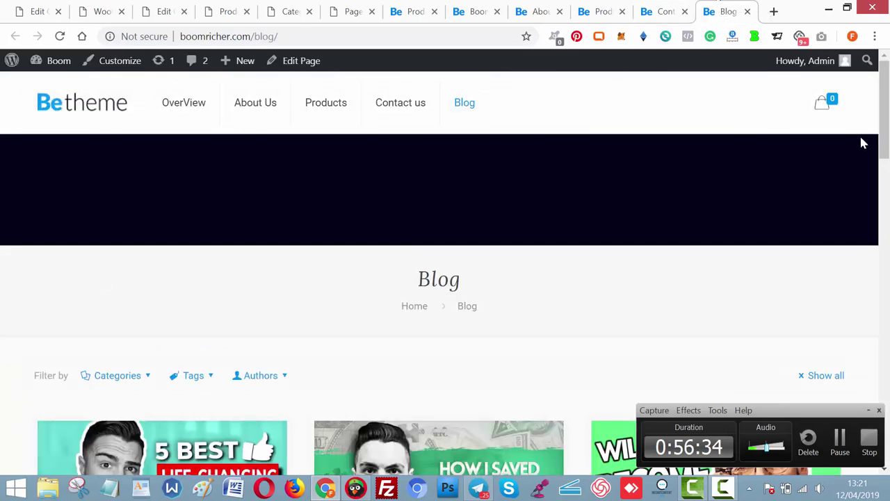
drag(884, 104, 885, 448)
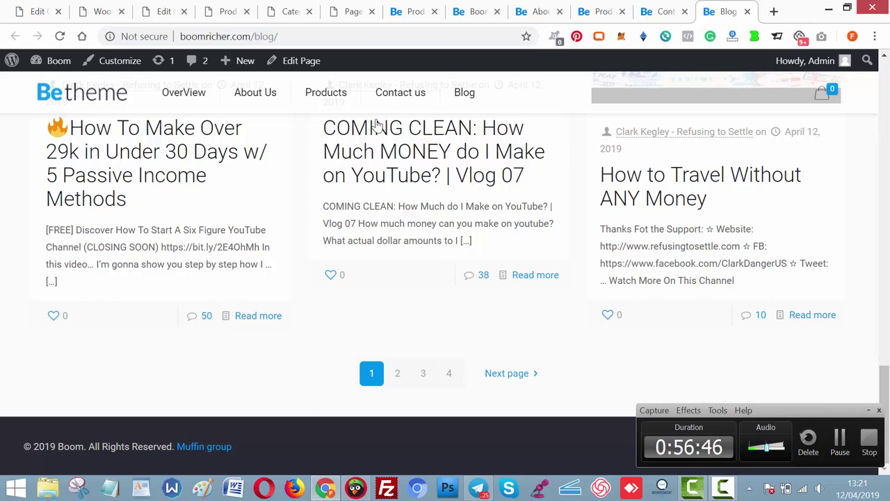
Open BeTheme's Theme Options from the WordPress admin sidebar.
click(101, 11)
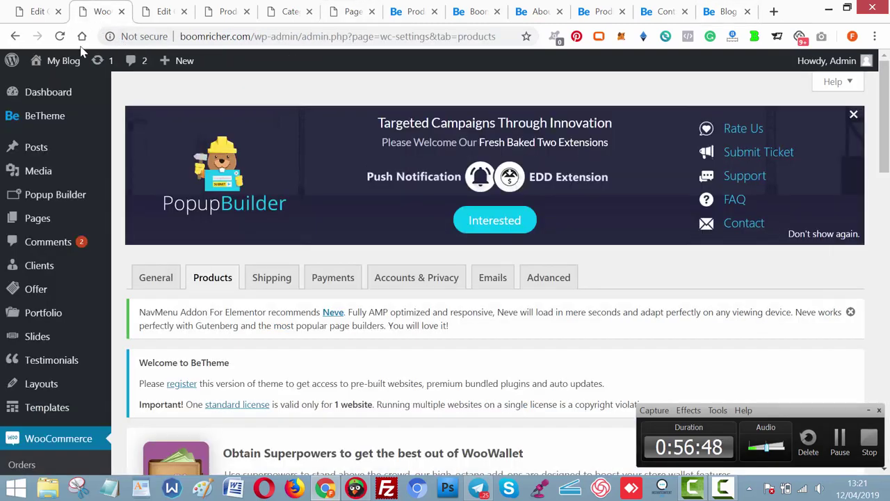
mouse_move(88, 101)
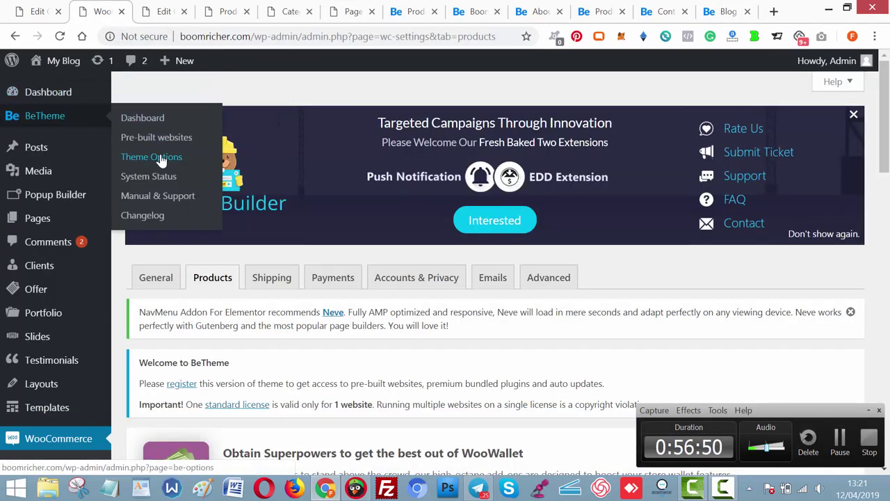
click(160, 159)
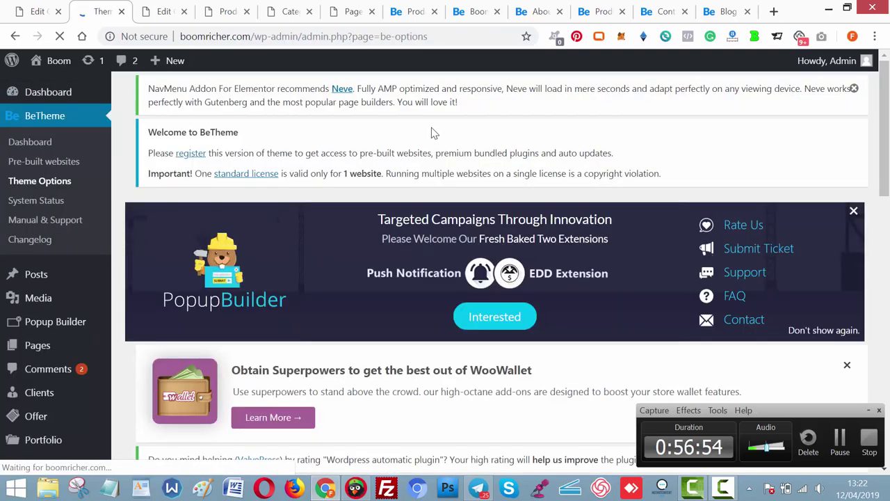
Review the live Contact us, Blog and Products pages, then the Product categories admin screen.
click(672, 19)
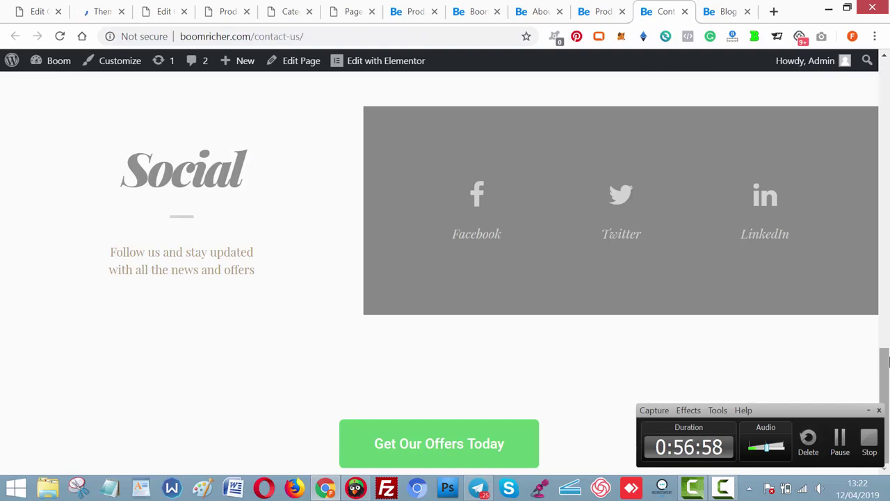
drag(886, 361, 889, 23)
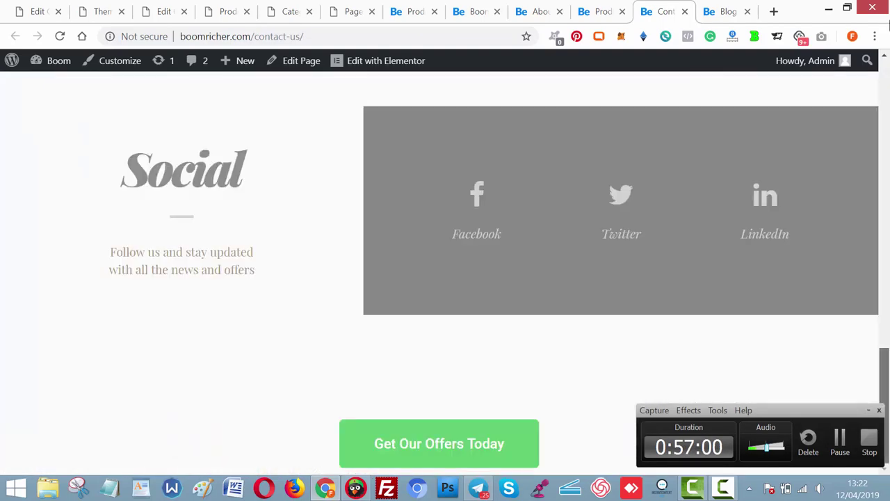
click(725, 12)
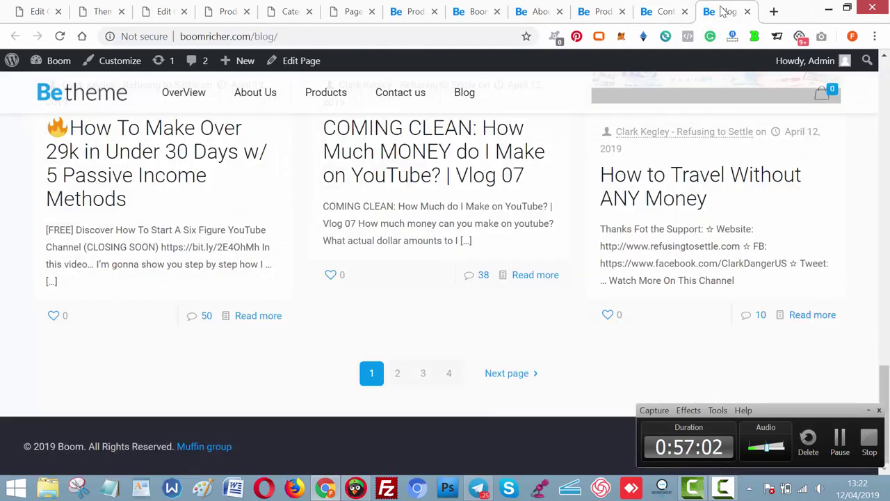
drag(883, 379, 885, 93)
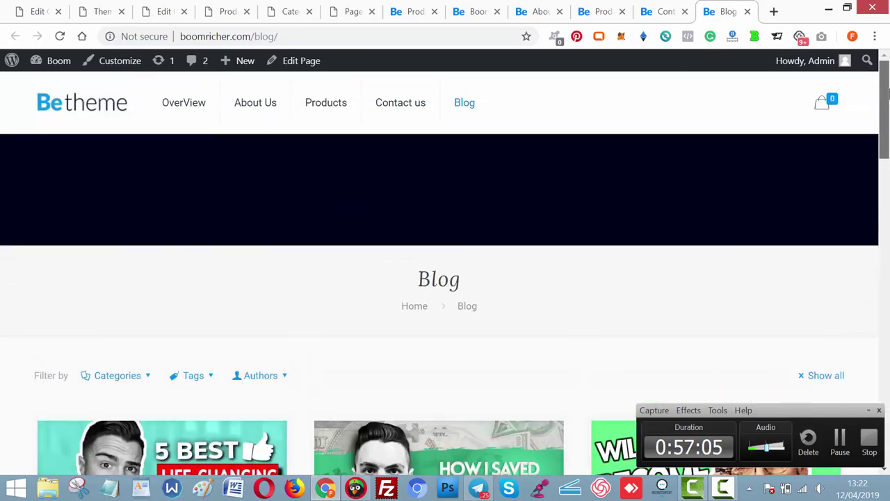
click(331, 106)
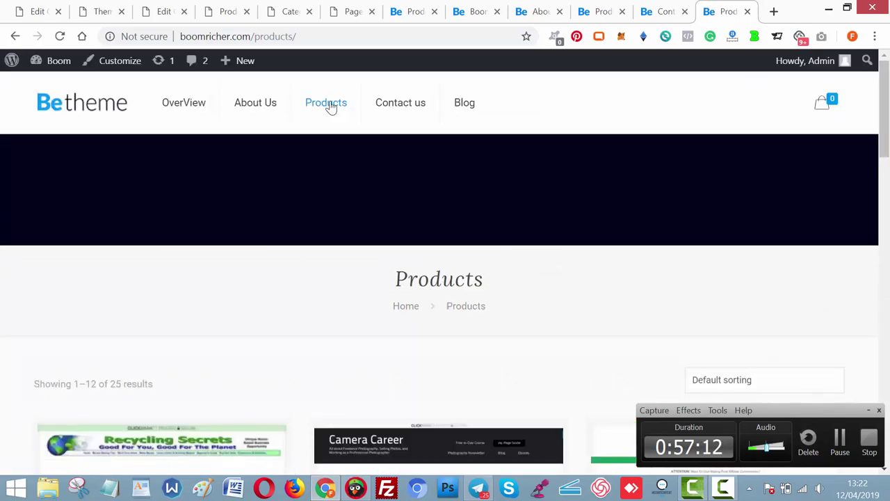
click(226, 12)
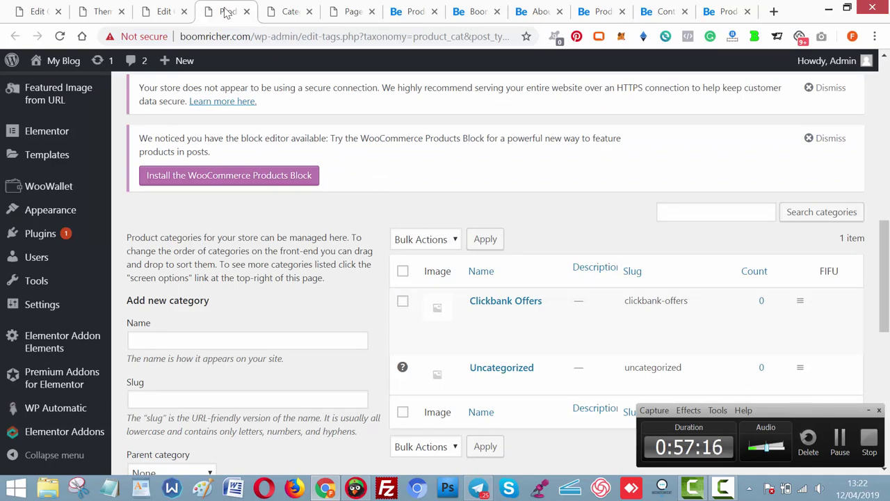
Open the Footer section of Theme Options and scroll to the empty Copyright field.
click(103, 12)
scroll(487, 272, down, 10)
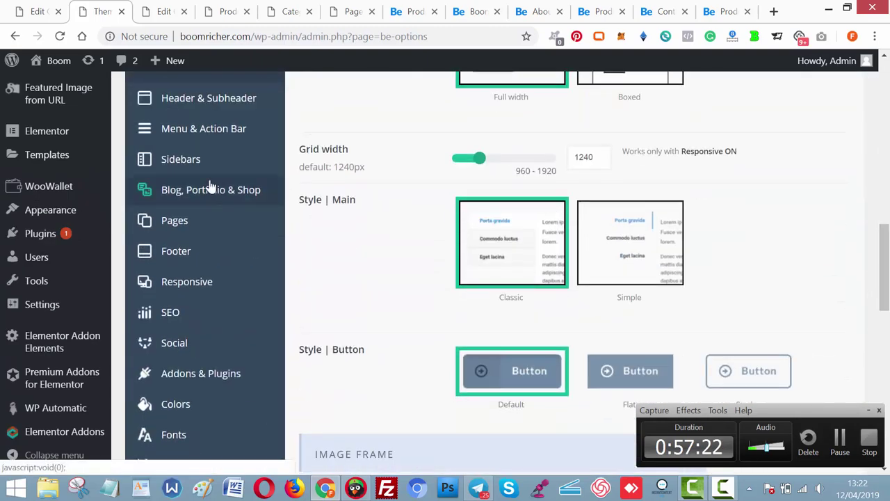
click(161, 219)
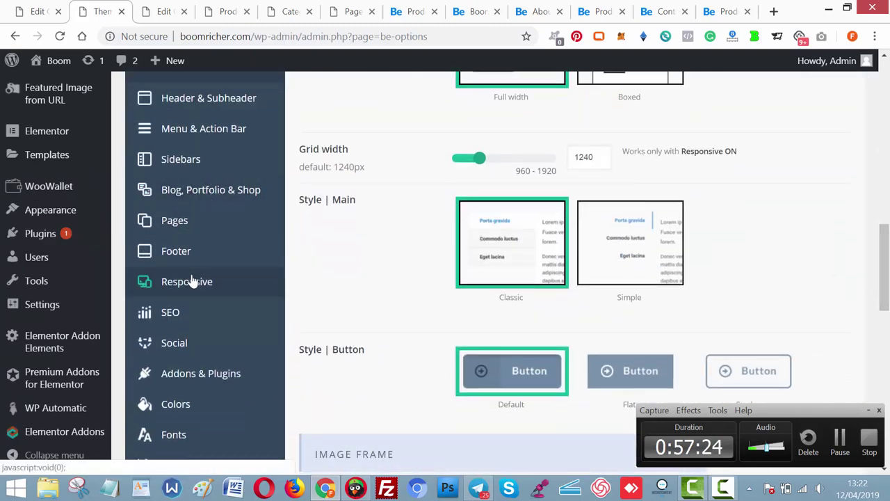
click(189, 252)
scroll(757, 228, down, 5)
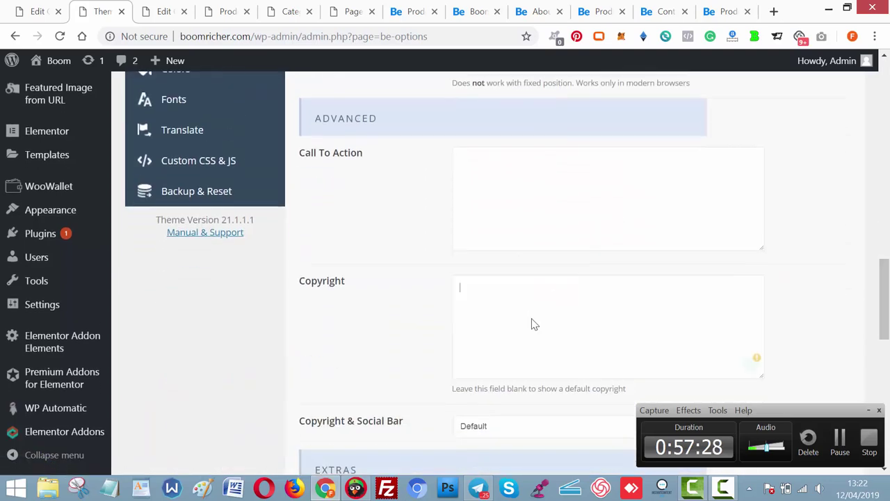
scroll(577, 229, down, 2)
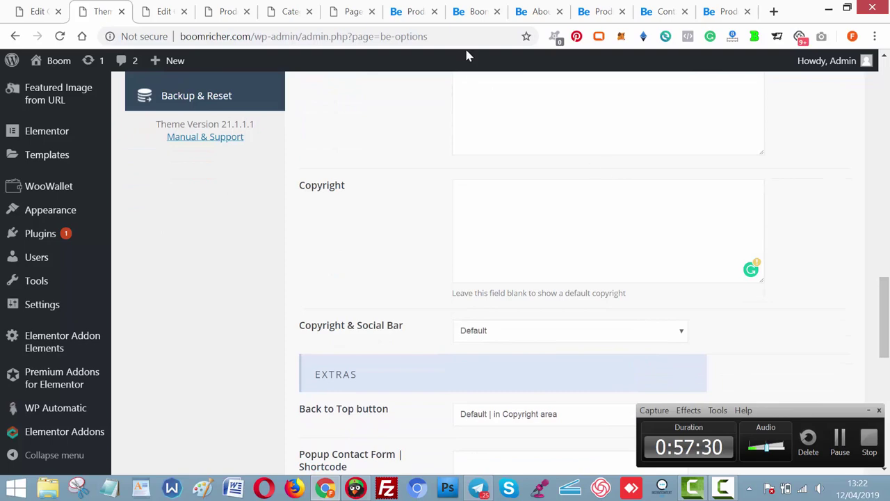
Copy the default footer copyright line from the live Products page.
click(726, 8)
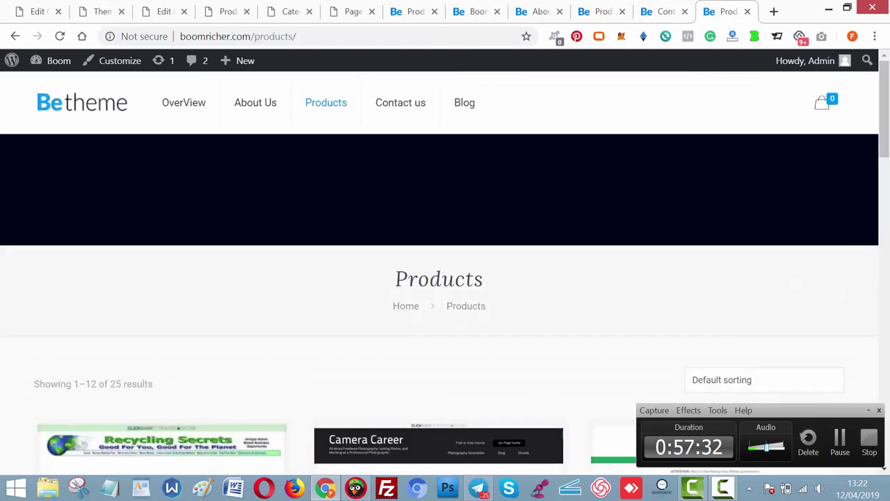
scroll(445, 278, down, 15)
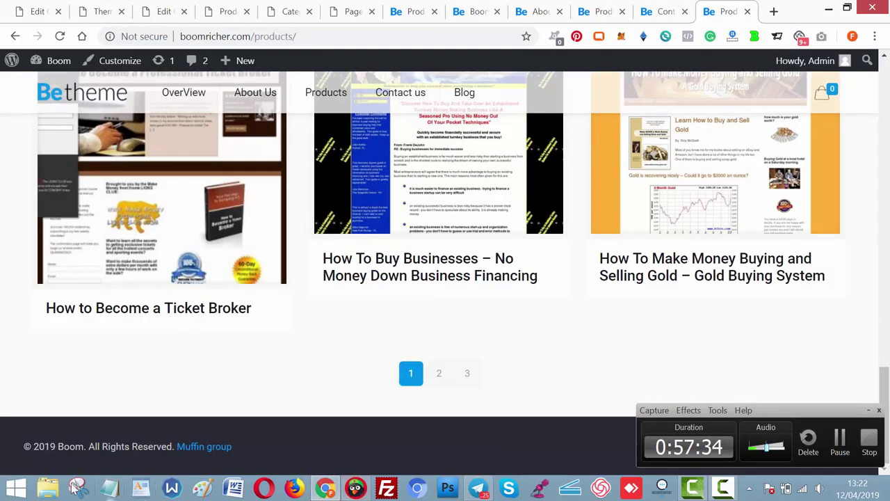
drag(174, 446, 26, 445)
key(ctrl+c)
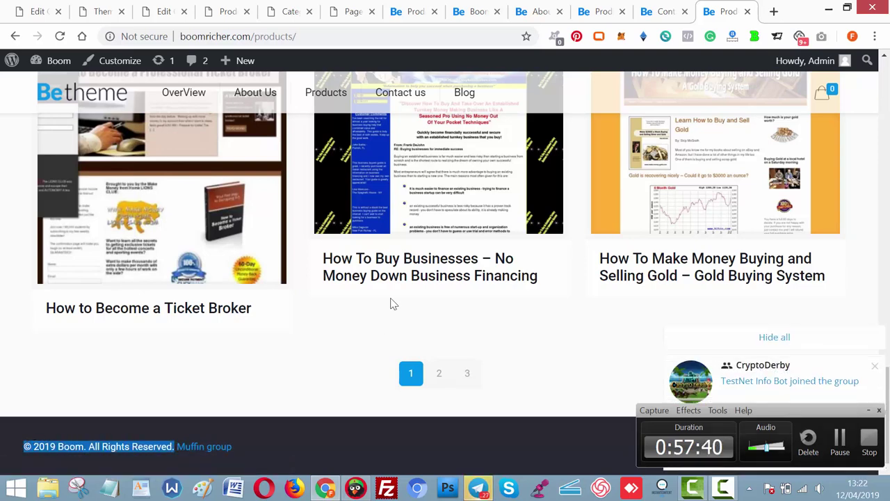
click(672, 7)
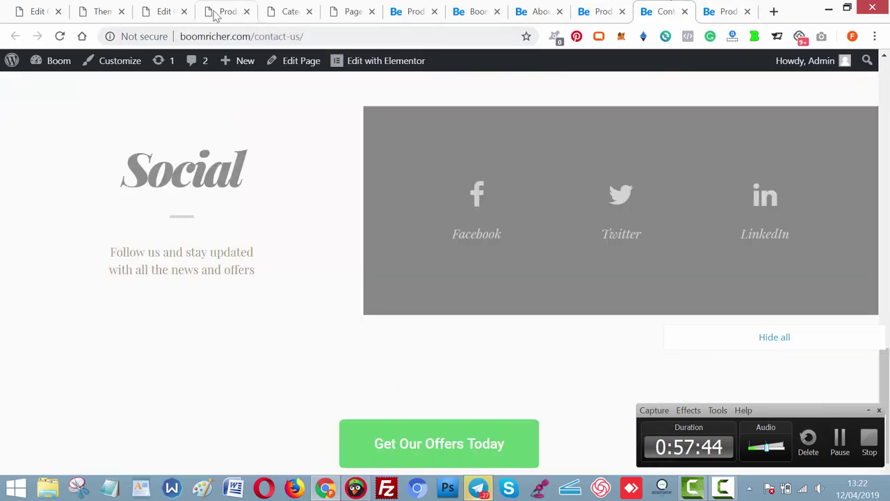
Paste the copyright into the Copyright field and append ' Boom Richer'.
click(106, 15)
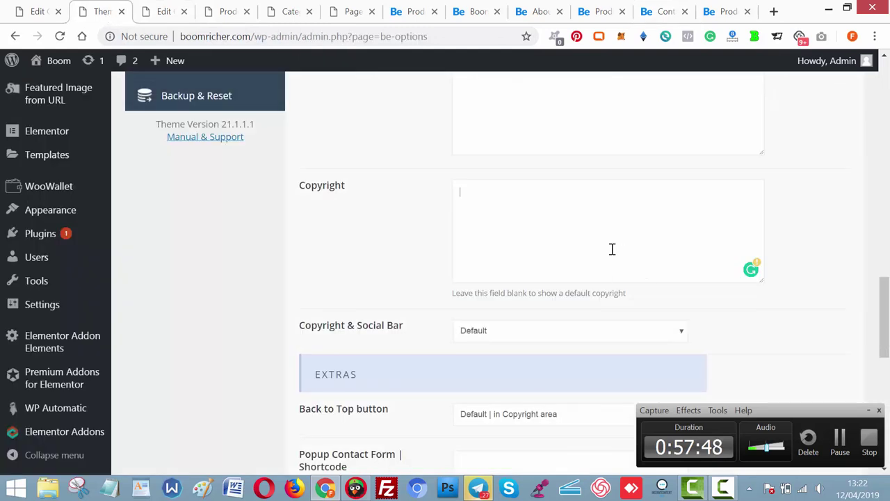
key(ctrl+v)
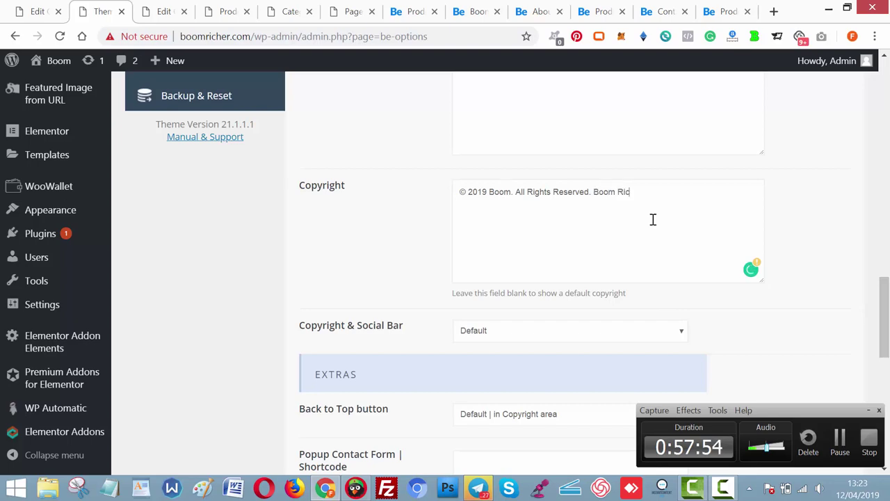
scroll(577, 278, down, 5)
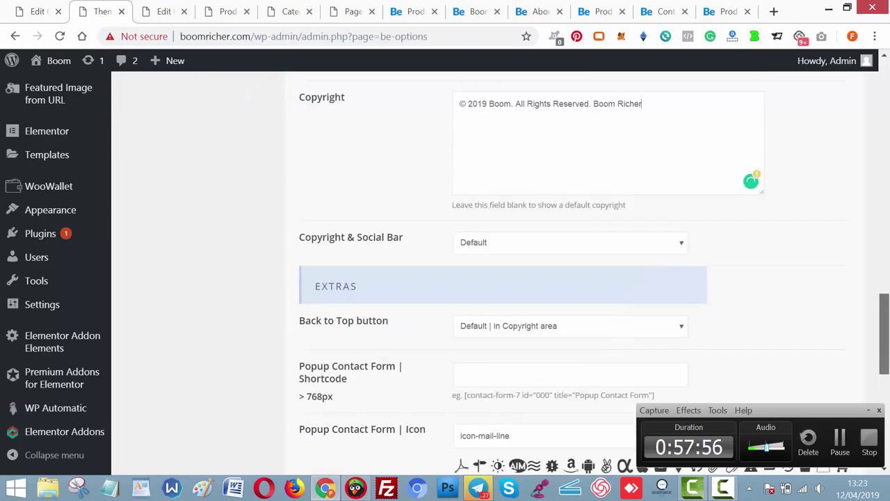
scroll(578, 278, up, 10)
drag(885, 200, 885, 225)
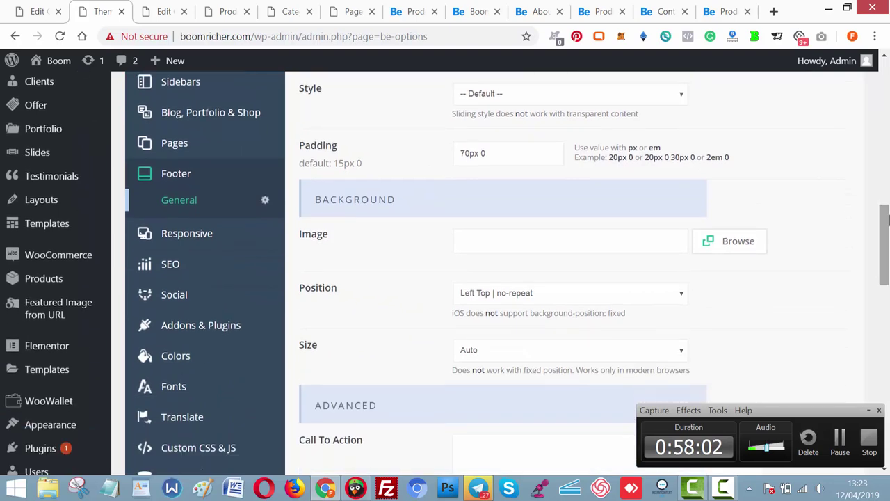
View the SEO General options, then save the Theme Options with the new footer copyright.
click(170, 270)
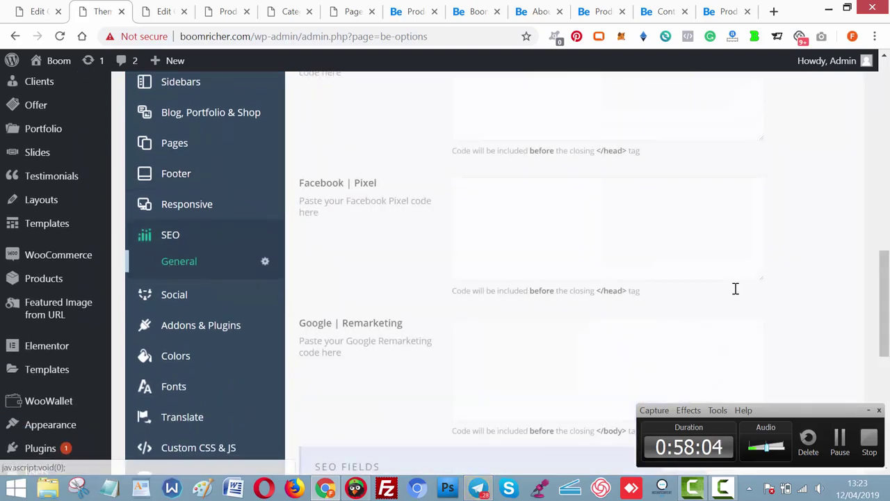
drag(887, 300, 886, 250)
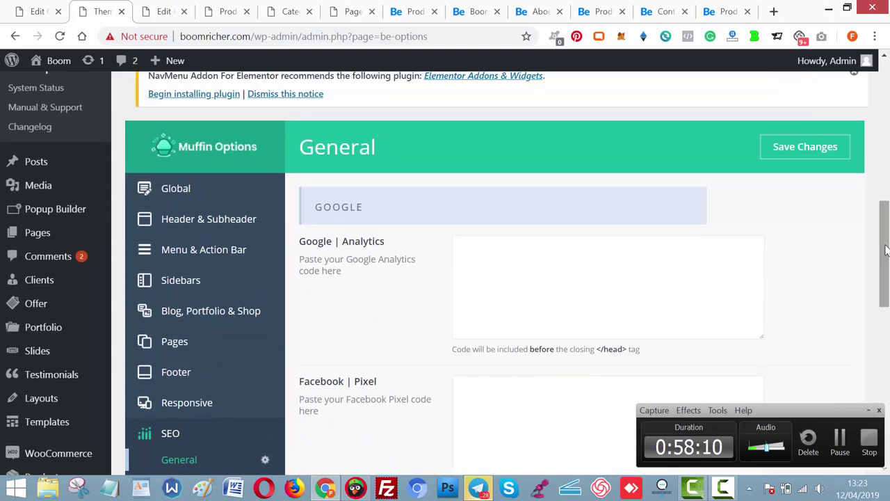
click(582, 277)
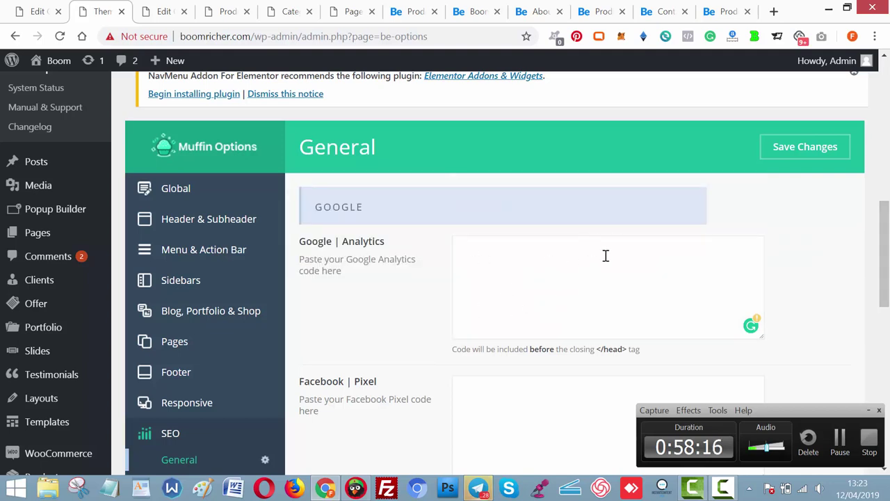
click(814, 150)
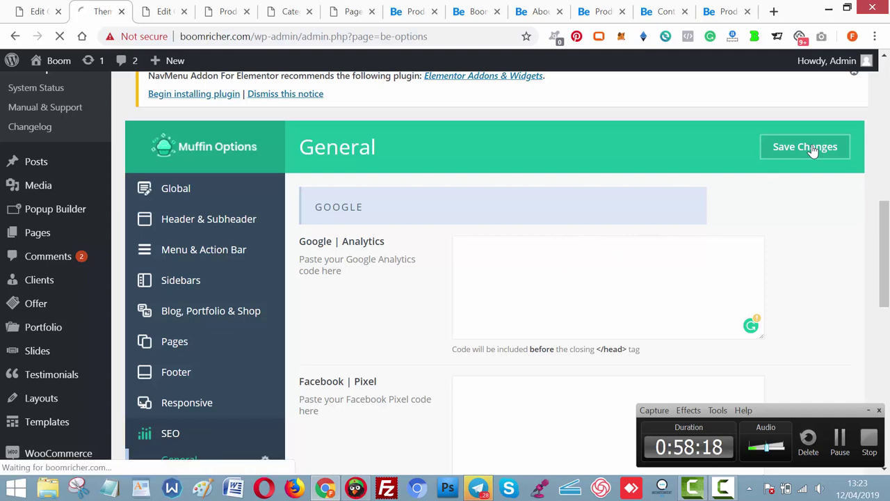